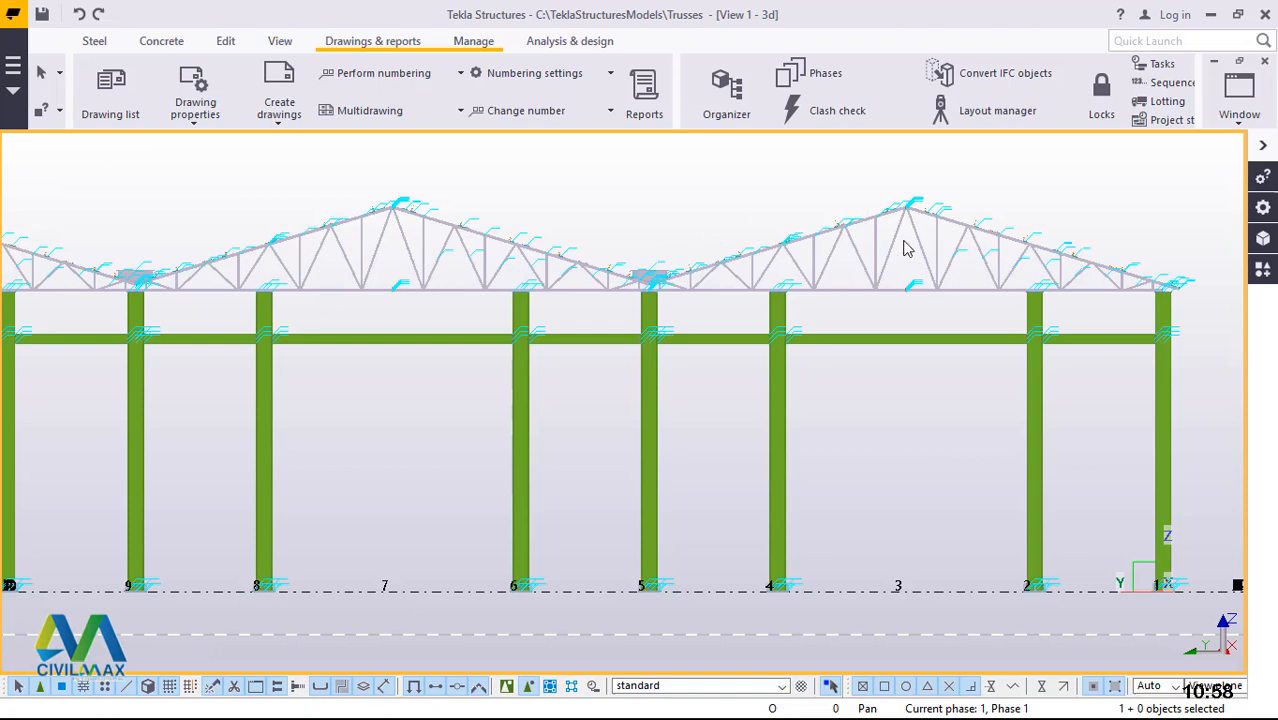
- Create an assembly drawing of the whole roof truss that spans the columns near gridlines 1 to 5
scroll(906, 248, "up", 5)
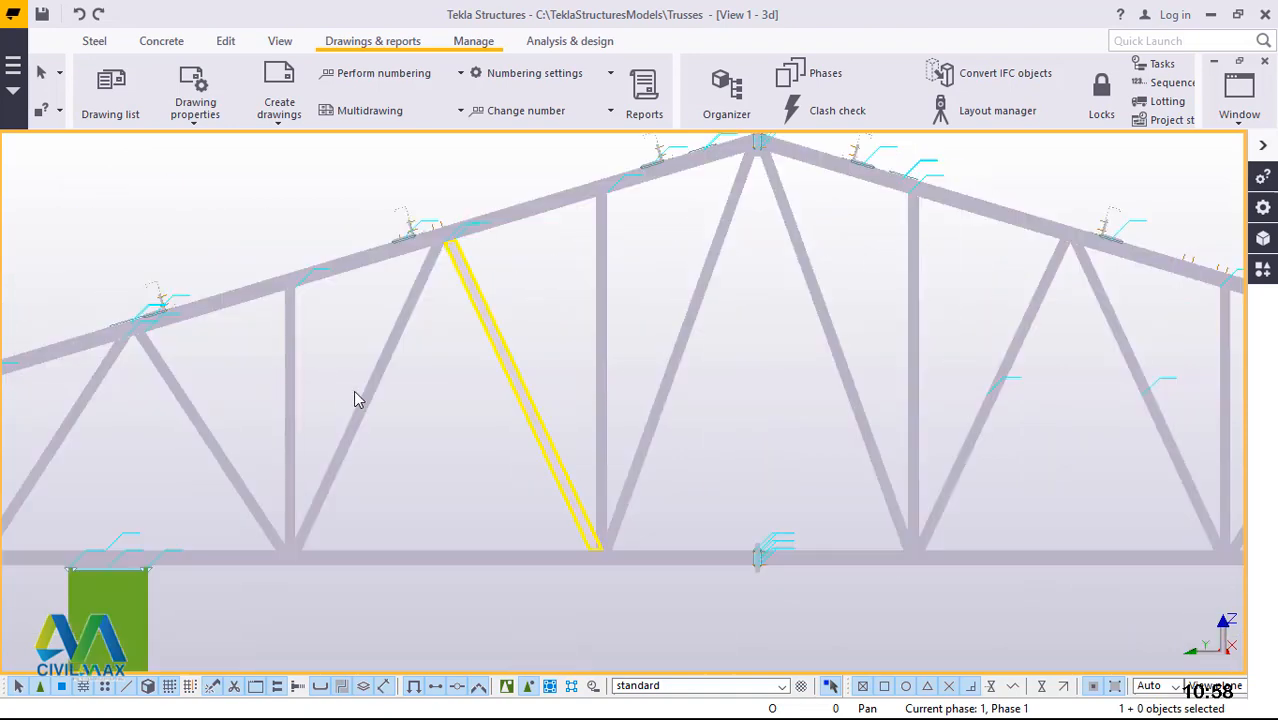
scroll(254, 462, "down", 4)
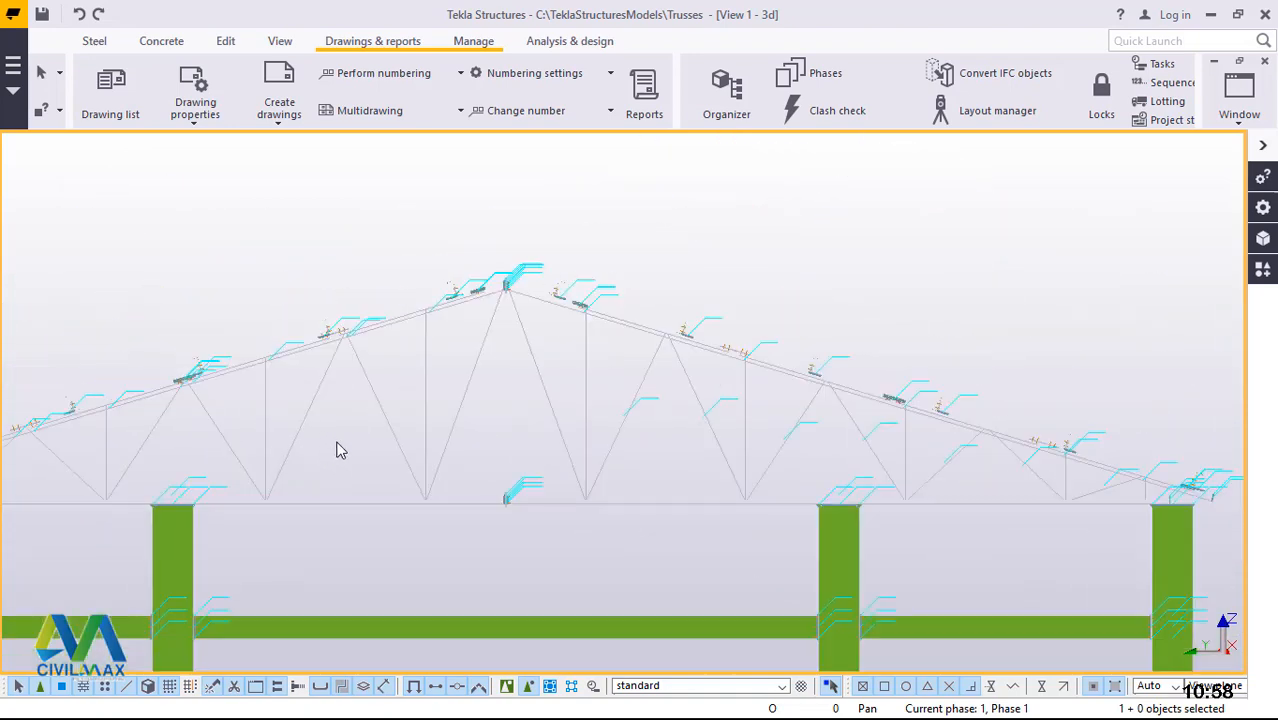
scroll(420, 460, "down", 1)
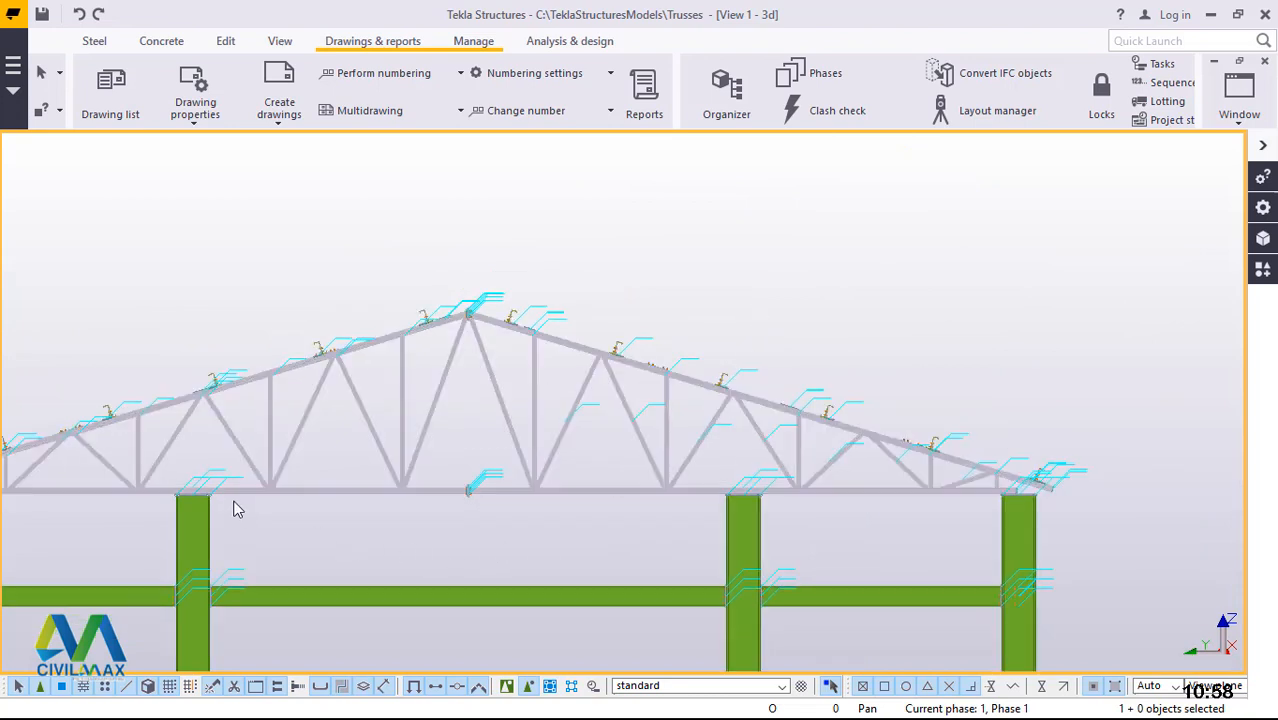
scroll(233, 510, "up", 3)
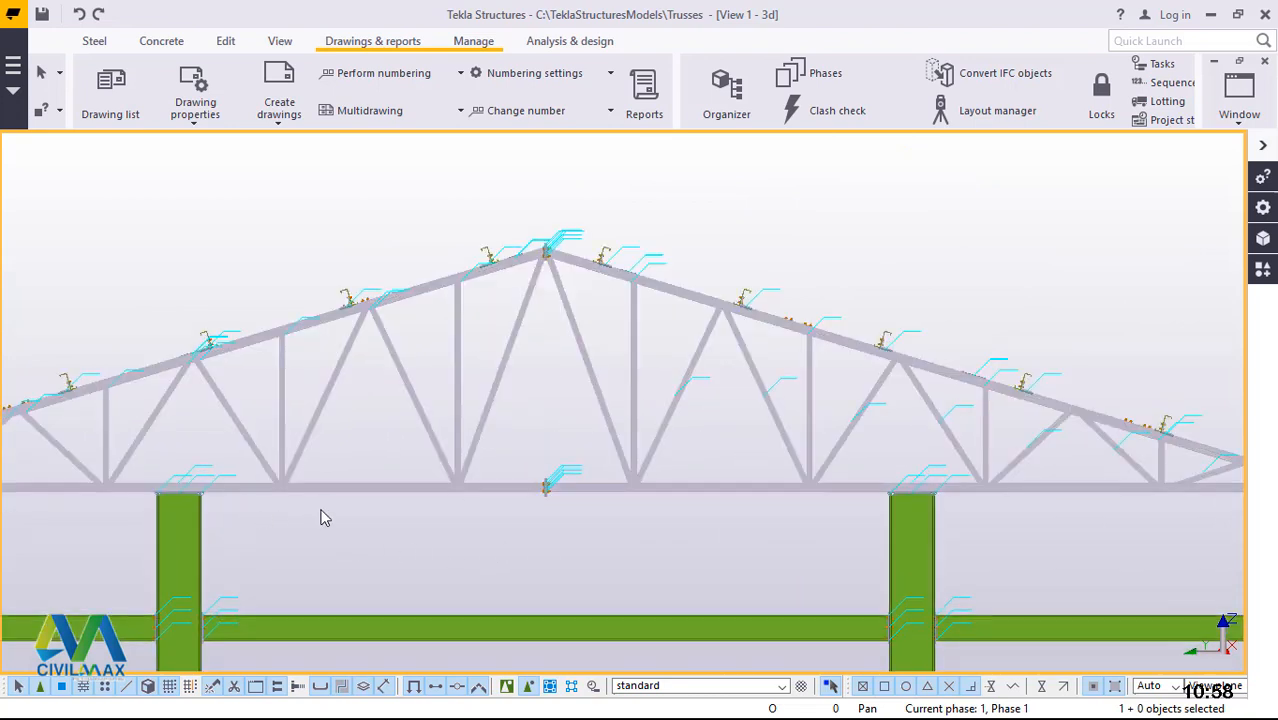
left_click(388, 490, "alt")
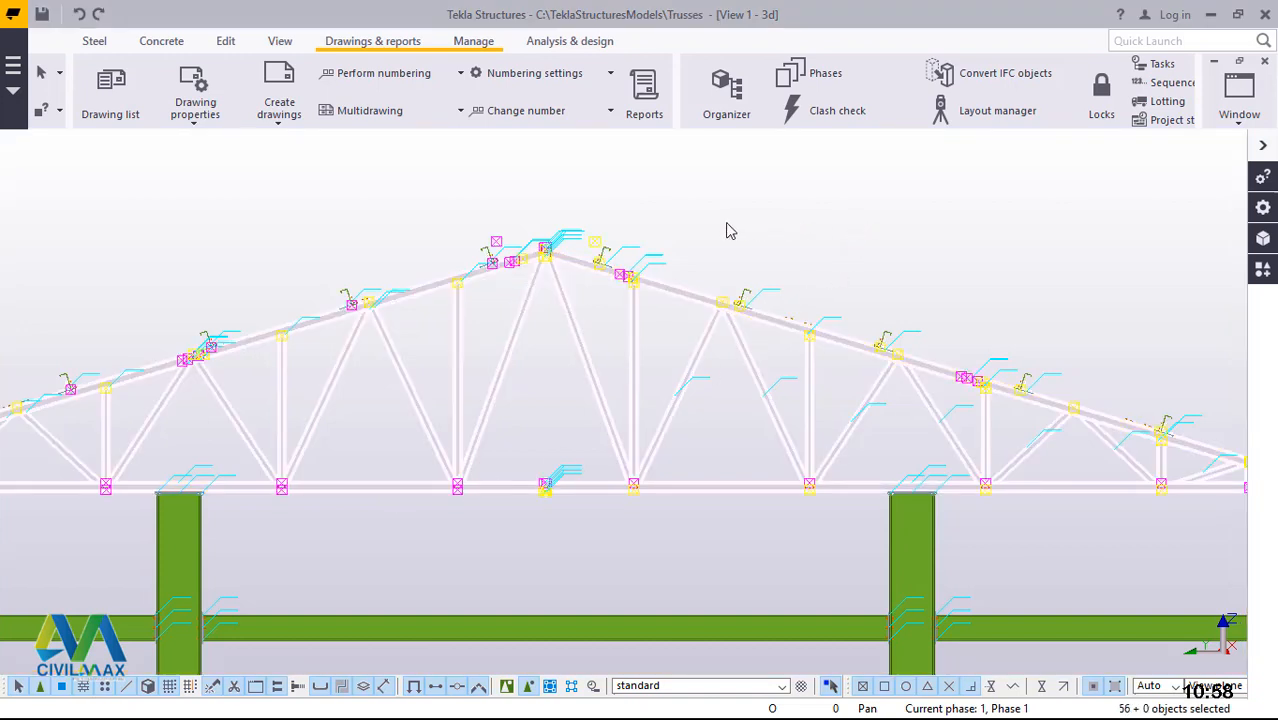
right_click(722, 183)
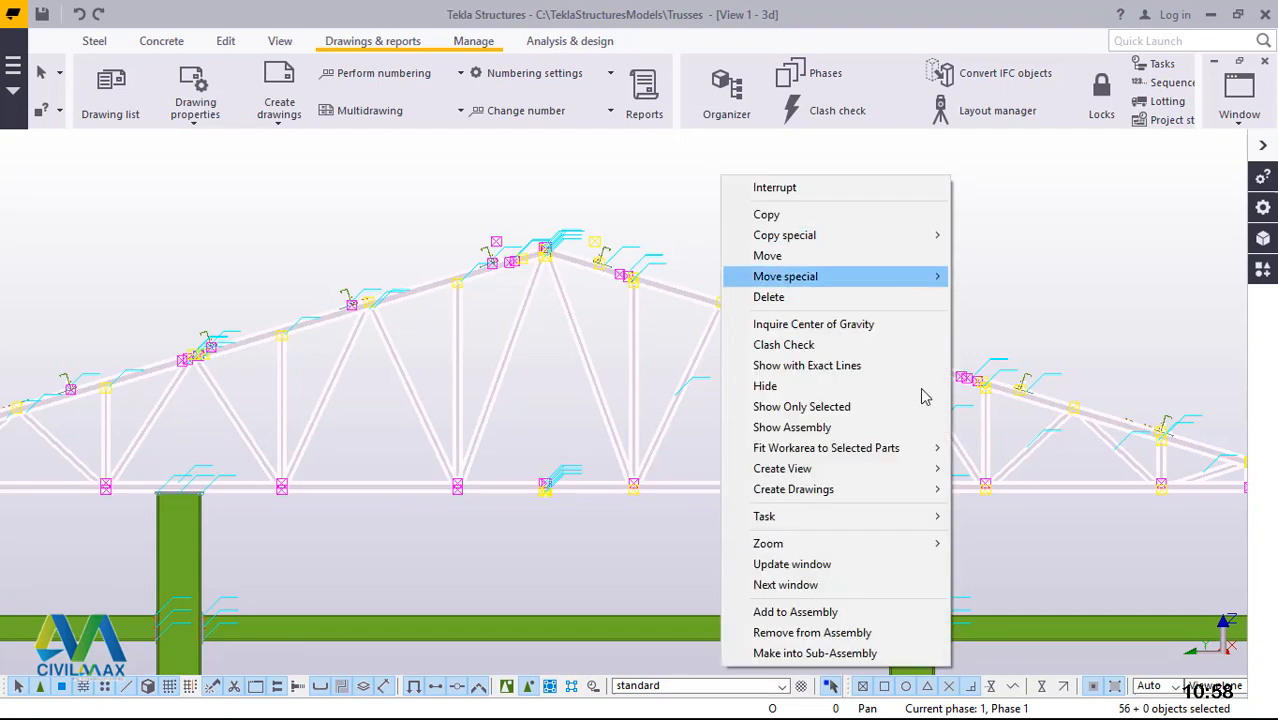
mouse_move(855, 490)
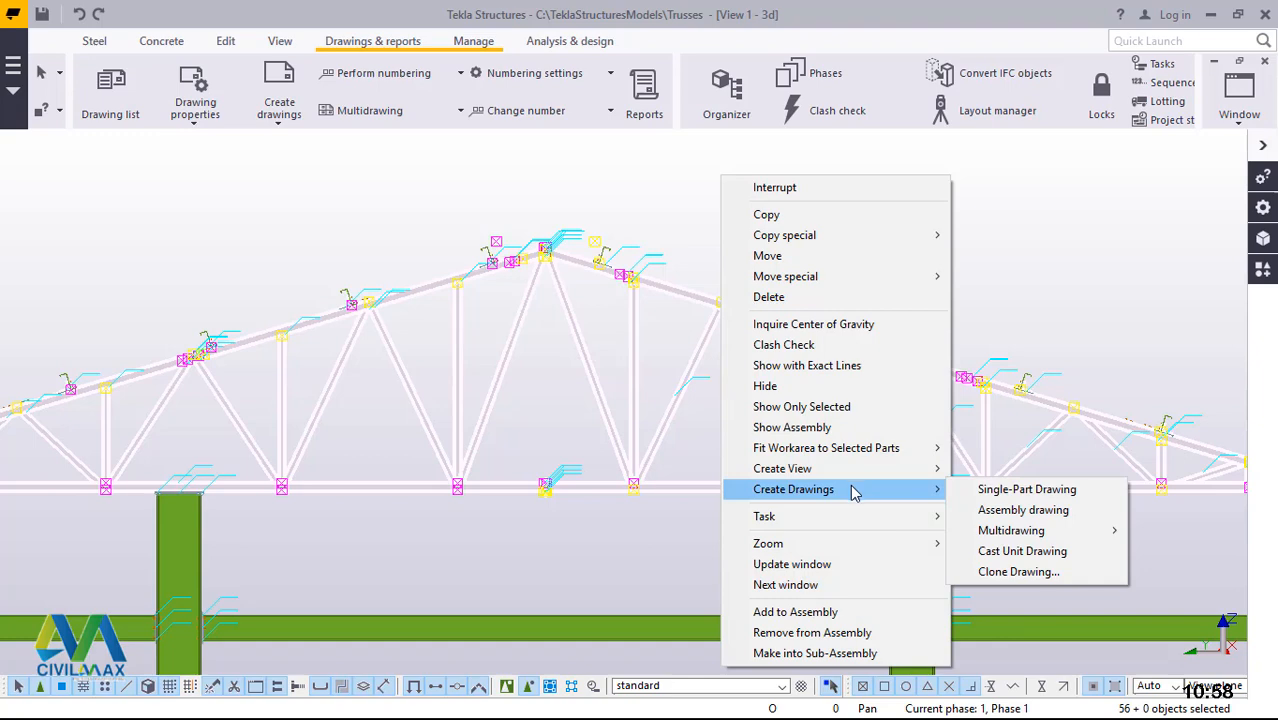
left_click(1018, 516)
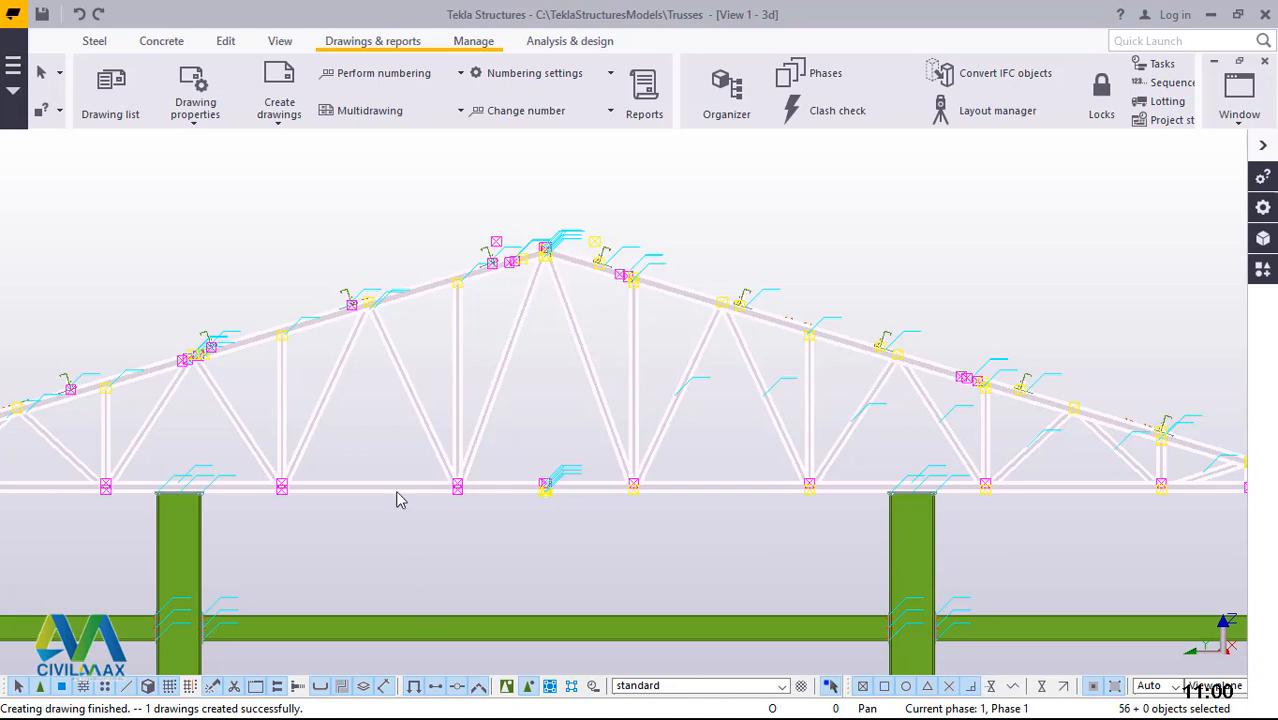
- Open the newly created assembly drawing [SP.4] STANDARD from the drawing list and minimize the list
left_click(118, 104)
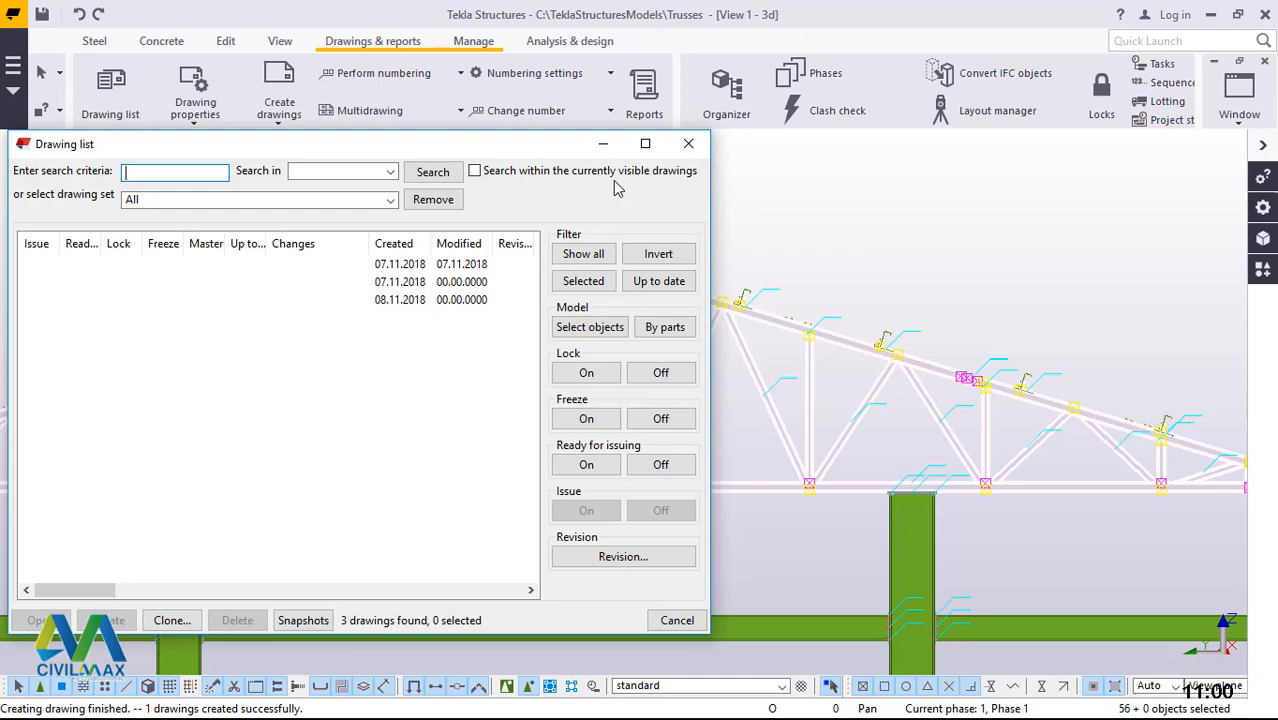
left_click(646, 146)
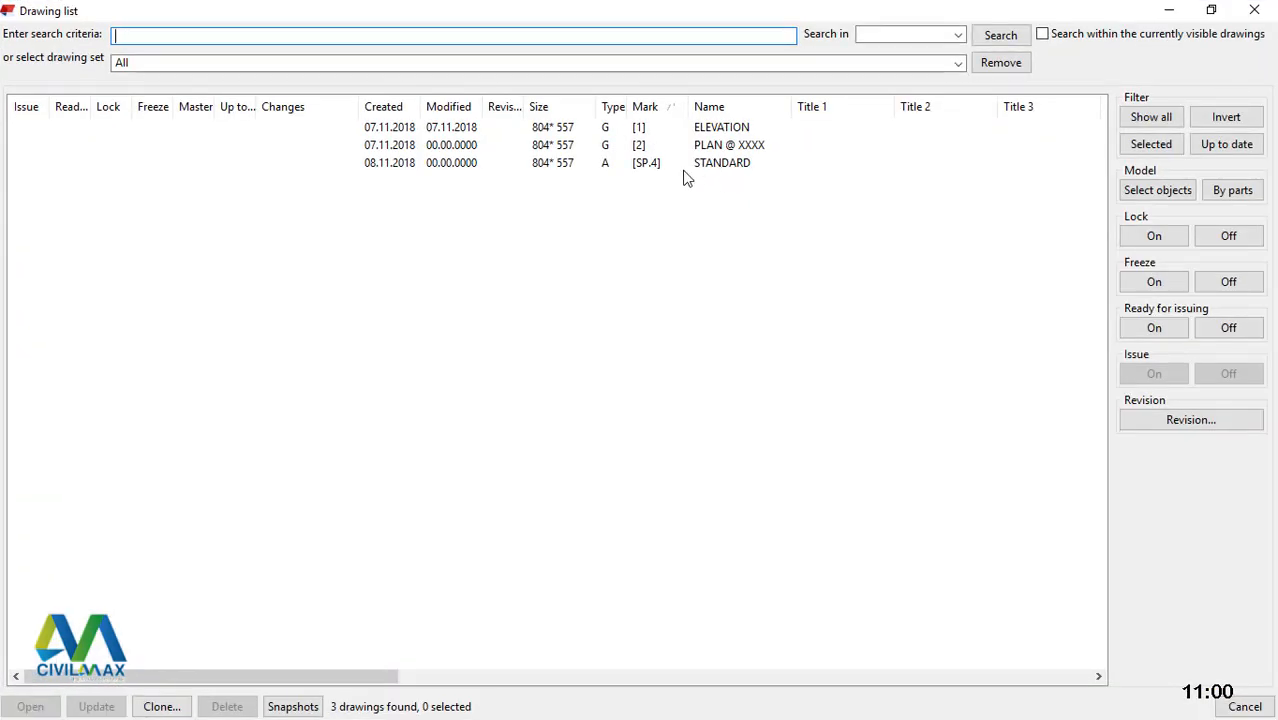
left_click(389, 169)
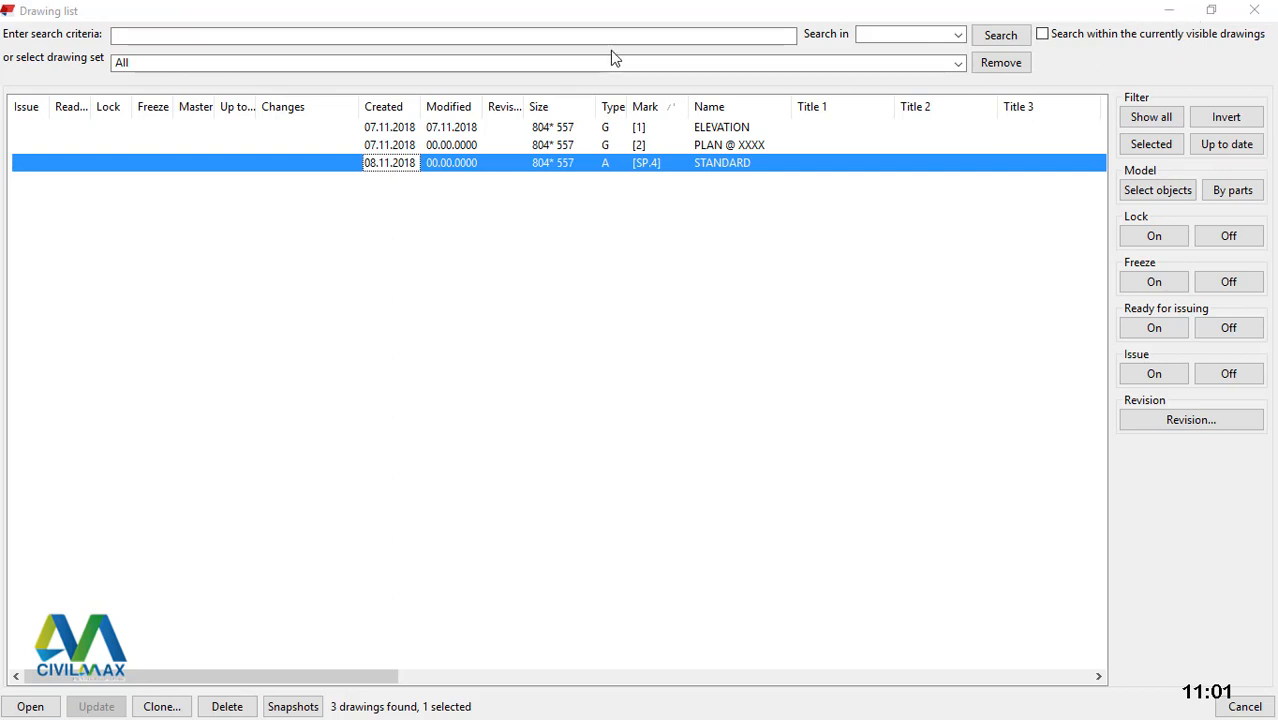
left_click(1170, 14)
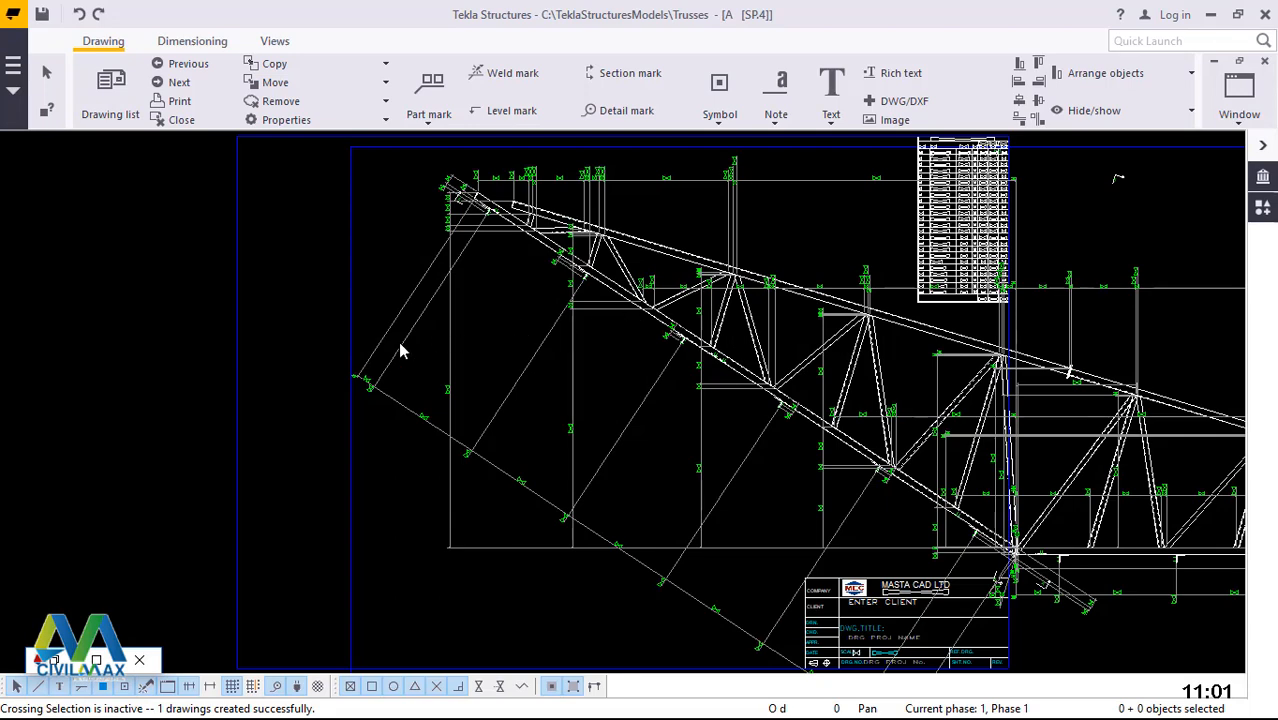
- Delete the long top view, the inverted truss view and the row of section views beneath the front view
scroll(400, 350, "down", 1)
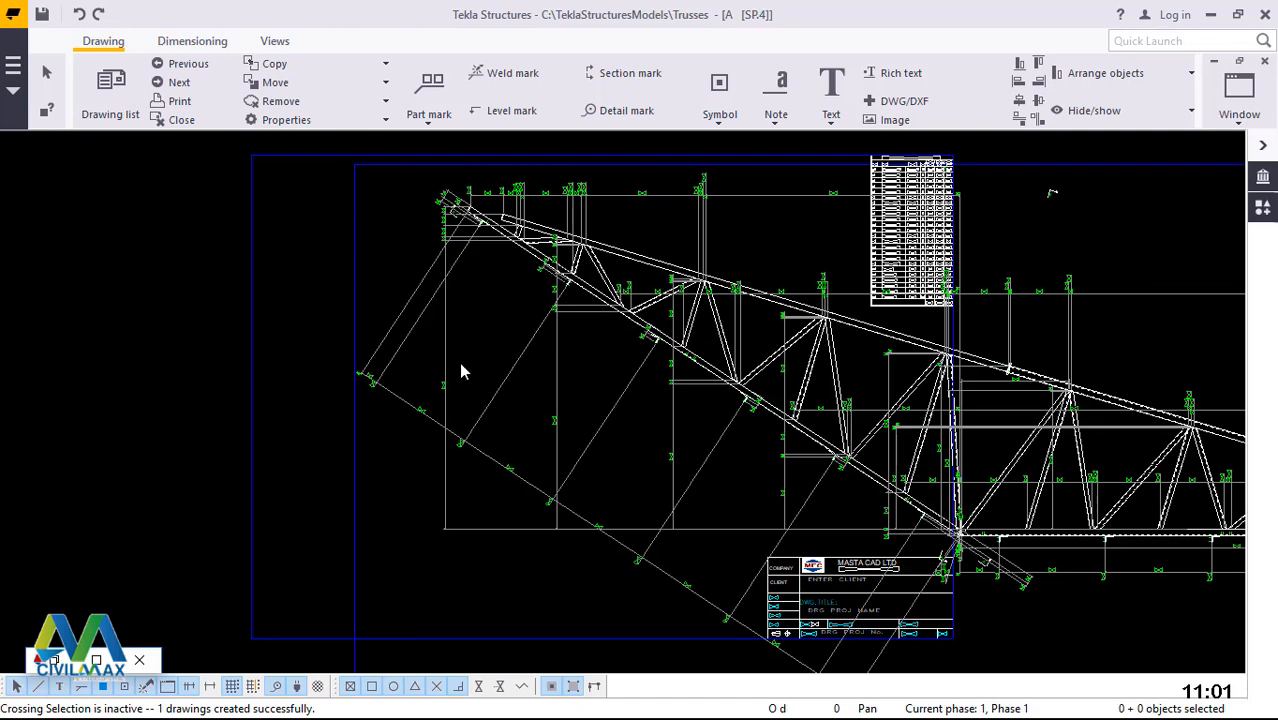
scroll(461, 372, "down", 3)
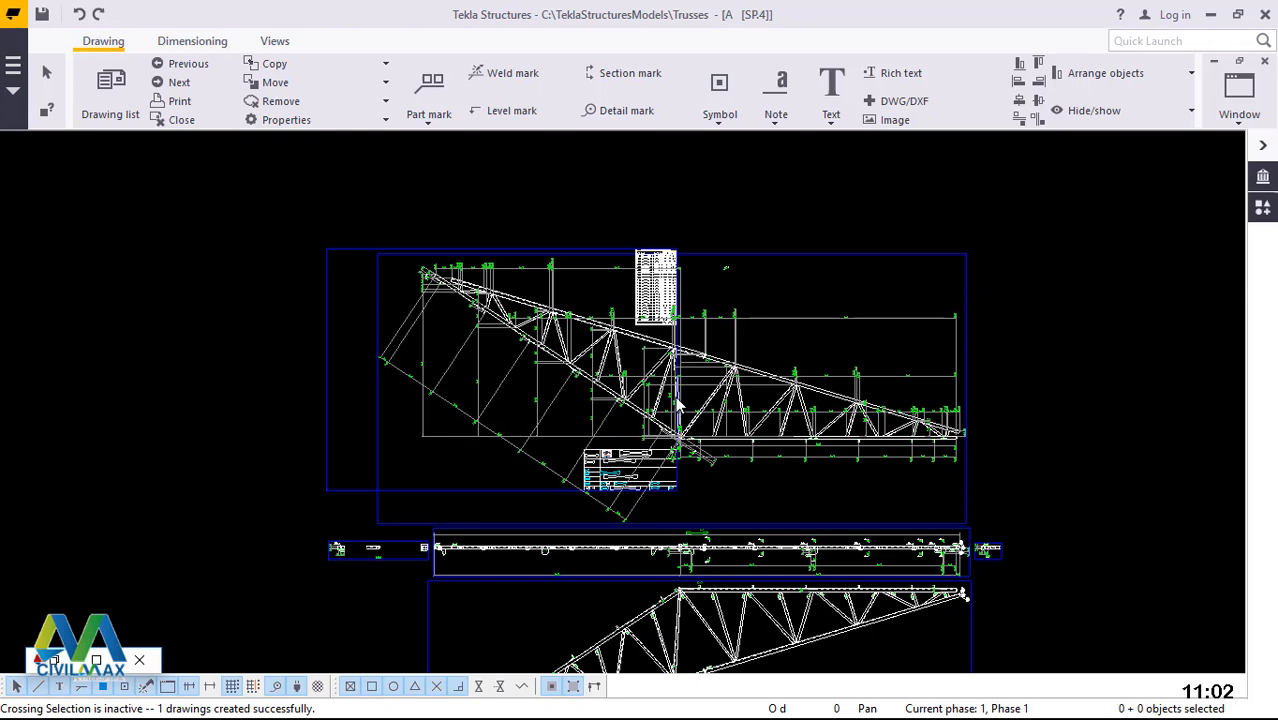
scroll(745, 477, "down", 2)
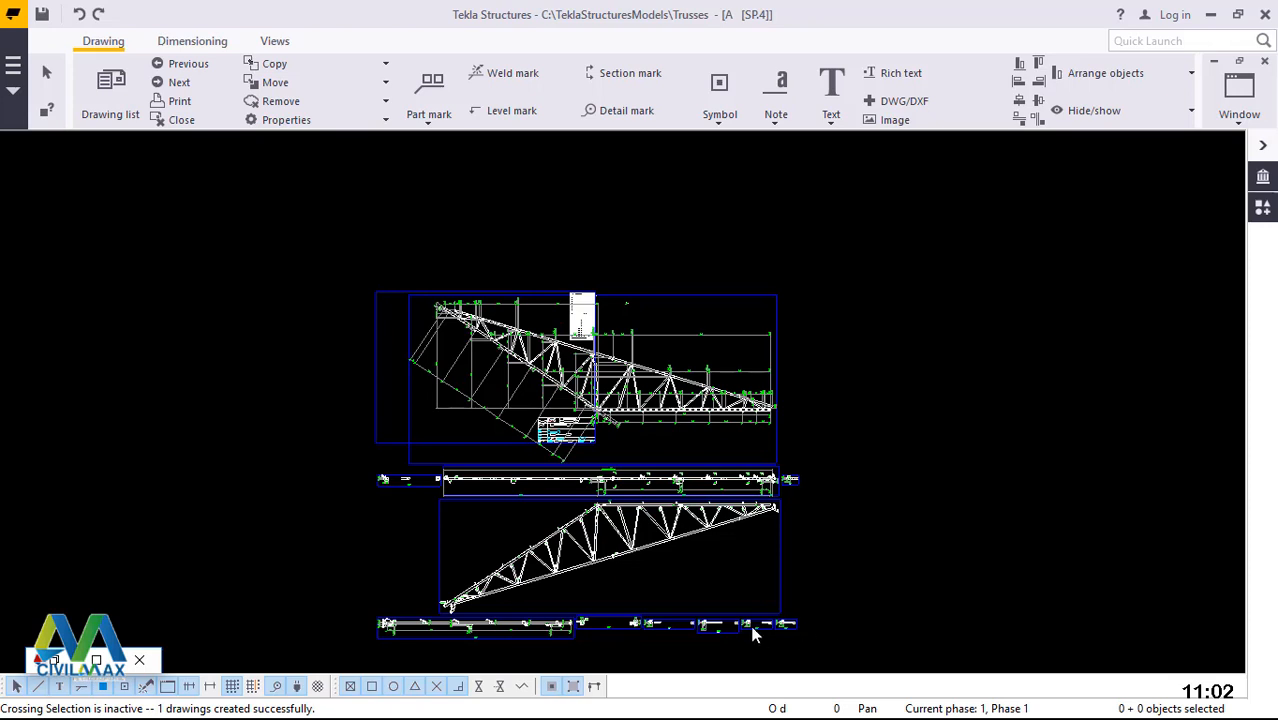
scroll(700, 605, "down", 2)
mouse_move(831, 637)
left_mouse_down()
mouse_move(610, 543)
mouse_move(525, 437)
left_mouse_up()
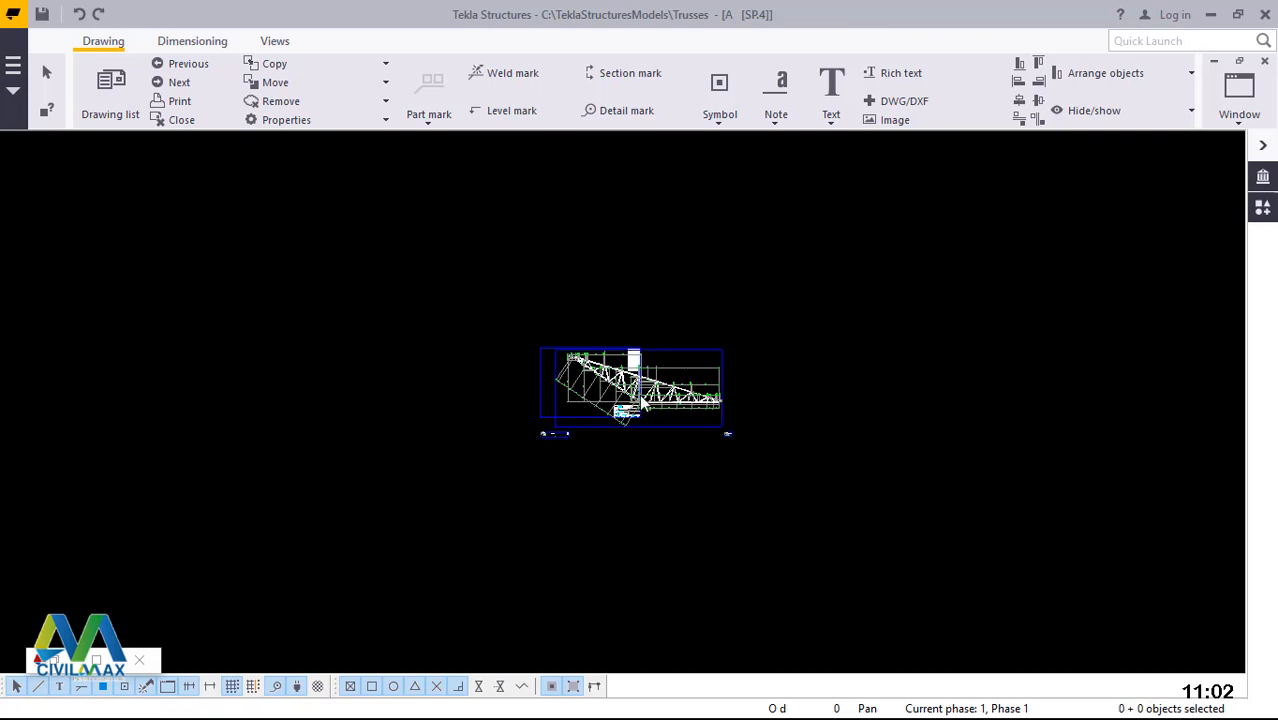
- Delete the two small section views left below the front view, including their contents and frames
scroll(641, 400, "up", 1)
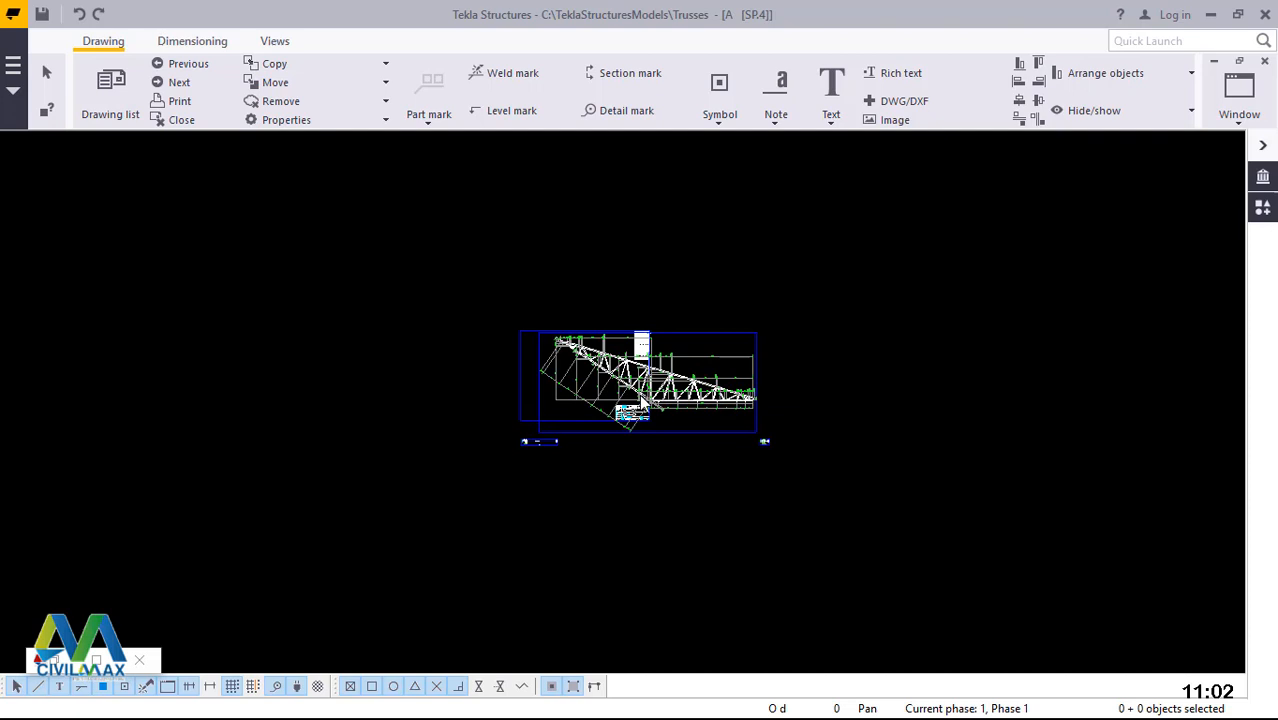
scroll(643, 400, "up", 4)
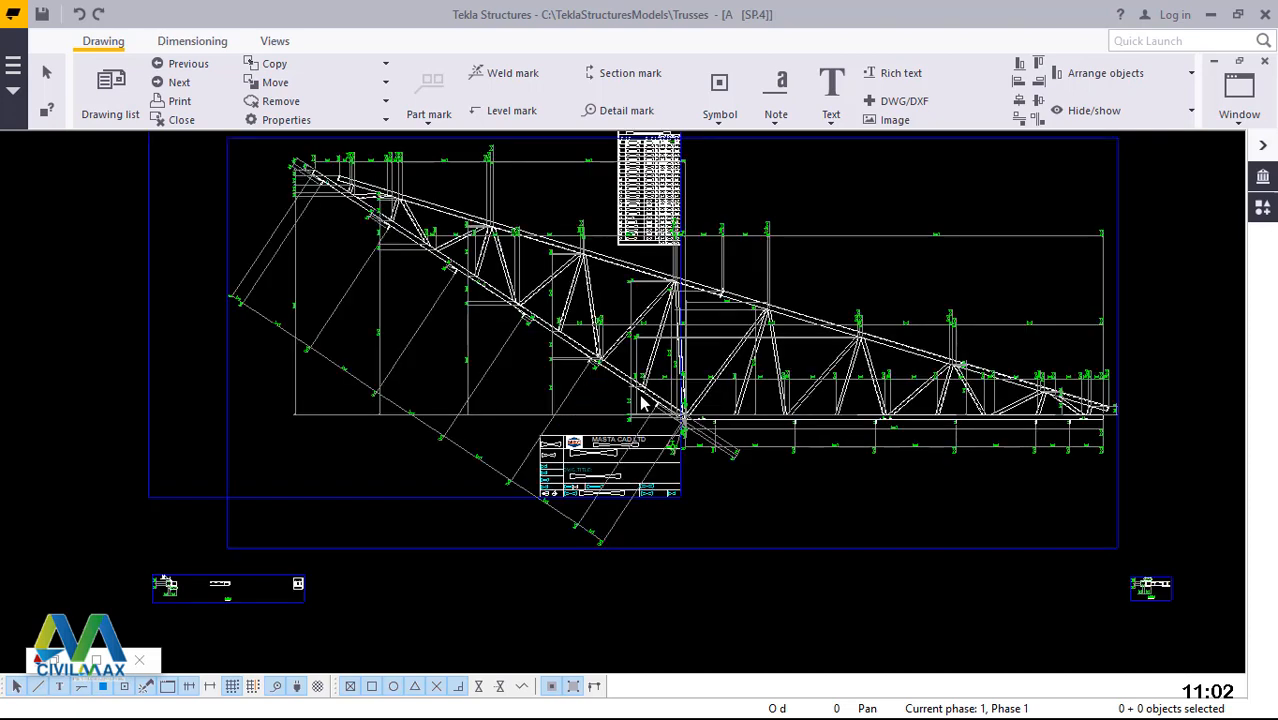
left_click_drag(370, 621, 137, 578)
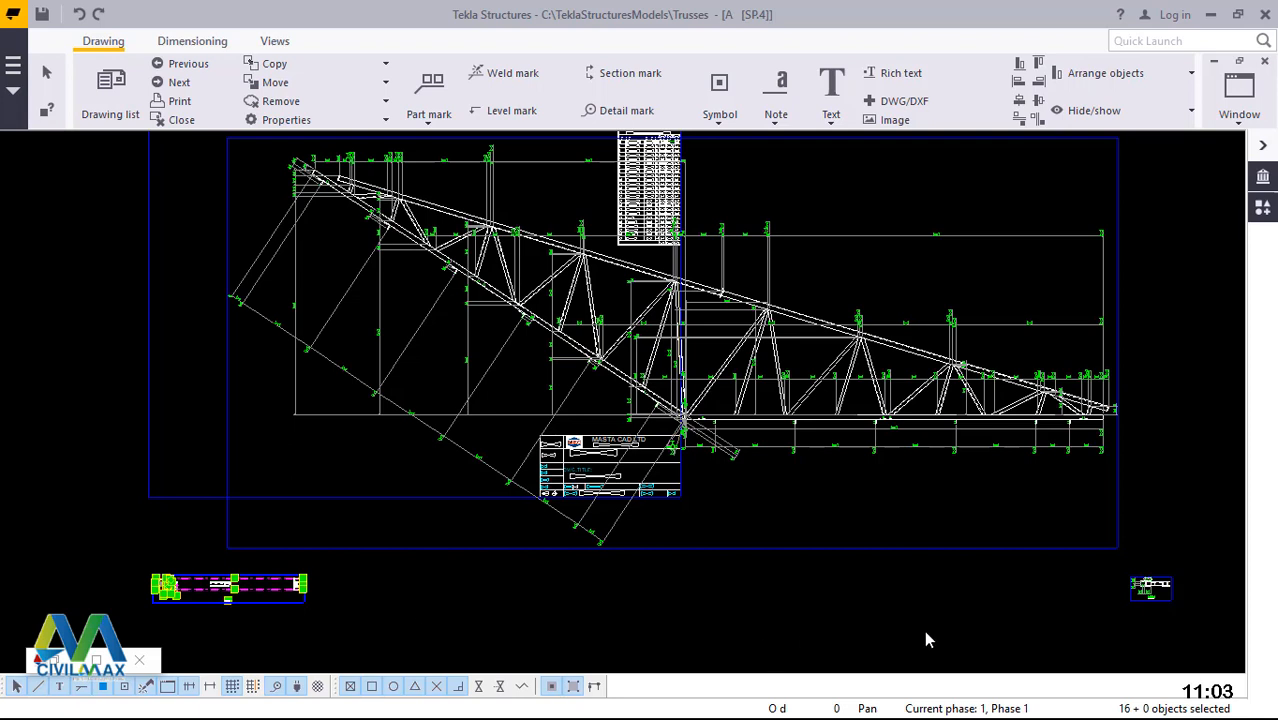
key("Delete")
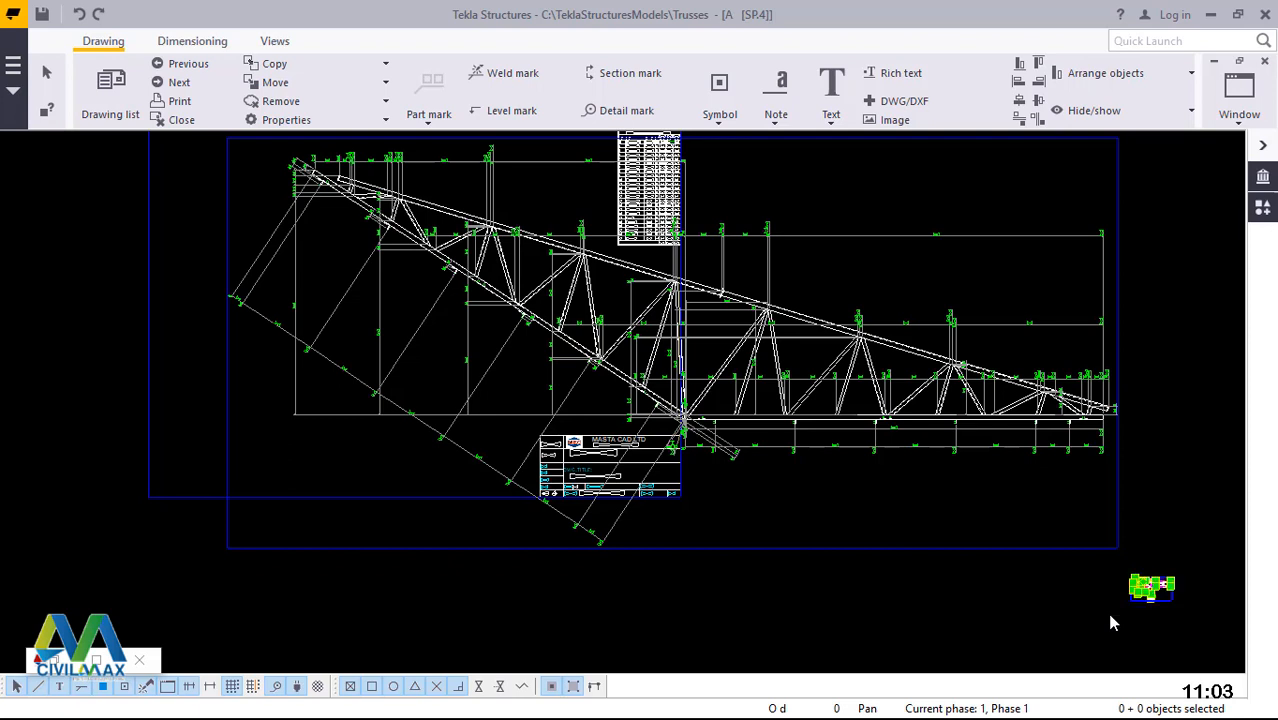
key("Delete")
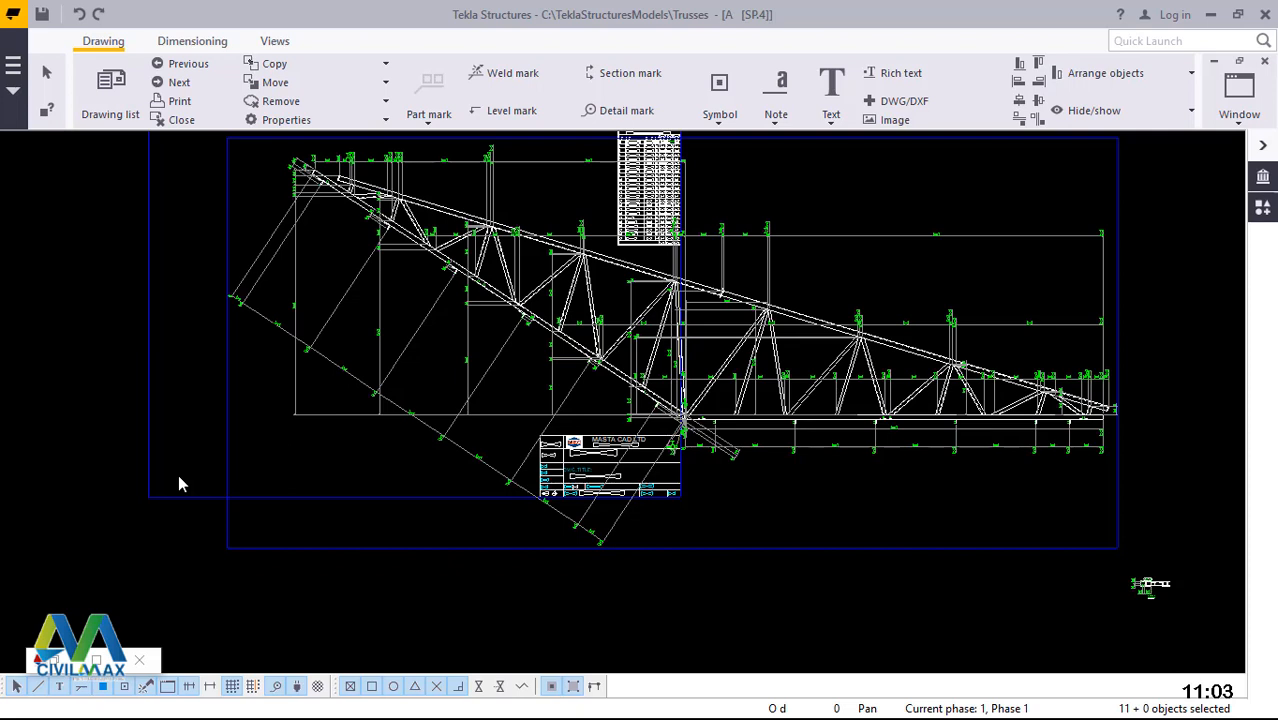
key("Delete")
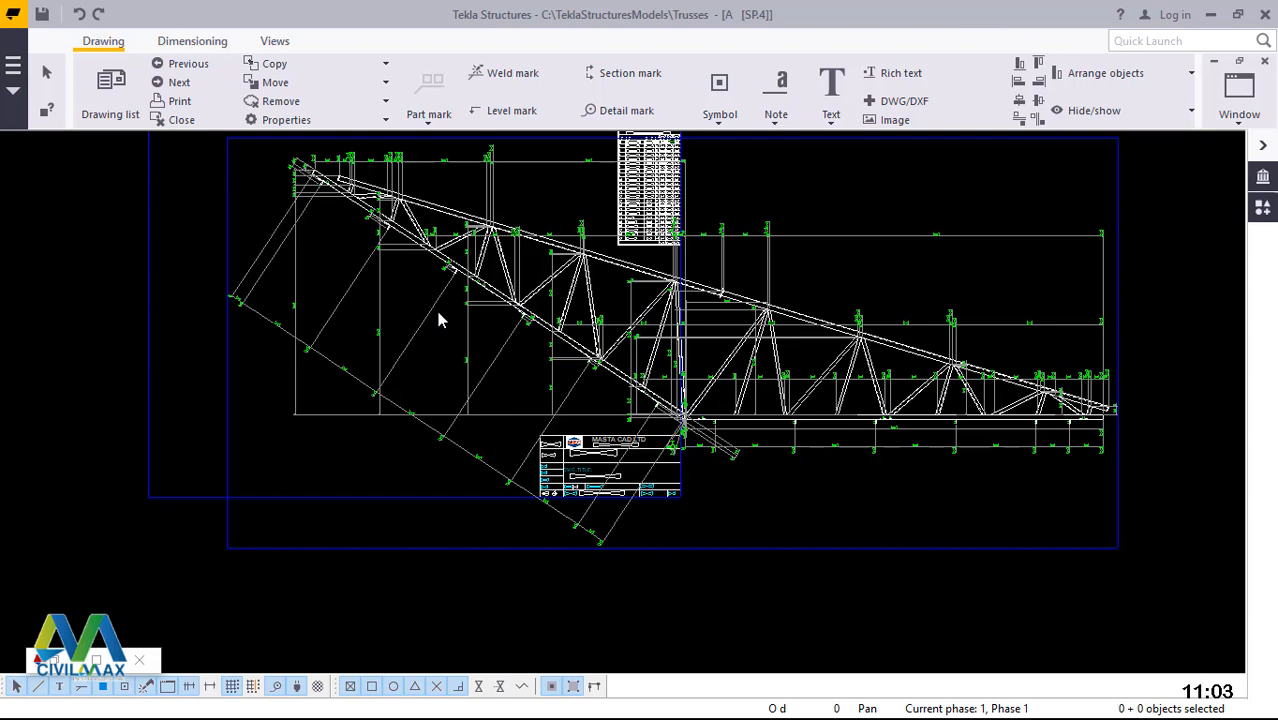
double_click(896, 490)
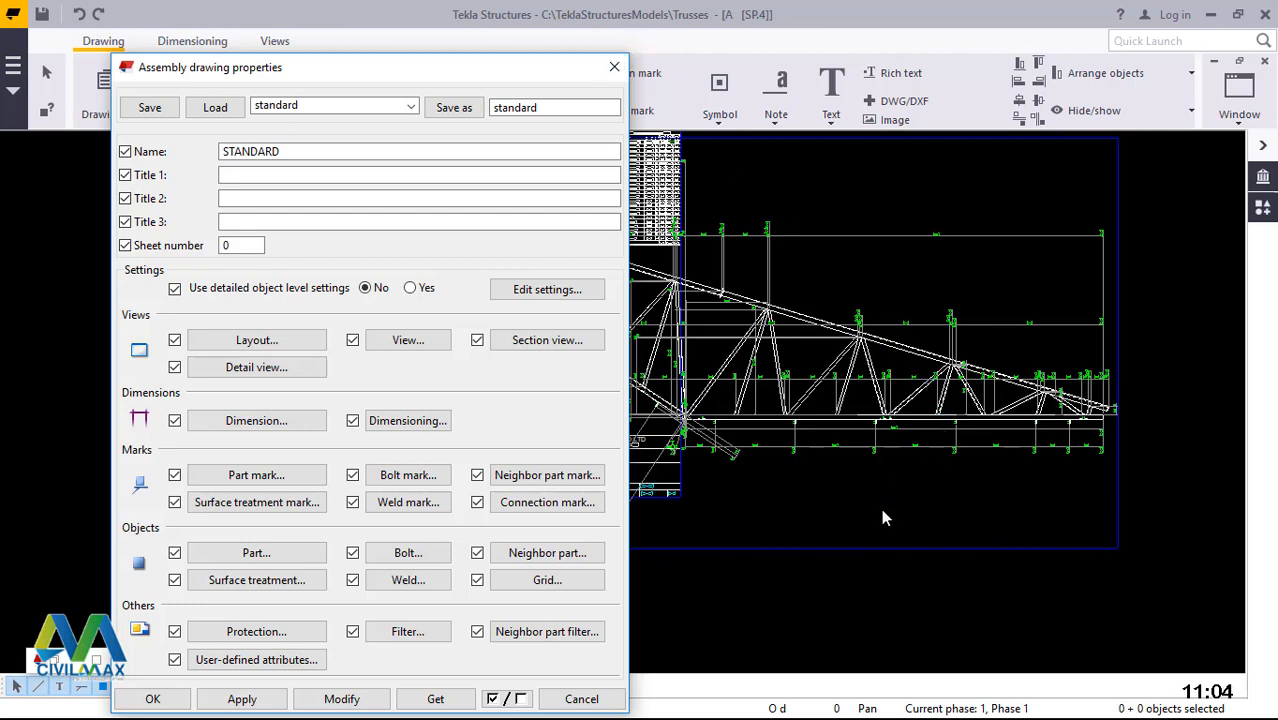
left_click(615, 70)
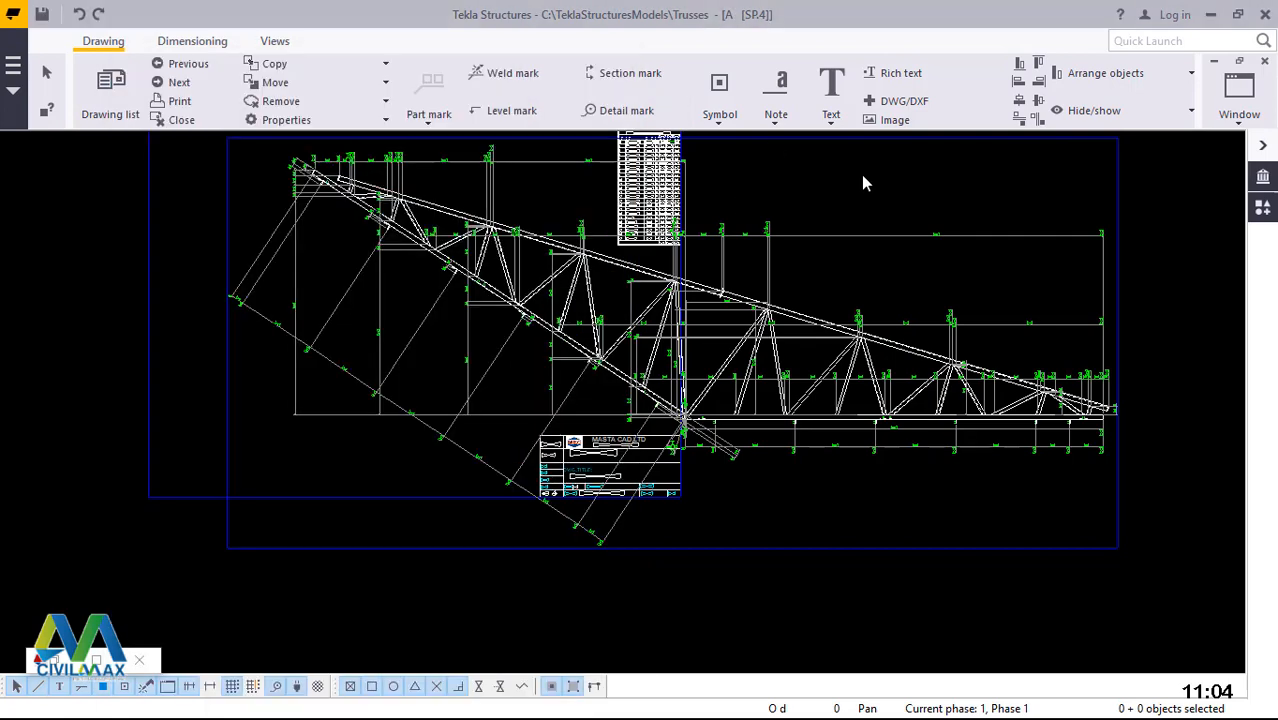
right_click(866, 183)
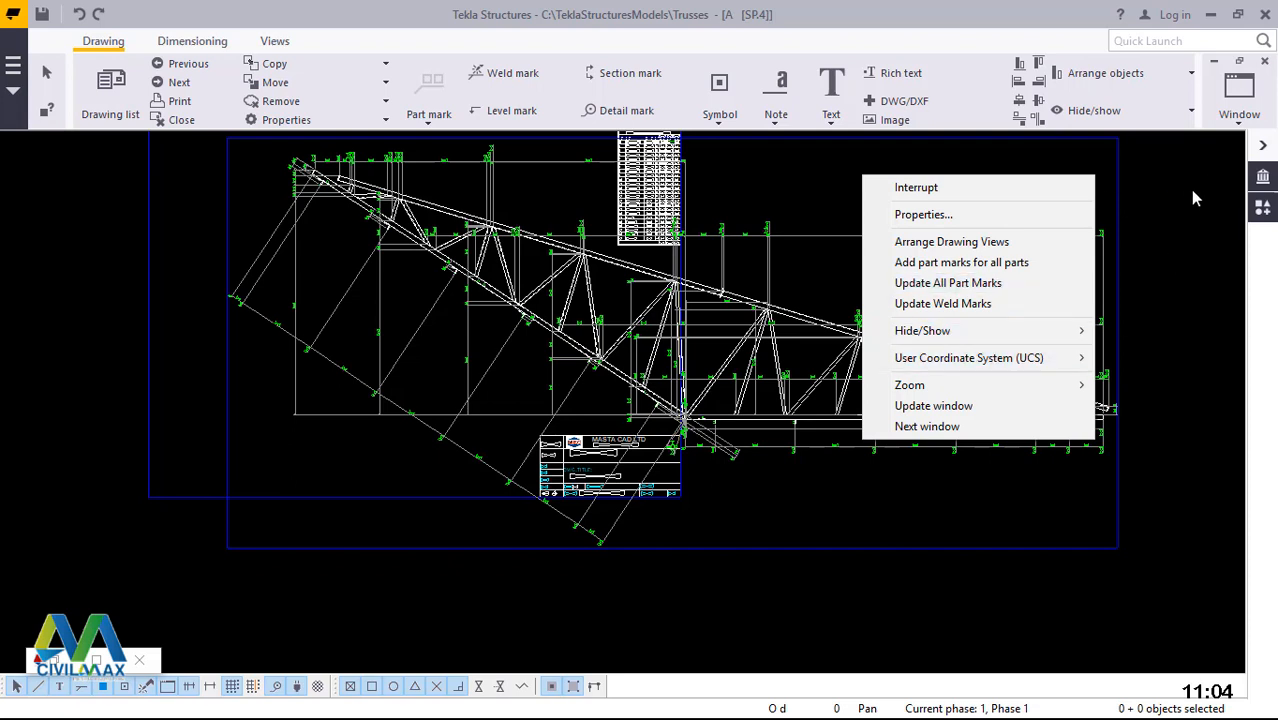
left_click(1120, 172)
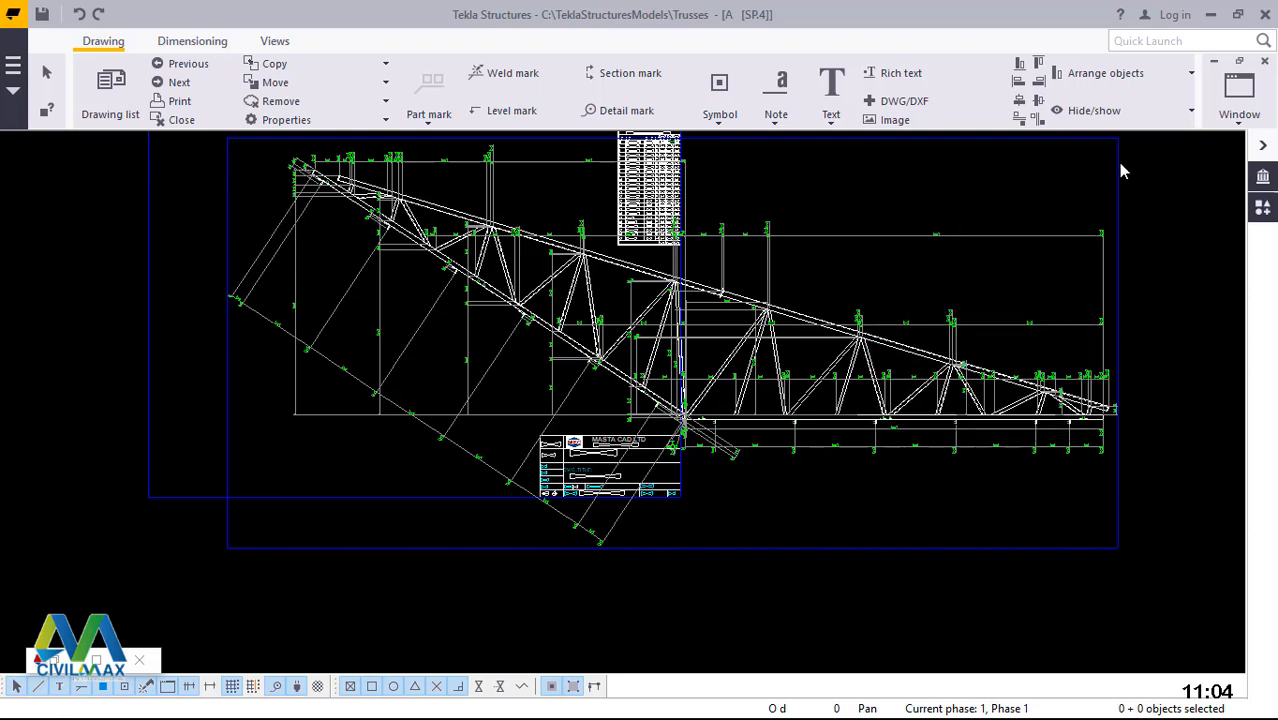
- Rotate the front view of the truss by an angle of 196.5 so its bottom chord lies horizontal
left_click(1120, 172)
right_click(1119, 166)
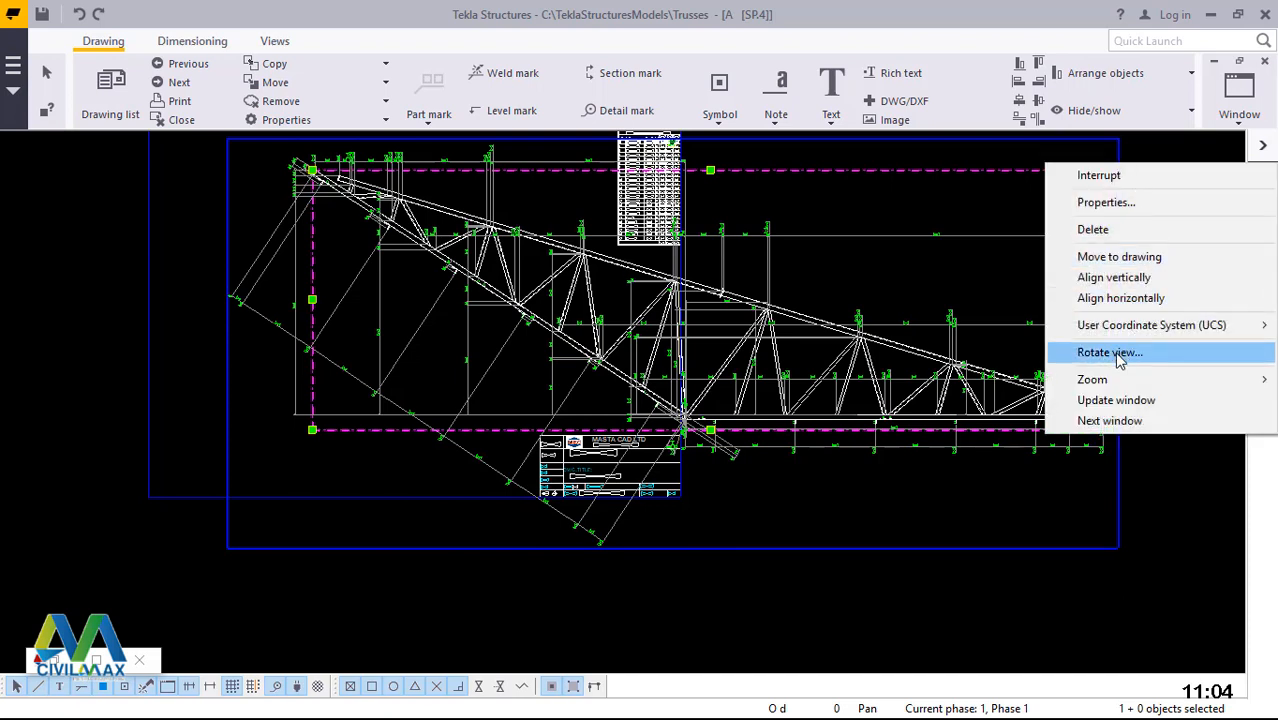
left_click(1110, 352)
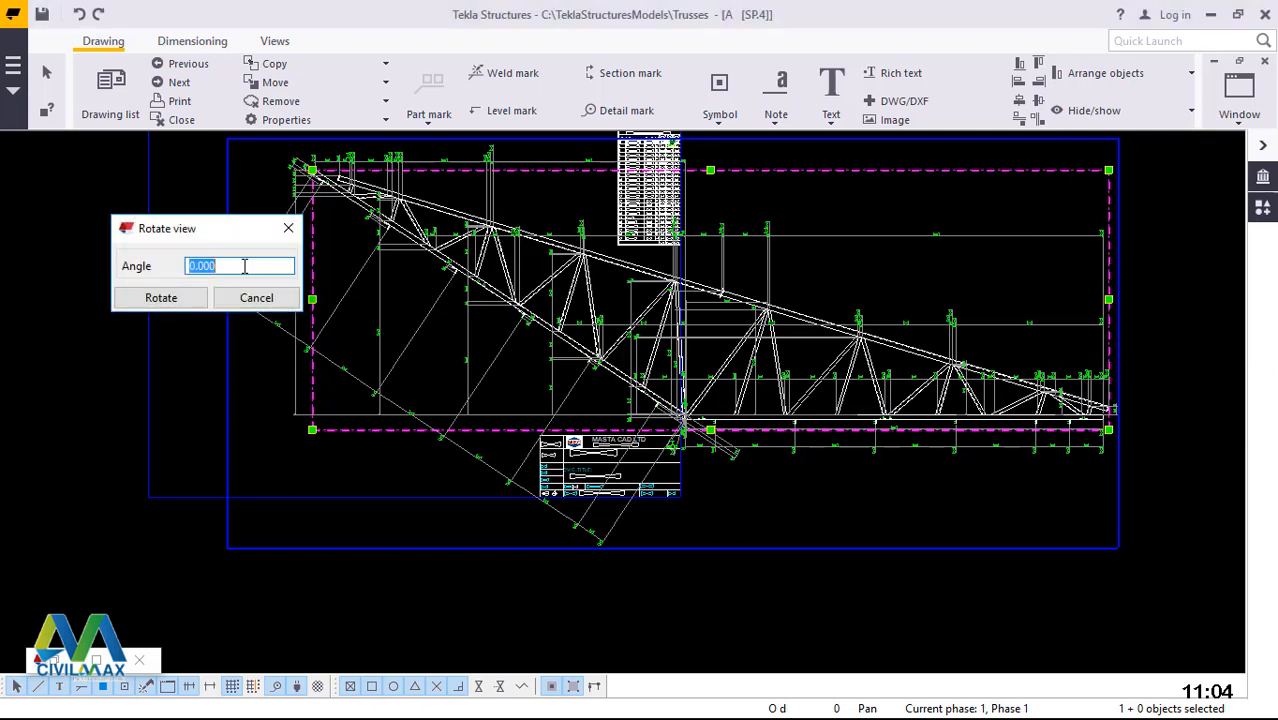
type("196.5")
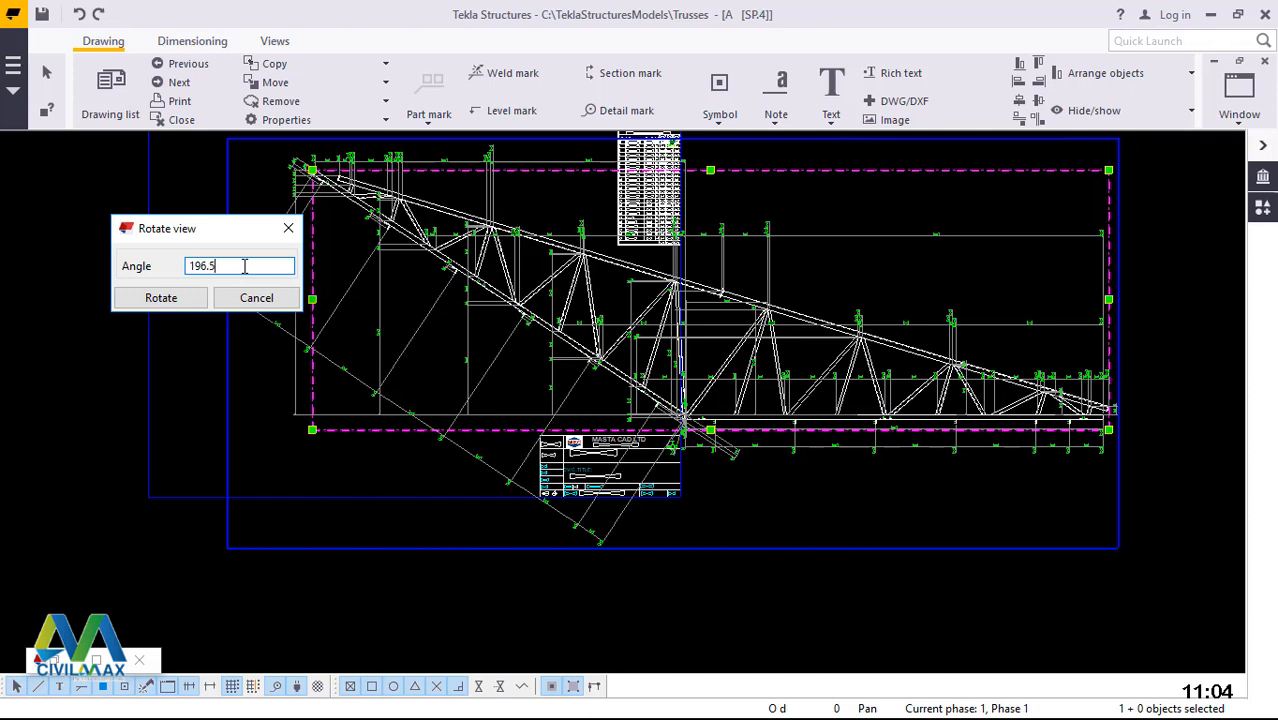
left_click(173, 304)
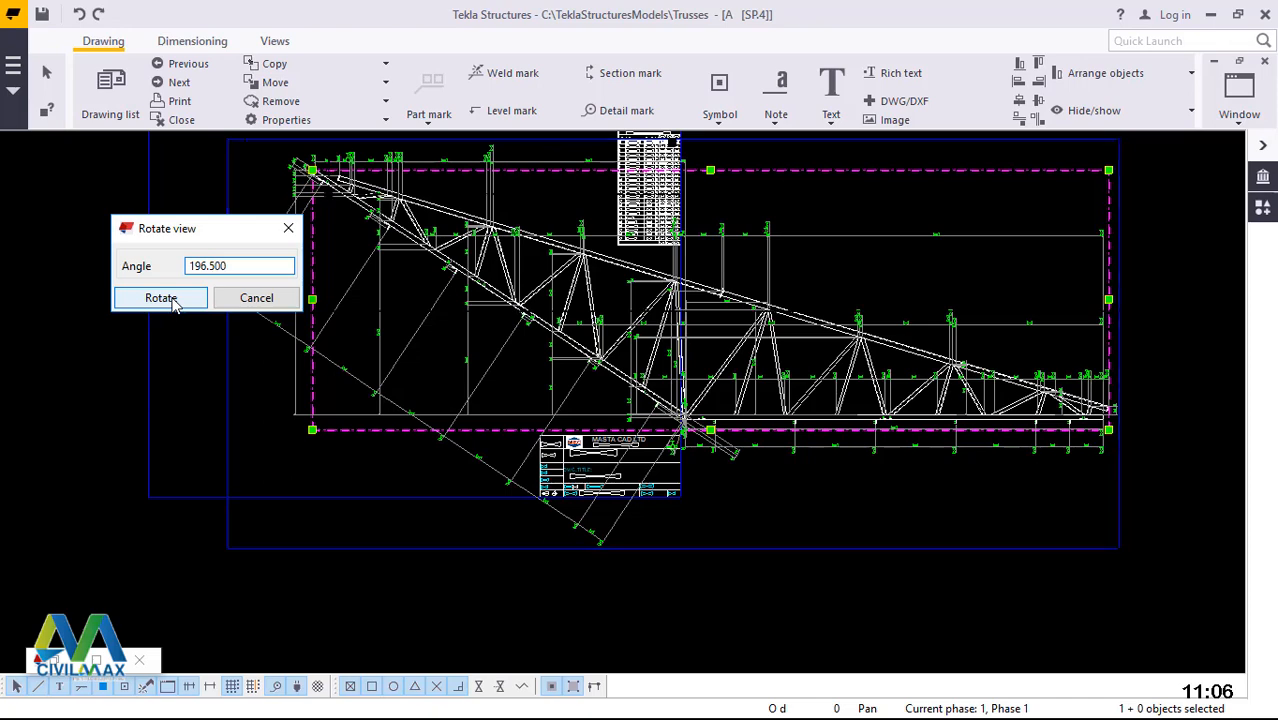
left_click(173, 304)
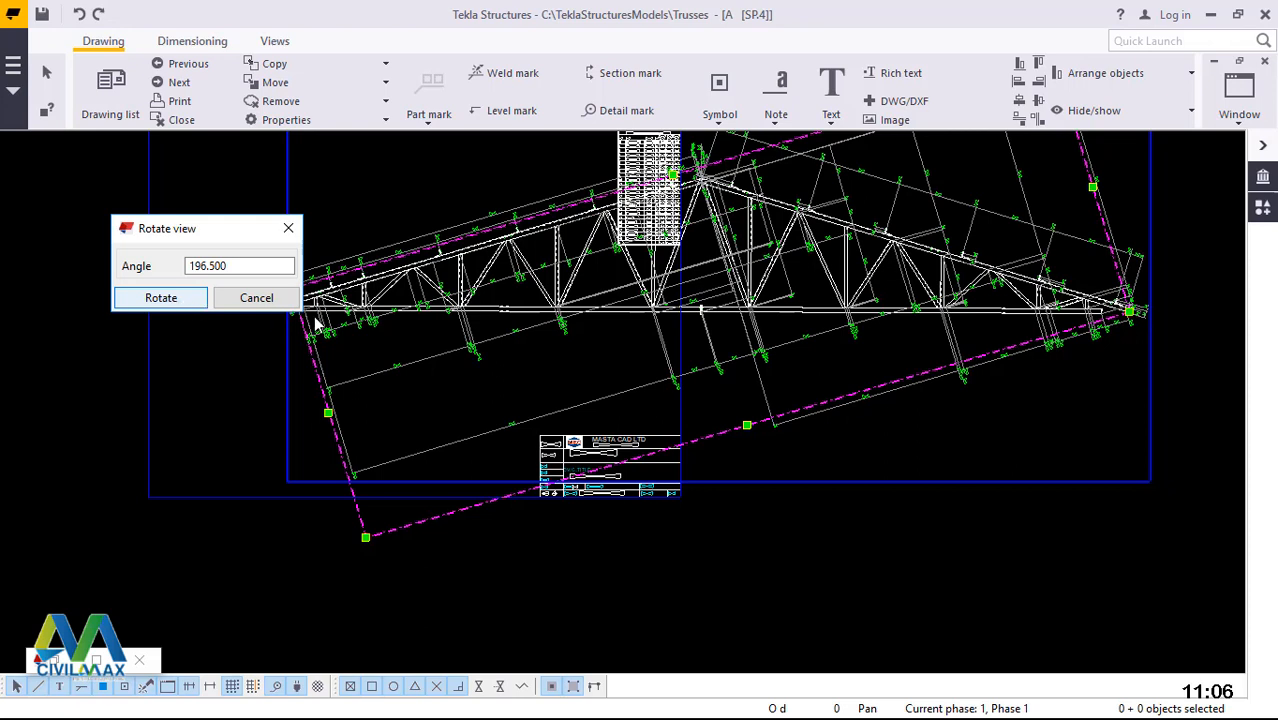
left_click(275, 302)
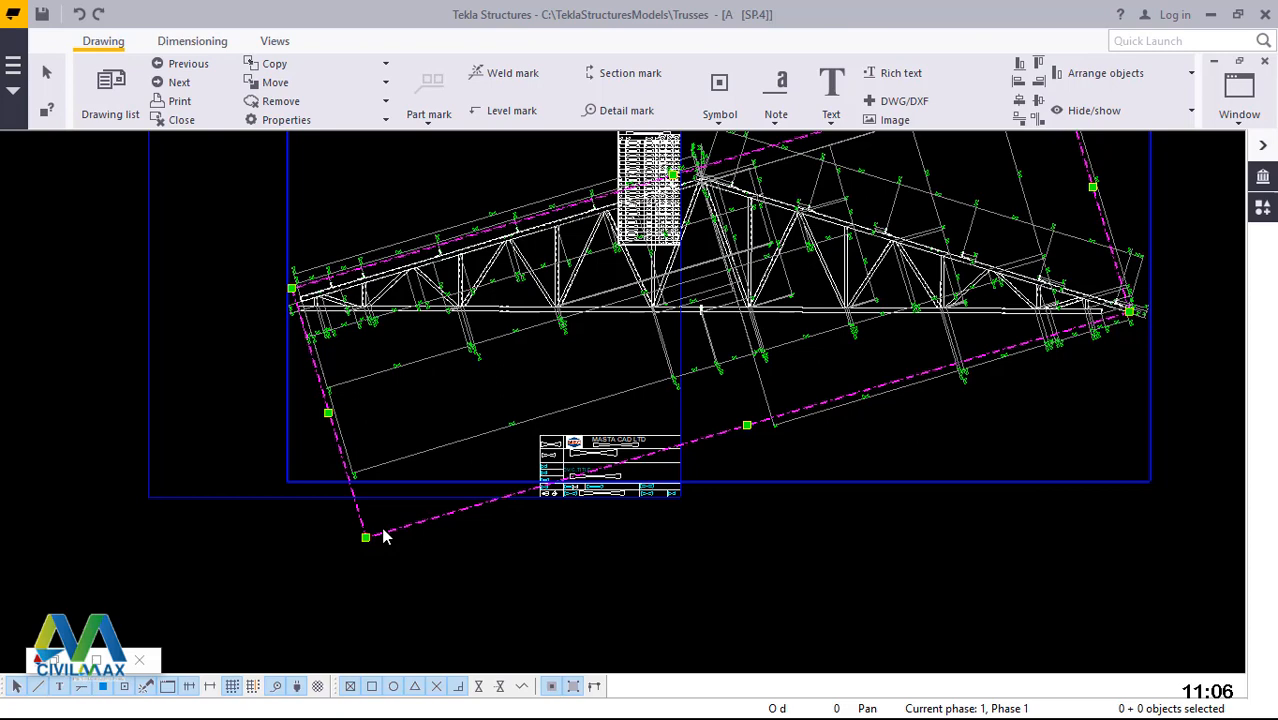
- Save the drawing and the model
scroll(384, 537, "down", 1)
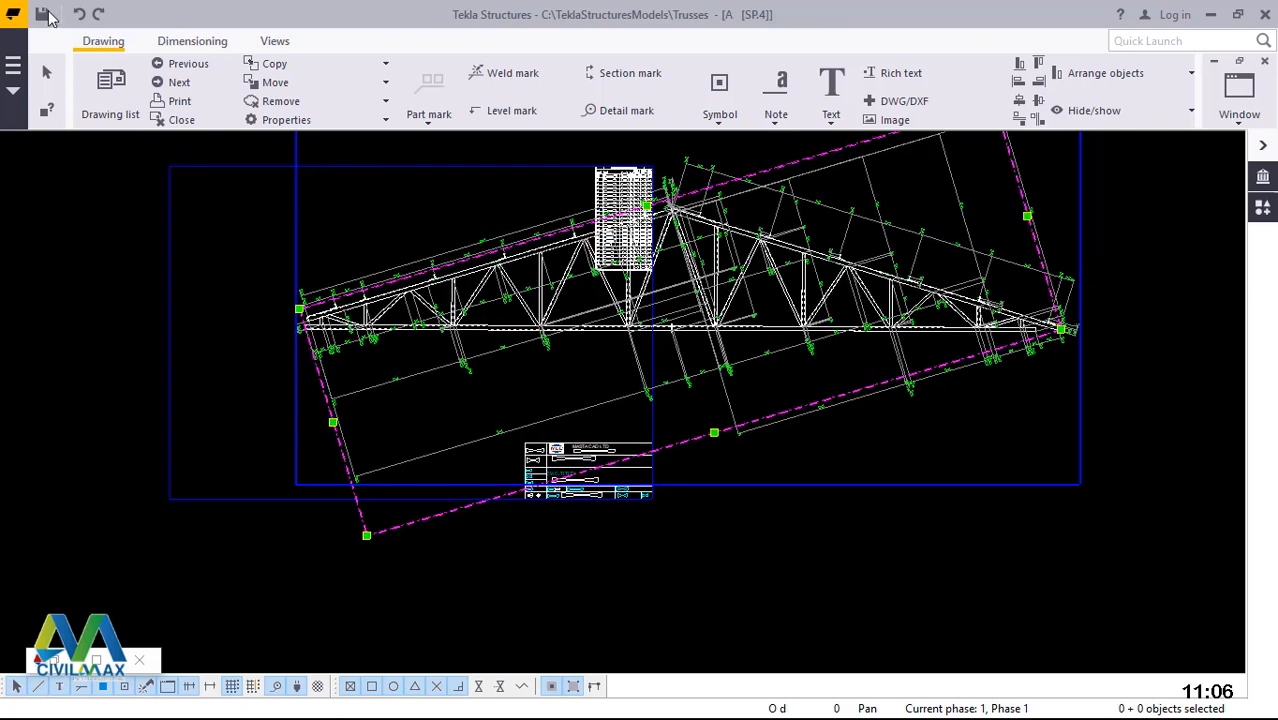
left_click(41, 13)
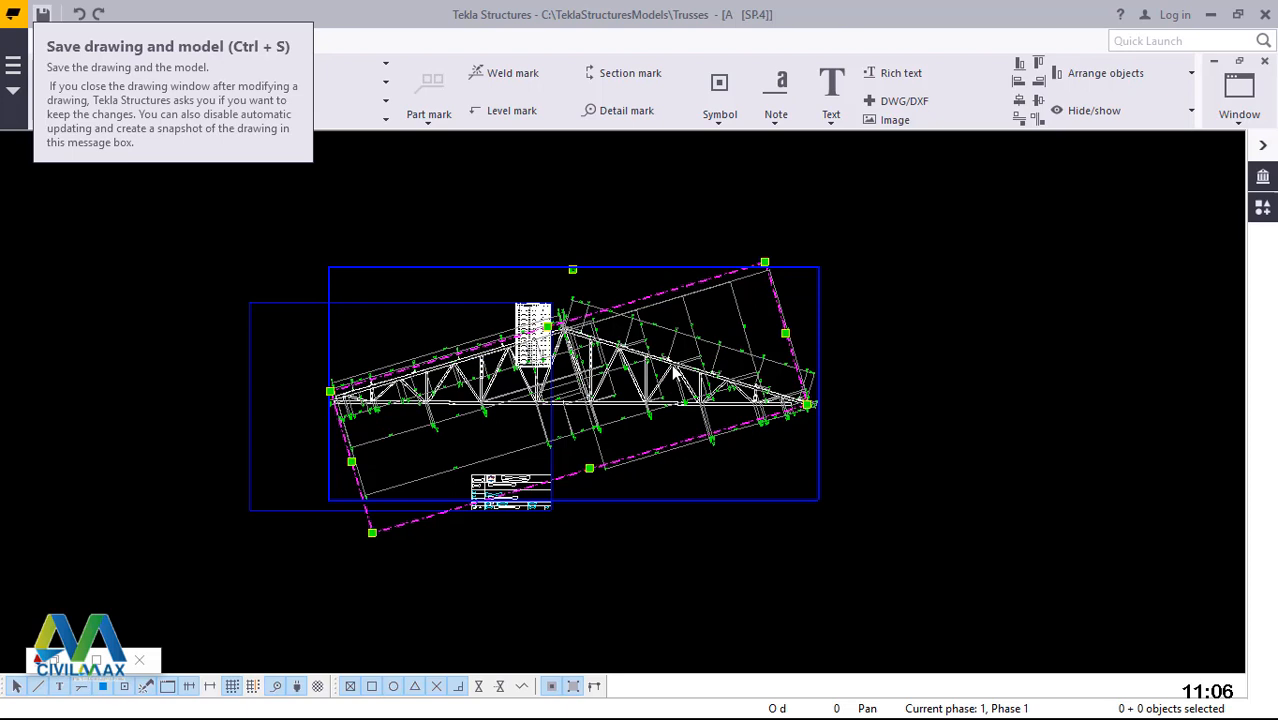
key("ctrl+s")
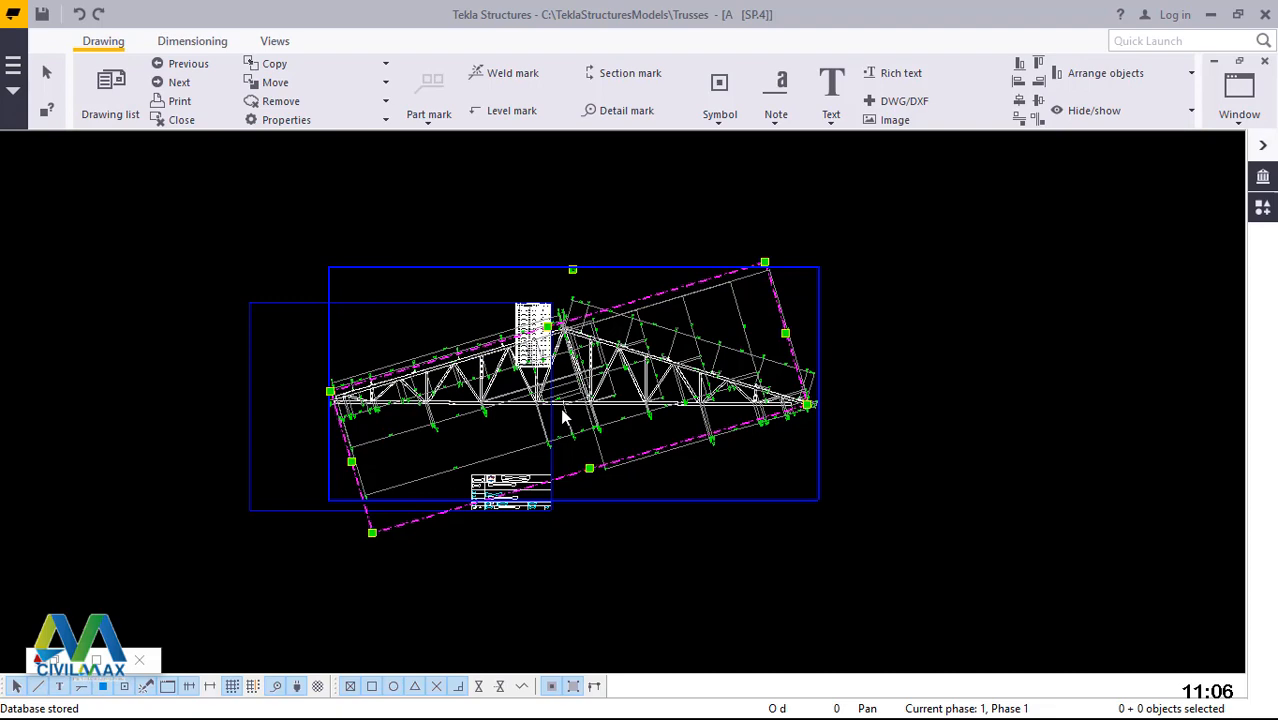
- Delete the long slanted dimension lines and their extension lines below the bottom chord in the truss's front view
scroll(562, 418, "up", 2)
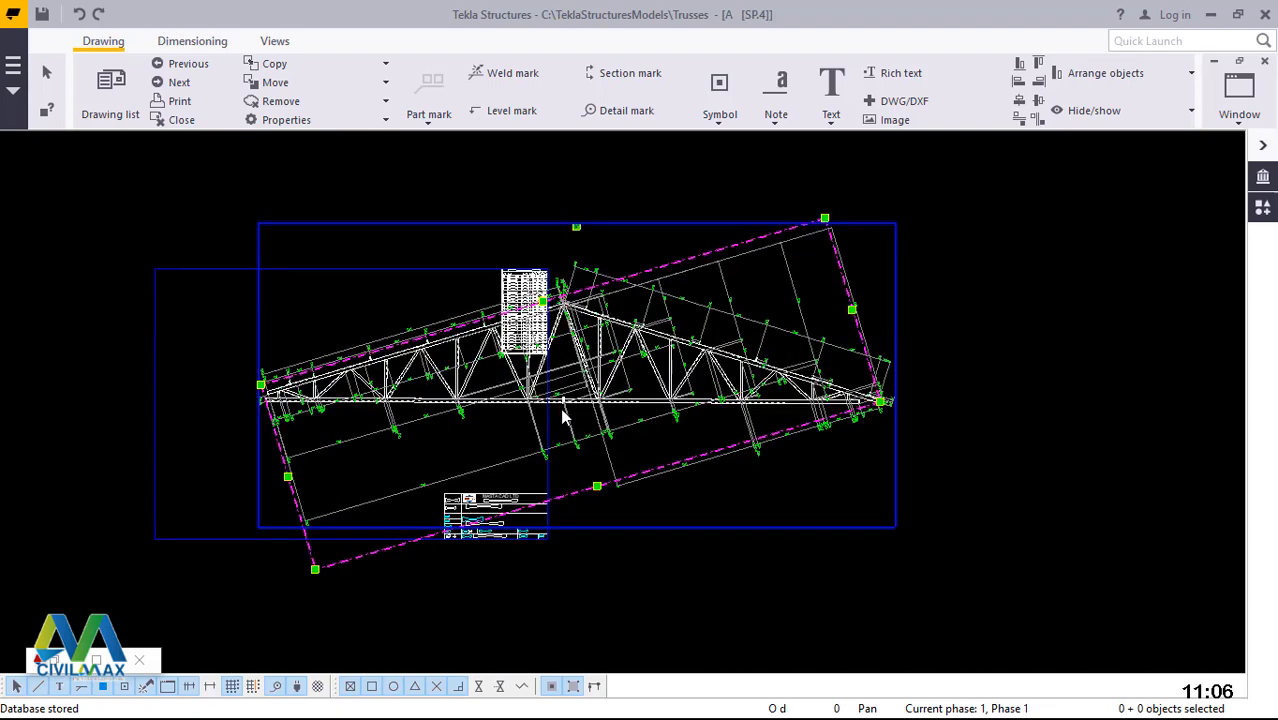
scroll(562, 418, "up", 3)
scroll(562, 414, "up", 1)
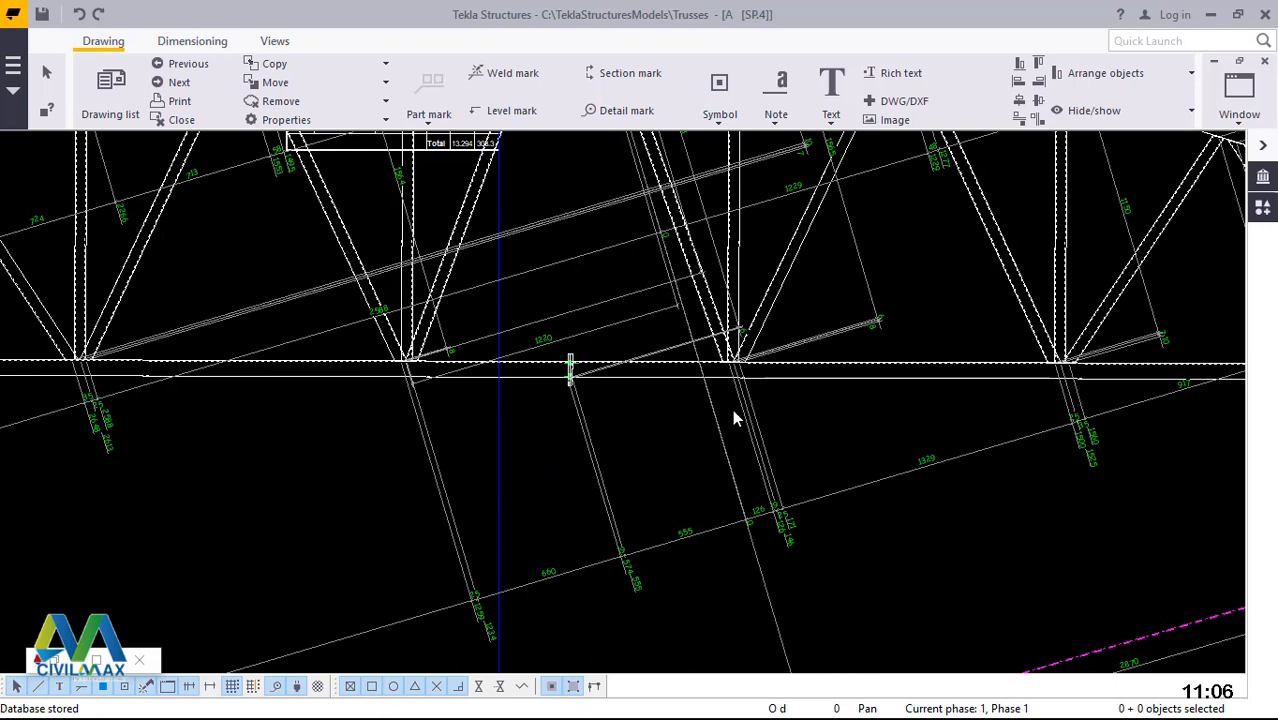
scroll(733, 418, "down", 1)
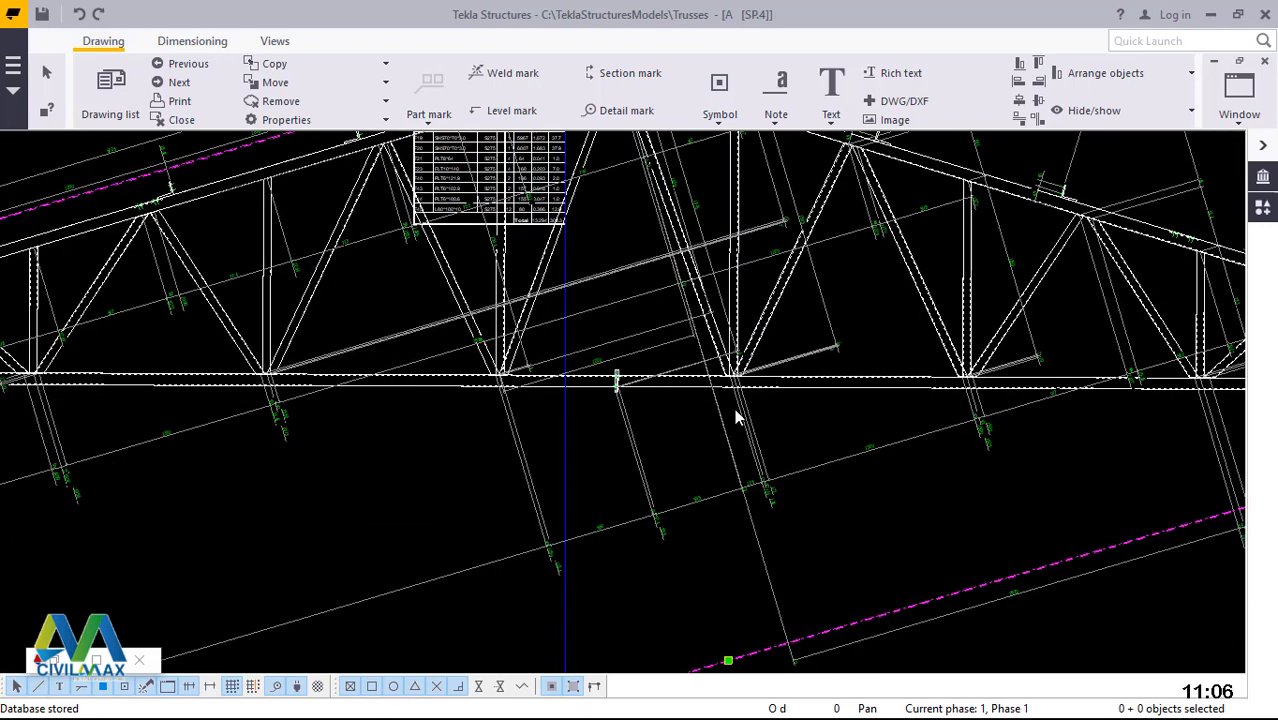
scroll(735, 418, "down", 1)
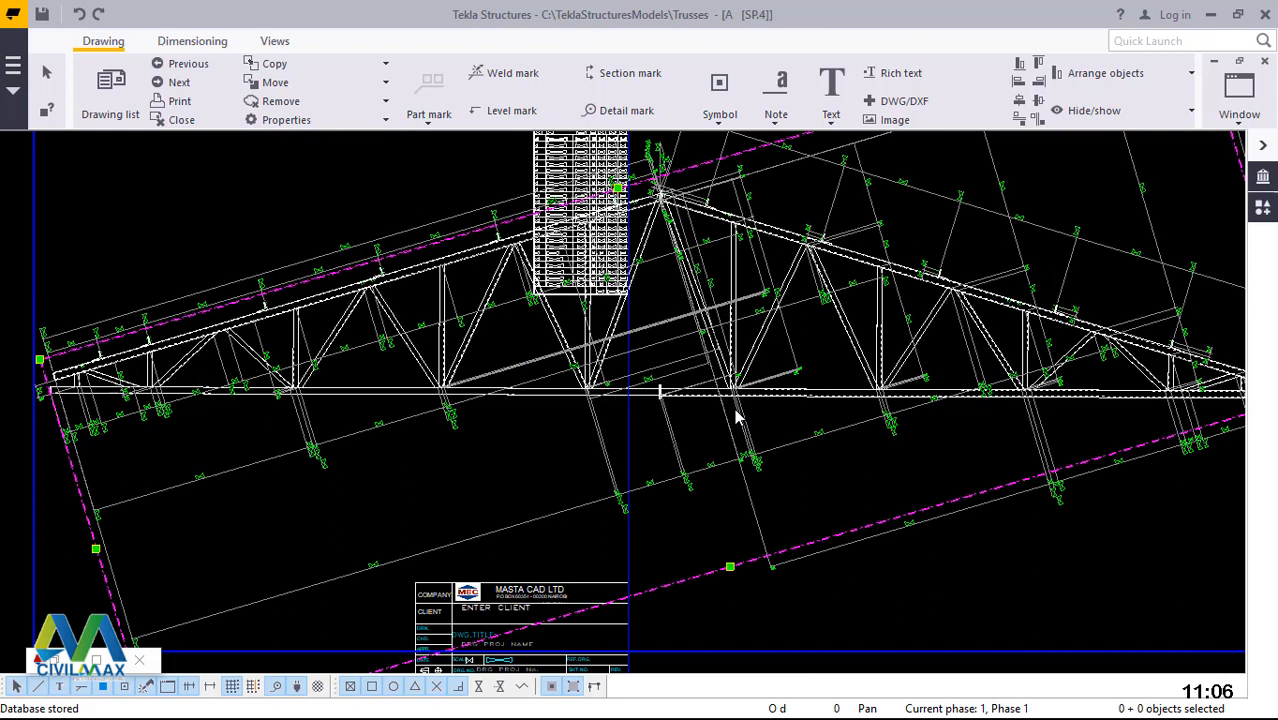
scroll(583, 457, "down", 1)
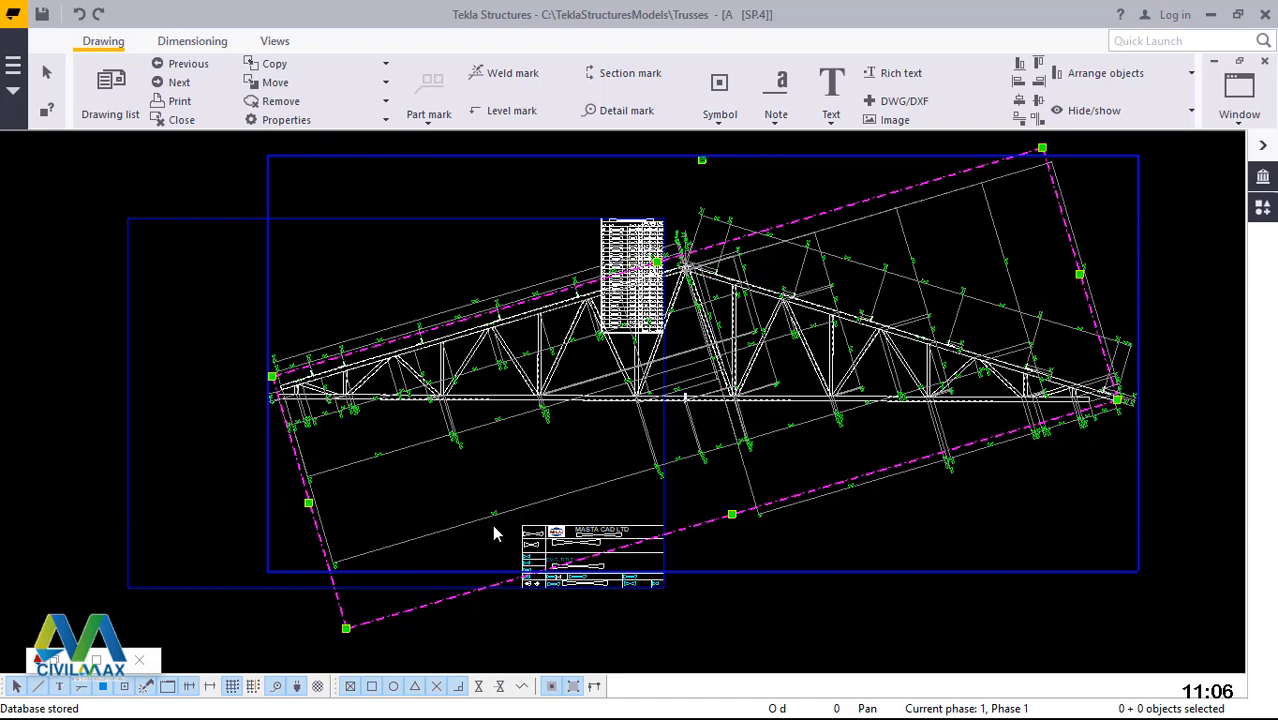
scroll(492, 527, "up", 1)
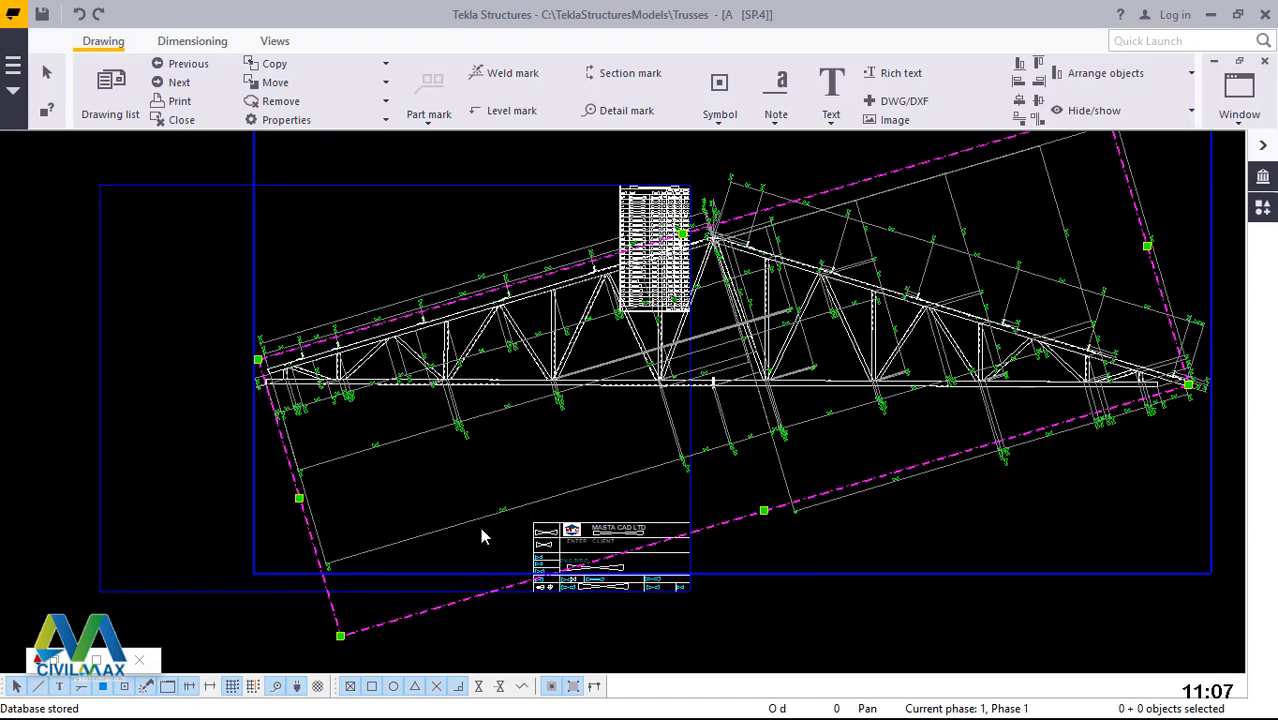
scroll(463, 529, "up", 2)
mouse_move(488, 534)
left_mouse_down()
mouse_move(388, 424)
mouse_move(326, 321)
left_mouse_up()
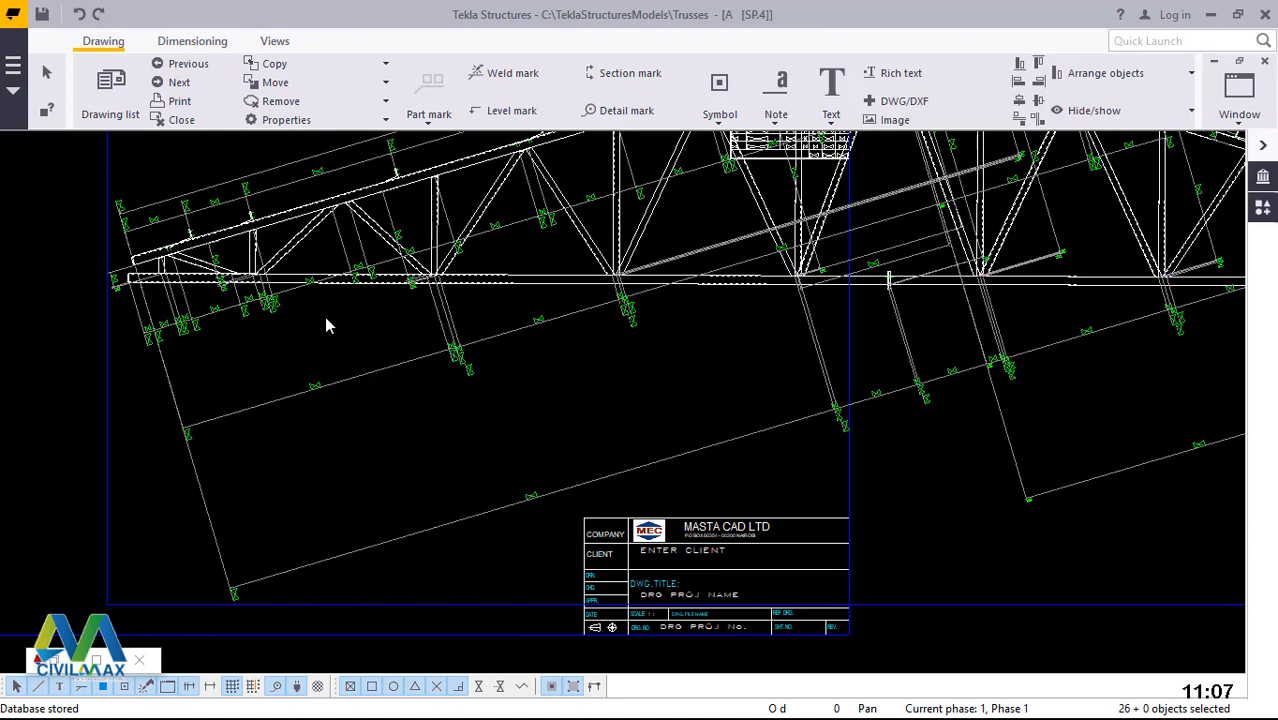
key("Delete")
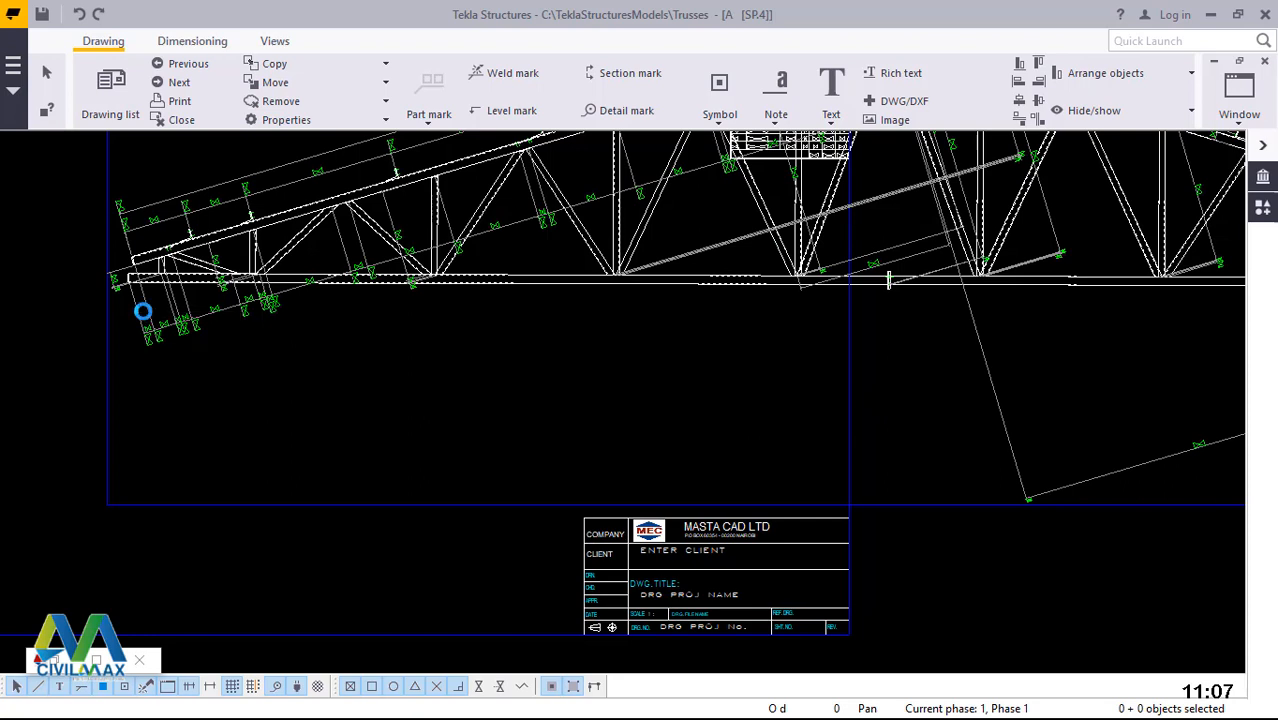
- Delete the slanted dimension chain crossing the bottom chord at the left end and the large dimension remaining below midspan
left_click(143, 311)
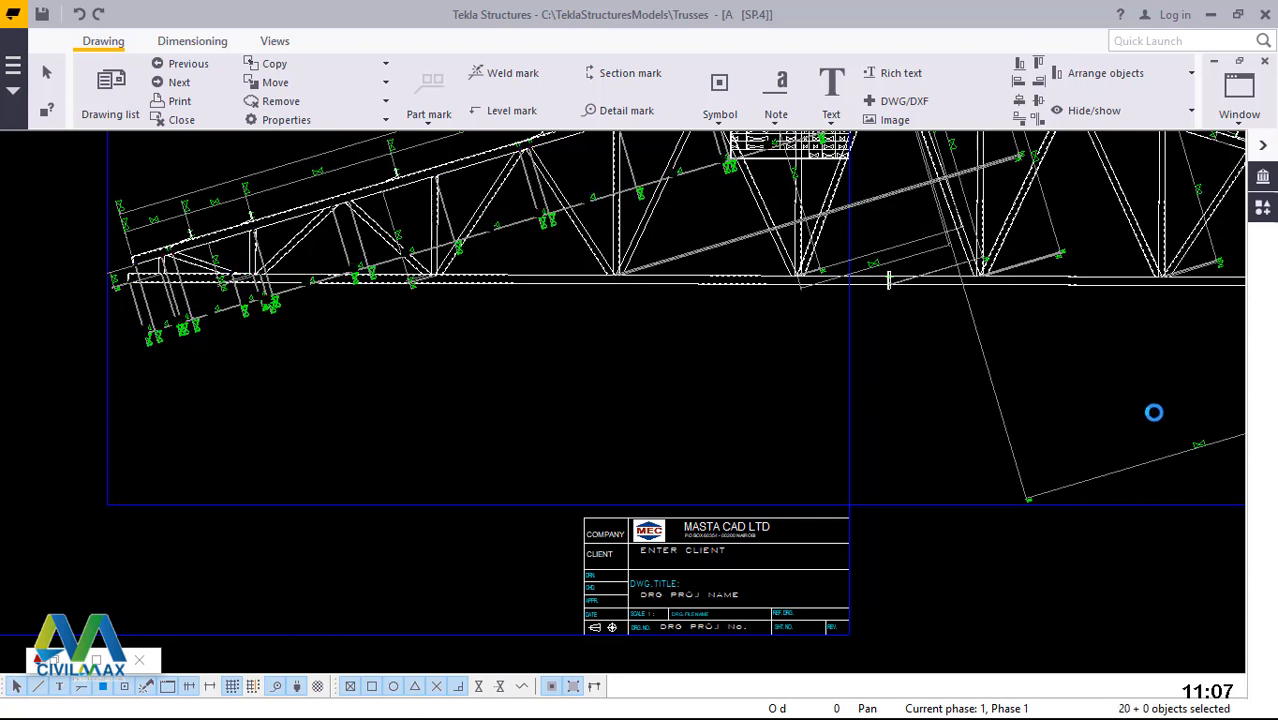
key("Delete")
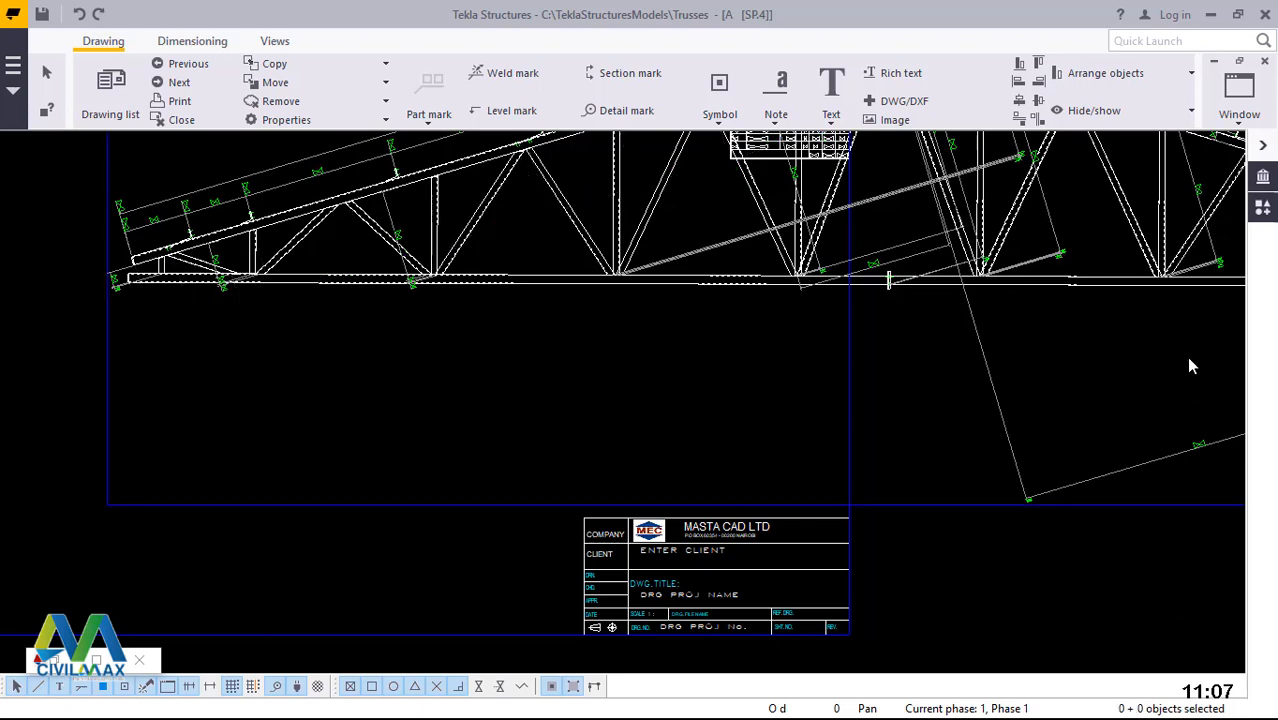
left_click_drag(1189, 366, 966, 482)
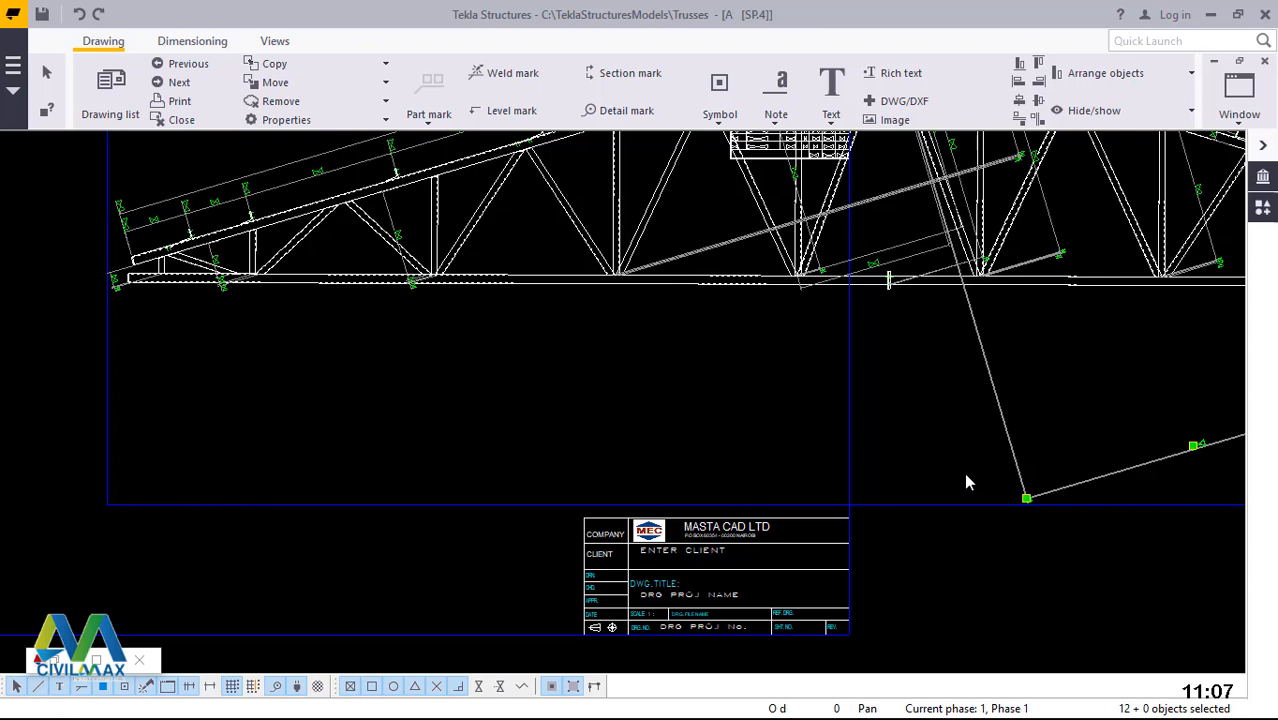
left_click(966, 474)
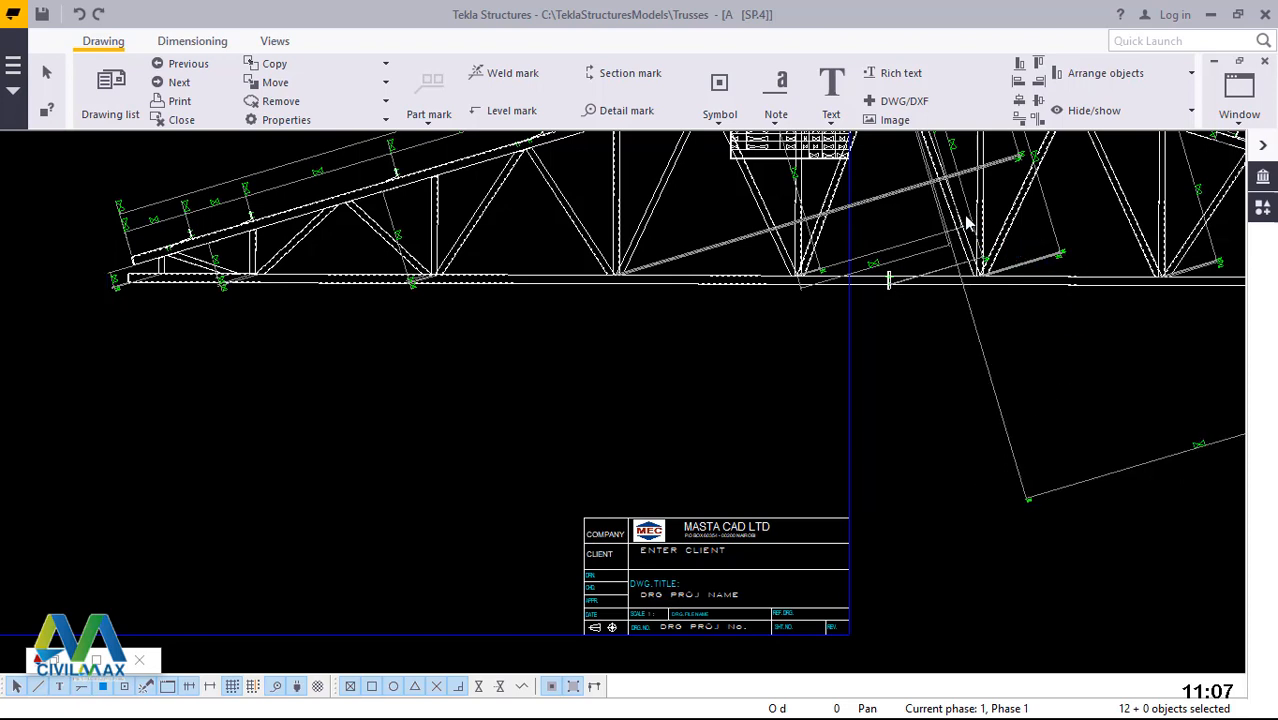
- Delete the 1220 dimension and the small slanted dimensions around the bottom chord's central splice plate
scroll(962, 221, "up", 3)
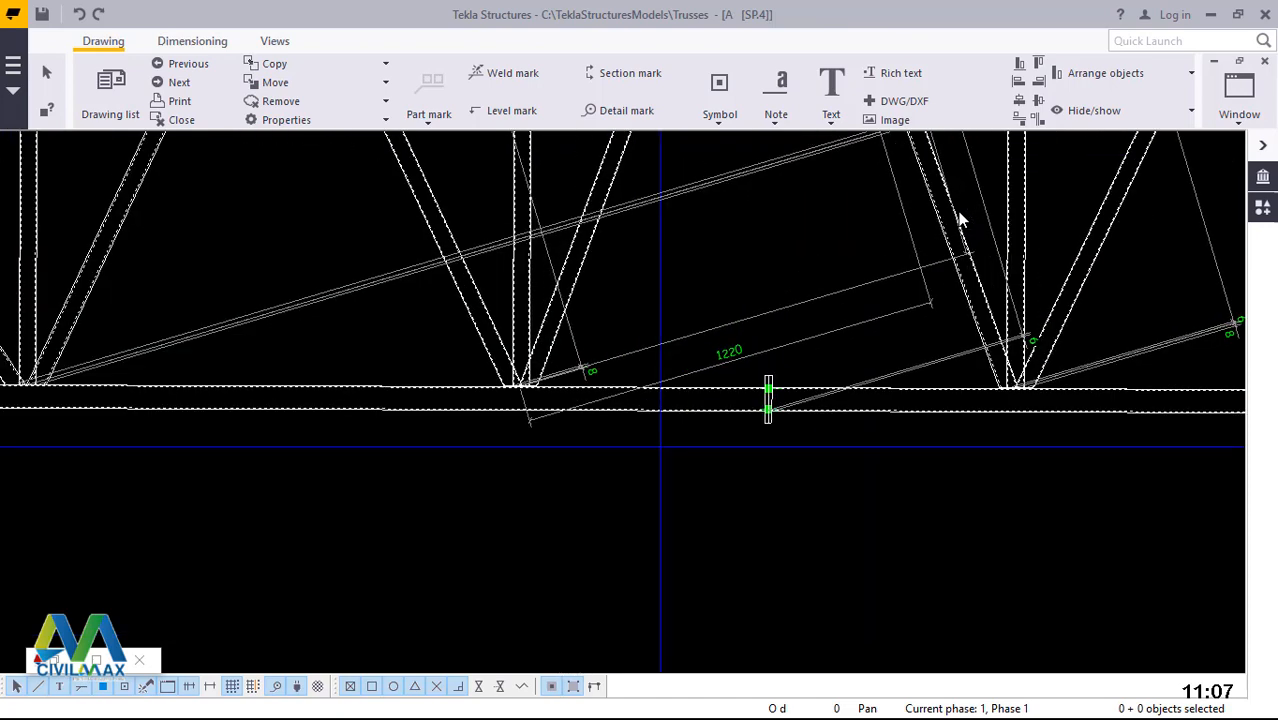
scroll(960, 220, "up", 2)
left_click_drag(906, 254, 766, 483)
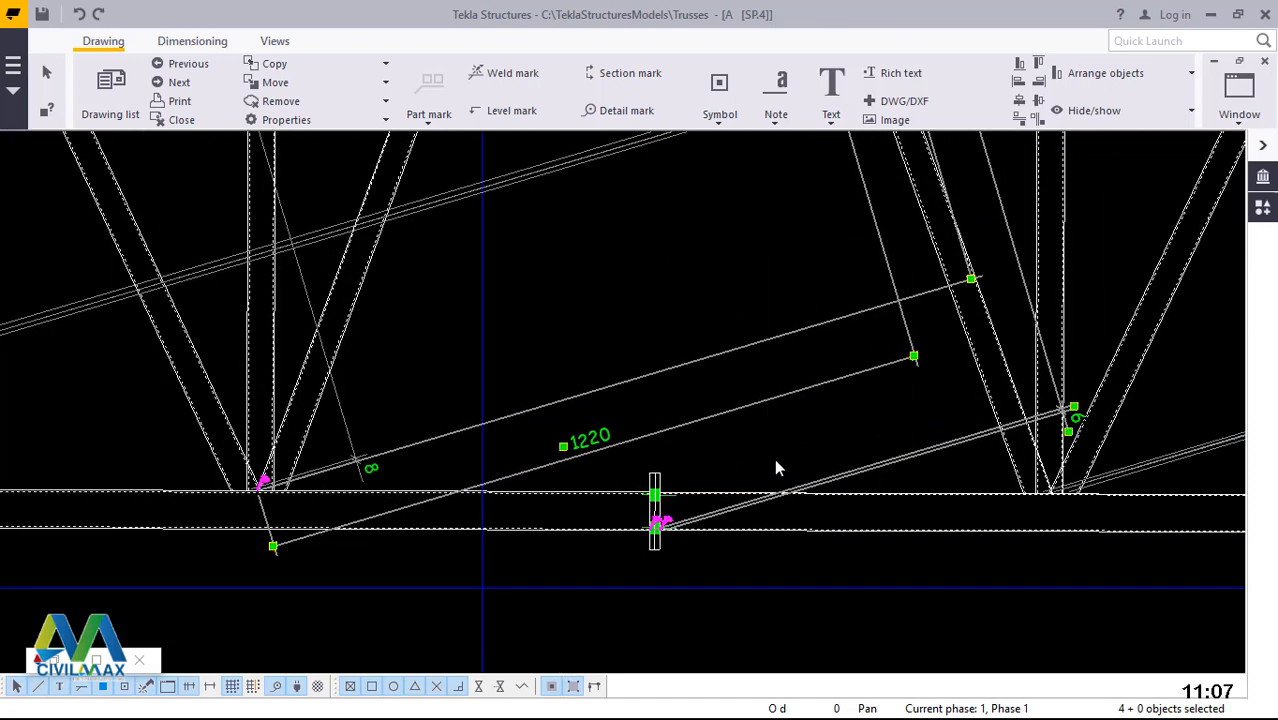
key("Delete")
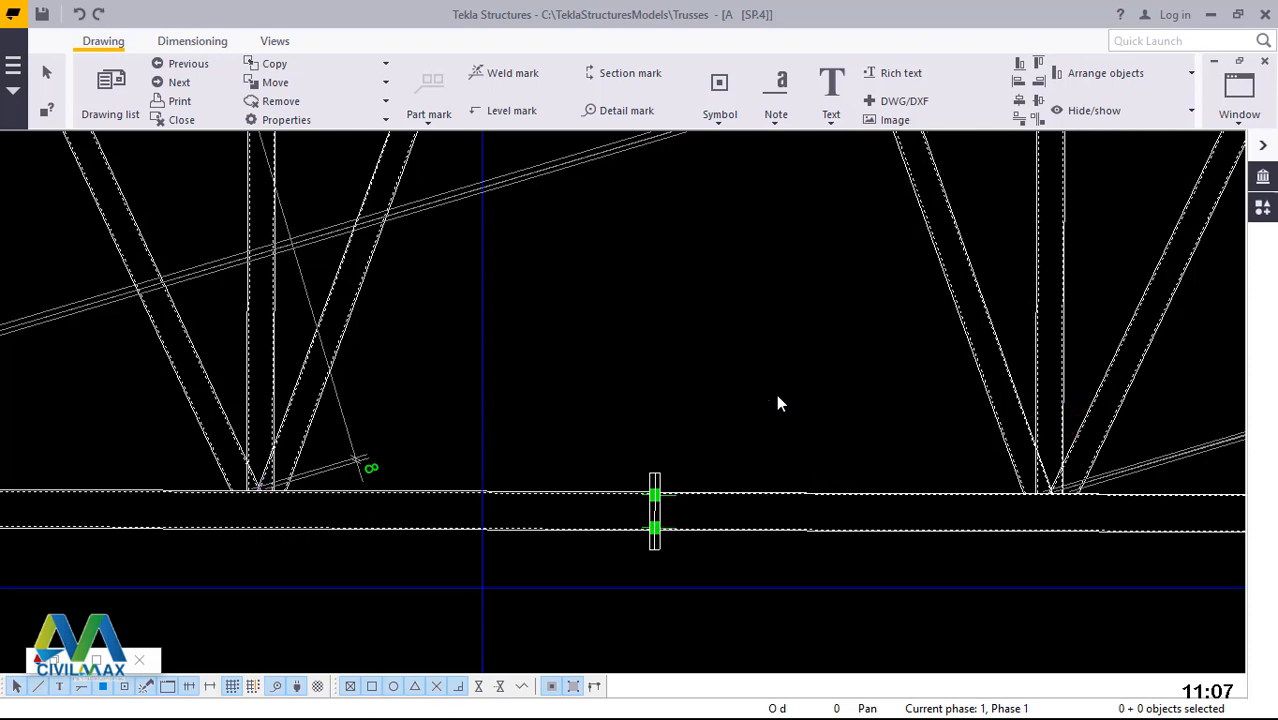
left_click_drag(391, 434, 345, 472)
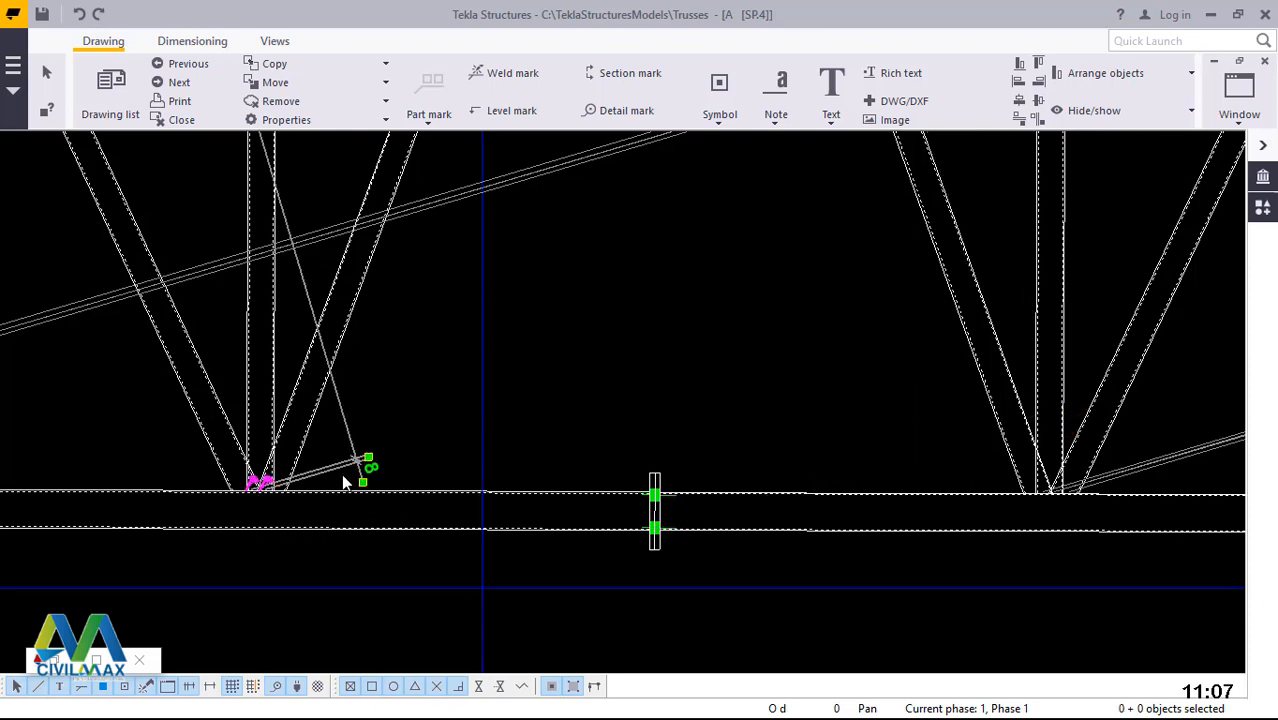
key("Delete")
- Delete the long slanted dimension set running across the central web members from the bottom chord
scroll(581, 428, "down", 5)
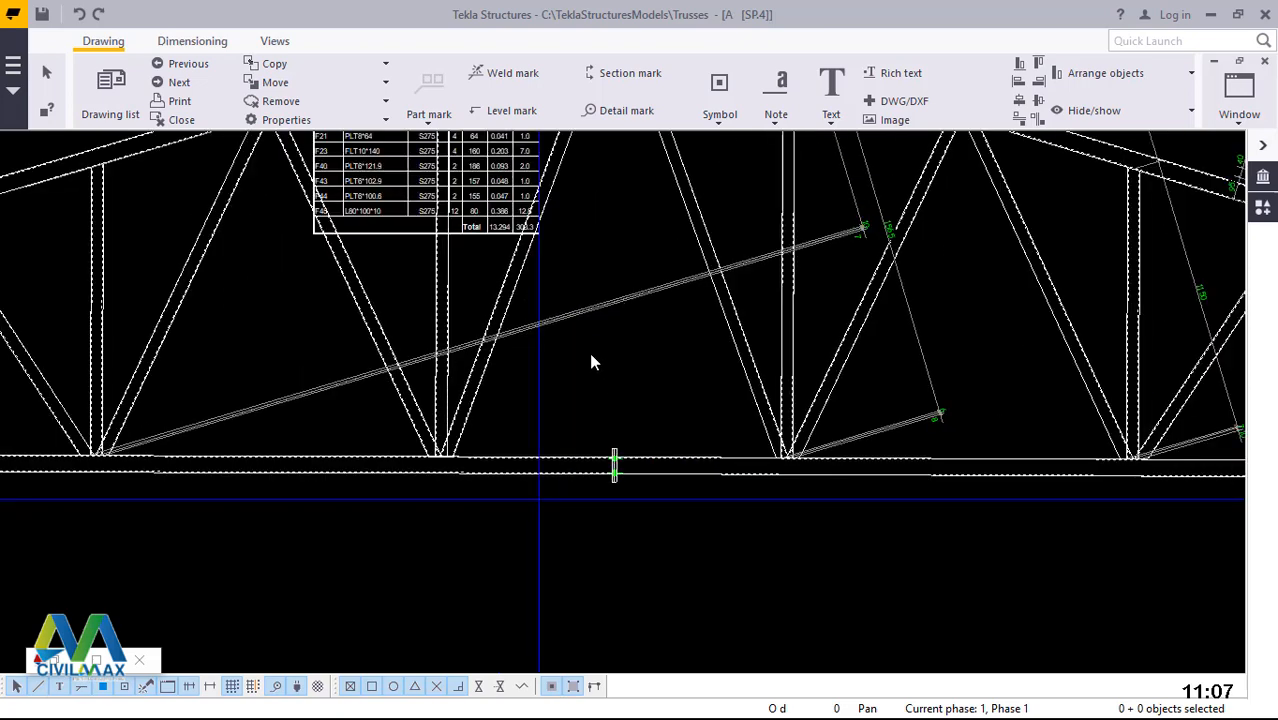
scroll(586, 358, "down", 2)
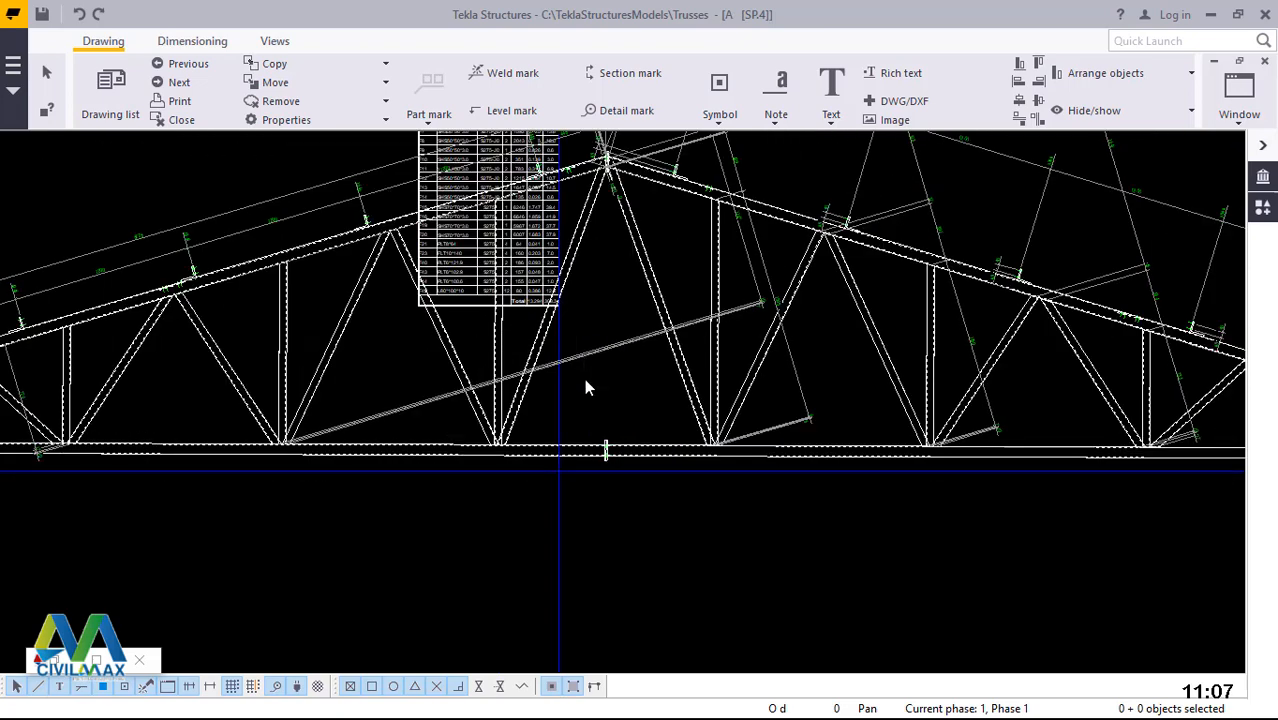
left_click(586, 388)
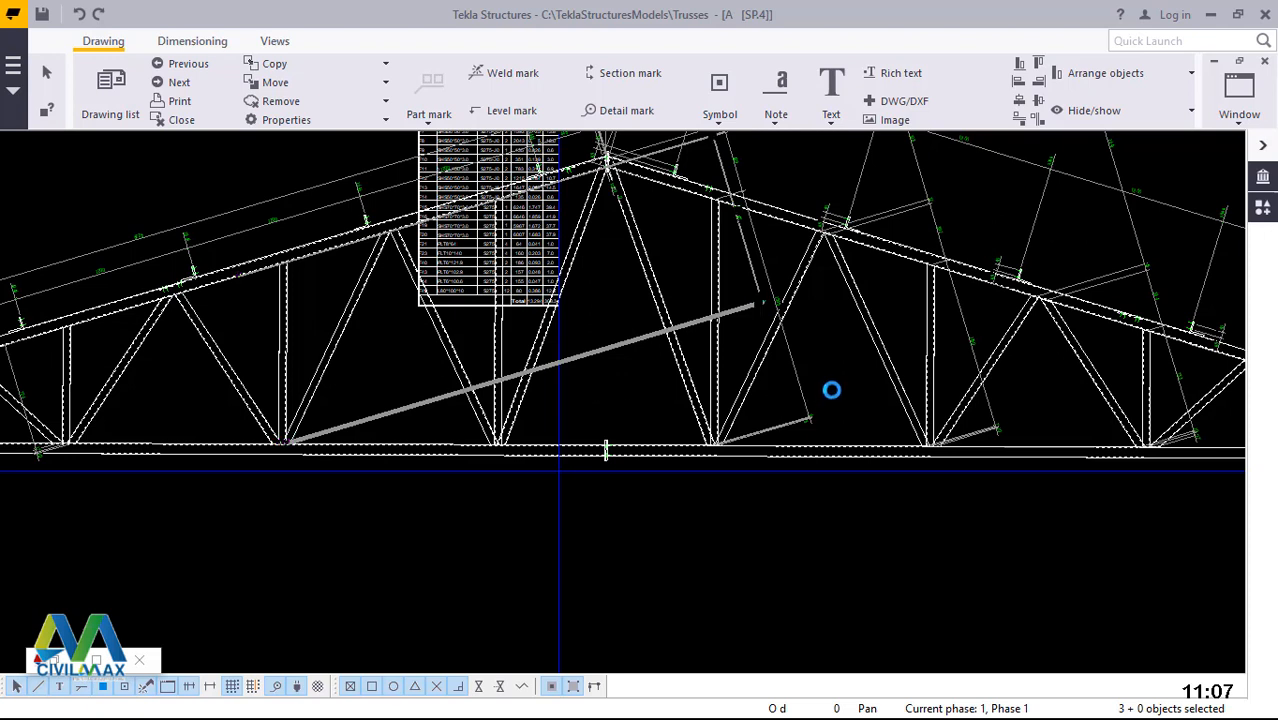
key("Delete")
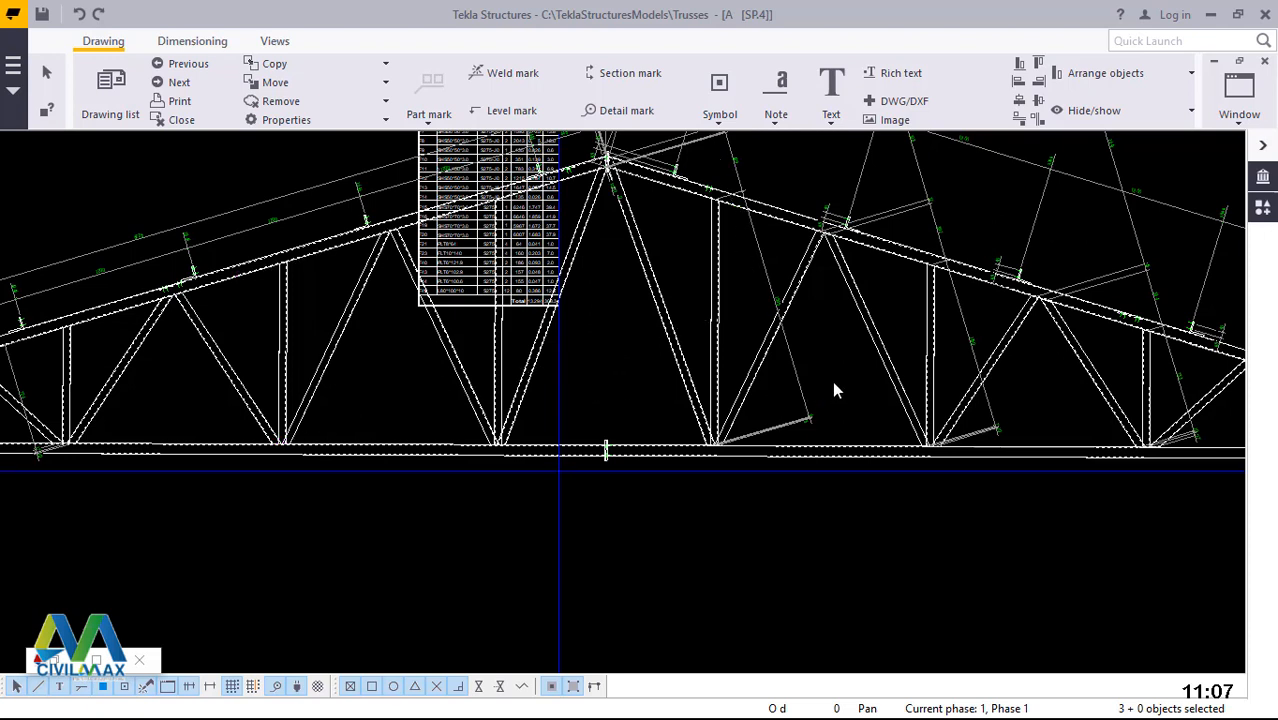
- Delete the slanted dimension sets crossing the web members between the chords in the right half of the truss
left_click(800, 428)
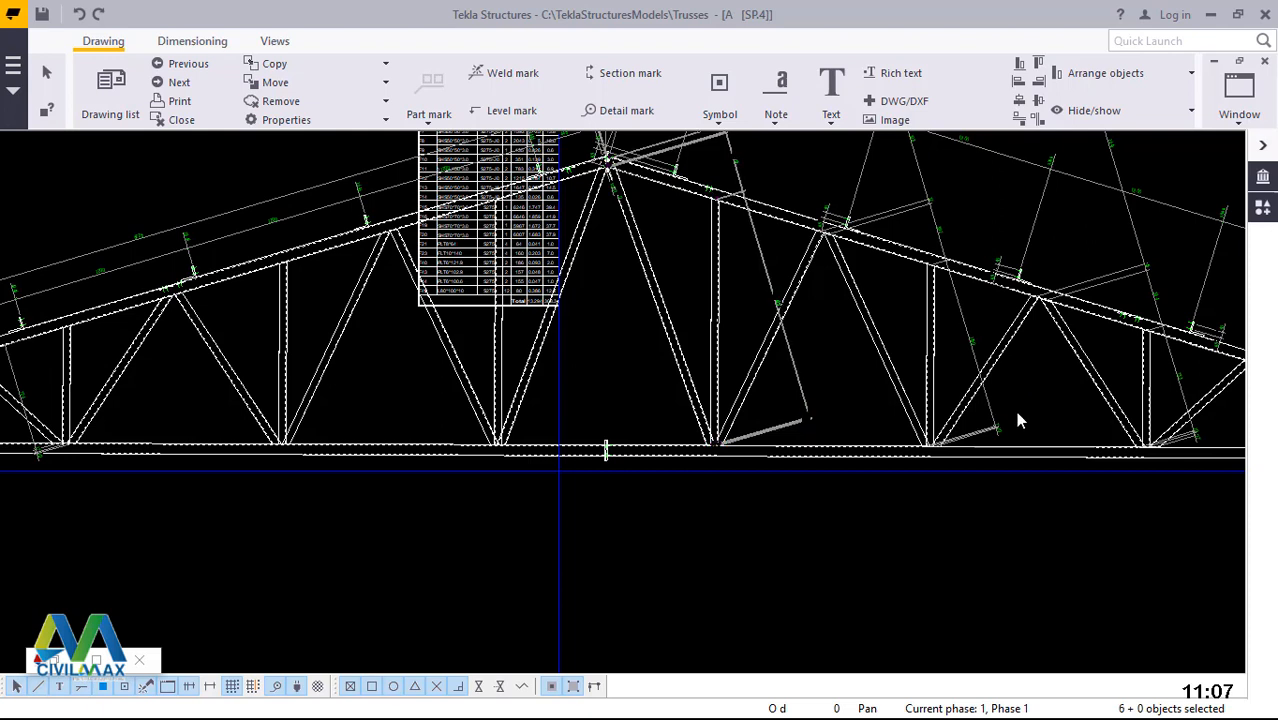
left_click(990, 431)
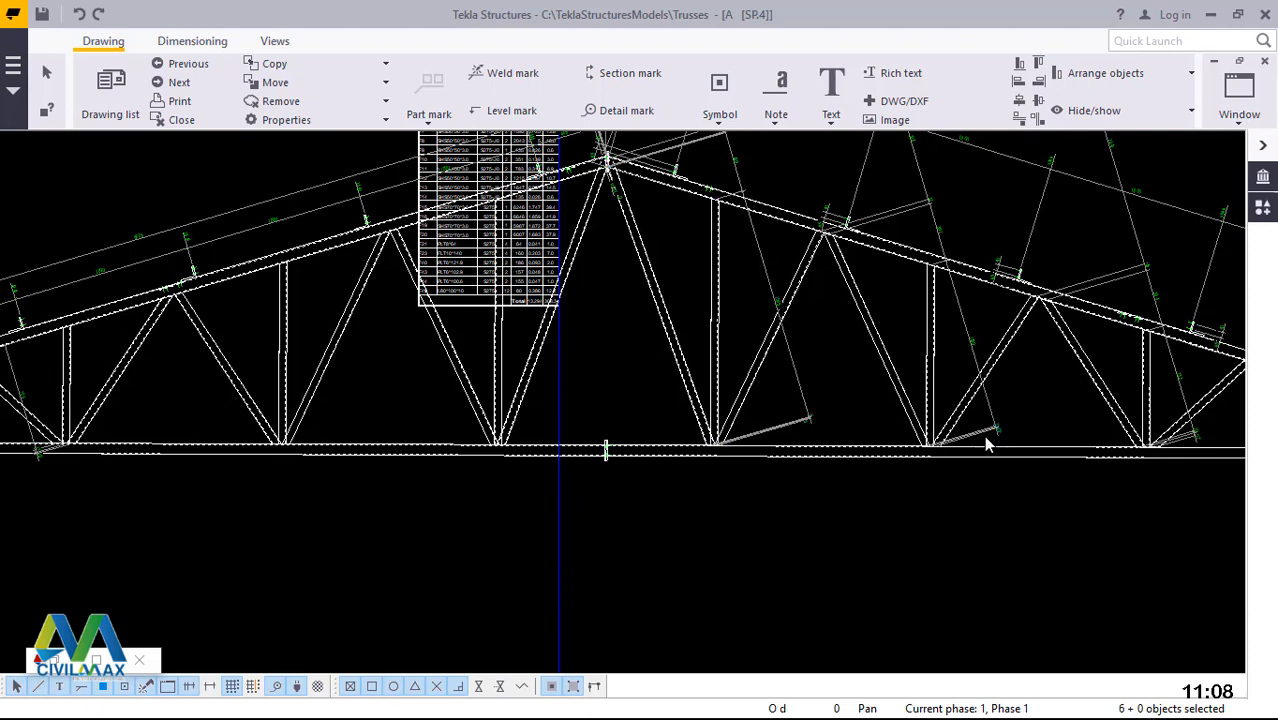
key("Escape")
left_click(1034, 426)
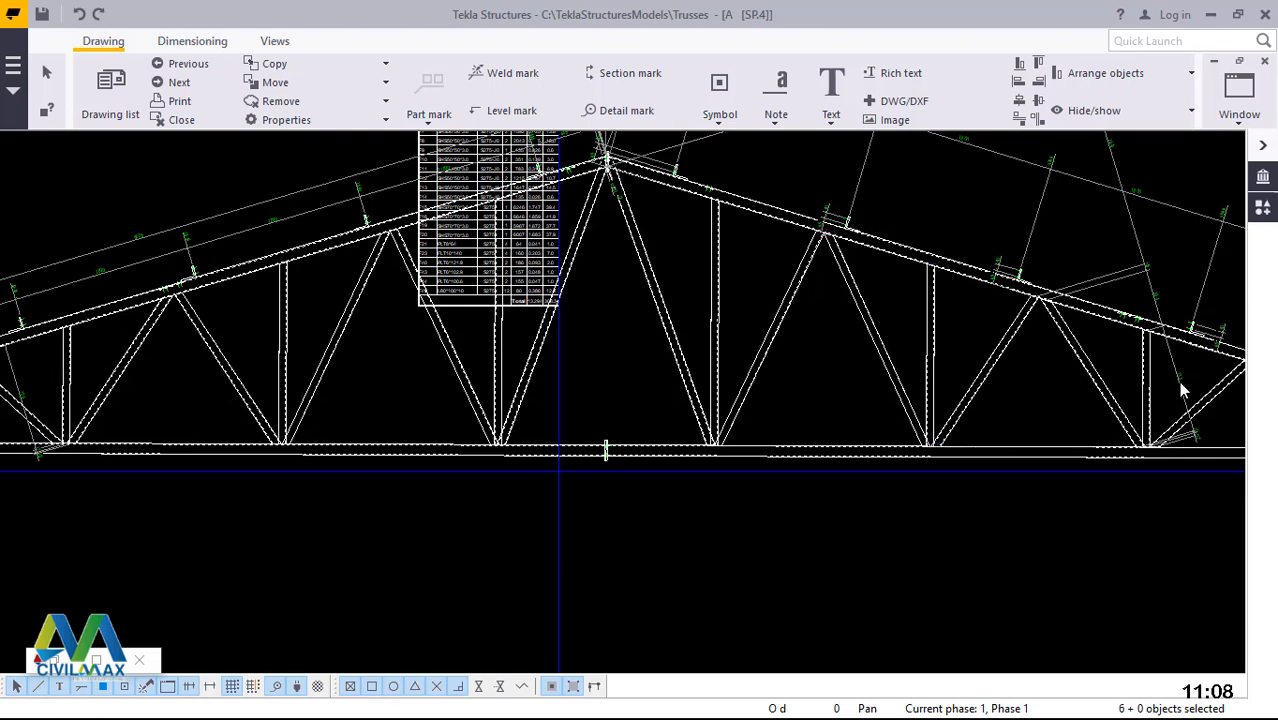
left_click(1180, 382)
key("Delete")
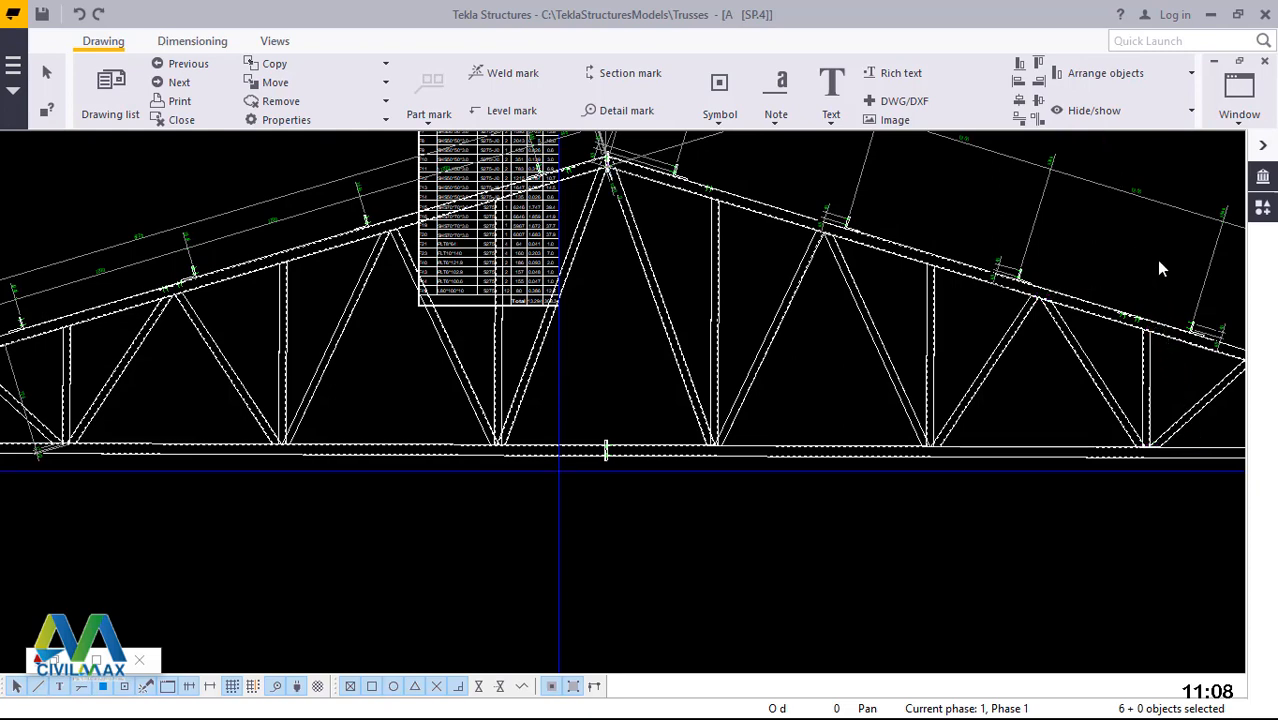
- Delete the large slanted dimensions extending above the top chord on the right half of the truss, along with their extension lines
scroll(560, 395, "down", 1)
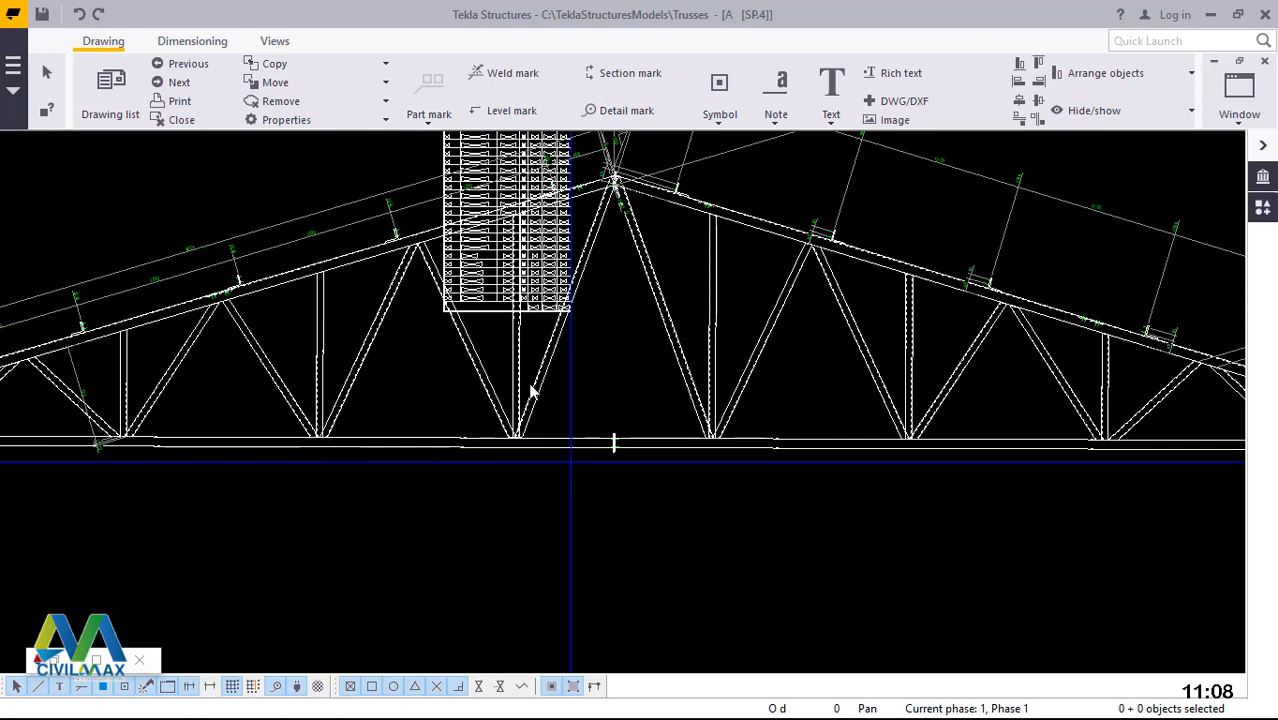
scroll(530, 390, "down", 2)
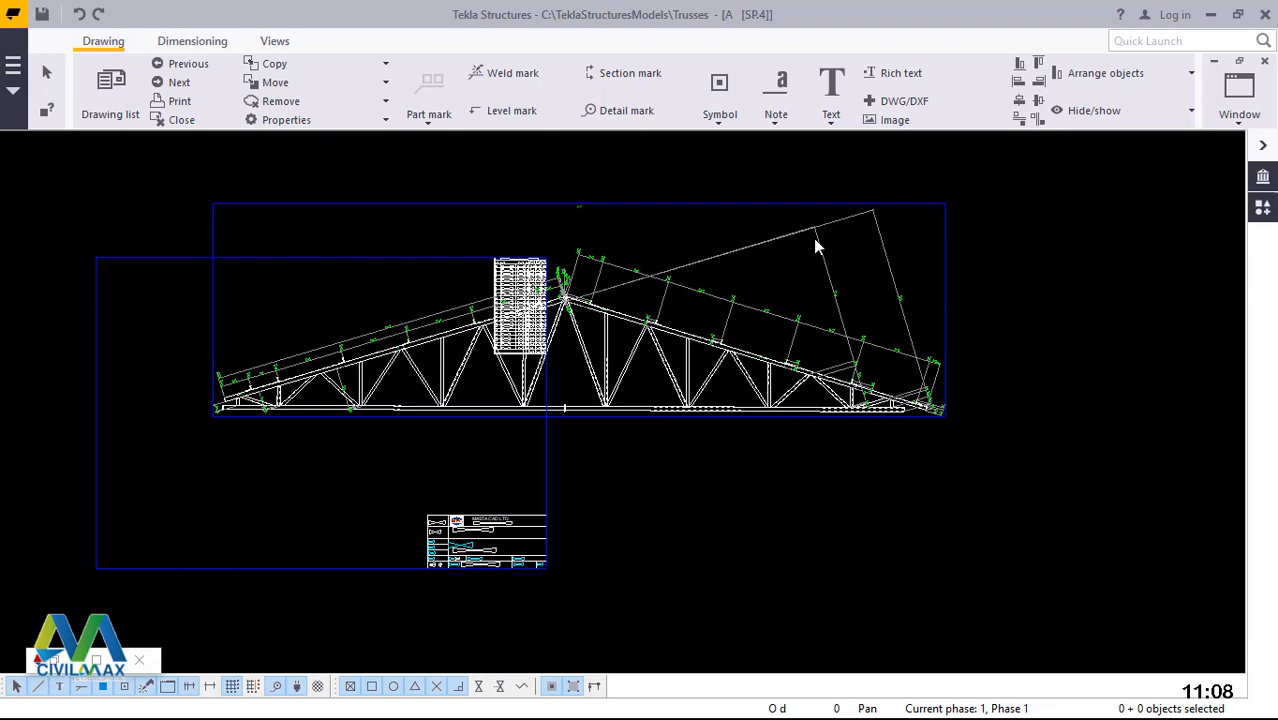
scroll(815, 245, "up", 3)
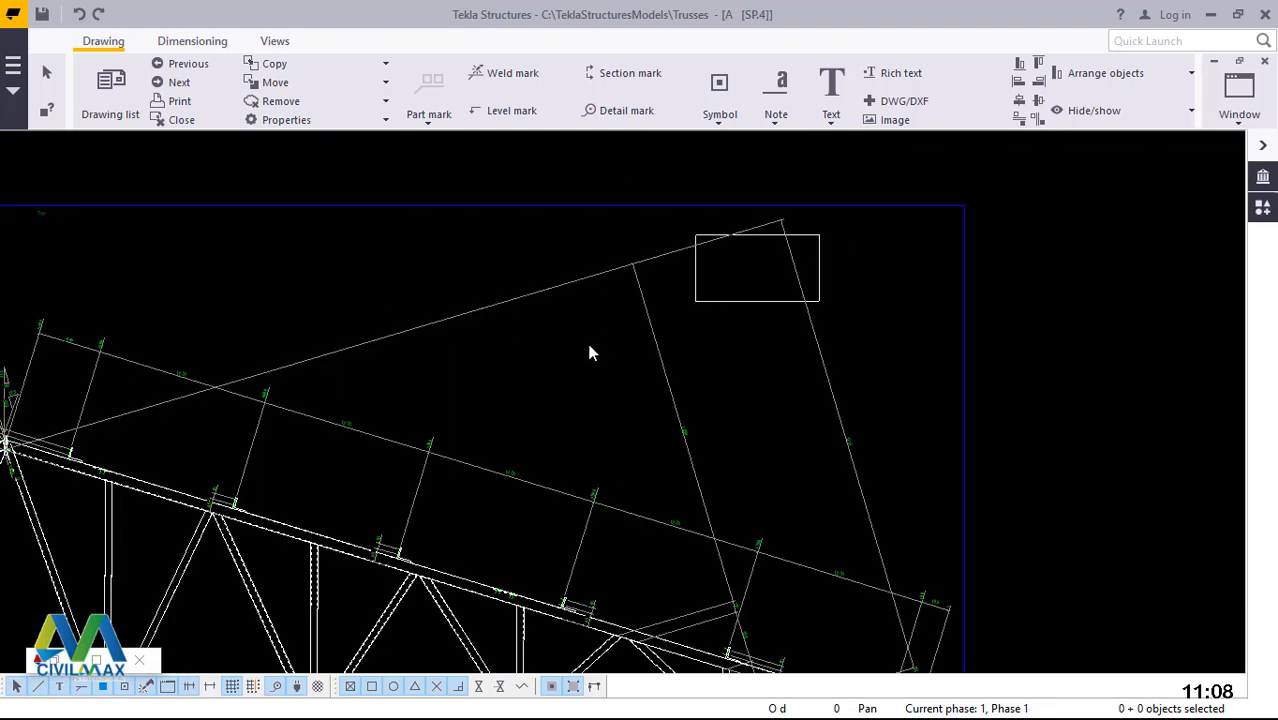
left_click_drag(590, 352, 588, 350)
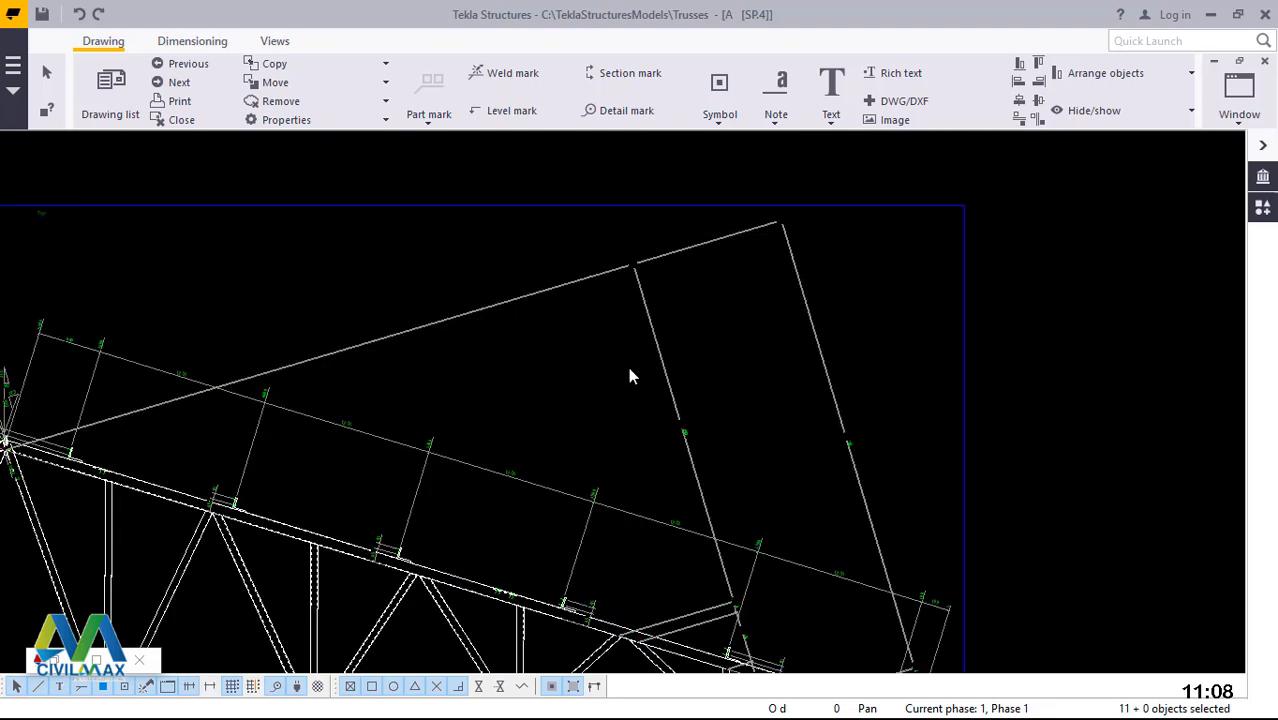
key("Delete")
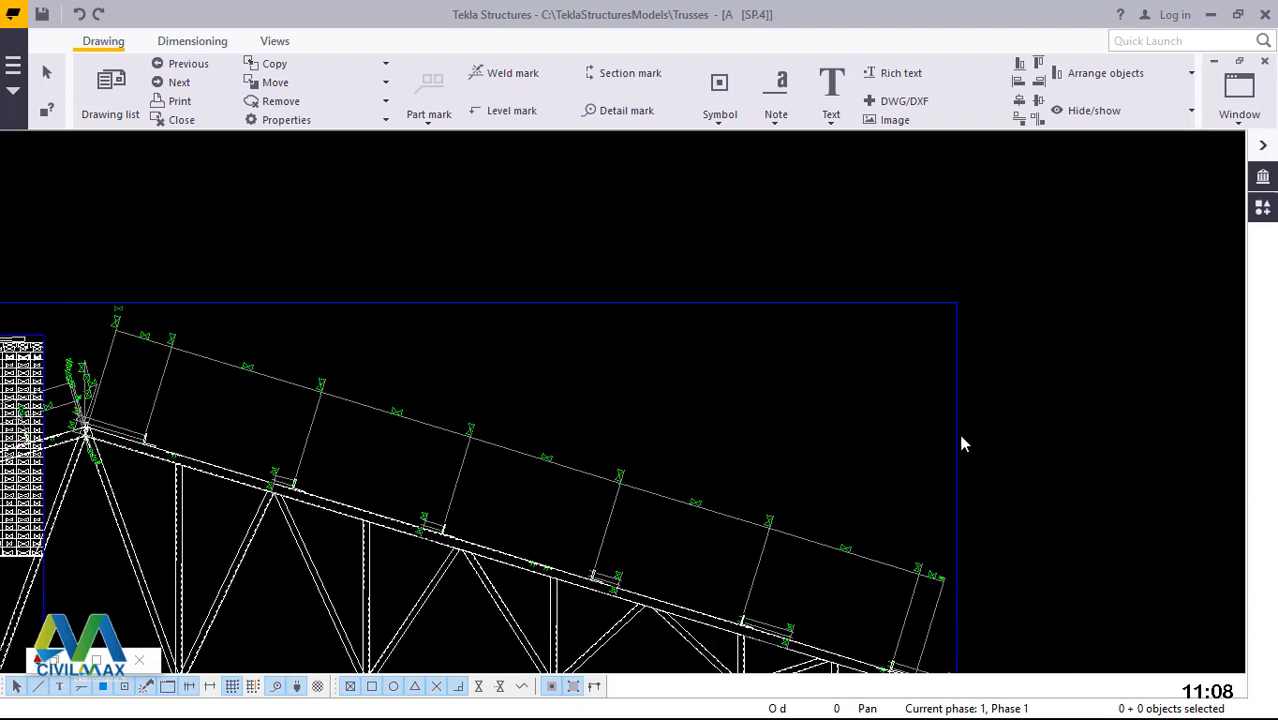
- Delete the slanted 282, 48 and 17 dimension set between the chords near the truss's left end
scroll(980, 440, "down", 3)
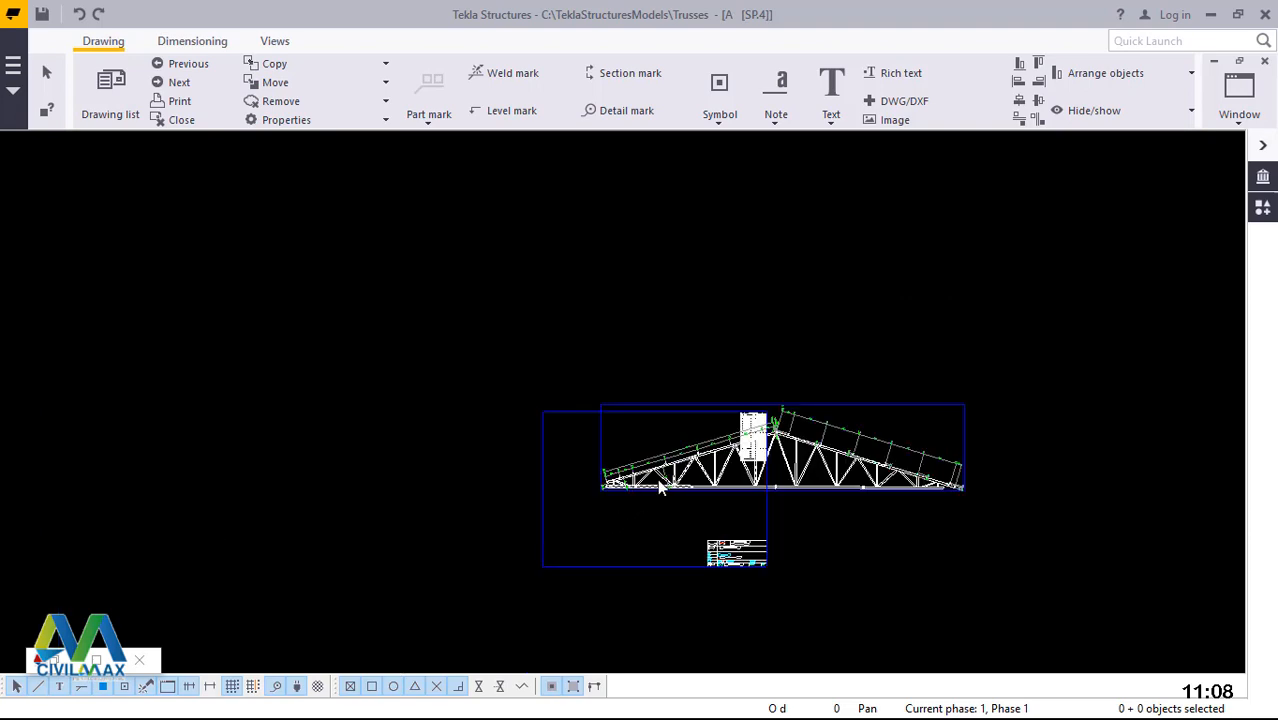
scroll(672, 465, "up", 4)
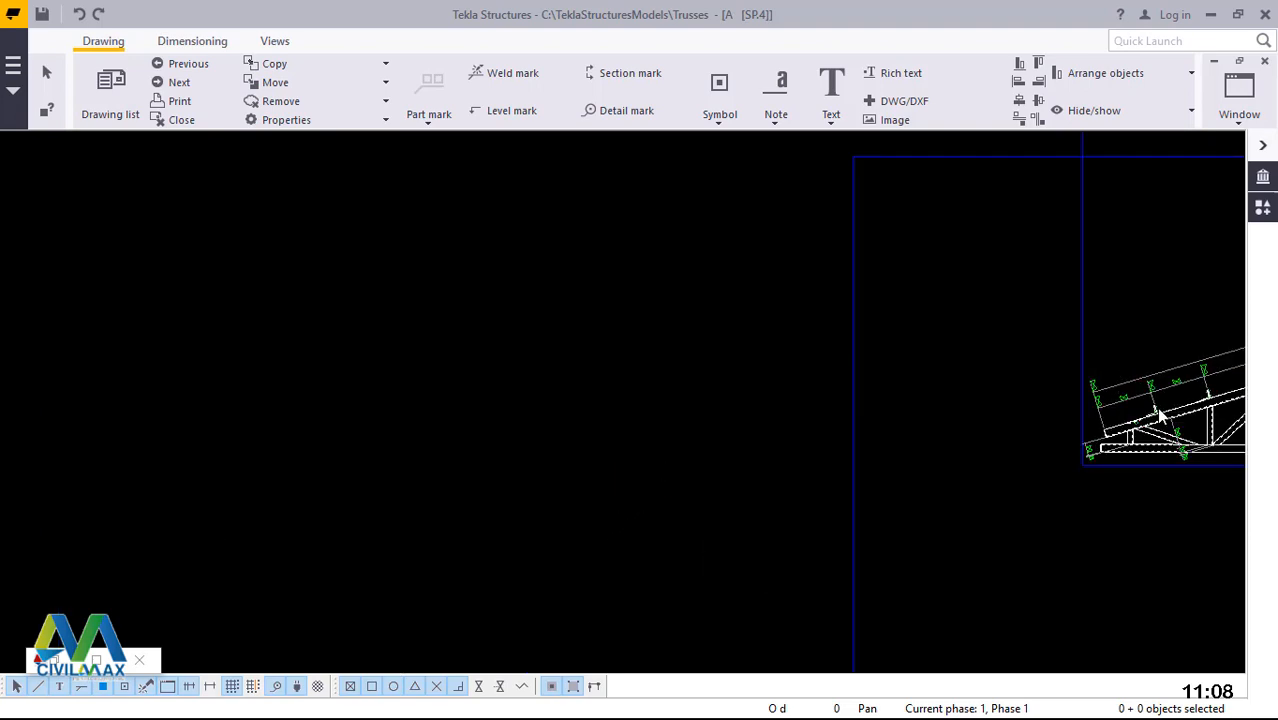
scroll(1158, 415, "up", 4)
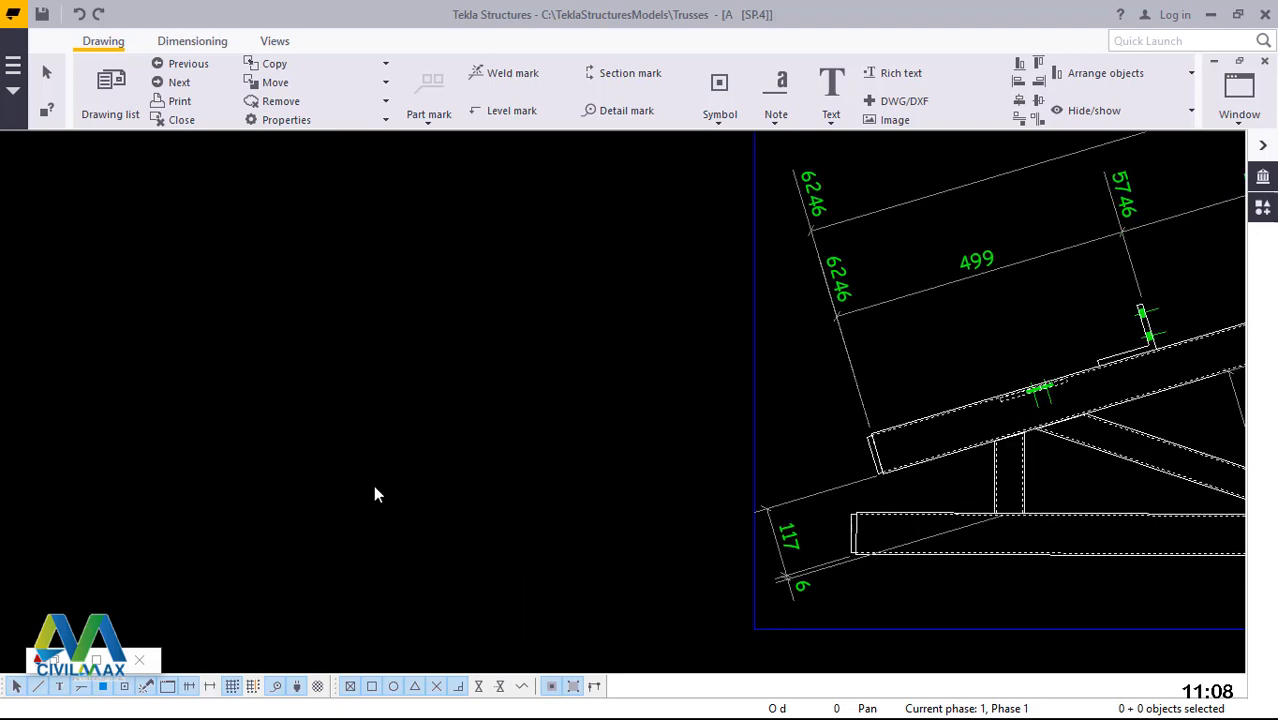
scroll(373, 494, "down", 3)
scroll(700, 518, "up", 3)
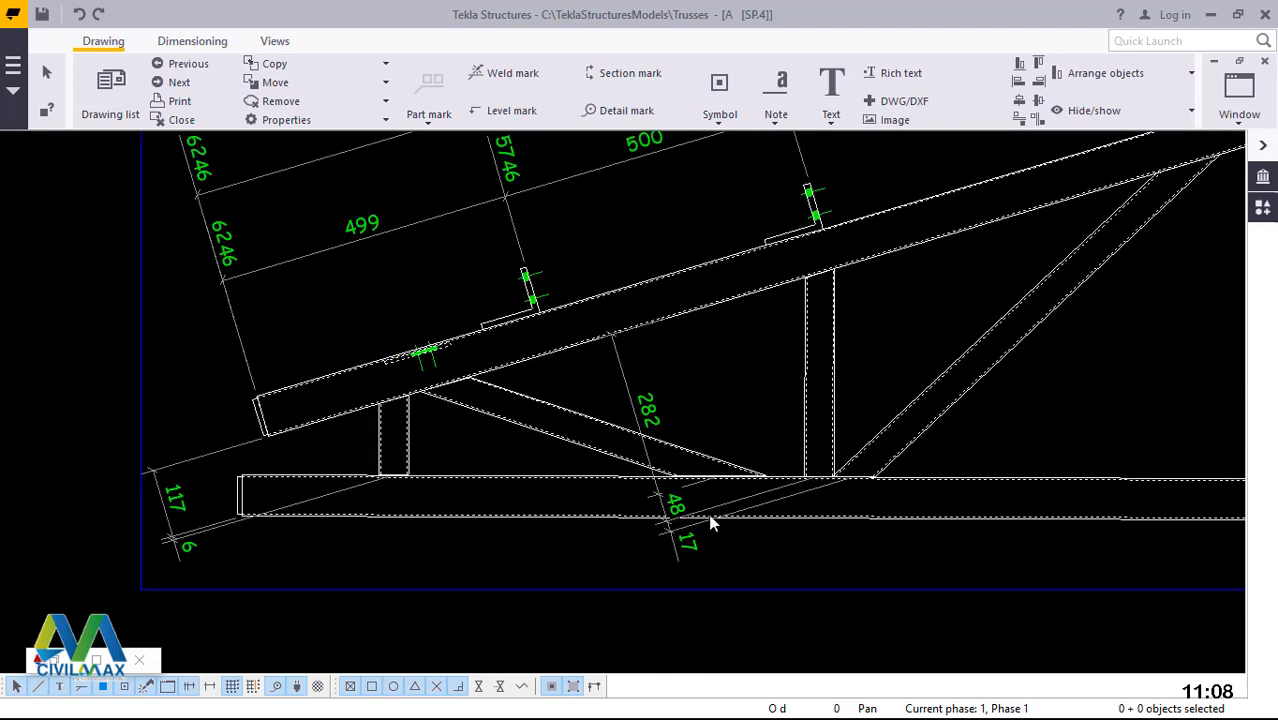
scroll(712, 520, "up", 1)
left_click(770, 487)
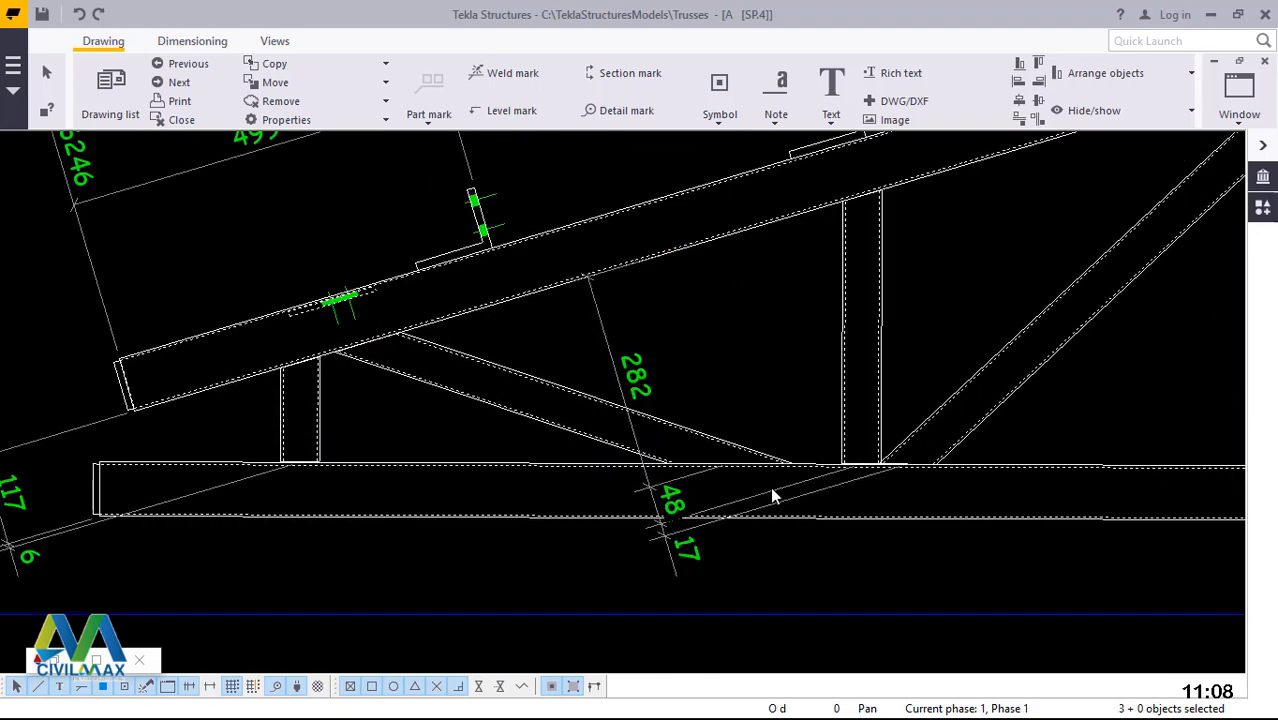
key("Escape")
scroll(292, 534, "down", 5)
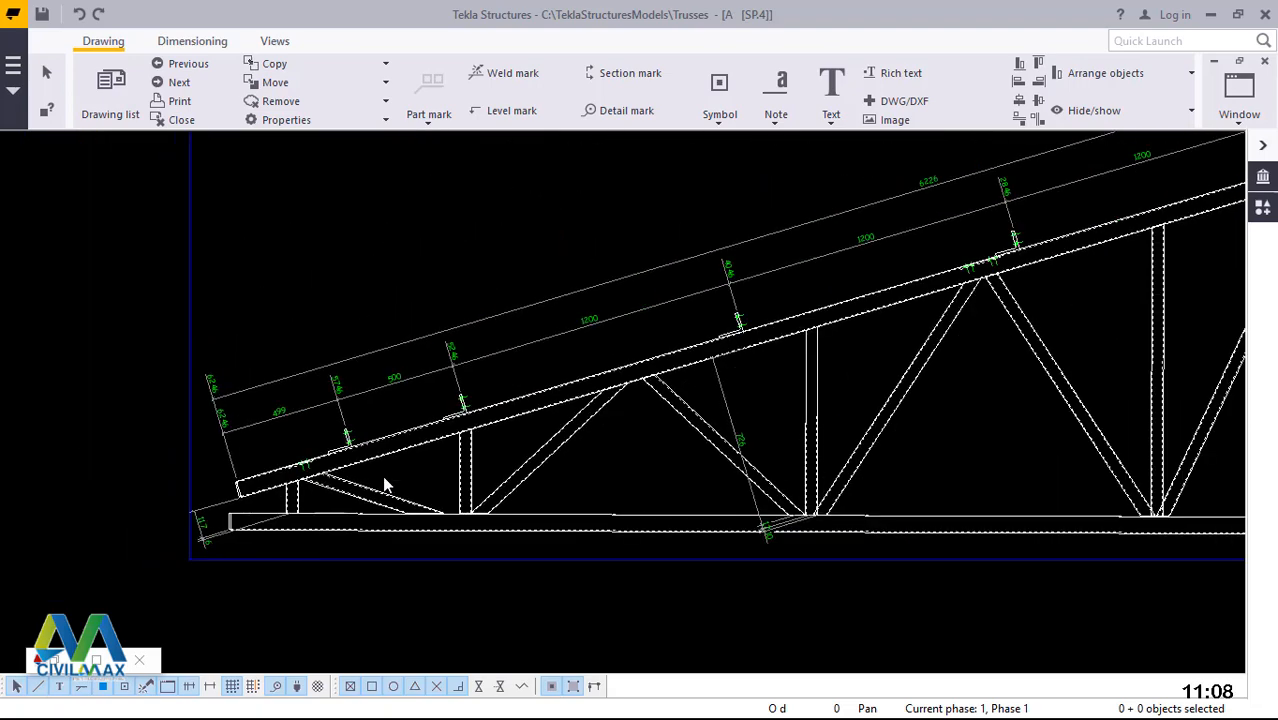
- Try deleting the inner slanted 1200 dimension chain above the left half's top chord, and undo that deletion
scroll(917, 218, "up", 6)
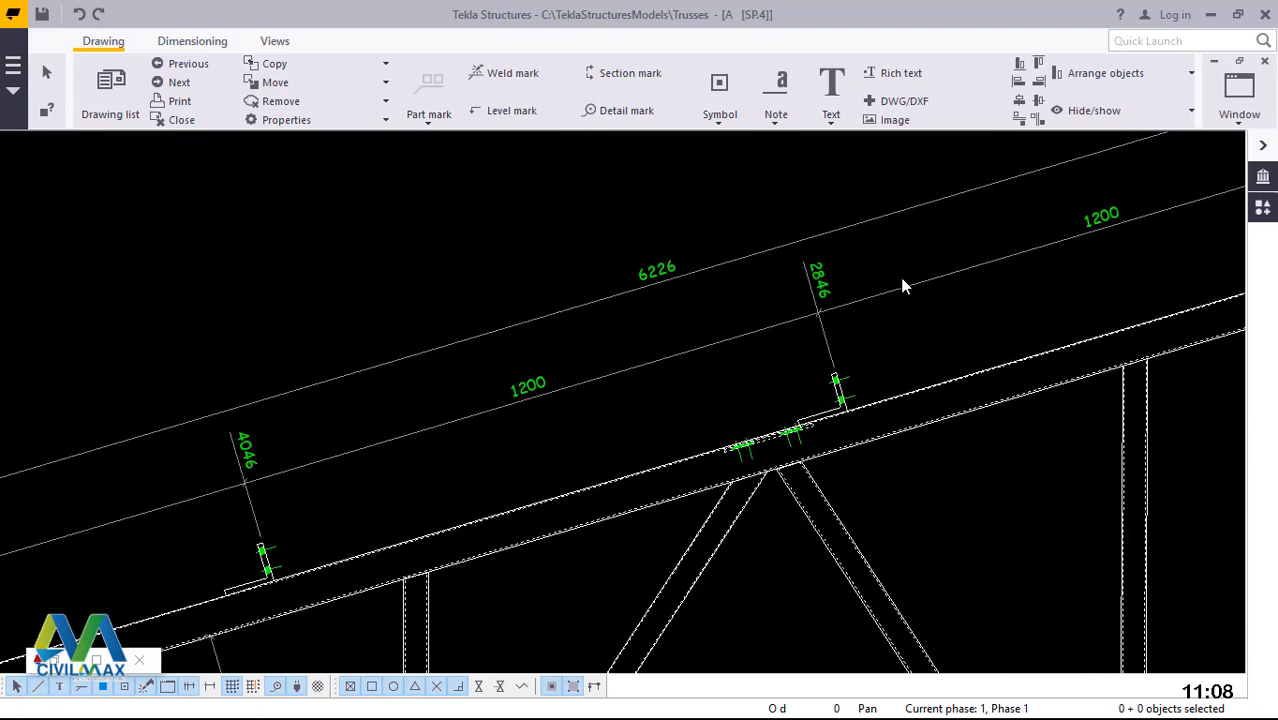
left_click(890, 290)
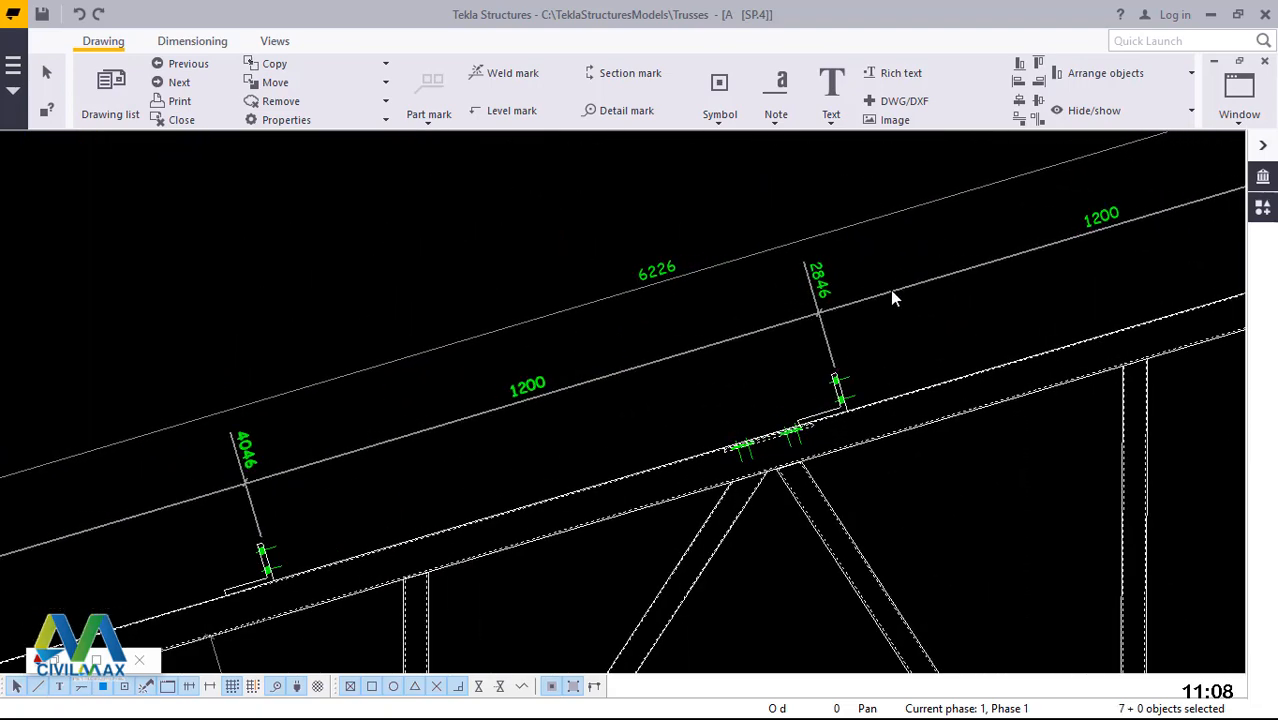
key("Delete")
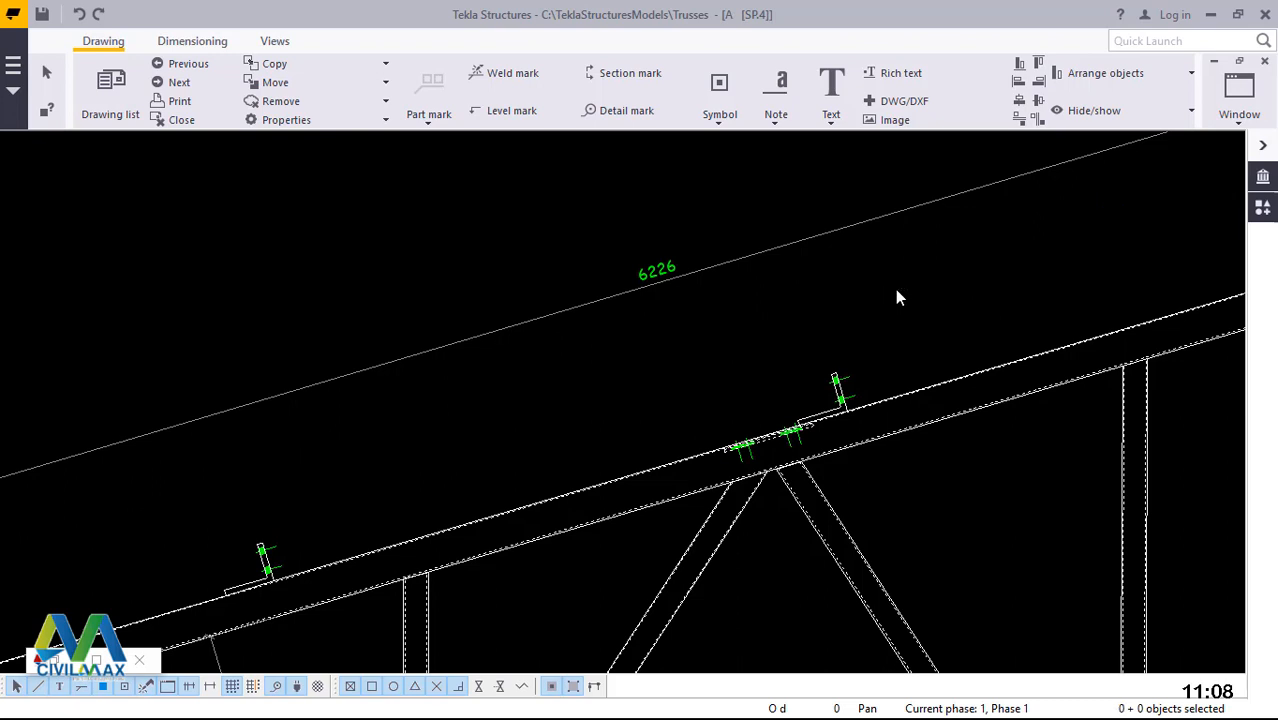
left_click(81, 13)
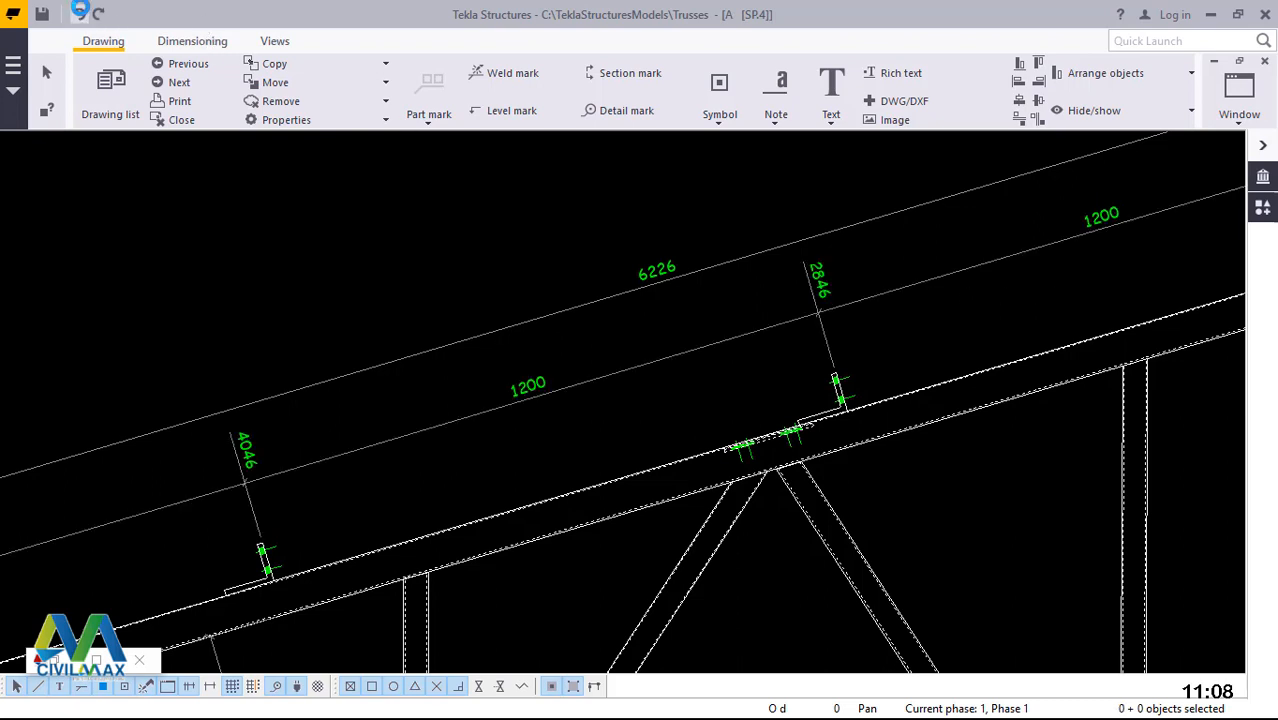
- Change the straight dimension type of both slanted dimension lines above the left top chord to the plain relative style without running totals
left_click(957, 269)
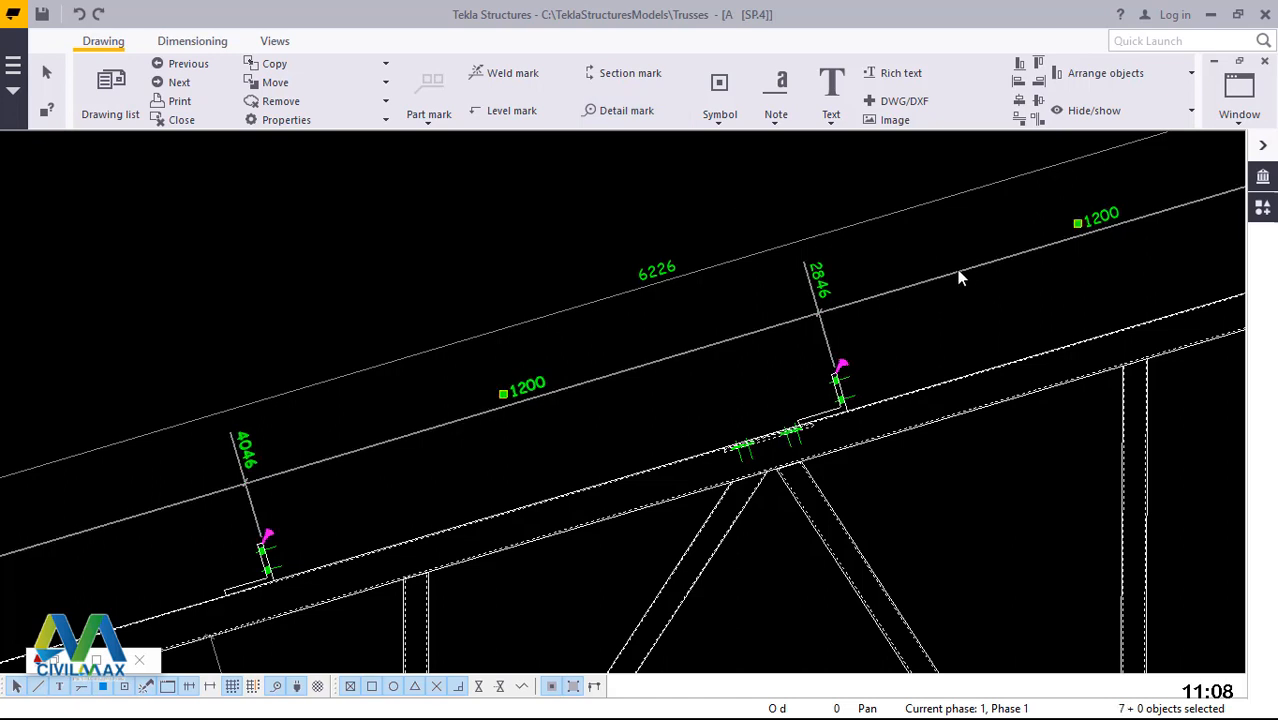
left_click(921, 203, "ctrl")
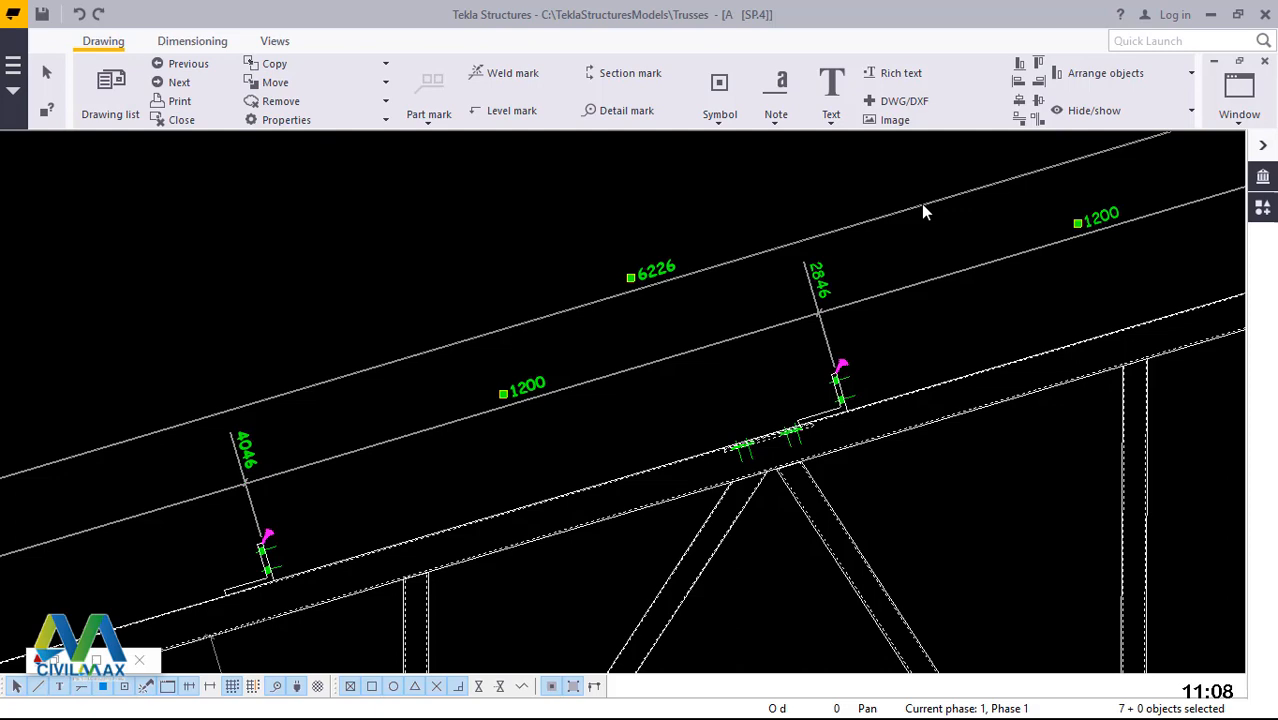
double_click(921, 203)
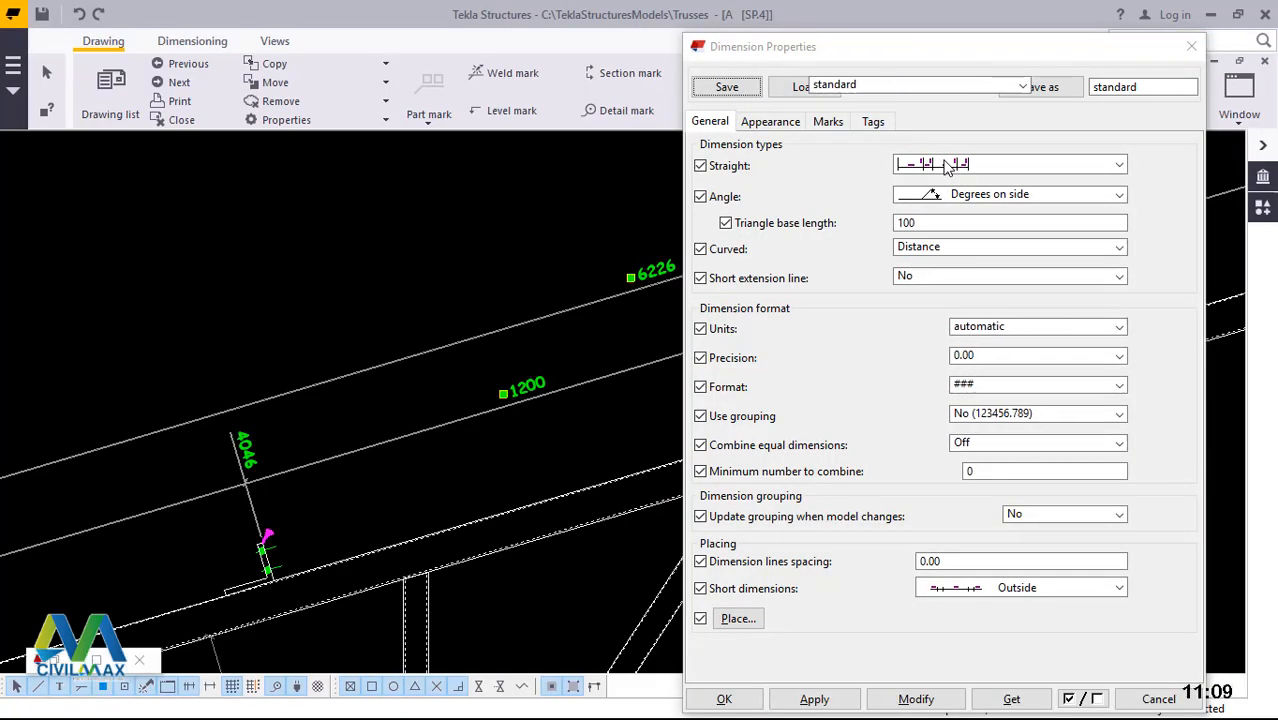
left_click(947, 167)
left_click(949, 170)
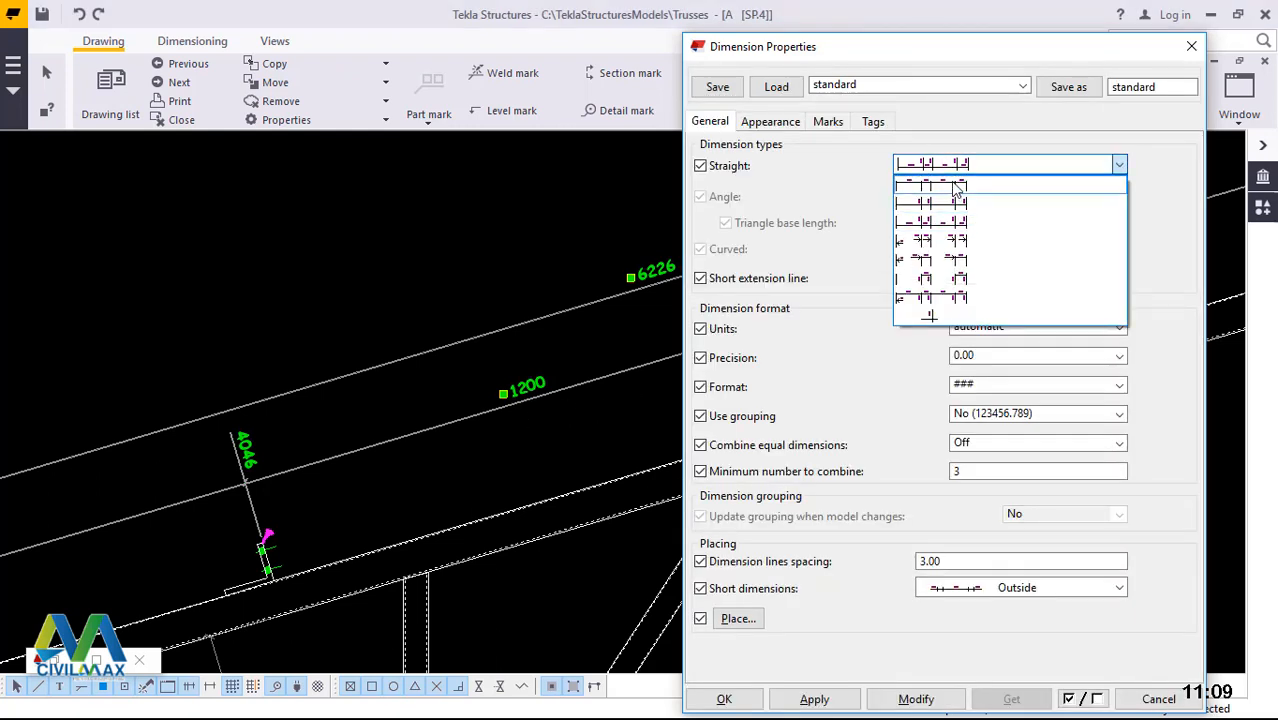
left_click(955, 186)
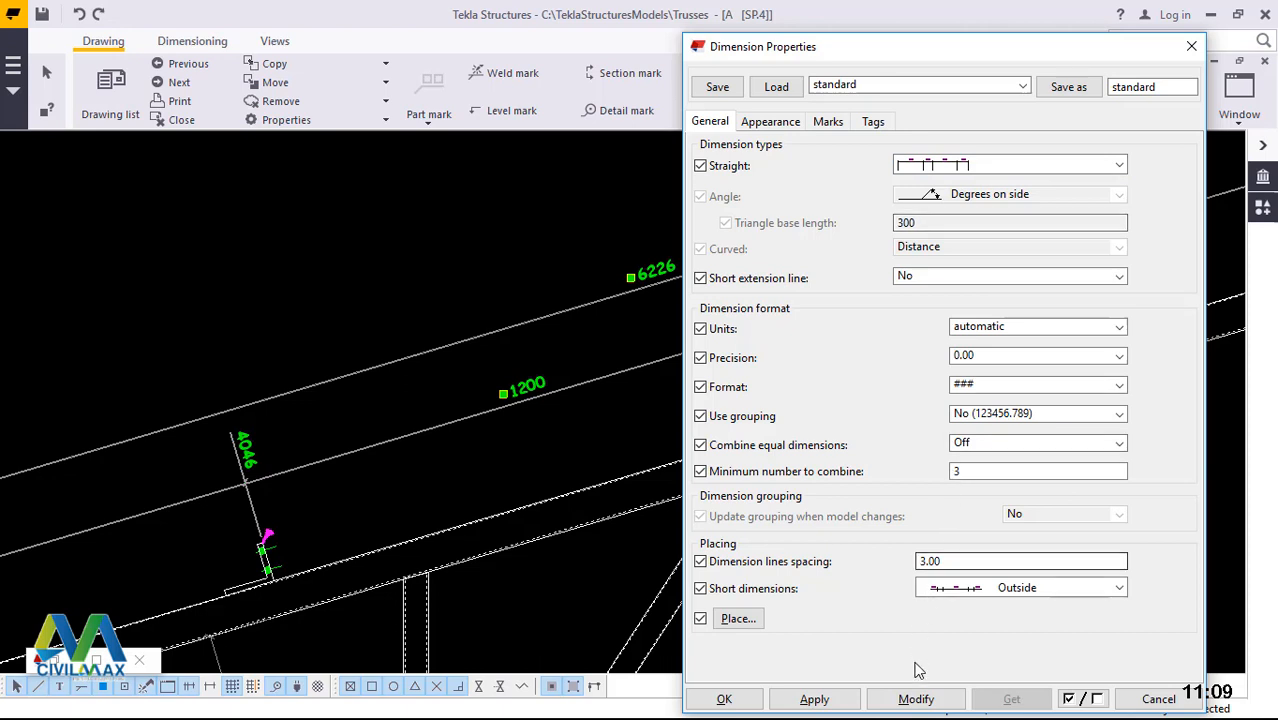
left_click(912, 702)
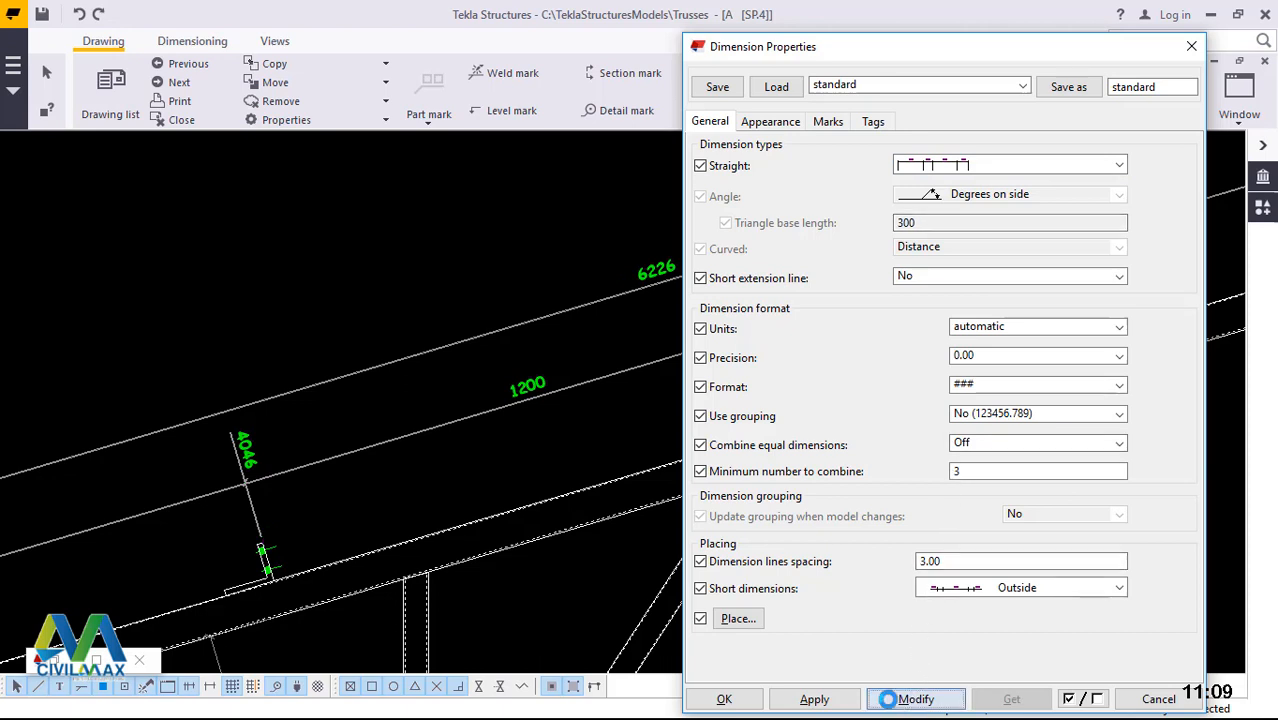
left_click(813, 698)
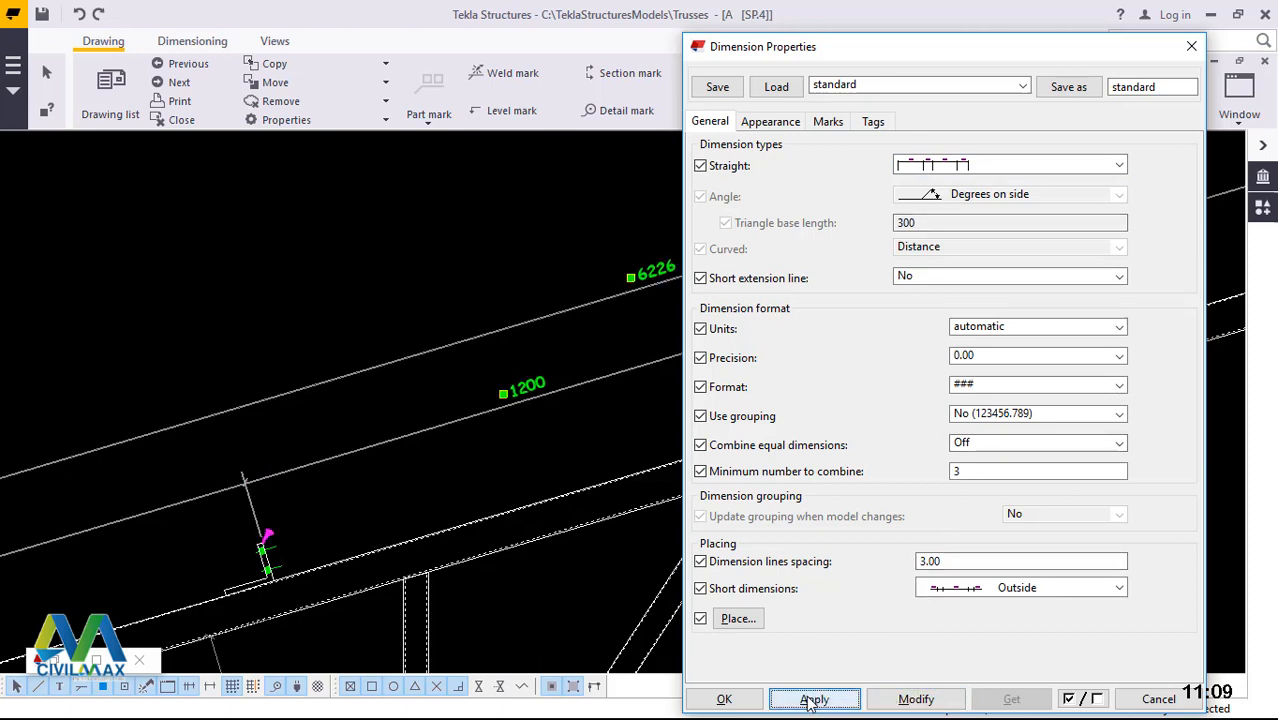
left_click(725, 702)
- Delete the 90/300 and 223/300 slope triangle dimensions at the truss apex
scroll(480, 400, "down", 3)
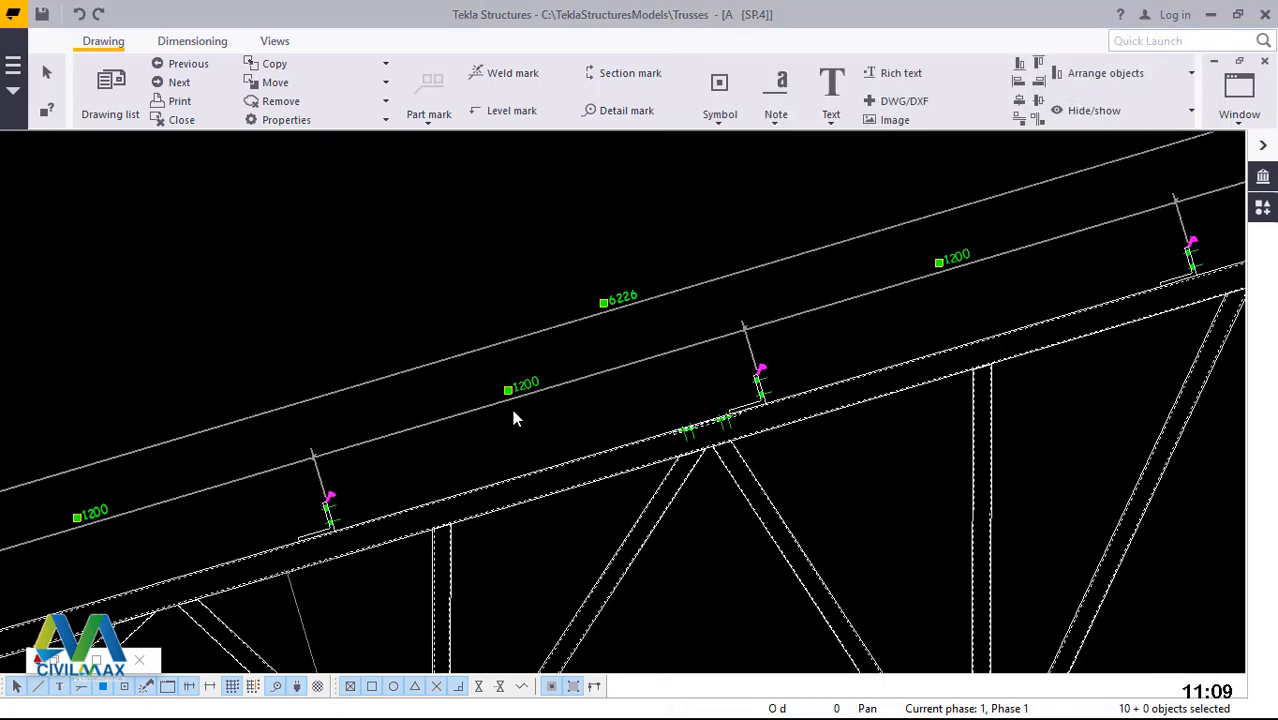
scroll(448, 428, "down", 2)
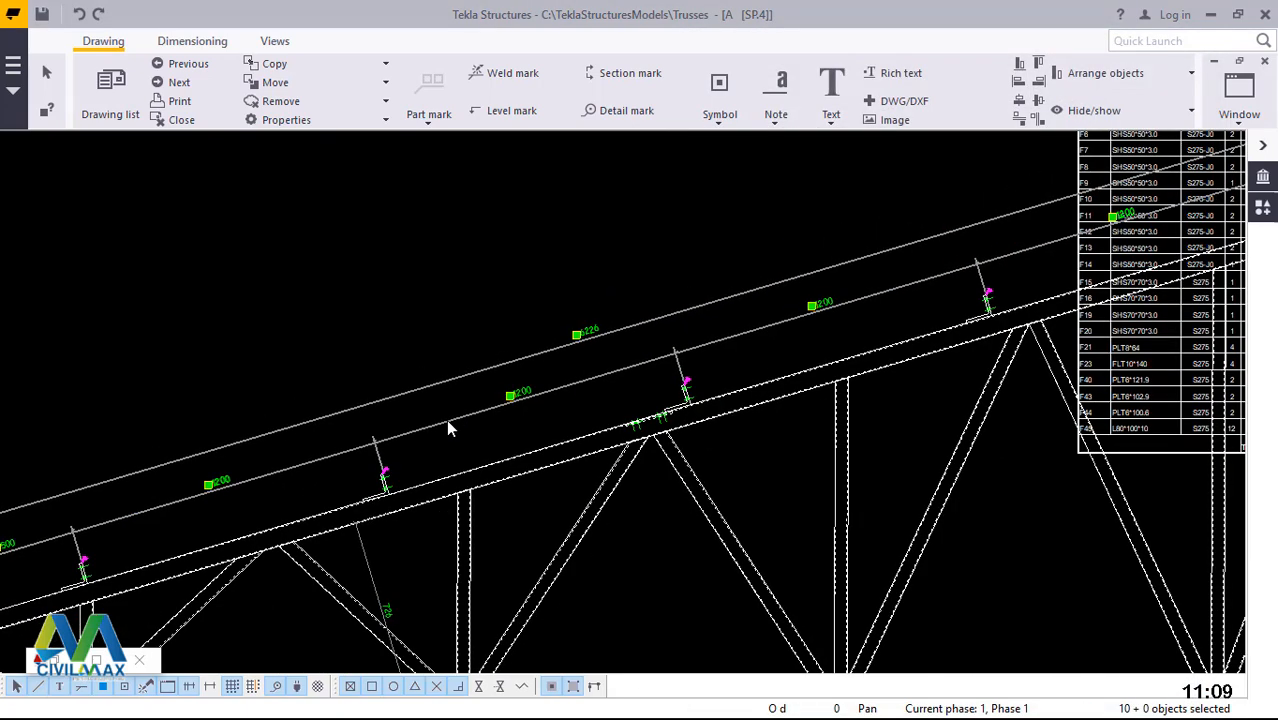
scroll(482, 408, "down", 3)
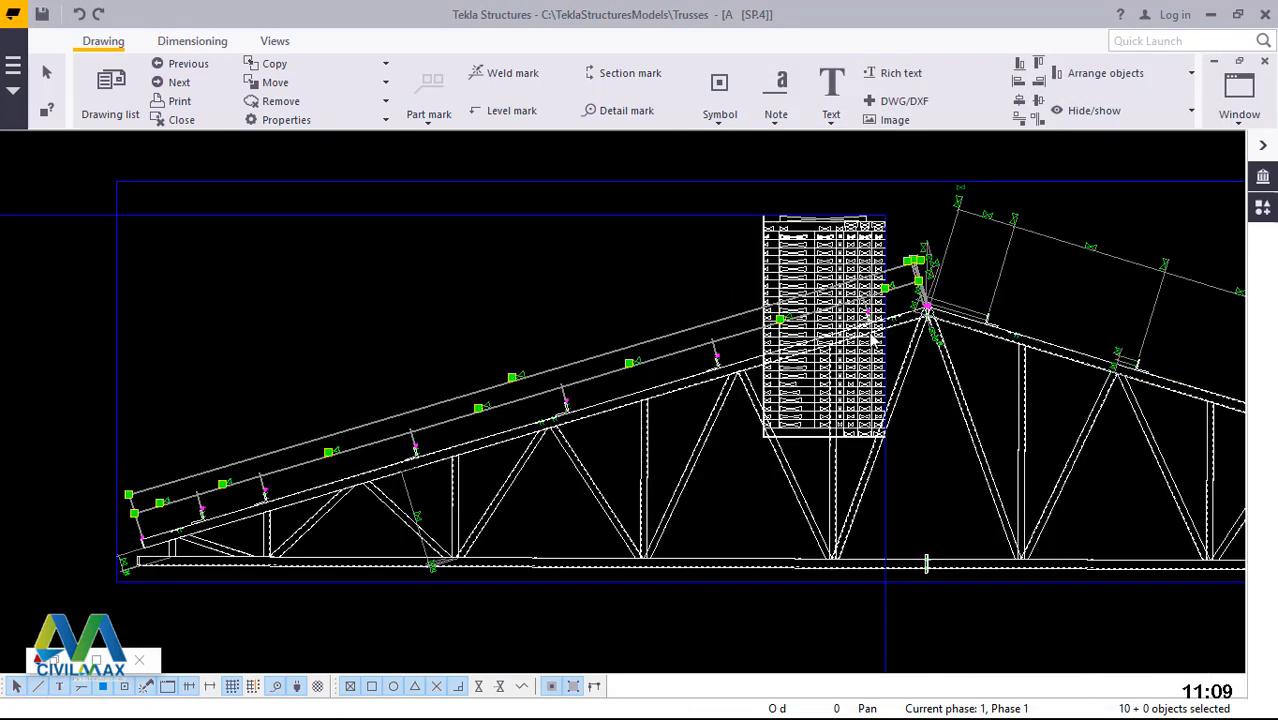
scroll(1006, 271, "down", 3)
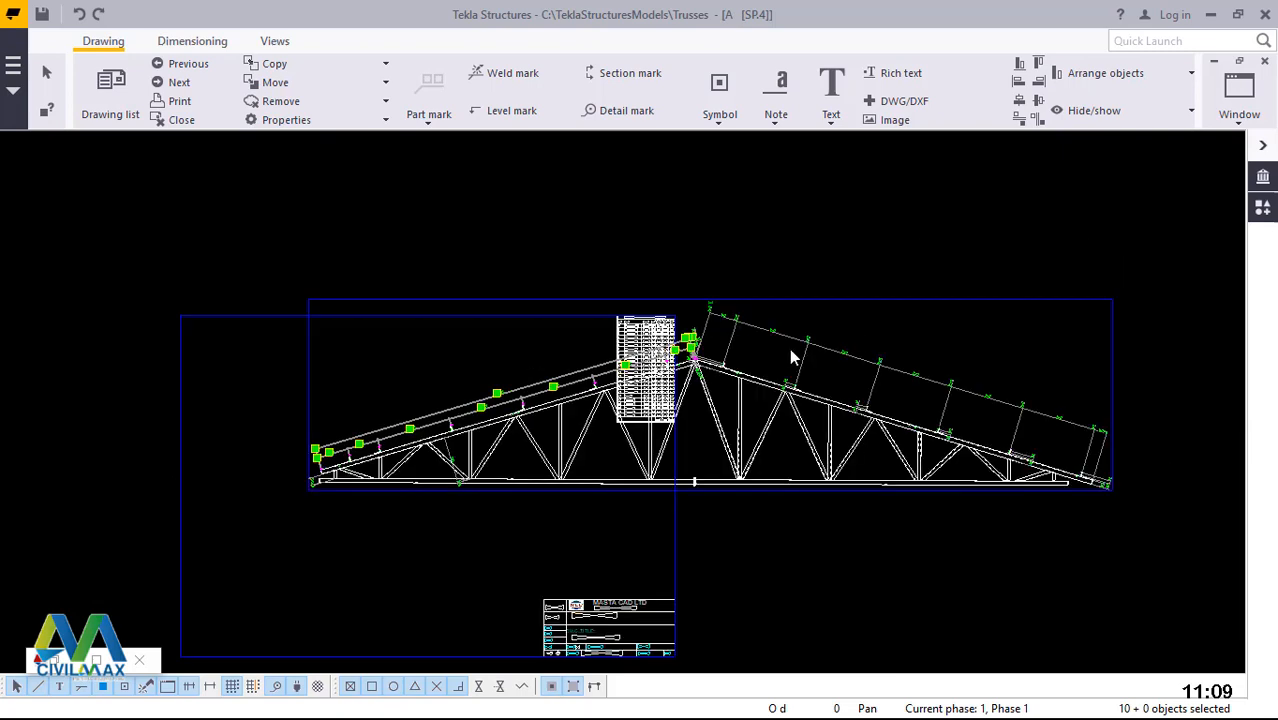
scroll(697, 358, "up", 3)
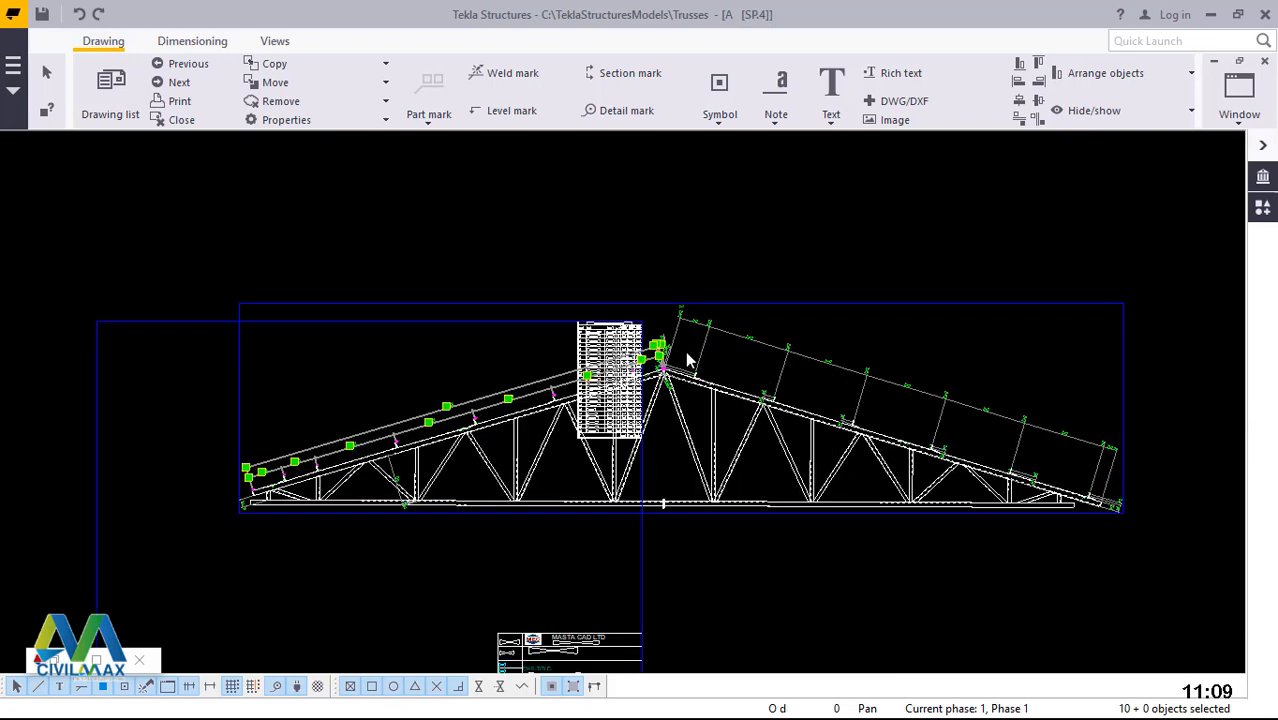
scroll(640, 376, "up", 1)
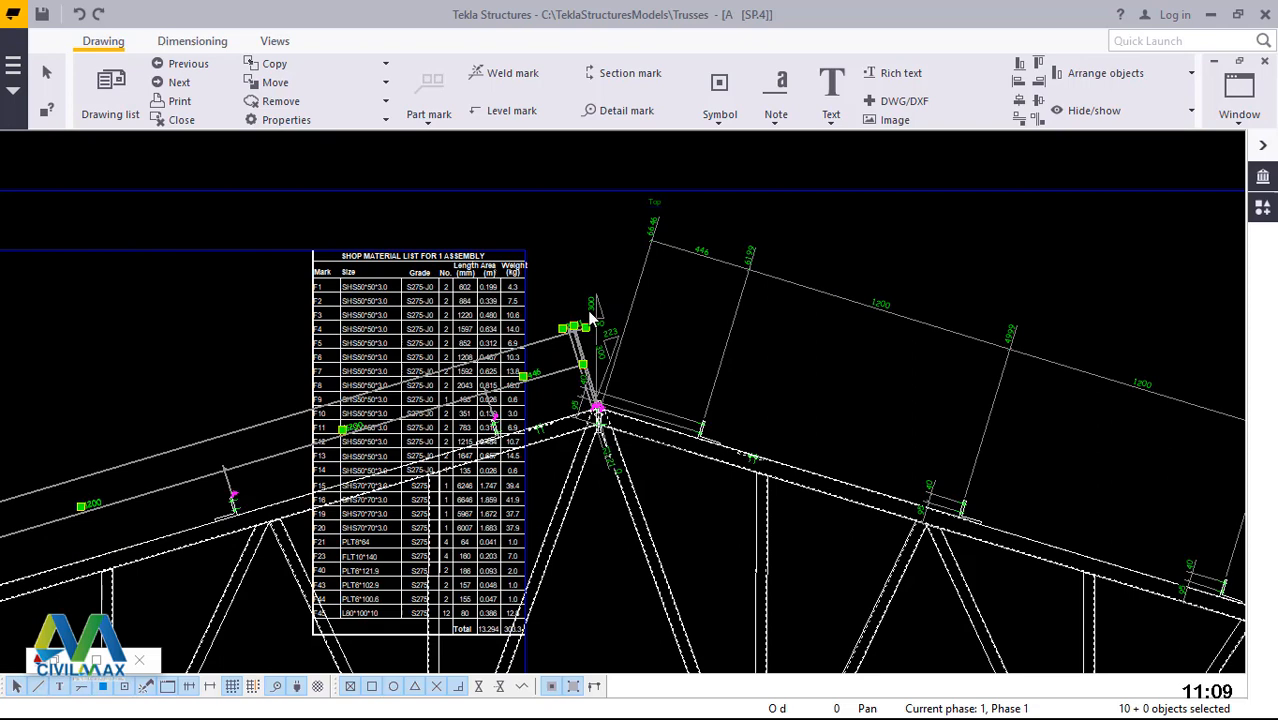
scroll(578, 343, "up", 1)
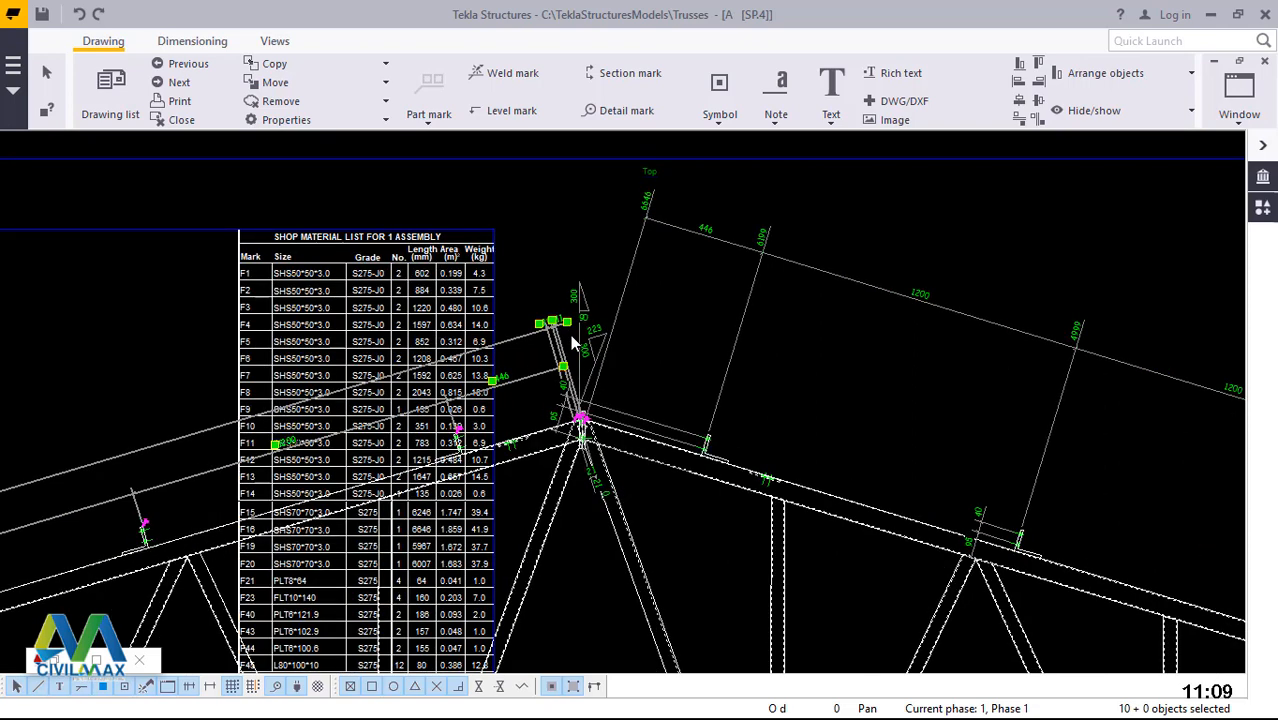
scroll(572, 342, "up", 3)
scroll(580, 332, "up", 2)
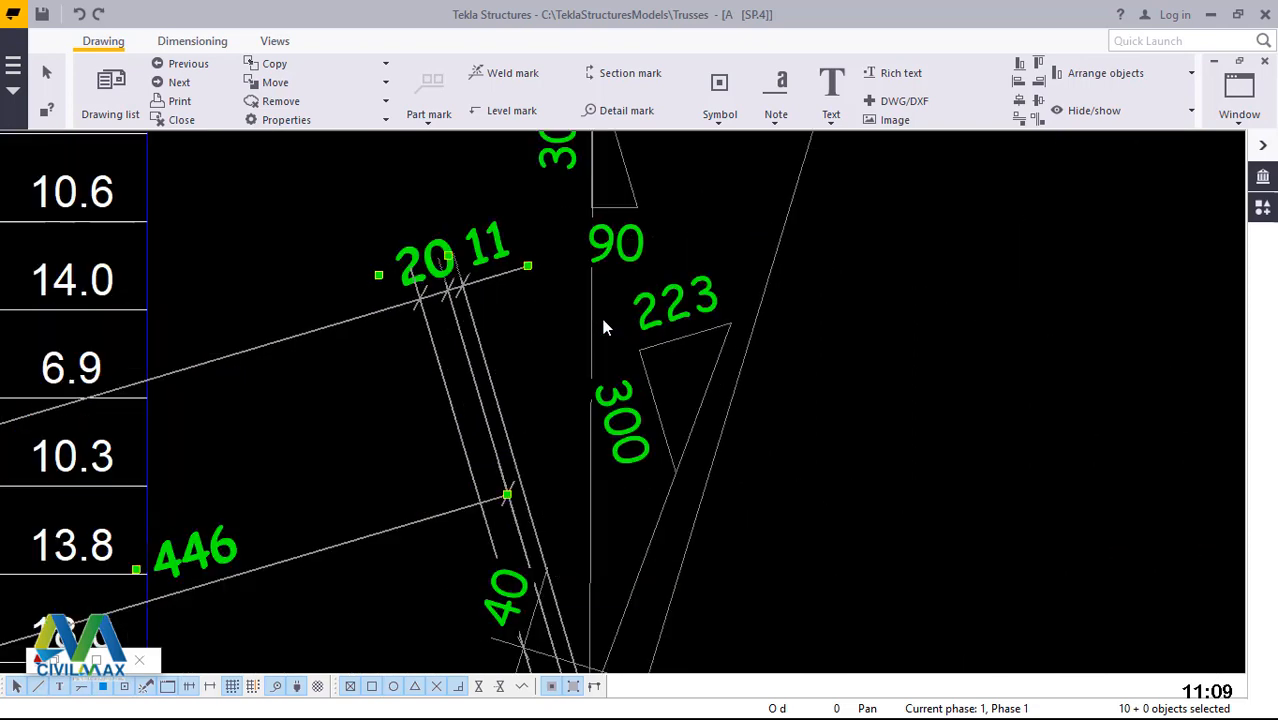
scroll(576, 376, "up", 1)
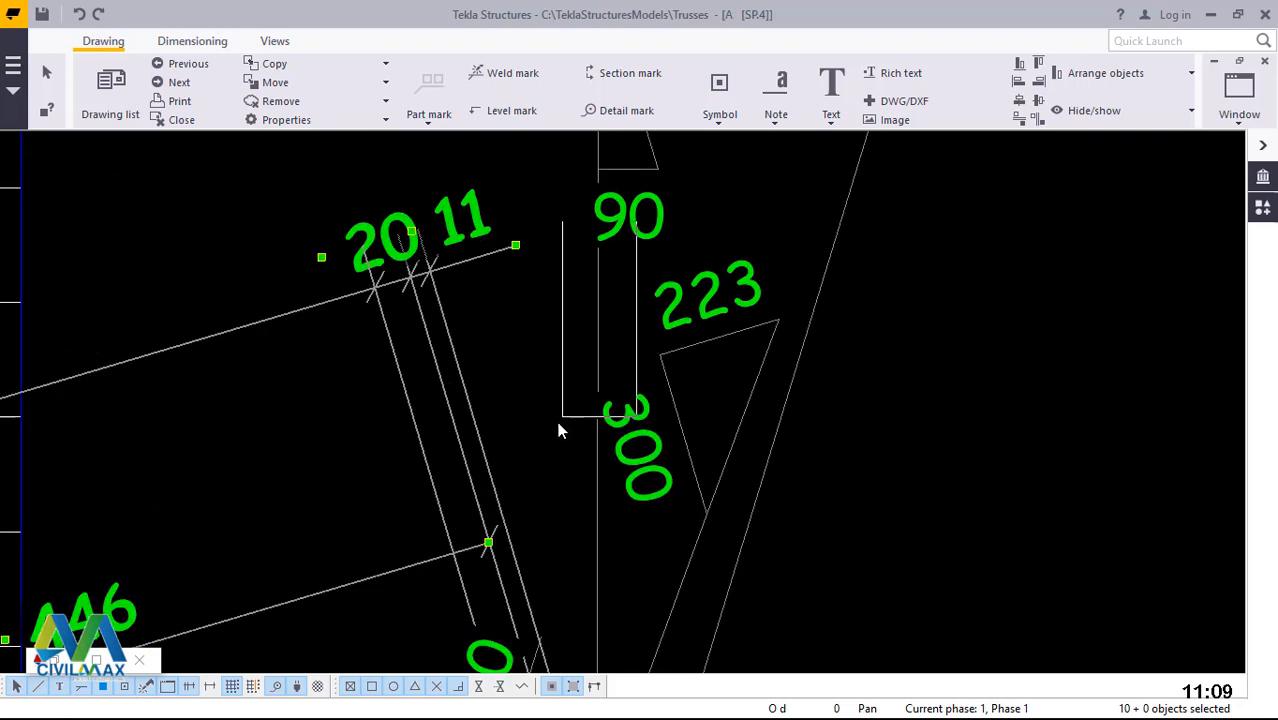
left_click(557, 435)
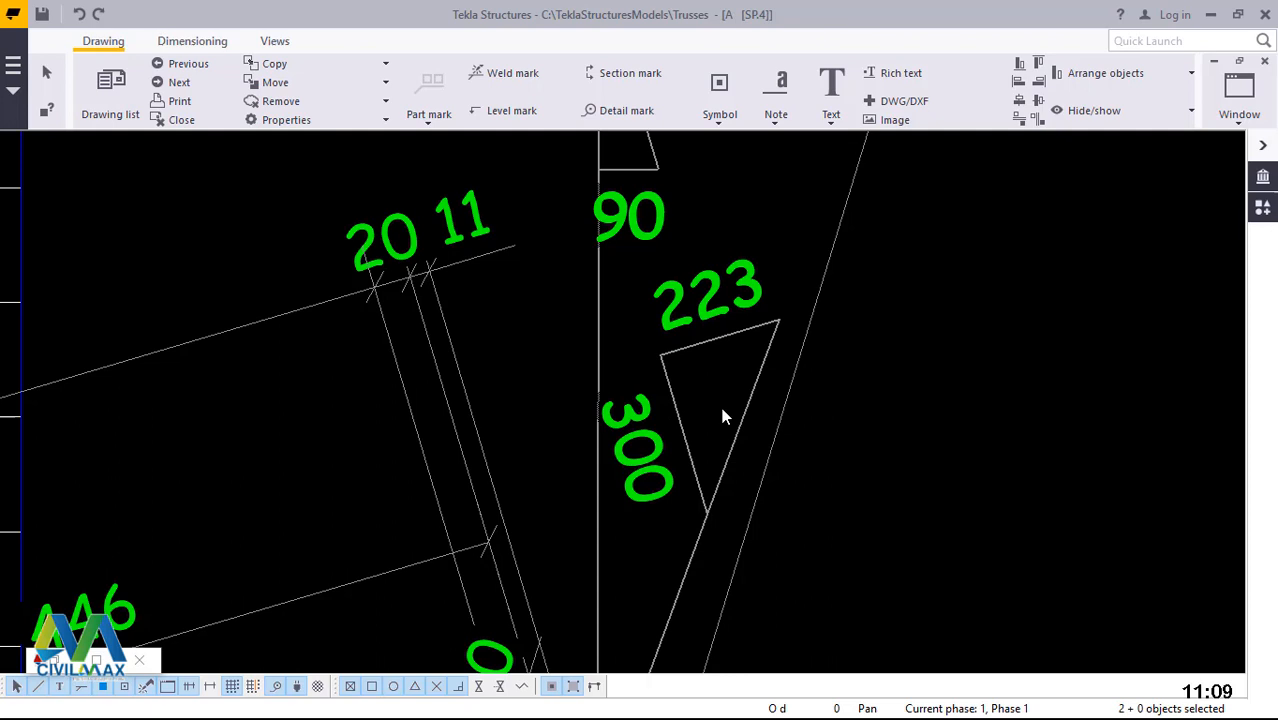
key("Delete")
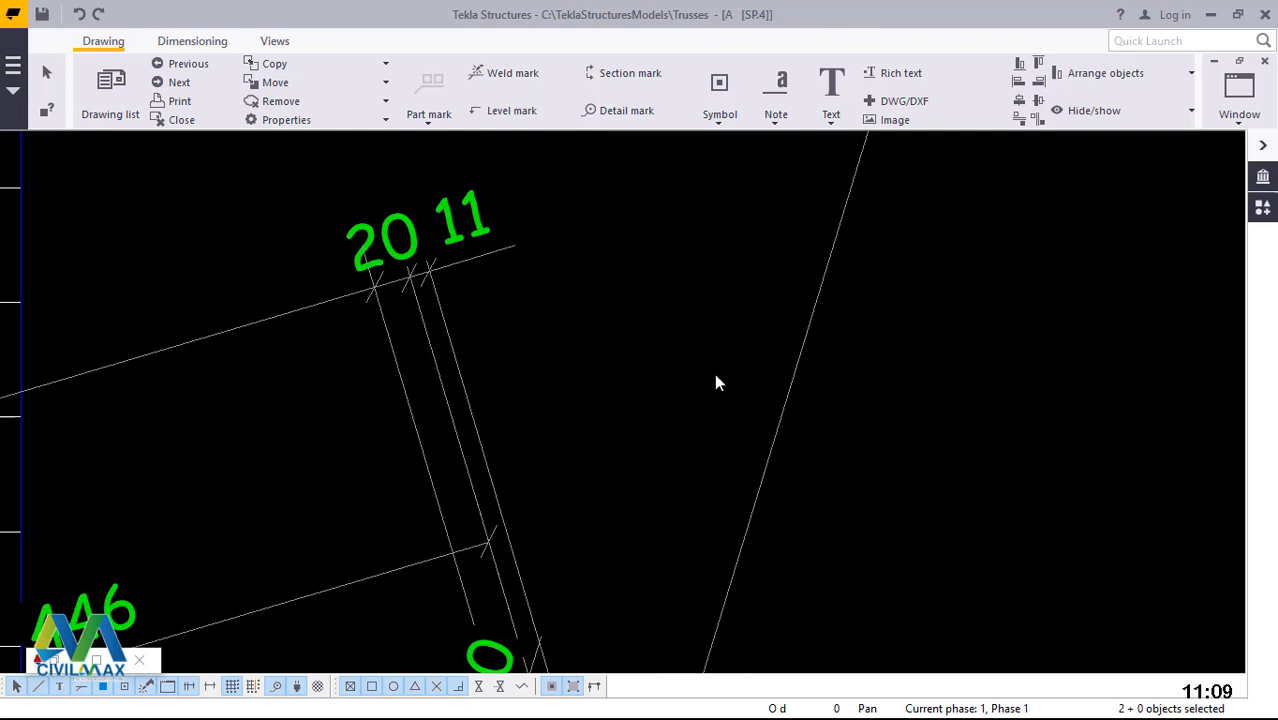
- Delete the outer dimension line ending in 20 and 11 above the left chord, and the 40 and 95 dimension set at the apex
left_click(452, 222)
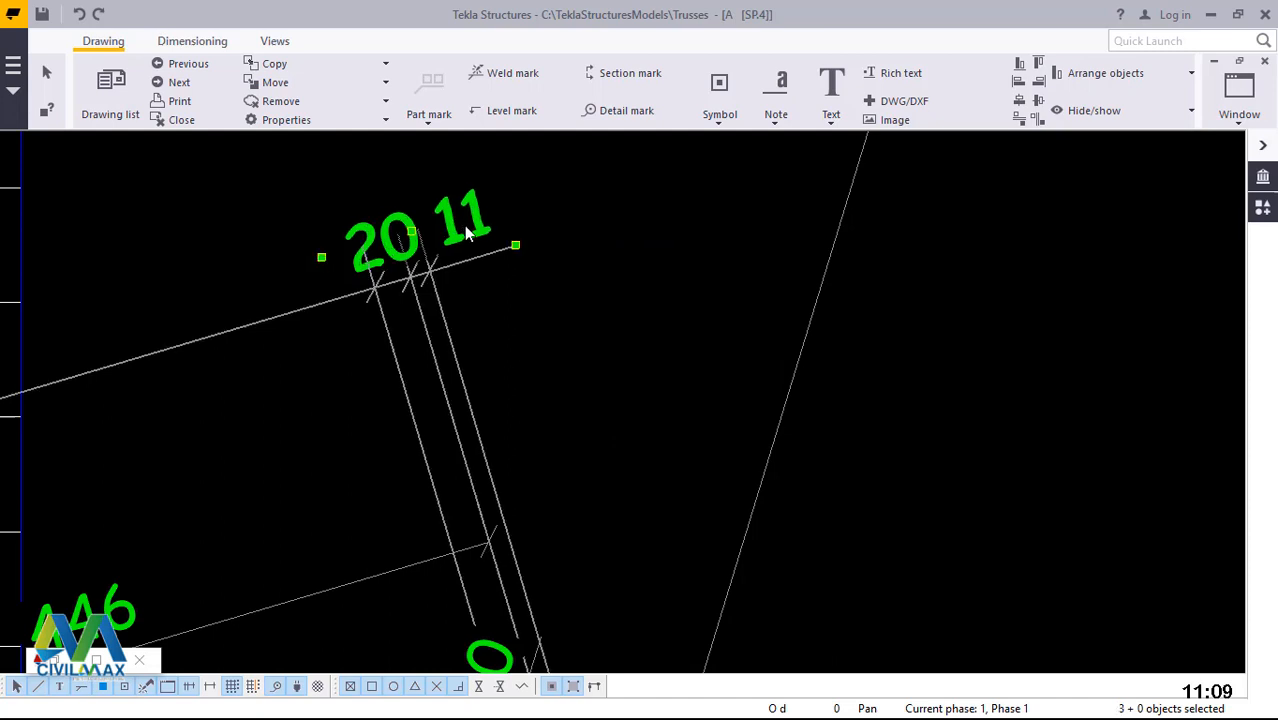
key("Delete")
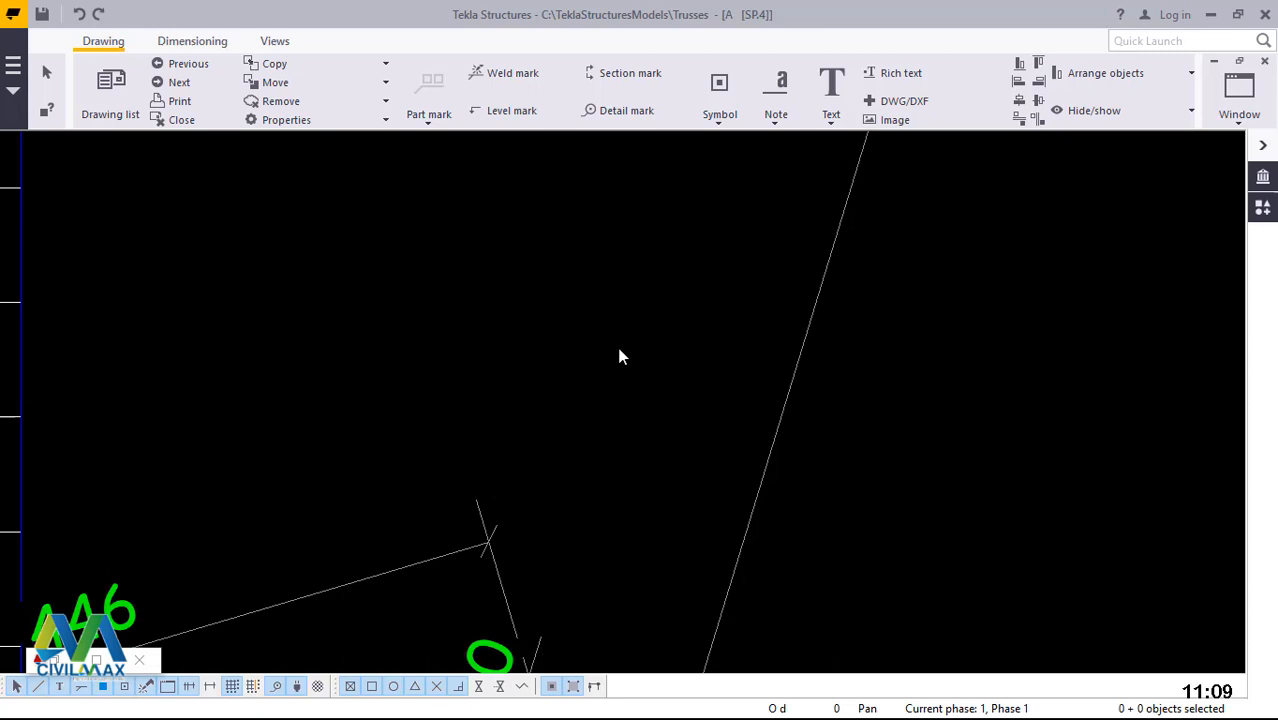
scroll(619, 357, "down", 1)
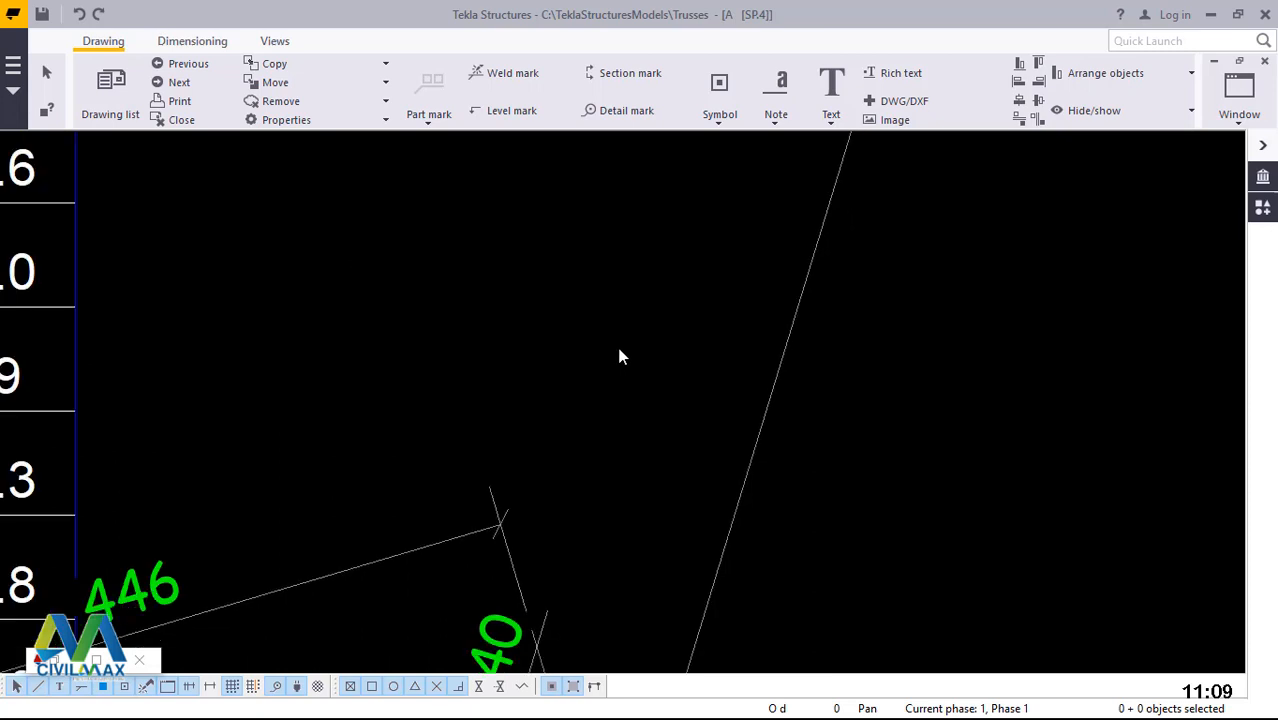
scroll(619, 357, "down", 3)
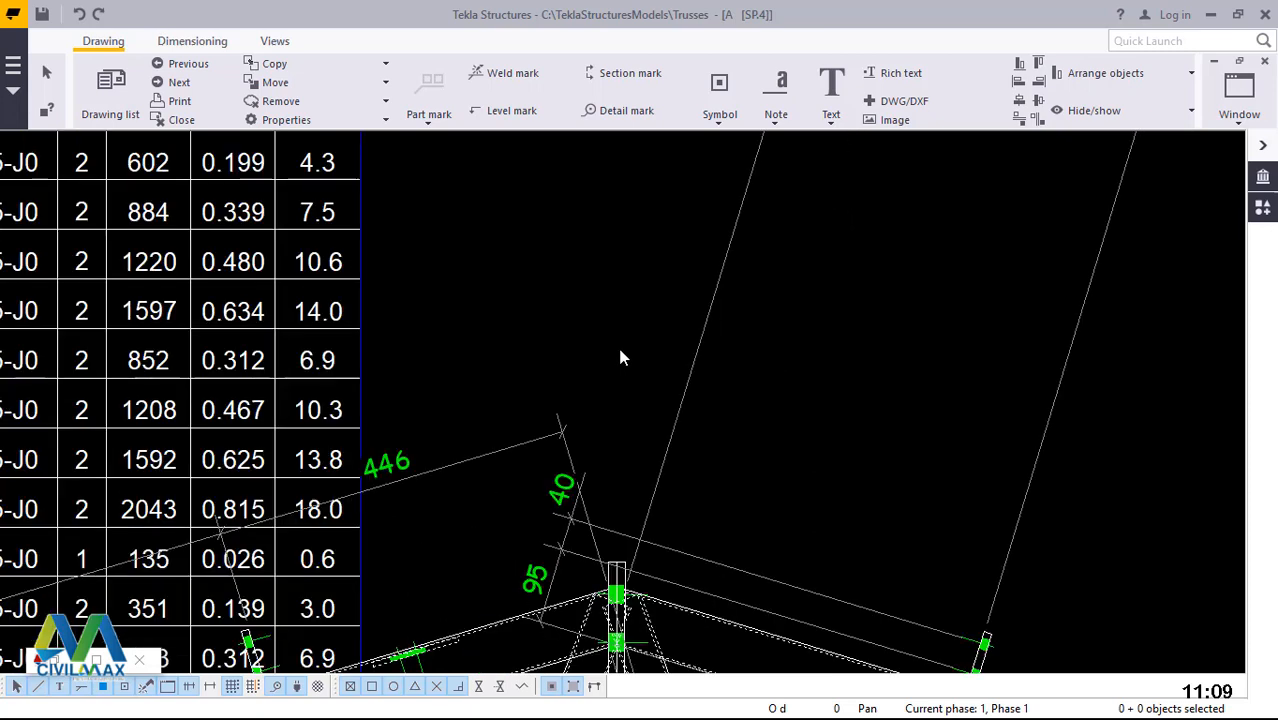
scroll(619, 357, "down", 5)
scroll(627, 404, "up", 1)
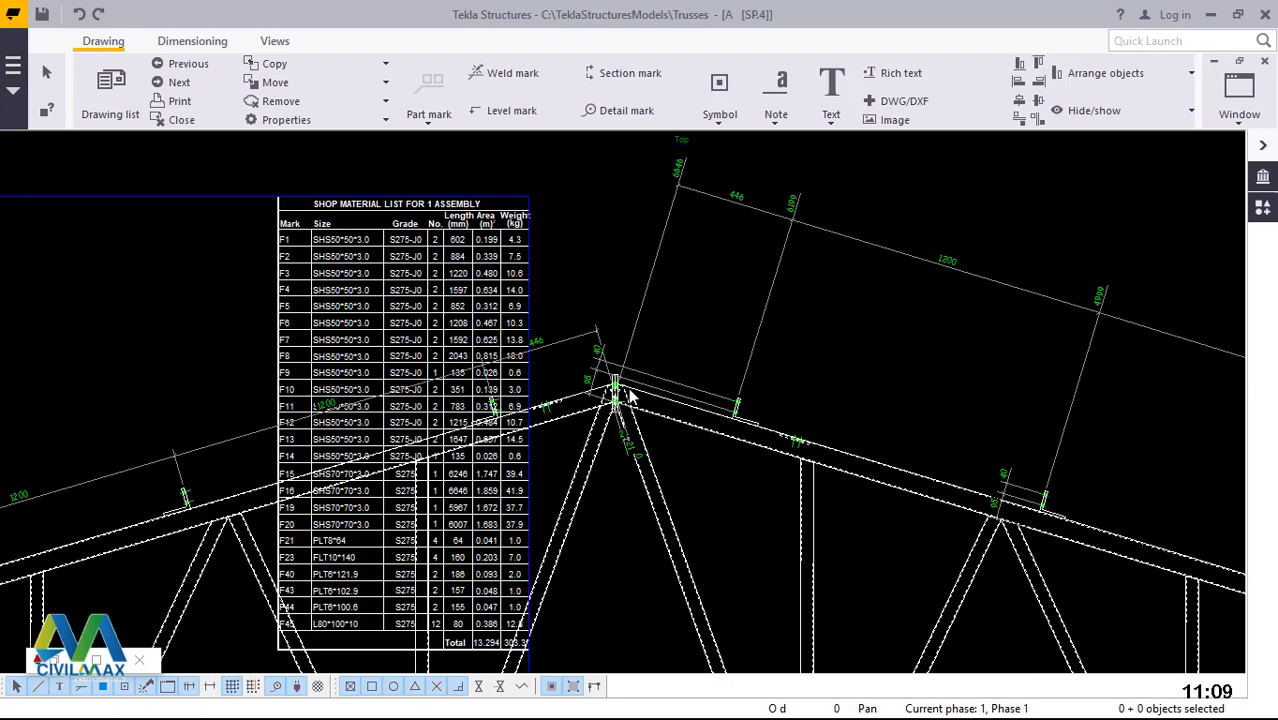
scroll(645, 376, "up", 1)
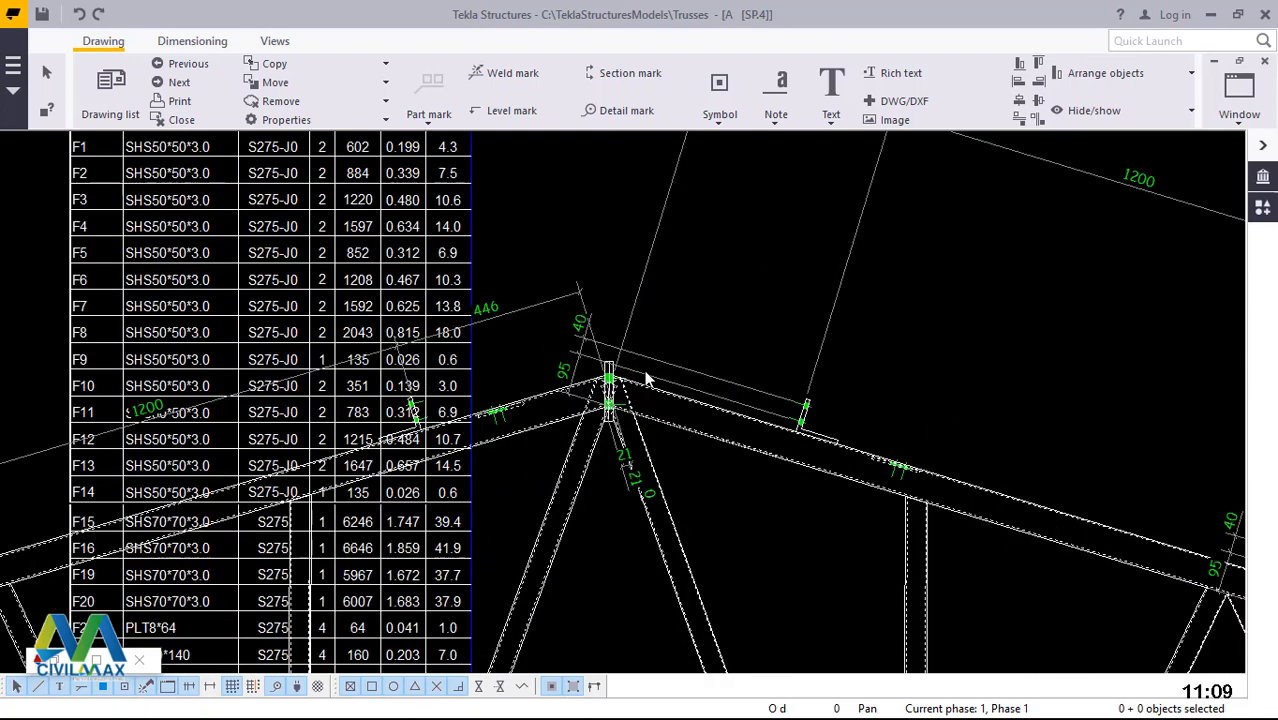
scroll(646, 367, "up", 2)
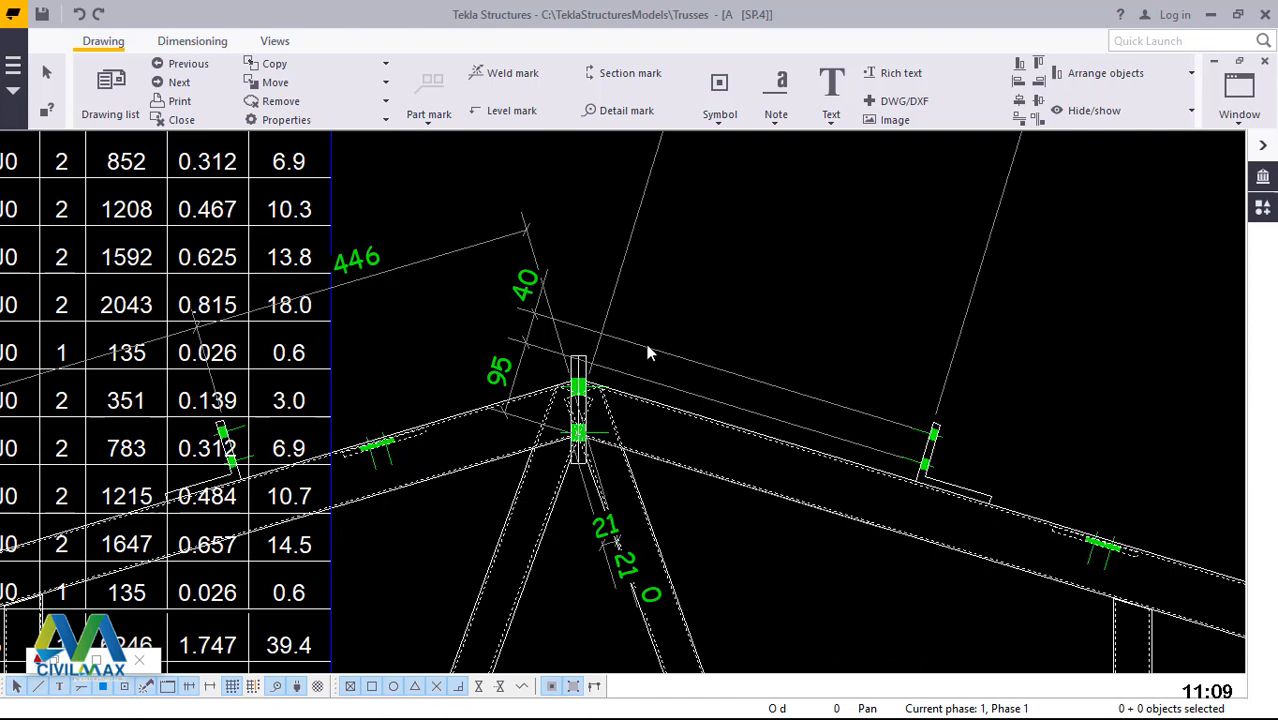
left_click(644, 350)
key("Delete")
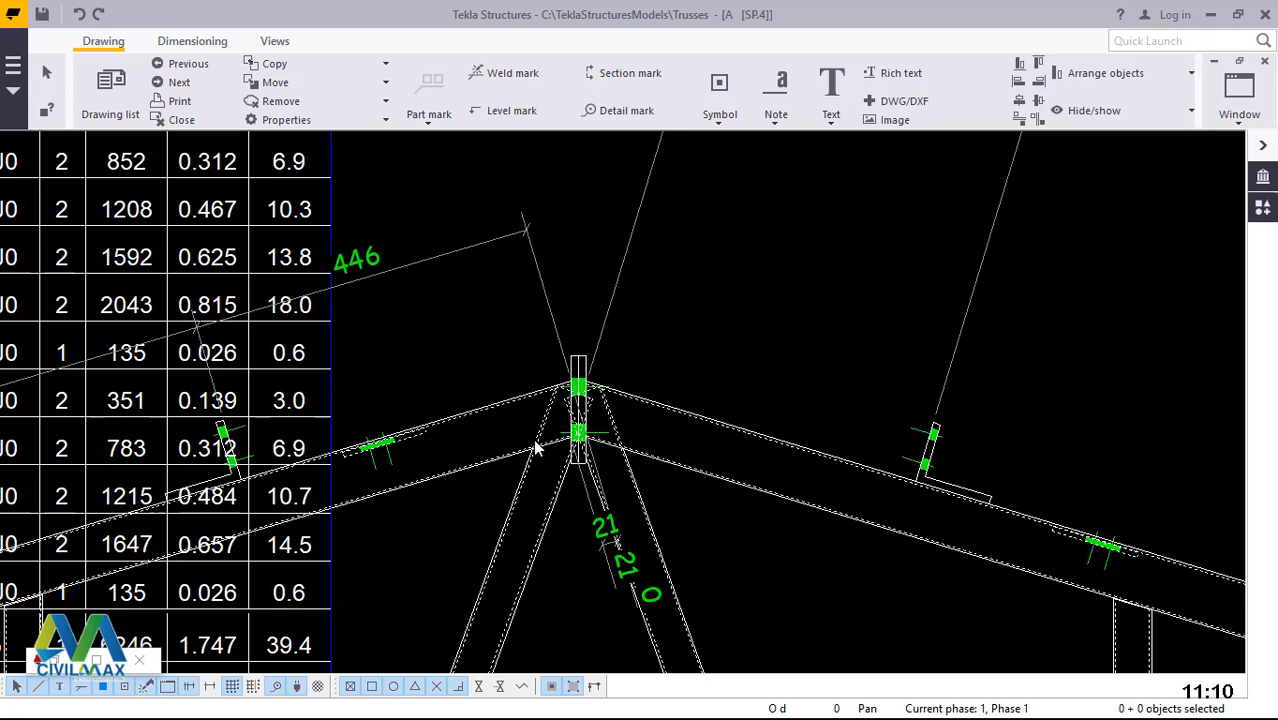
- Change the straight dimension type of the slanted dimension line above the right top chord to the plain relative style without running totals
scroll(533, 447, "down", 3)
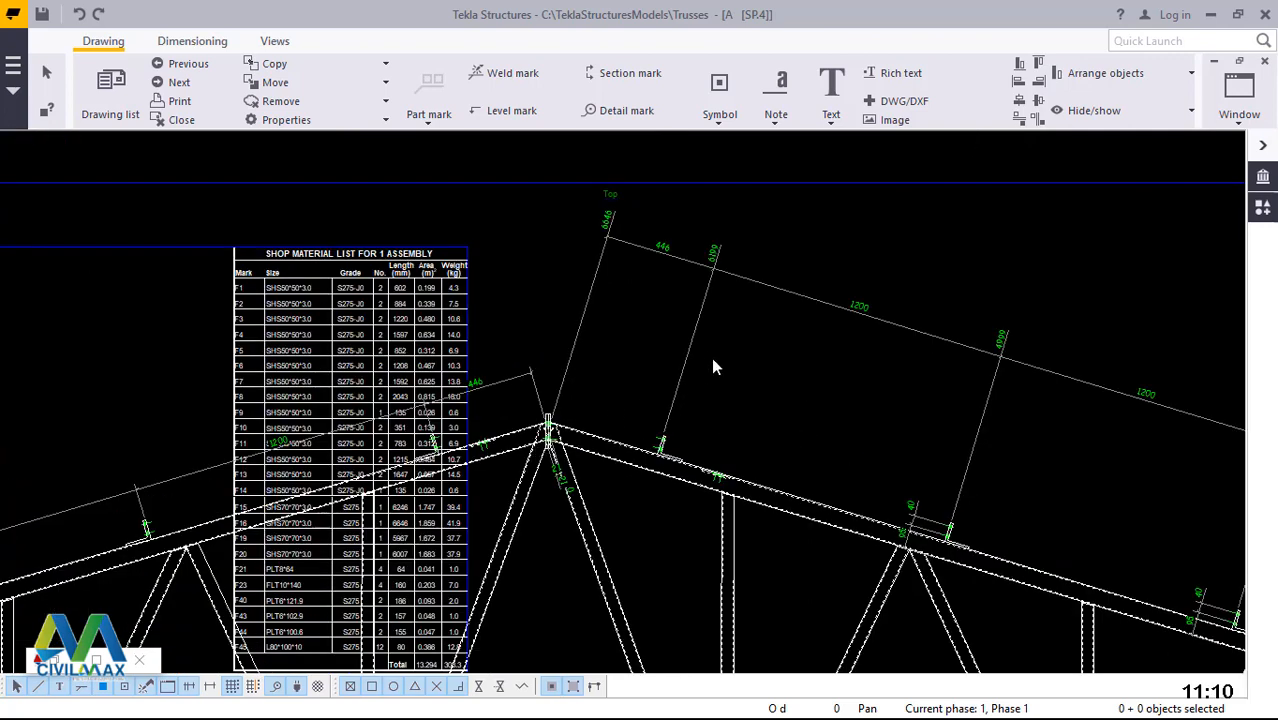
scroll(748, 349, "down", 2)
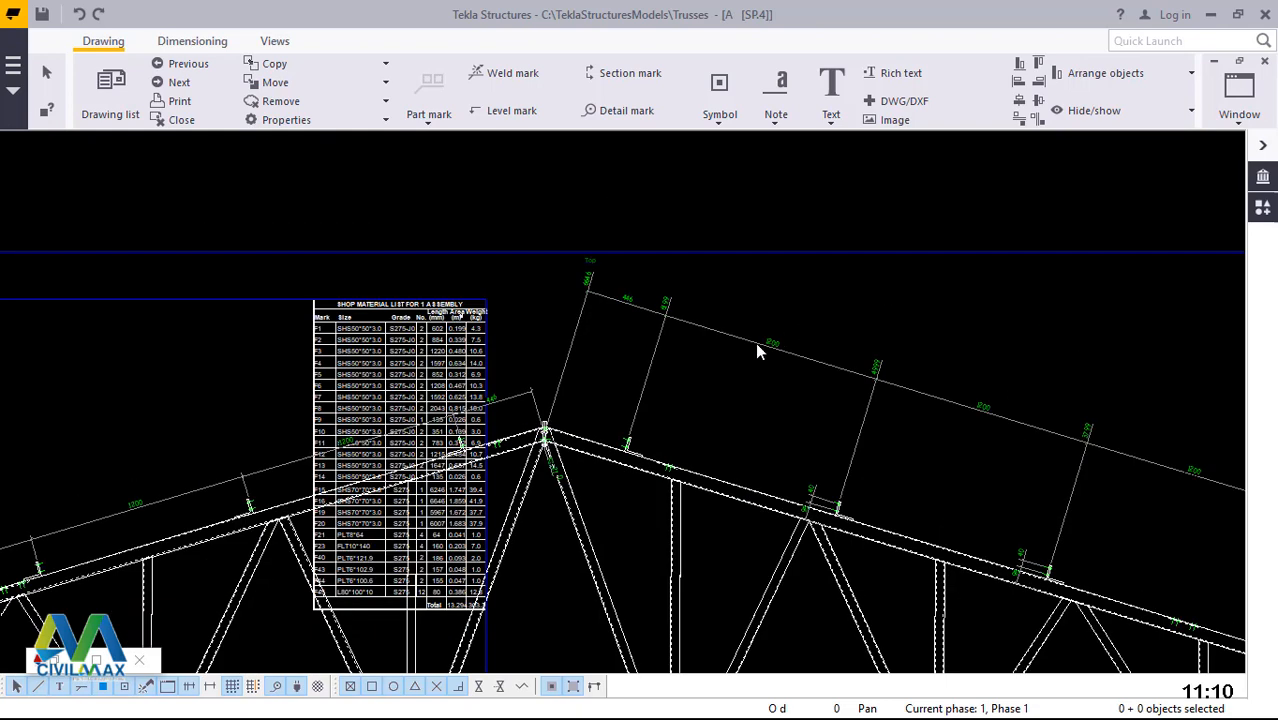
scroll(757, 350, "up", 1)
scroll(757, 350, "up", 5)
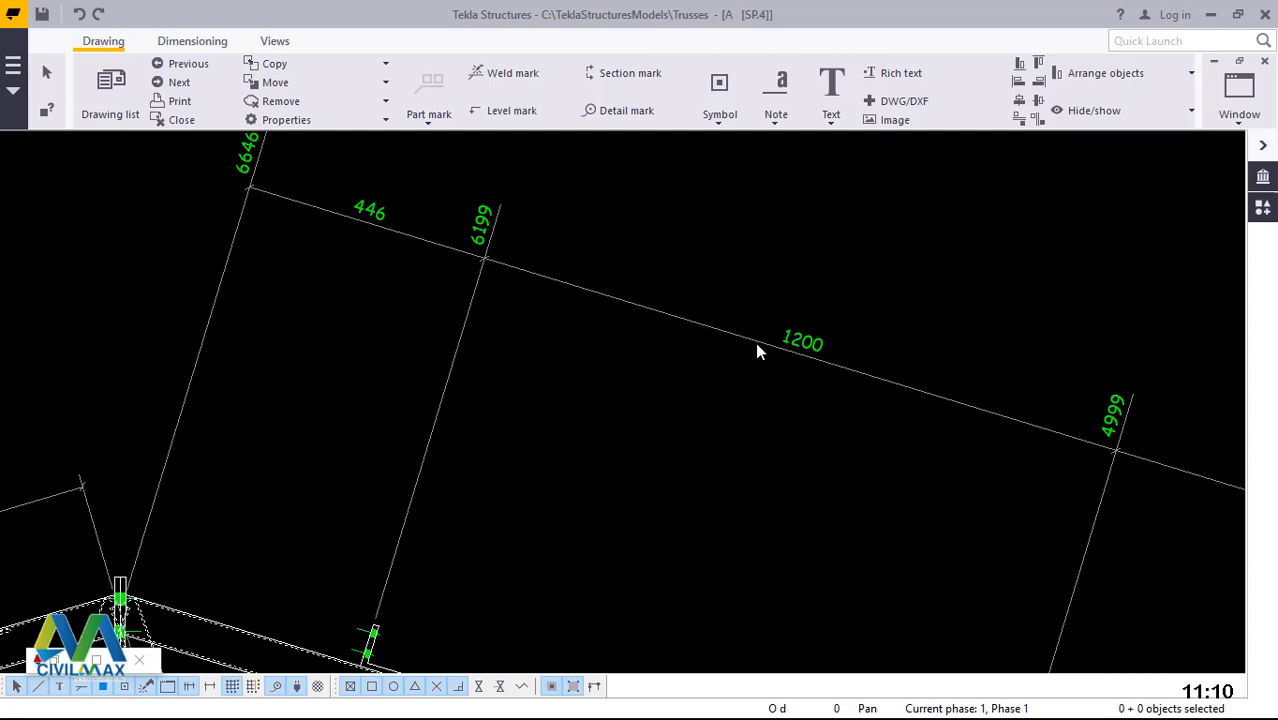
scroll(757, 350, "down", 1)
scroll(757, 350, "down", 1)
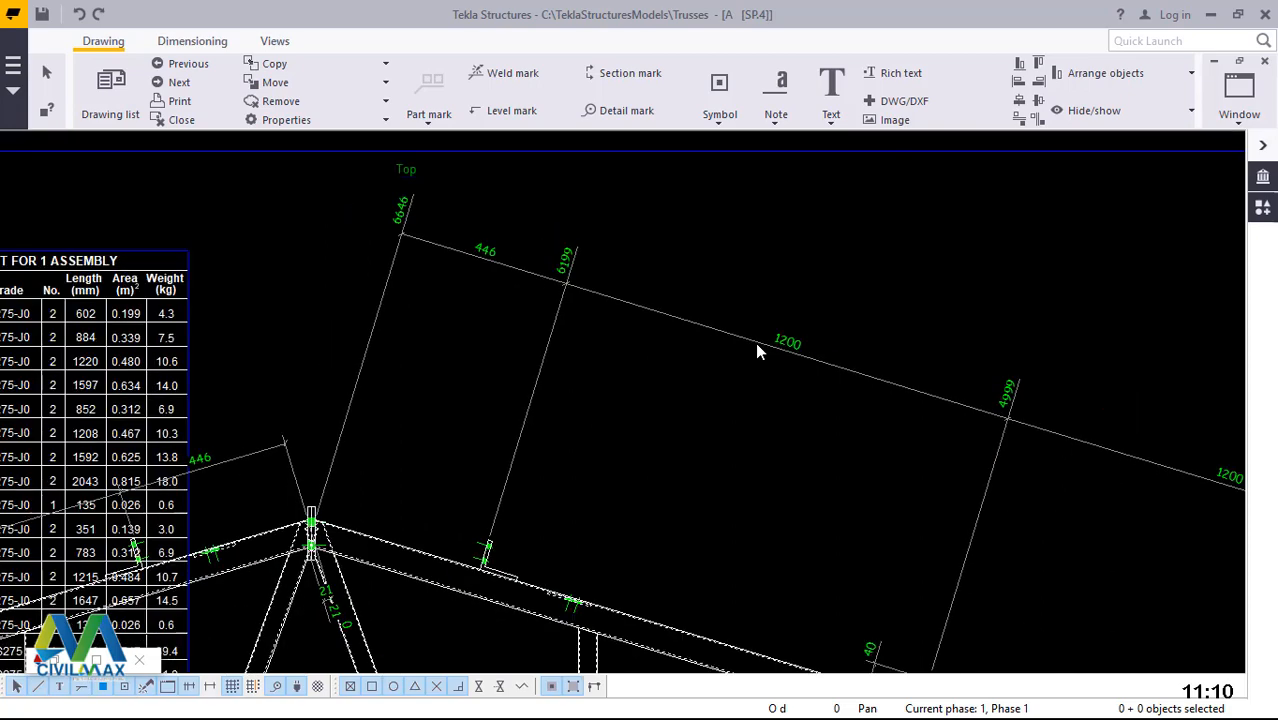
left_click(757, 346)
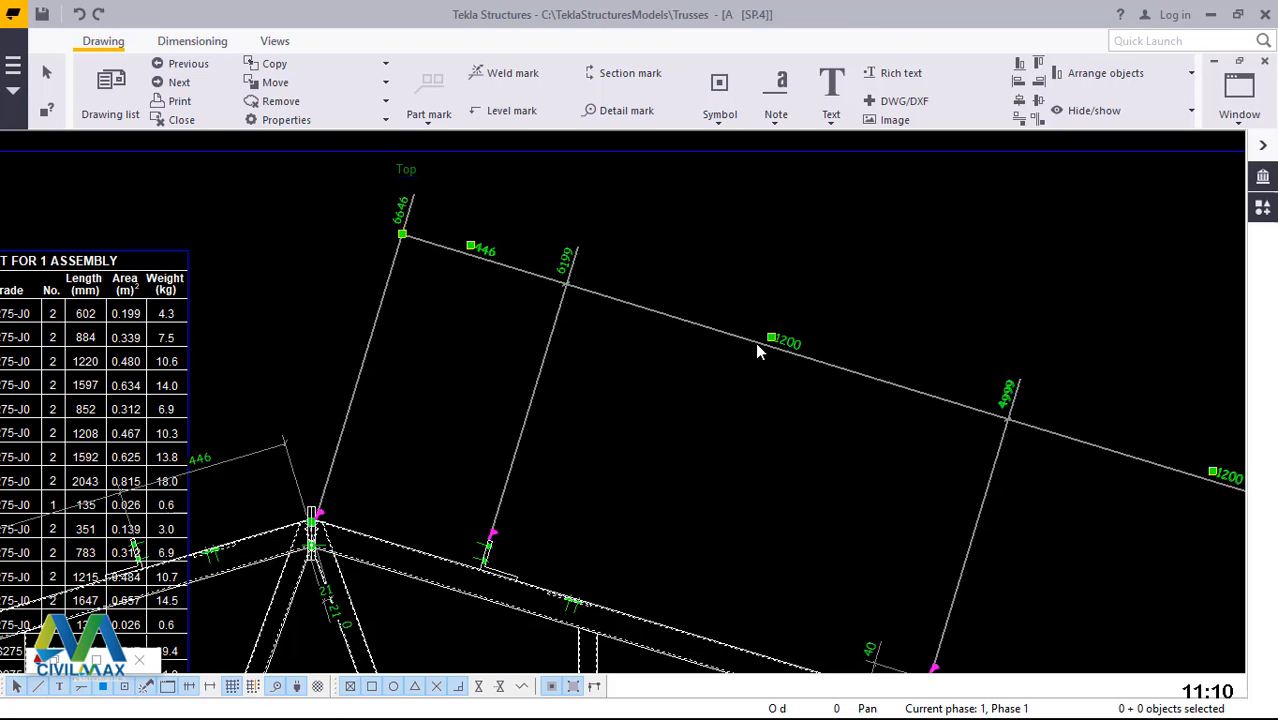
double_click(757, 345)
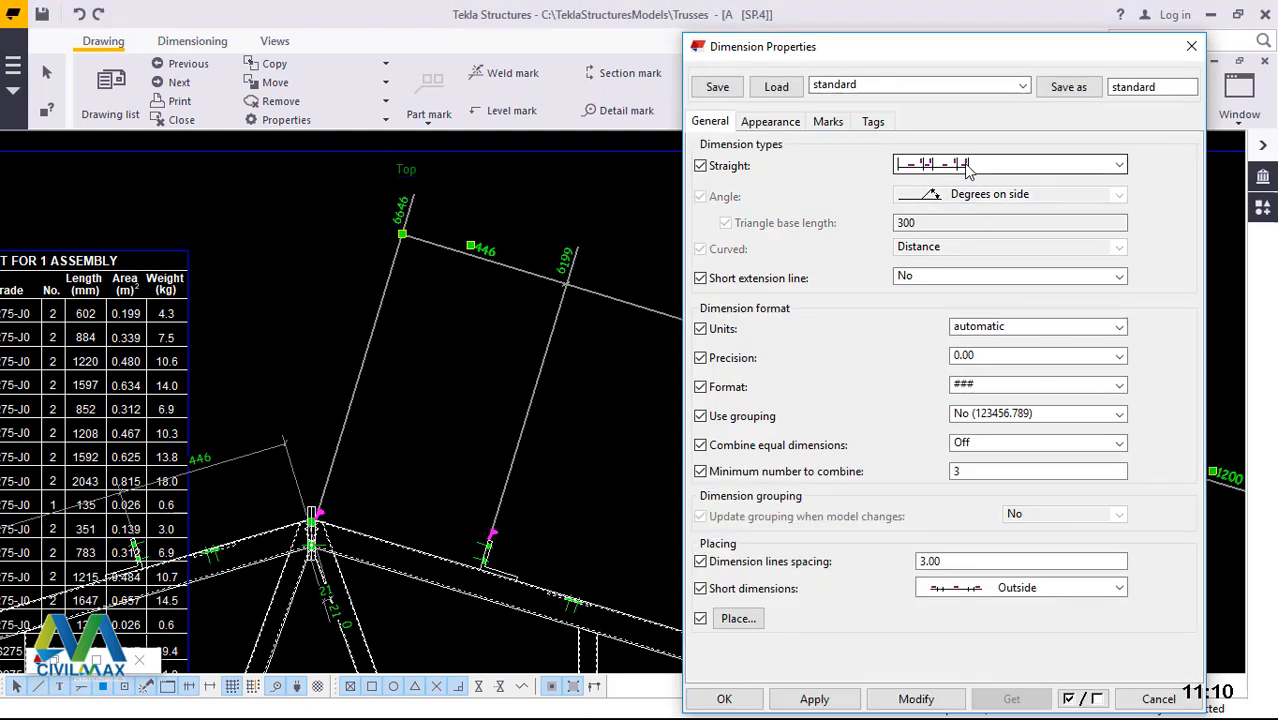
left_click(968, 170)
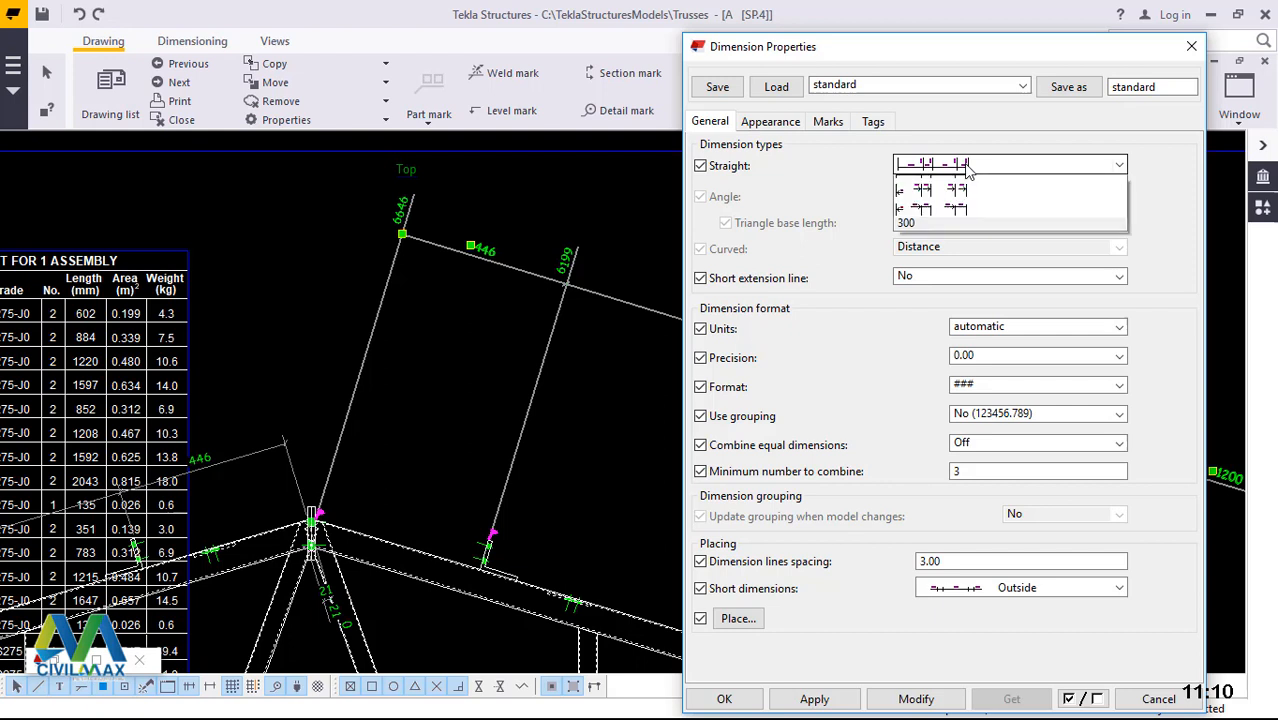
left_click(942, 186)
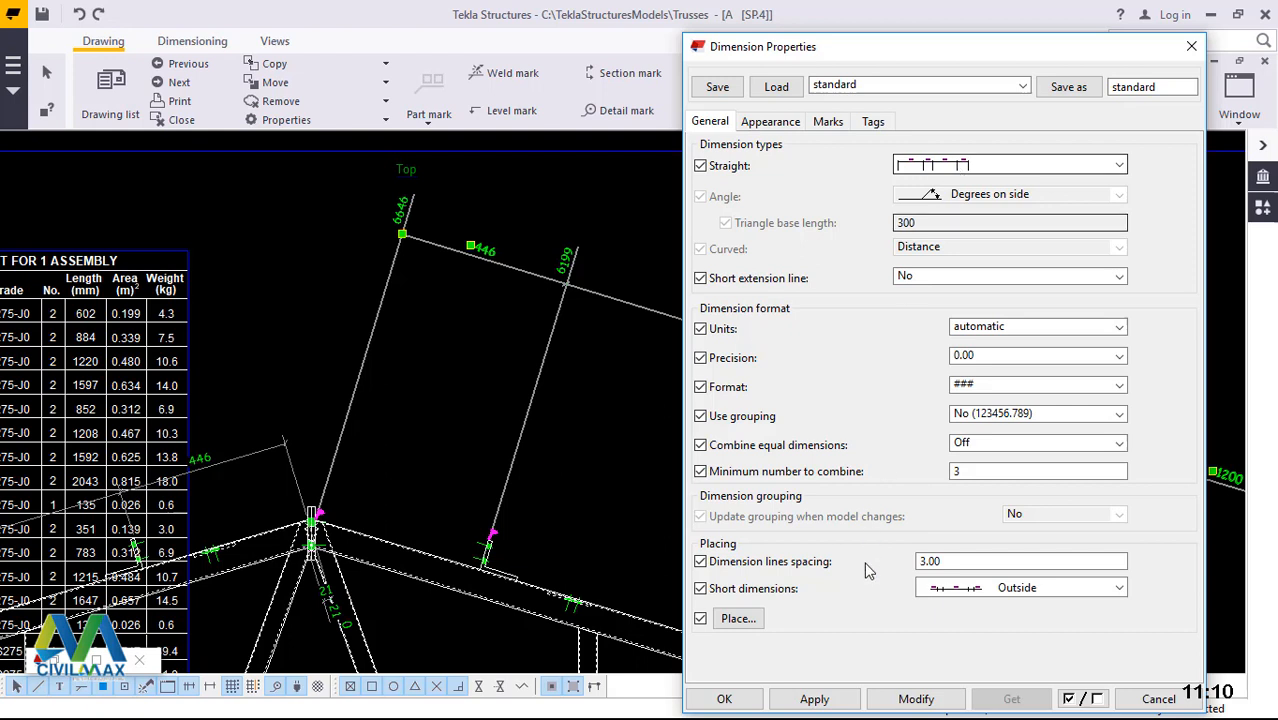
left_click(922, 700)
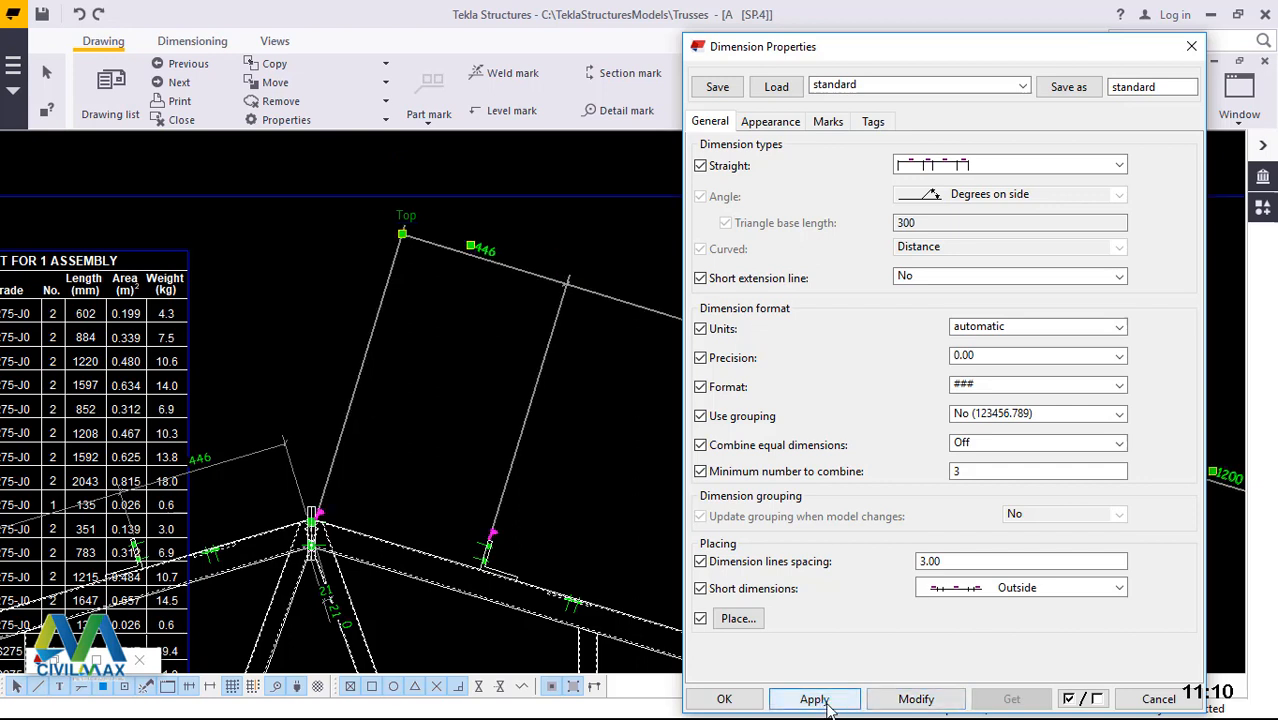
left_click(725, 699)
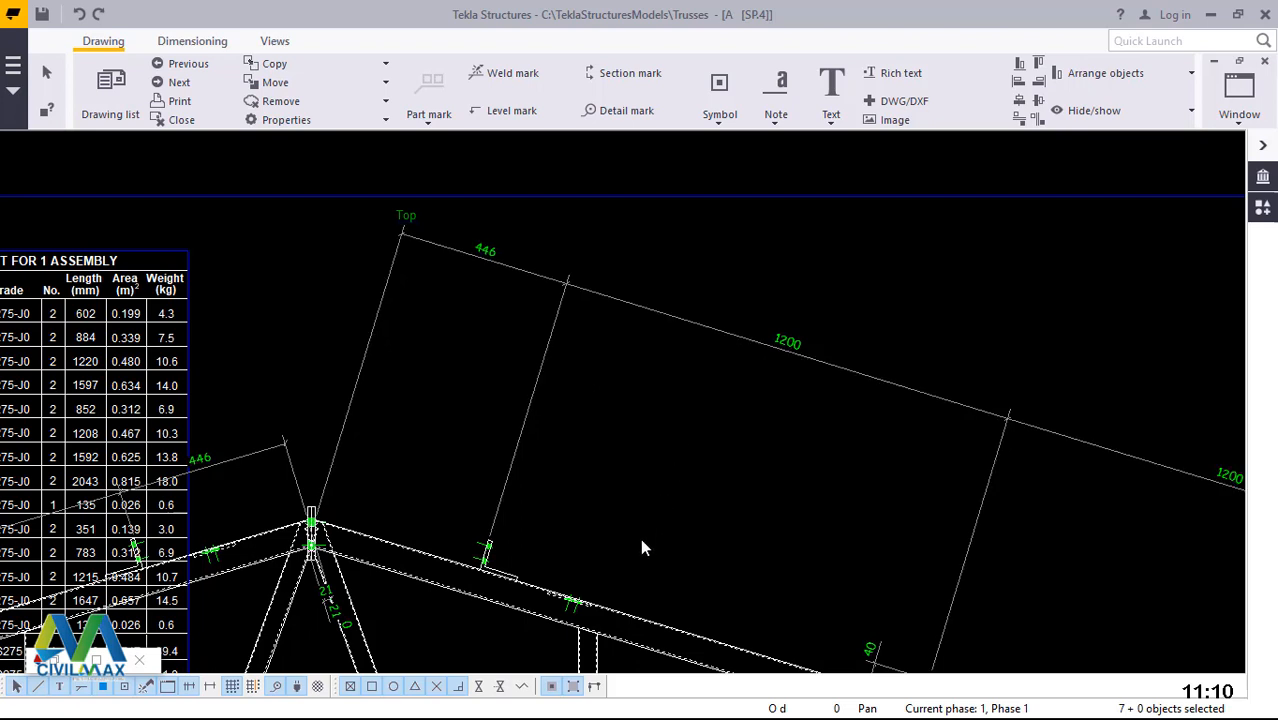
- Move the slanted 446/1200 dimension line above the right top chord down close to the chord
key("ctrl+z")
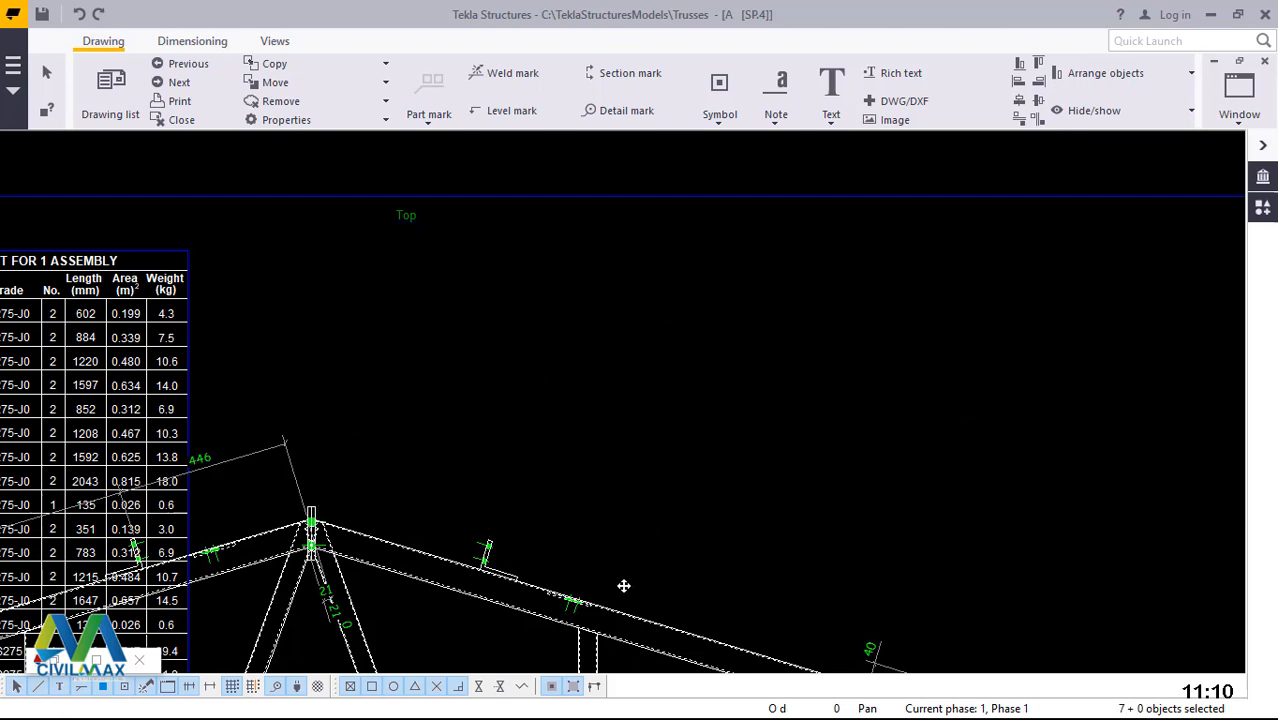
key("ctrl+y")
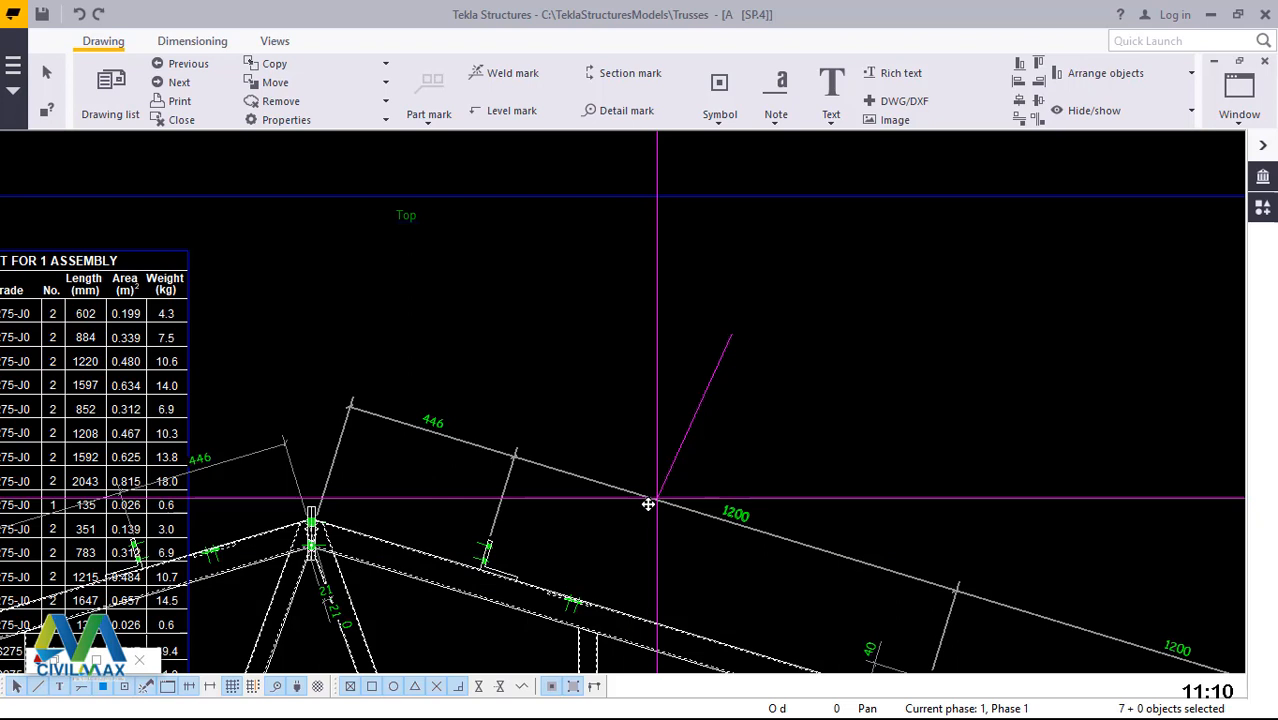
left_click(633, 560)
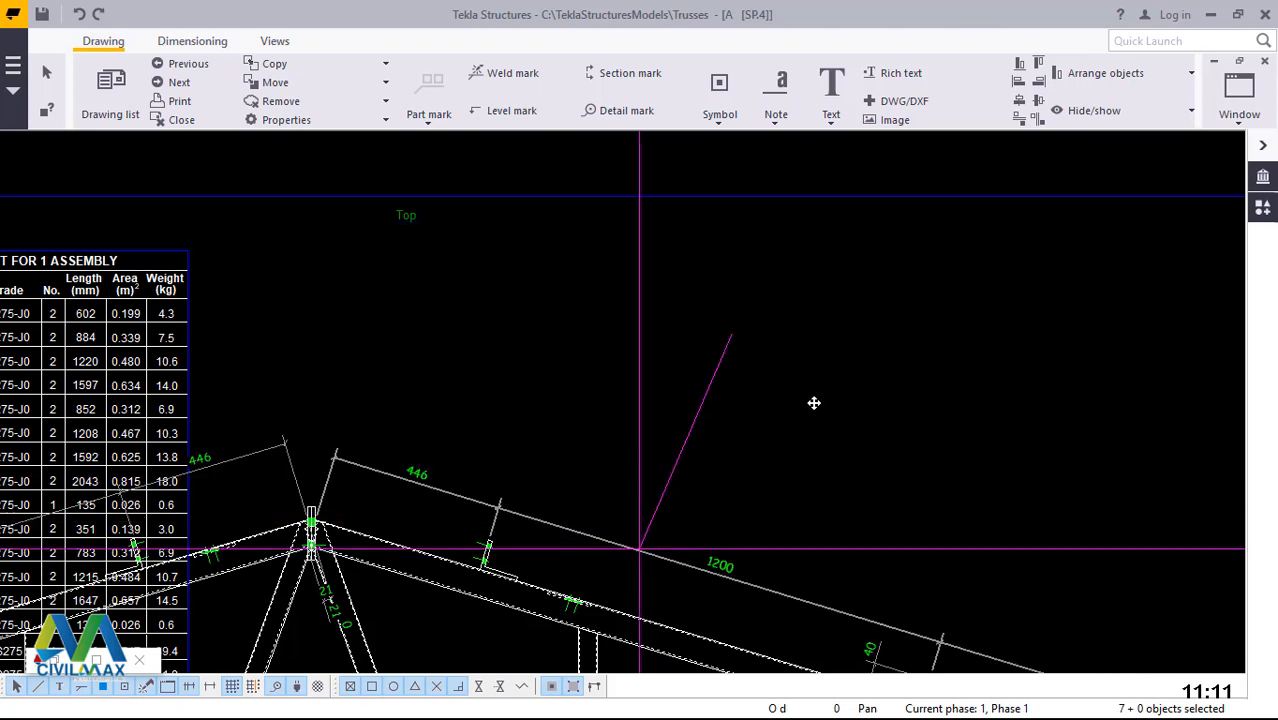
left_click(611, 369)
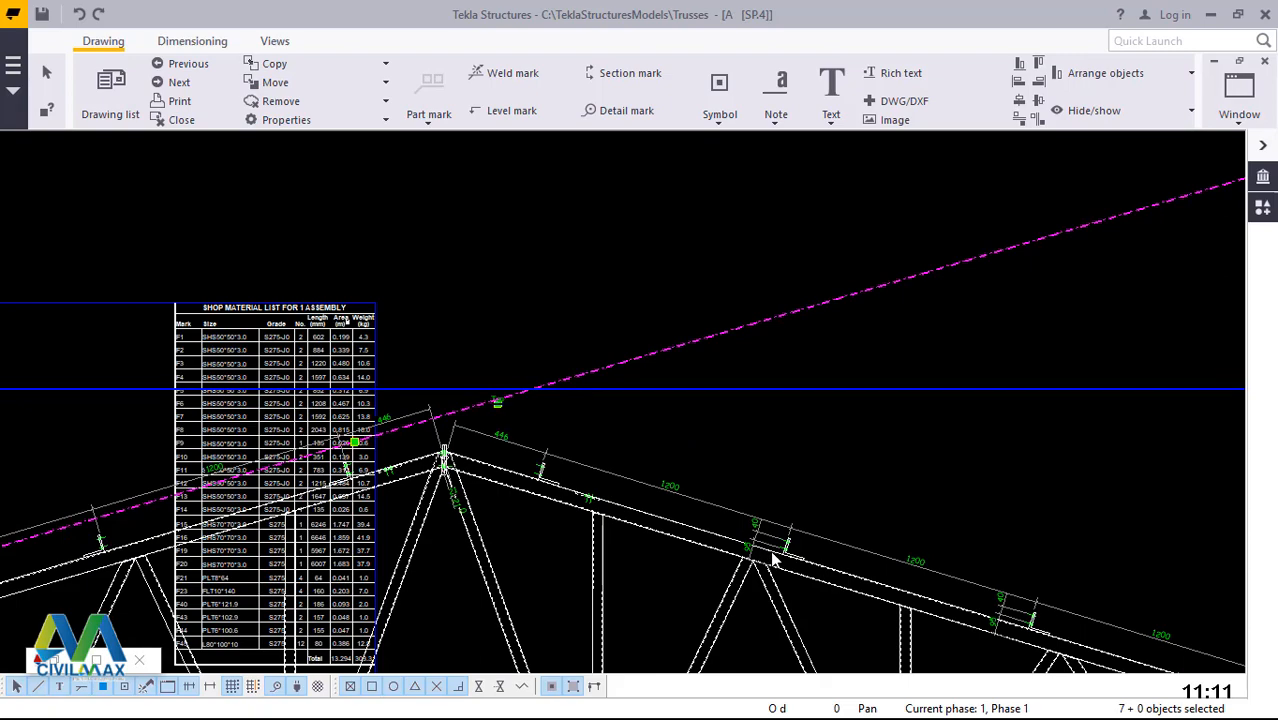
- Delete the 40 and 95 dimension set at the third cleat from the apex on the right top chord
scroll(772, 552, "down", 3)
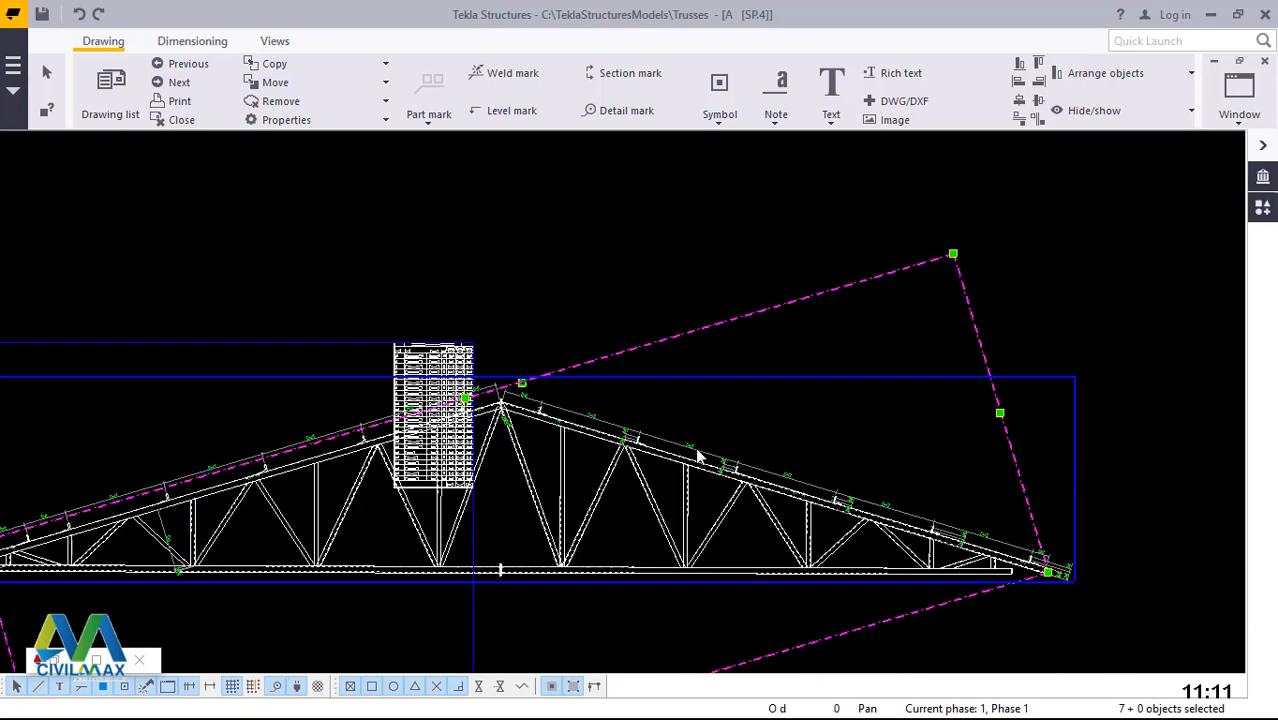
scroll(756, 485, "up", 5)
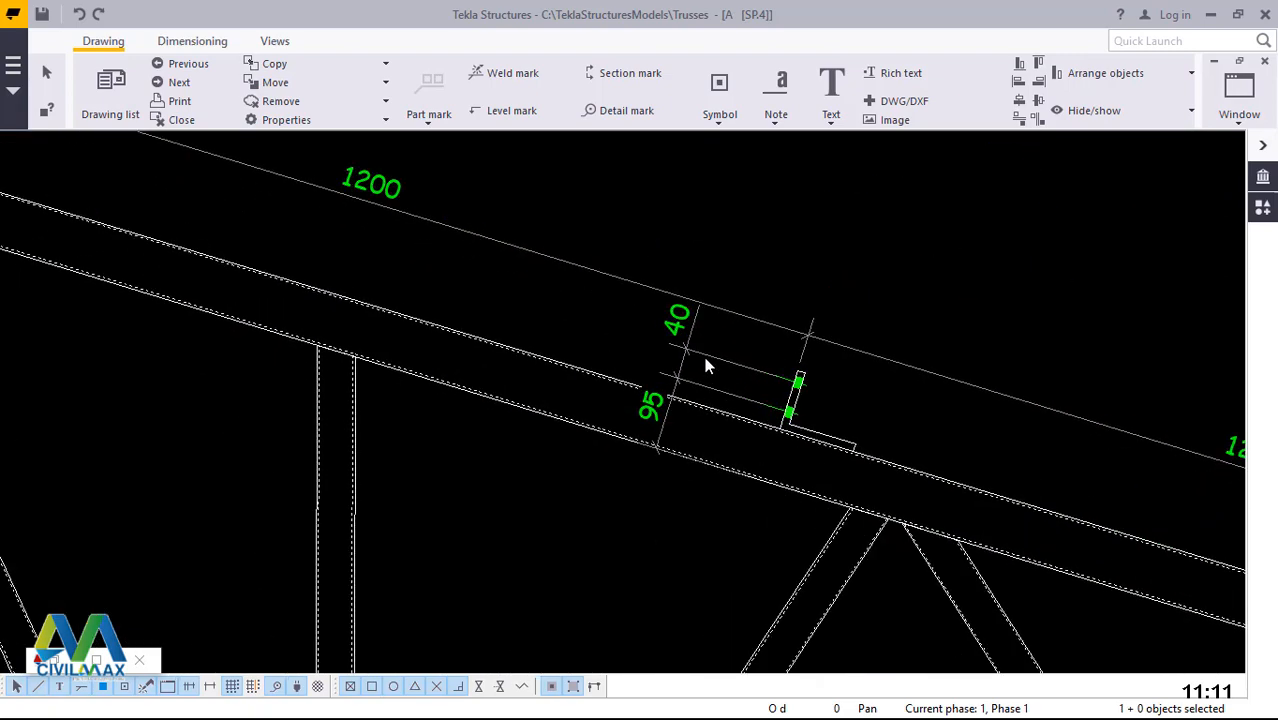
scroll(706, 366, "up", 2)
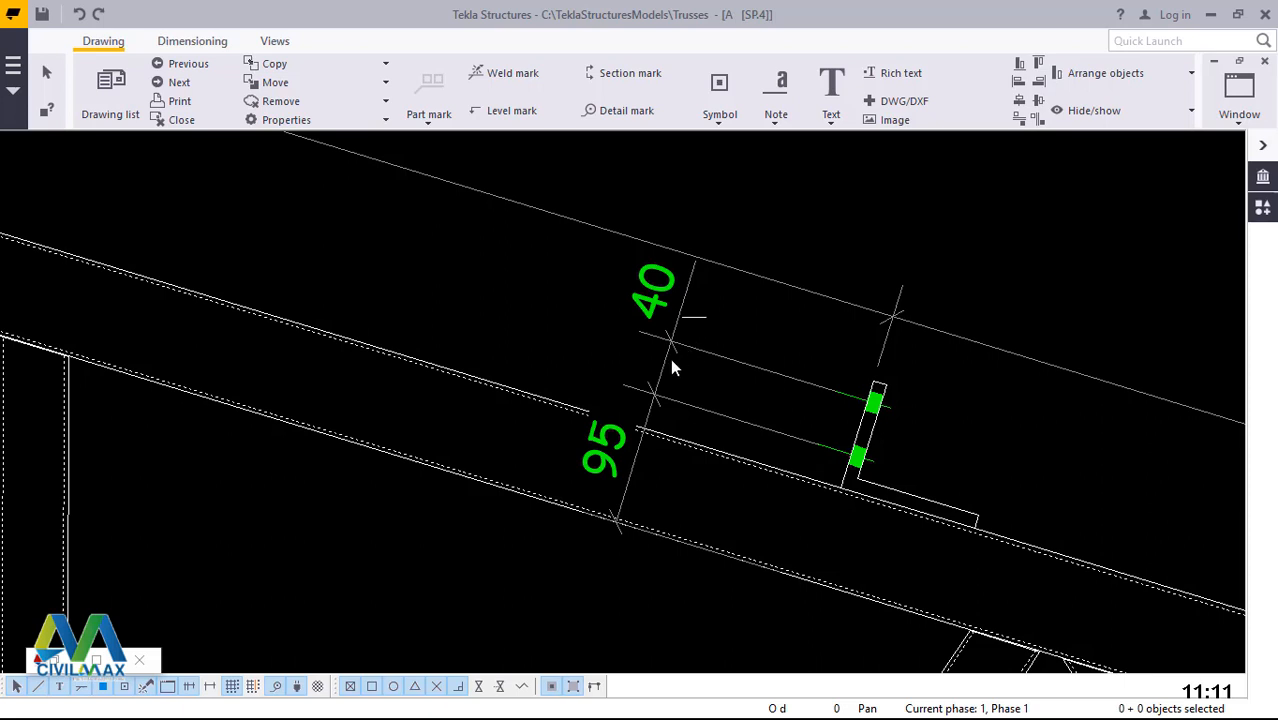
left_click_drag(672, 368, 636, 409)
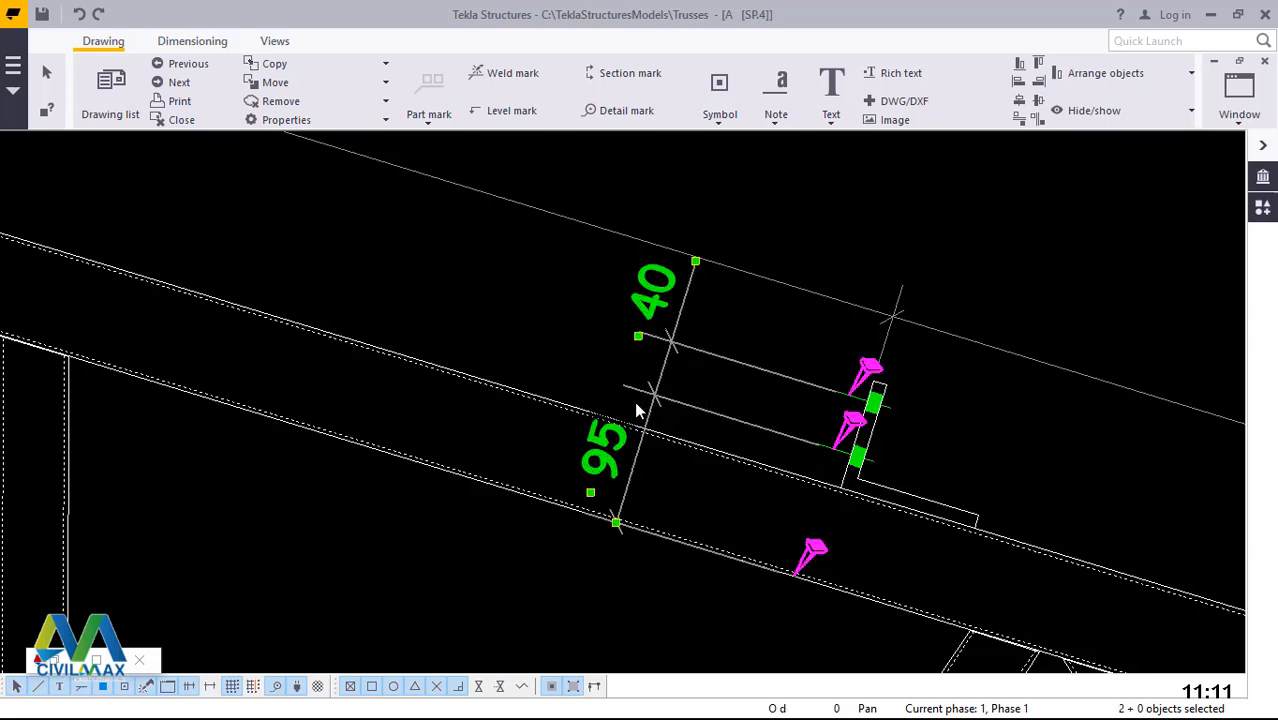
key("Delete")
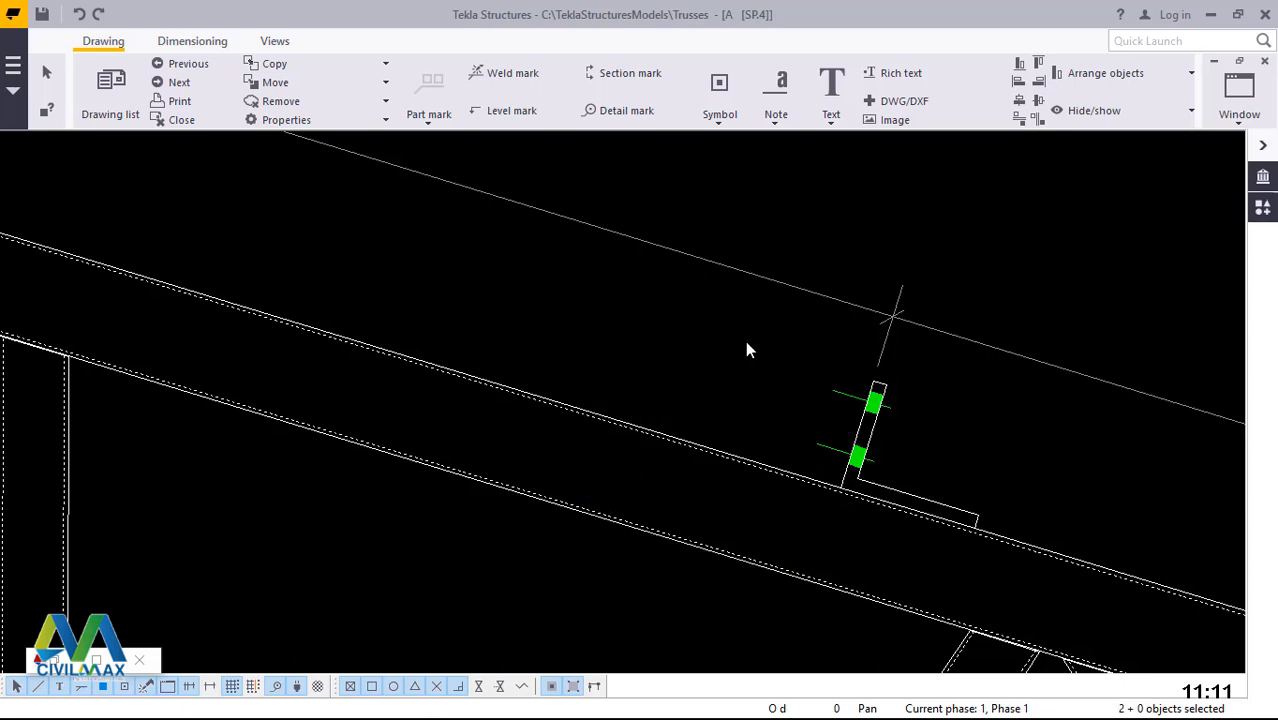
- Delete the 40 and 95 dimension sets at the fourth and fifth cleats from the apex on the right top chord
scroll(580, 418, "down", 2)
scroll(578, 418, "down", 5)
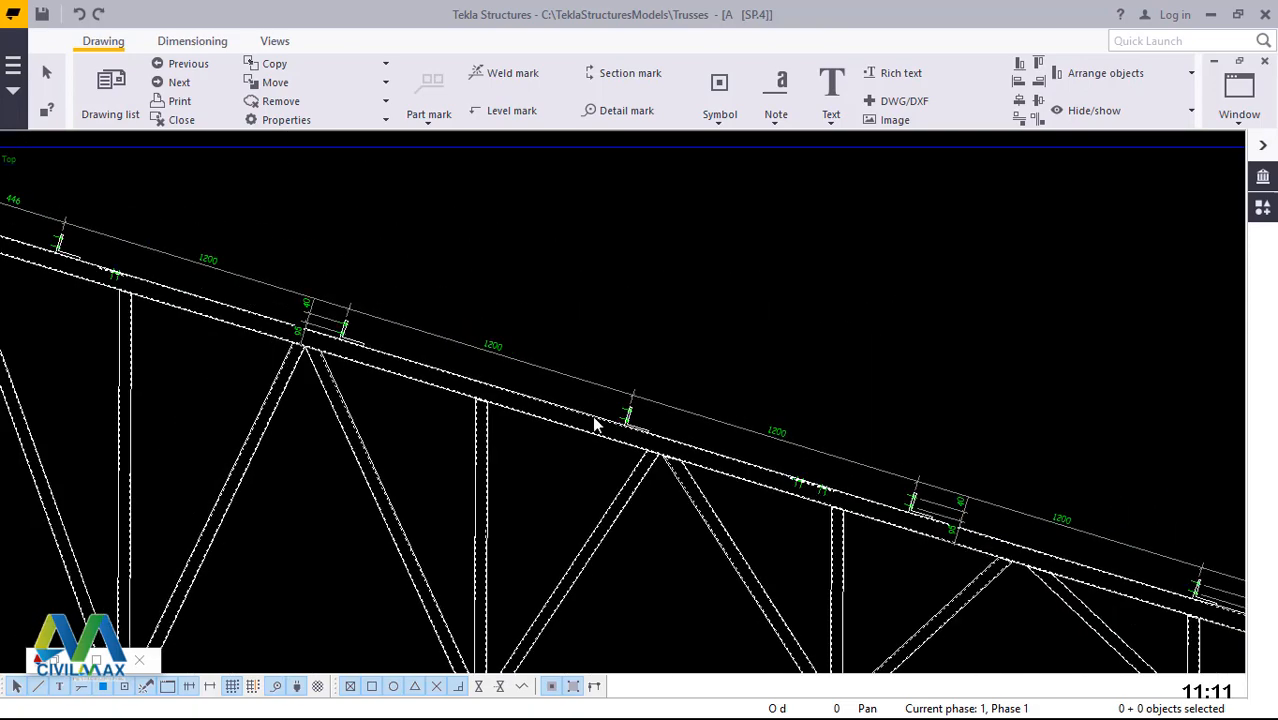
scroll(870, 508, "up", 5)
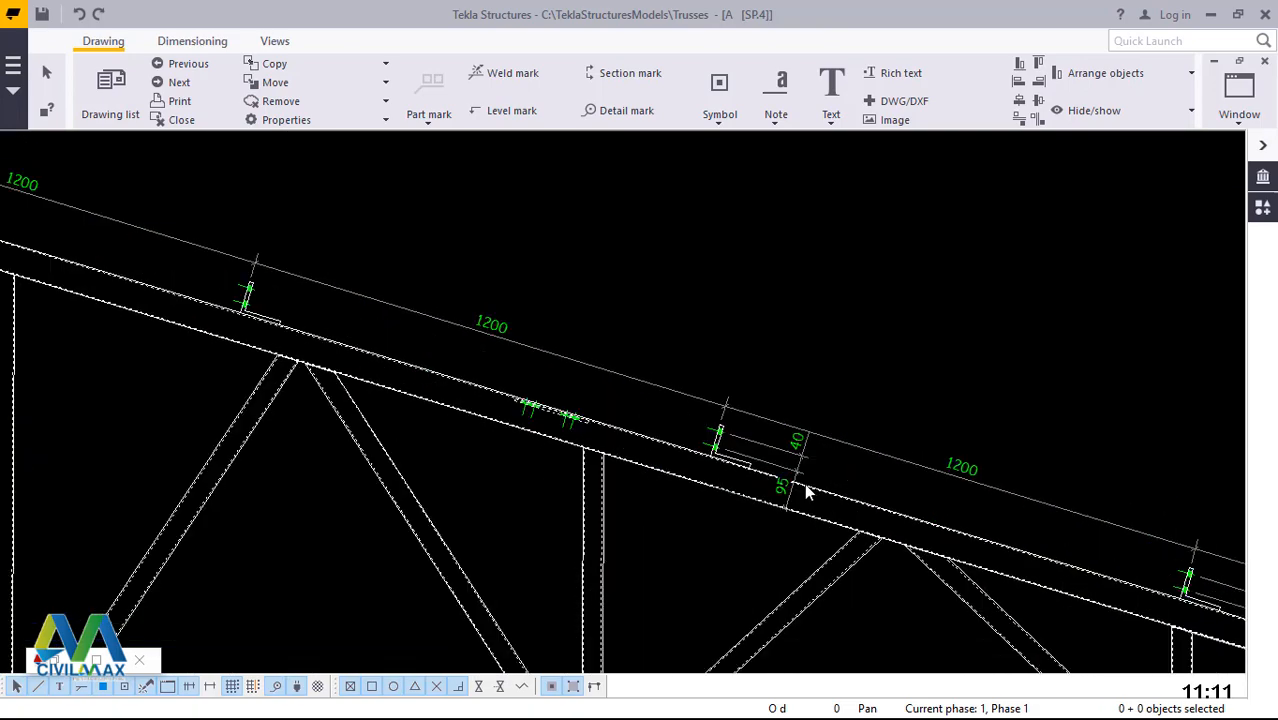
scroll(793, 417, "up", 2)
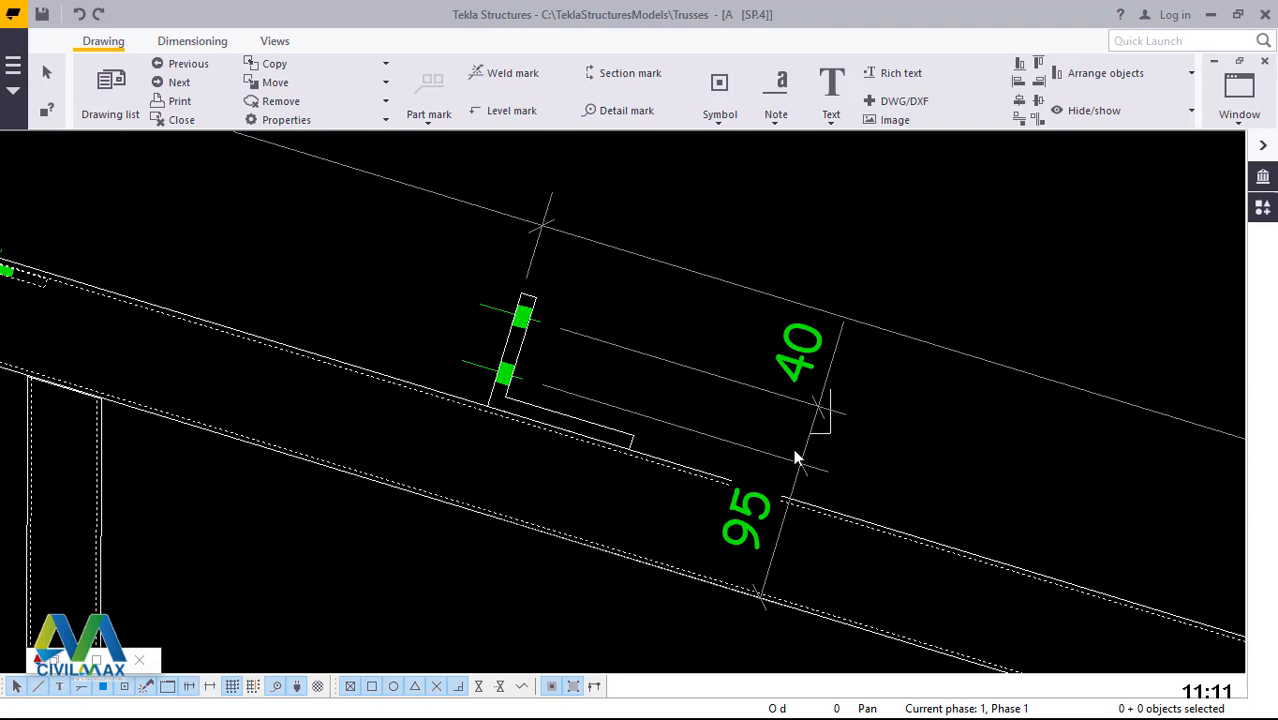
left_click(768, 470)
key("Delete")
scroll(651, 448, "down", 3)
scroll(640, 450, "down", 4)
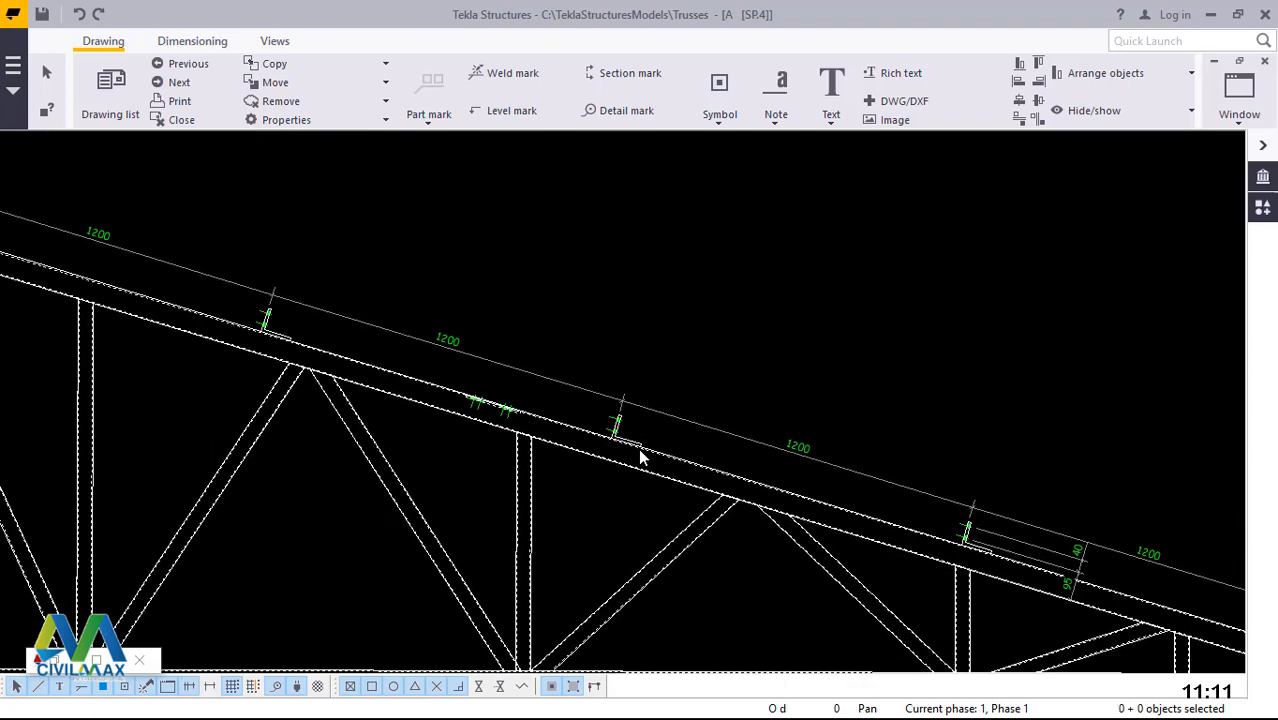
scroll(952, 540, "up", 1)
scroll(952, 540, "up", 5)
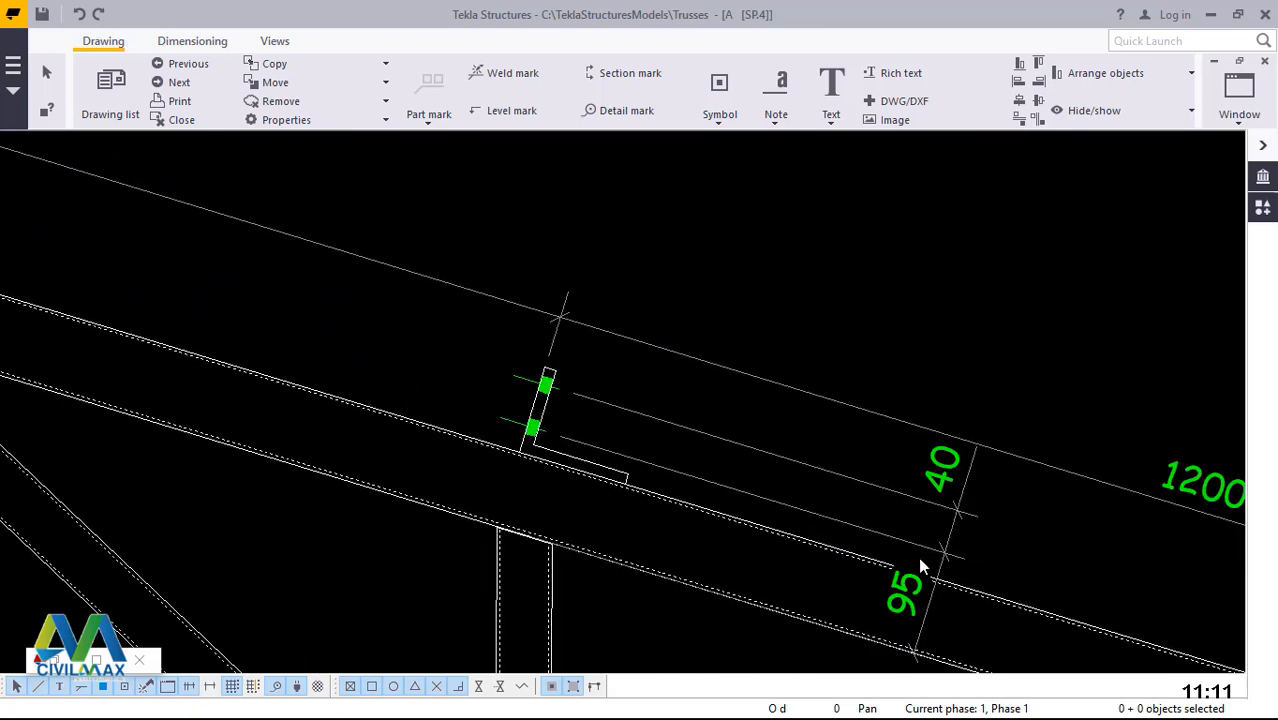
left_click(921, 566)
key("Escape")
scroll(714, 488, "down", 5)
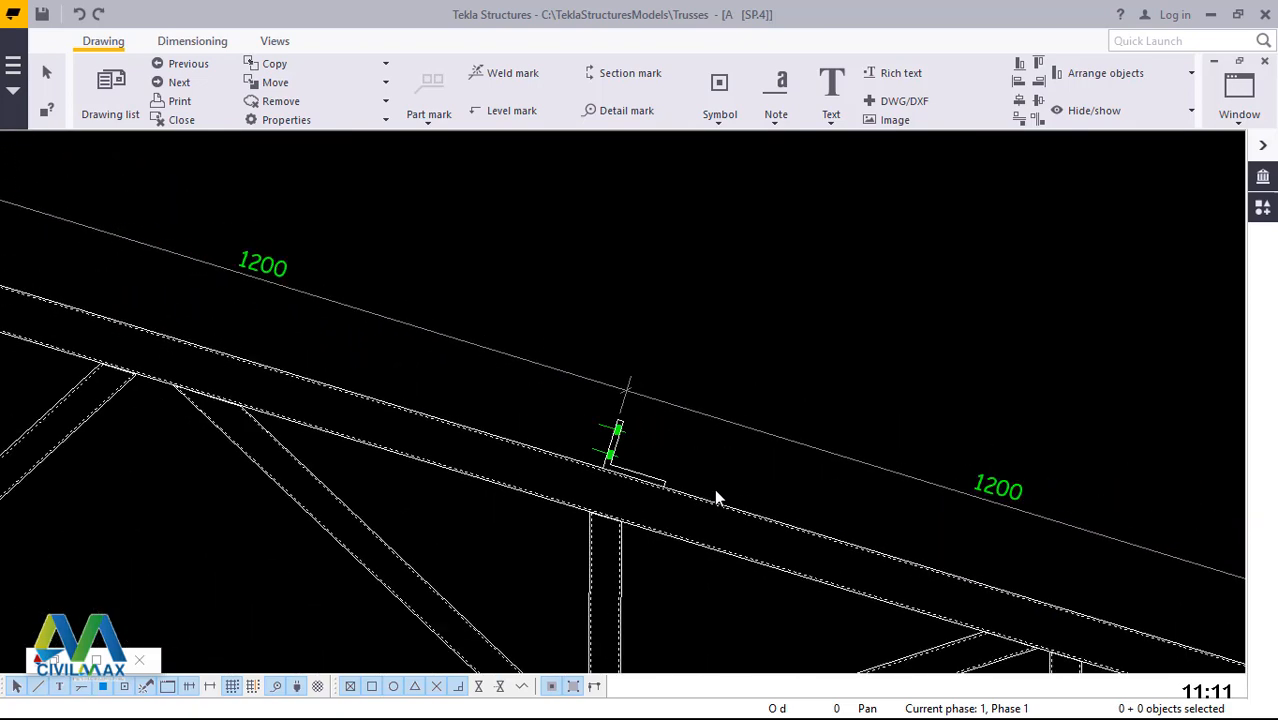
- Delete the 67 dimension and the 40 and 95 dimension set at the right top chord's lower end
scroll(980, 585, "up", 5)
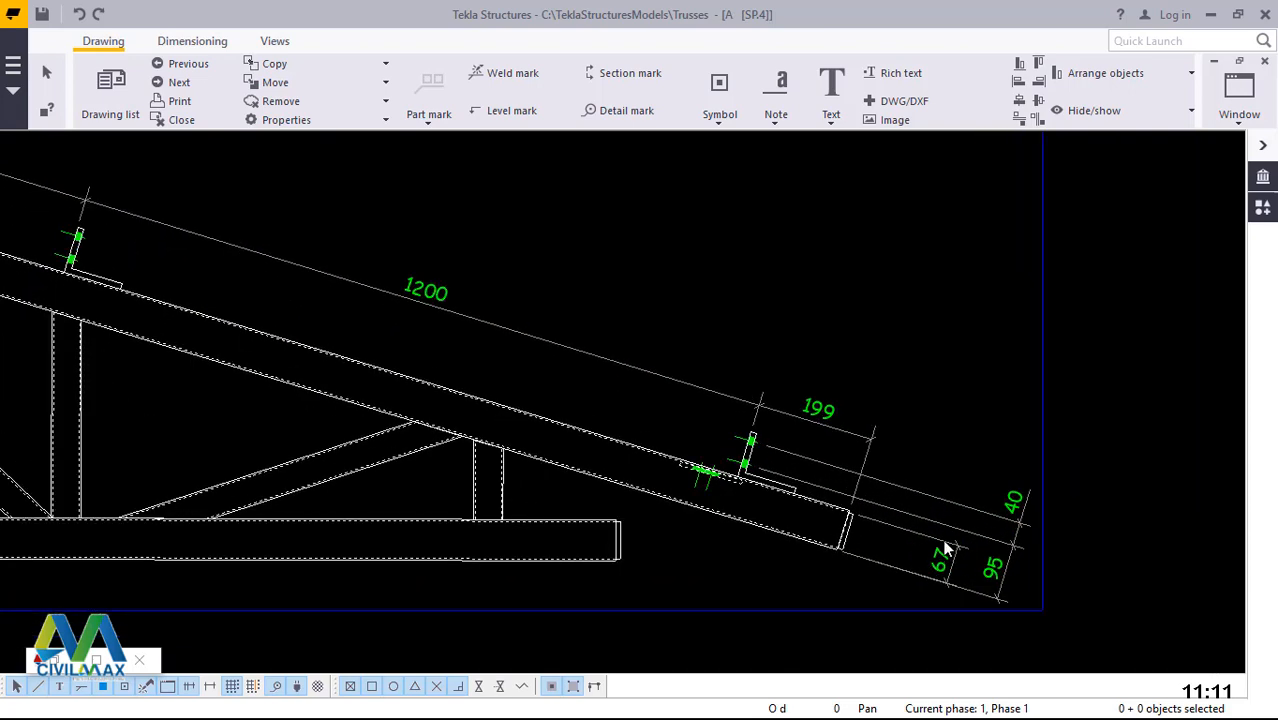
left_click_drag(941, 580, 922, 599)
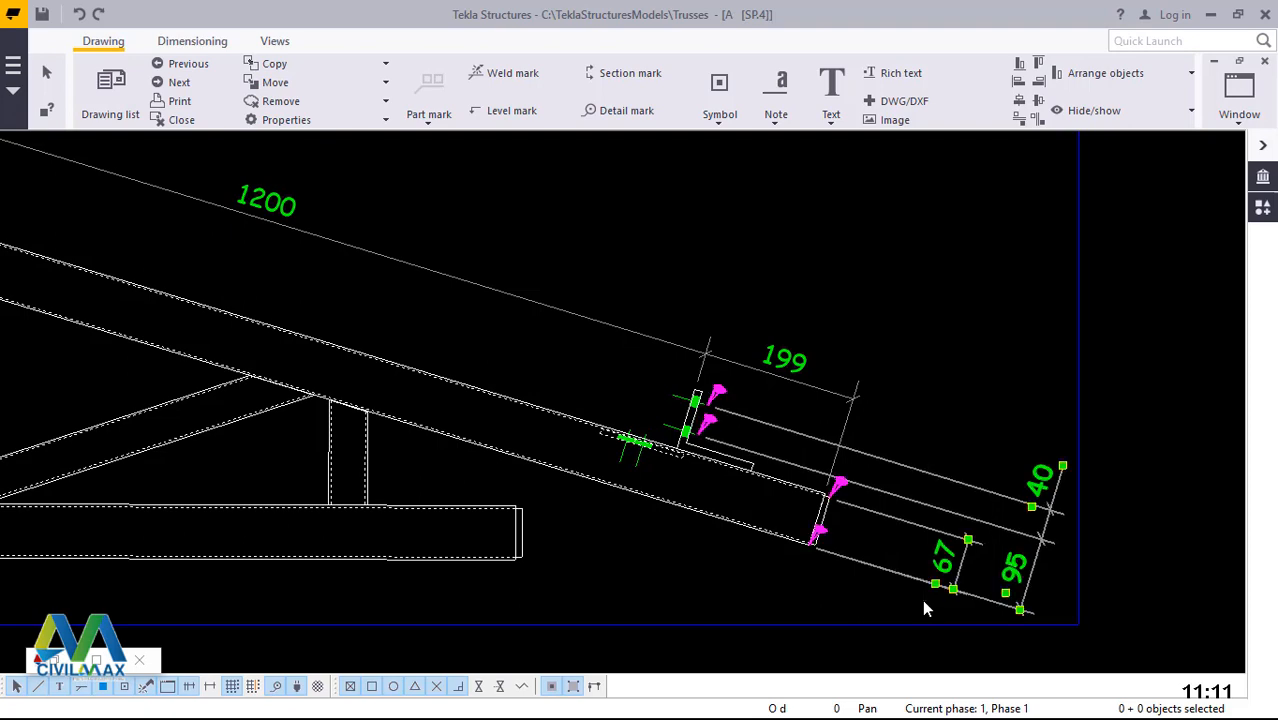
key("Delete")
- Delete the 117 and 6 dimension set at the truss's left end, between the top and bottom chords
scroll(1064, 524, "down", 5)
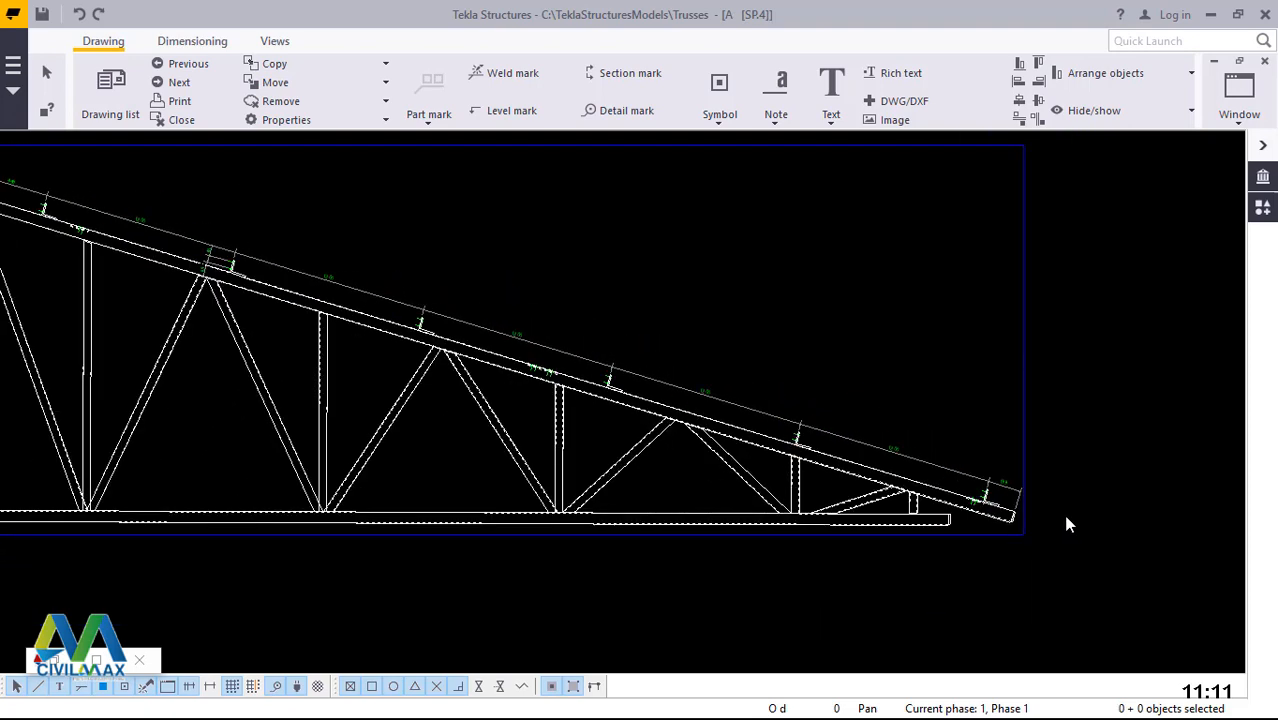
scroll(1067, 520, "down", 1)
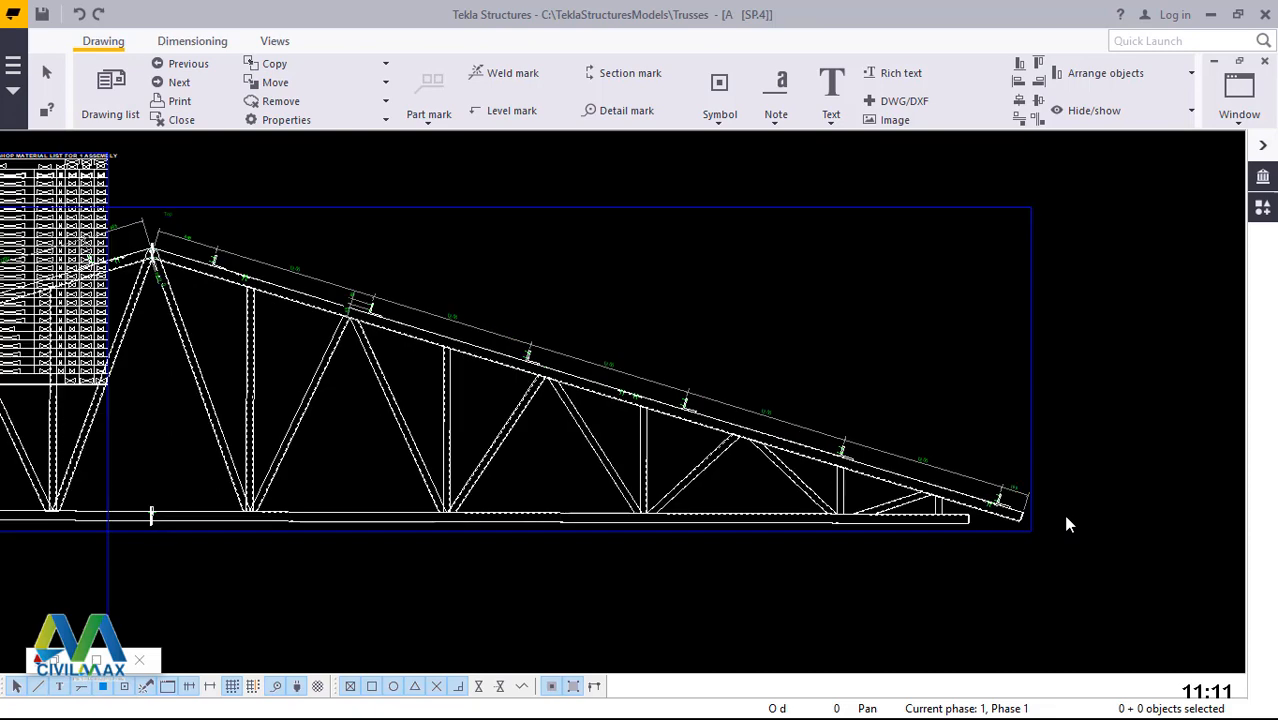
scroll(1067, 524, "down", 3)
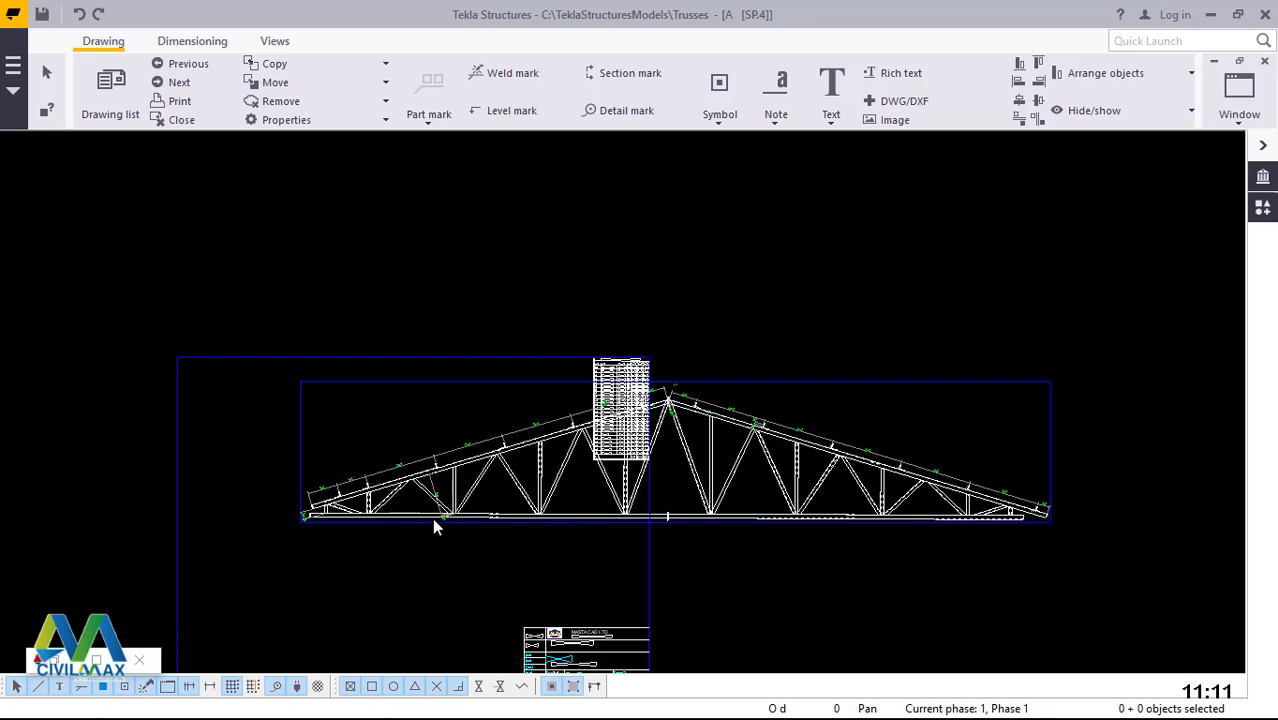
scroll(450, 530, "down", 1)
scroll(727, 506, "up", 10)
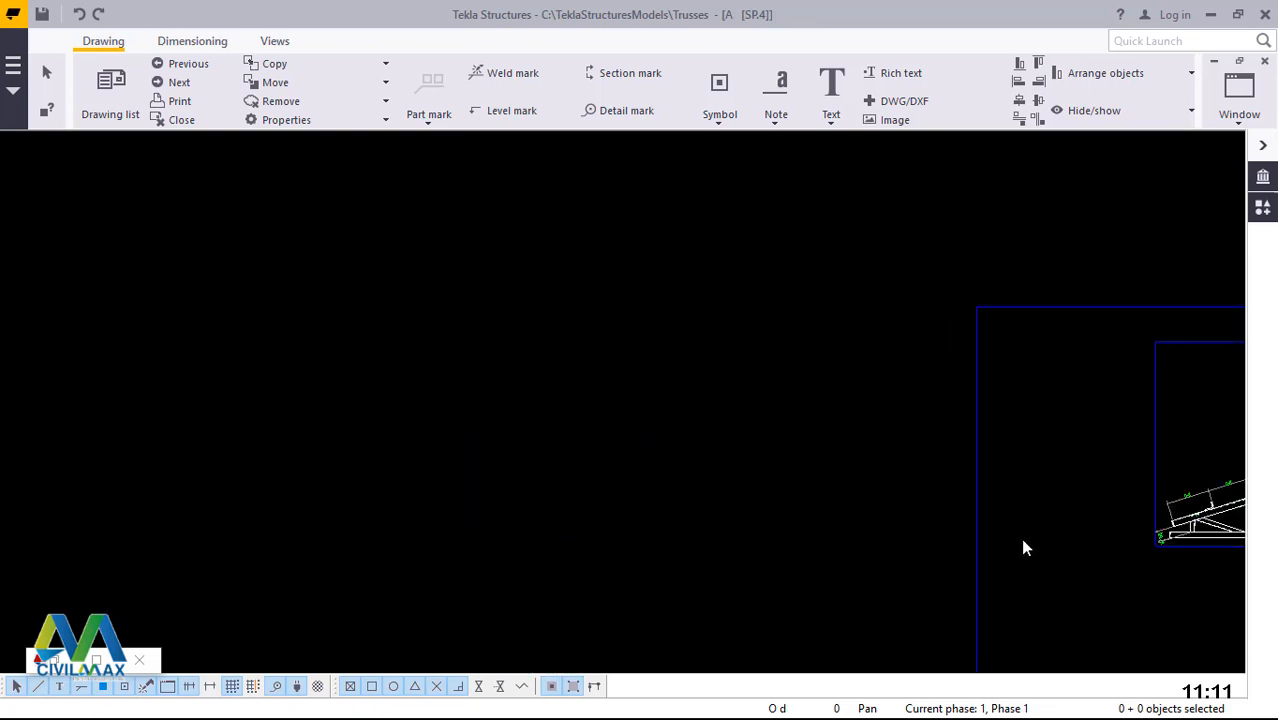
scroll(1133, 531, "up", 4)
scroll(326, 517, "down", 5)
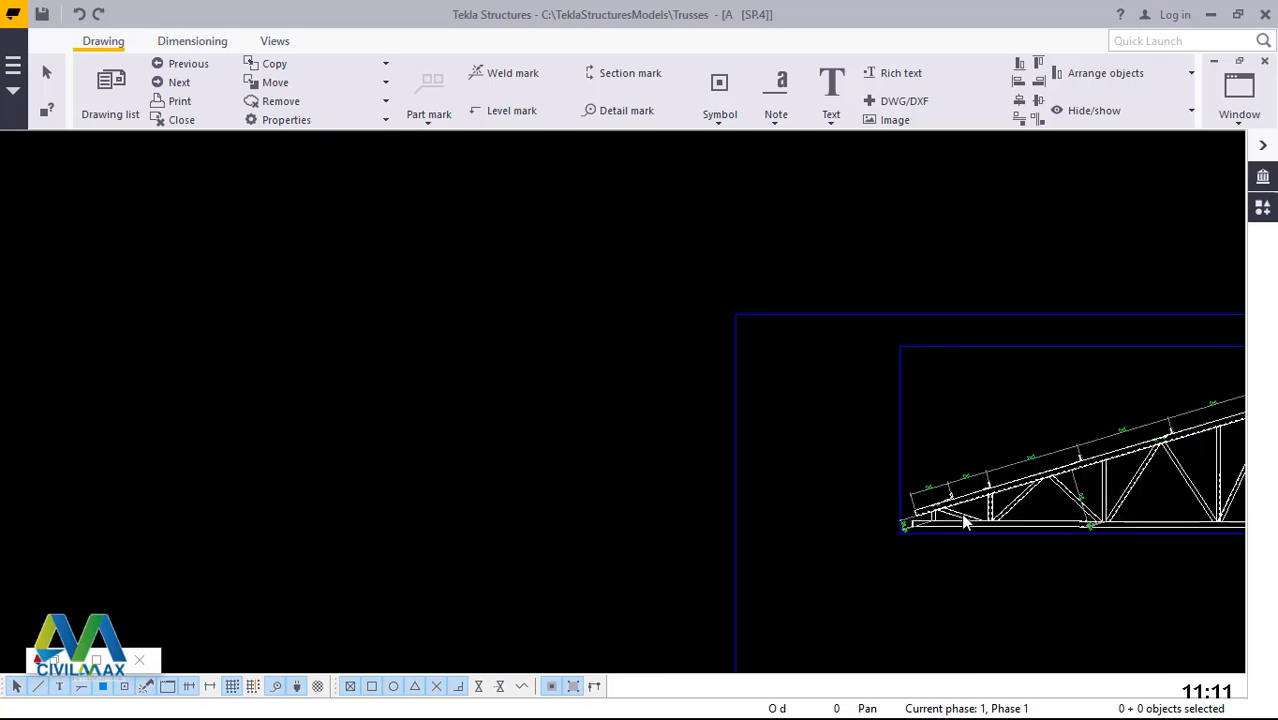
scroll(959, 513, "up", 6)
scroll(422, 559, "up", 6)
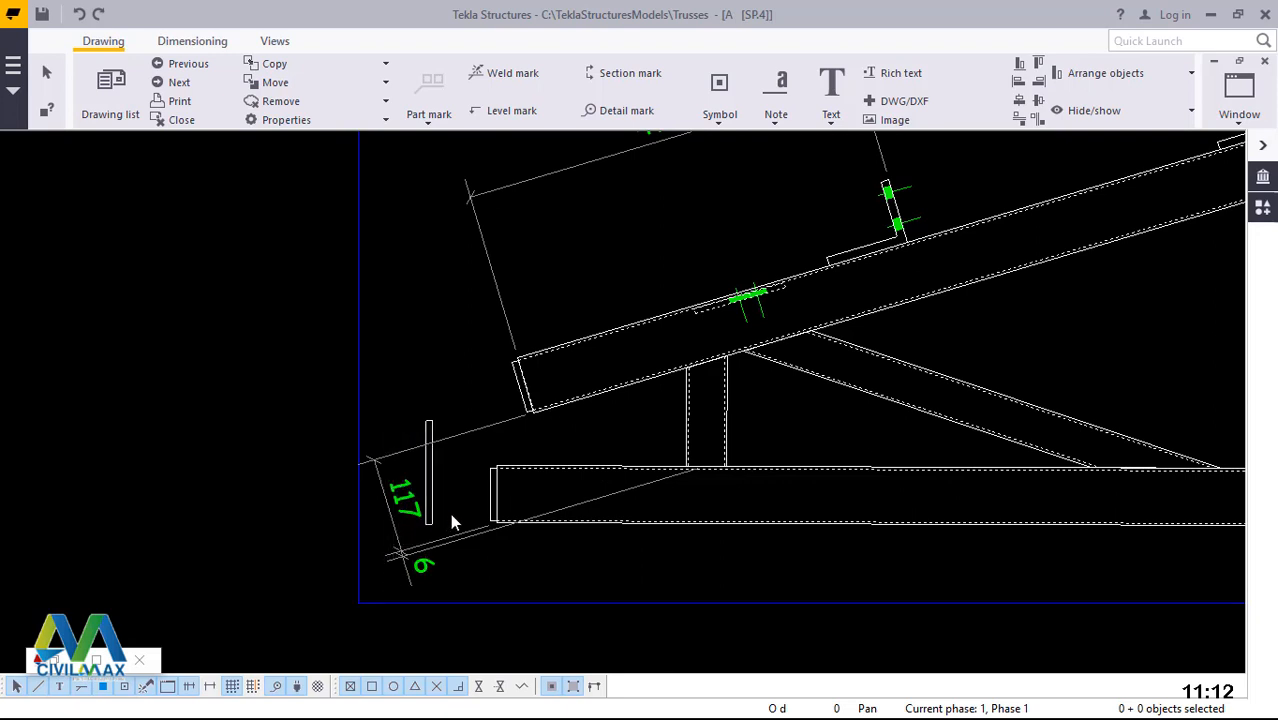
left_click(382, 584)
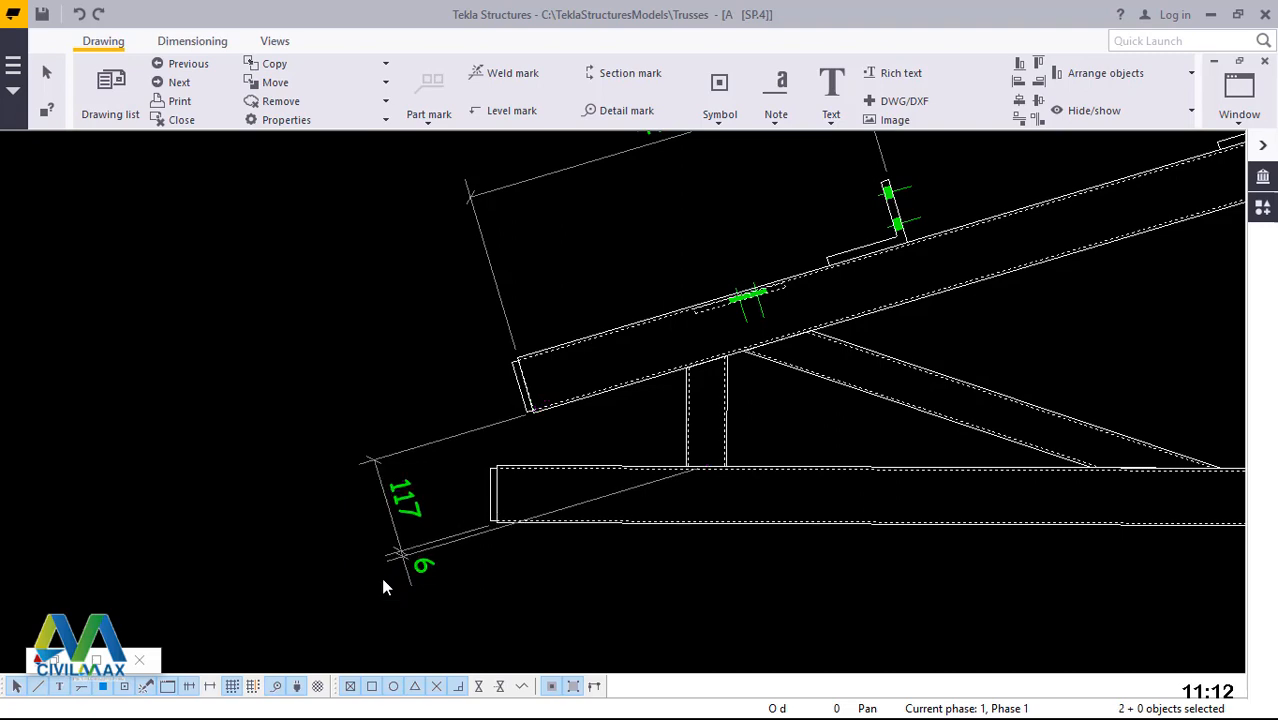
key("Delete")
scroll(266, 575, "down", 5)
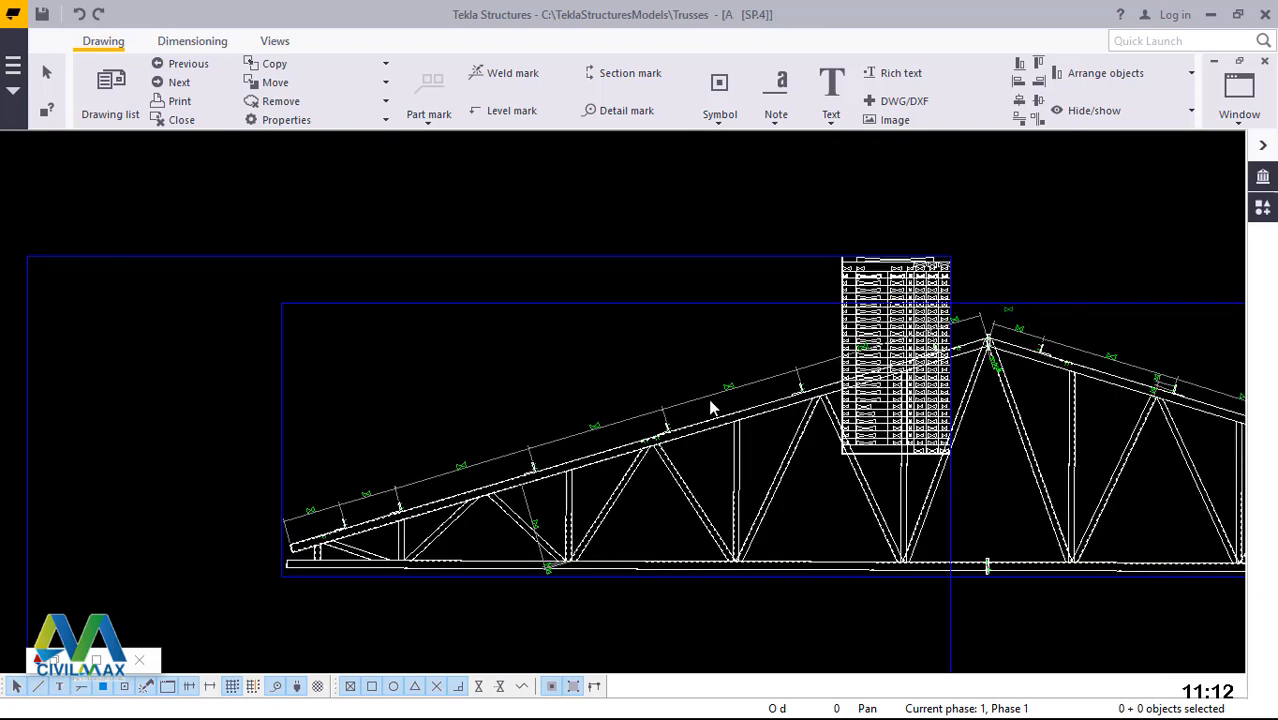
- Delete the slanted 21, 21 and 0 dimensions on the web members just below the truss apex
scroll(968, 530, "up", 2)
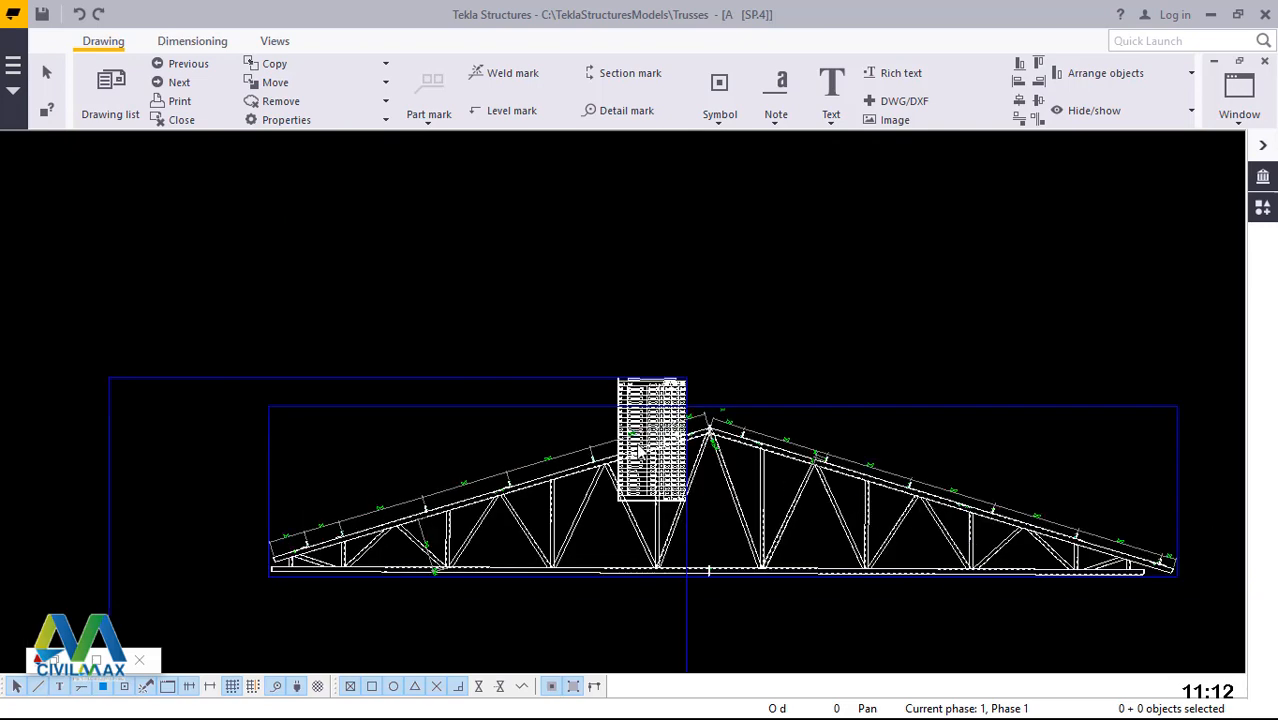
scroll(637, 453, "up", 3)
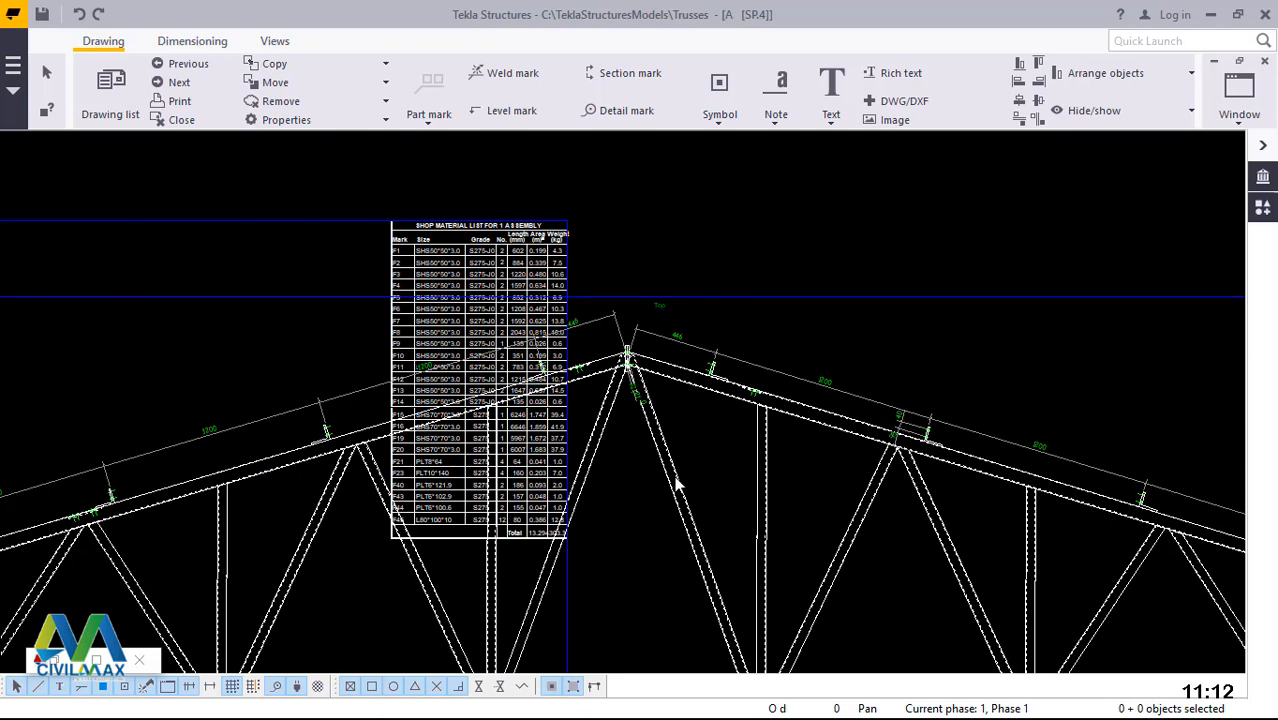
scroll(630, 395, "up", 1)
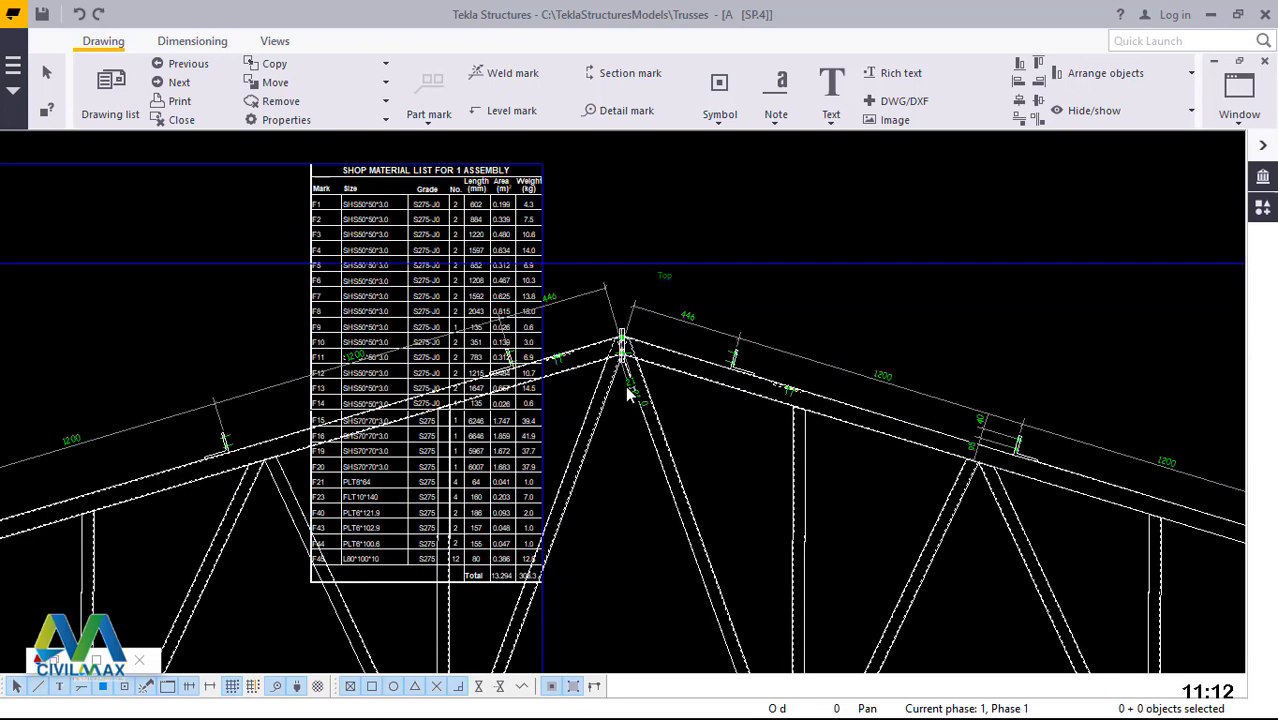
scroll(627, 390, "up", 1)
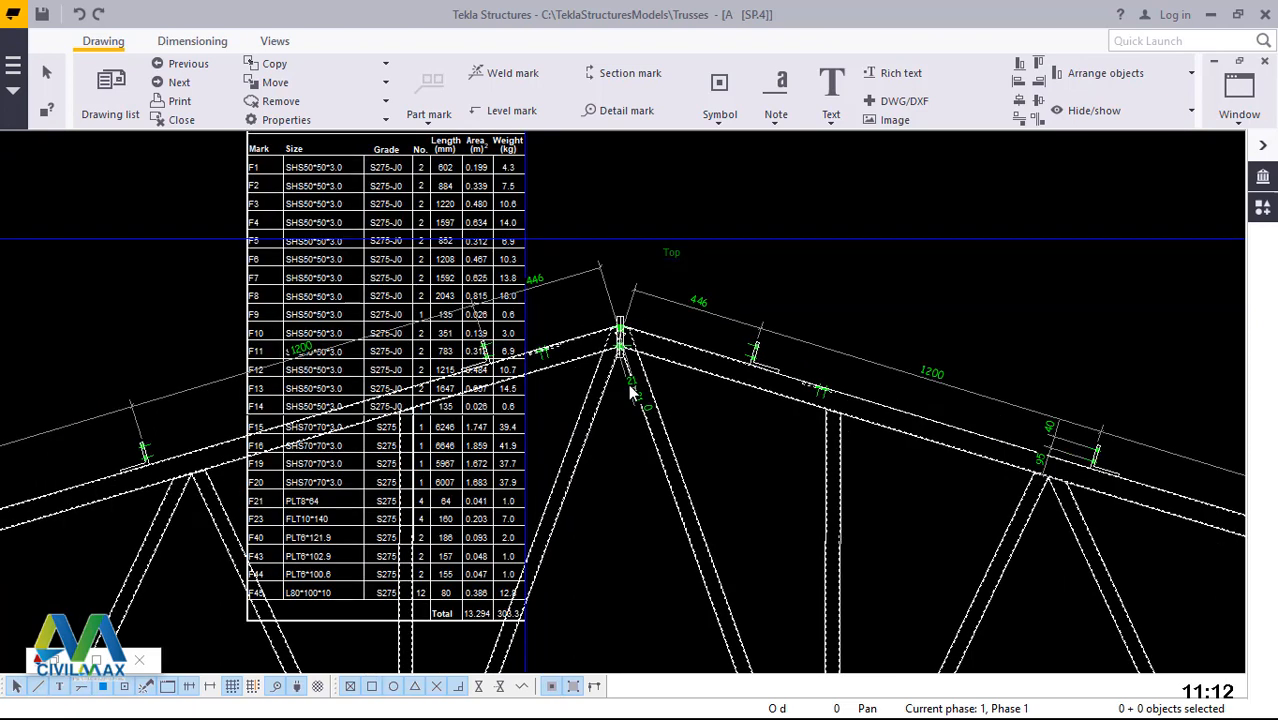
scroll(630, 393, "up", 8)
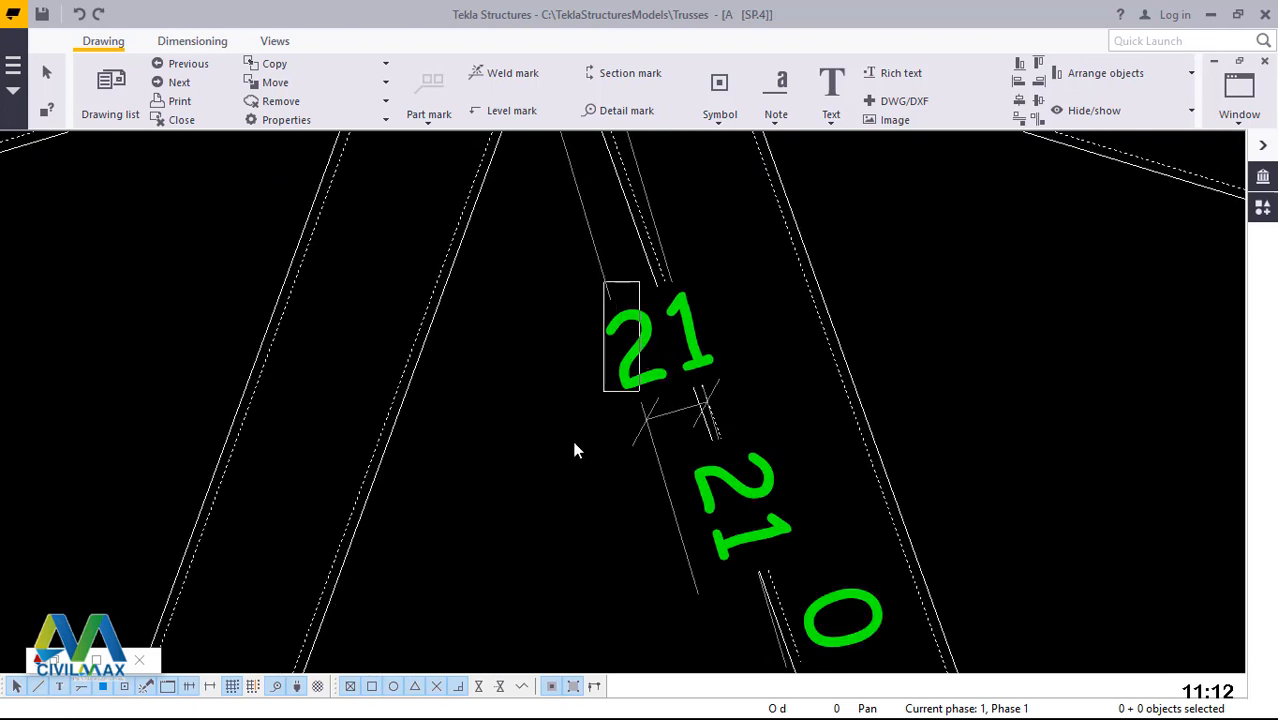
left_click_drag(574, 443, 571, 446)
key("Delete")
scroll(736, 558, "down", 2)
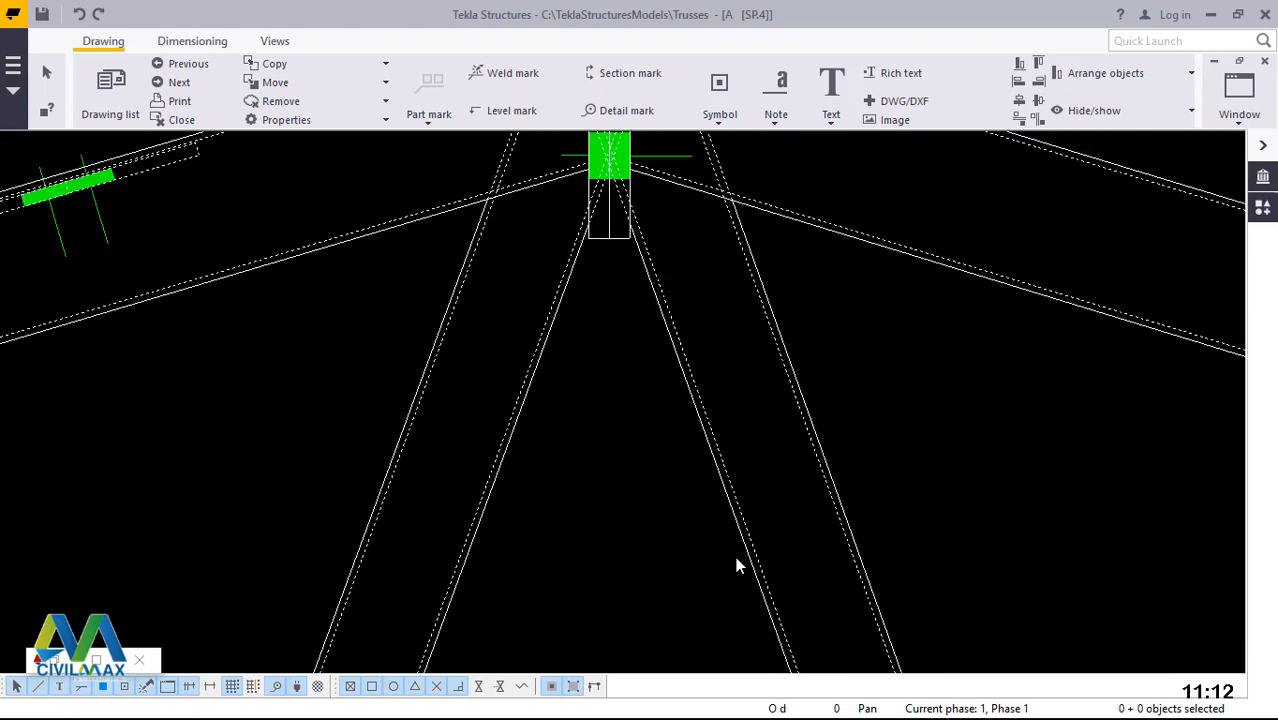
- Delete the slanted 726, 17 and 10 dimension set between the left top chord and the bottom chord
scroll(736, 565, "down", 1)
scroll(736, 565, "down", 5)
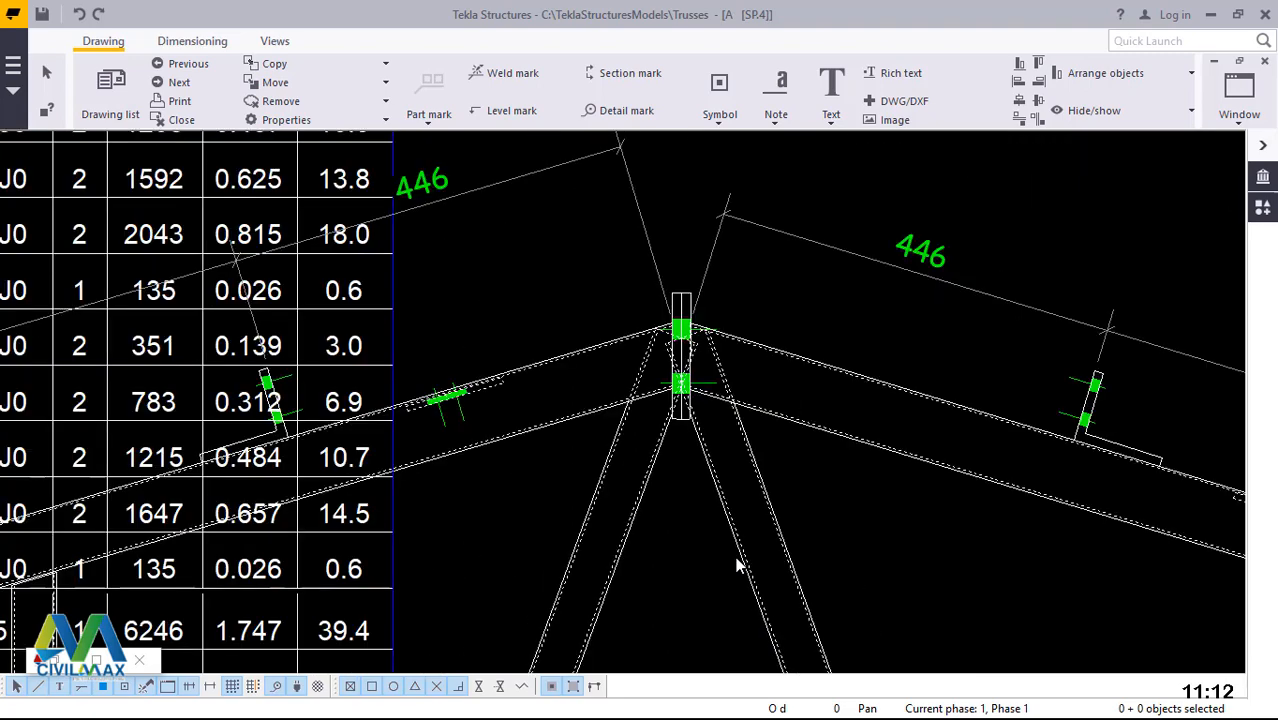
scroll(484, 457, "down", 3)
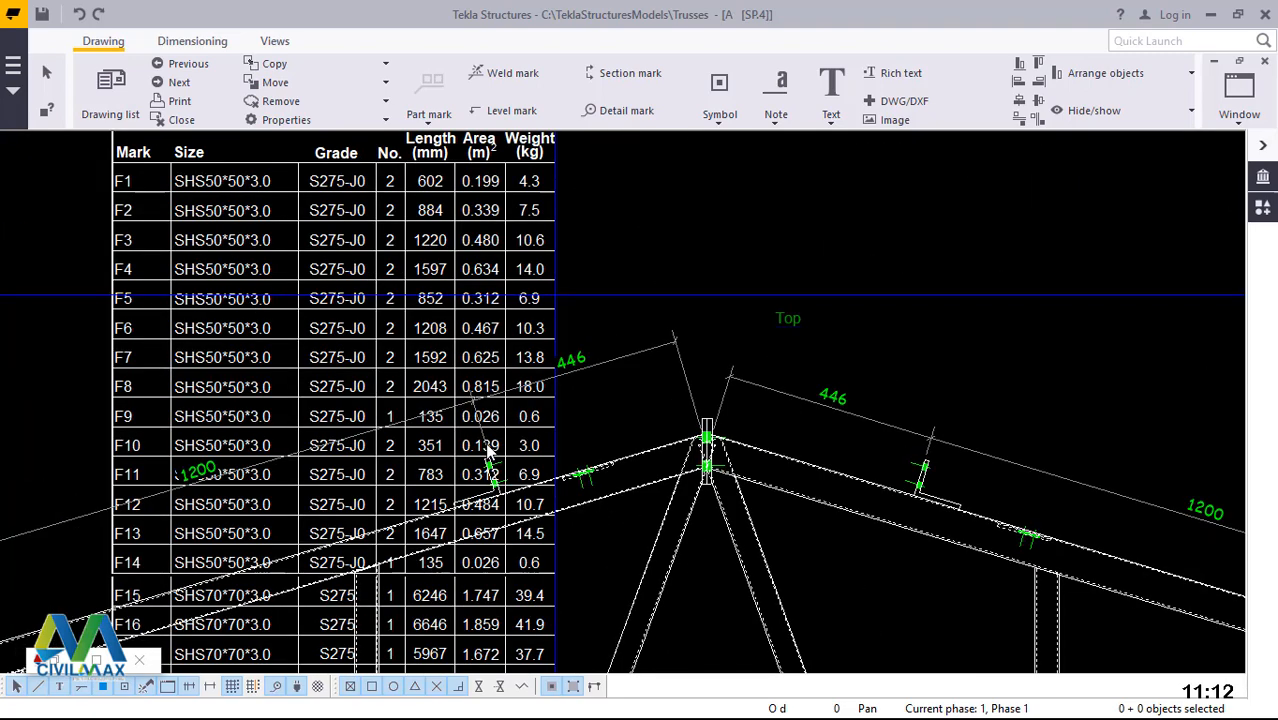
scroll(489, 453, "down", 3)
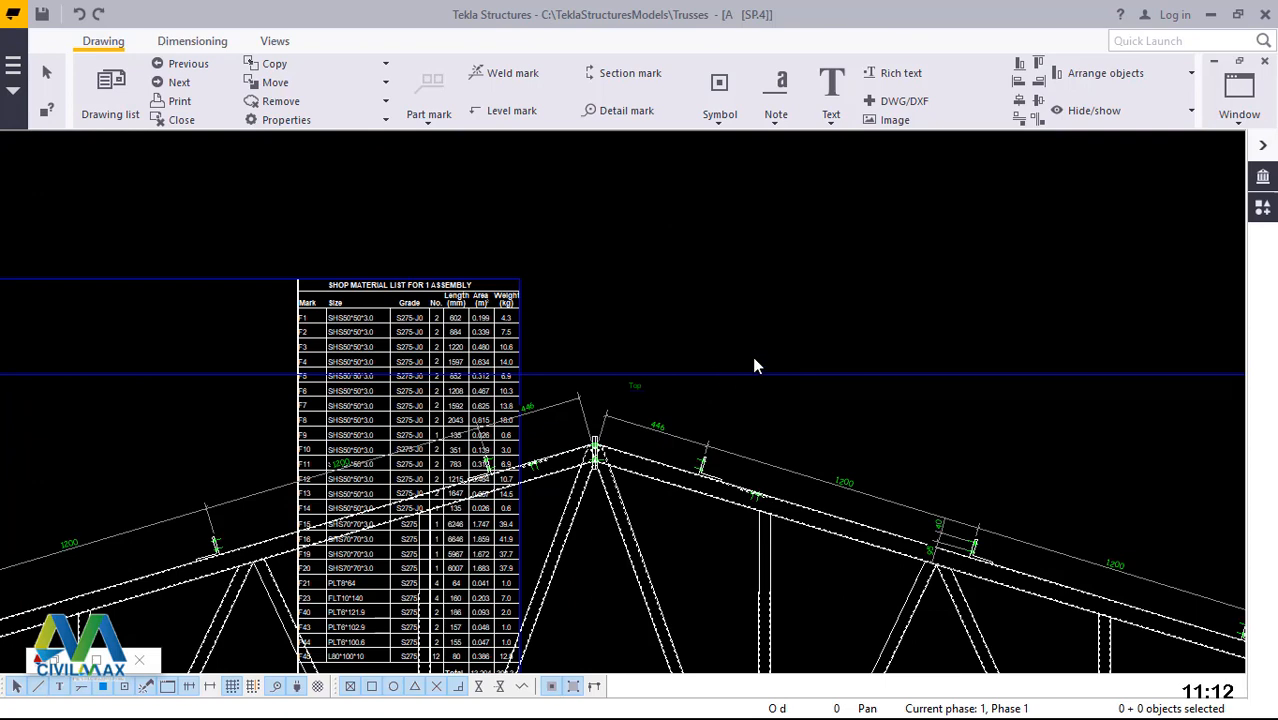
scroll(755, 366, "down", 3)
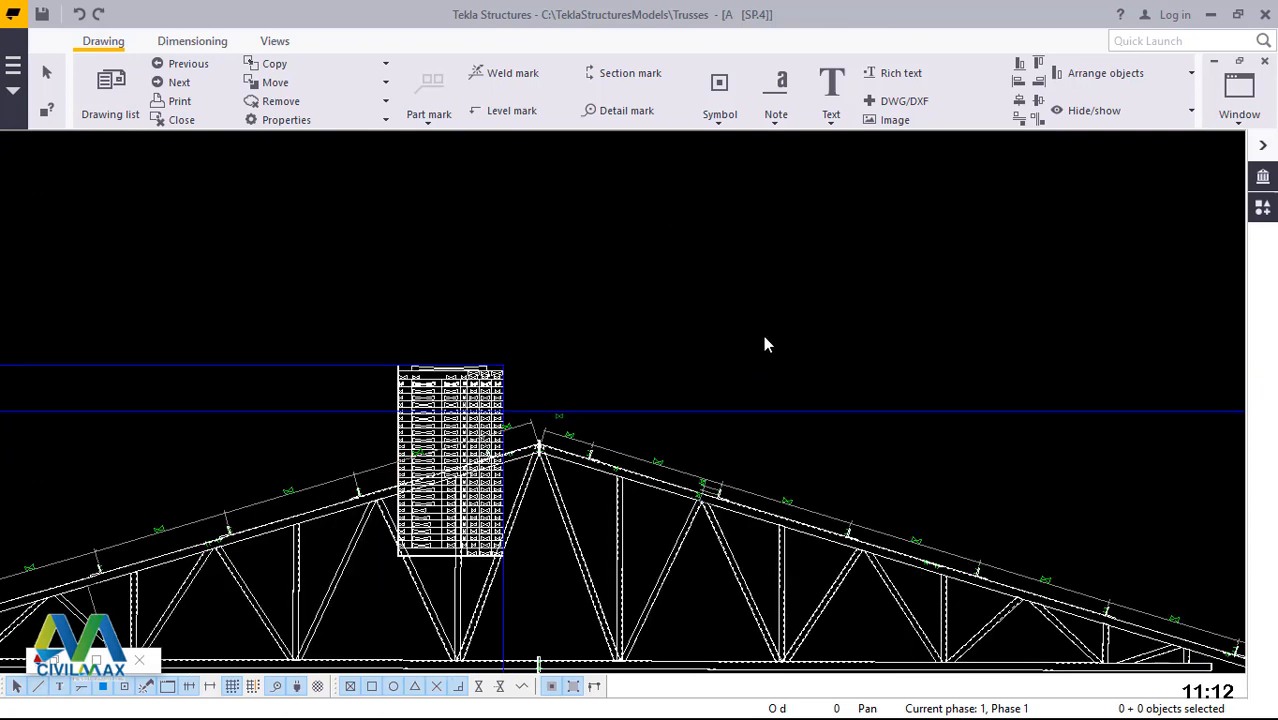
scroll(764, 345, "down", 3)
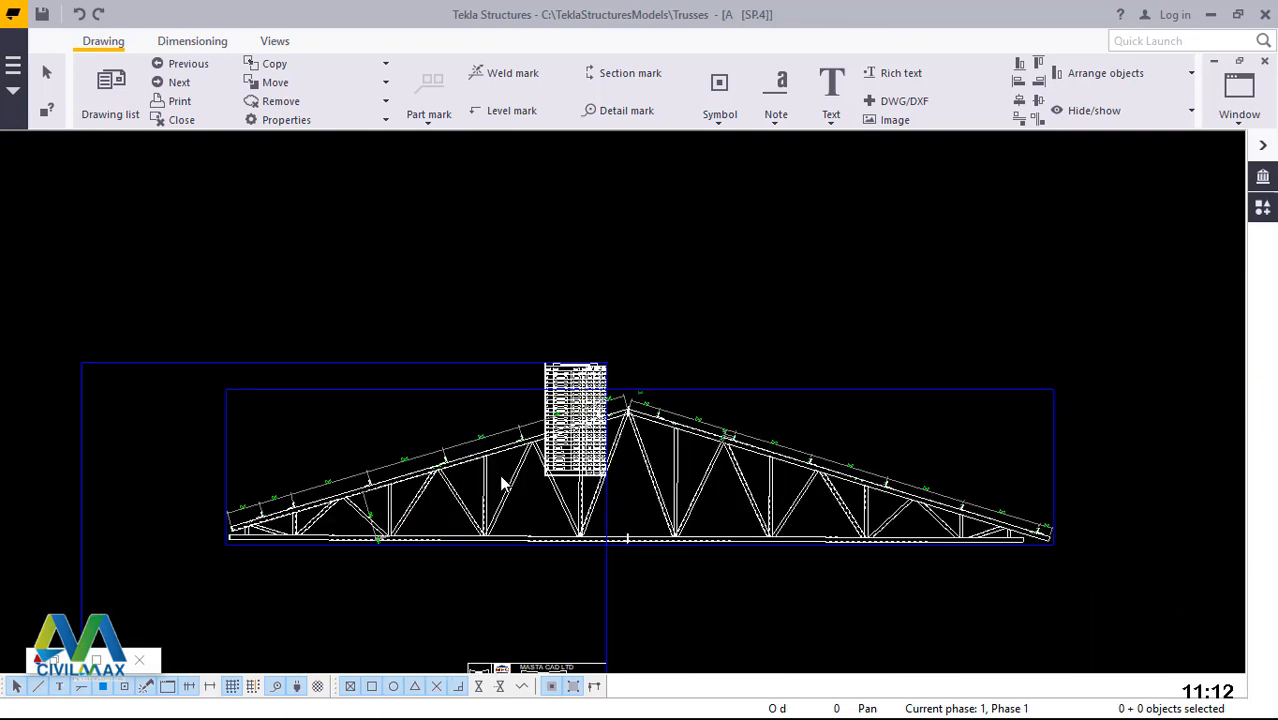
scroll(505, 476, "down", 3)
scroll(536, 460, "down", 1)
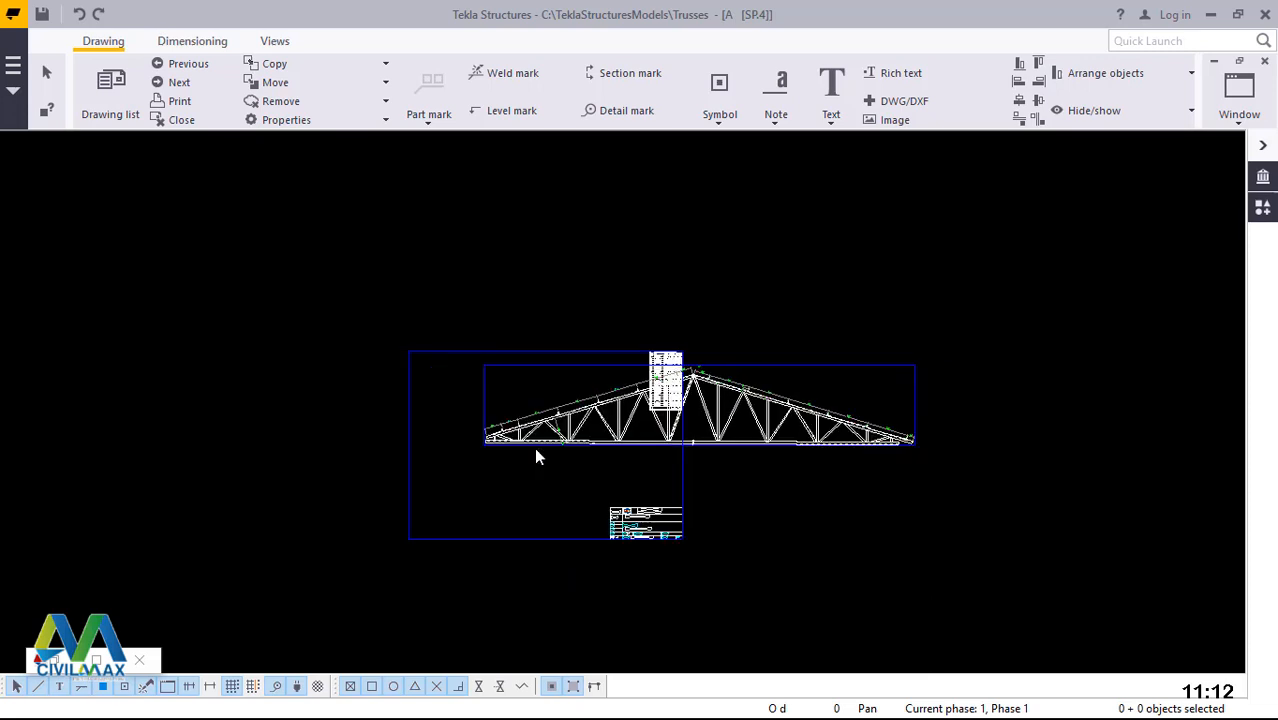
scroll(536, 457, "up", 1)
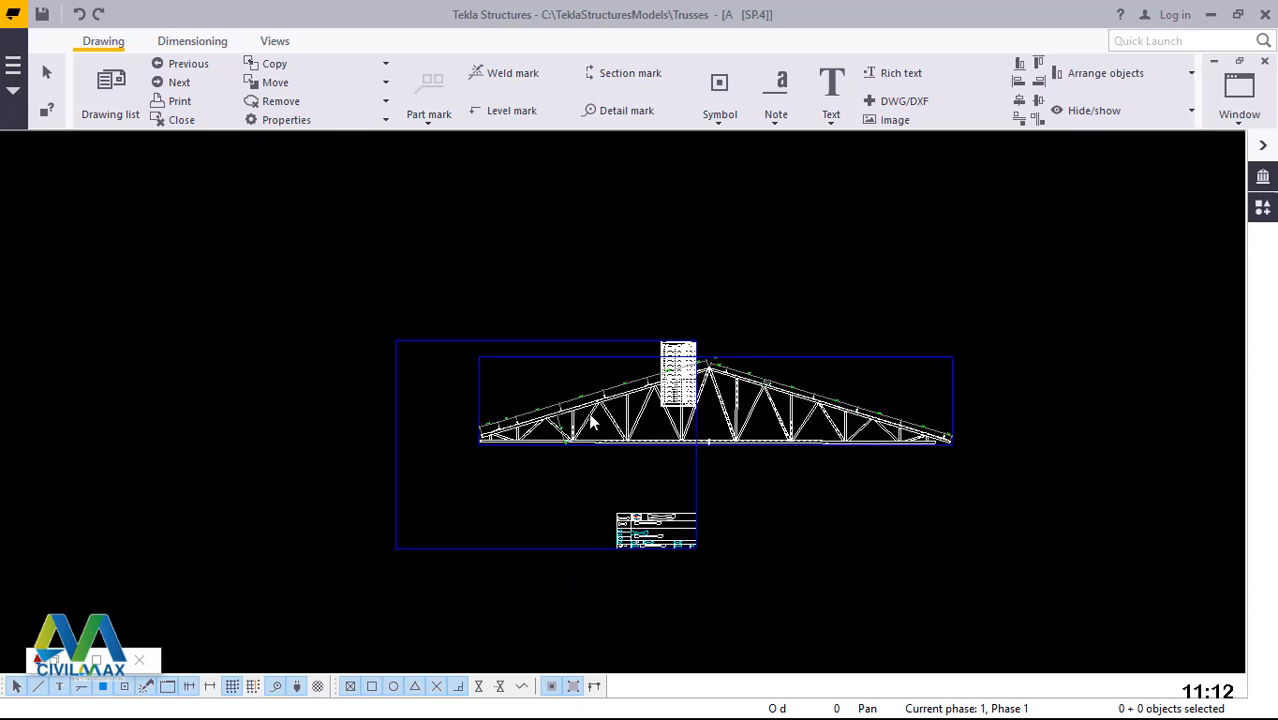
scroll(592, 423, "up", 1)
scroll(592, 423, "up", 3)
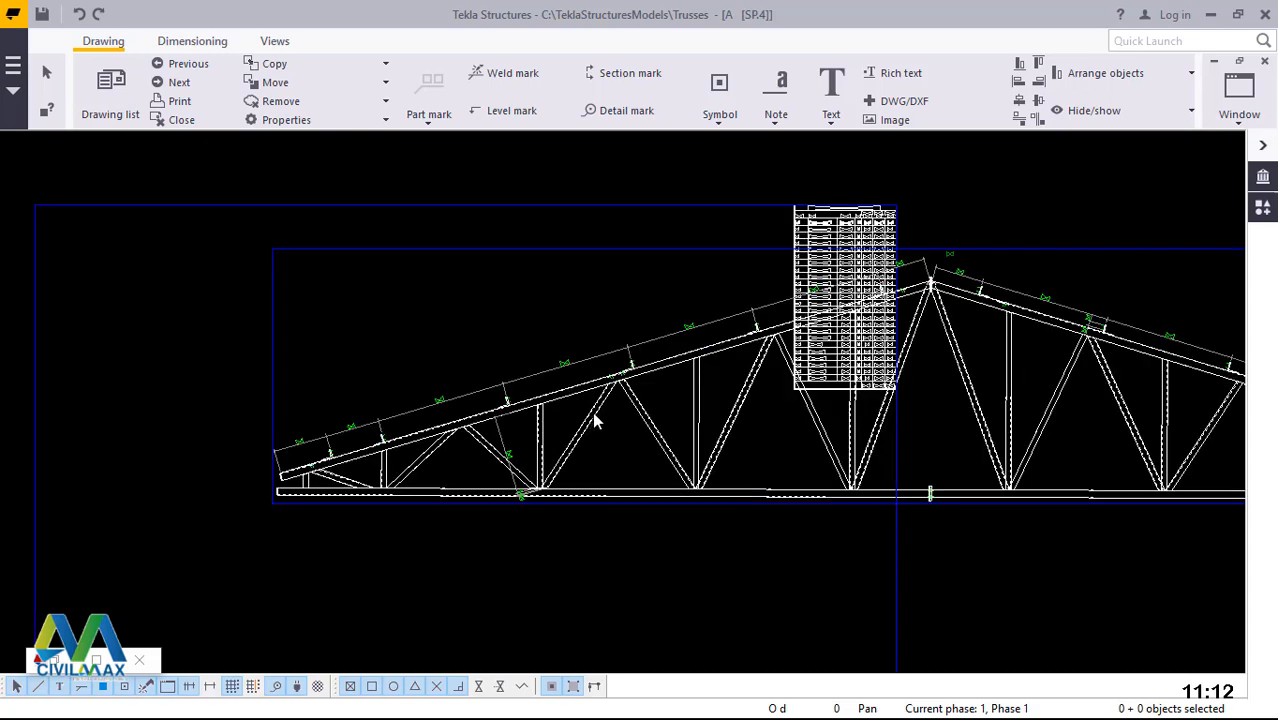
scroll(312, 418, "up", 3)
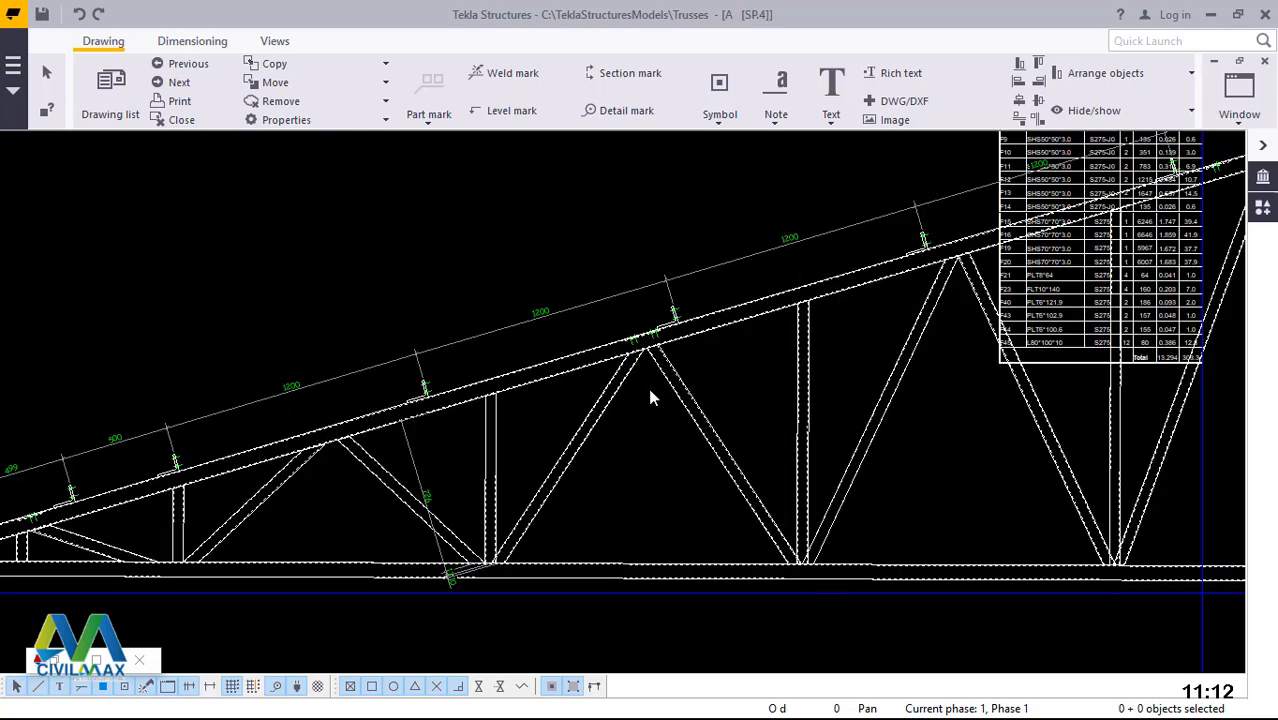
scroll(601, 438, "down", 1)
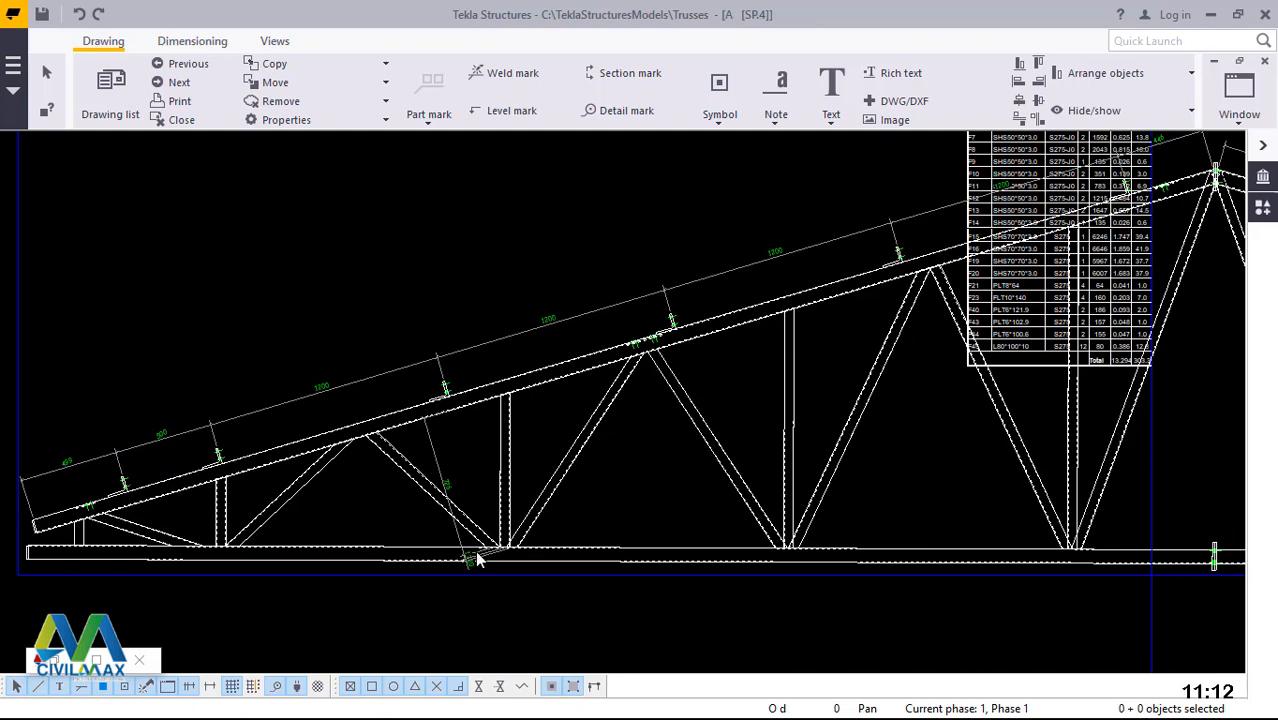
scroll(480, 556, "down", 2)
scroll(480, 557, "up", 4)
scroll(450, 515, "up", 5)
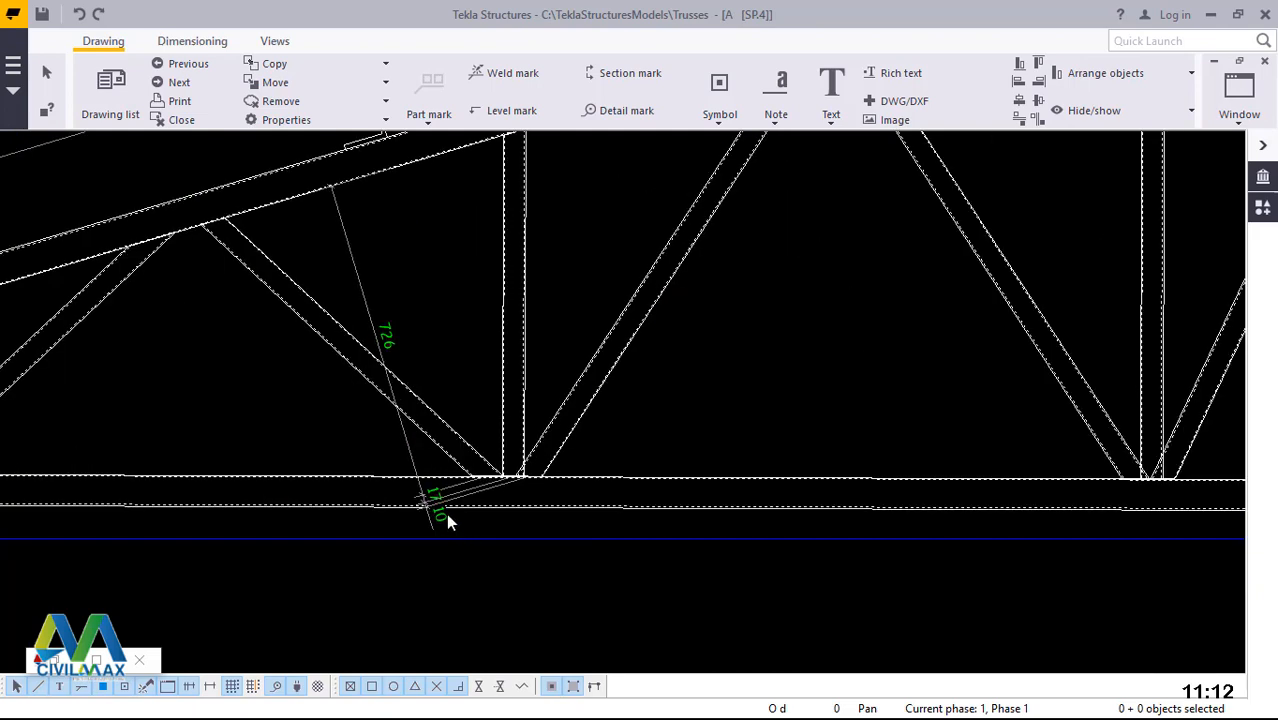
left_click_drag(554, 464, 459, 427)
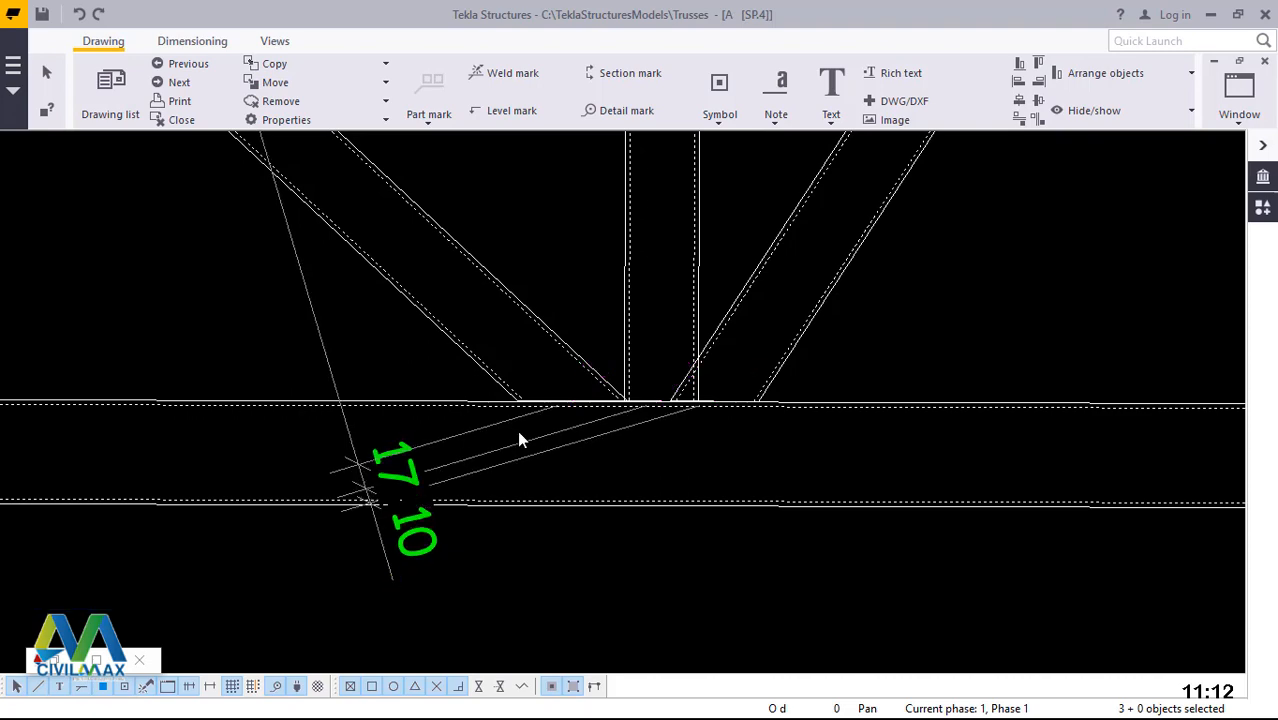
key("Delete")
- Set the truss front view's scale to 1/16 in its view properties and apply the change
scroll(450, 505, "down", 3)
scroll(434, 521, "down", 4)
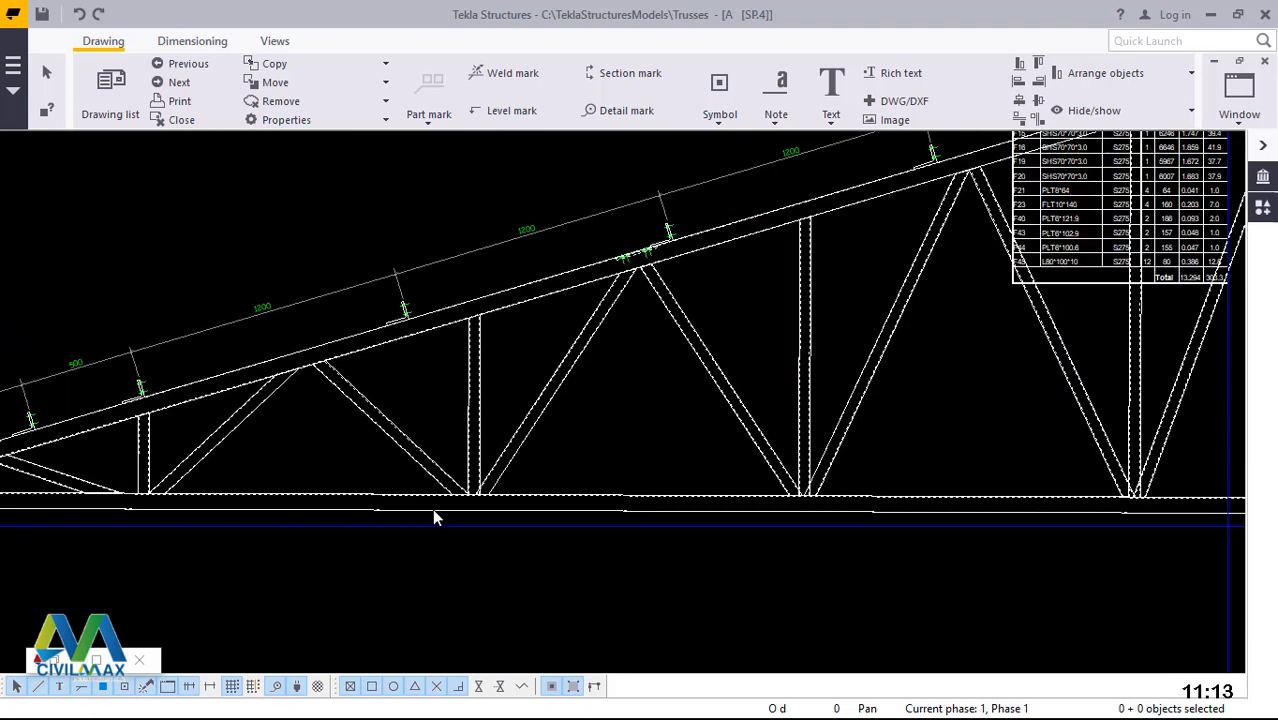
scroll(434, 517, "down", 2)
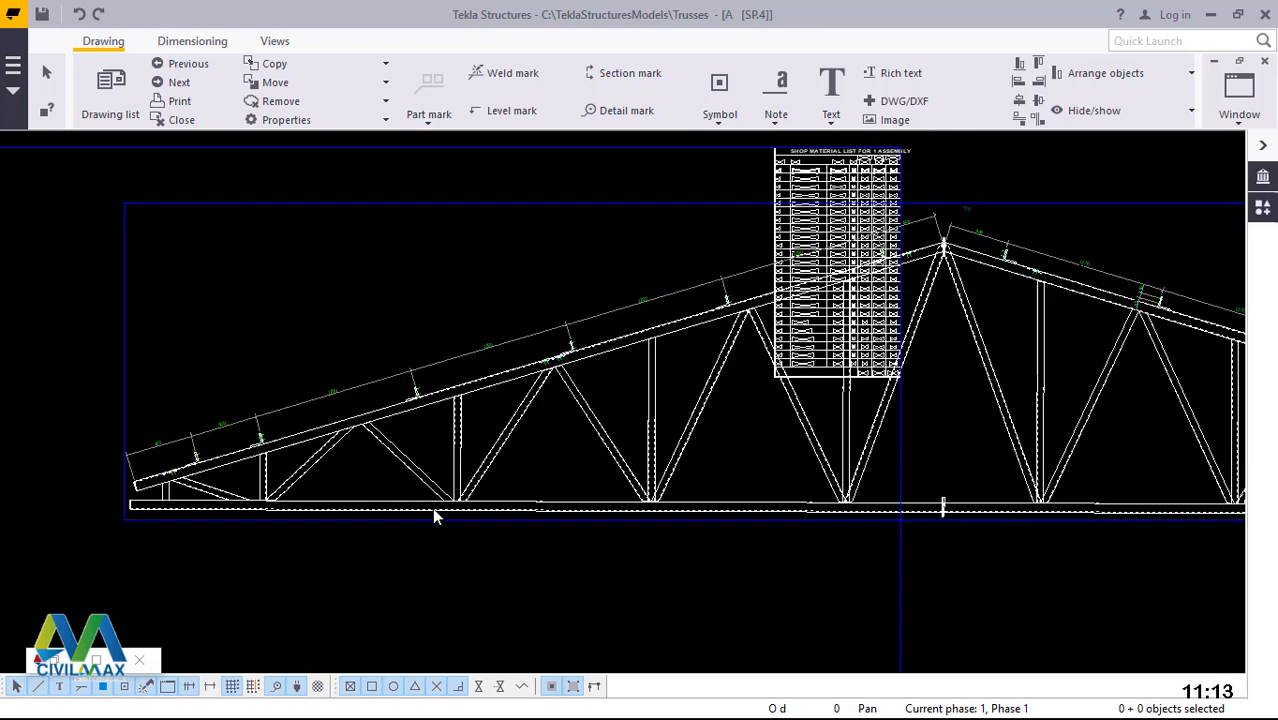
scroll(434, 515, "down", 2)
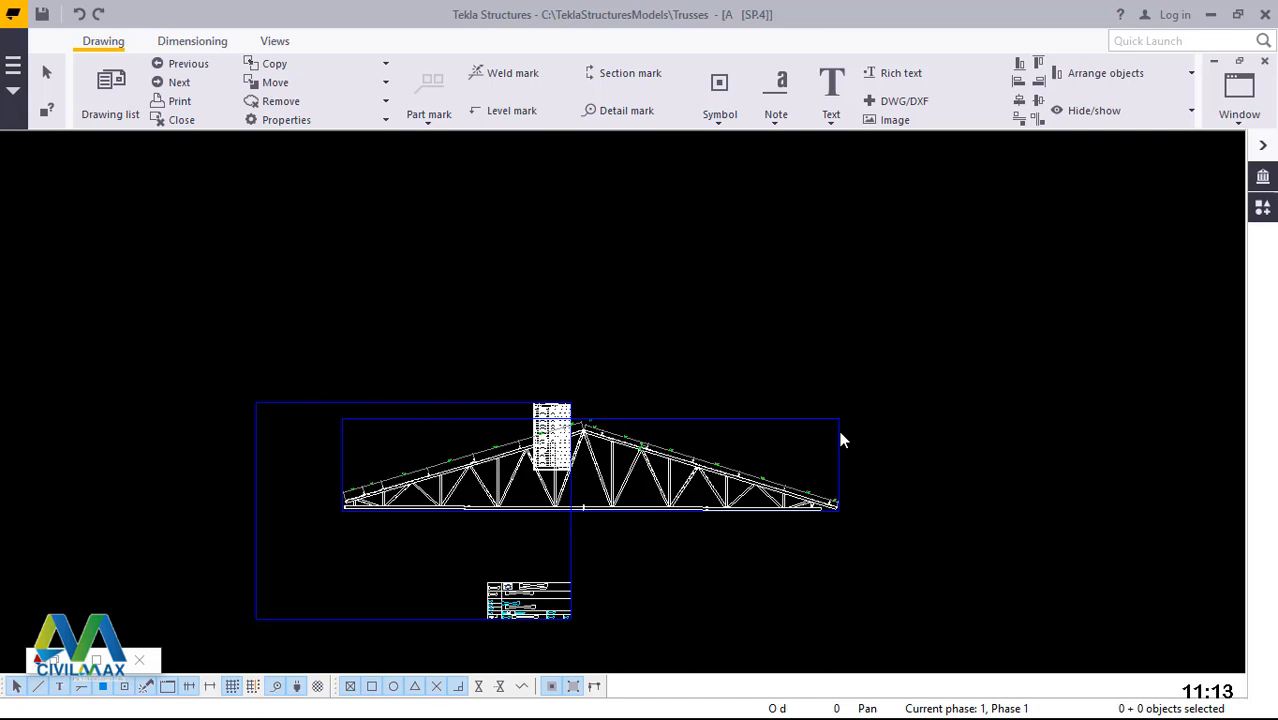
left_click(840, 440)
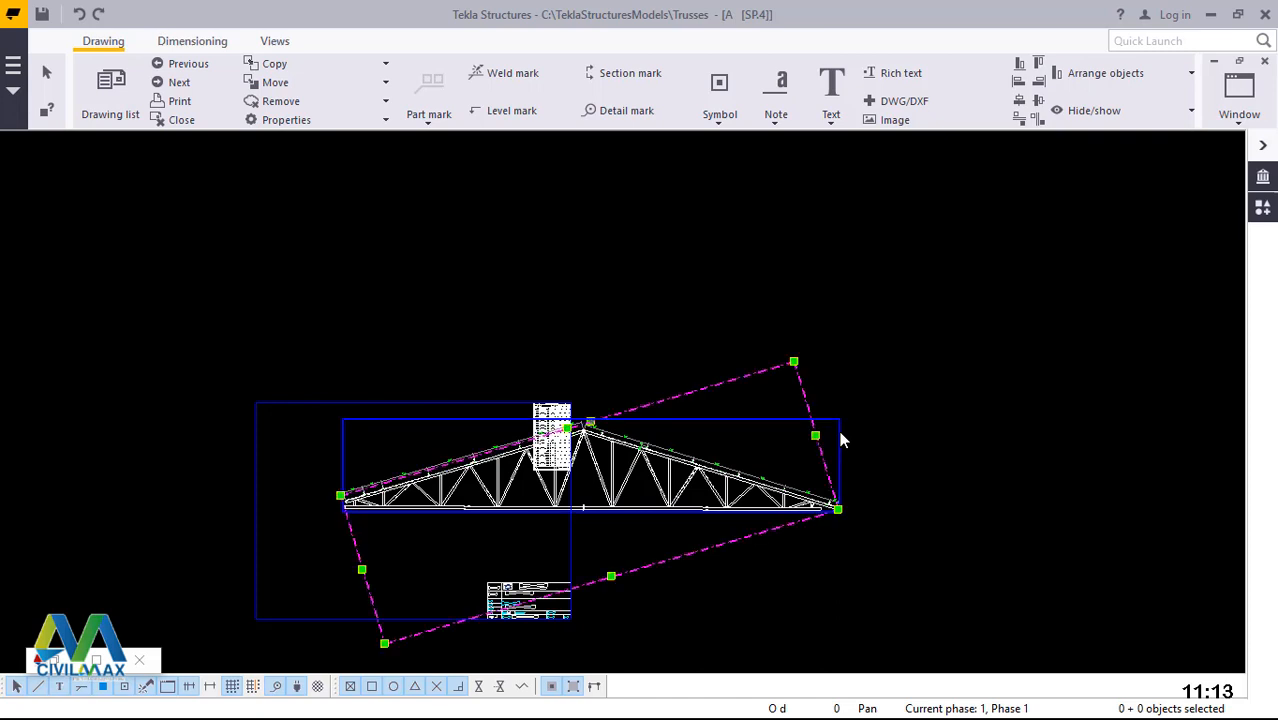
double_click(840, 440)
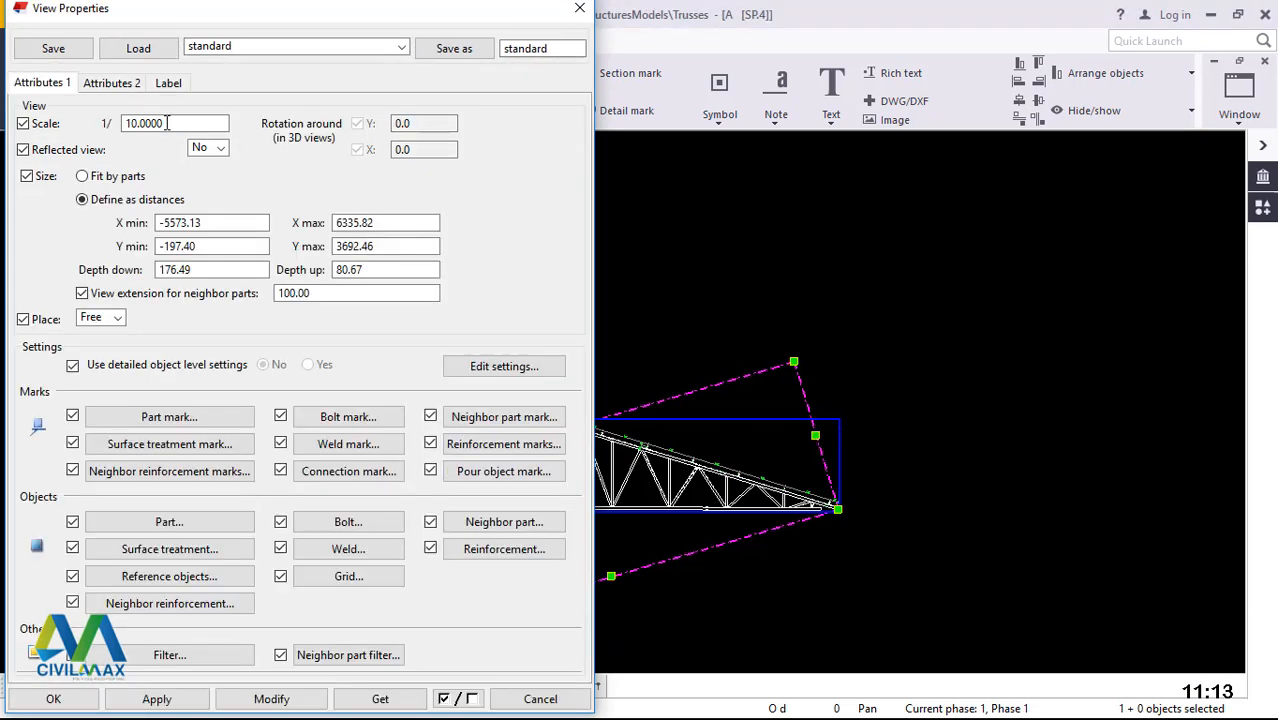
left_click_drag(167, 123, 129, 123)
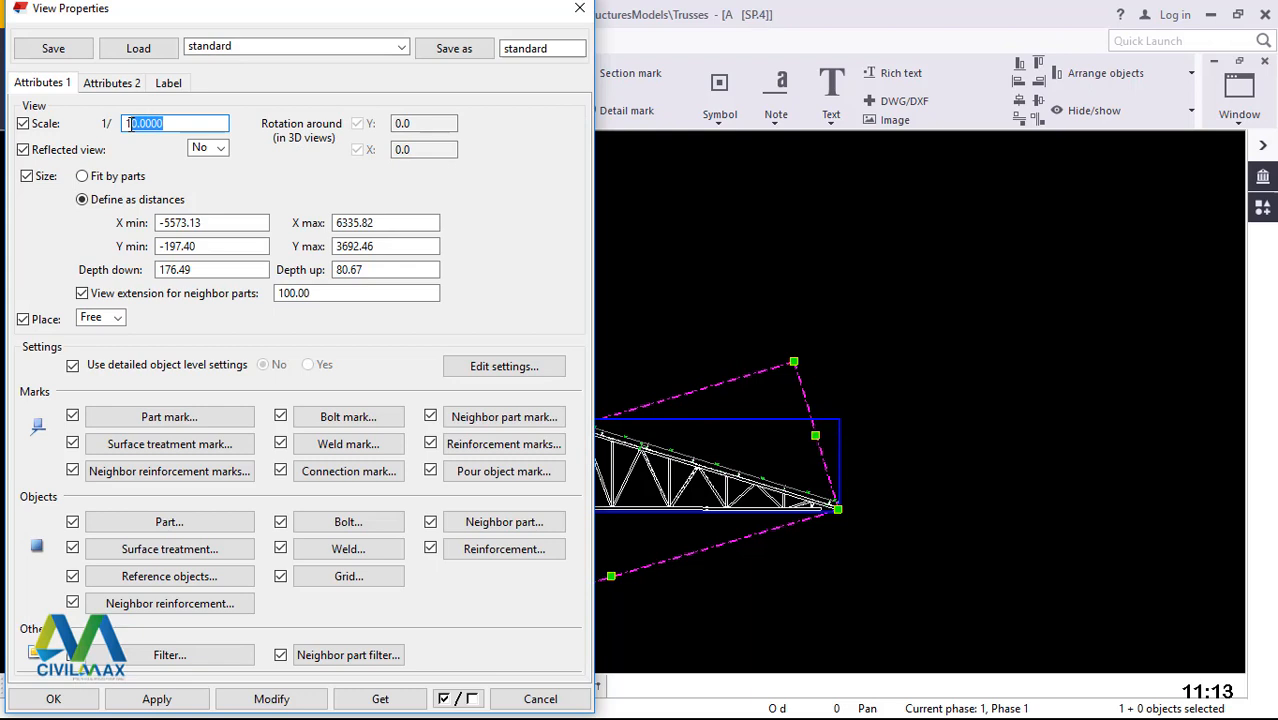
type("16")
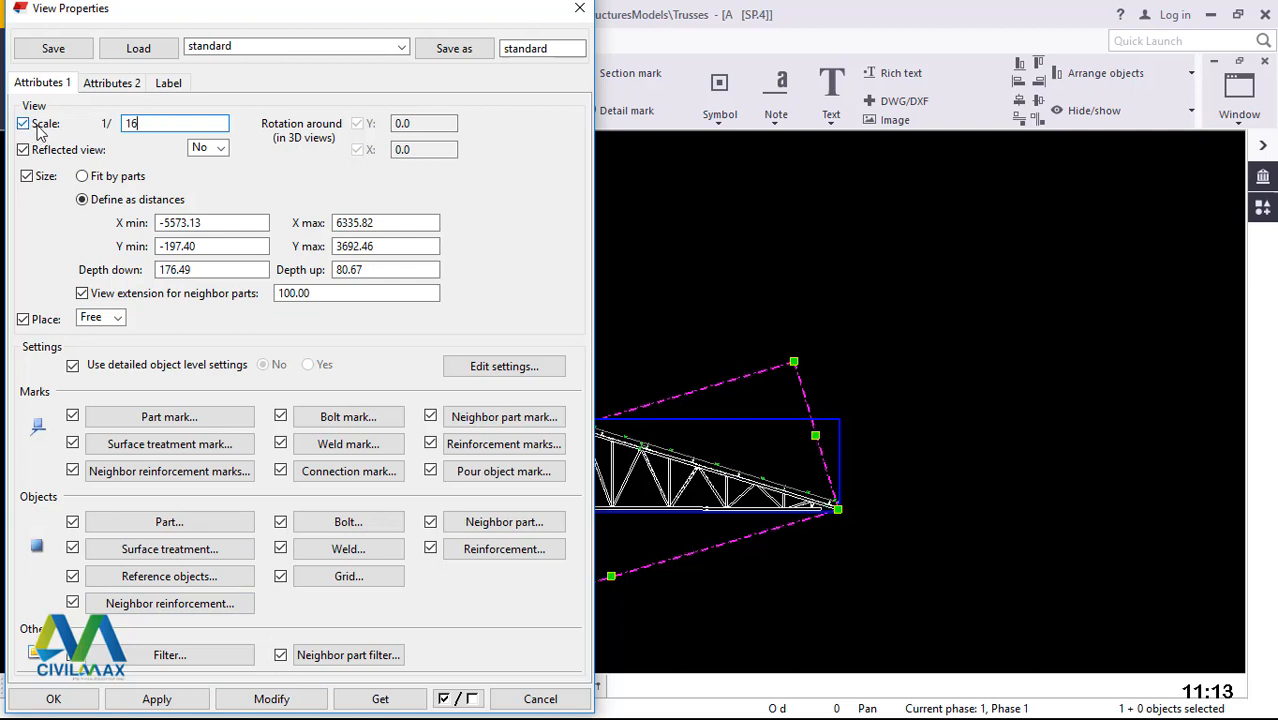
left_click(271, 699)
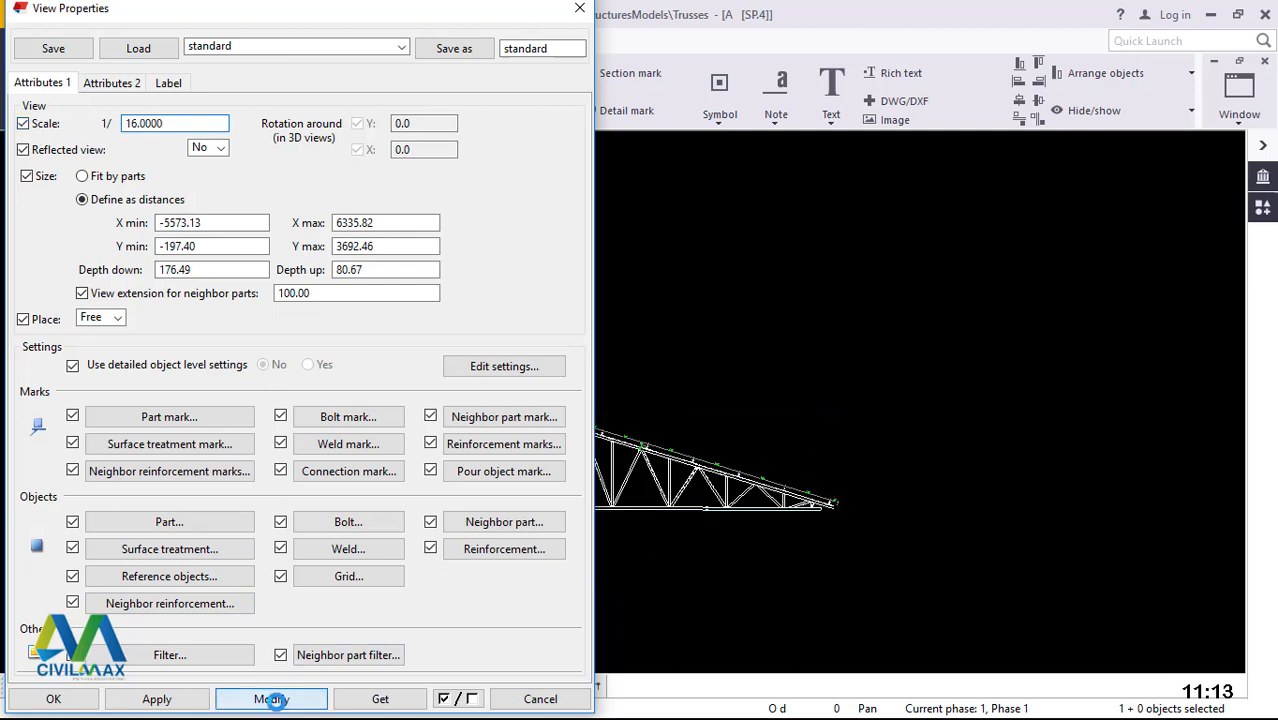
left_click(176, 699)
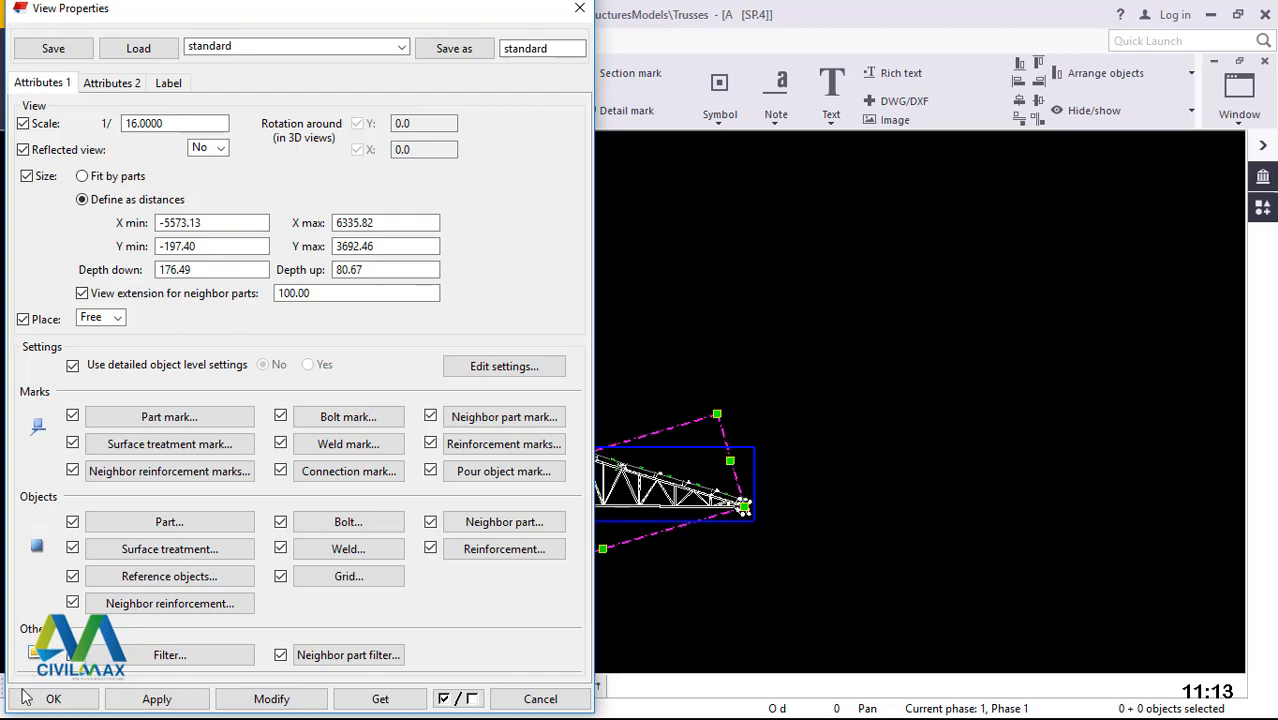
left_click(53, 699)
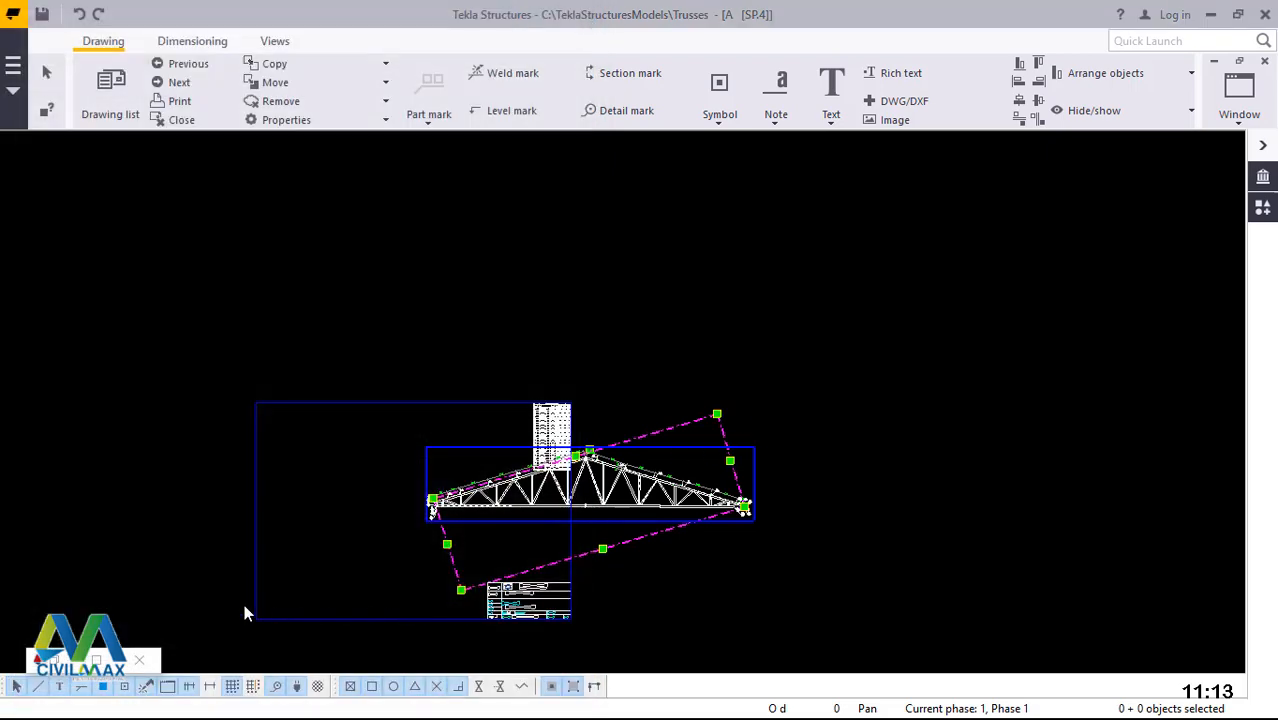
- Move the truss front view into the drawing sheet frame, between the material list and the title block
scroll(233, 606, "up", 1)
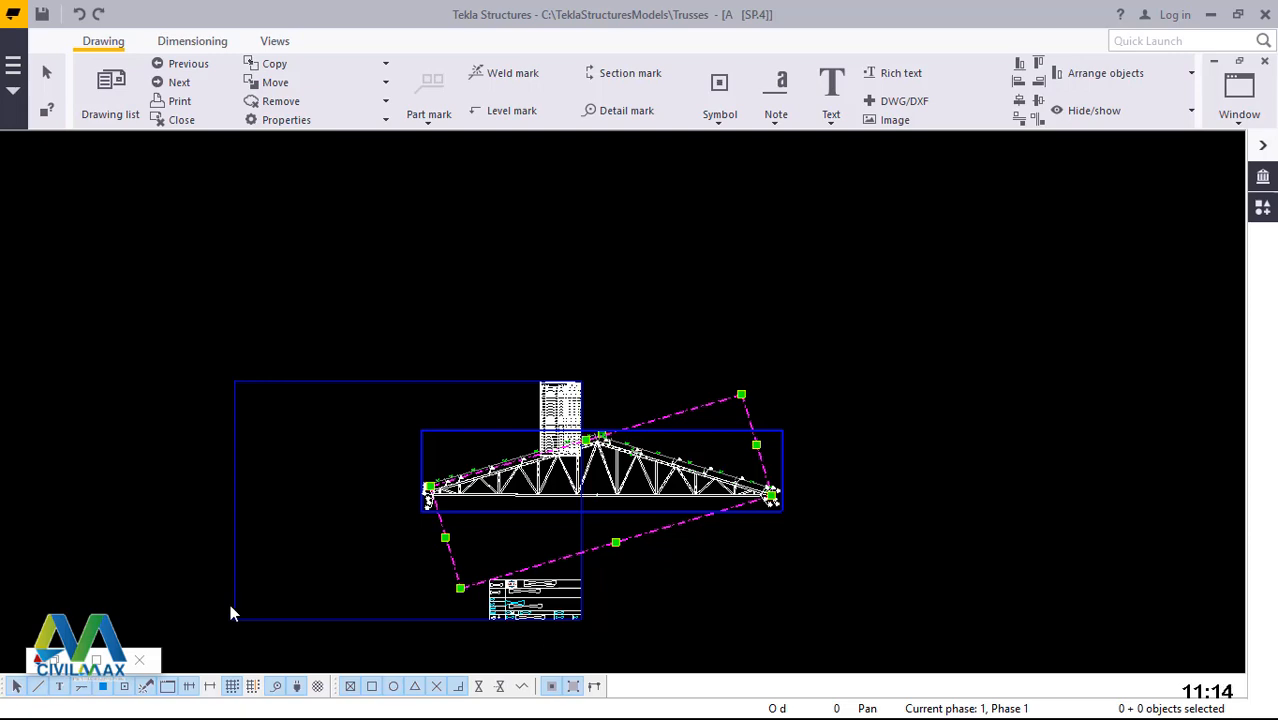
scroll(242, 585, "up", 5)
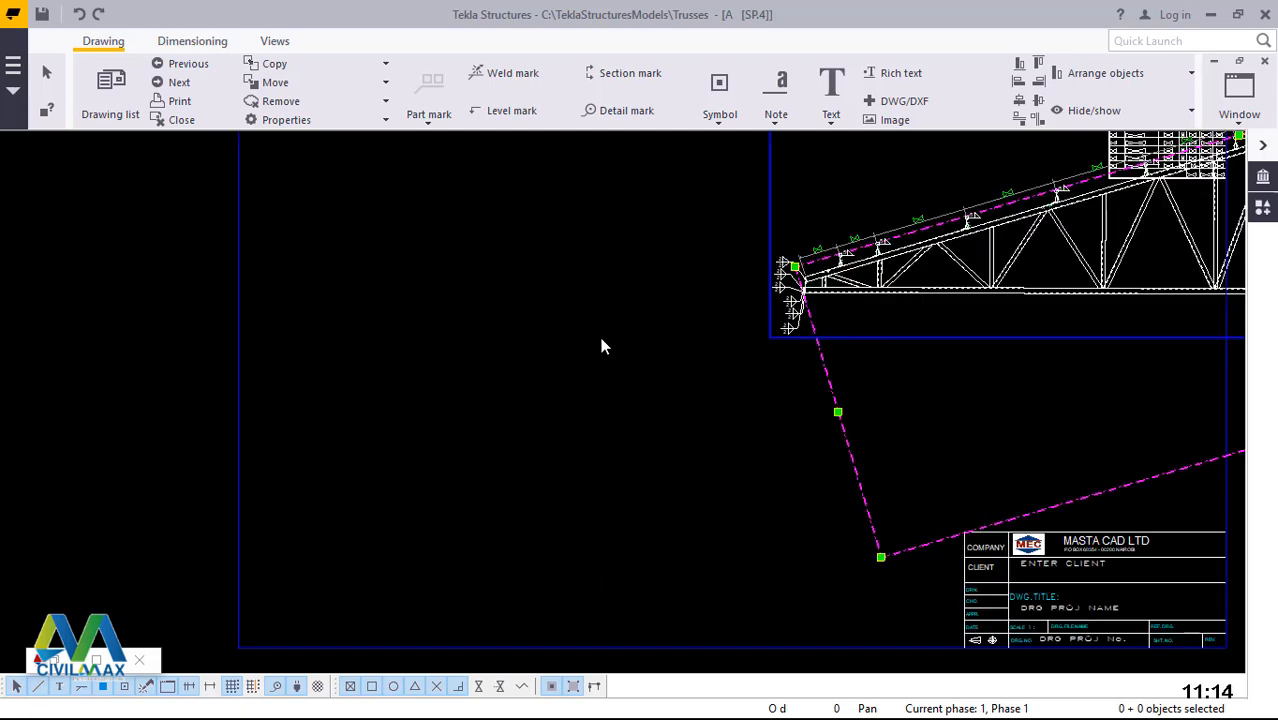
scroll(559, 360, "down", 2)
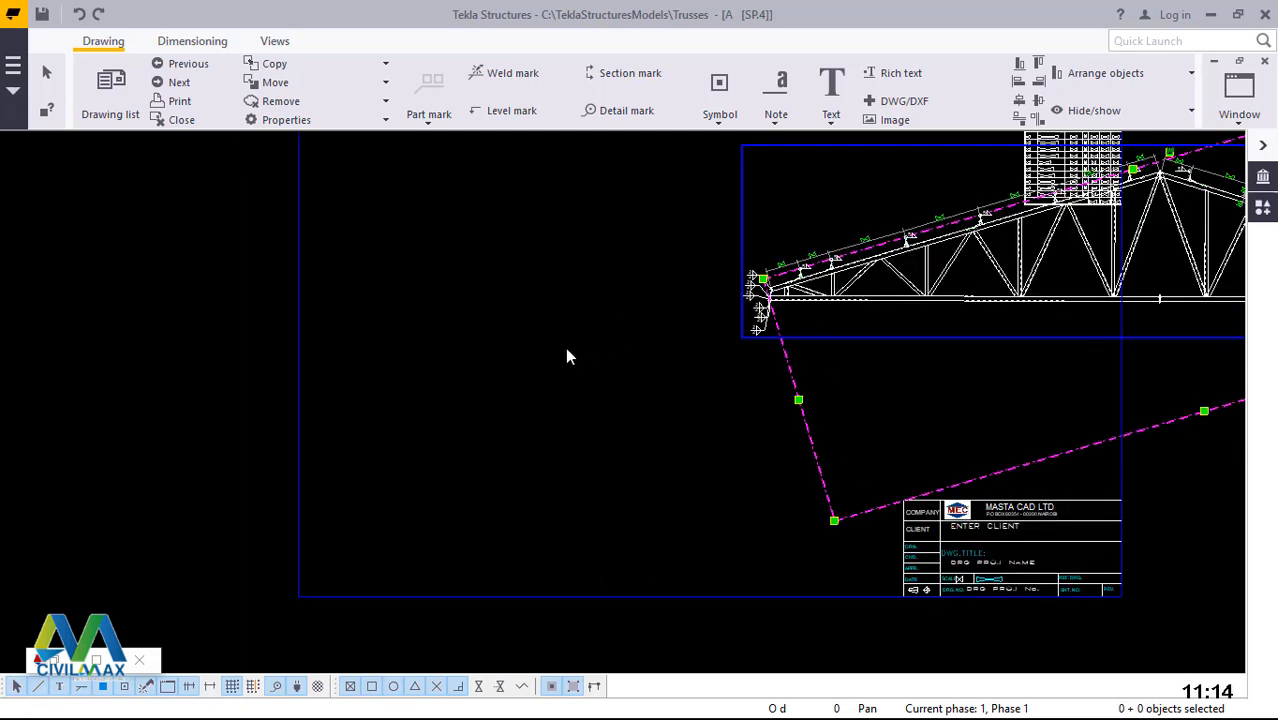
scroll(601, 337, "down", 2)
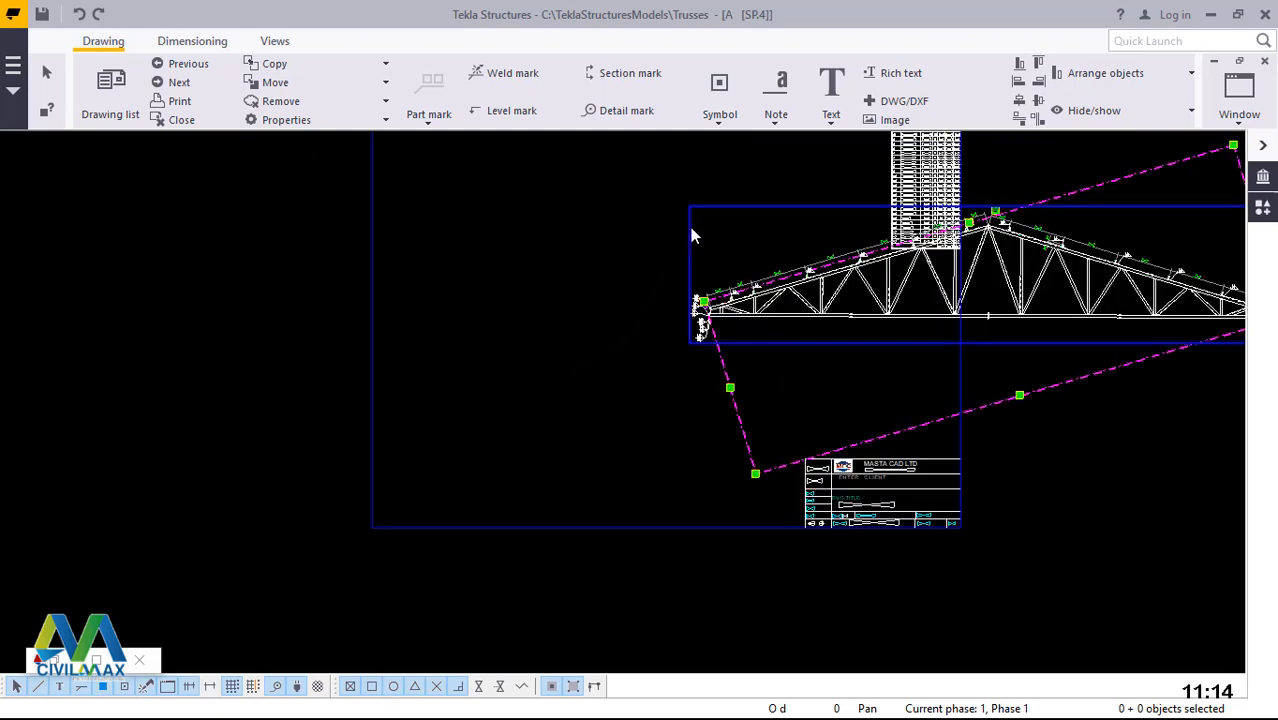
scroll(697, 235, "down", 2)
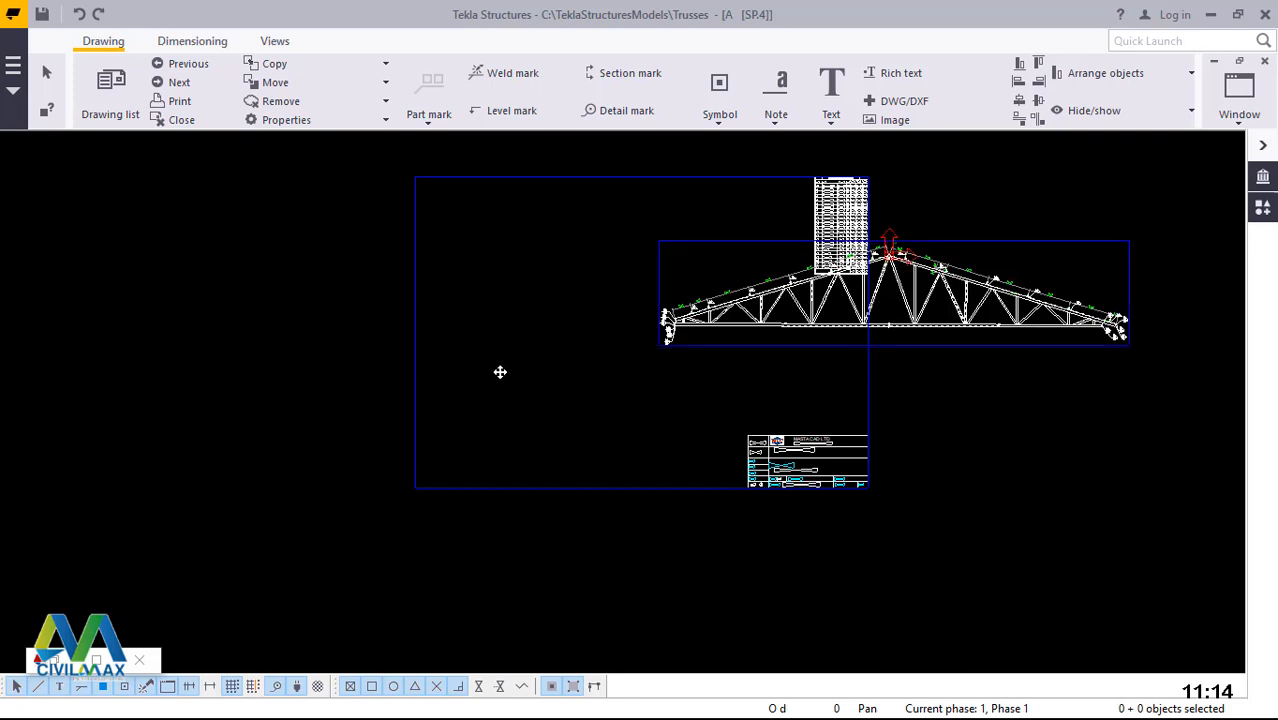
mouse_move(493, 381)
left_mouse_down()
mouse_move(448, 339)
mouse_move(431, 248)
mouse_move(417, 281)
mouse_move(393, 285)
mouse_move(404, 277)
left_mouse_up()
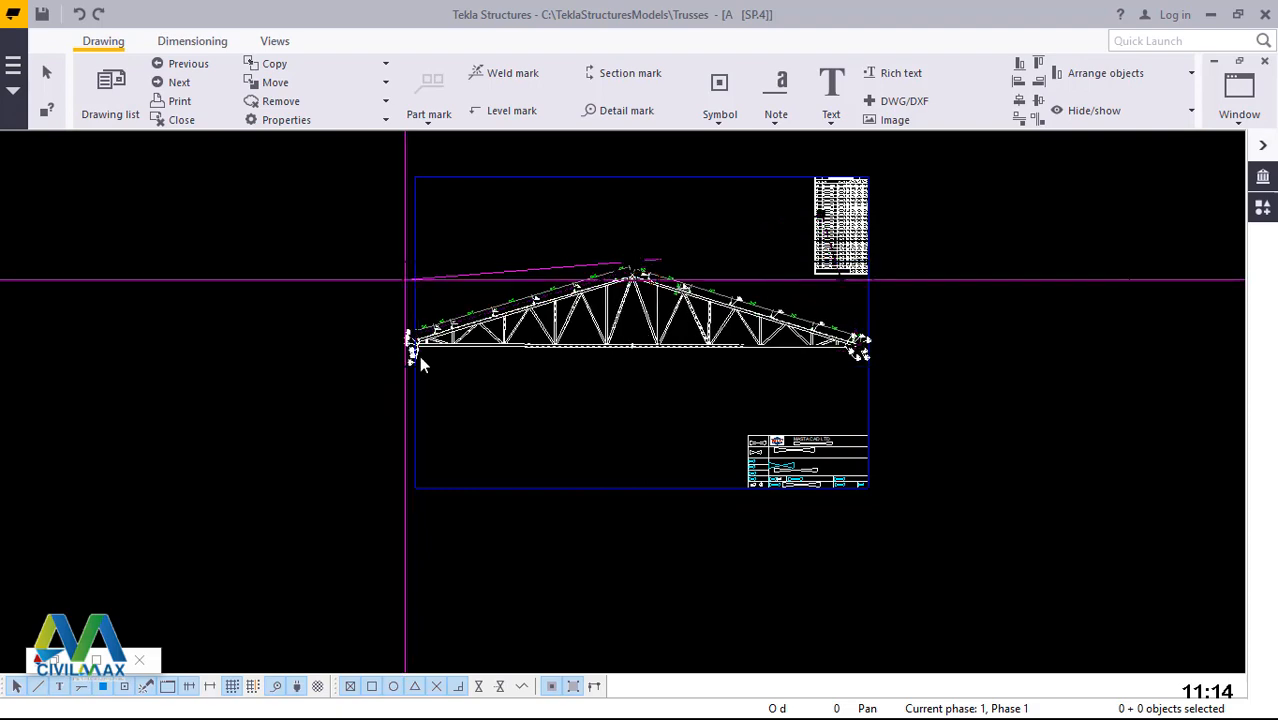
scroll(412, 340, "up", 6)
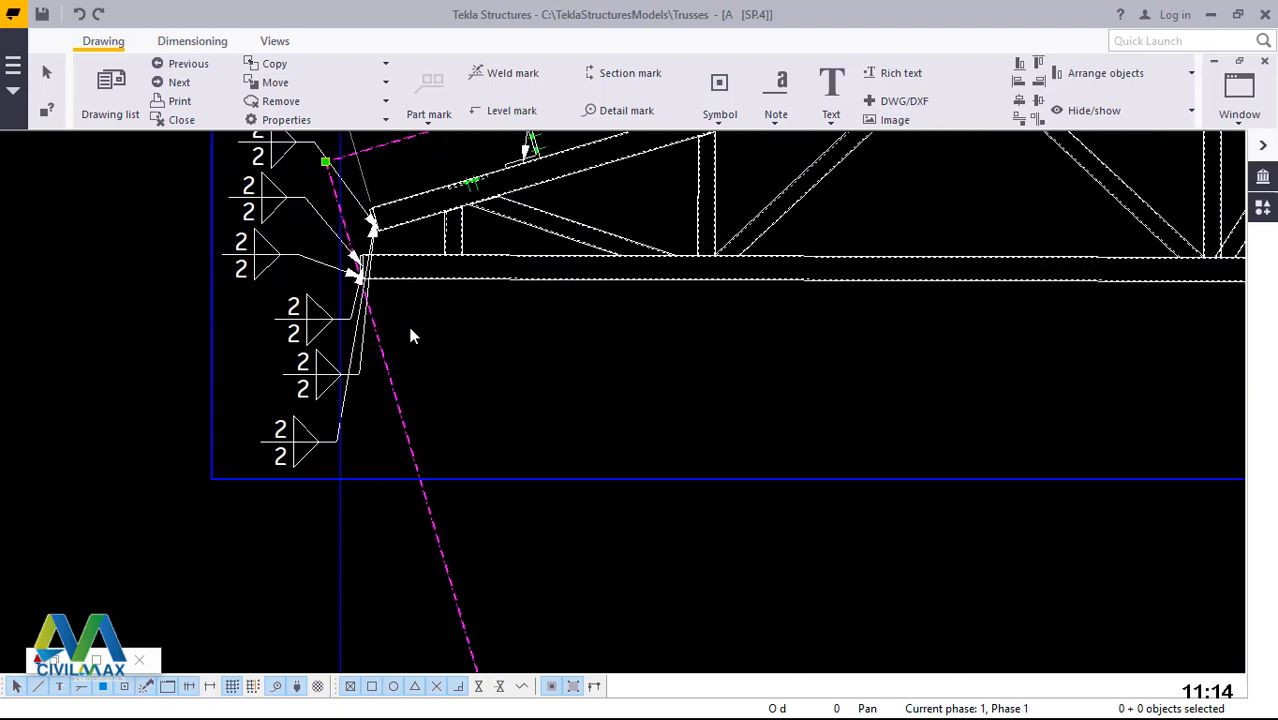
- Delete the three lower 2/2 weld marks at the truss's left end
scroll(400, 414, "down", 4)
scroll(362, 290, "up", 2)
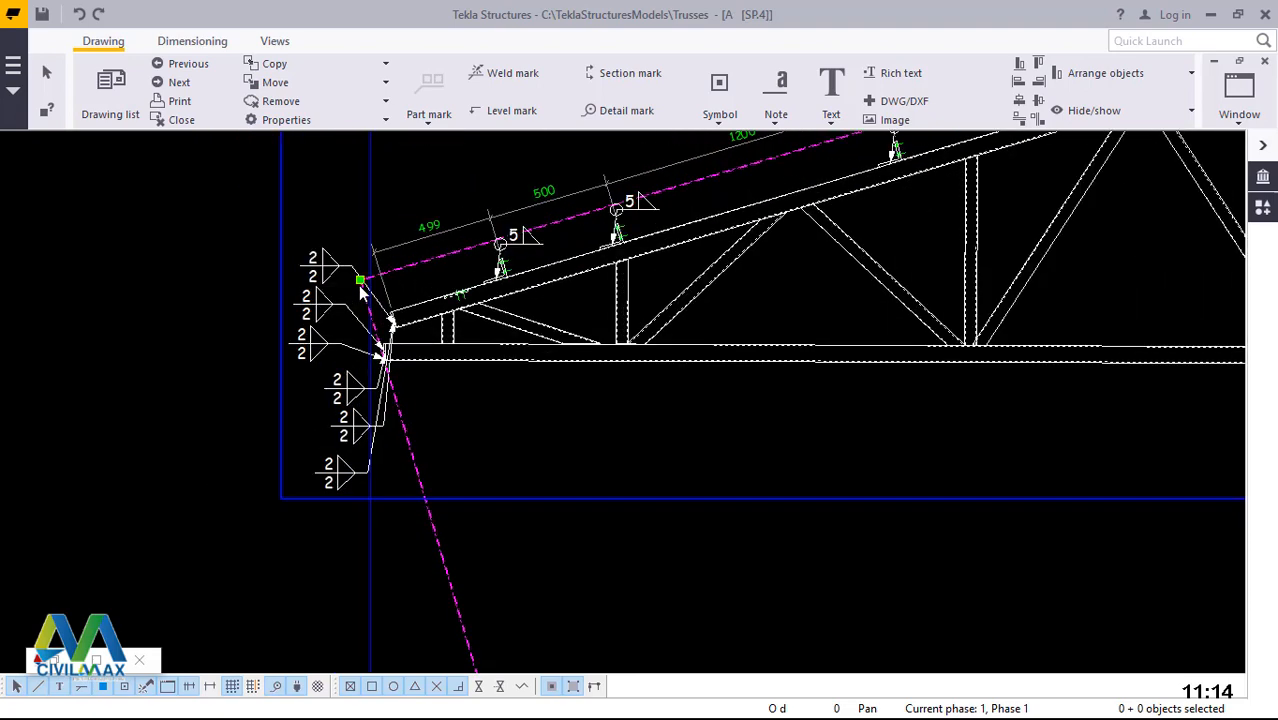
scroll(362, 290, "up", 1)
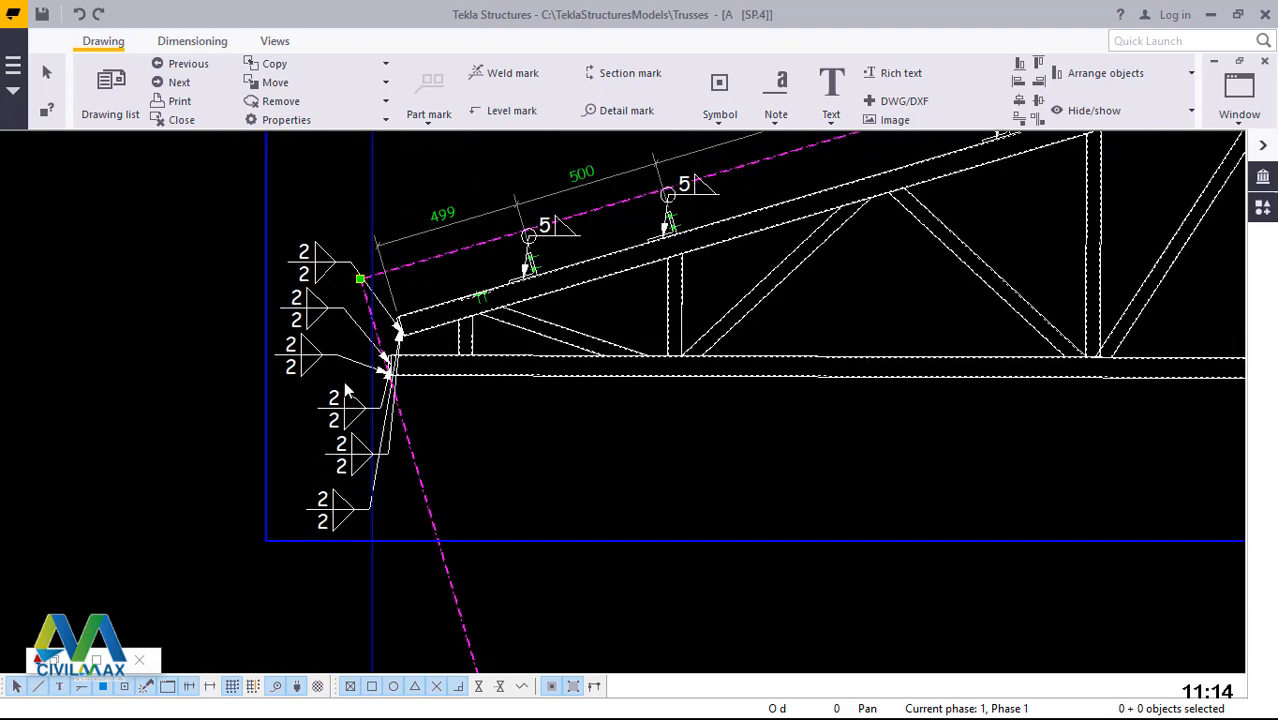
left_click_drag(301, 497, 294, 517)
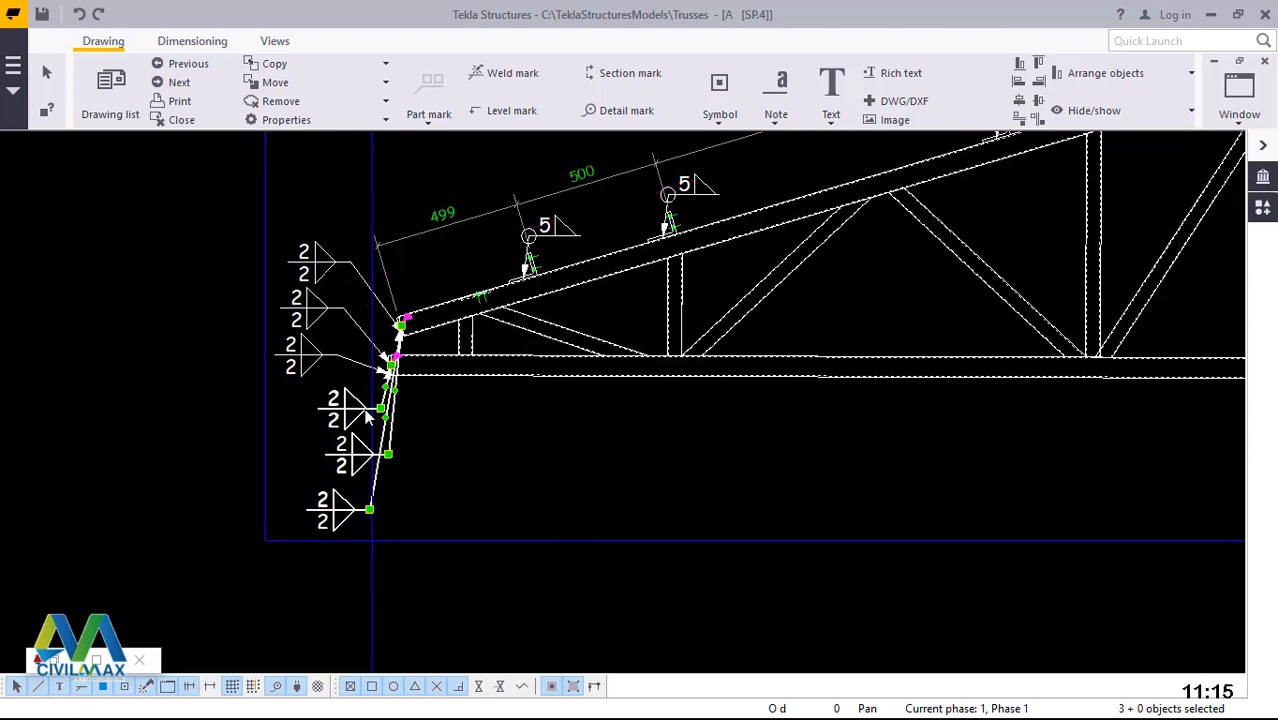
key("Delete")
- Move the bottom chord's lower 2/2 weld mark beneath the chord's left end and the top chord's 2/2 mark above its left end
scroll(352, 318, "up", 2)
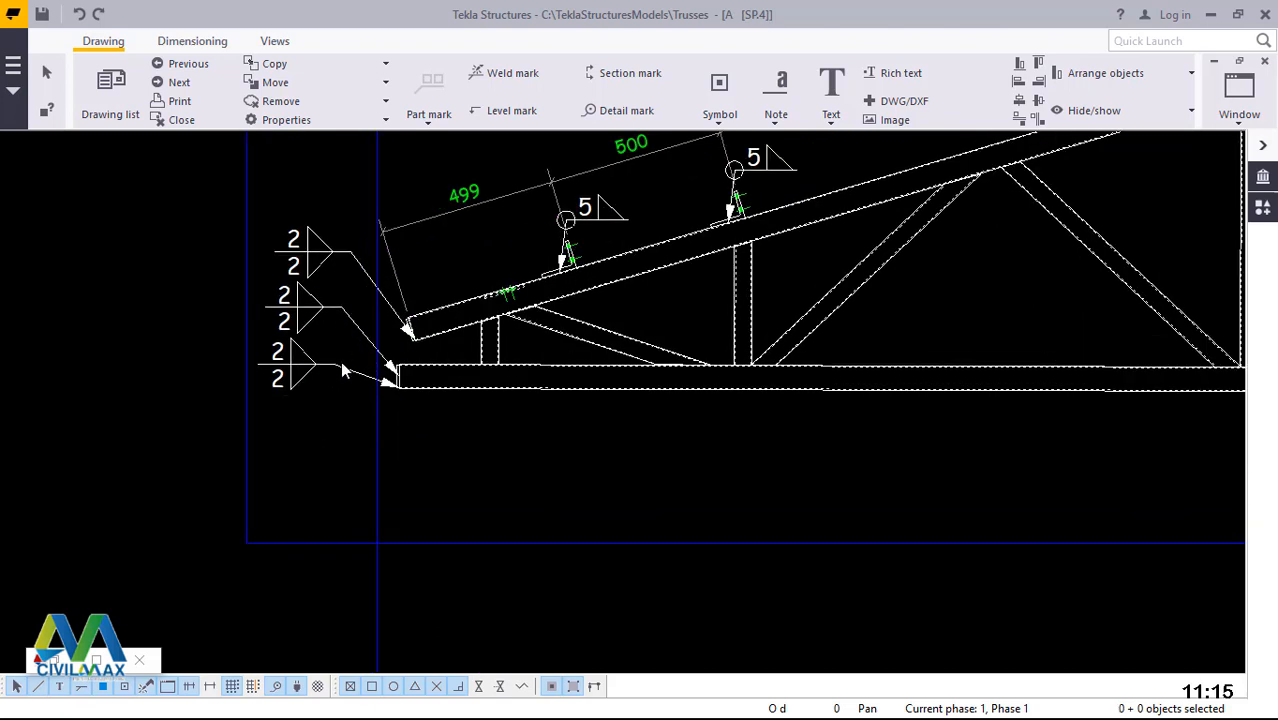
left_click_drag(313, 378, 454, 490)
left_click(518, 443)
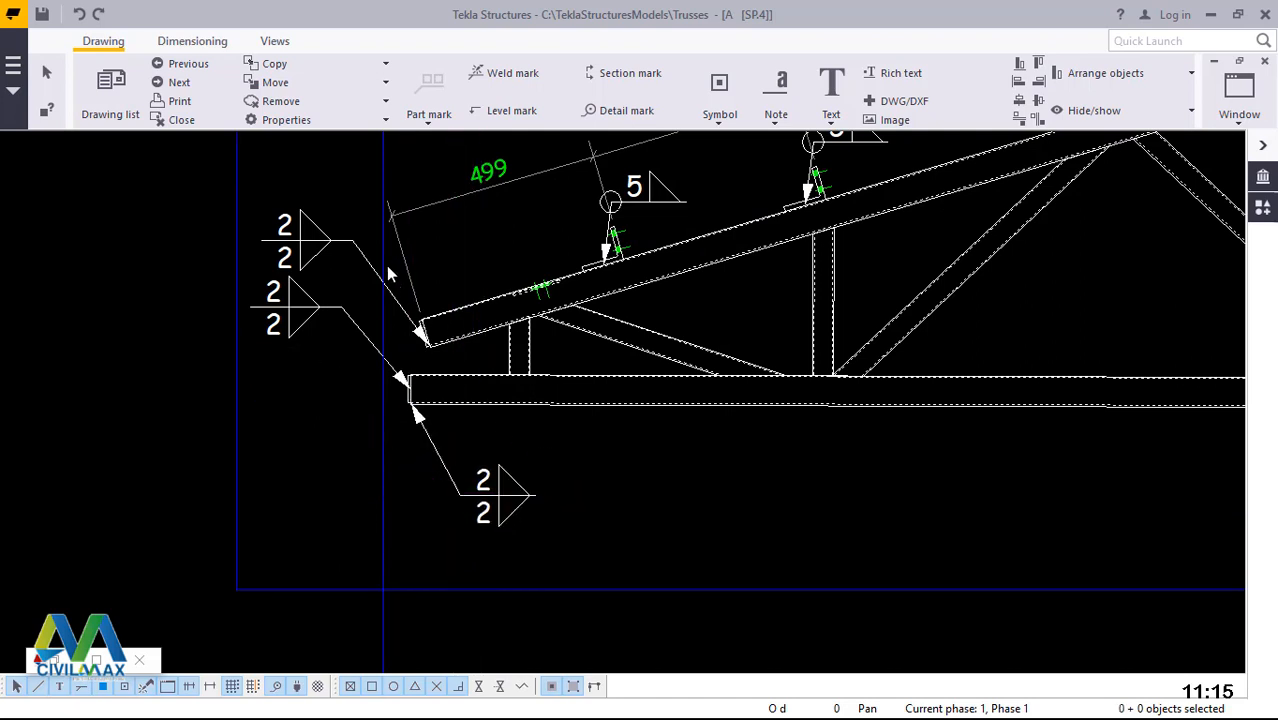
left_click(332, 241)
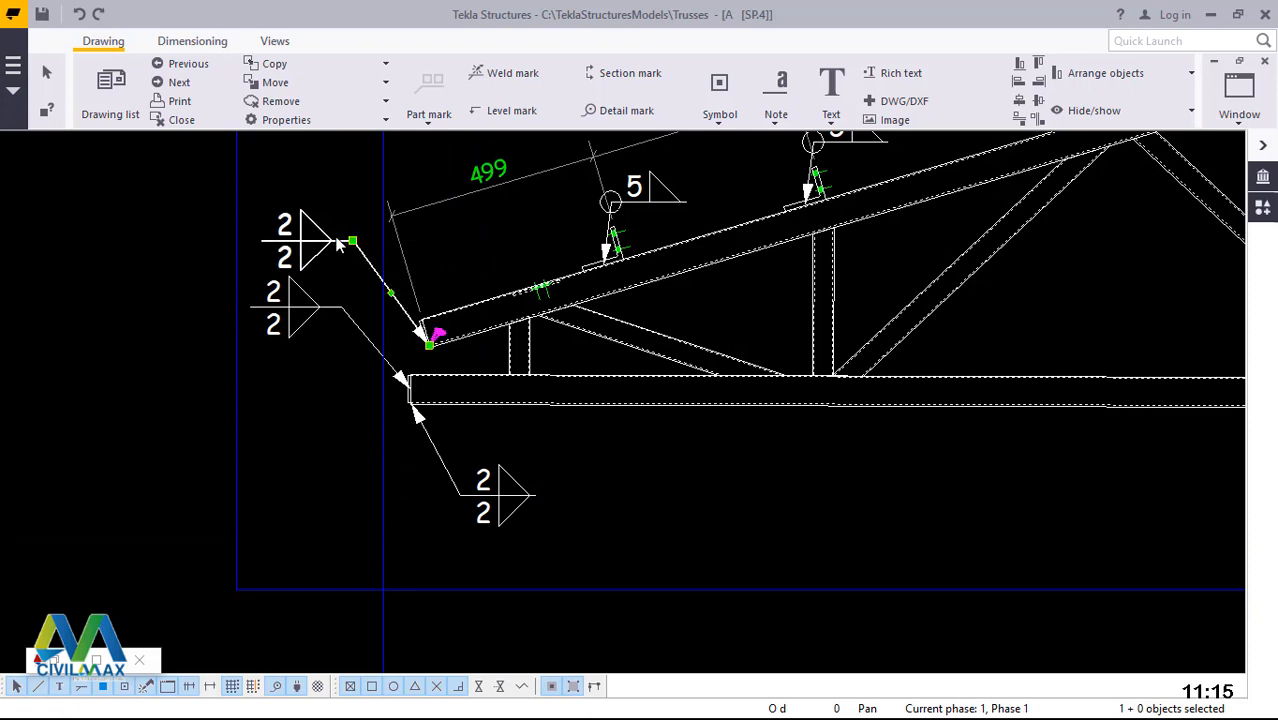
left_click(353, 241)
left_click_drag(353, 241, 477, 245)
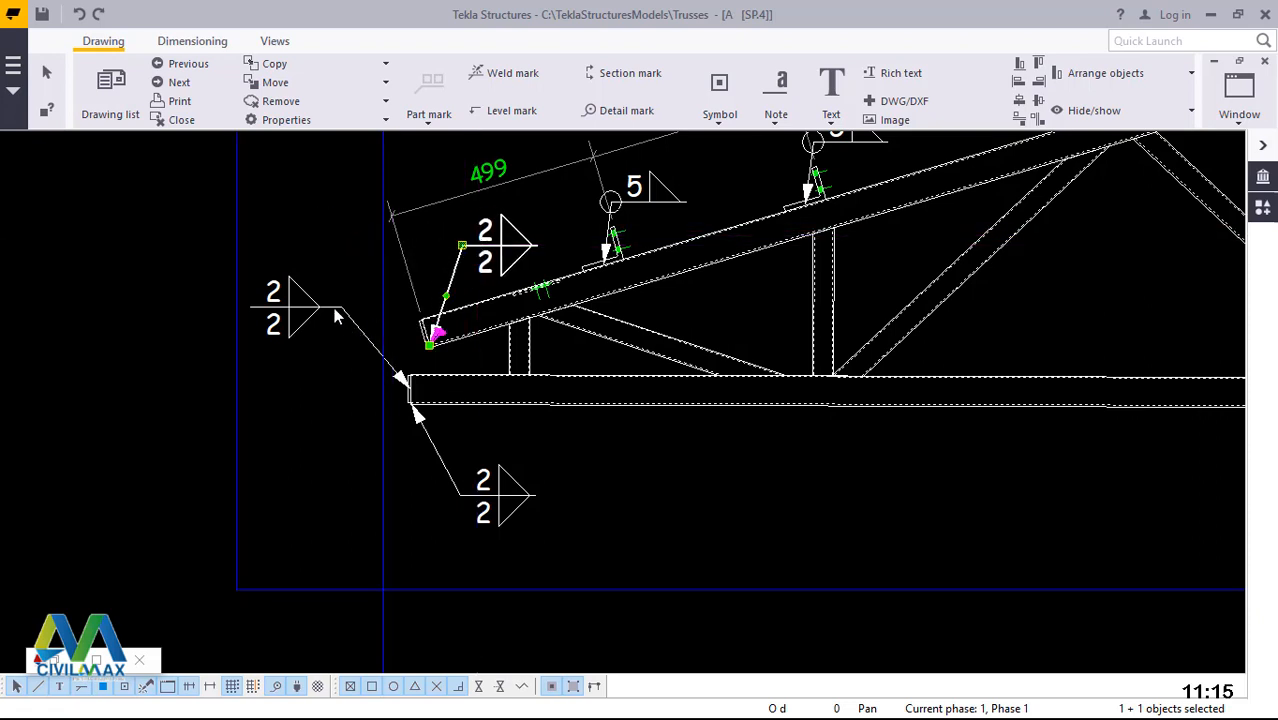
- Delete the remaining 2/2 weld mark outside the bottom chord's left end
left_click(337, 314)
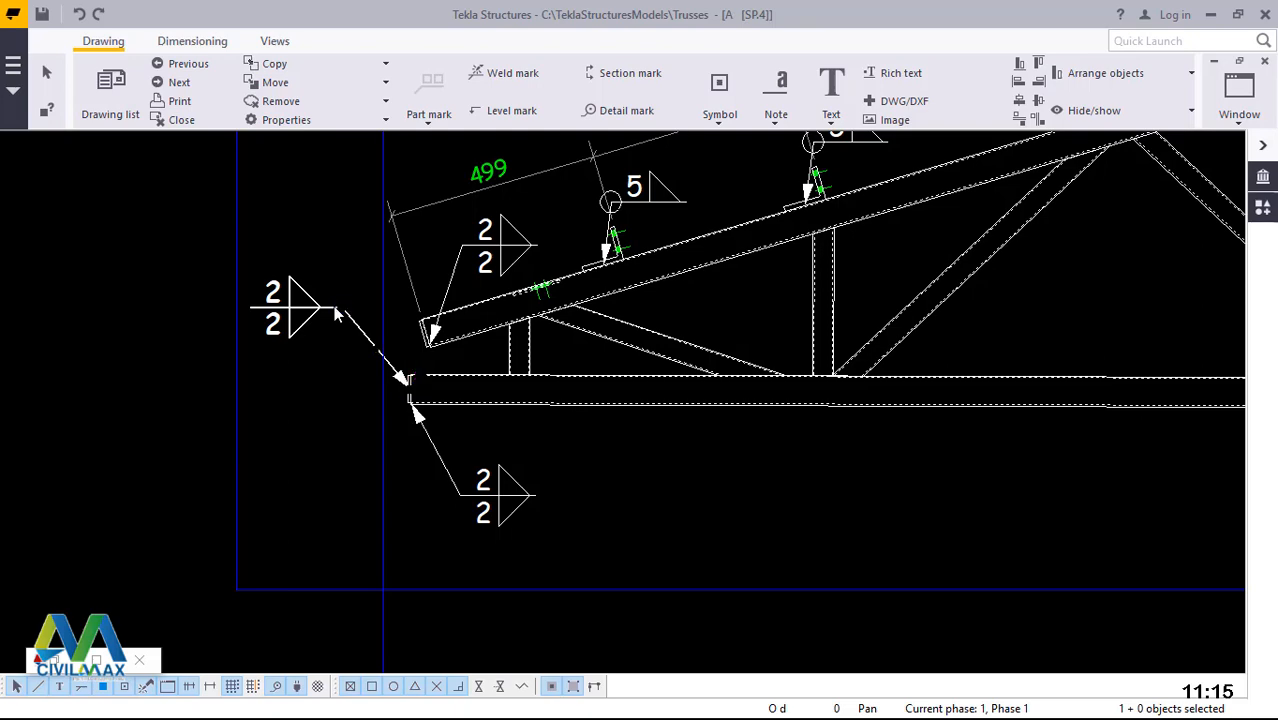
key("Delete")
scroll(562, 238, "up", 5)
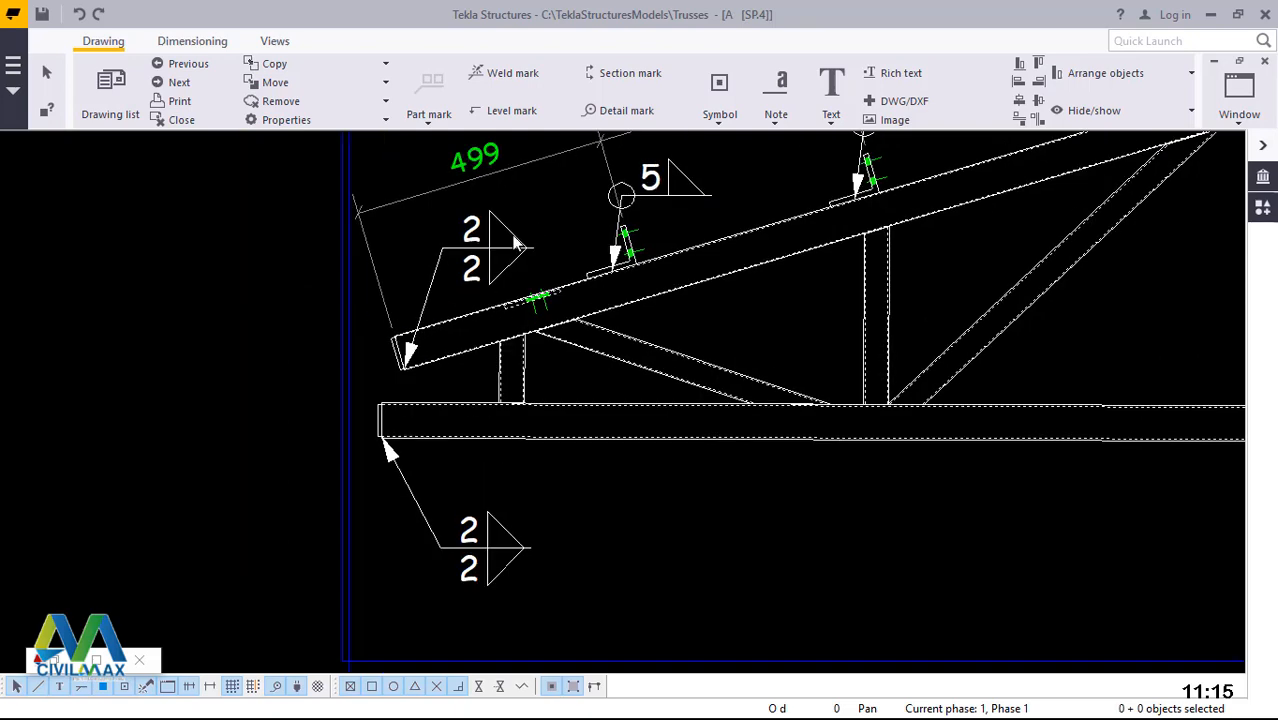
- Delete the size 5 weld mark at the first purlin cleat from the truss's left end
scroll(265, 495, "up", 1)
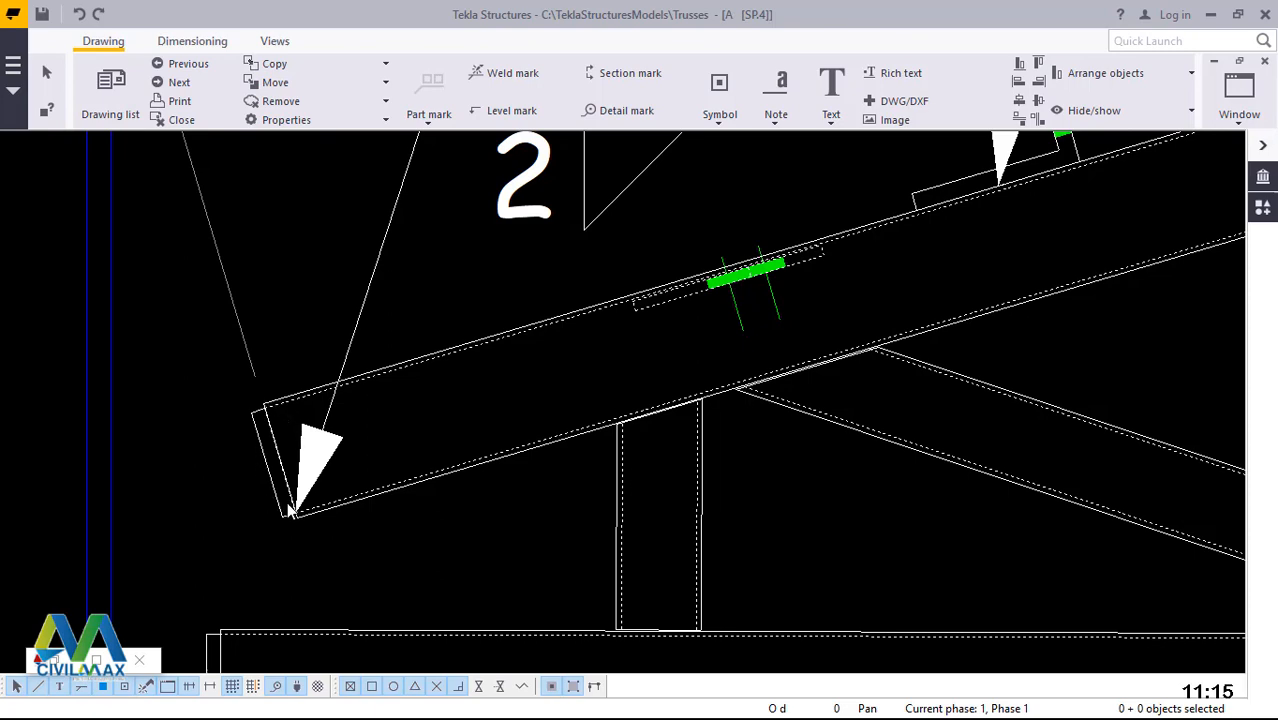
scroll(288, 512, "down", 4)
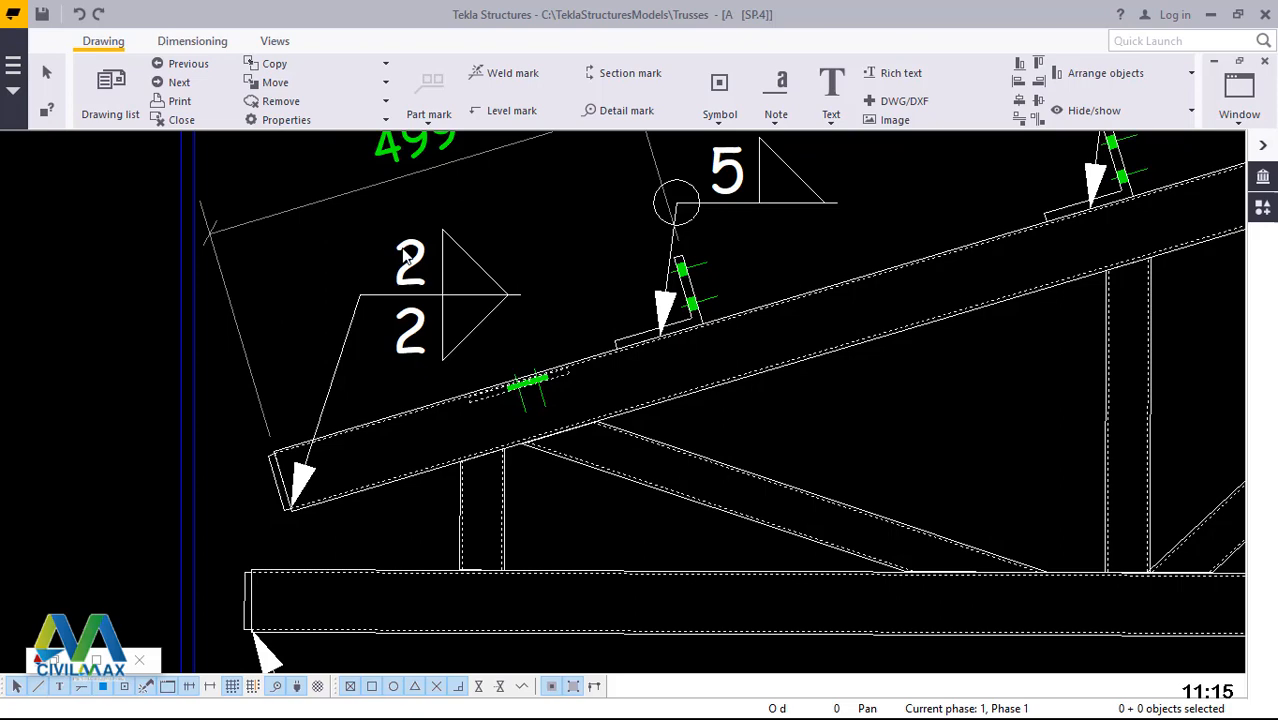
scroll(450, 254, "up", 2)
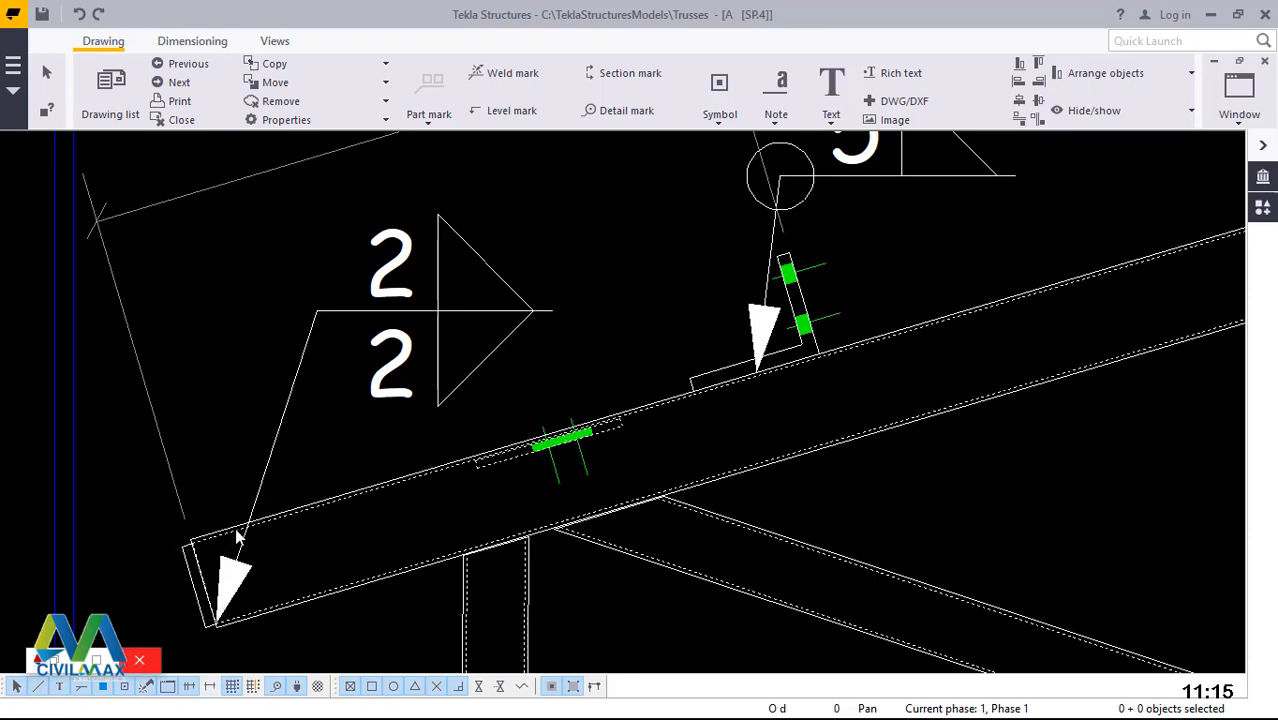
scroll(301, 409, "down", 5)
scroll(278, 553, "down", 3)
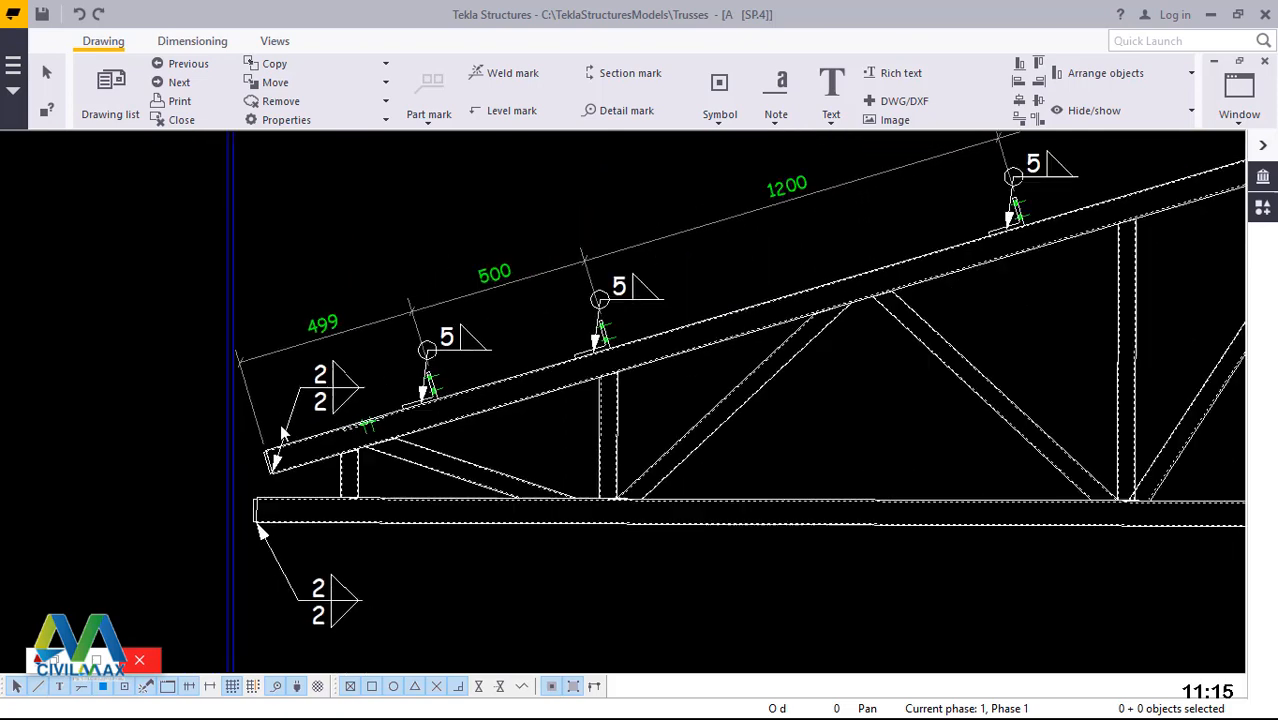
scroll(336, 590, "up", 2)
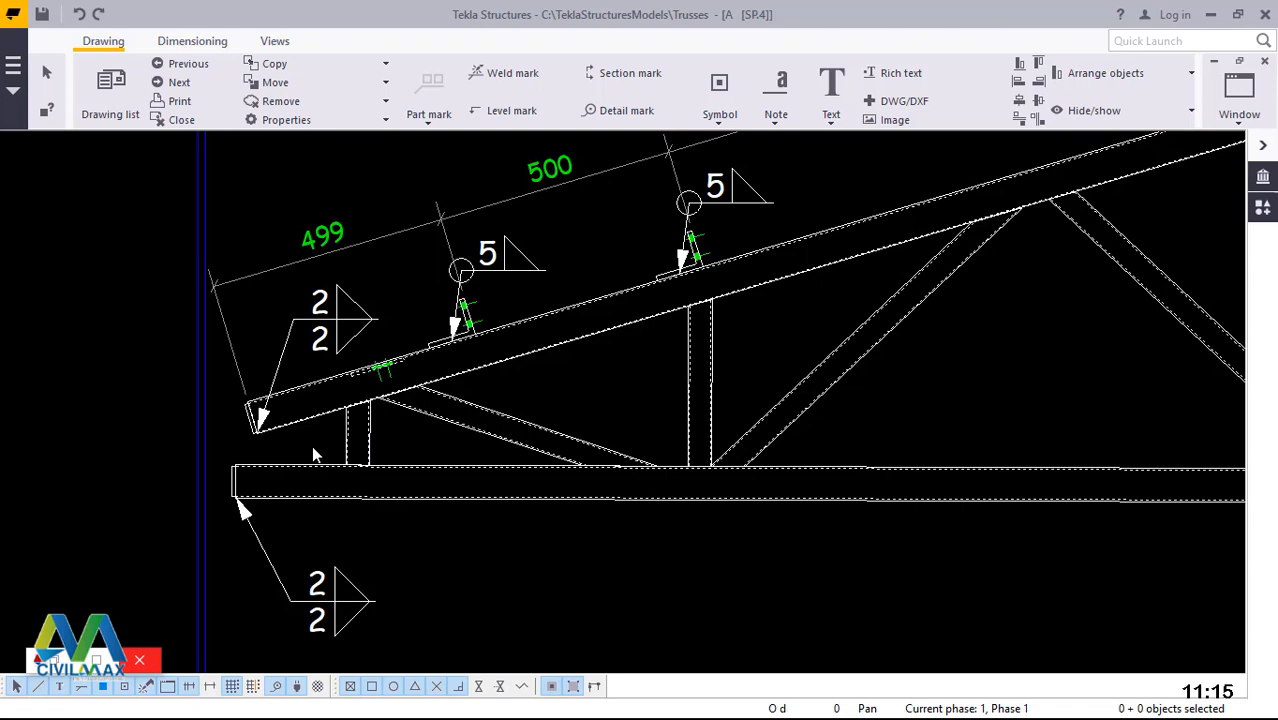
left_click(502, 276)
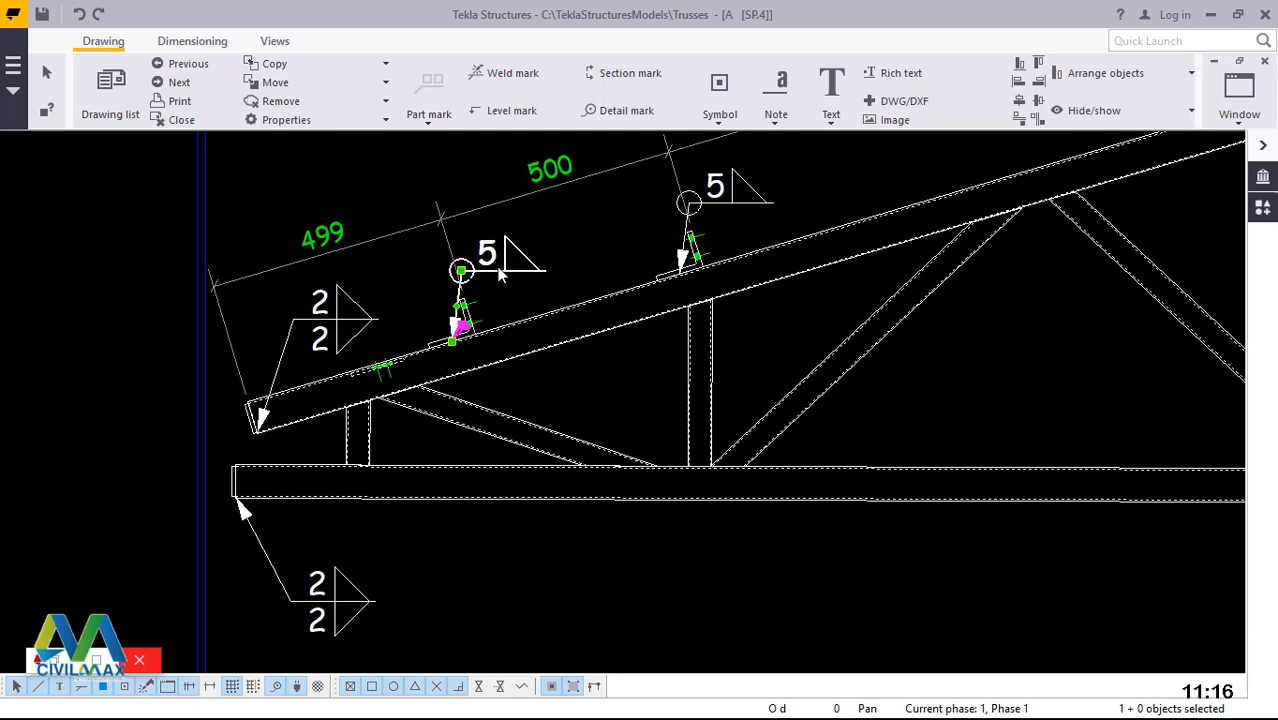
key("Delete")
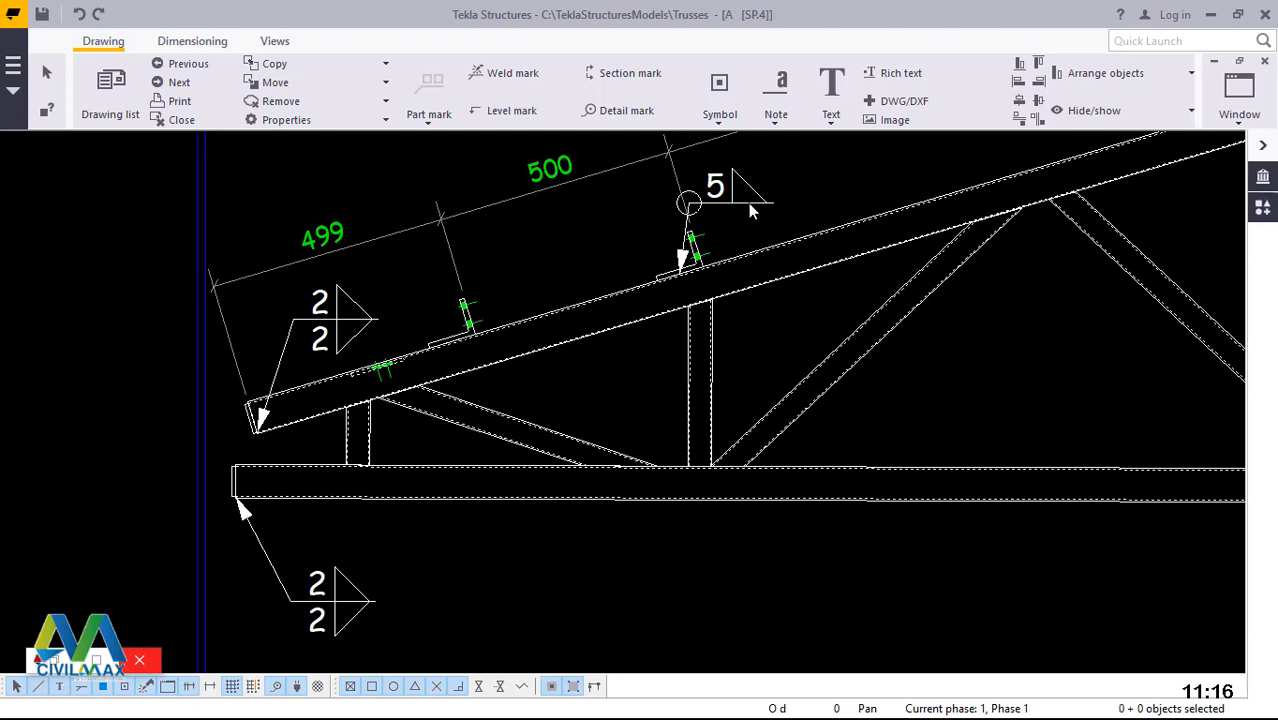
- Move the size 5 weld mark of the second purlin cleat to the left of that cleat, under the 500 dimension
left_click(729, 199)
left_click_drag(729, 199, 616, 224)
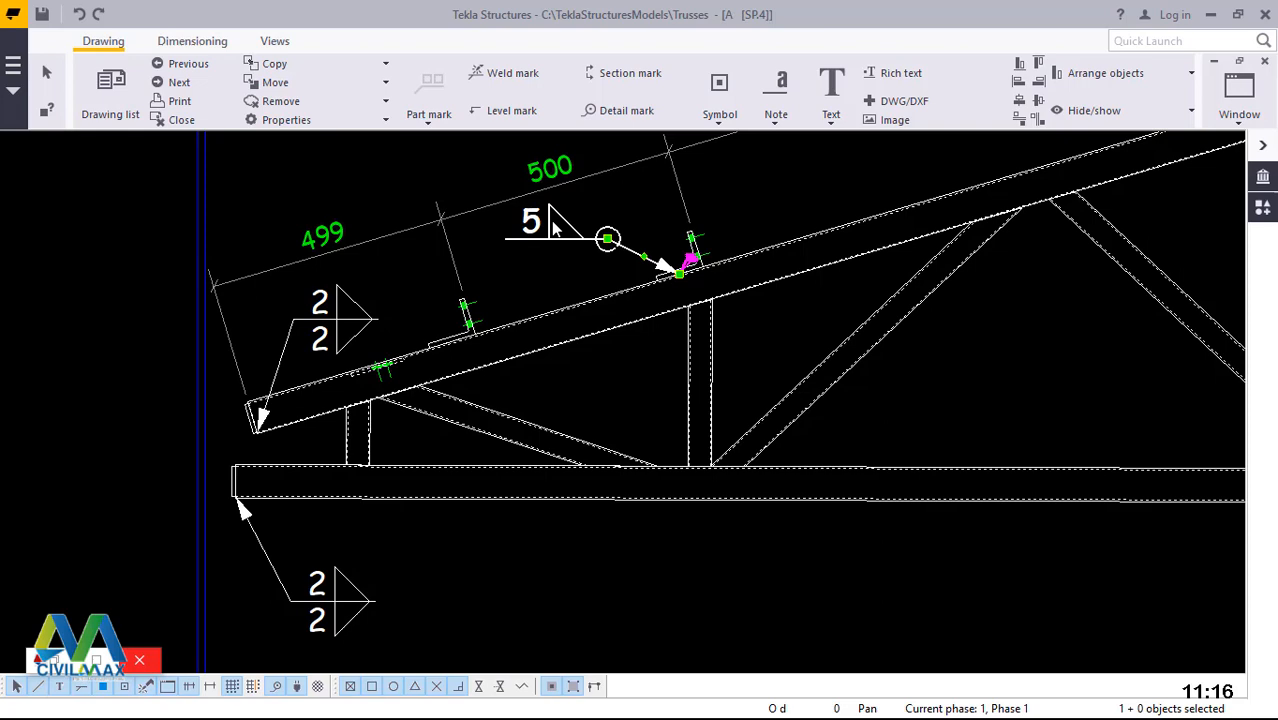
scroll(588, 280, "down", 2)
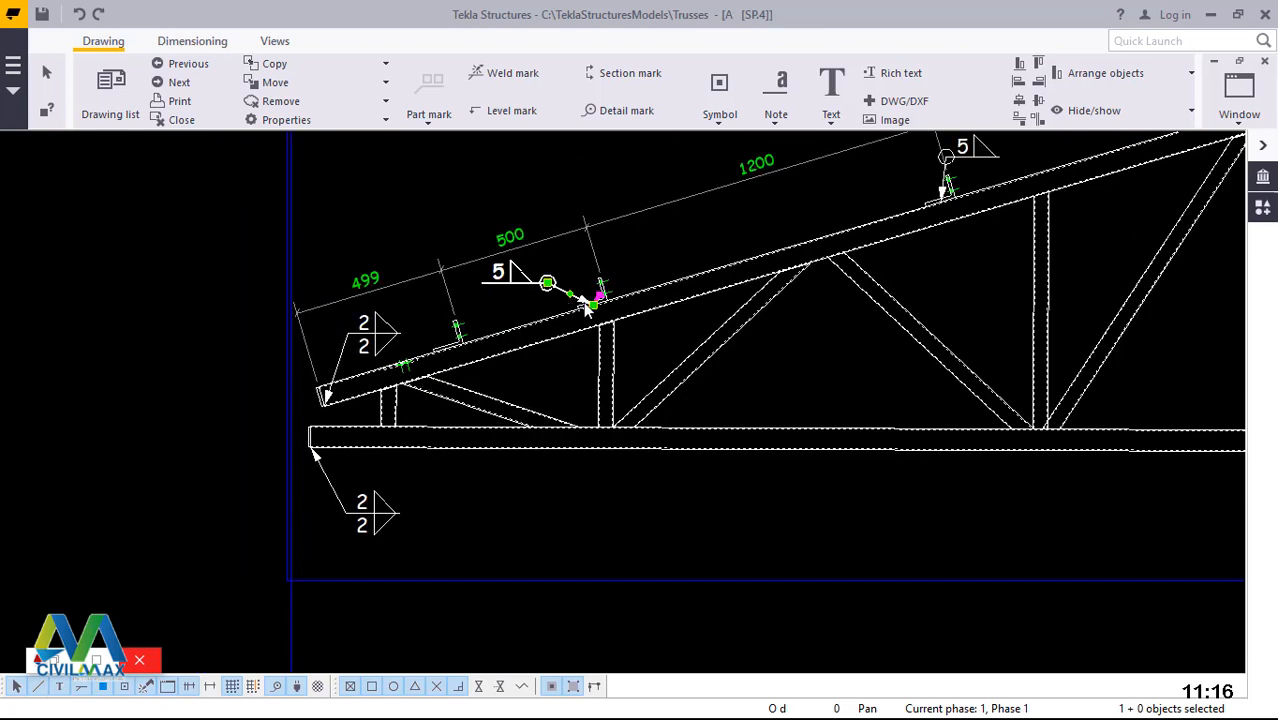
scroll(588, 305, "up", 2)
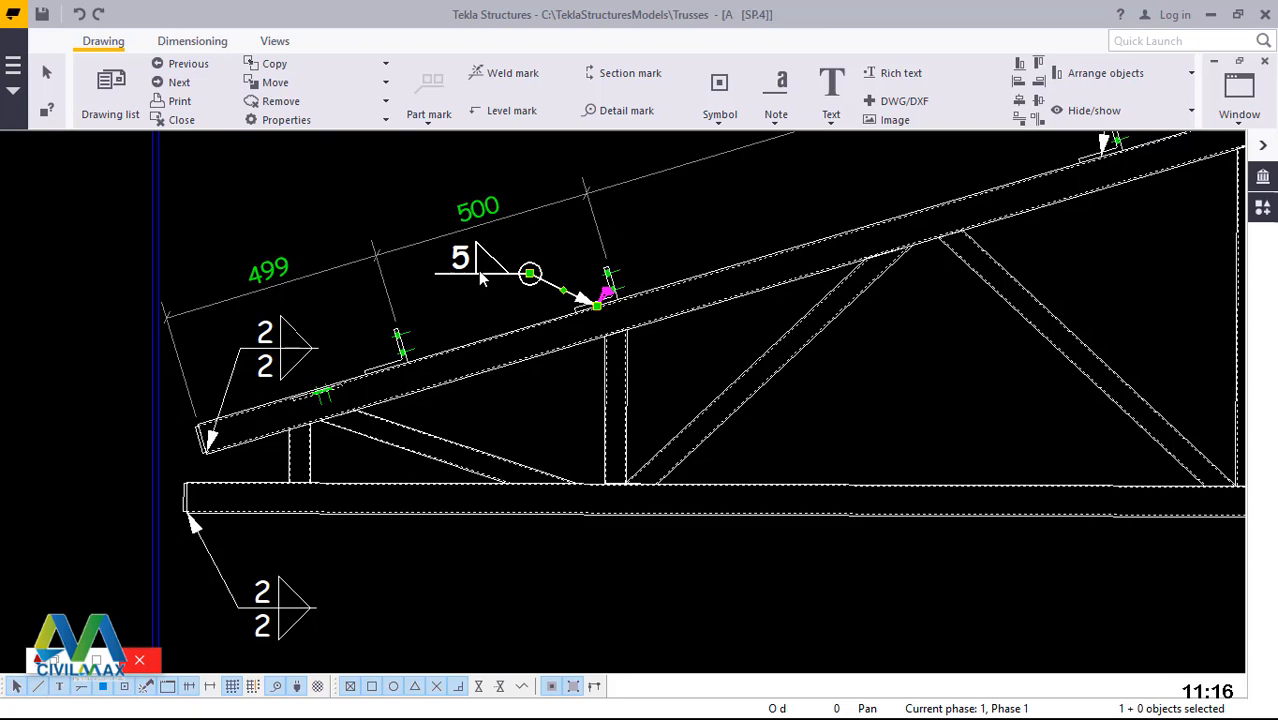
scroll(402, 455, "down", 3)
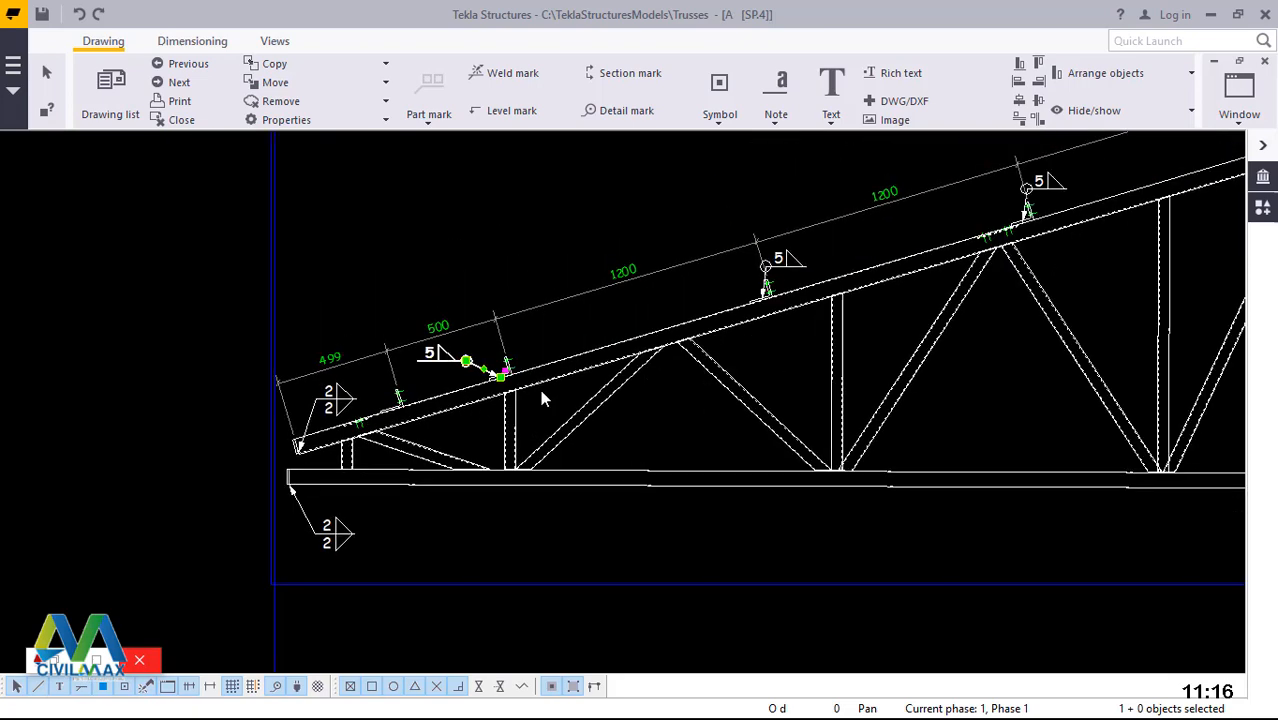
- Delete the size 5 weld marks at the third and fourth purlin cleats on the left top chord
scroll(785, 272, "up", 3)
left_click(782, 273)
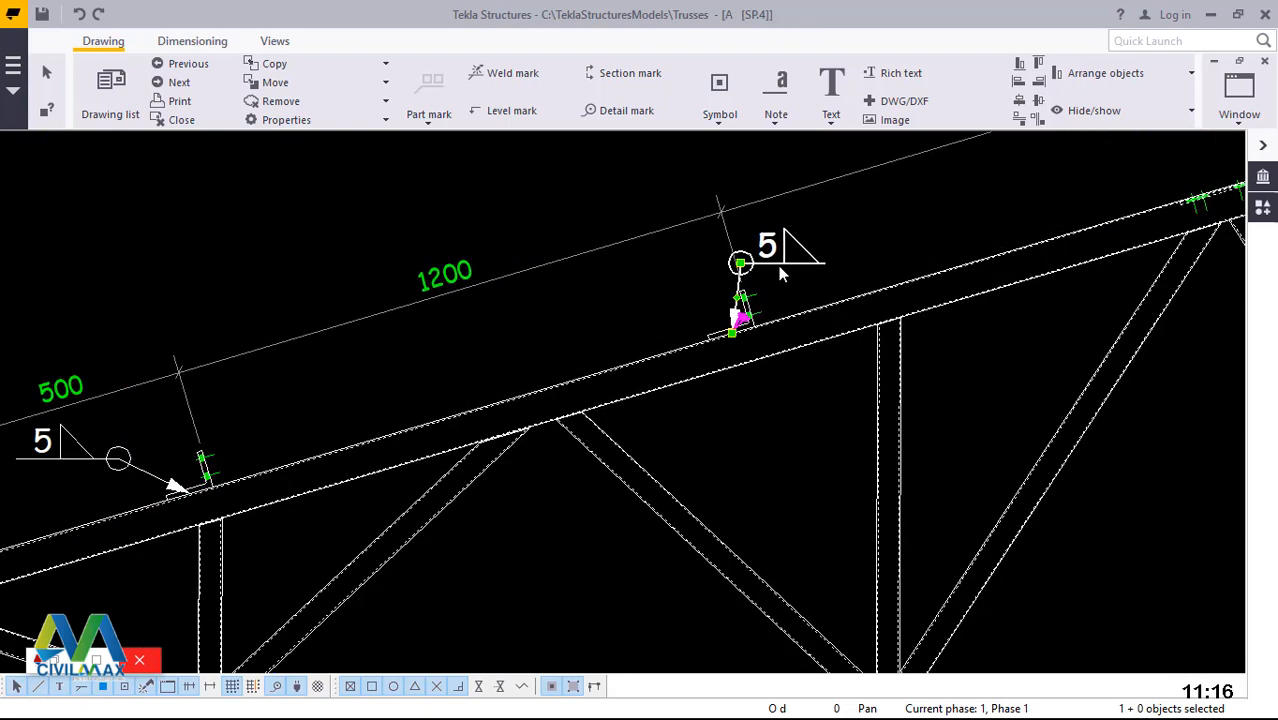
key("Delete")
scroll(870, 343, "down", 3)
scroll(850, 280, "up", 4)
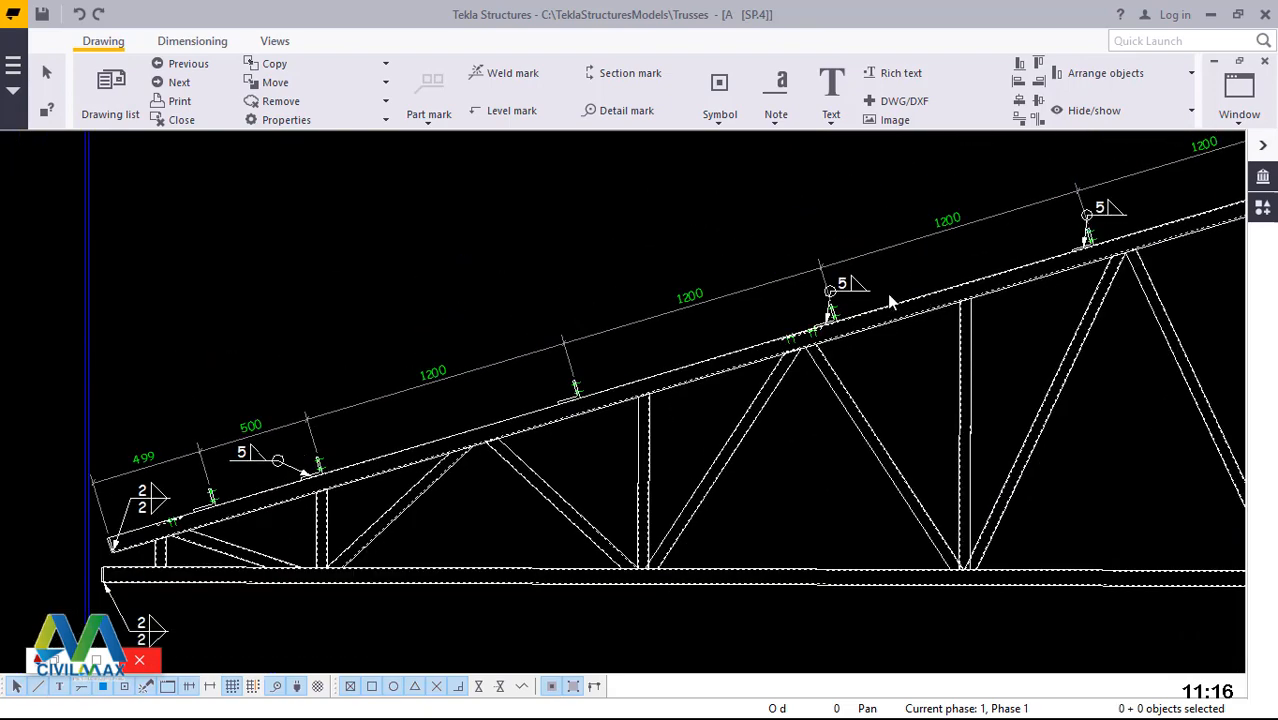
left_click(770, 316)
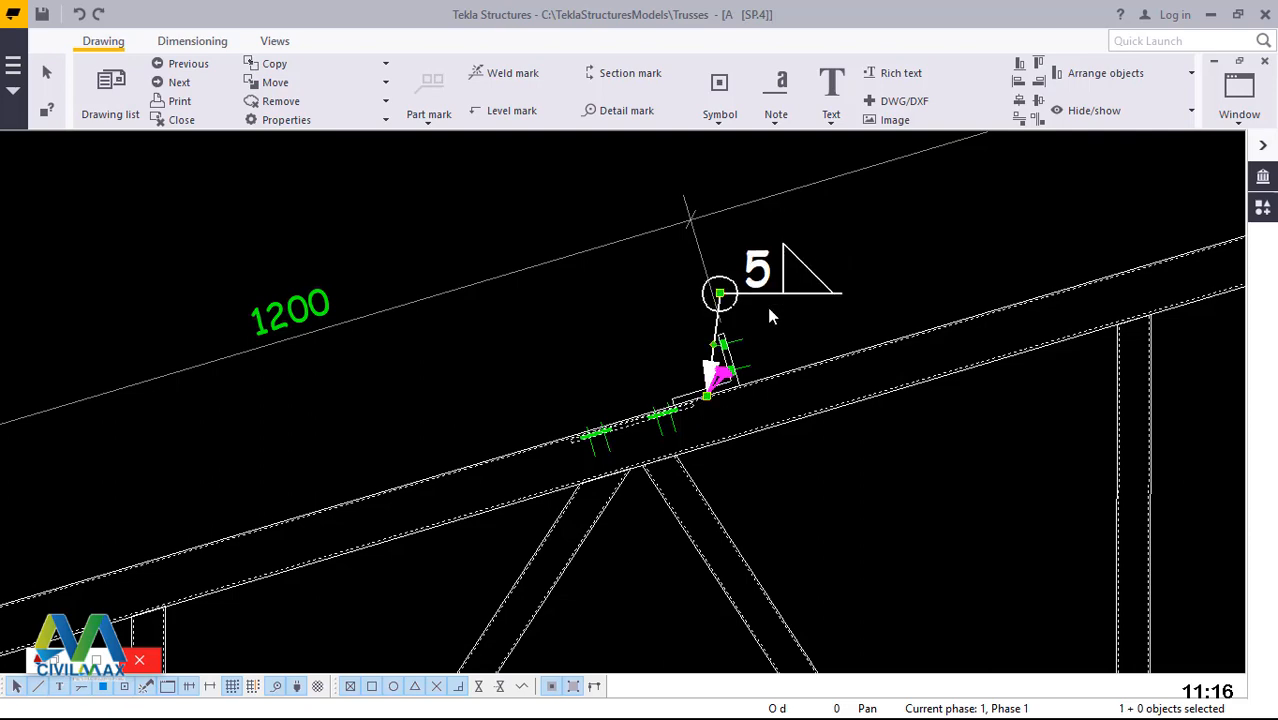
key("Delete")
scroll(427, 461, "down", 4)
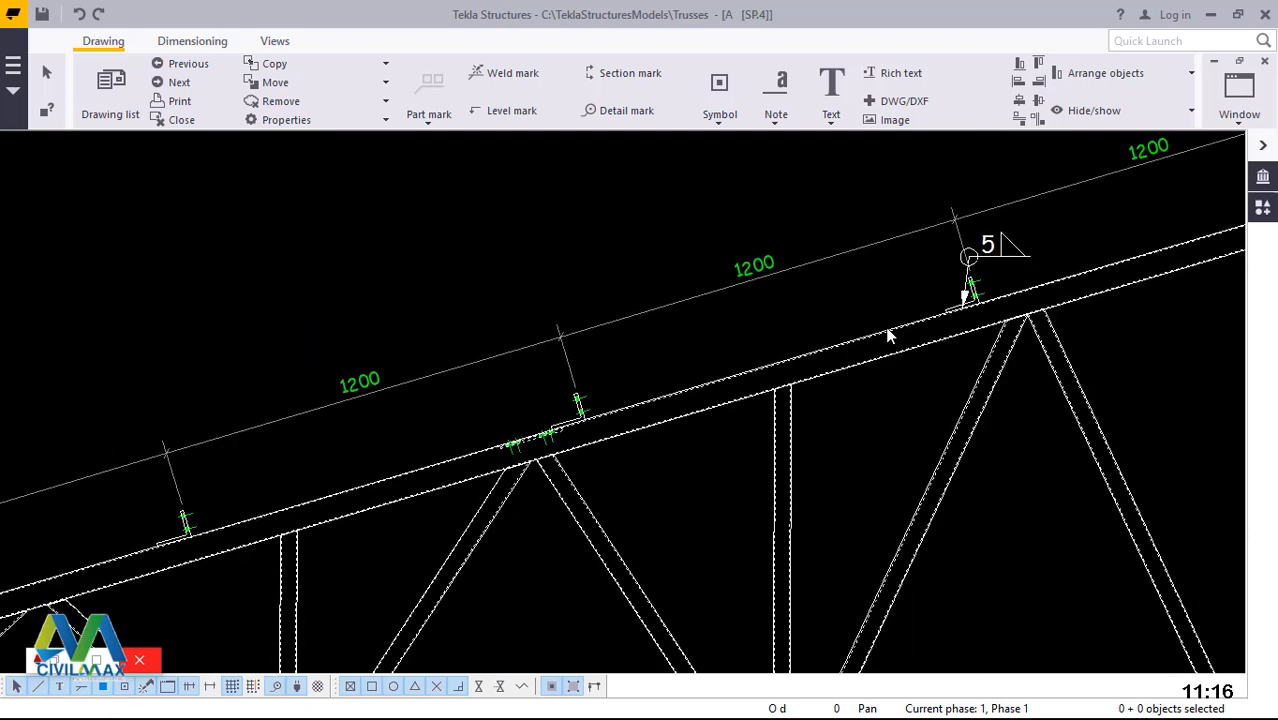
- Delete the size 5 weld marks at the last two purlin cleats before the apex on the left top chord
scroll(965, 265, "up", 4)
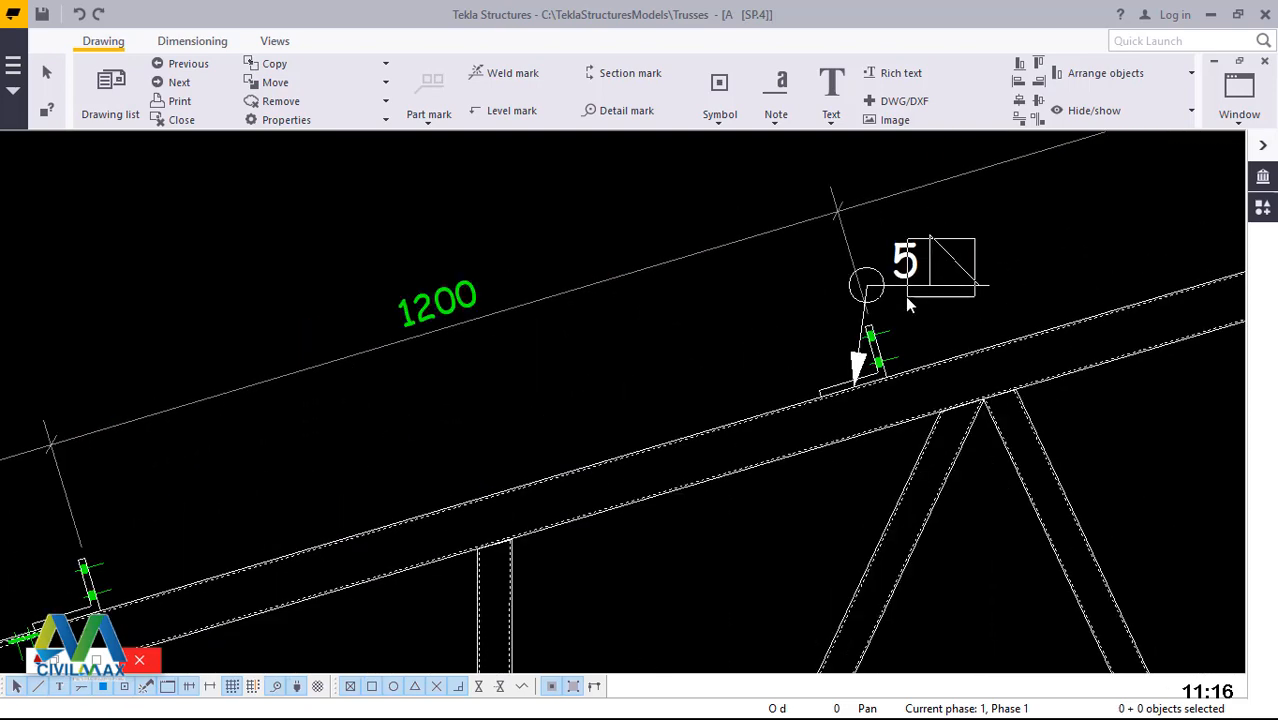
left_click(905, 296)
key("Delete")
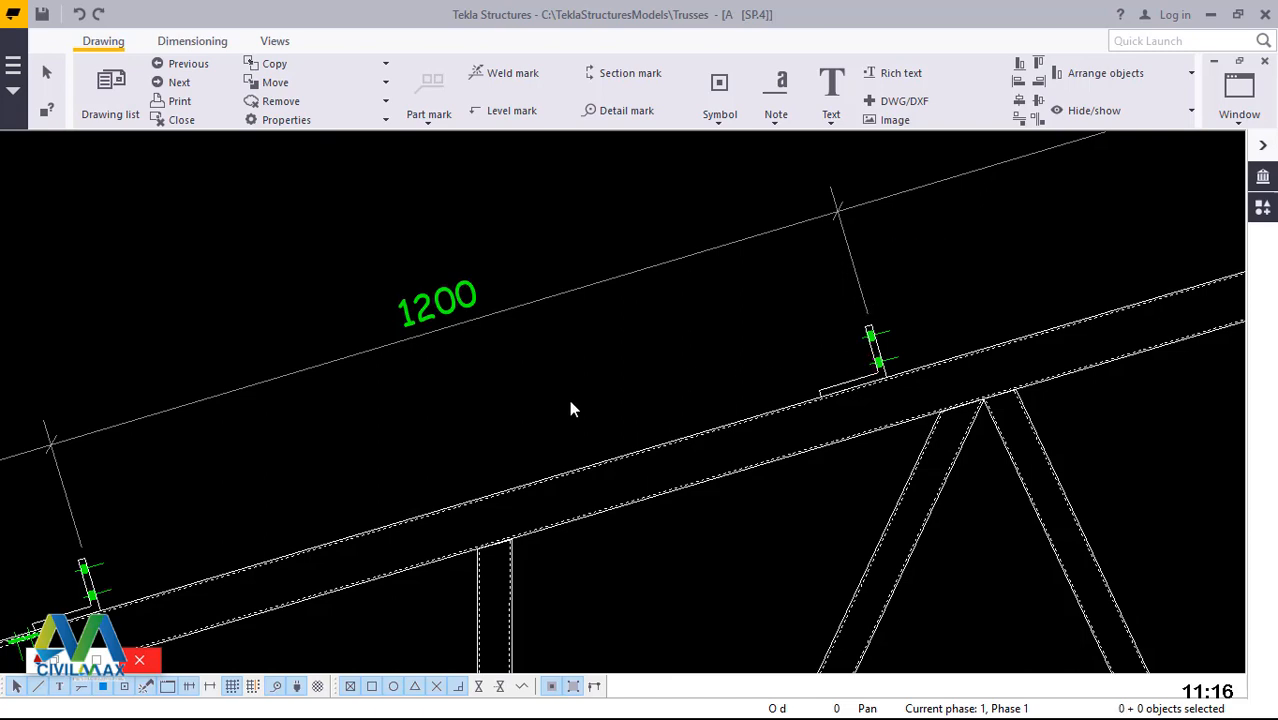
scroll(550, 410, "down", 5)
scroll(1050, 260, "down", 3)
scroll(877, 323, "up", 6)
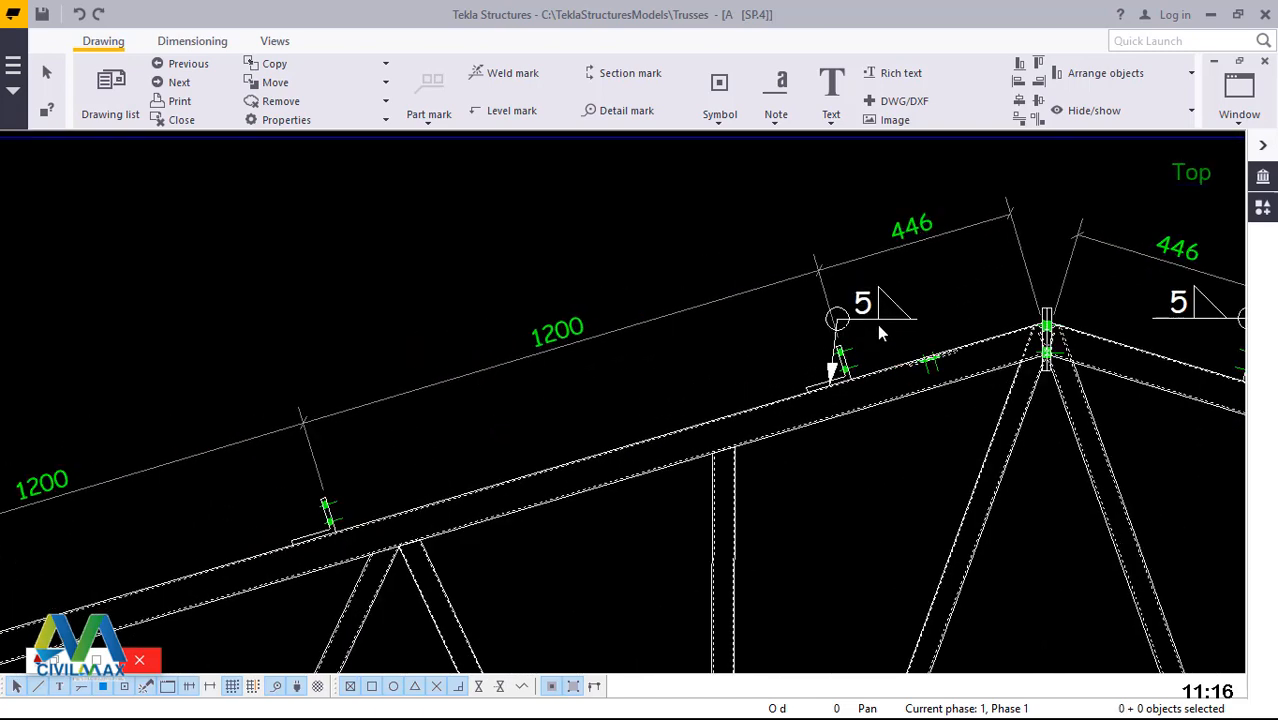
left_click(861, 334)
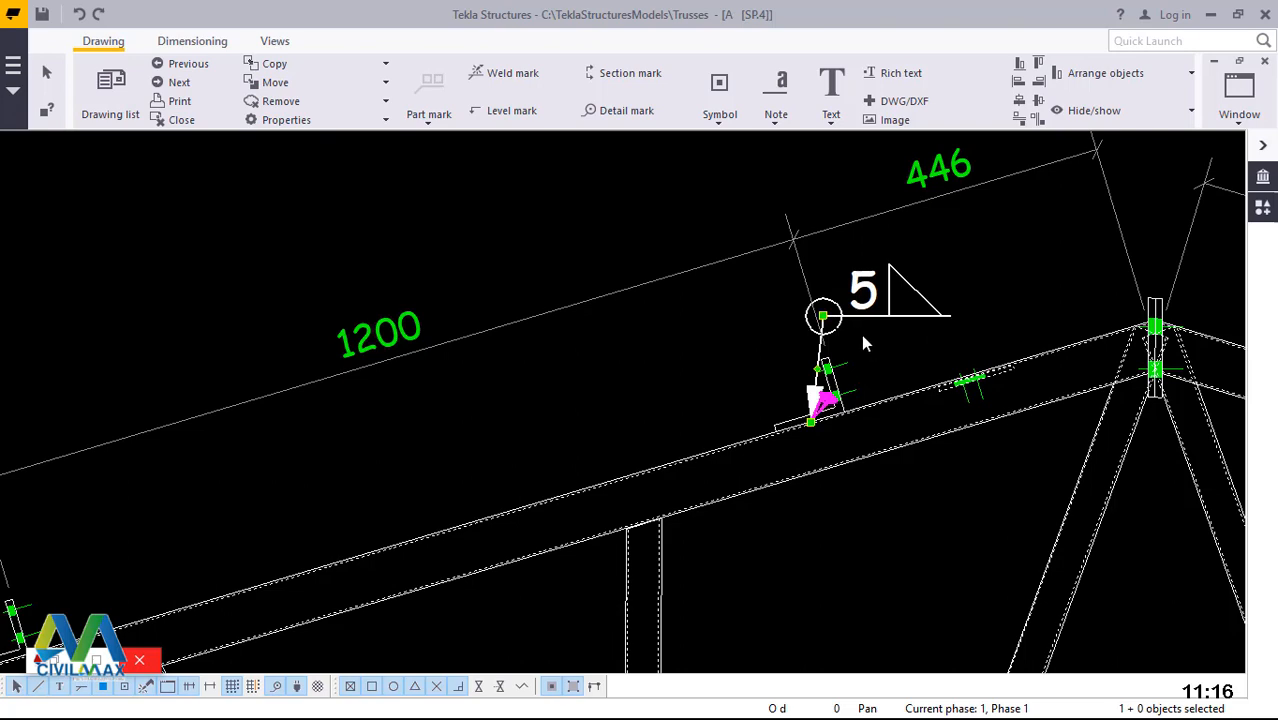
key("Delete")
- Delete the size 5 weld mark at the first purlin cleat right of the truss apex
scroll(577, 350, "down", 2)
scroll(577, 356, "down", 2)
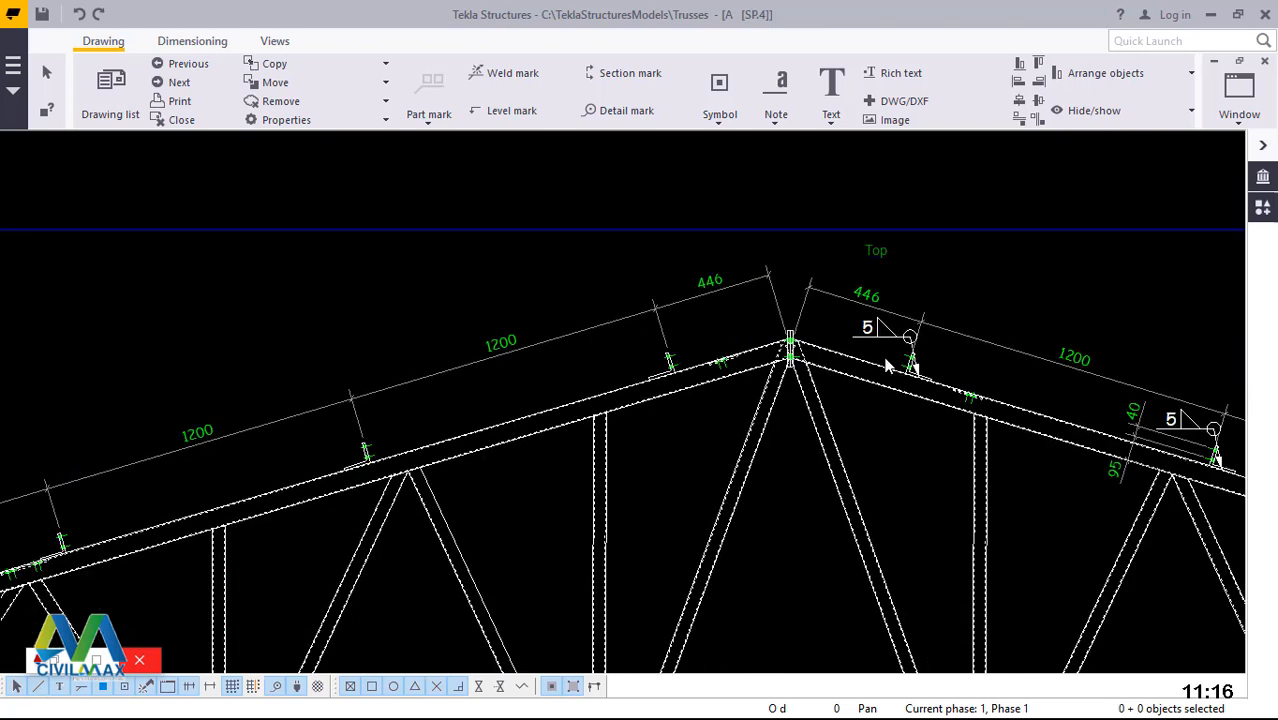
scroll(885, 365, "up", 5)
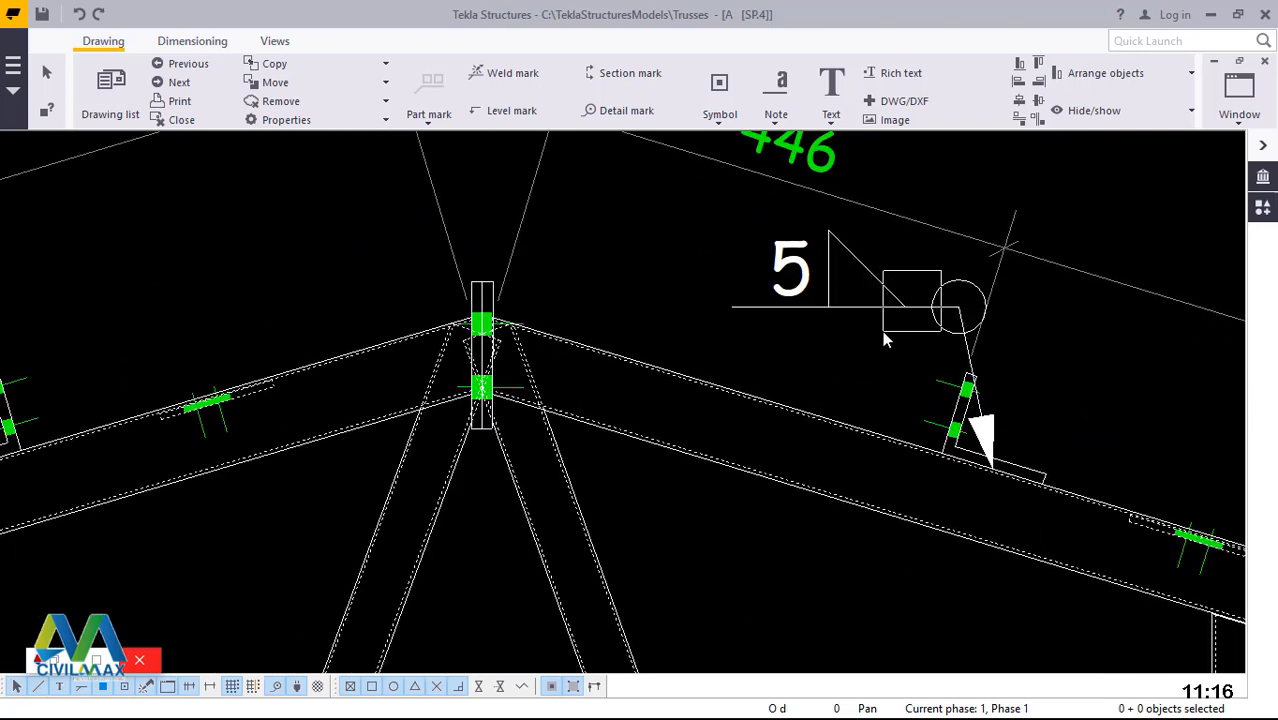
left_click(884, 340)
key("Delete")
- Delete the size 5 weld mark and the 40 and 95 dimensions at the second purlin cleat right of the apex
scroll(755, 345, "down", 4)
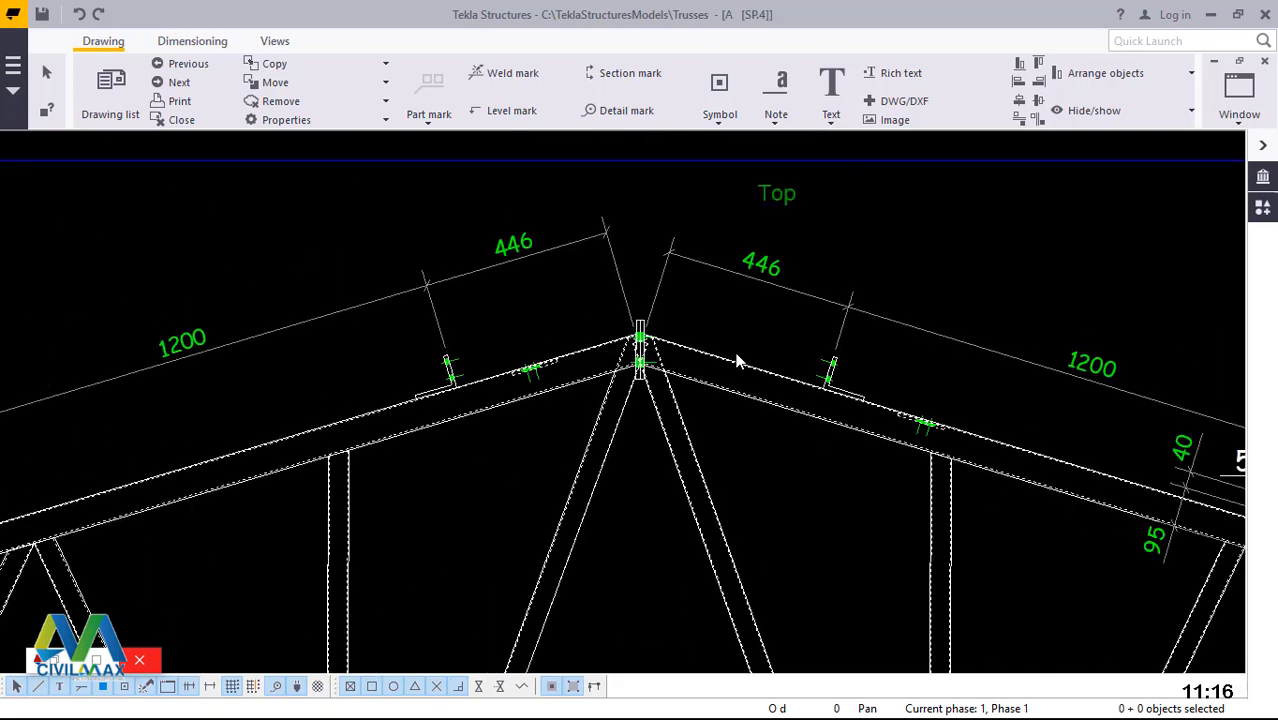
scroll(737, 362, "down", 3)
scroll(1045, 428, "up", 4)
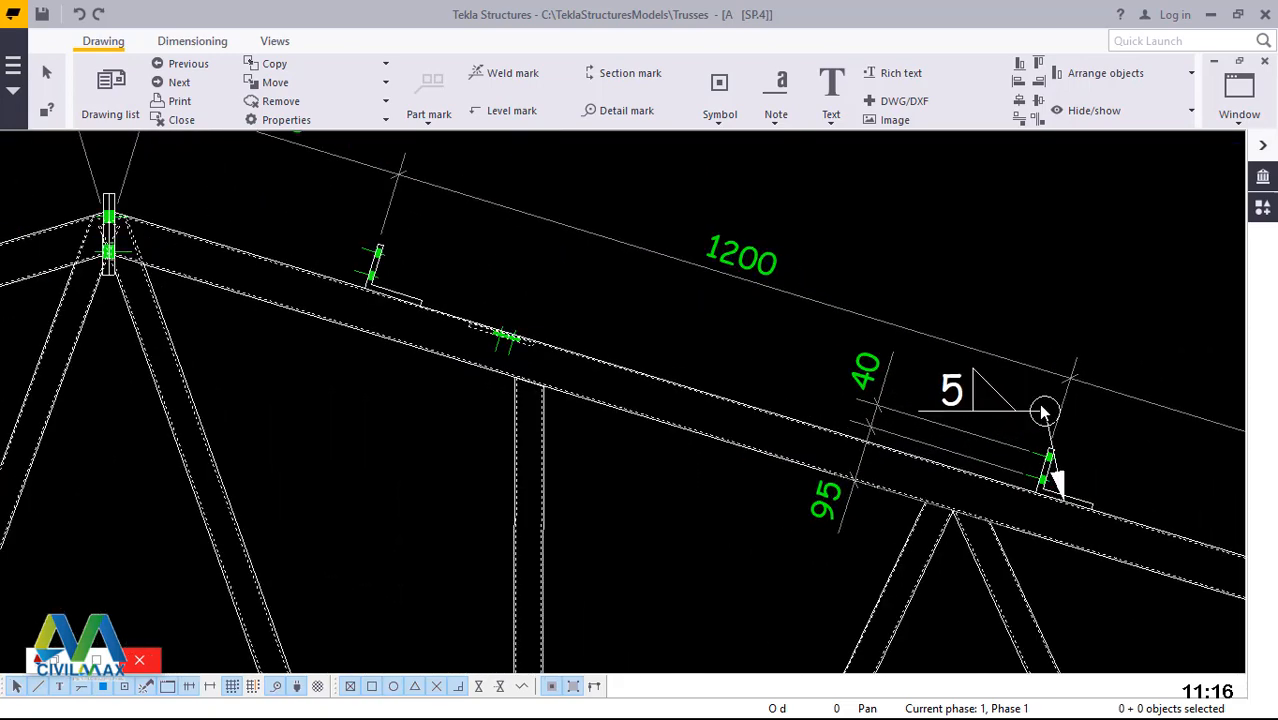
scroll(1043, 410, "up", 1)
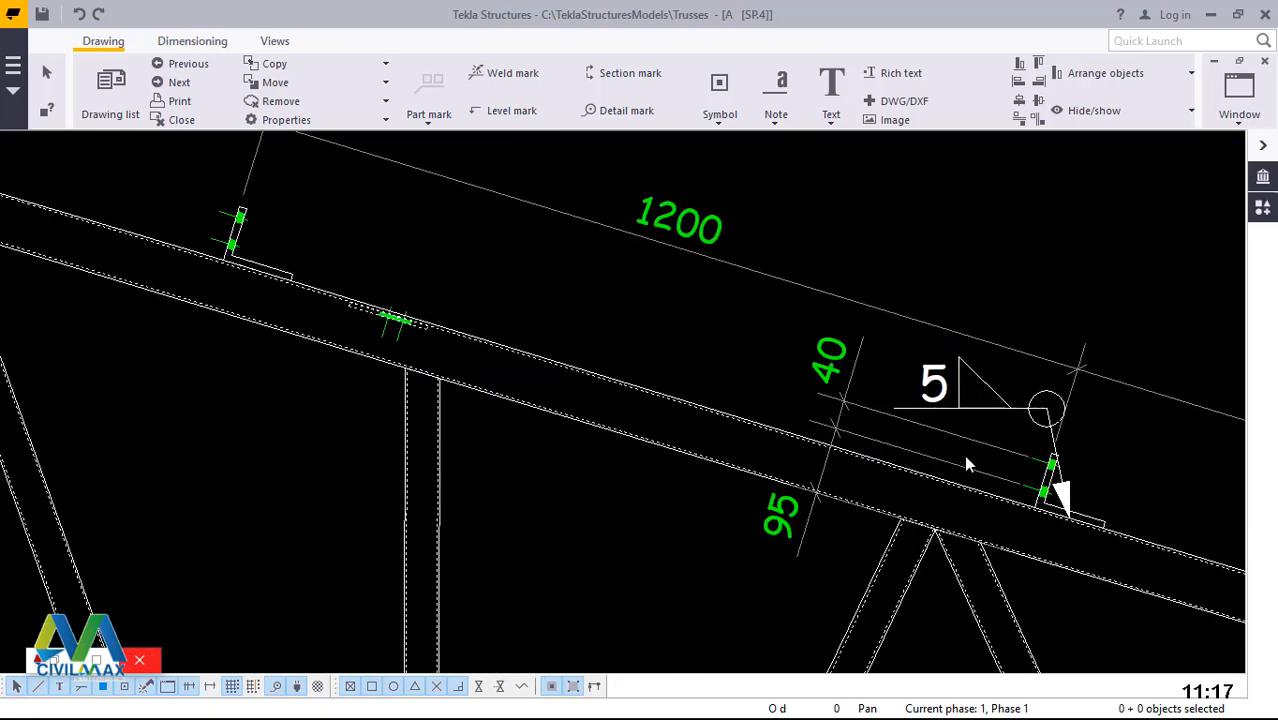
left_click(1000, 441)
key("Delete")
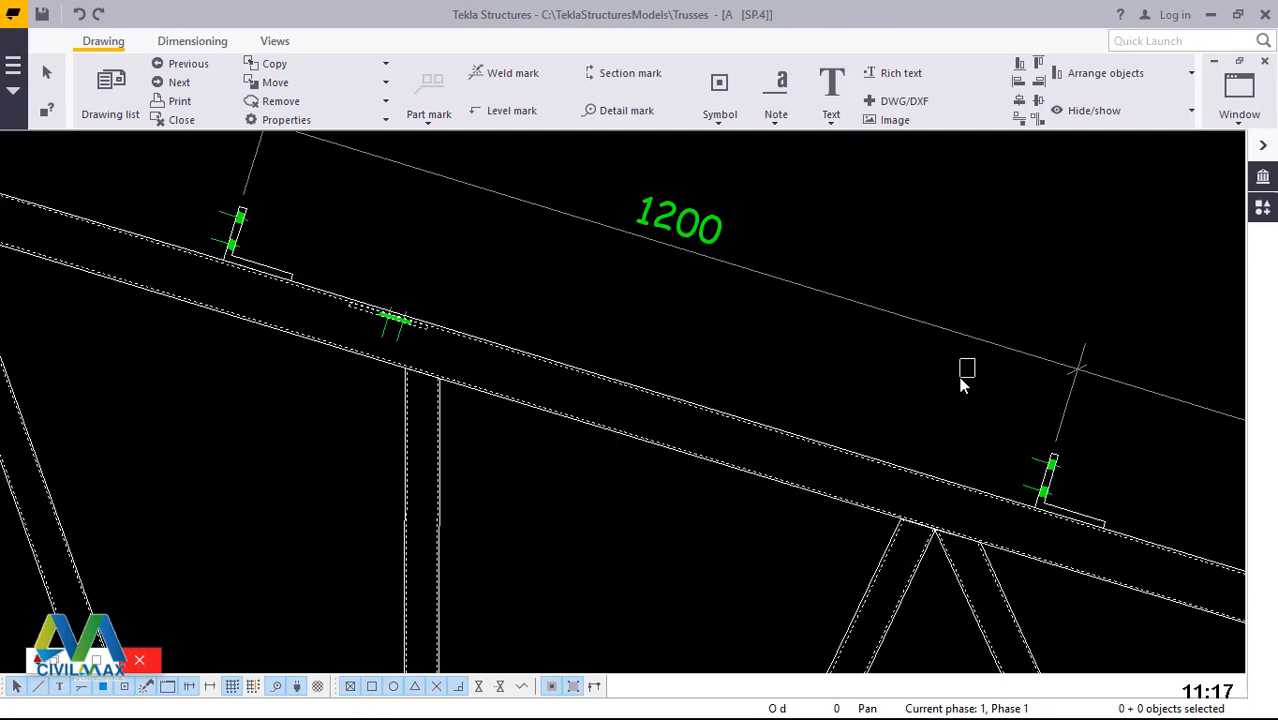
scroll(808, 400, "down", 4)
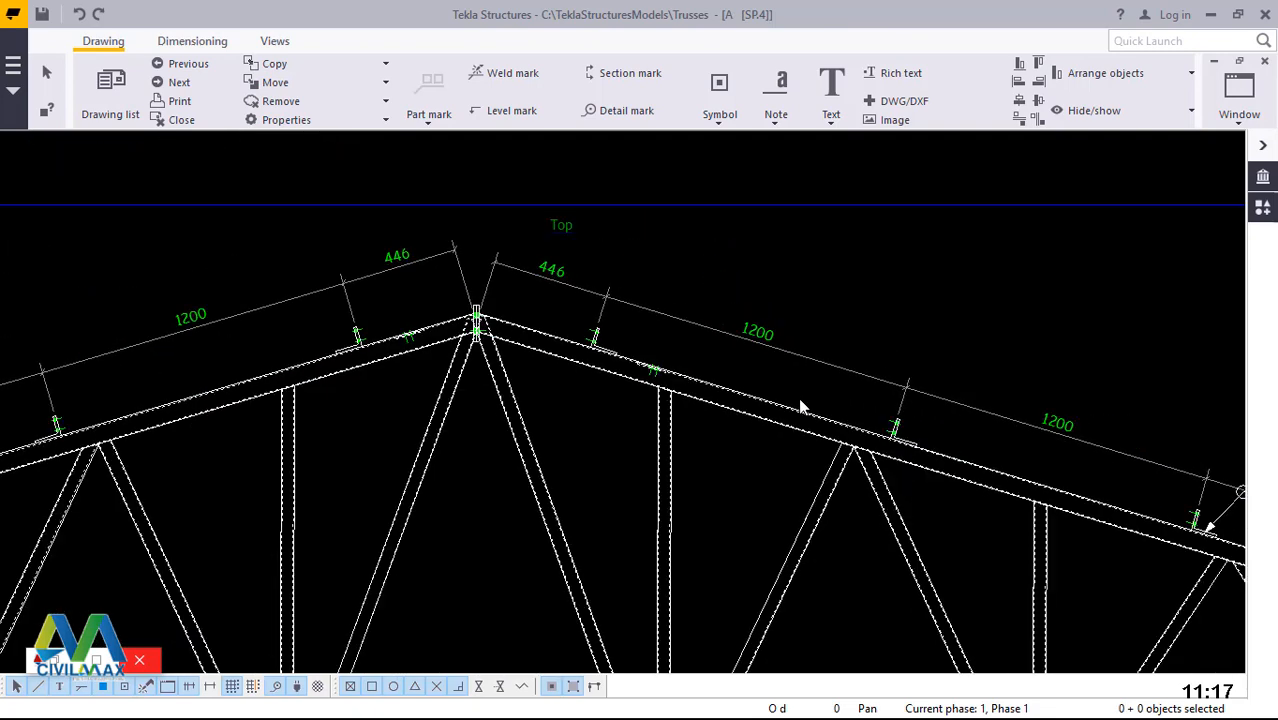
- Delete two redundant size 2 weld marks at the right end of the truss's top chord
scroll(1100, 475, "up", 1)
scroll(1088, 471, "up", 5)
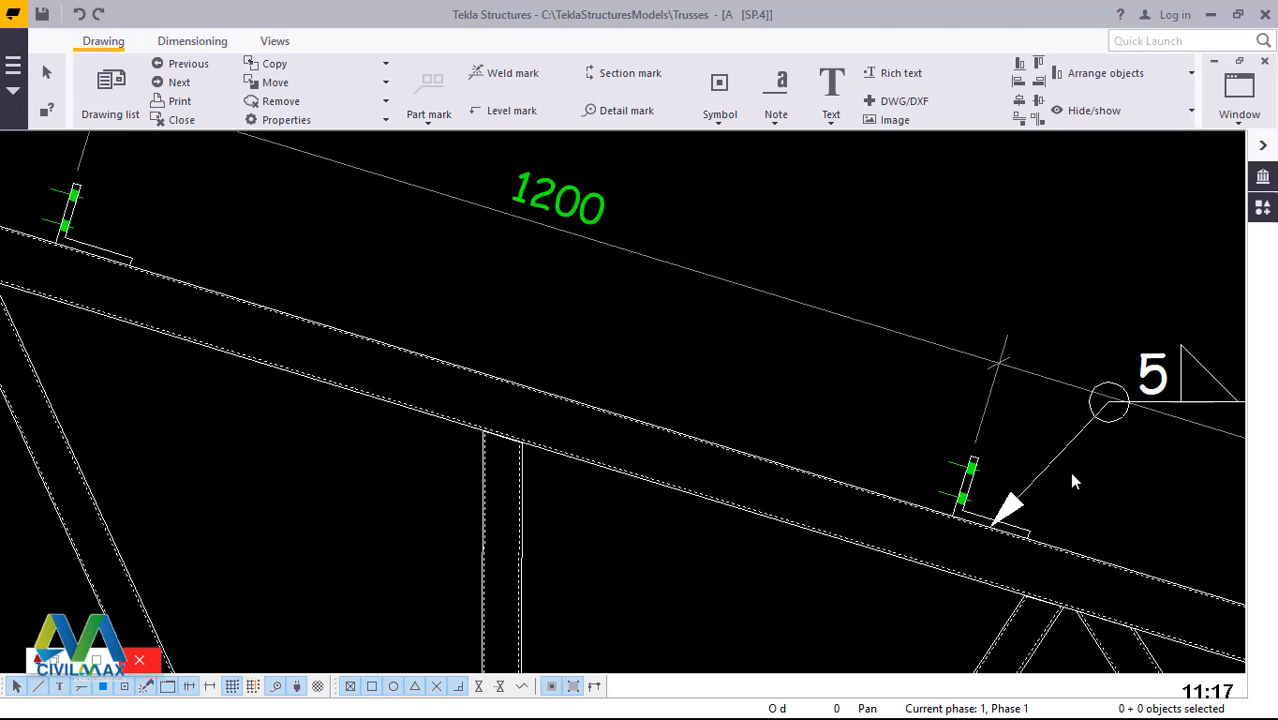
scroll(655, 400, "down", 5)
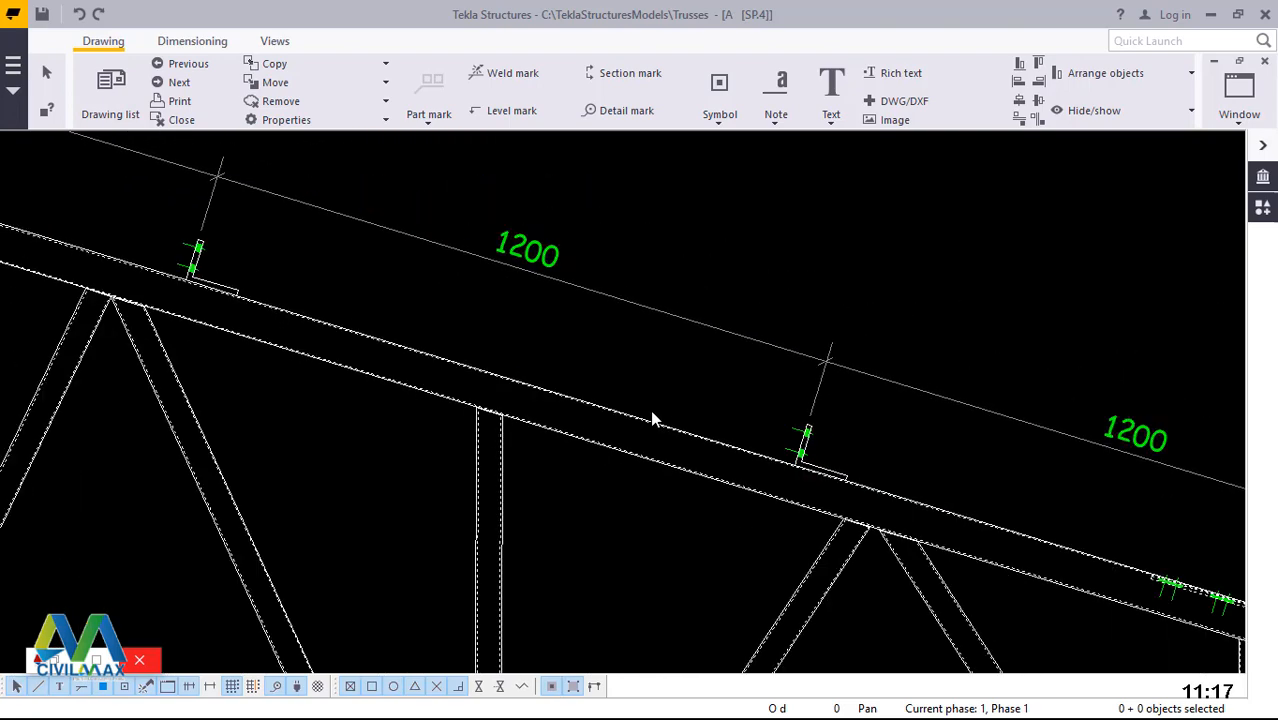
scroll(1000, 500, "up", 3)
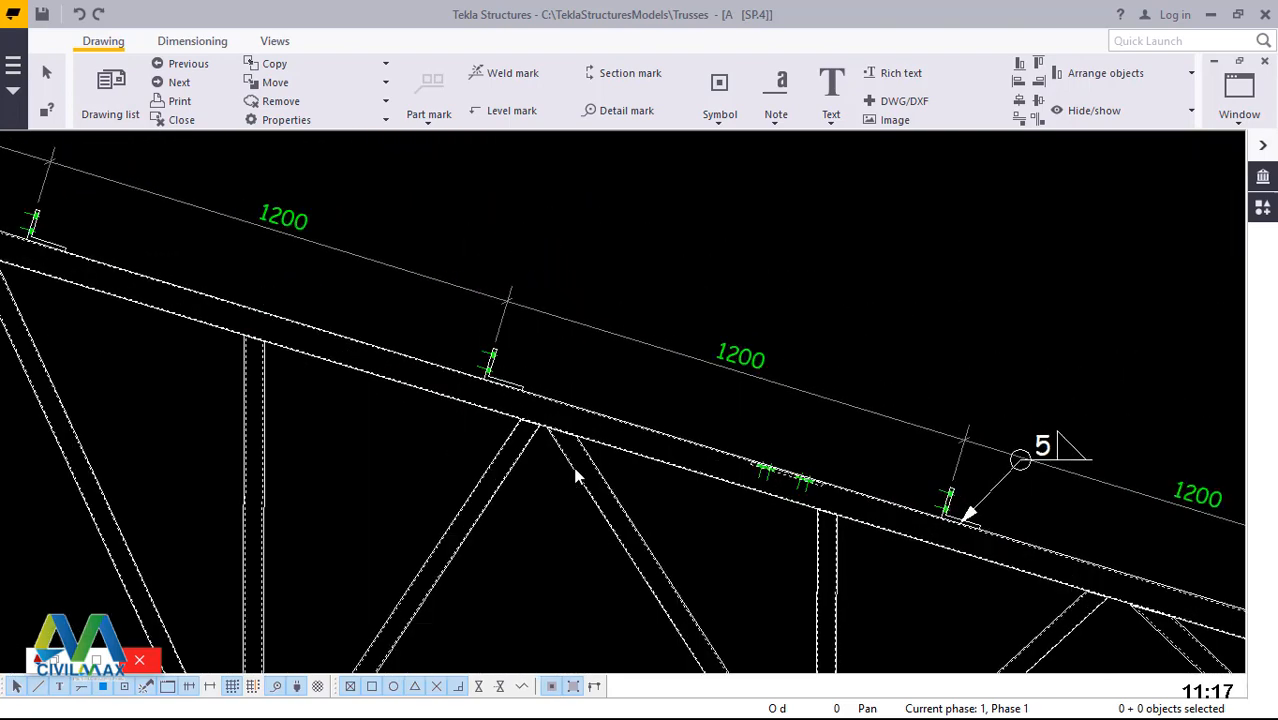
scroll(965, 515, "down", 5)
scroll(870, 540, "up", 2)
scroll(1100, 583, "down", 1)
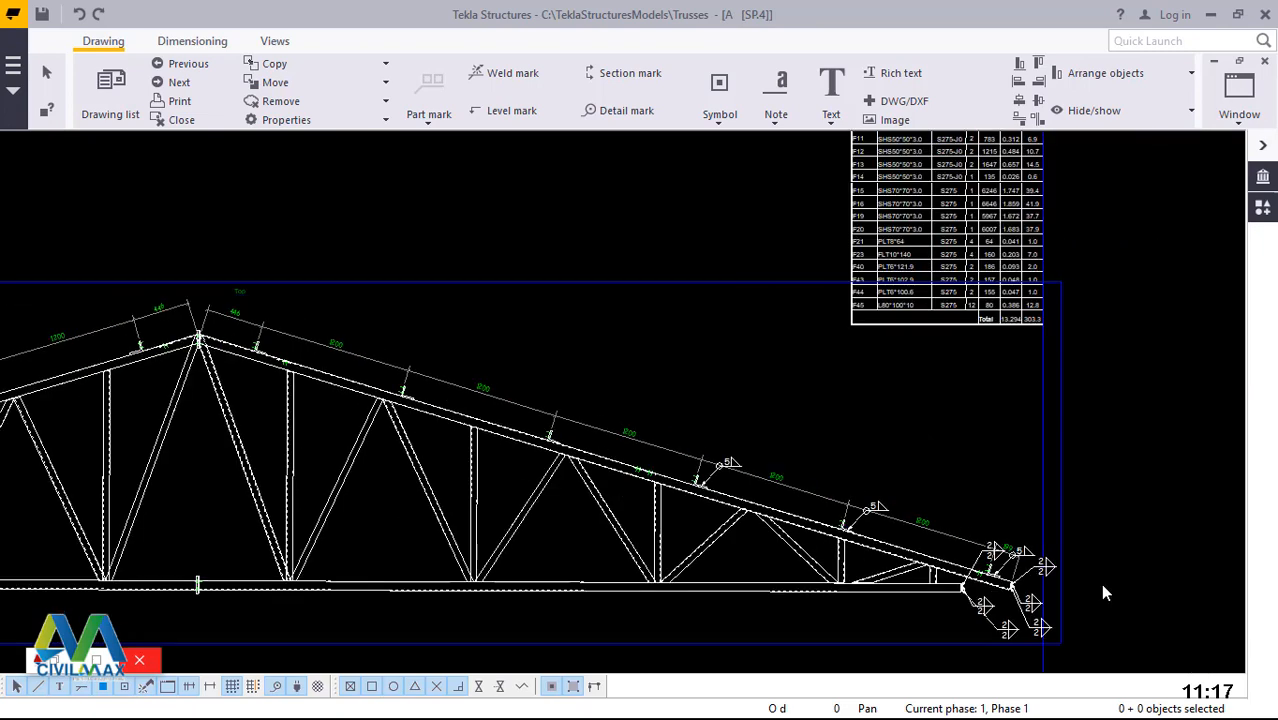
scroll(993, 581, "up", 3)
scroll(951, 563, "up", 2)
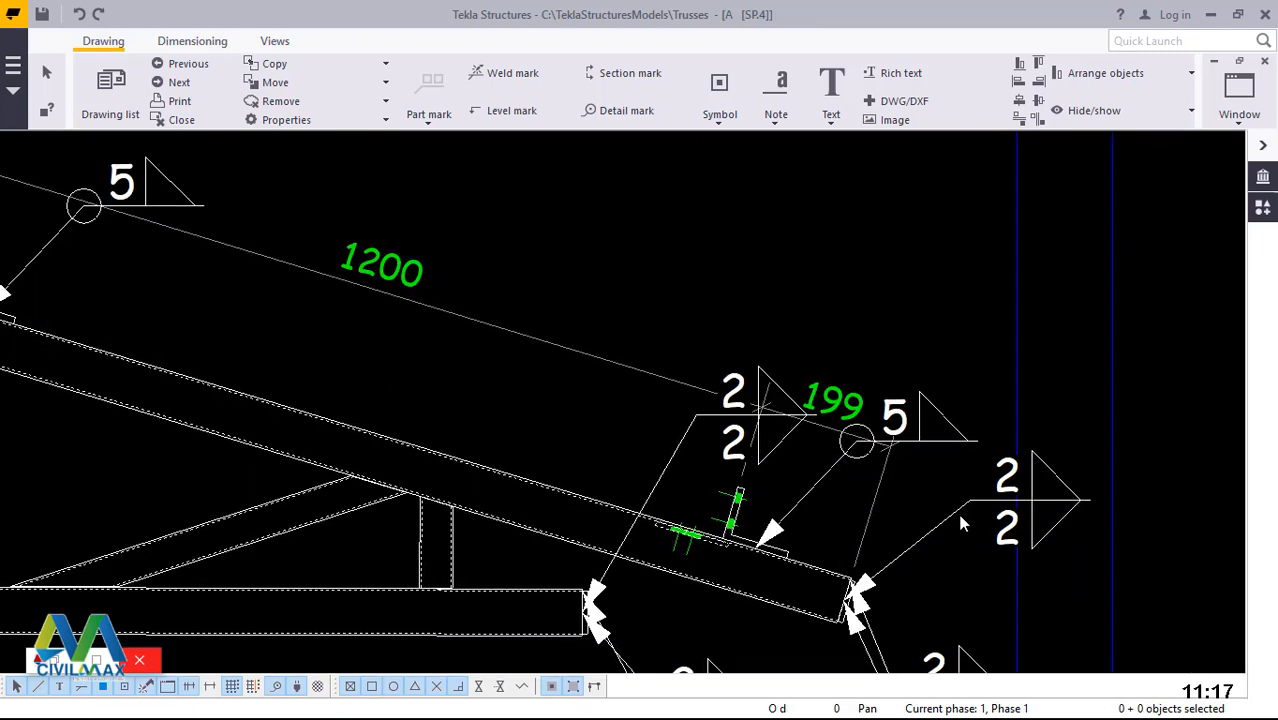
left_click(965, 500)
key("Delete")
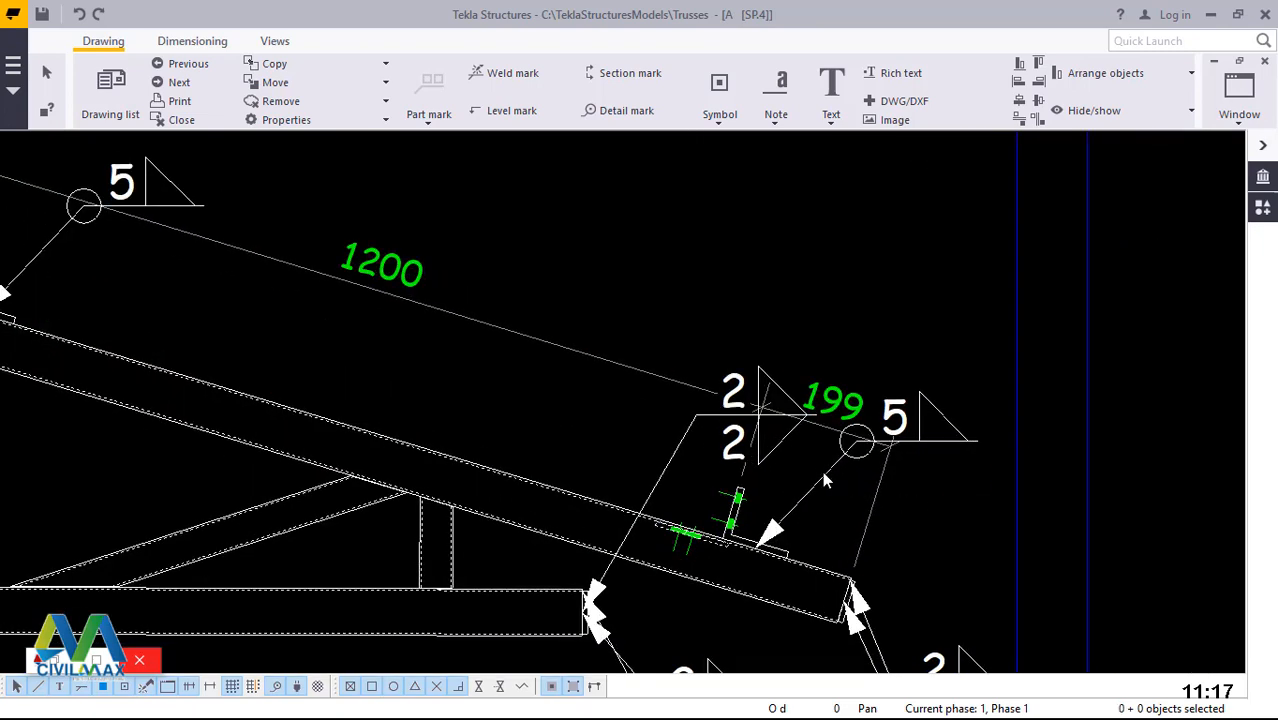
scroll(922, 493, "down", 3)
scroll(883, 604, "up", 2)
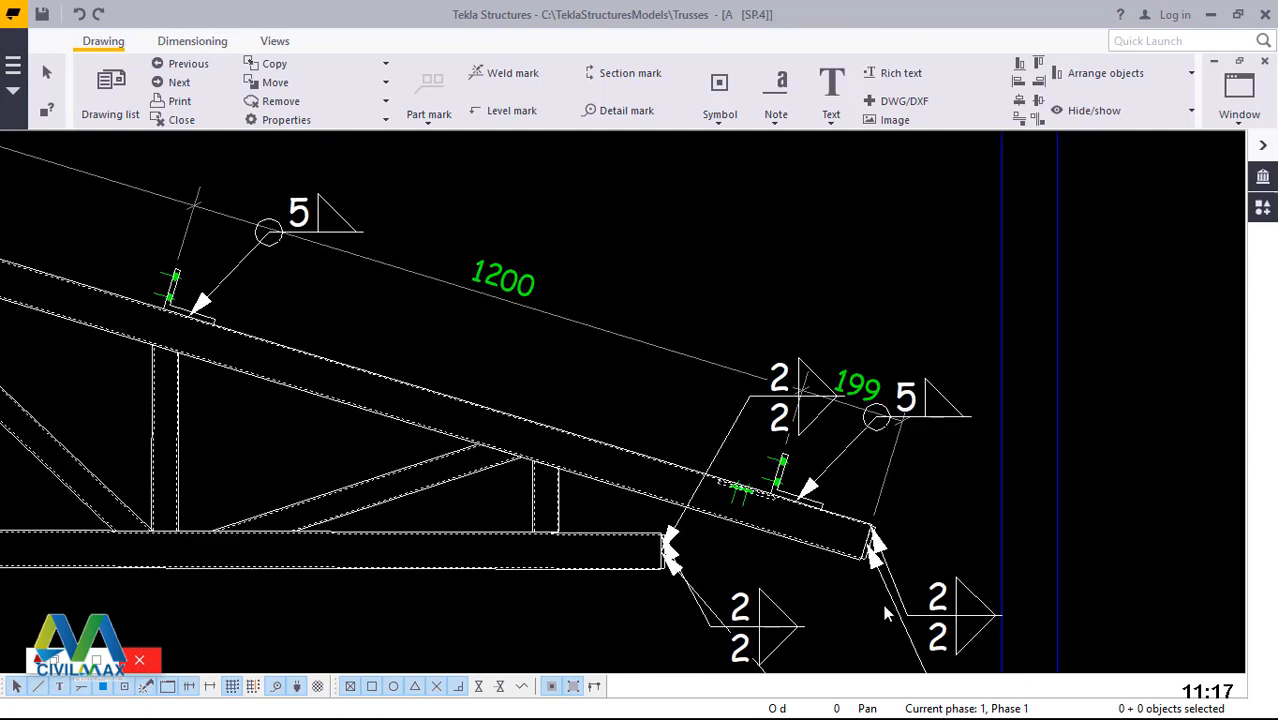
left_click(882, 590)
key("Delete")
scroll(926, 518, "down", 2)
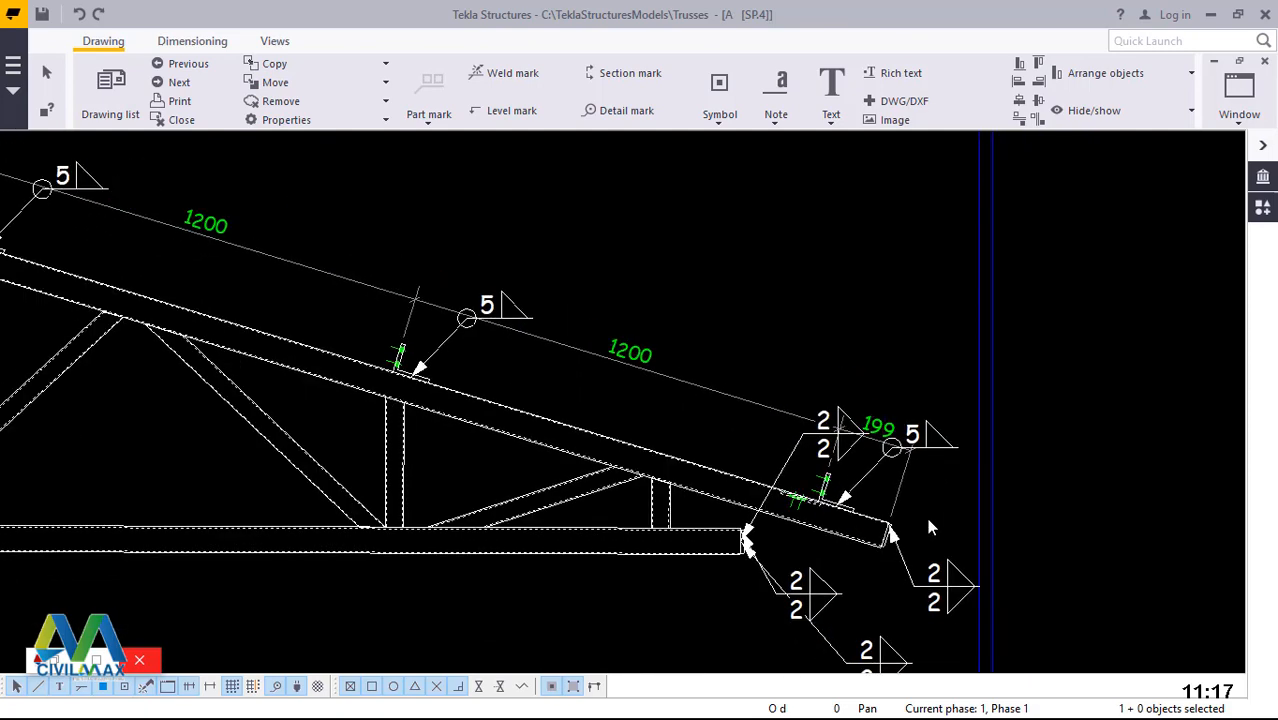
- Delete two size 2 weld marks at the bottom chord's right end and the size 5 weld mark at the last purlin cleat
scroll(905, 589, "up", 2)
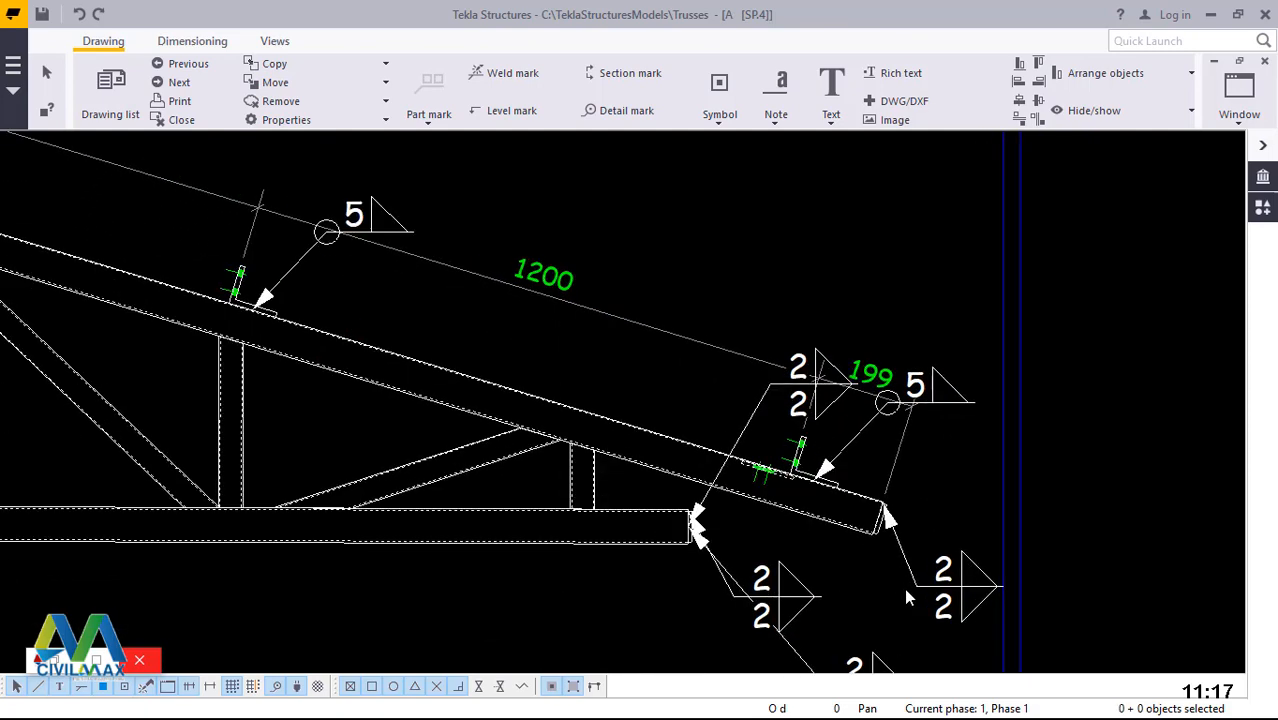
left_click(791, 653)
key("Delete")
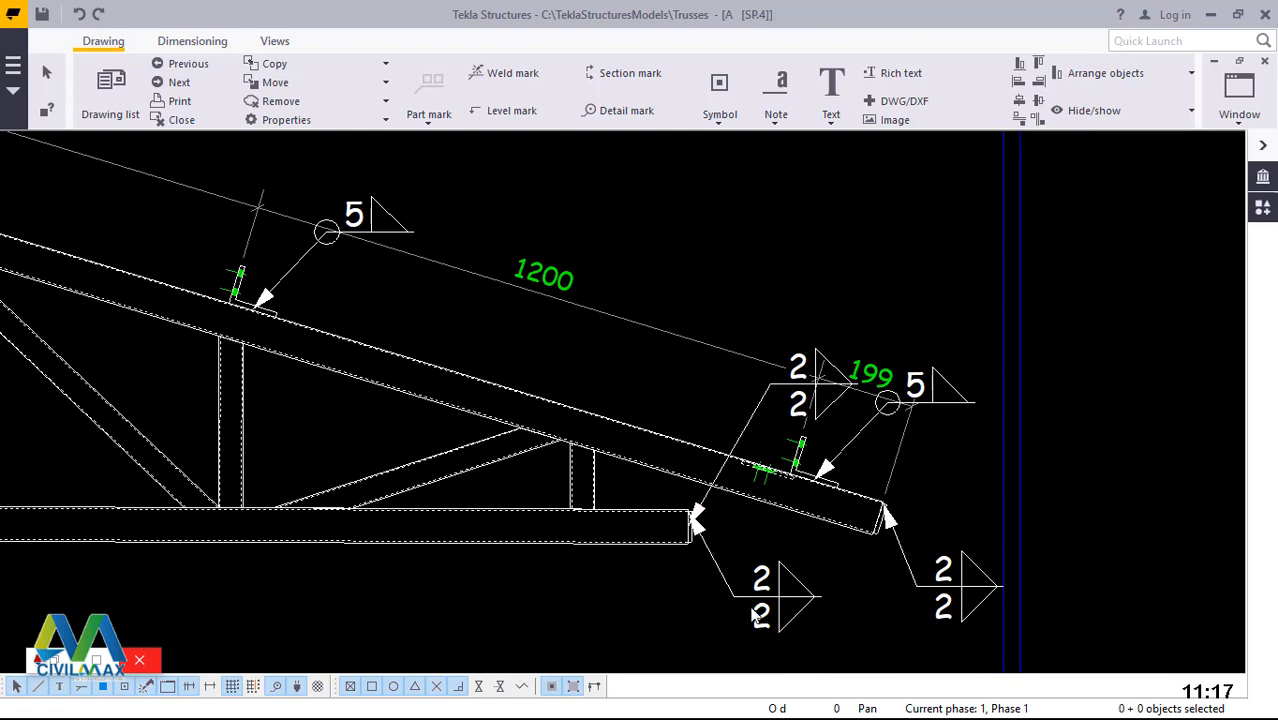
left_click(748, 415)
key("Delete")
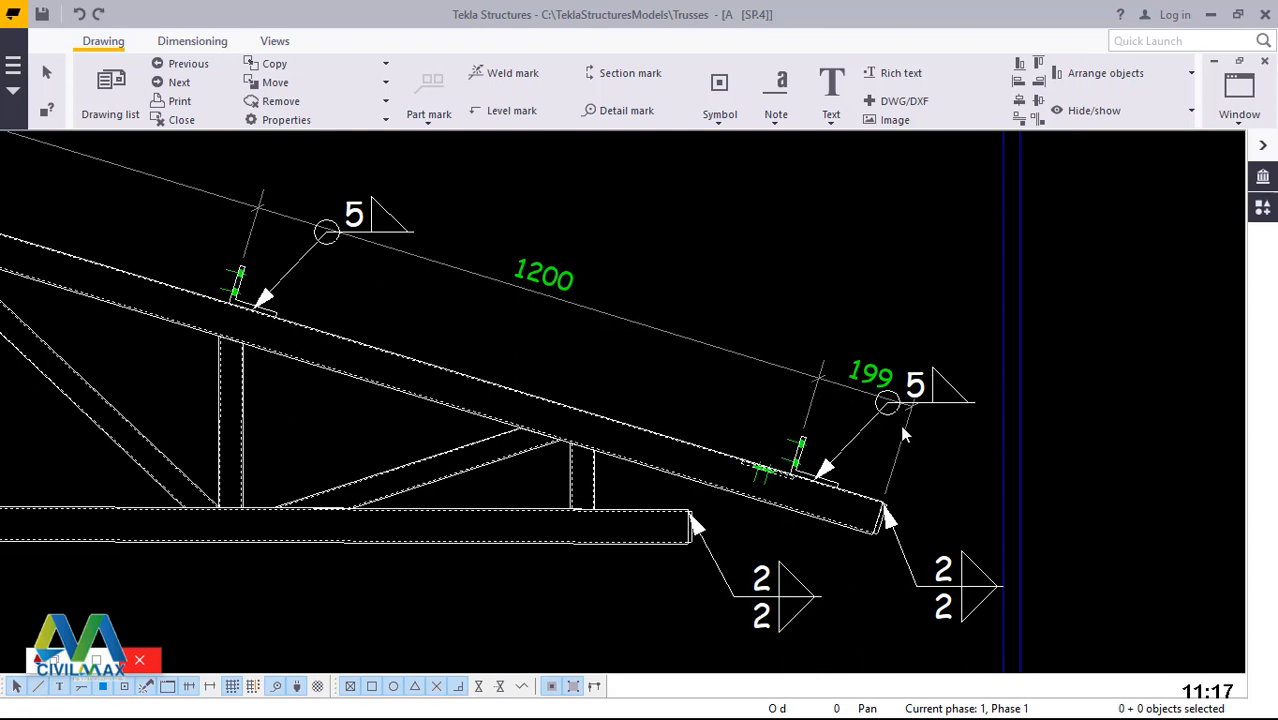
left_click(876, 428)
key("Delete")
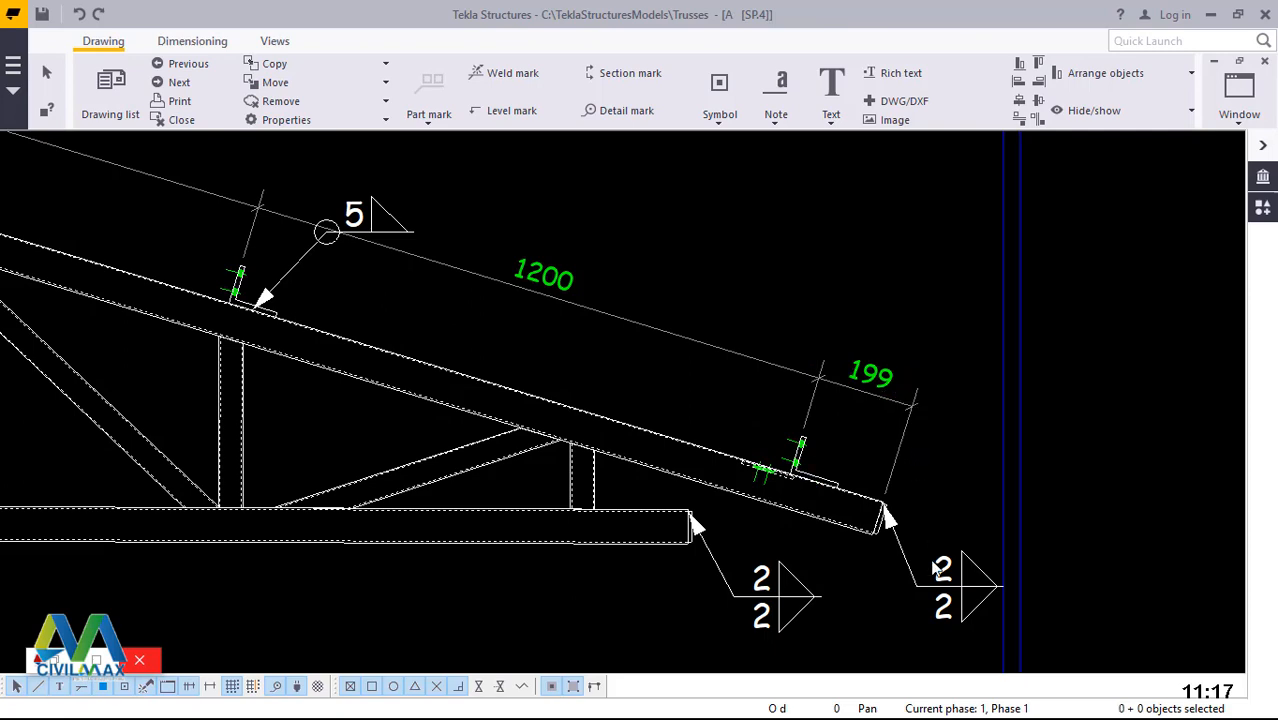
- Move the size 5 weld mark at the second-to-last right purlin cleat below the 1200 dimension line, level with its arrowhead
scroll(926, 527, "down", 3)
scroll(640, 423, "up", 1)
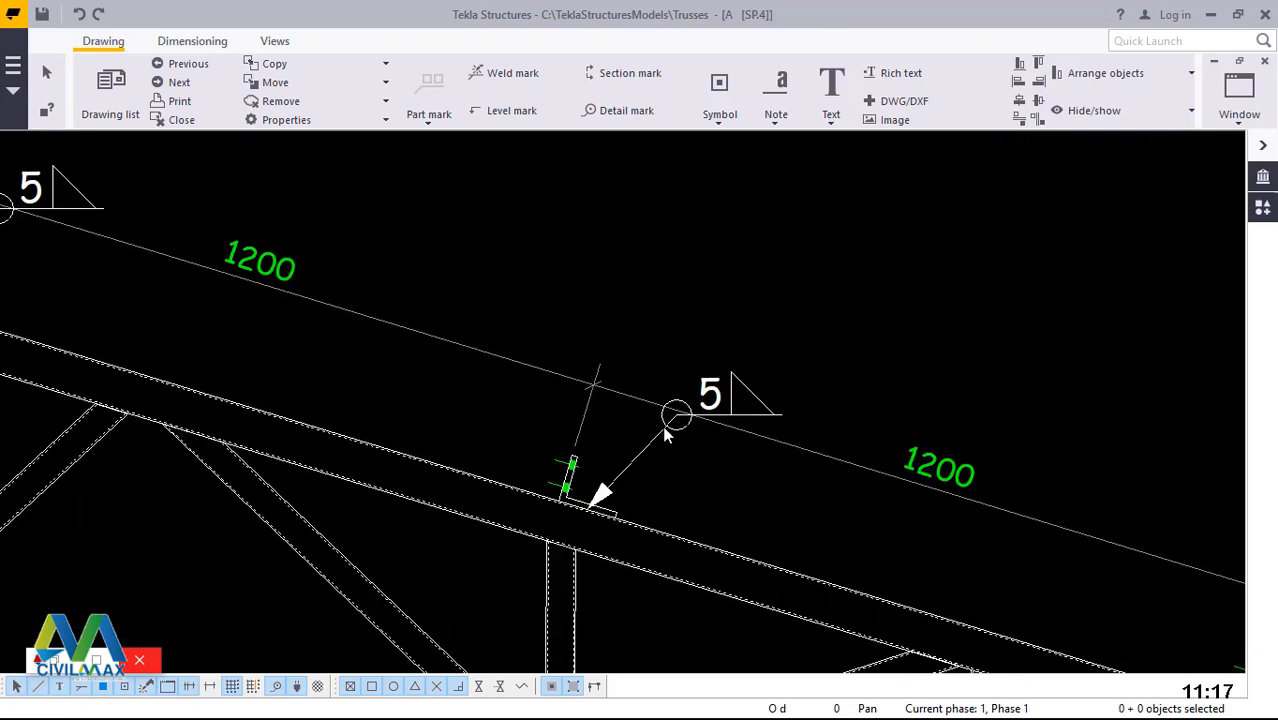
left_click_drag(682, 459, 716, 508)
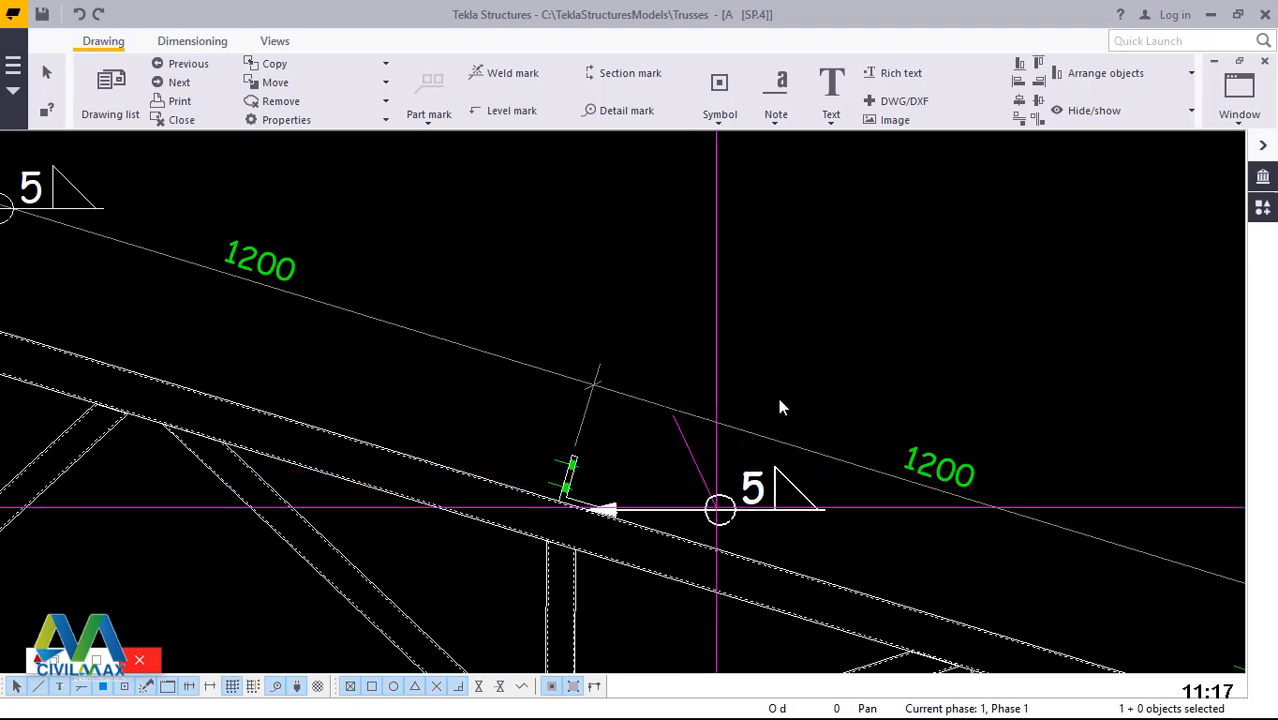
left_click(823, 351)
scroll(893, 377, "down", 4)
scroll(560, 312, "down", 2)
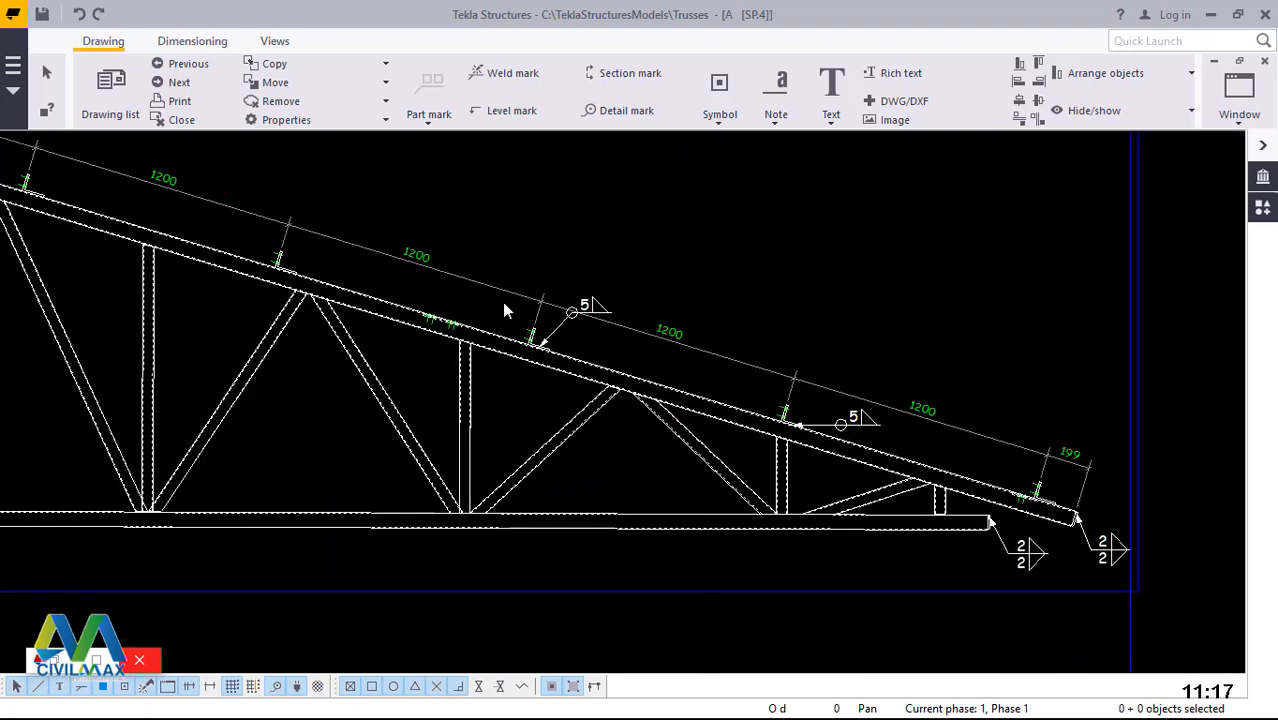
- Move the size 5 weld mark at the third-to-last right purlin cleat below the dimension line, close to the chord
scroll(600, 318, "up", 7)
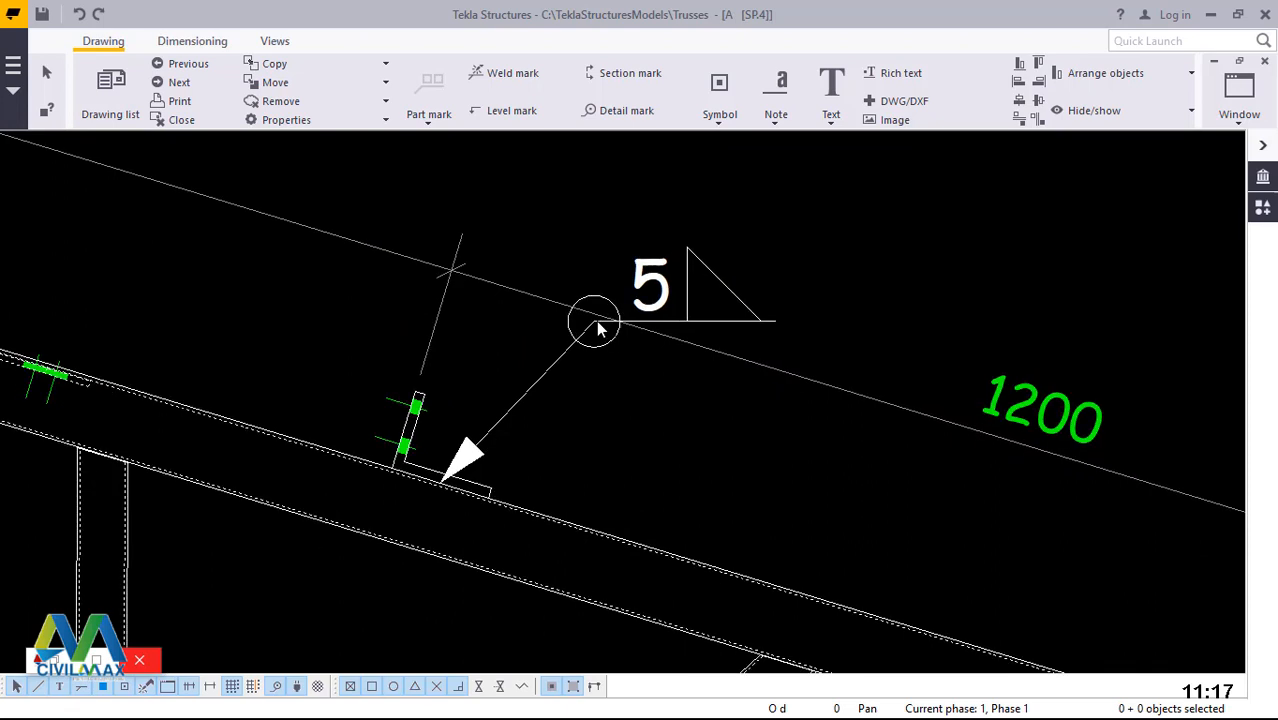
left_click_drag(595, 322, 622, 468)
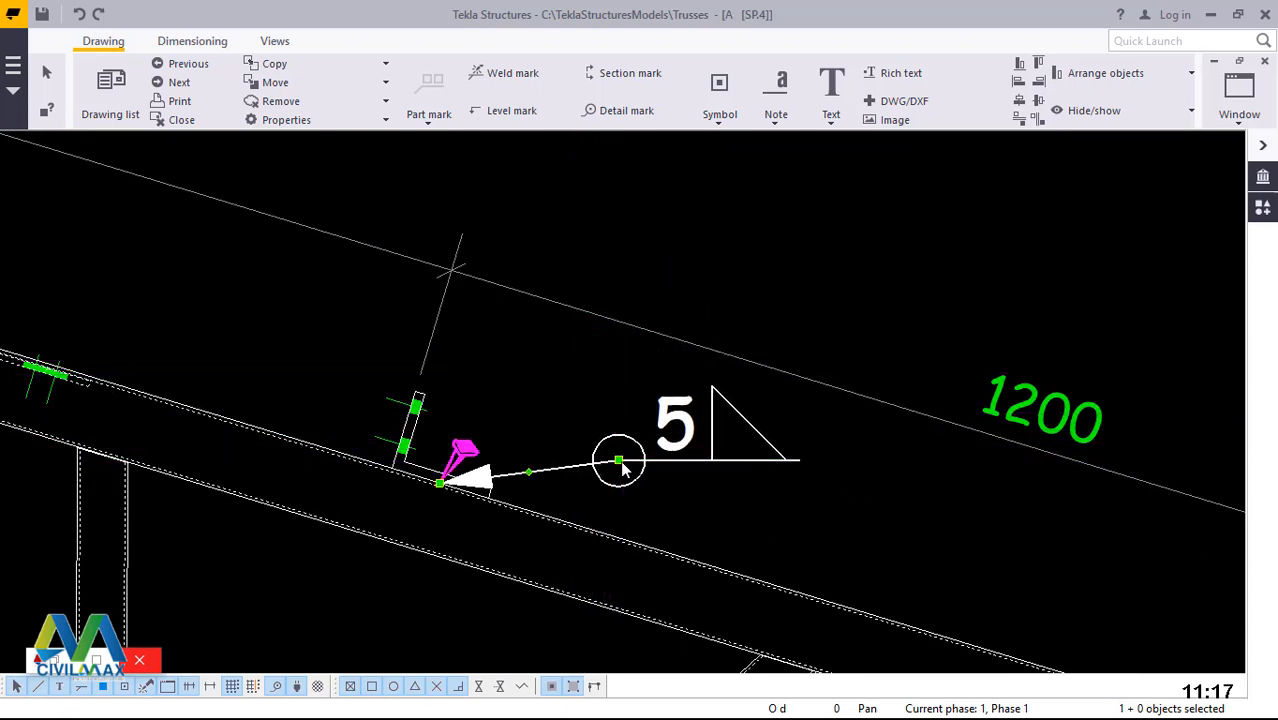
scroll(810, 445, "down", 4)
left_click(882, 305)
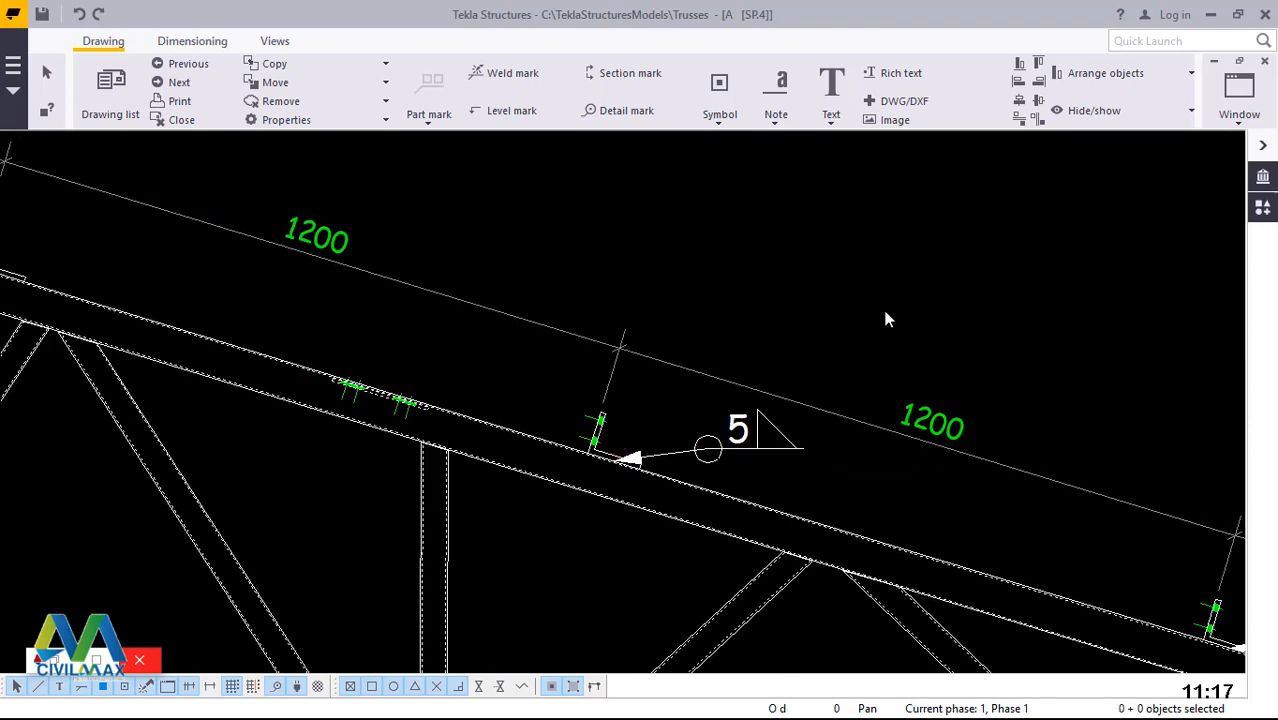
- Examine the whole truss front view from end to end, checking the remaining weld marks and dimensions
scroll(867, 377, "down", 2)
scroll(872, 388, "down", 3)
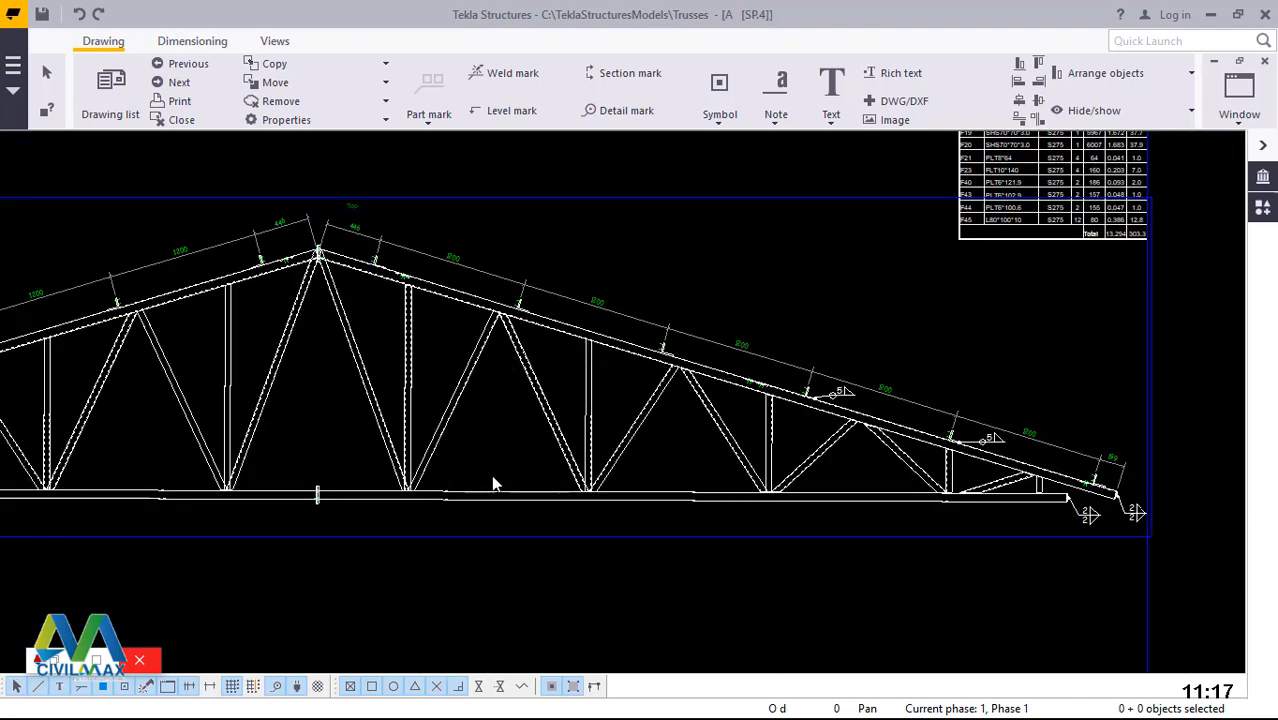
scroll(806, 474, "down", 2)
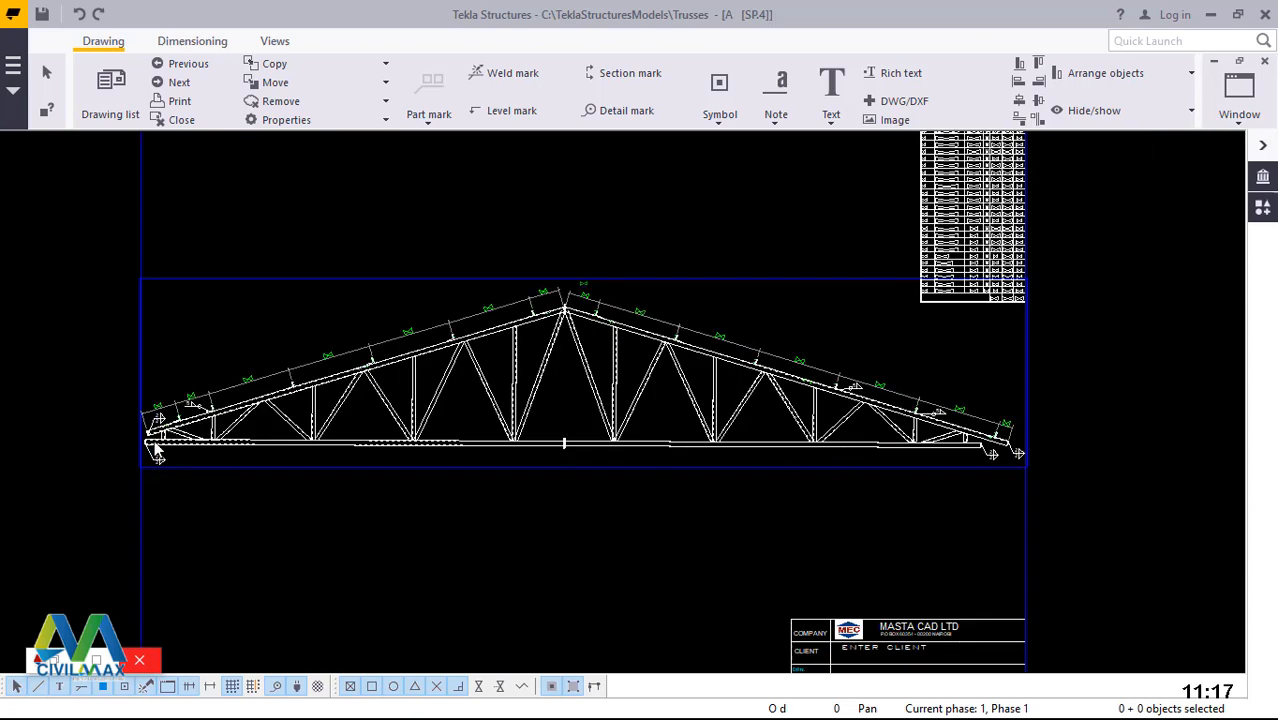
scroll(156, 445, "up", 5)
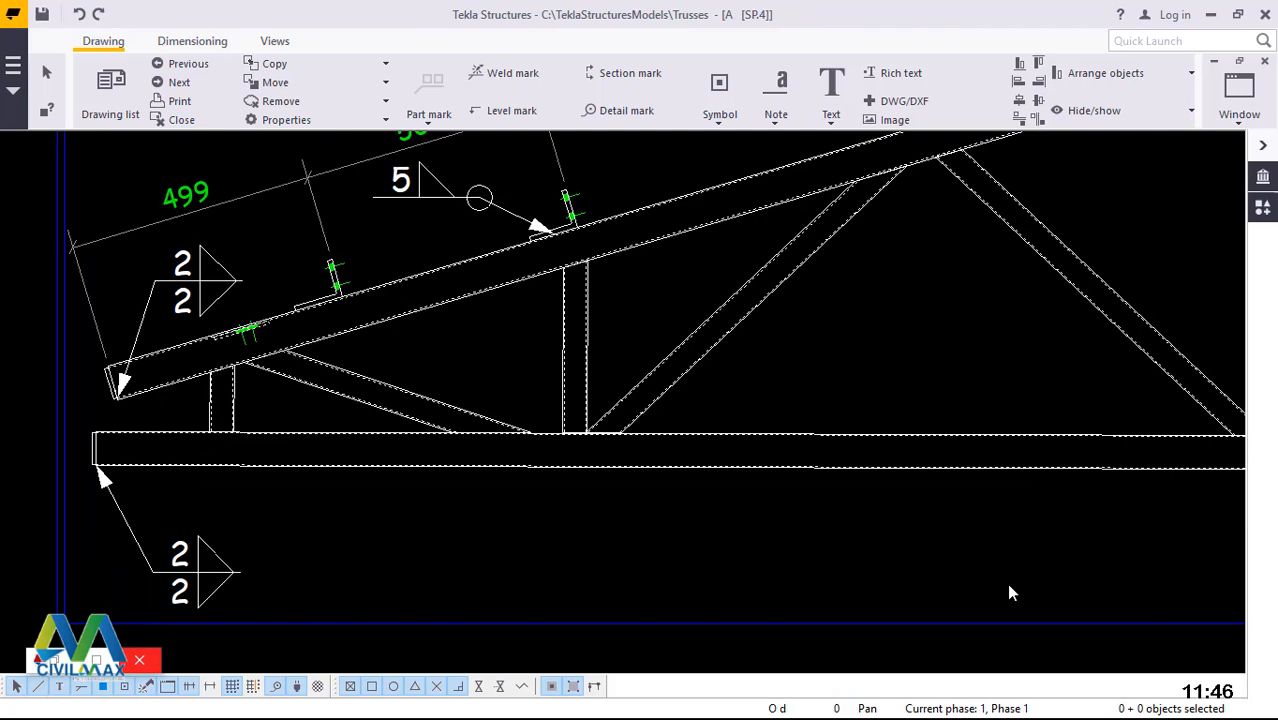
scroll(514, 487, "down", 4)
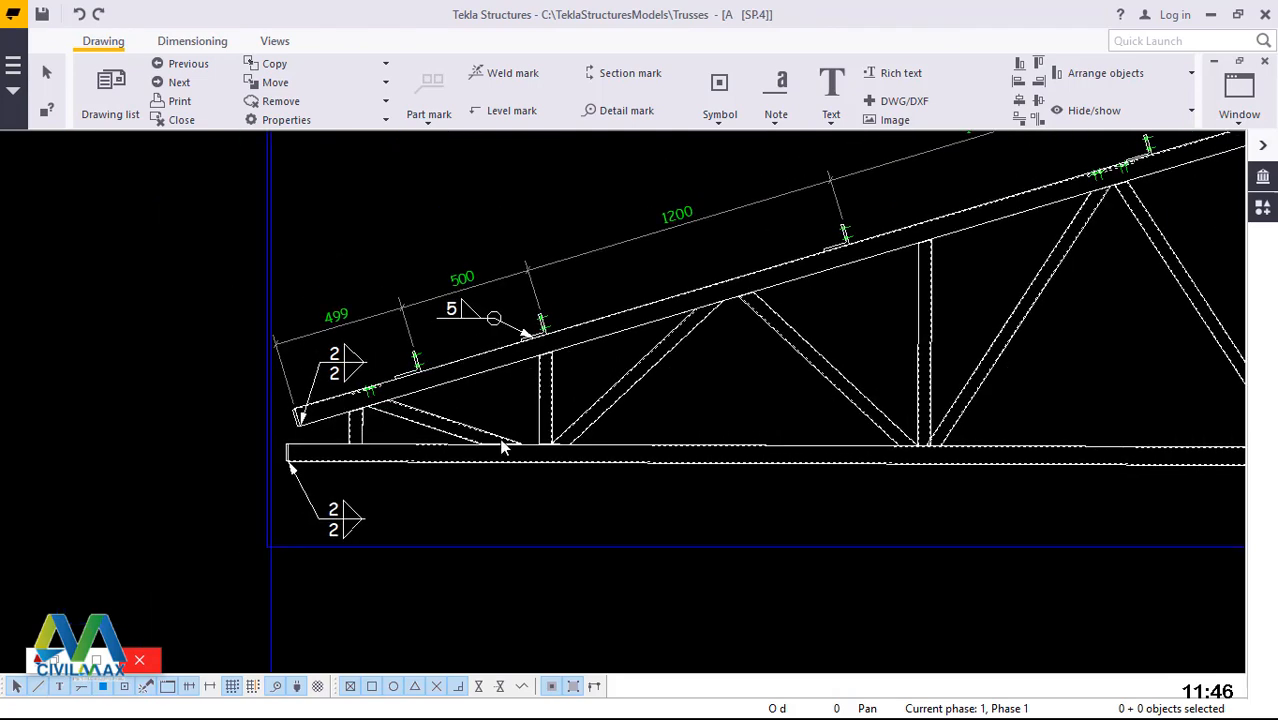
scroll(347, 516, "down", 2)
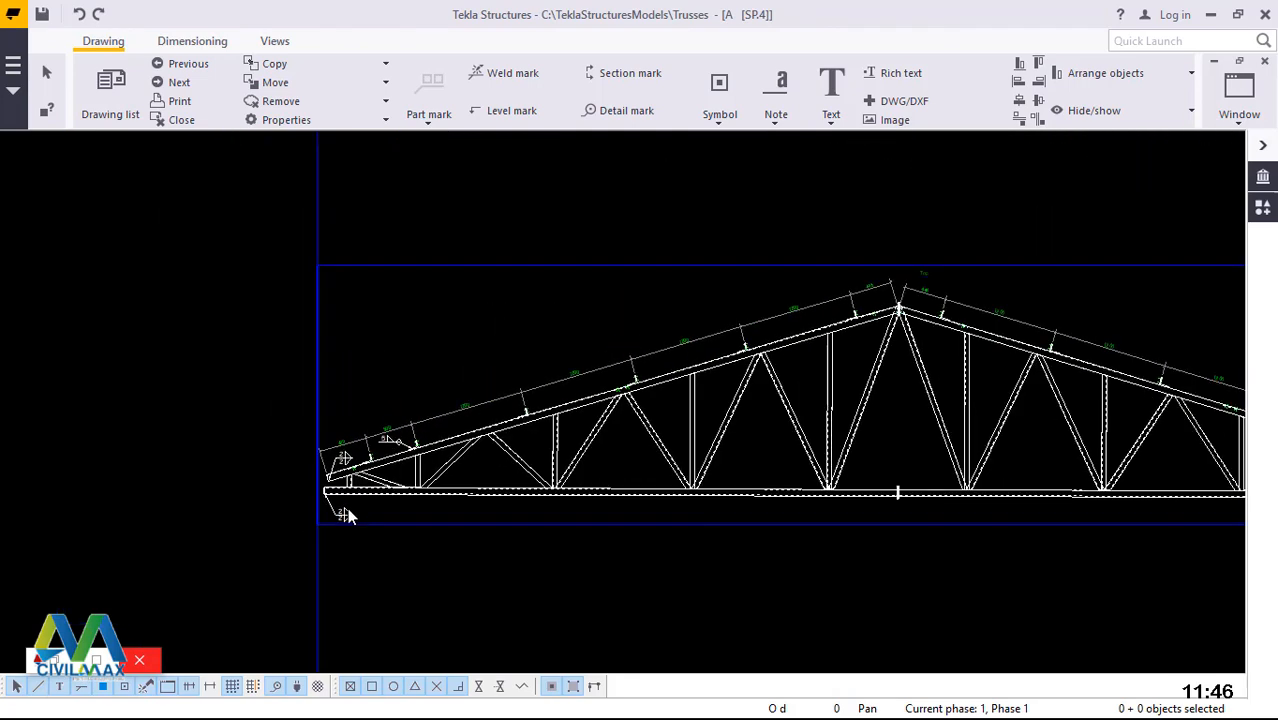
scroll(899, 428, "down", 1)
scroll(899, 430, "up", 3)
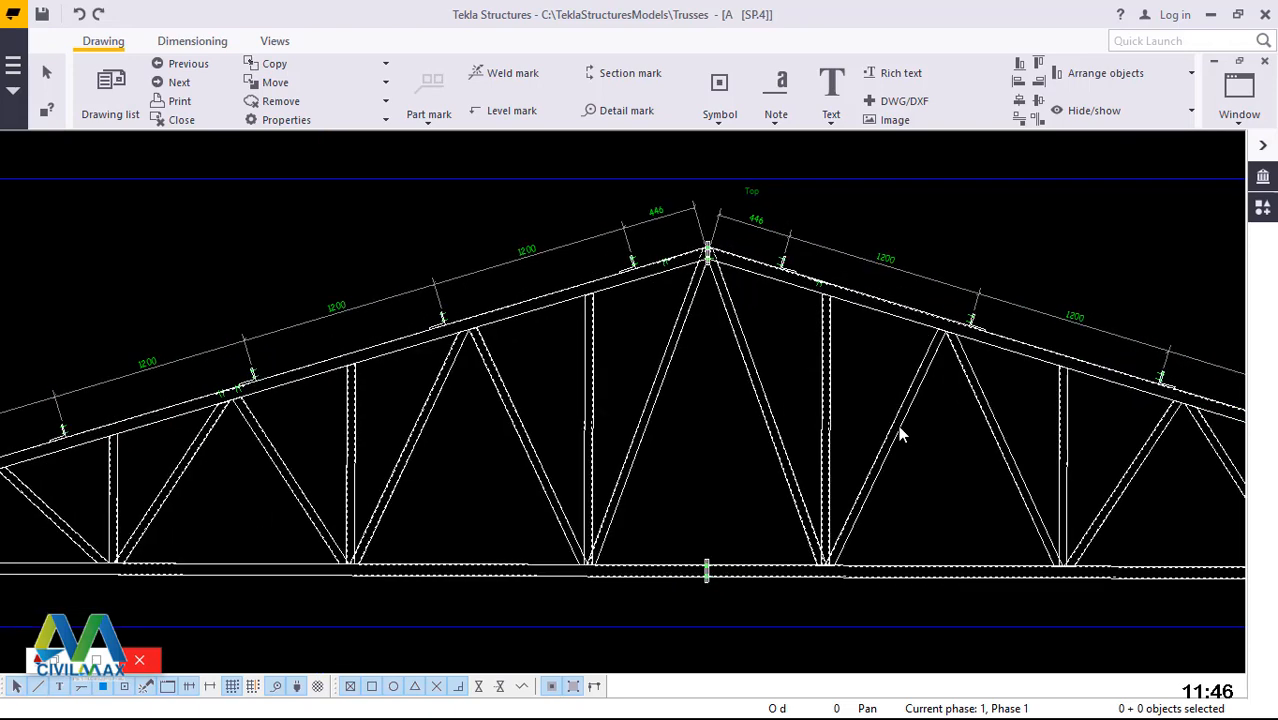
scroll(916, 397, "down", 3)
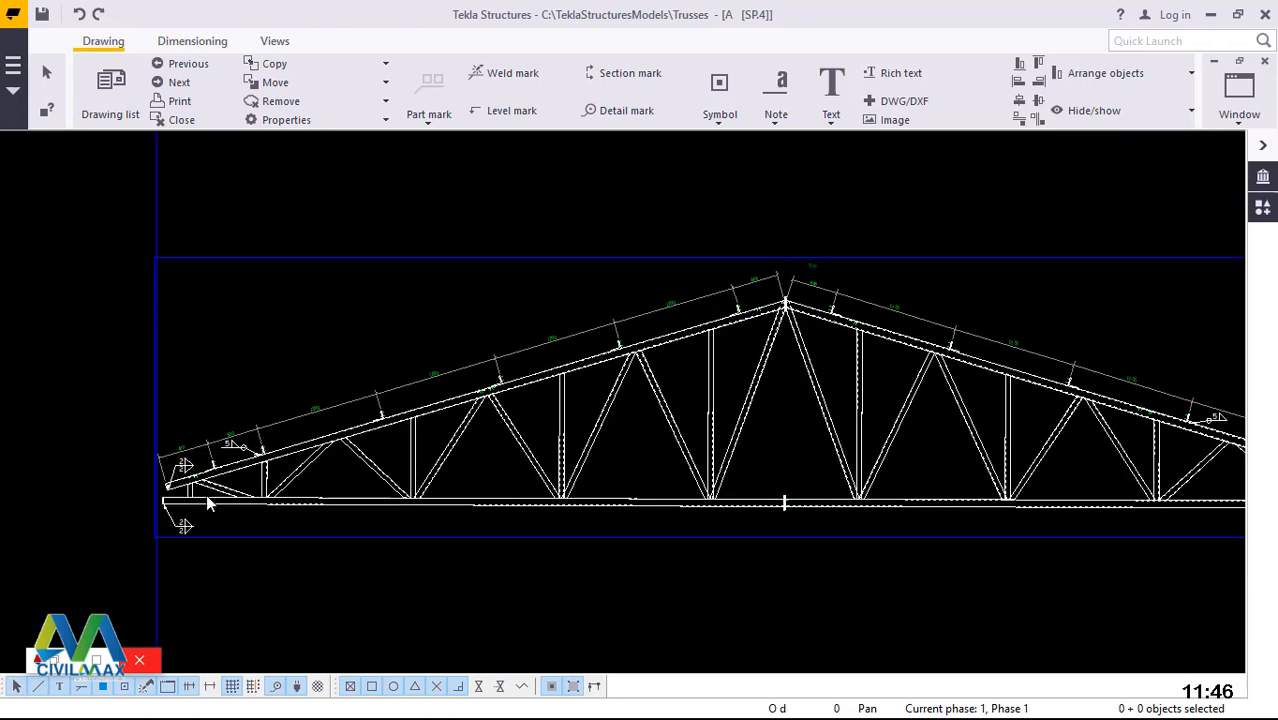
- Add a horizontal dimension from the bottom chord's left end corner to the mid-line of the splice plates at midspan
scroll(180, 516, "up", 3)
scroll(184, 508, "up", 8)
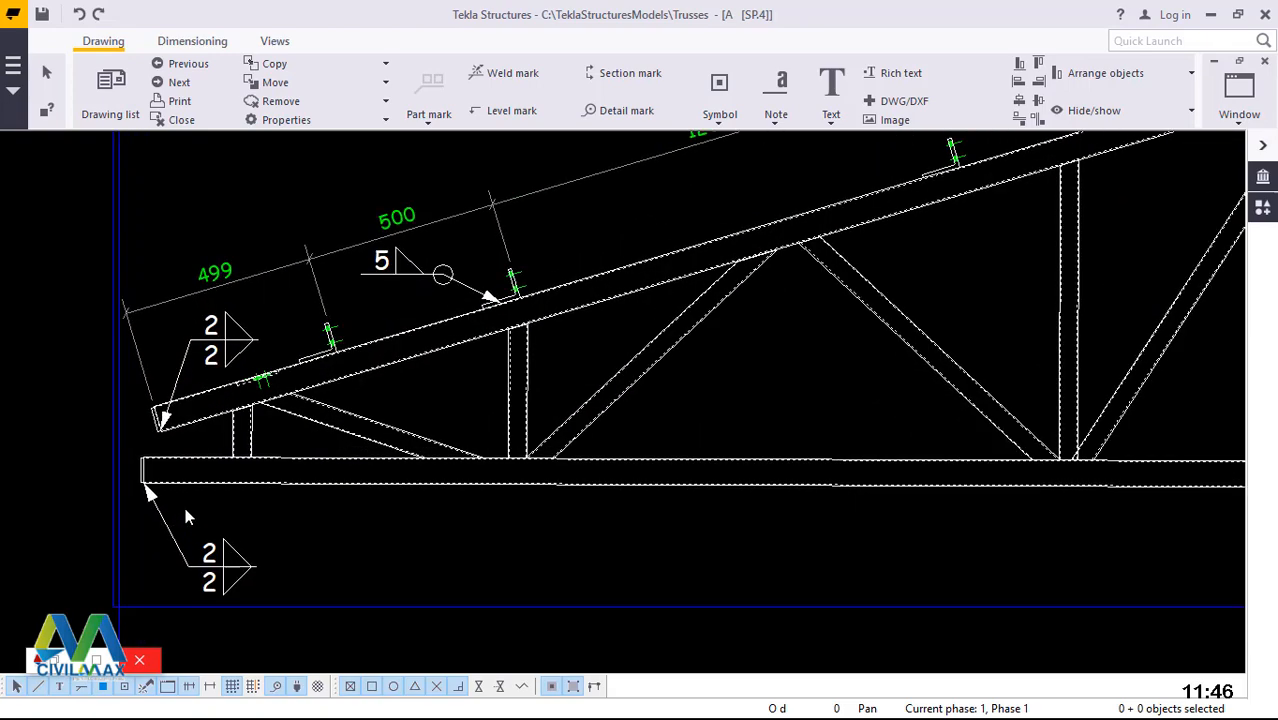
left_click(182, 42)
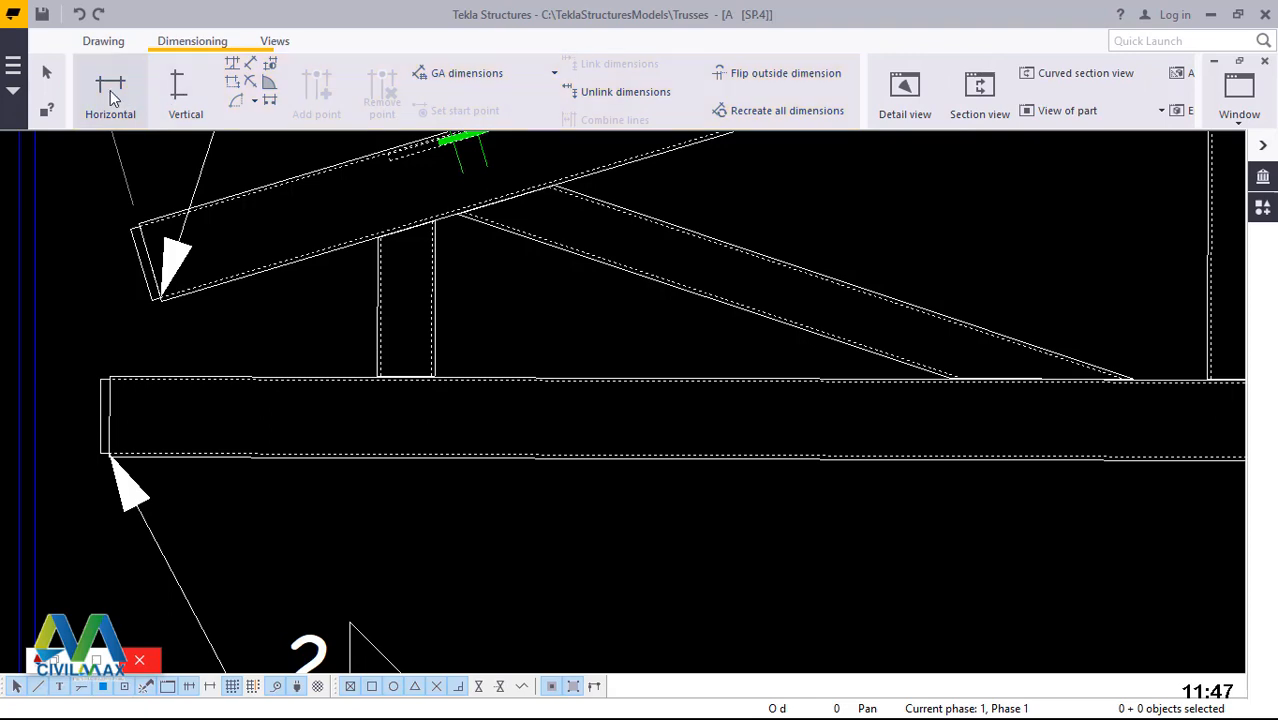
left_click(110, 90)
scroll(105, 475, "up", 5)
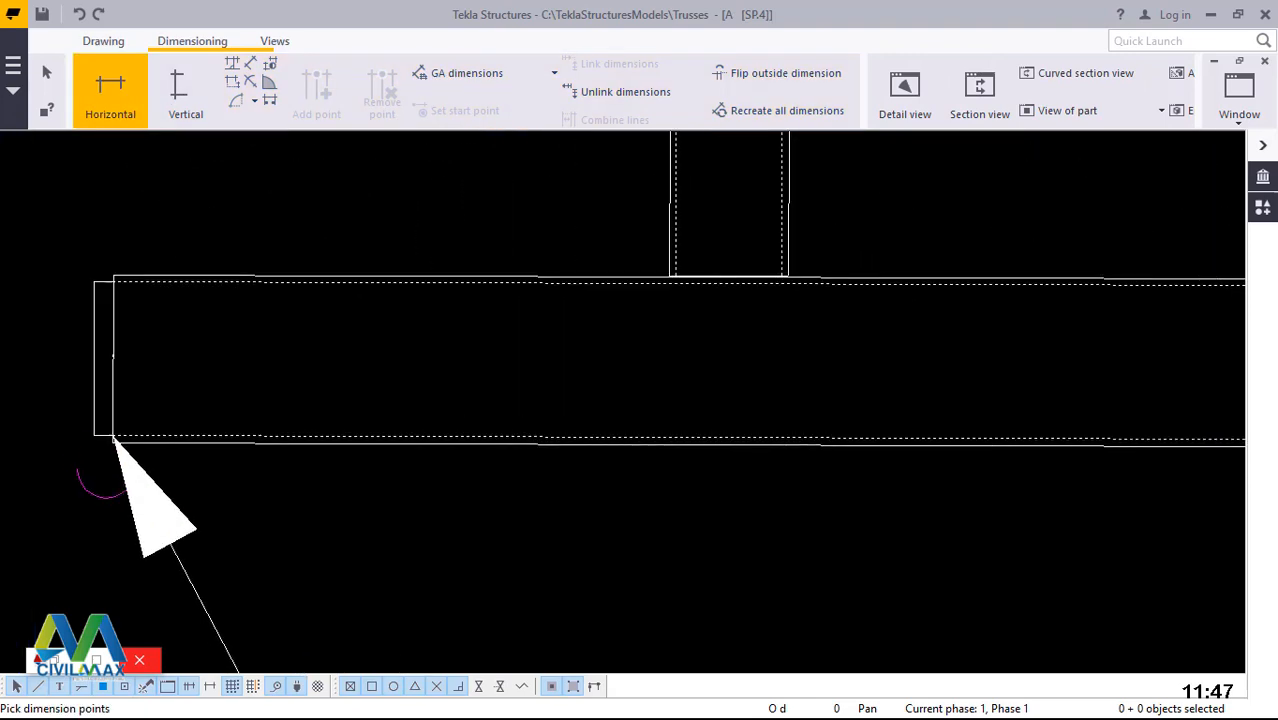
scroll(117, 430, "up", 5)
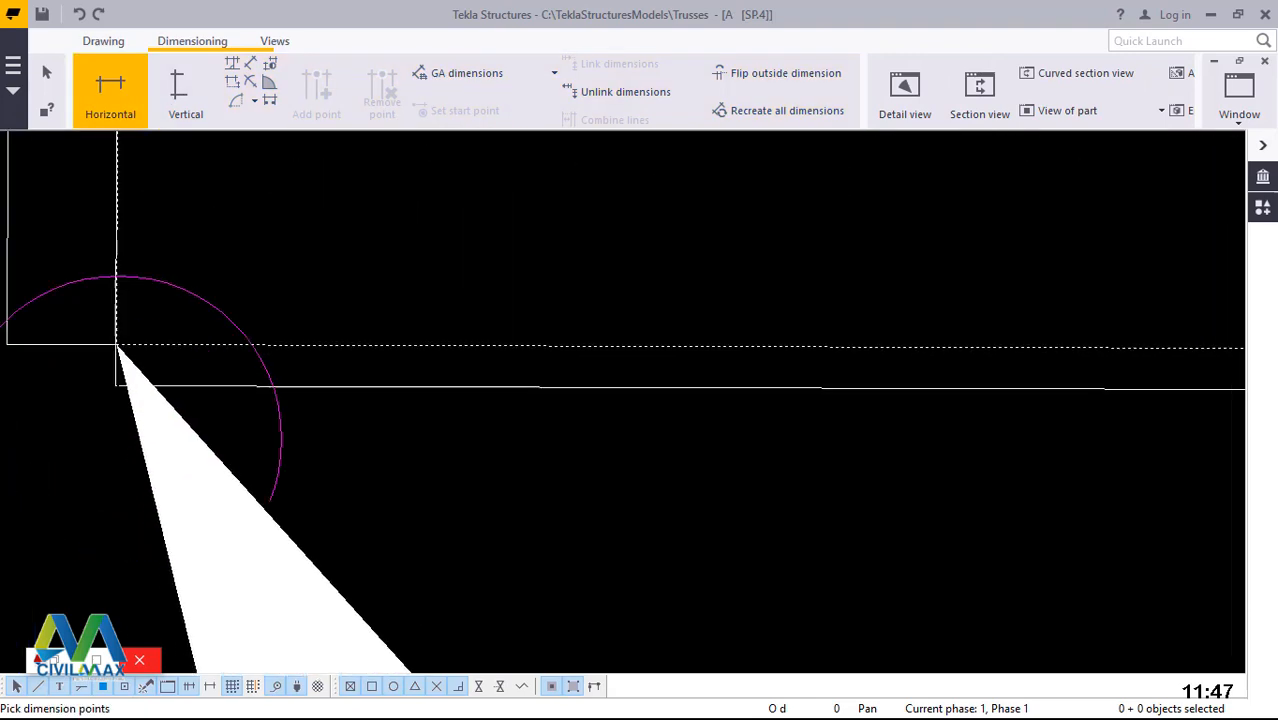
scroll(112, 385, "down", 1)
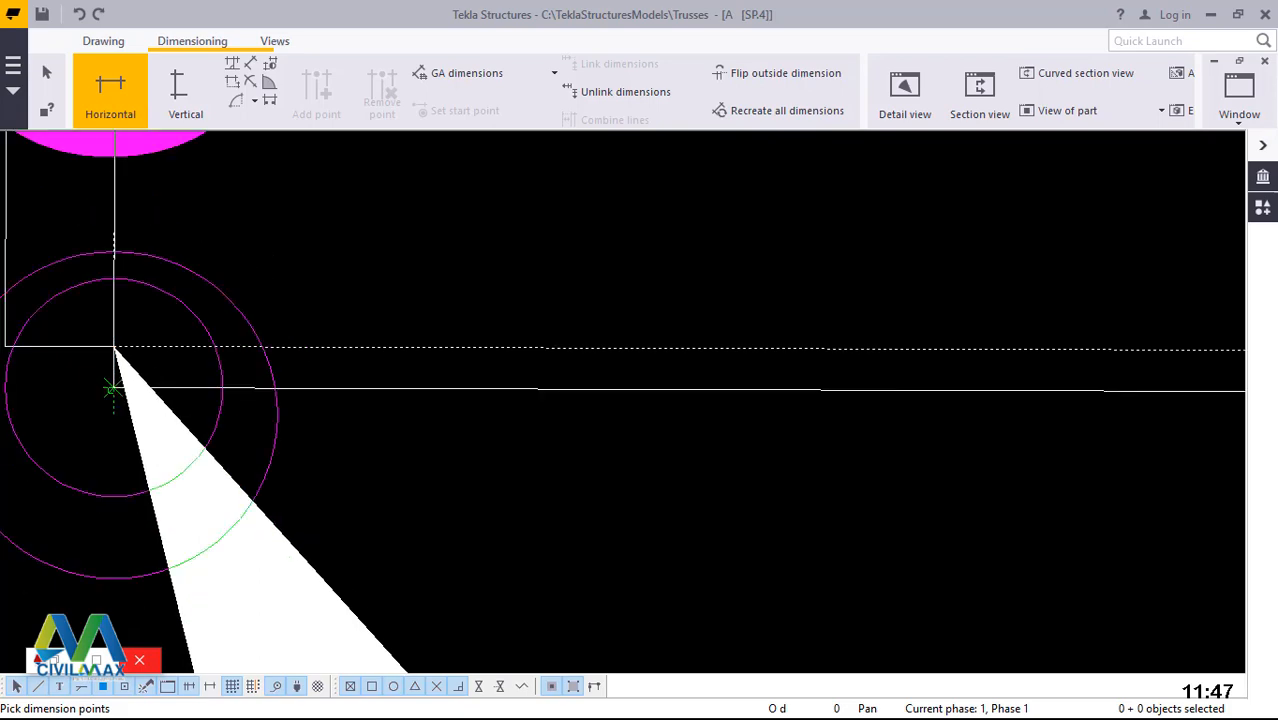
scroll(110, 388, "down", 3)
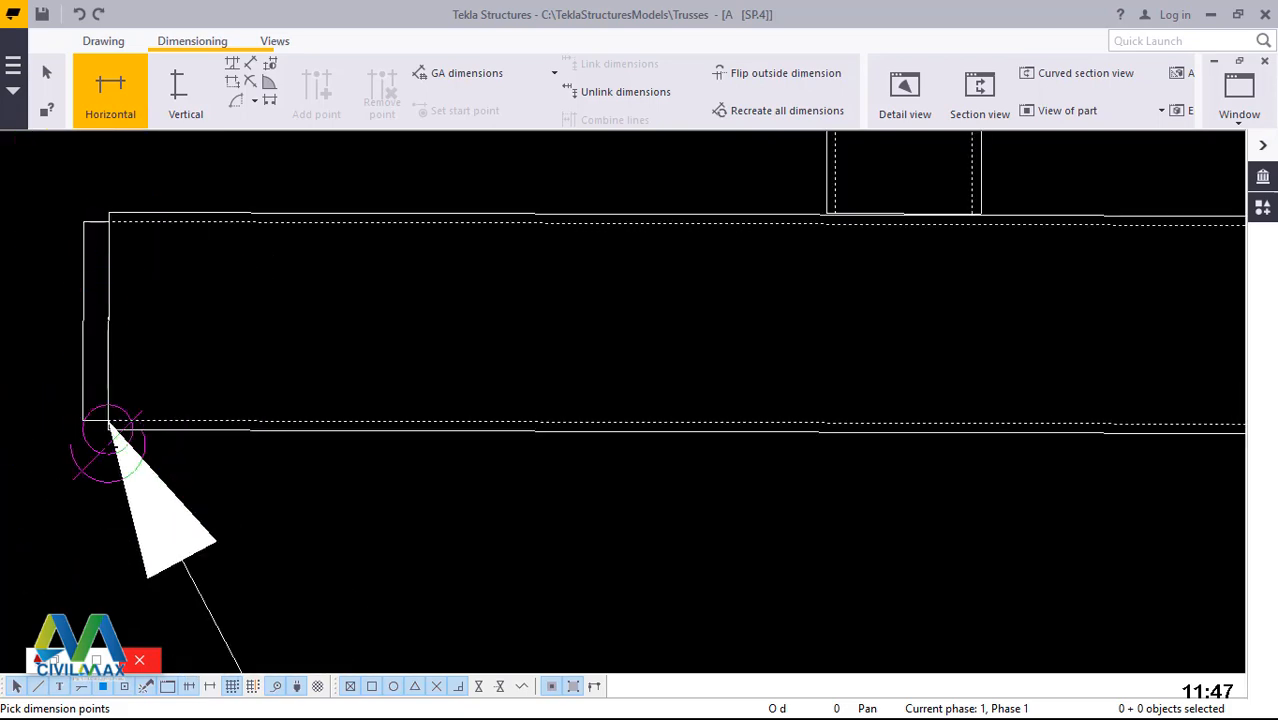
scroll(108, 440, "down", 4)
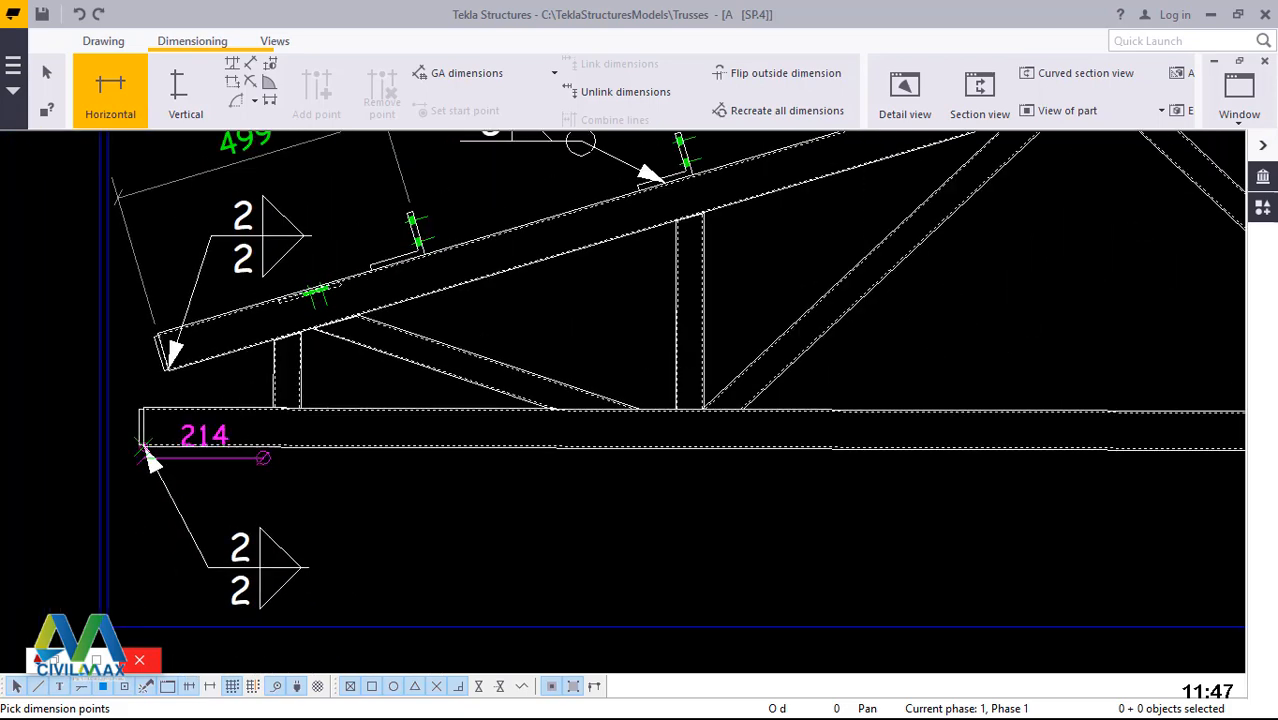
scroll(205, 445, "down", 1)
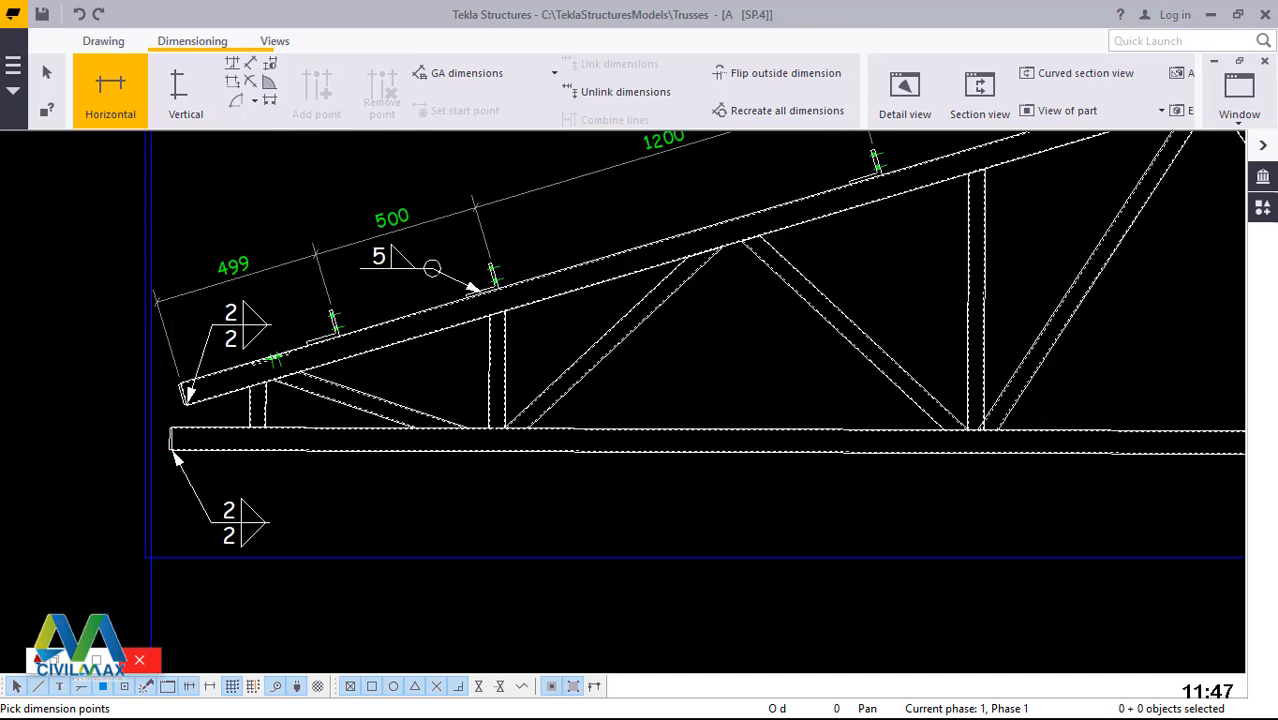
scroll(175, 455, "down", 3)
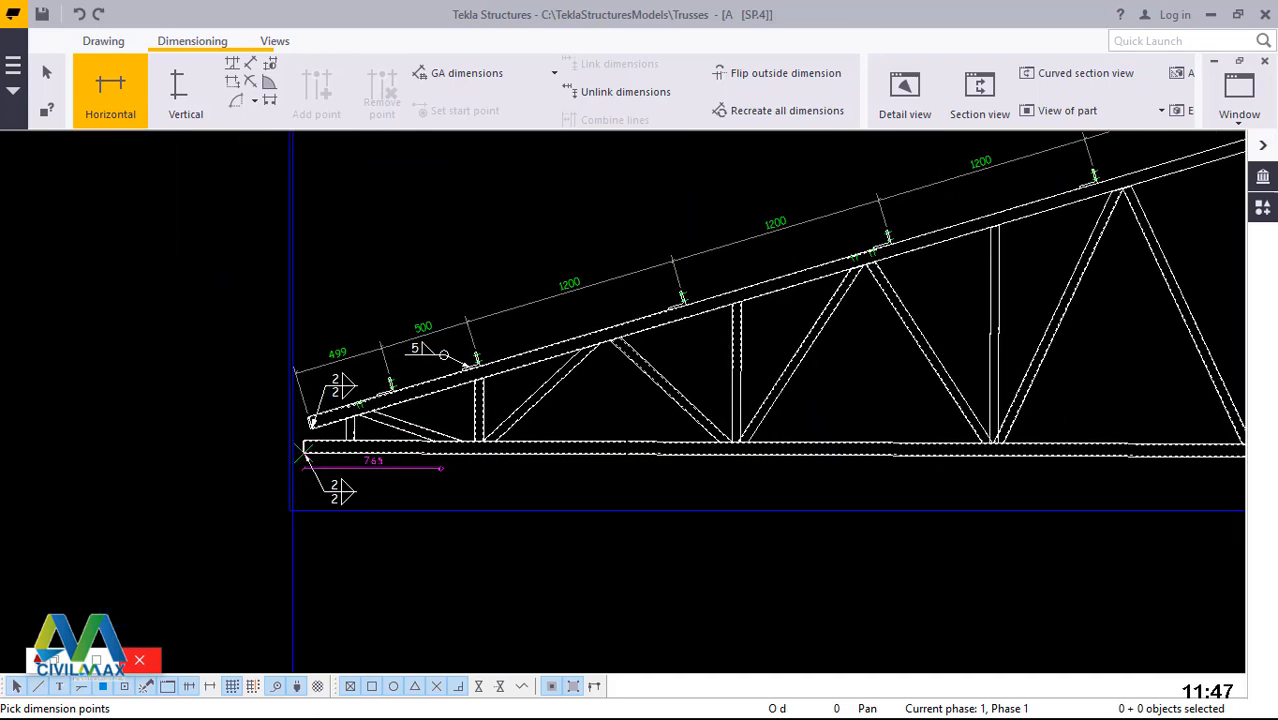
scroll(421, 440, "down", 2)
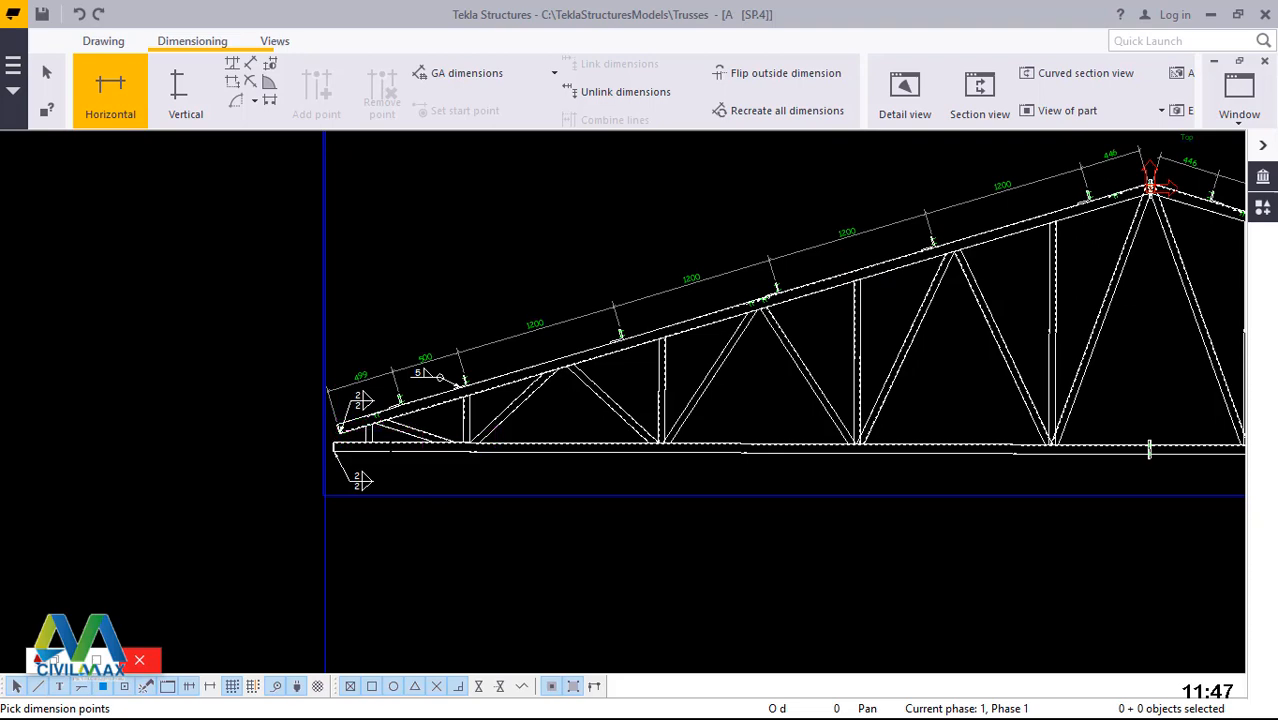
scroll(362, 480, "down", 2)
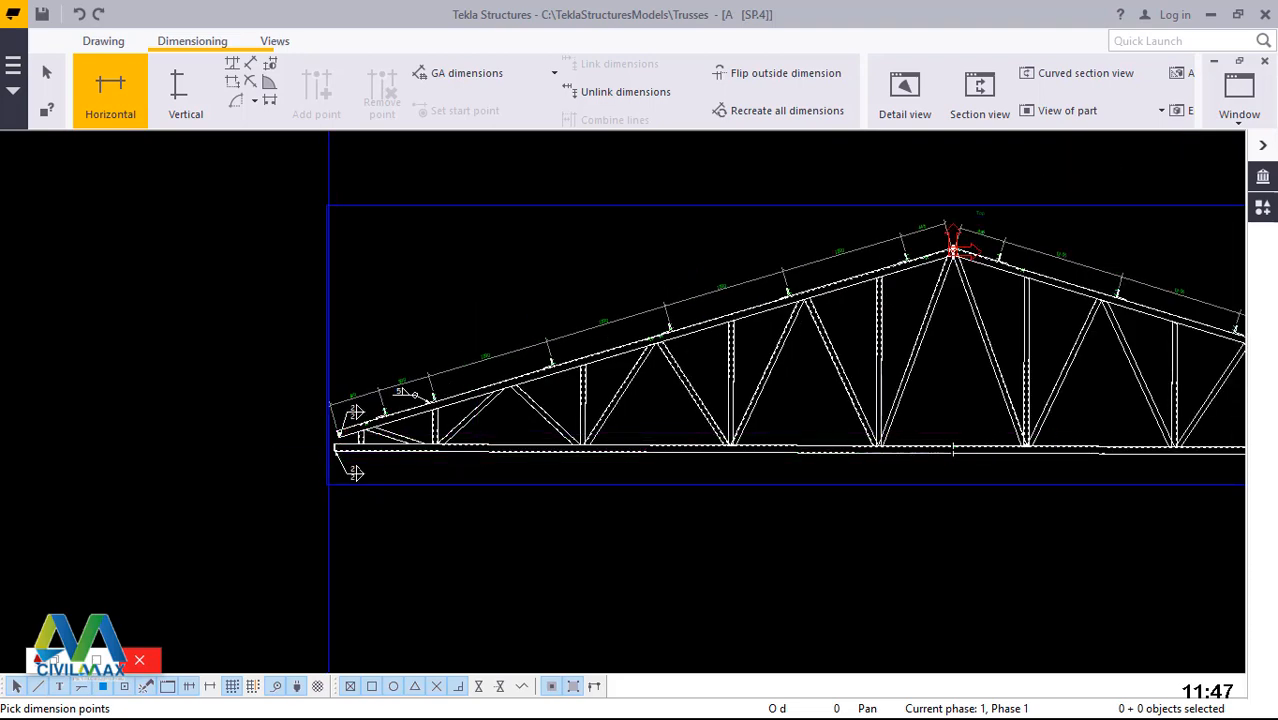
scroll(950, 450, "up", 4)
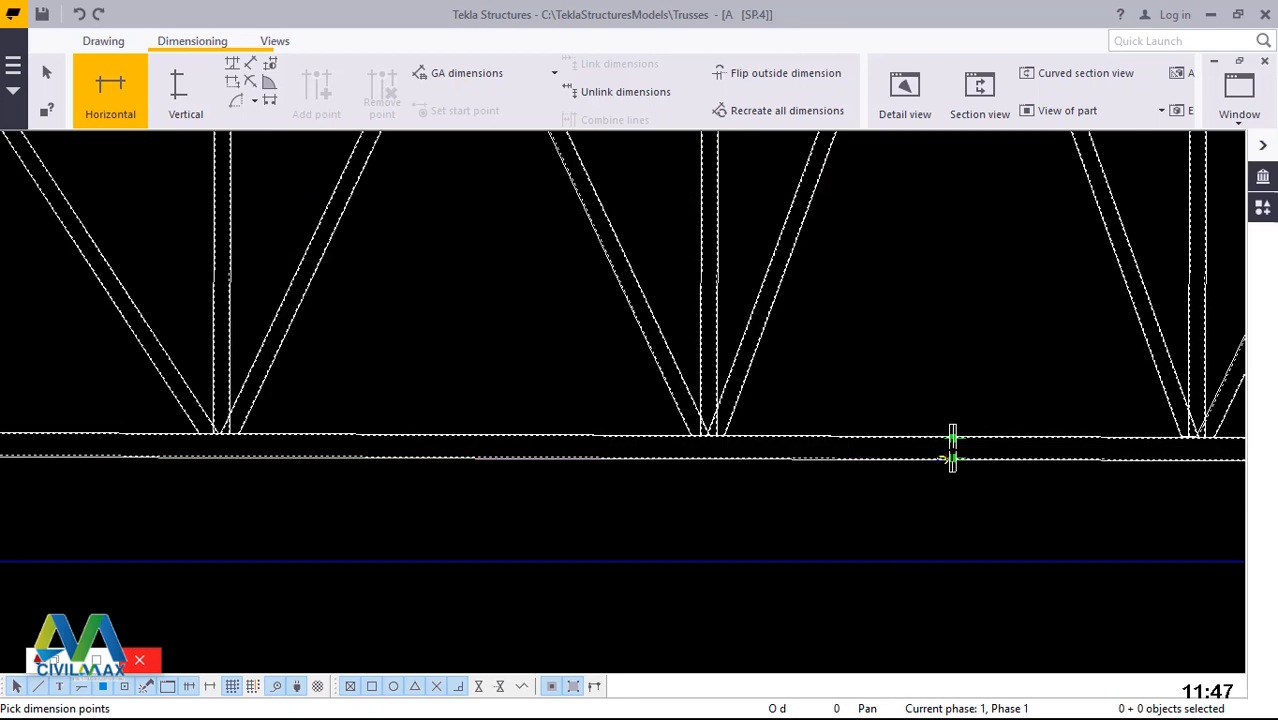
scroll(952, 450, "up", 4)
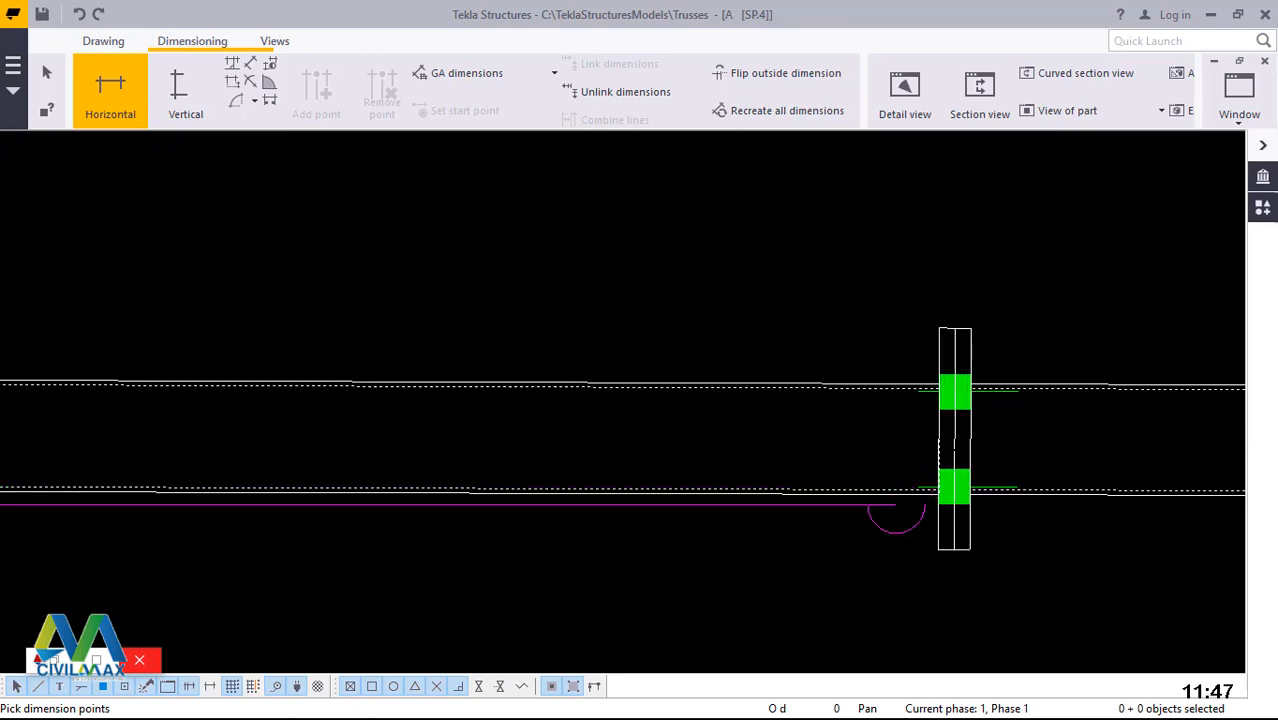
scroll(897, 512, "up", 2)
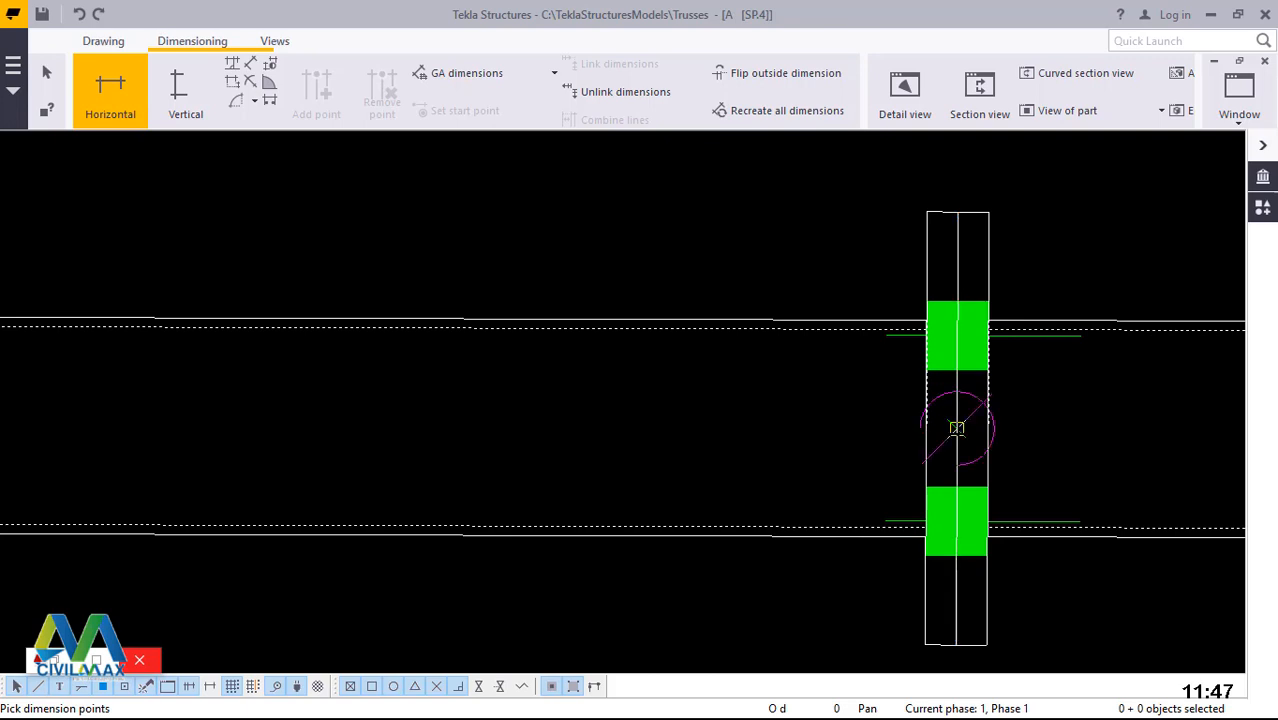
right_click(829, 414)
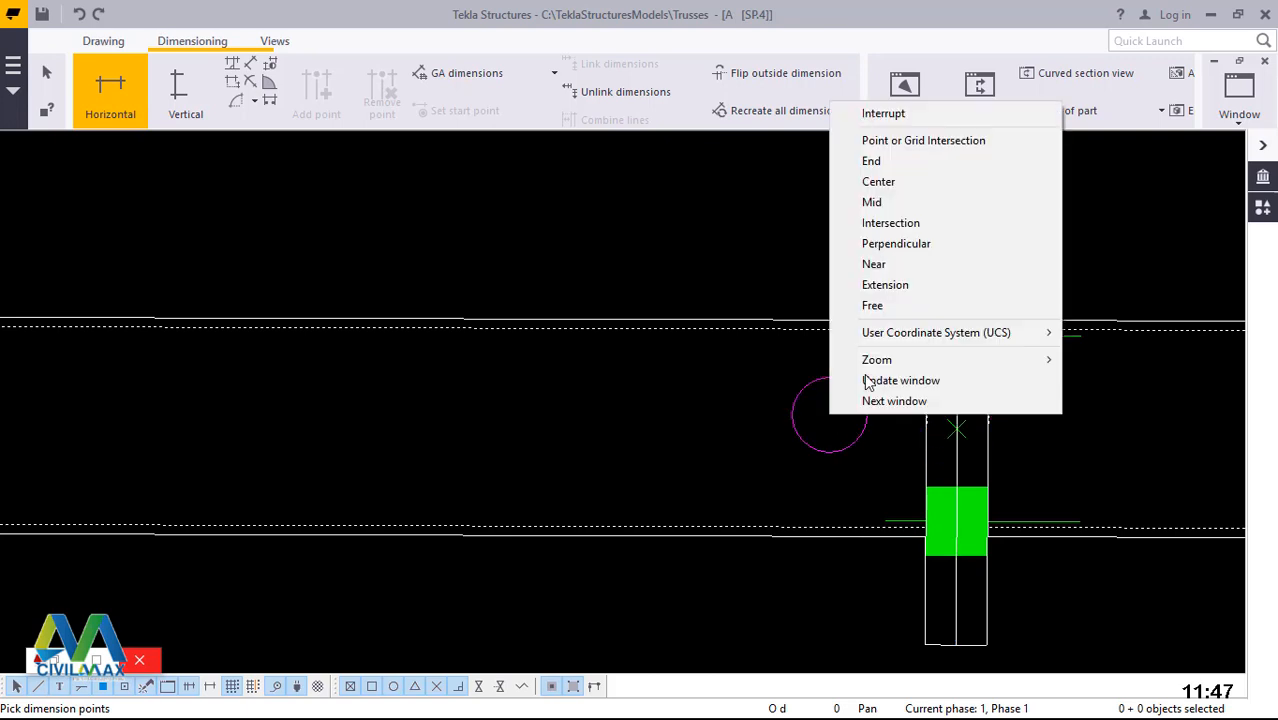
left_click(864, 116)
- Move the half-span horizontal dimension from above the truss to just below the bottom chord
scroll(905, 470, "down", 5)
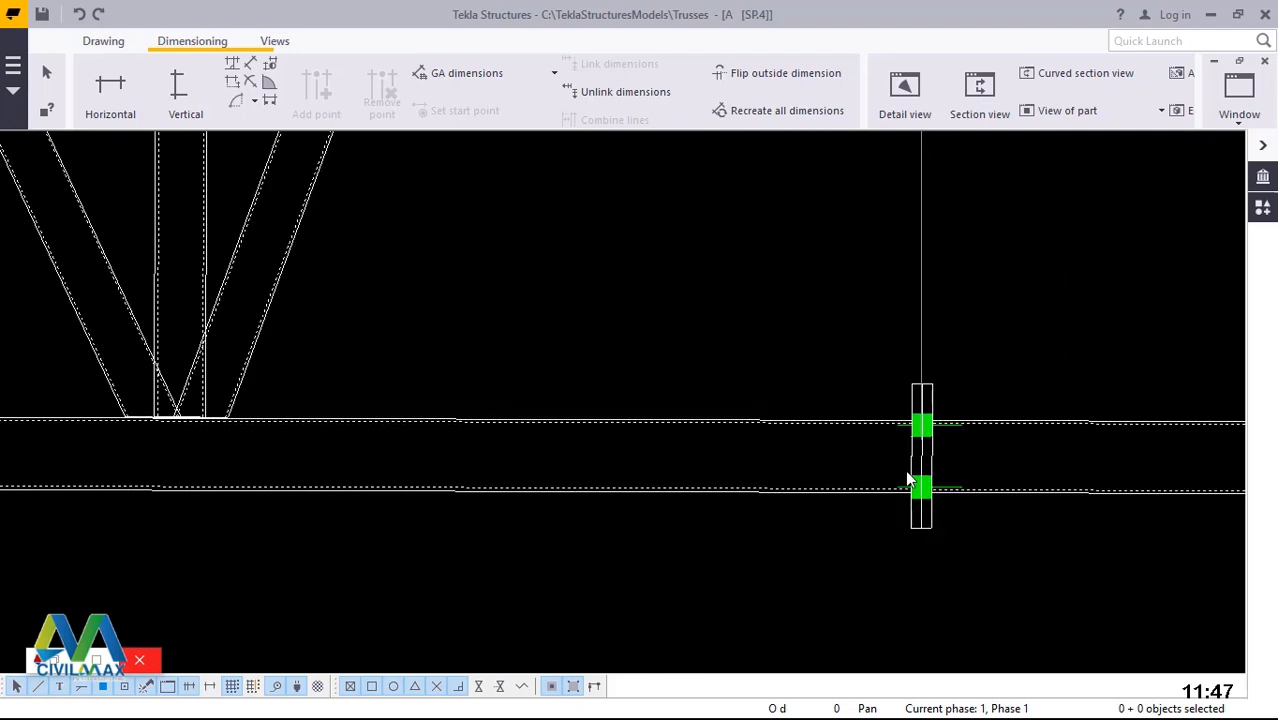
scroll(909, 478, "down", 3)
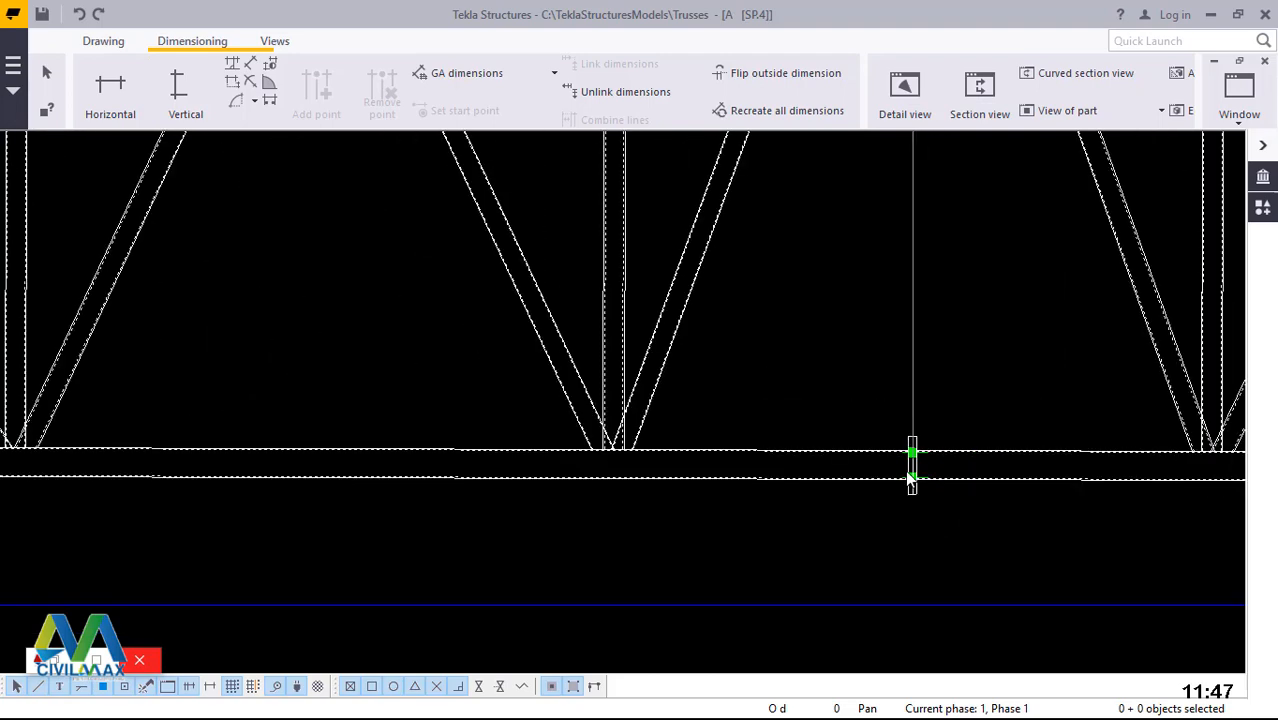
left_click(908, 316)
scroll(836, 488, "down", 3)
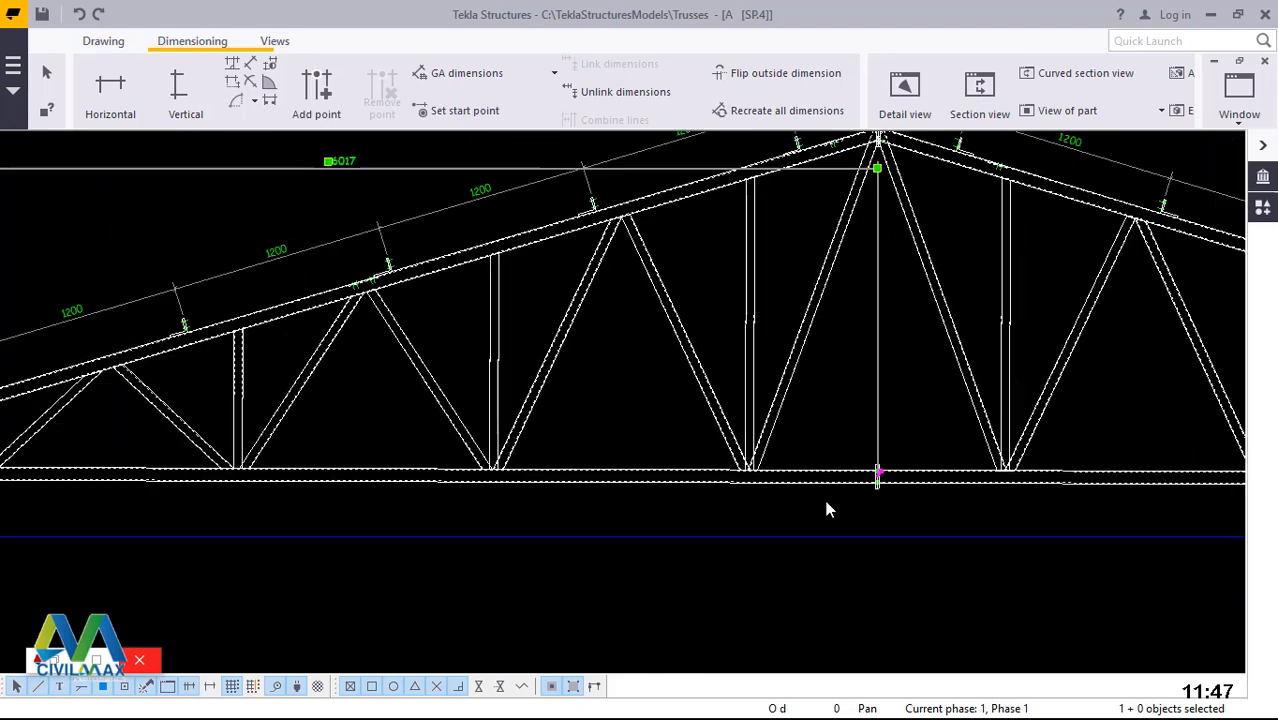
scroll(826, 510, "down", 3)
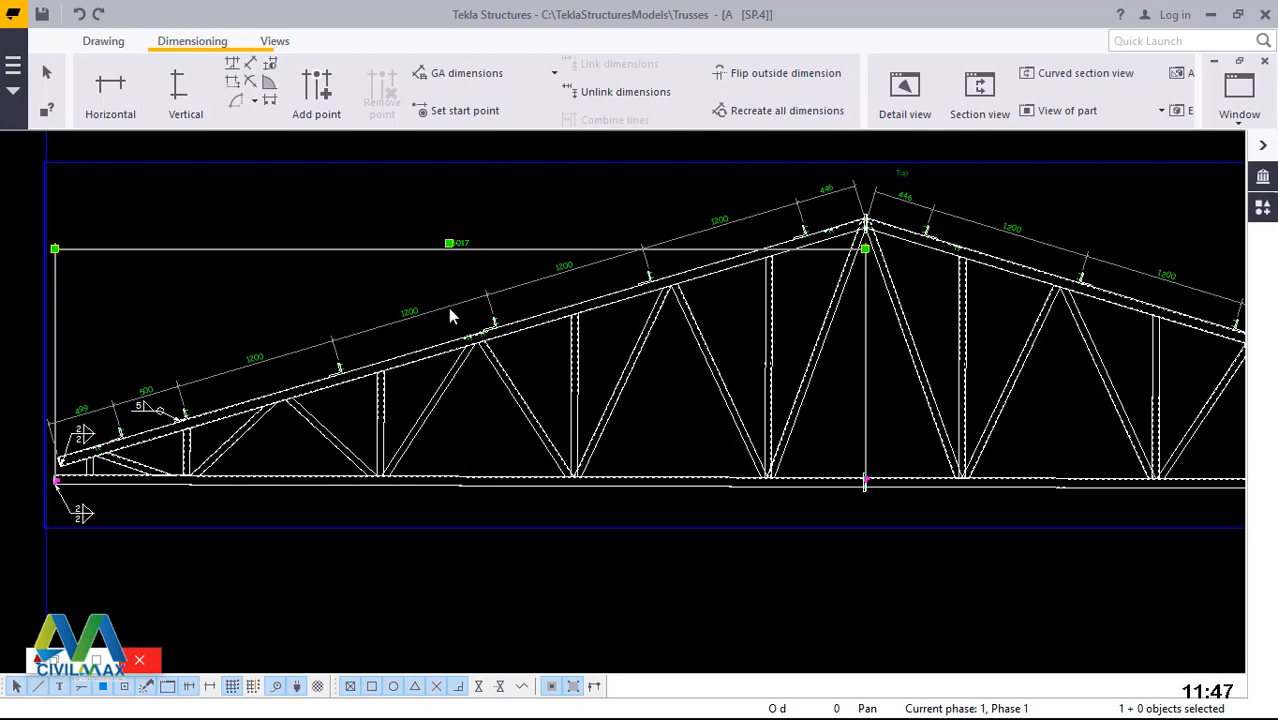
left_click_drag(455, 243, 442, 498)
left_click(652, 418)
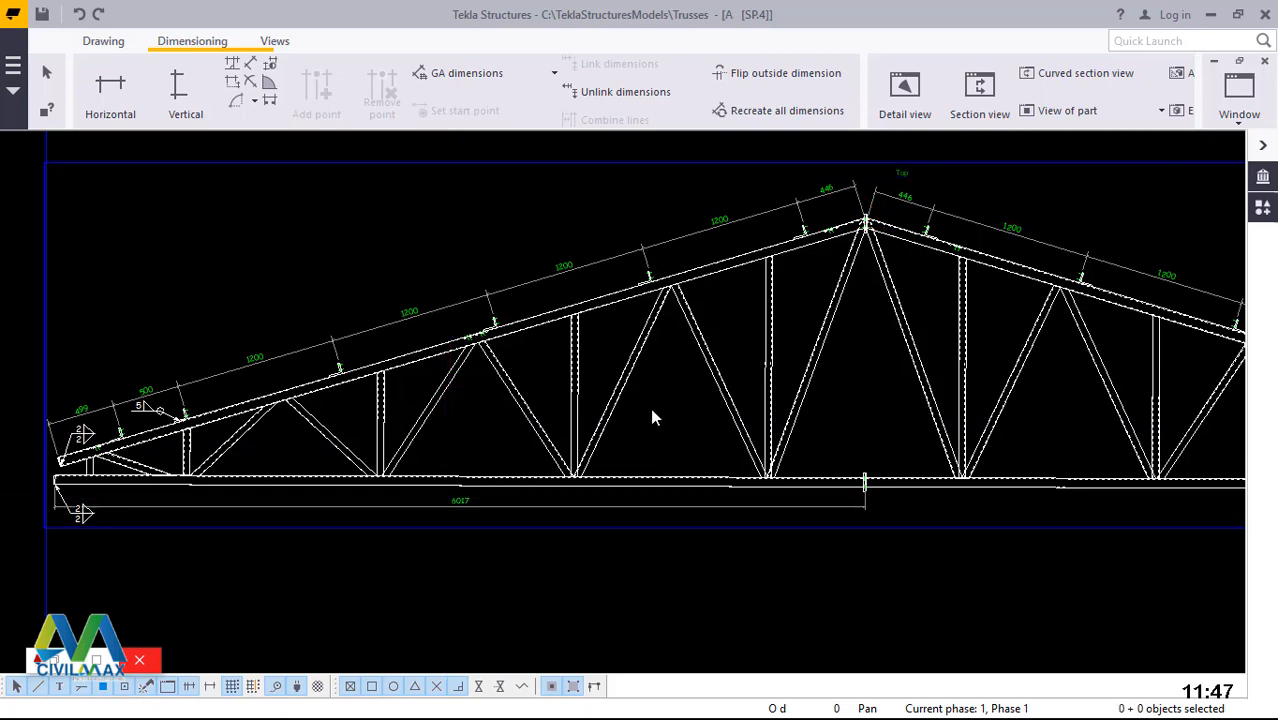
- Add an overall horizontal dimension from the bottom chord's lower left end corner to its lower right end corner
scroll(80, 515, "up", 4)
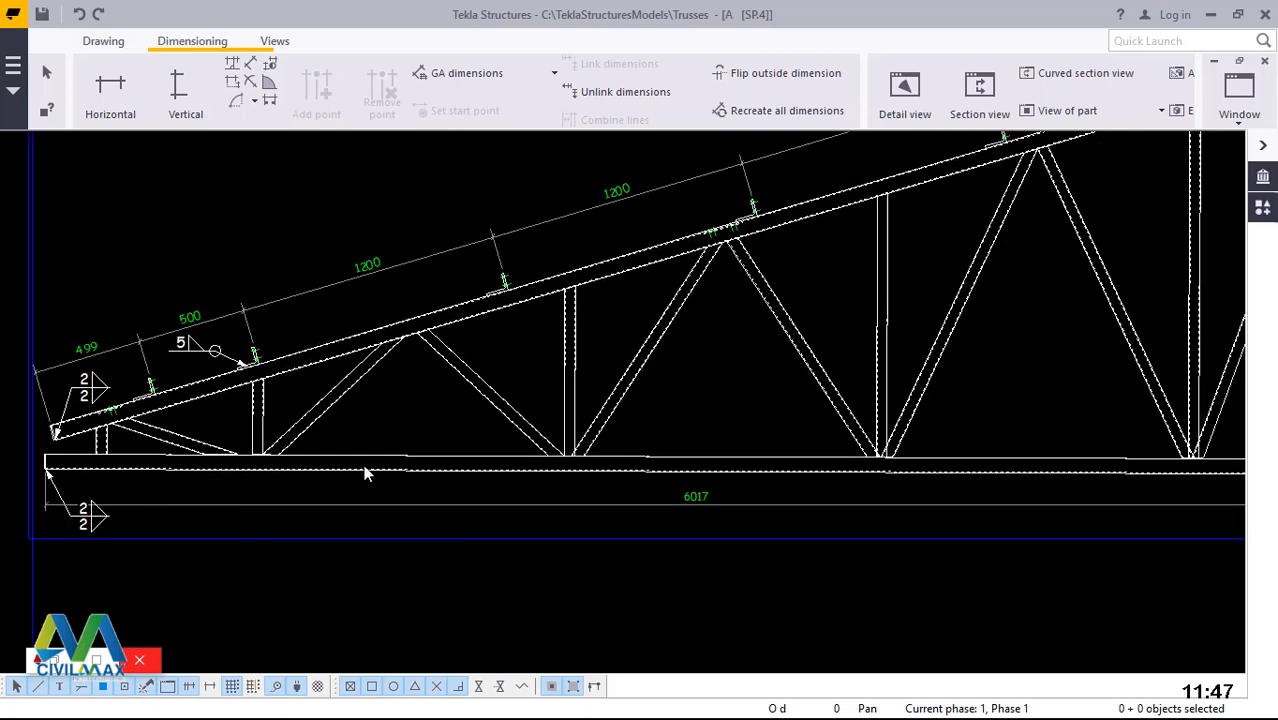
scroll(143, 497, "up", 2)
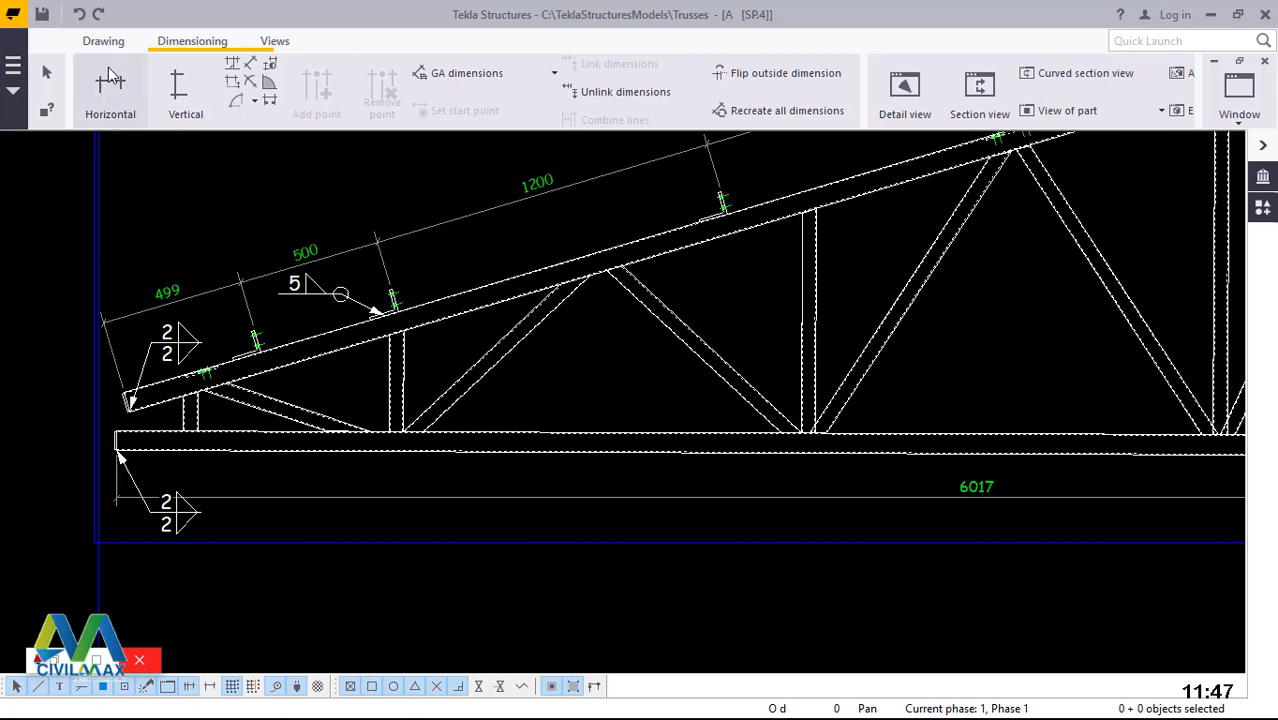
left_click(117, 107)
scroll(115, 460, "up", 4)
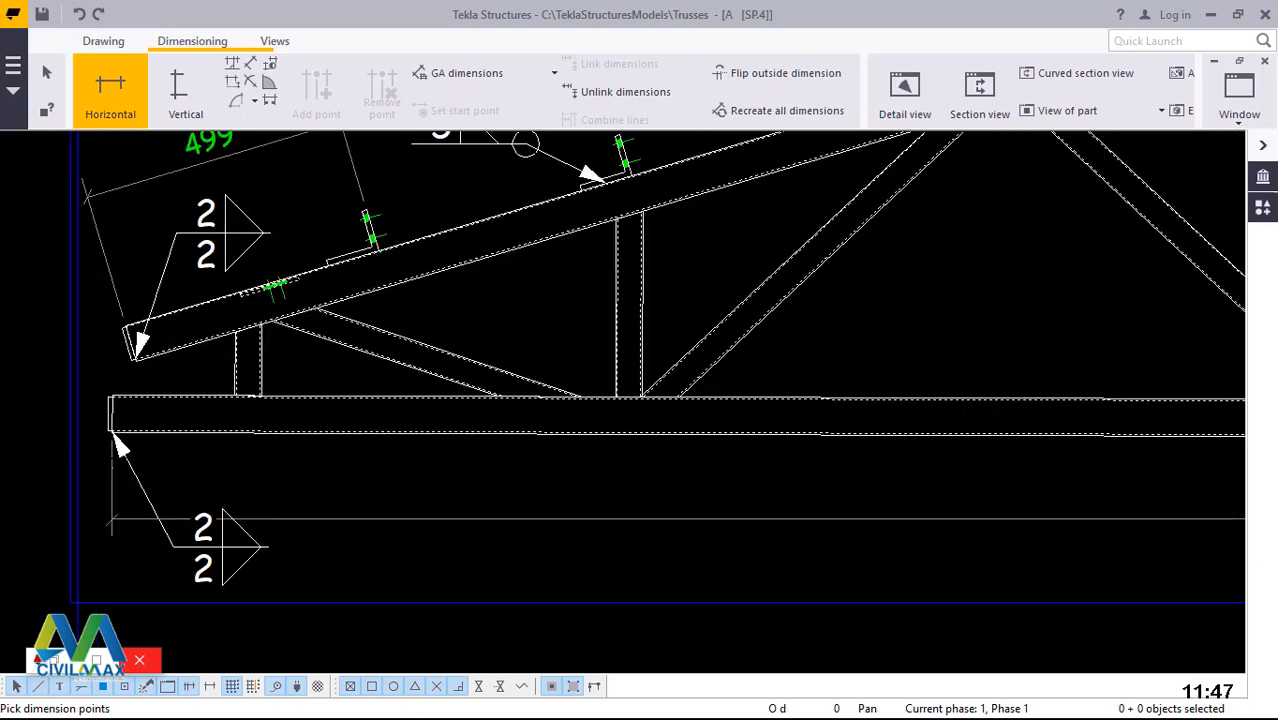
scroll(112, 423, "up", 5)
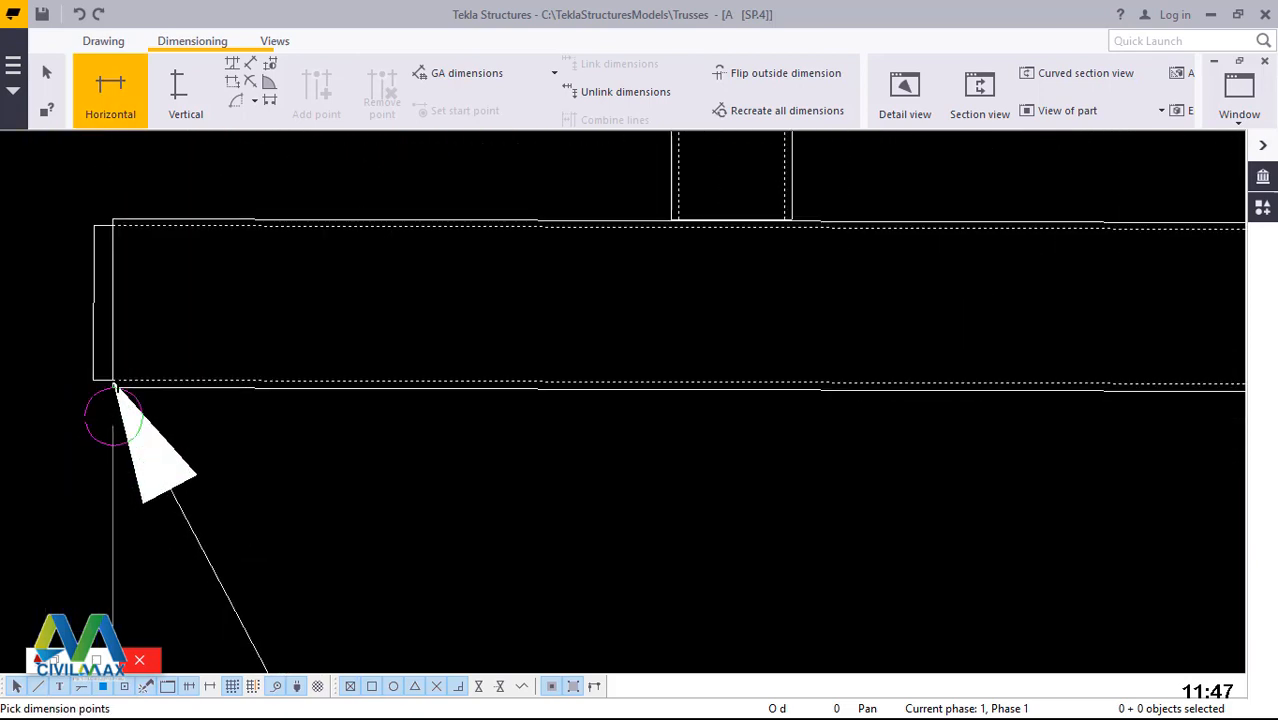
scroll(112, 376, "up", 5)
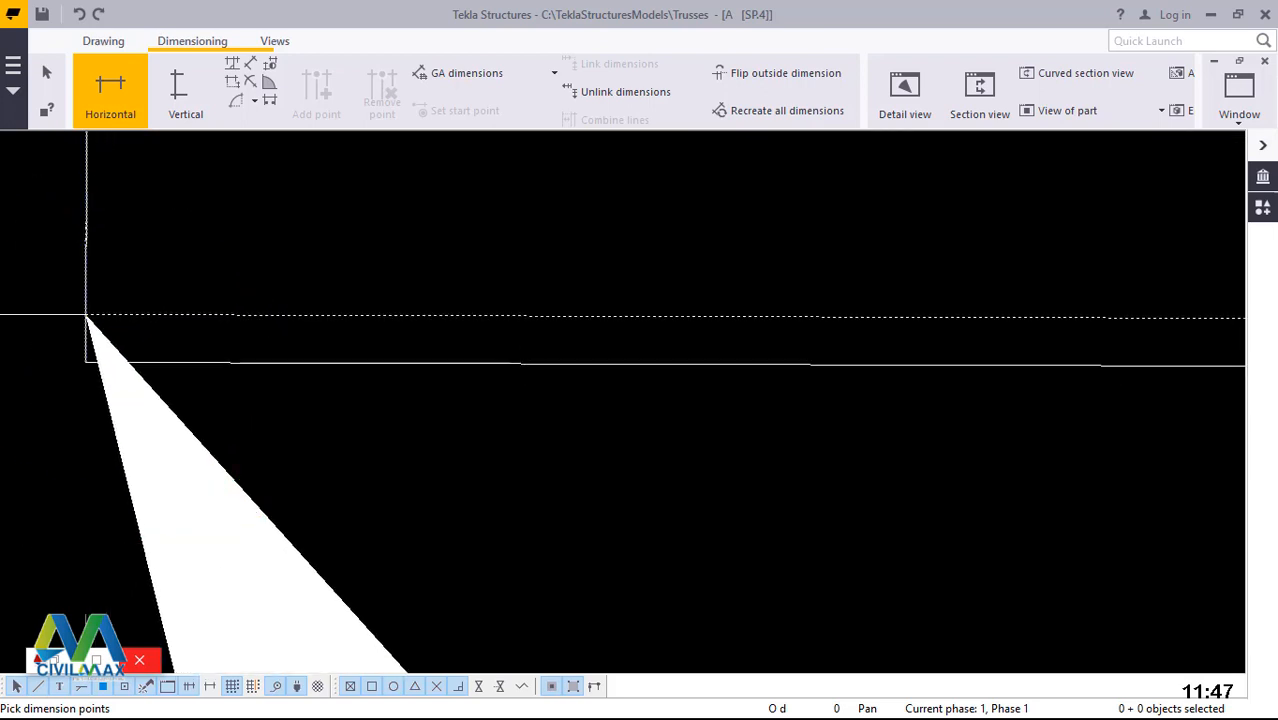
scroll(123, 455, "down", 4)
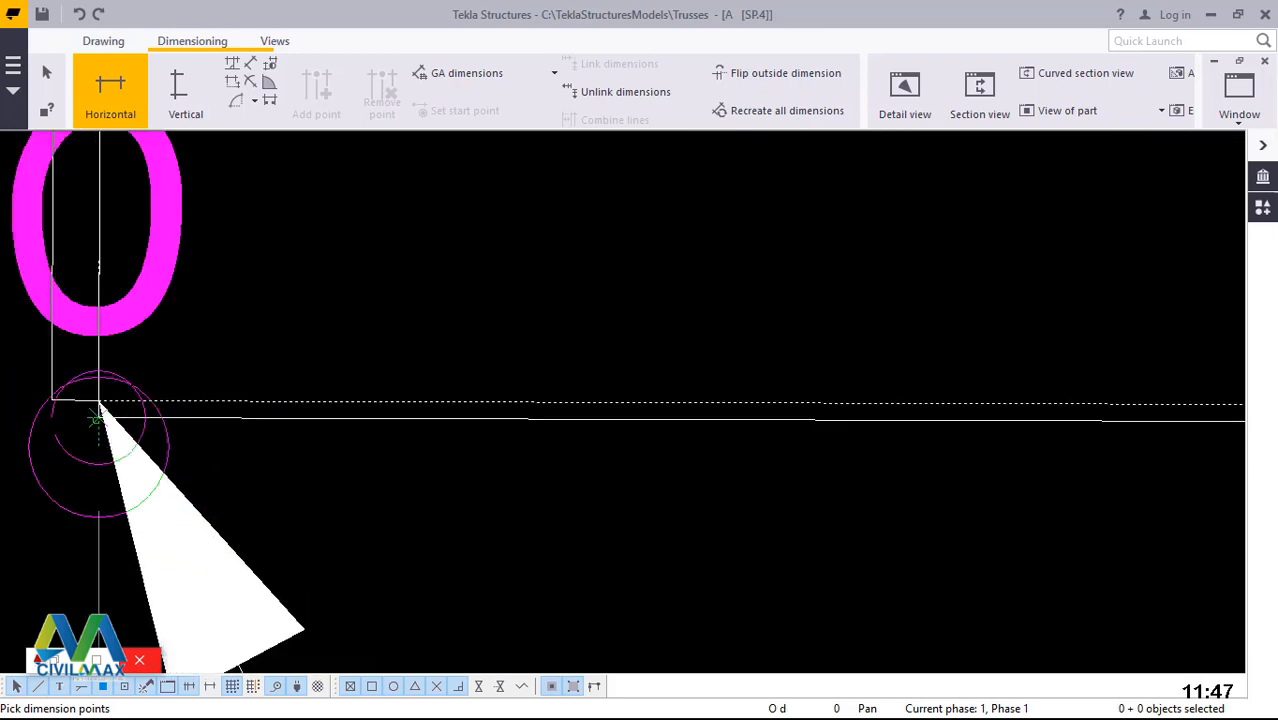
scroll(106, 415, "up", 5)
scroll(118, 437, "down", 2)
scroll(120, 438, "down", 1)
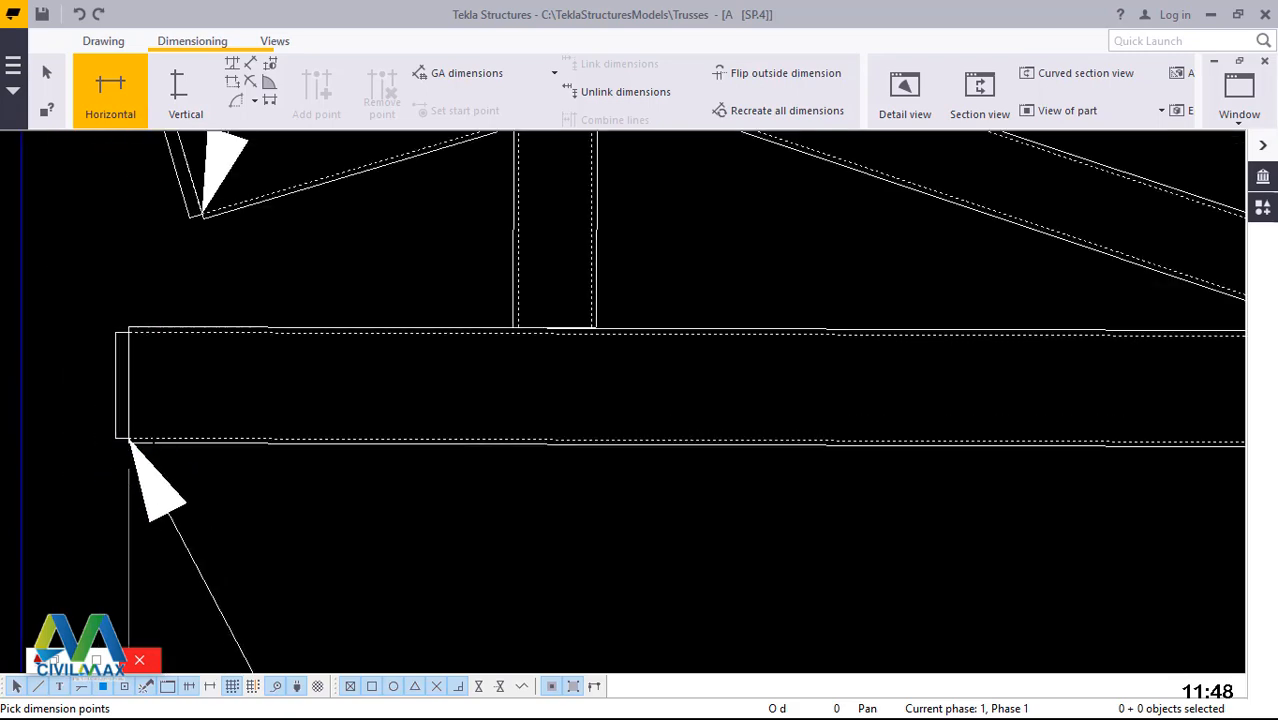
scroll(152, 445, "down", 5)
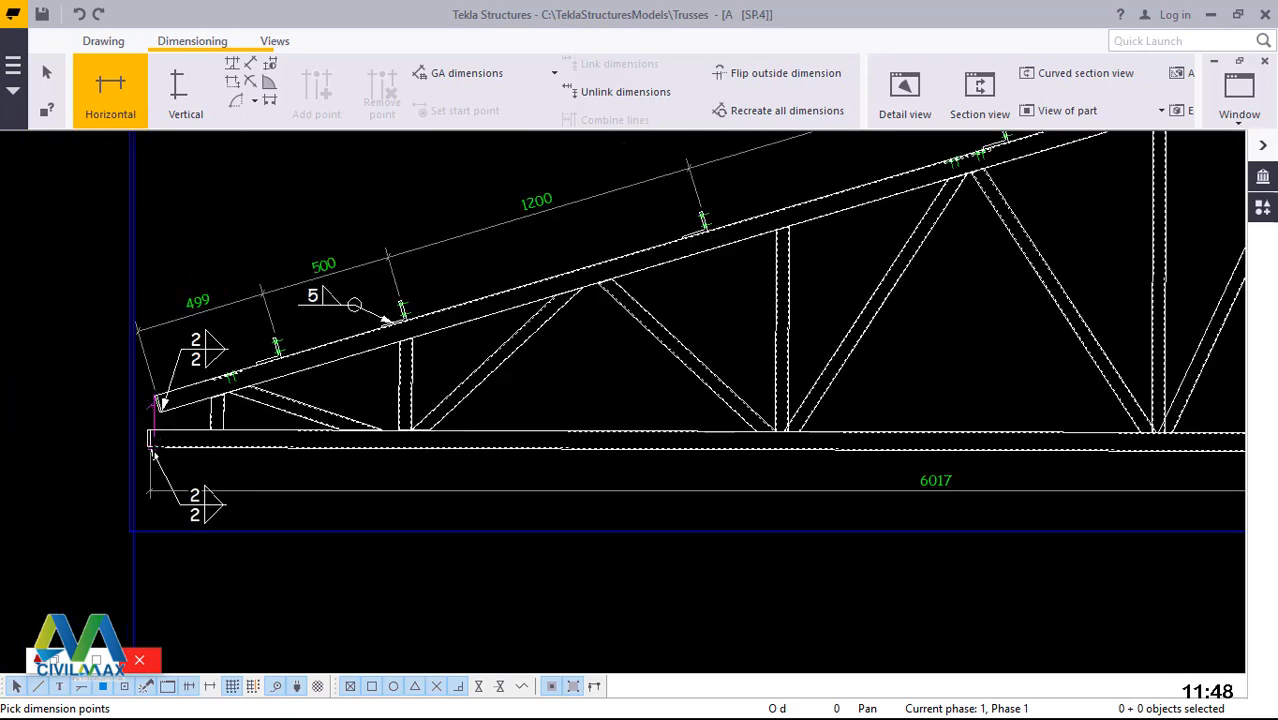
scroll(153, 452, "down", 2)
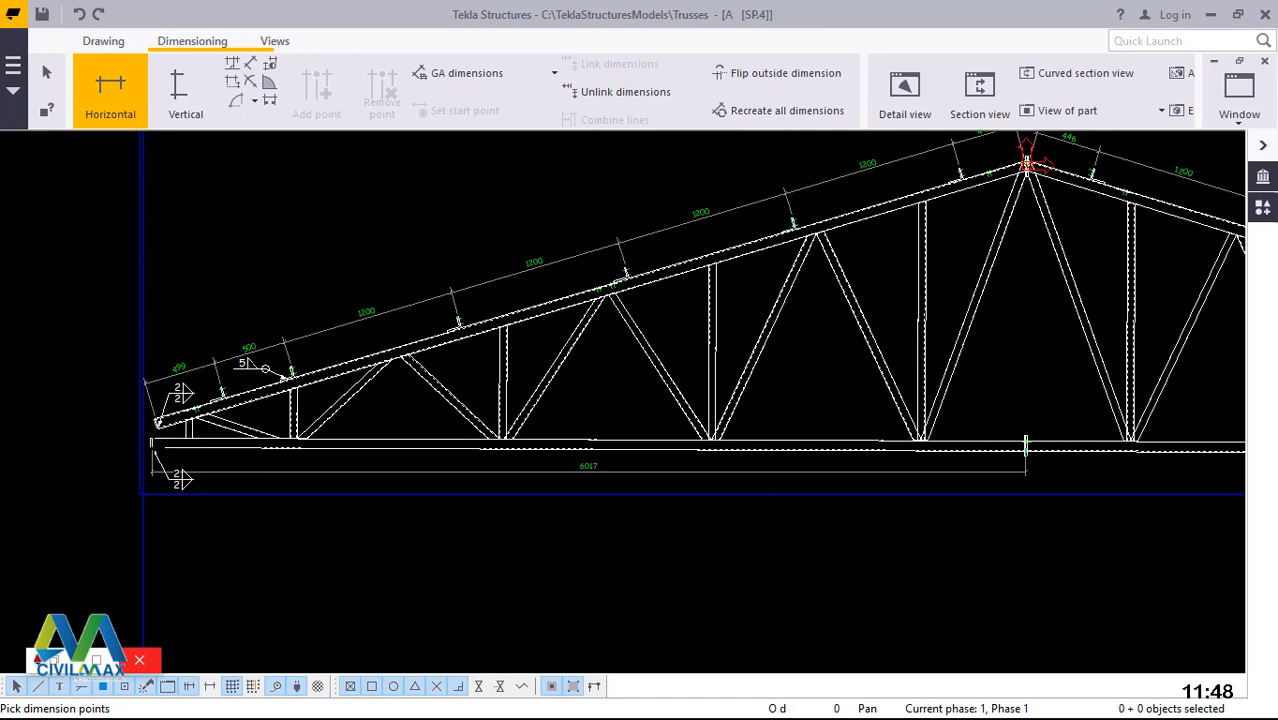
scroll(153, 447, "down", 4)
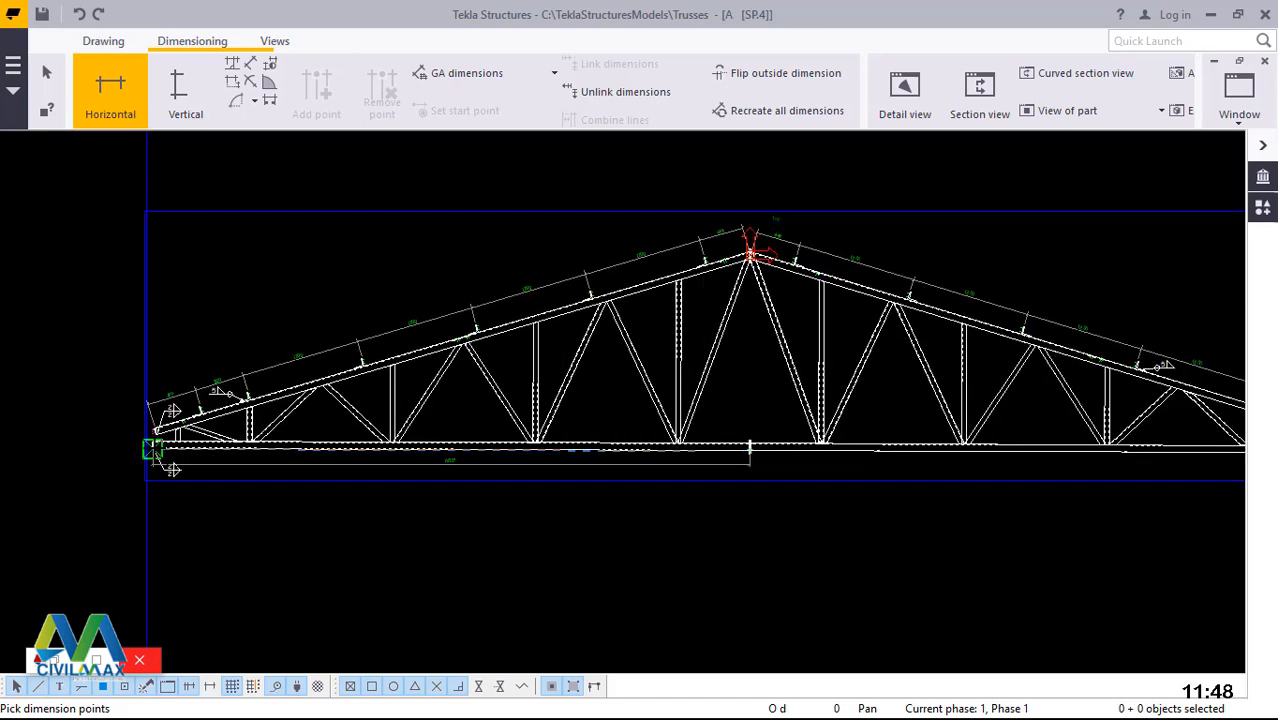
scroll(153, 447, "down", 1)
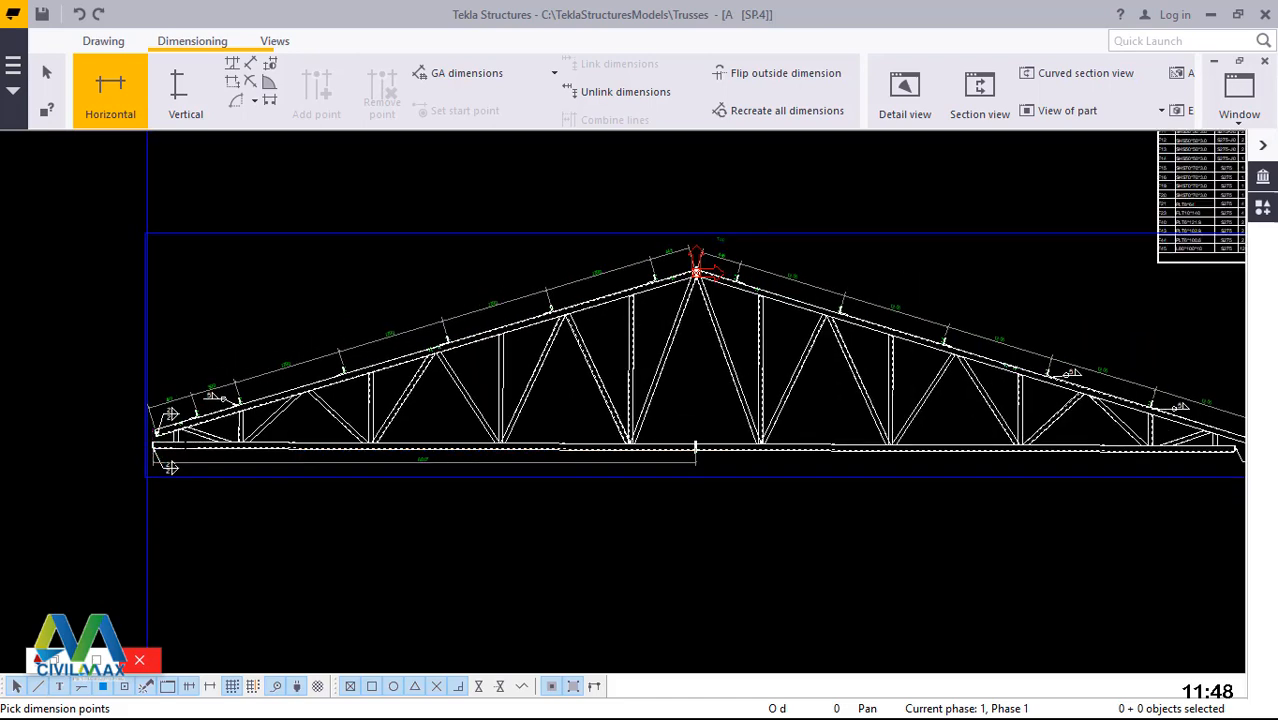
scroll(170, 465, "down", 1)
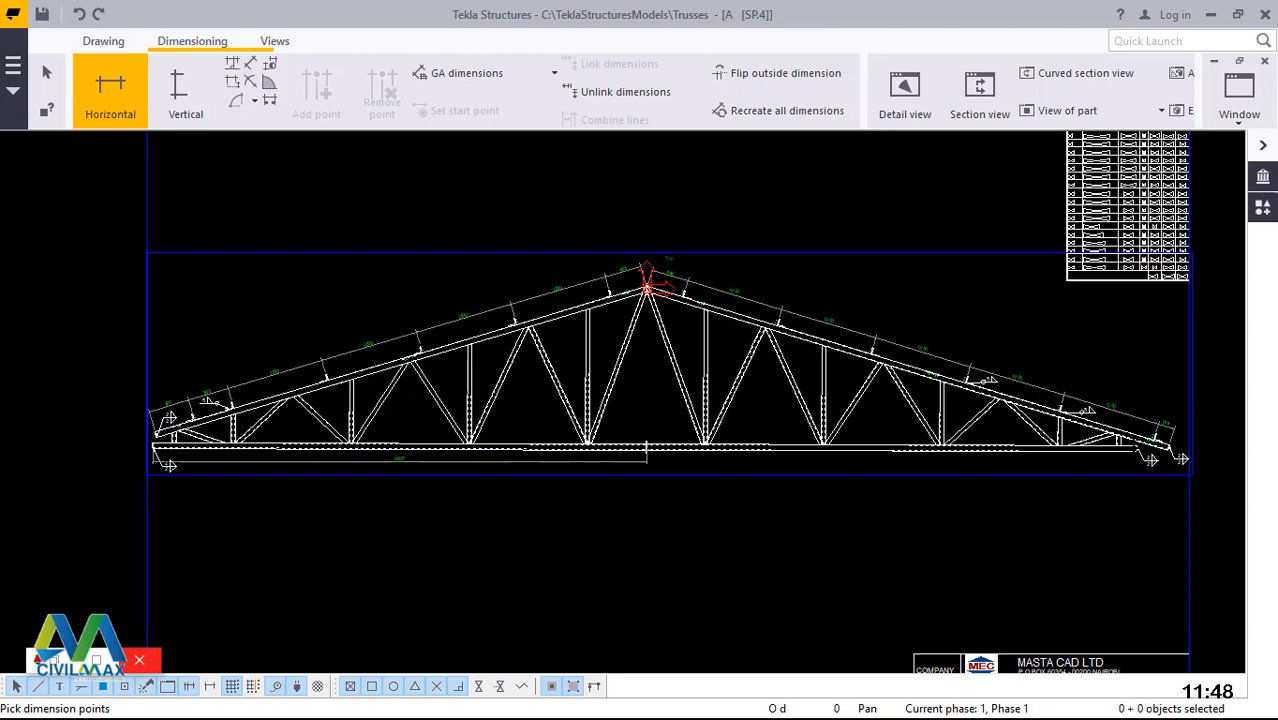
scroll(155, 445, "down", 1)
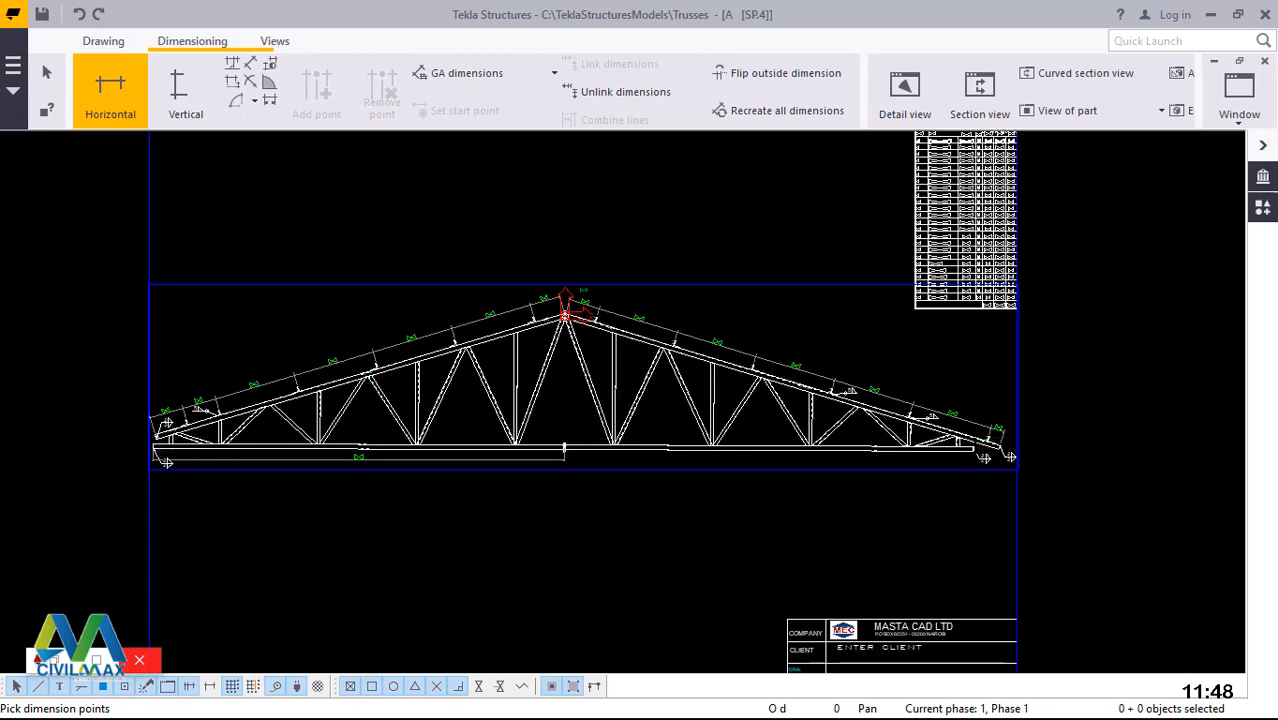
scroll(968, 450, "up", 4)
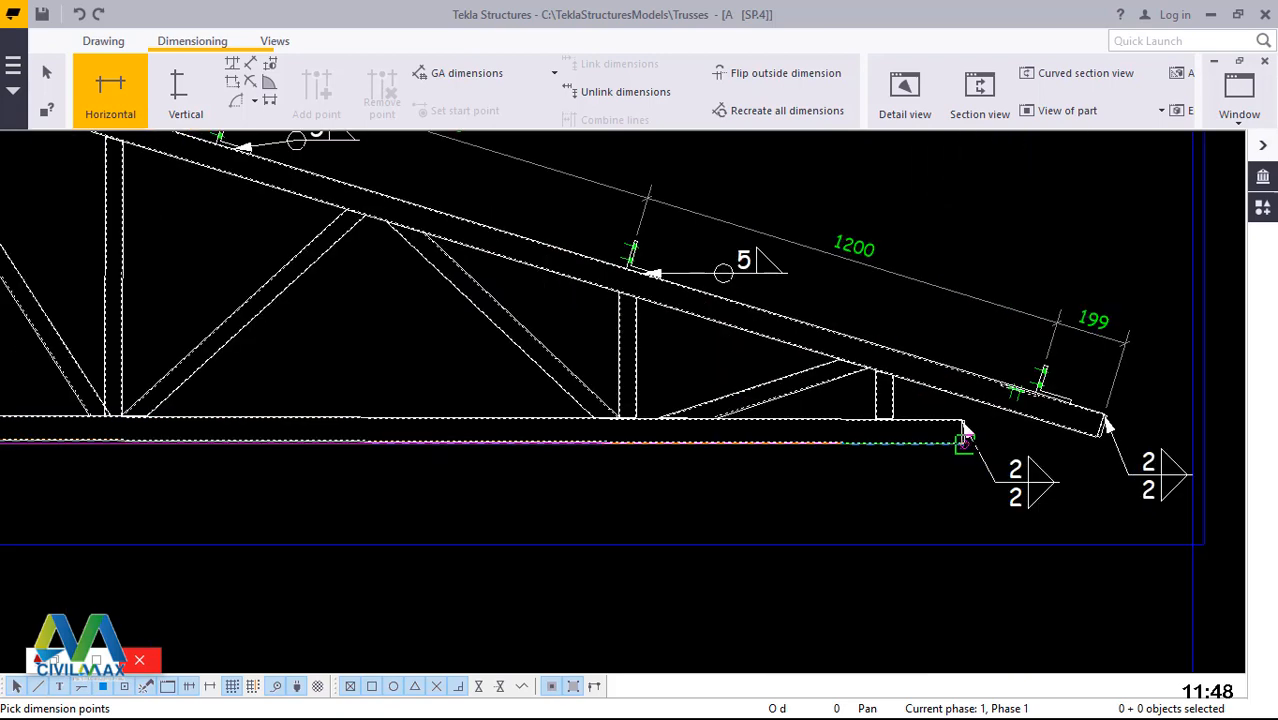
scroll(963, 443, "up", 4)
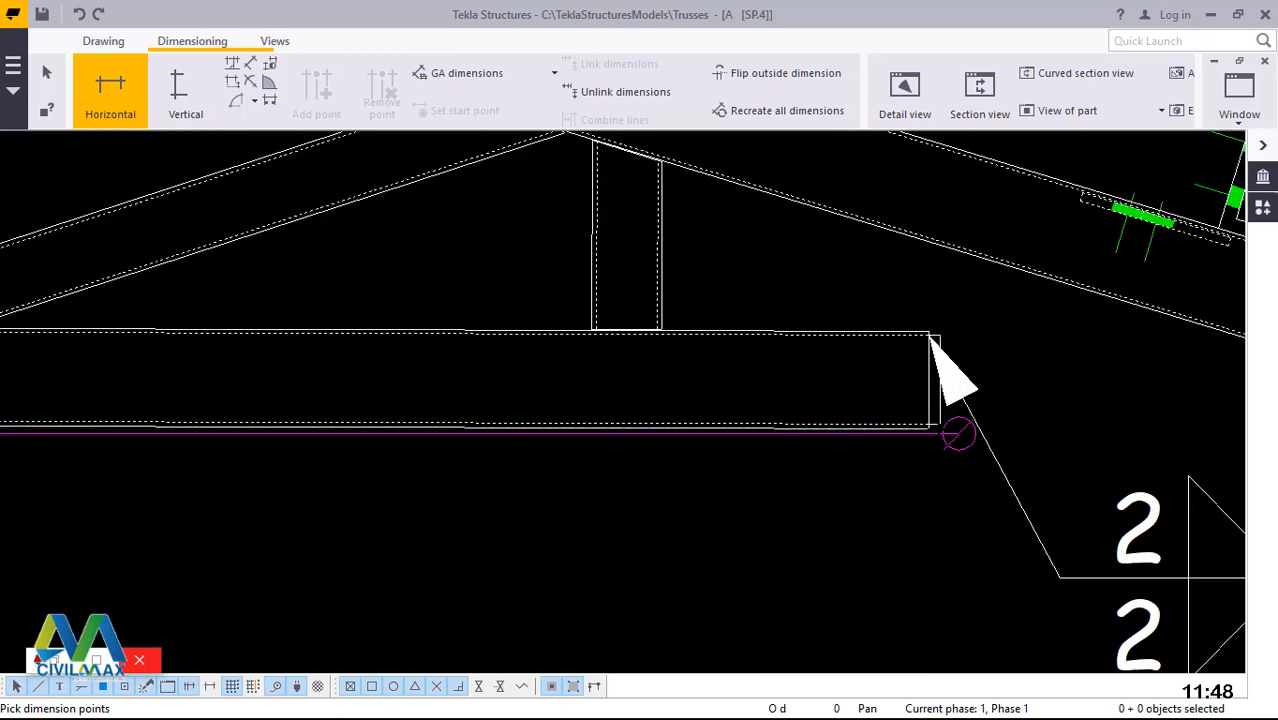
scroll(930, 338, "up", 2)
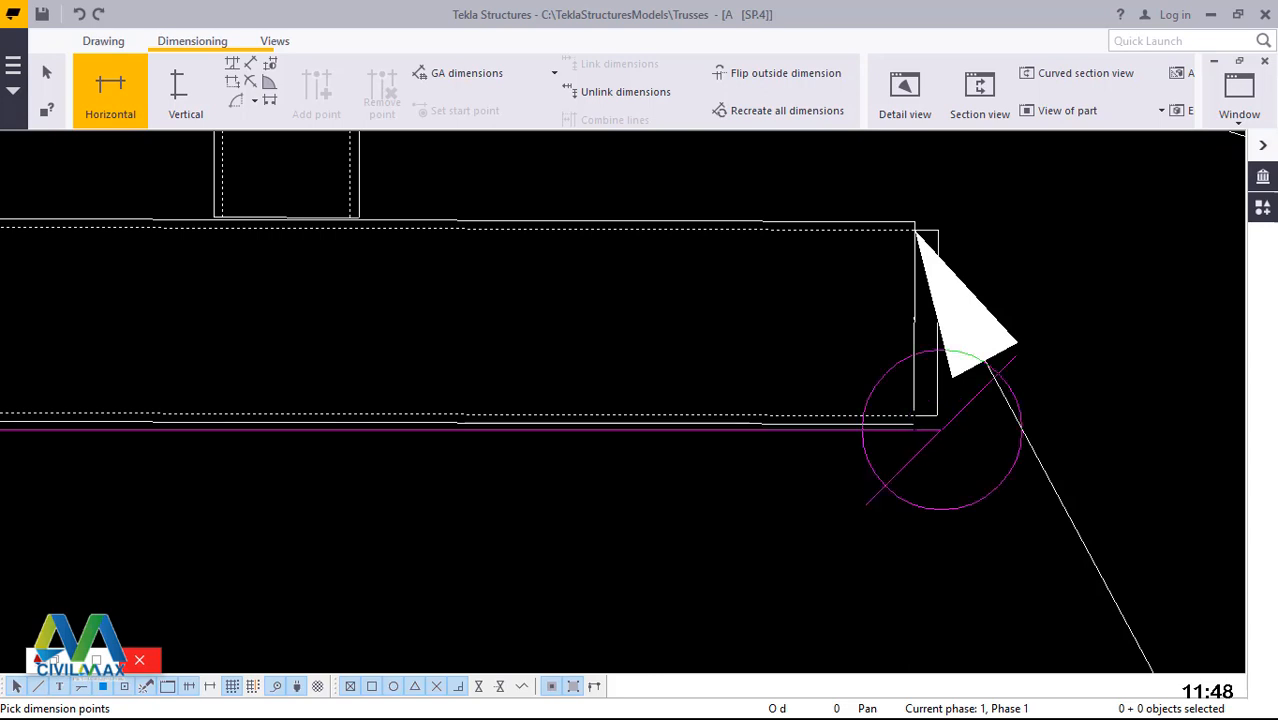
scroll(940, 430, "up", 2)
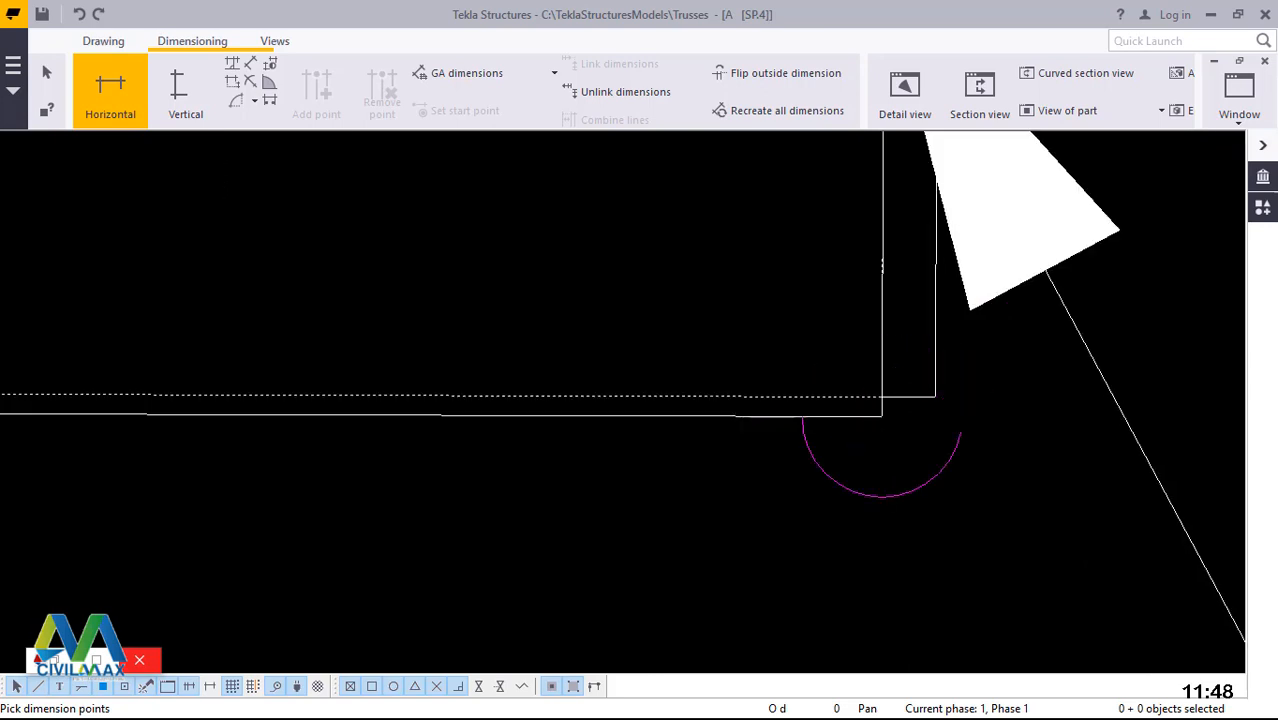
right_click(900, 441)
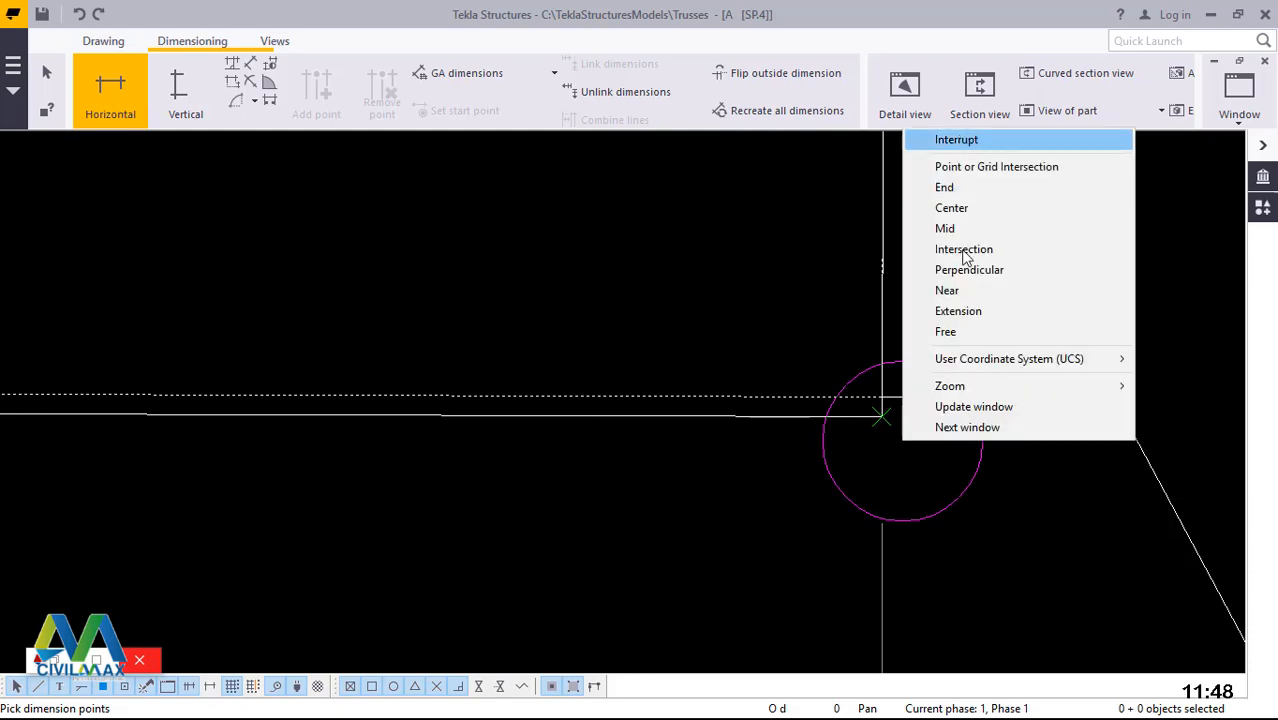
scroll(968, 395, "down", 5)
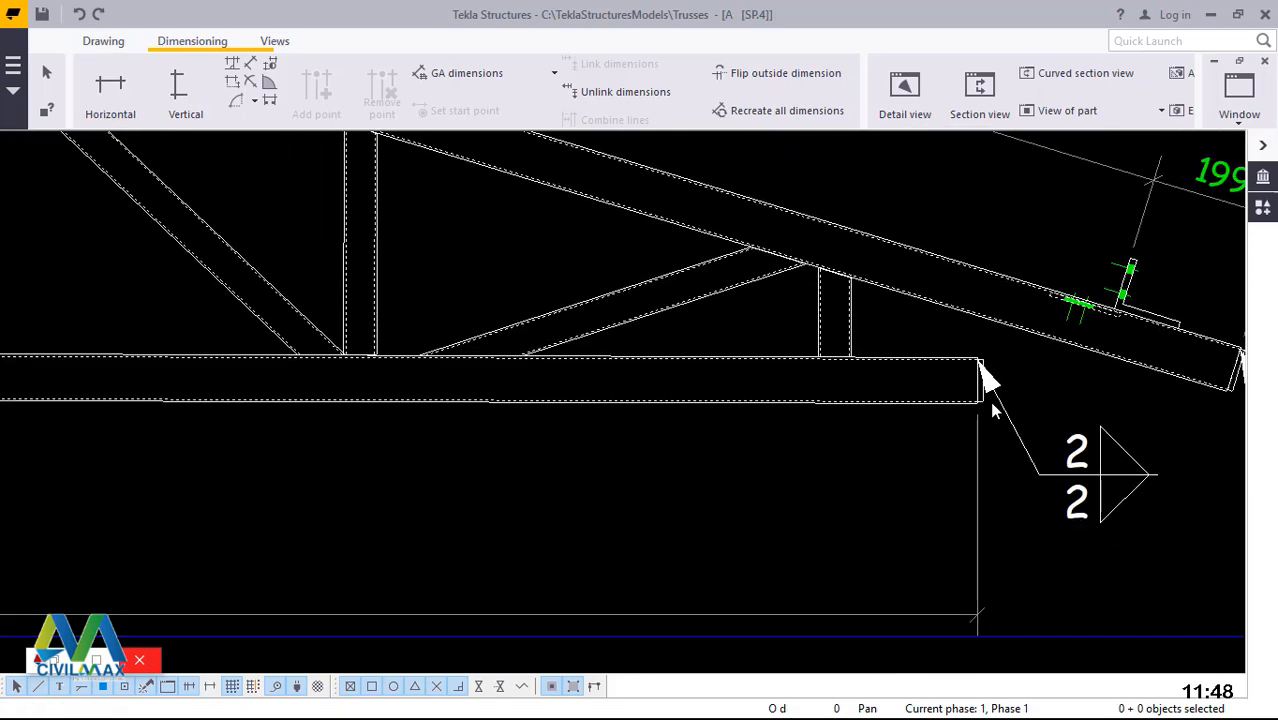
- Move the overall horizontal dimension up so it sits just below the half-span dimension, inside the view frame
scroll(989, 401, "down", 5)
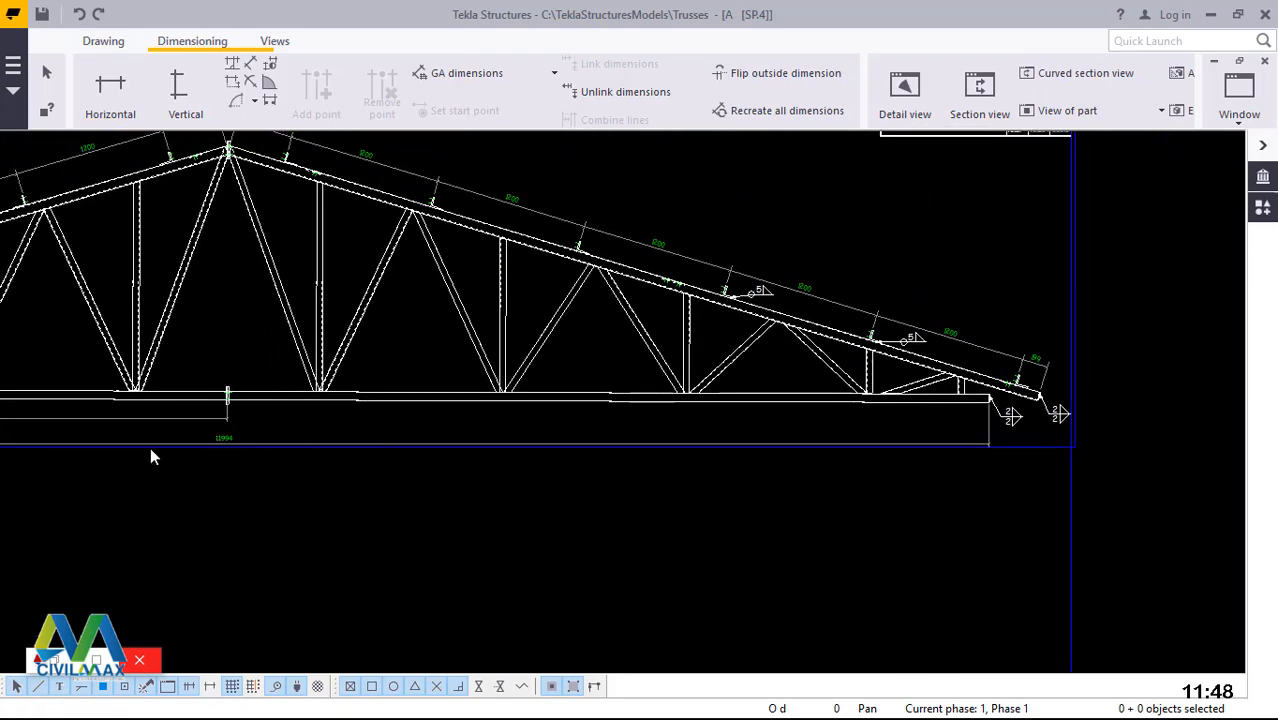
scroll(152, 457, "up", 6)
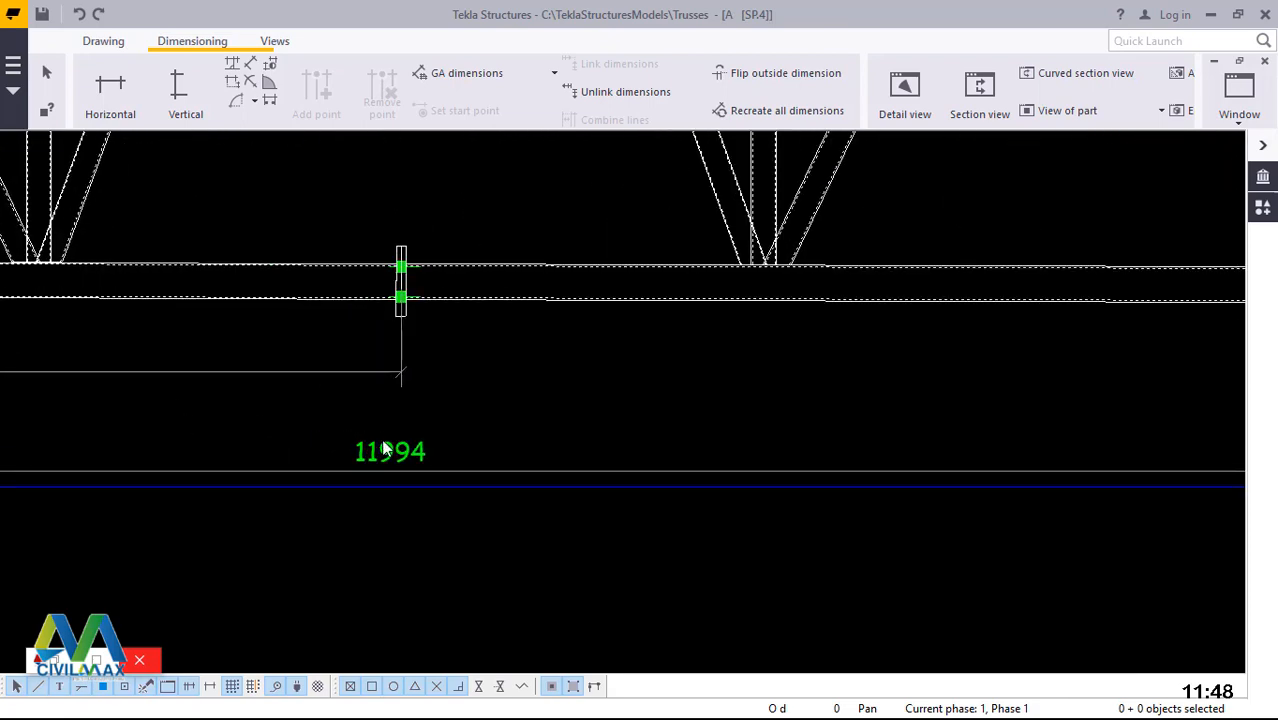
left_click(385, 450)
left_click_drag(385, 450, 378, 407)
left_click(444, 450)
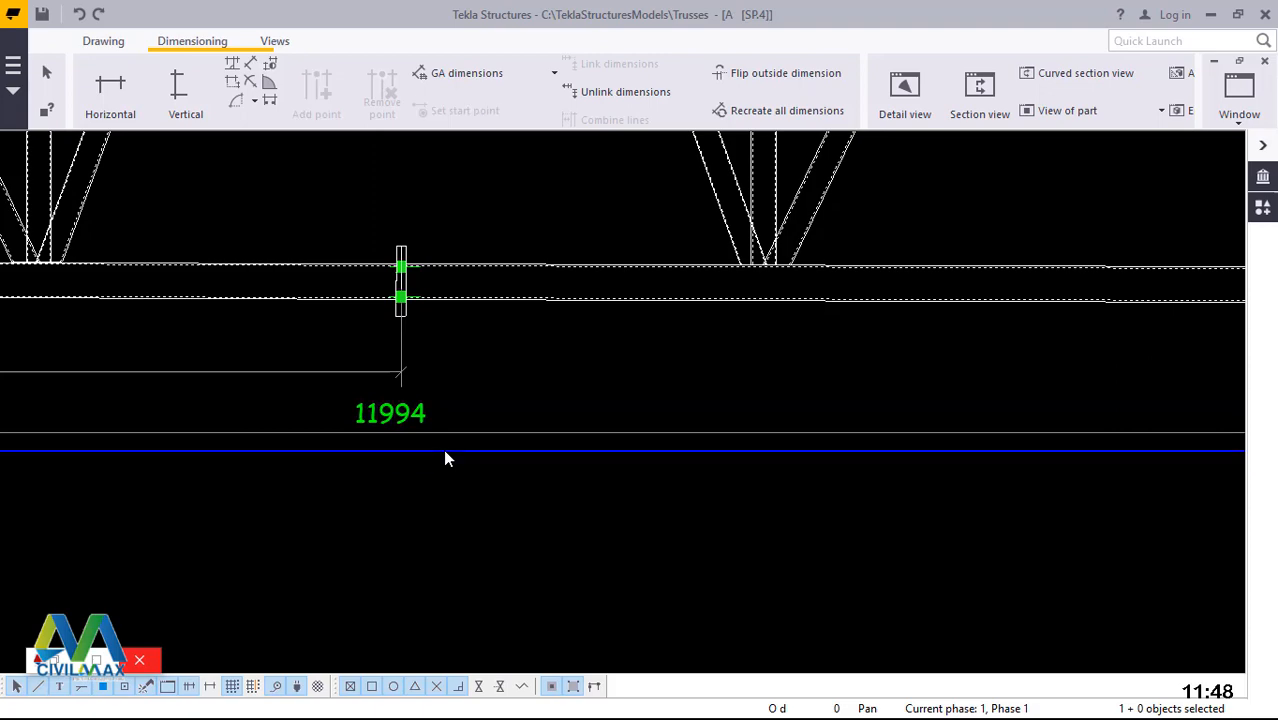
- Add a horizontal dimension from the bottom chord's lower left end corner to the base midpoint of the first vertical web member
scroll(647, 489, "down", 5)
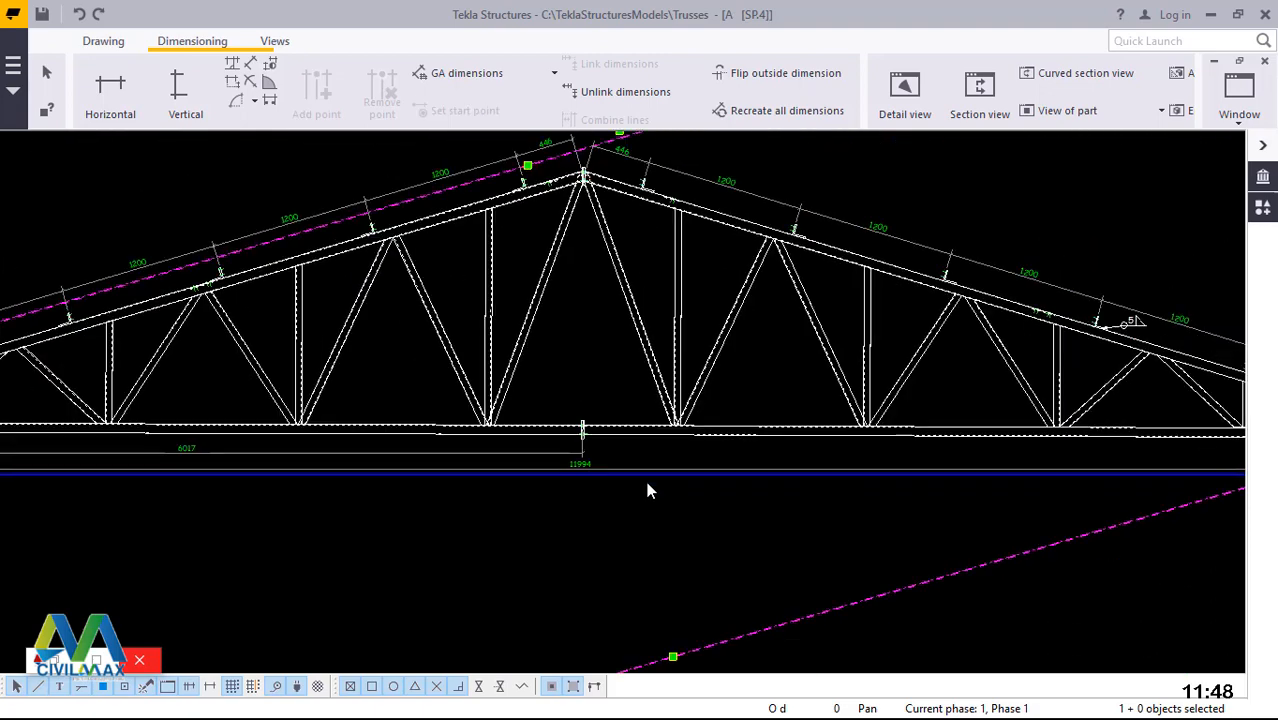
scroll(646, 490, "down", 2)
scroll(186, 474, "down", 1)
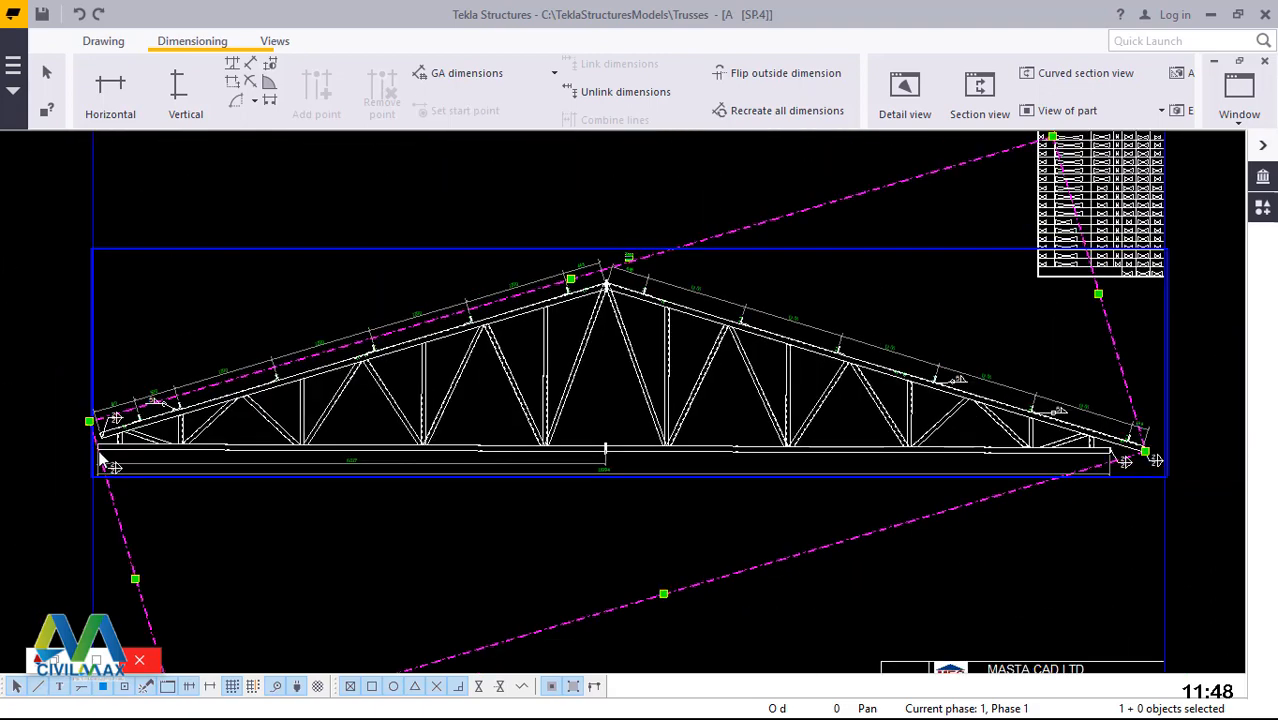
scroll(100, 457, "up", 5)
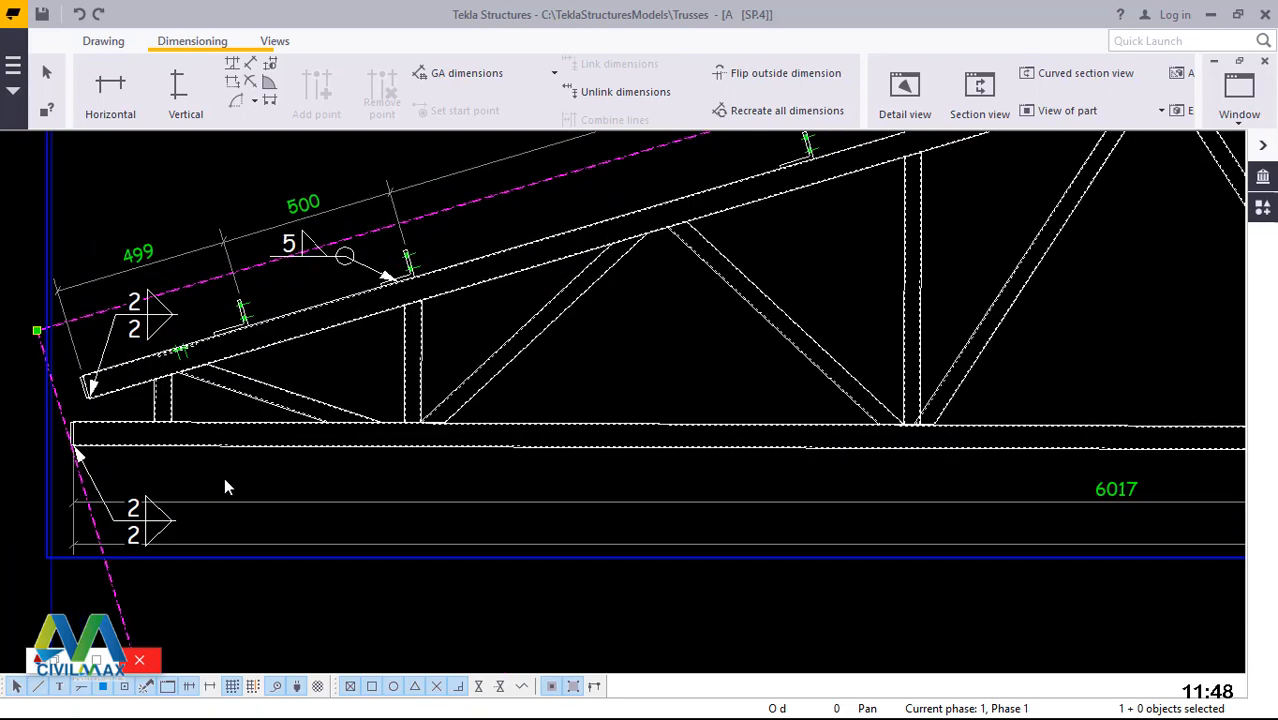
left_click(125, 95)
scroll(48, 450, "up", 4)
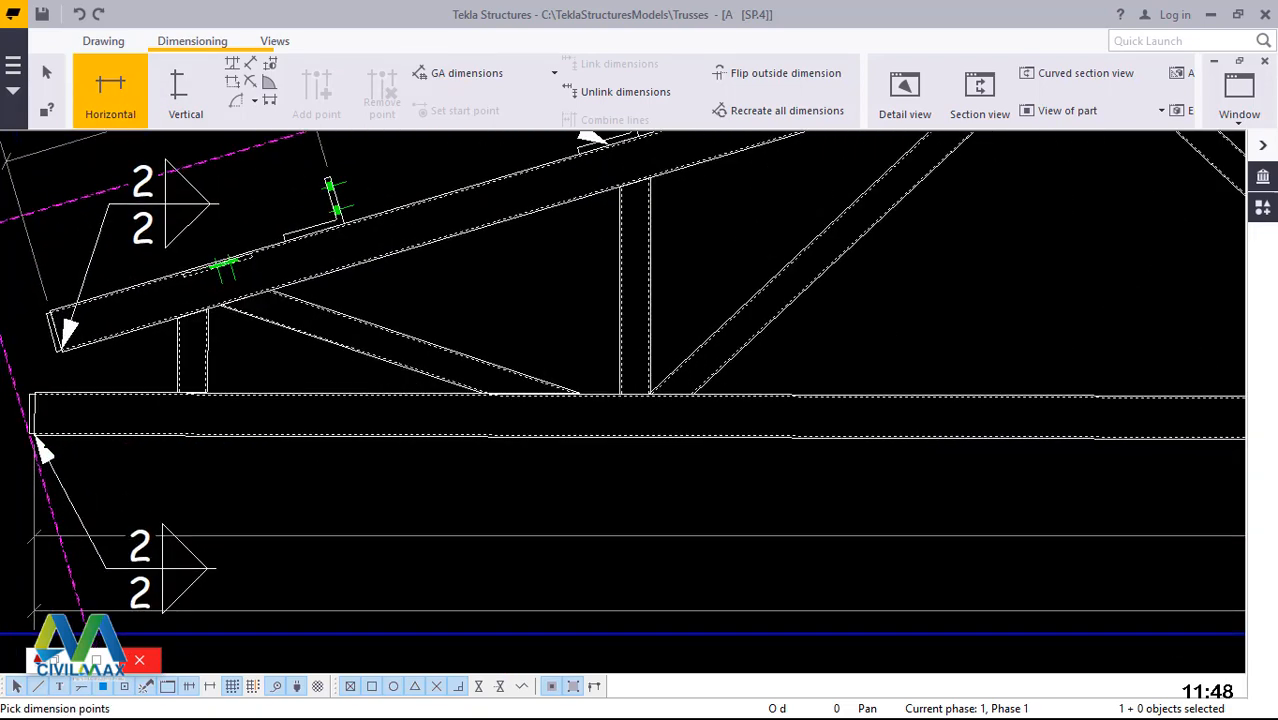
scroll(20, 428, "up", 3)
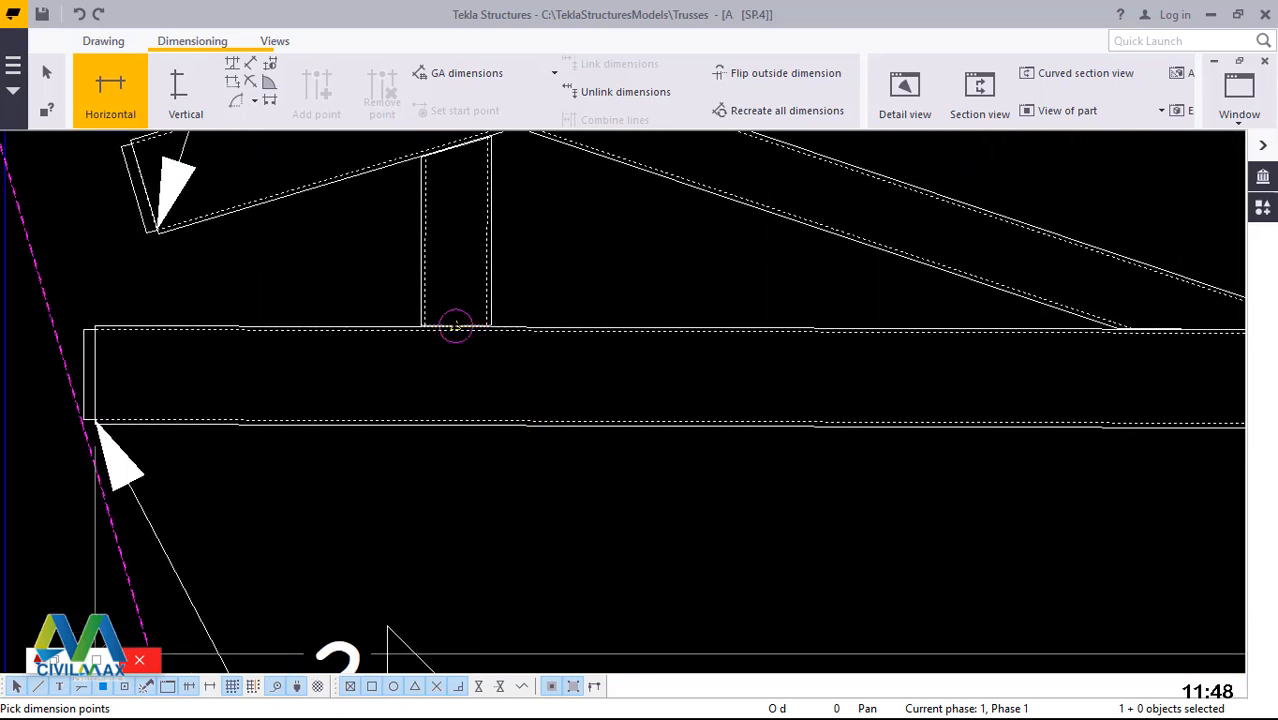
scroll(96, 424, "up", 4)
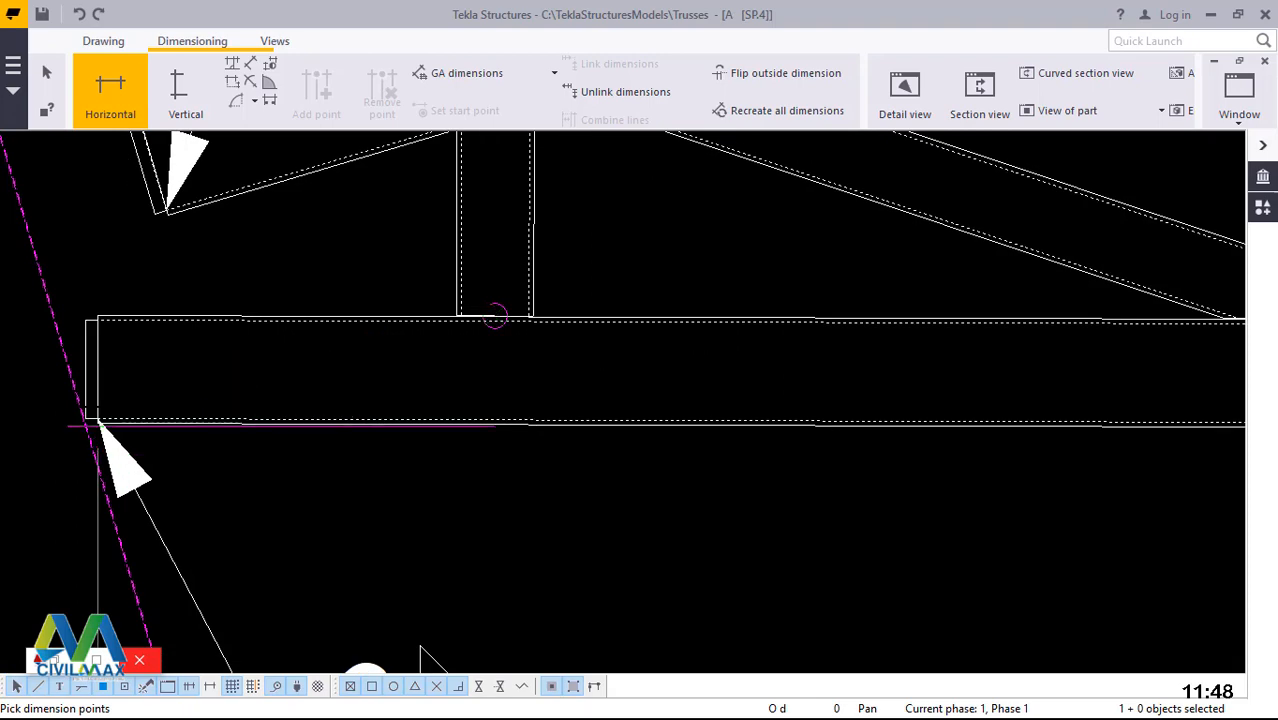
scroll(112, 446, "up", 4)
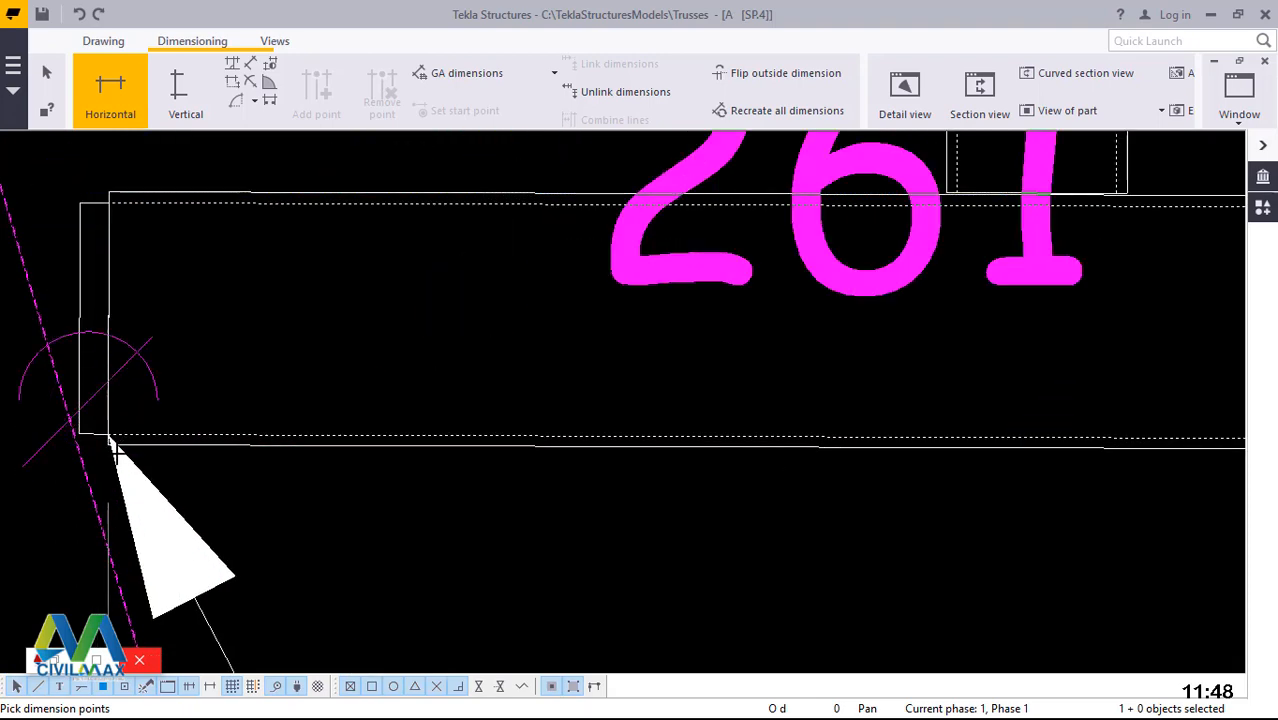
scroll(113, 460, "up", 4)
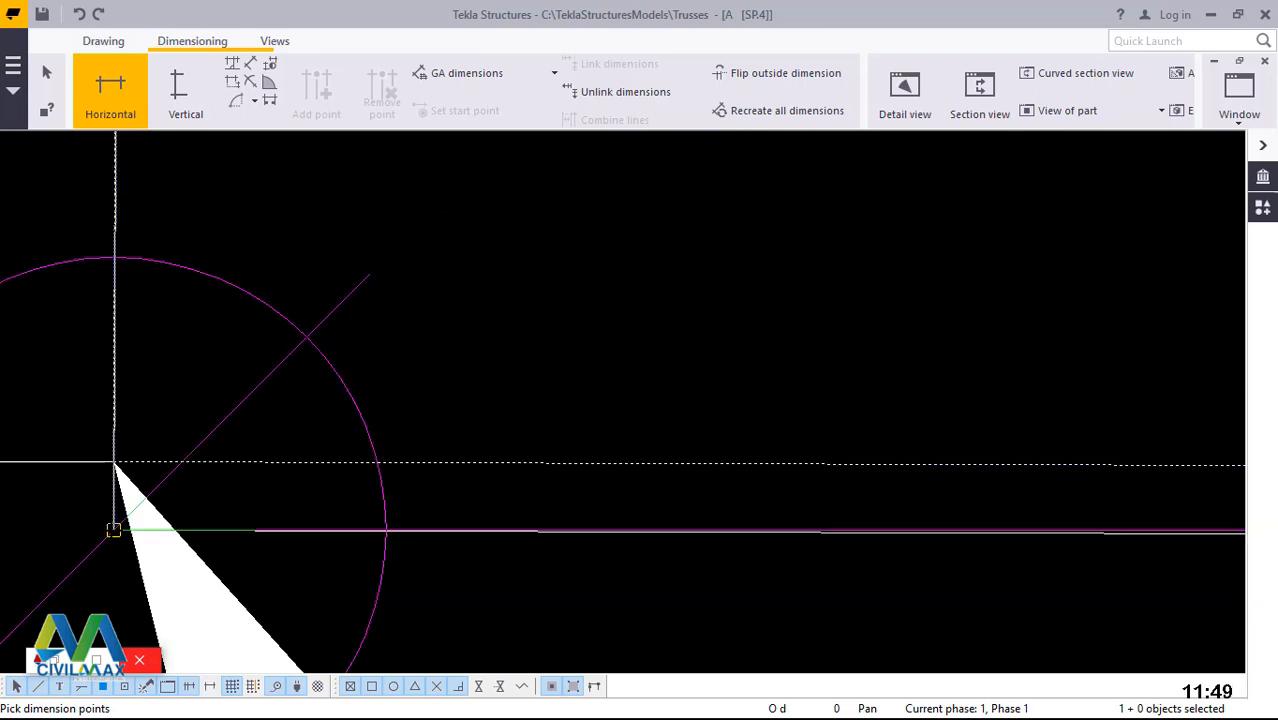
left_click(274, 378)
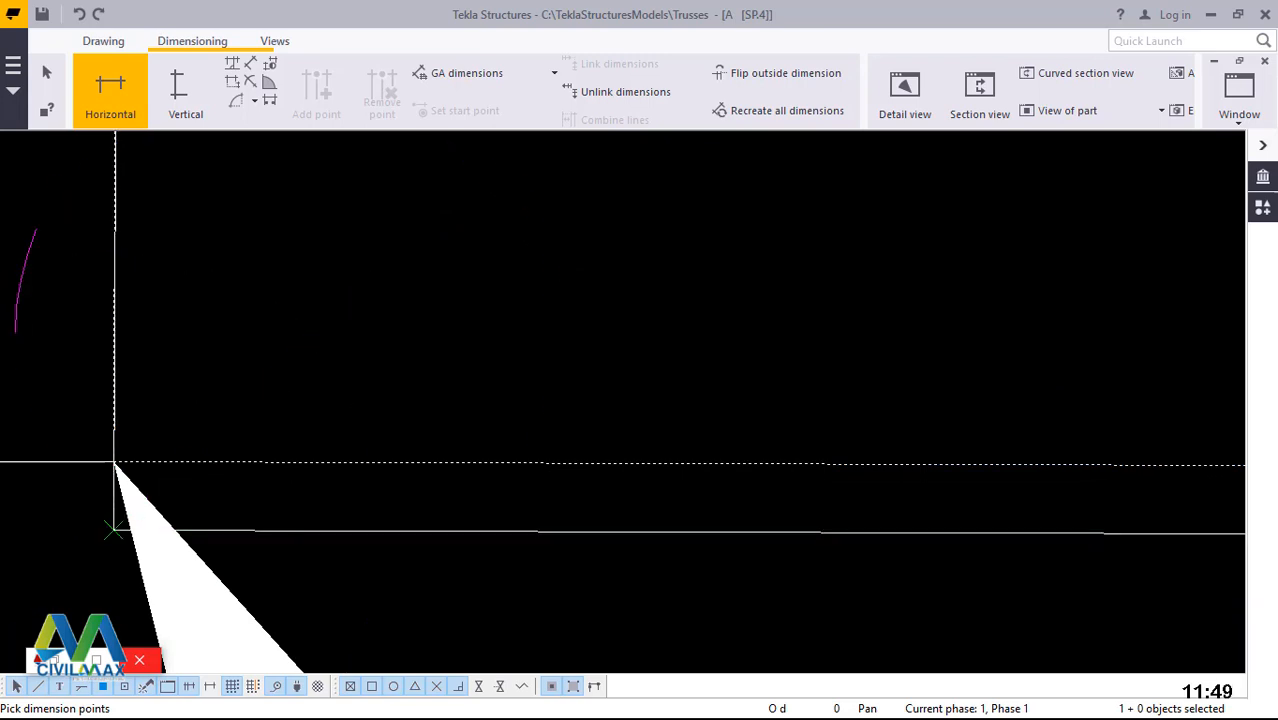
right_click(286, 331)
left_click(316, 346)
scroll(250, 391, "down", 4)
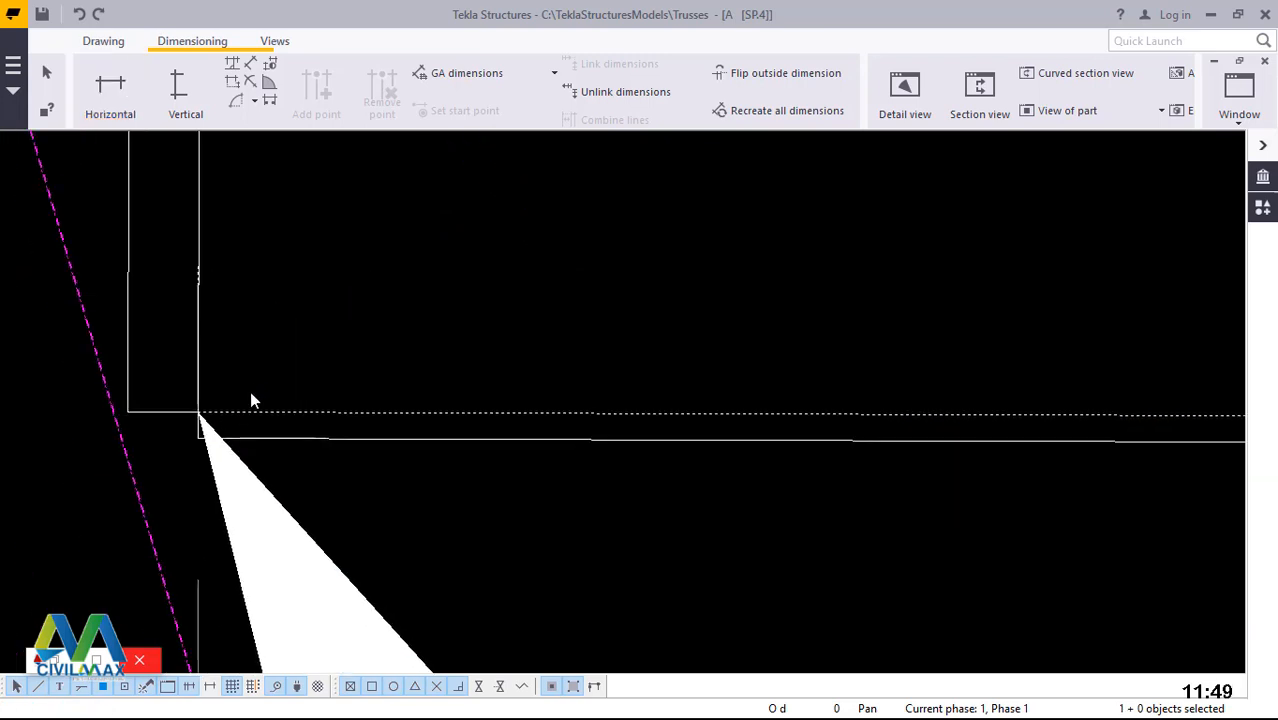
scroll(198, 414, "down", 8)
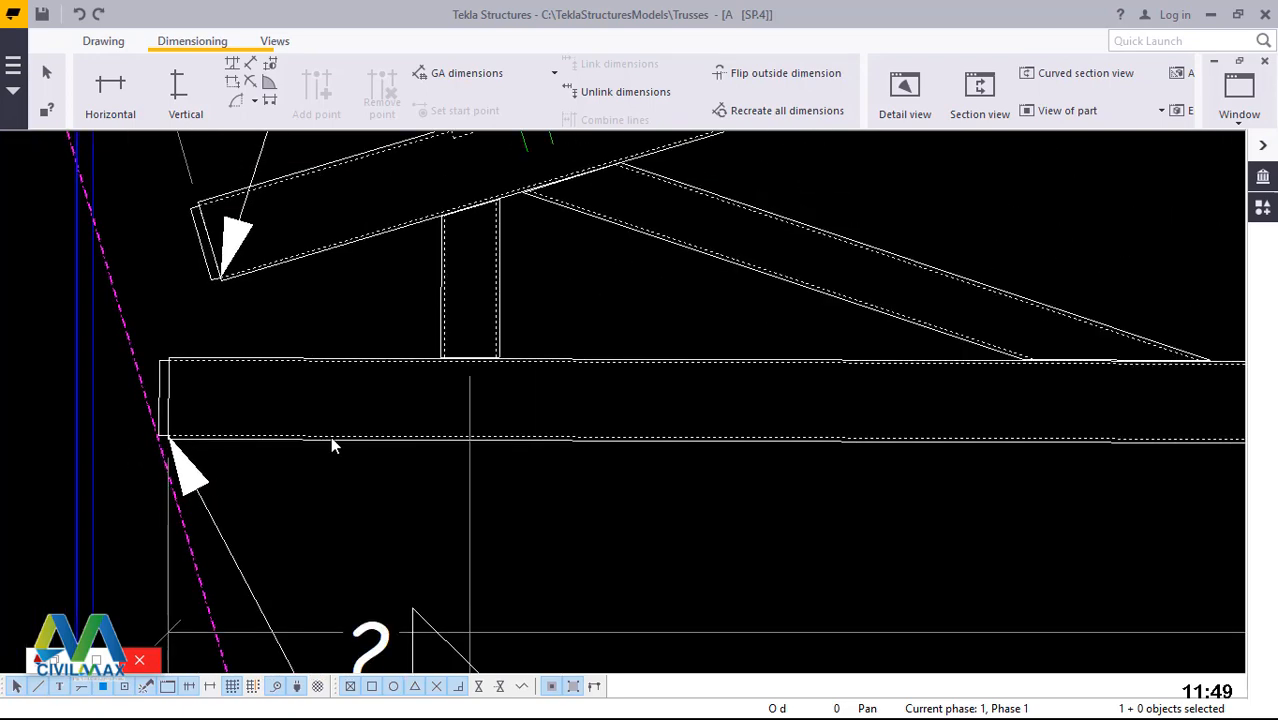
scroll(333, 445, "down", 10)
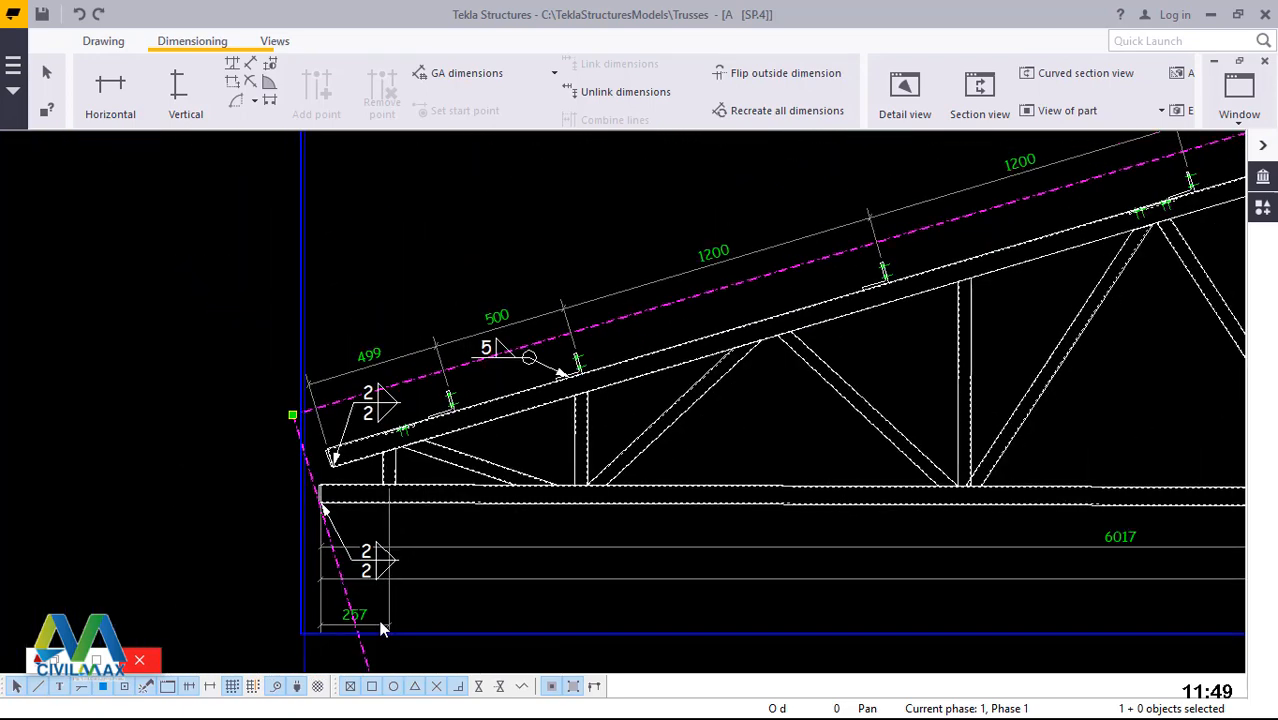
- Move the first vertical member's horizontal dimension up between the bottom chord and the half-span dimension line
left_click(383, 627)
left_click_drag(386, 552, 391, 524)
scroll(446, 505, "up", 3)
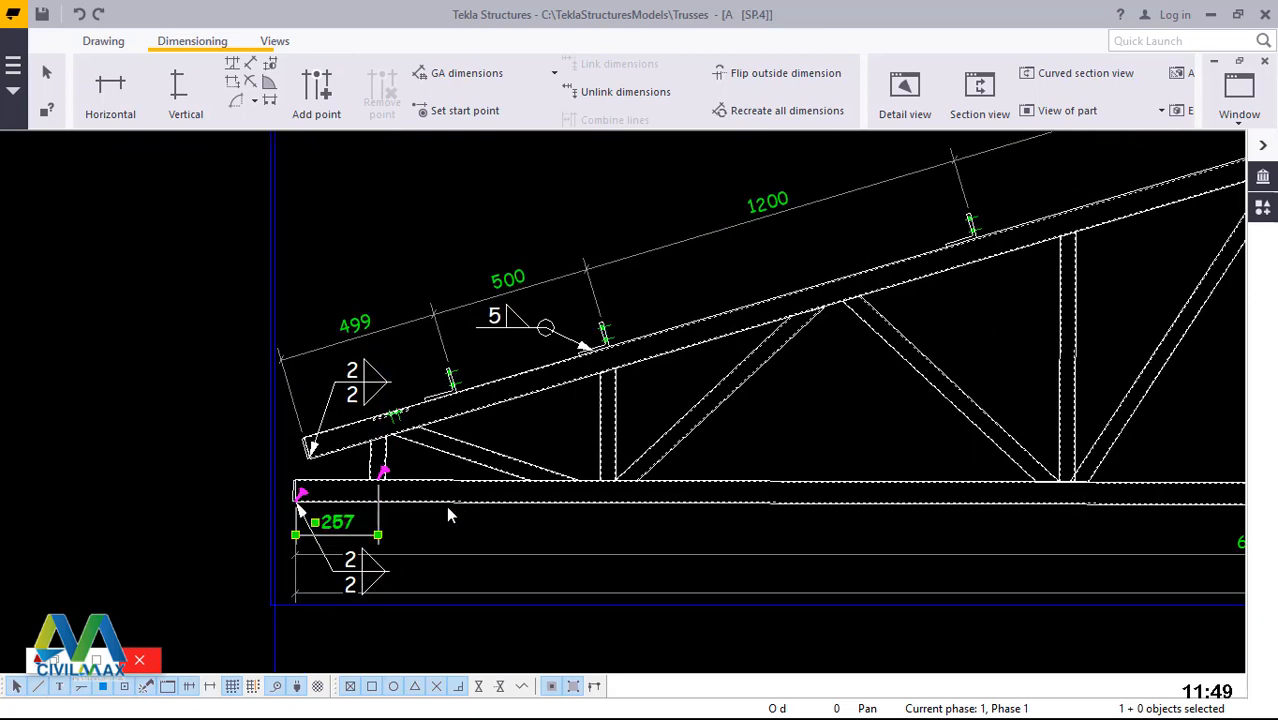
left_click(423, 440)
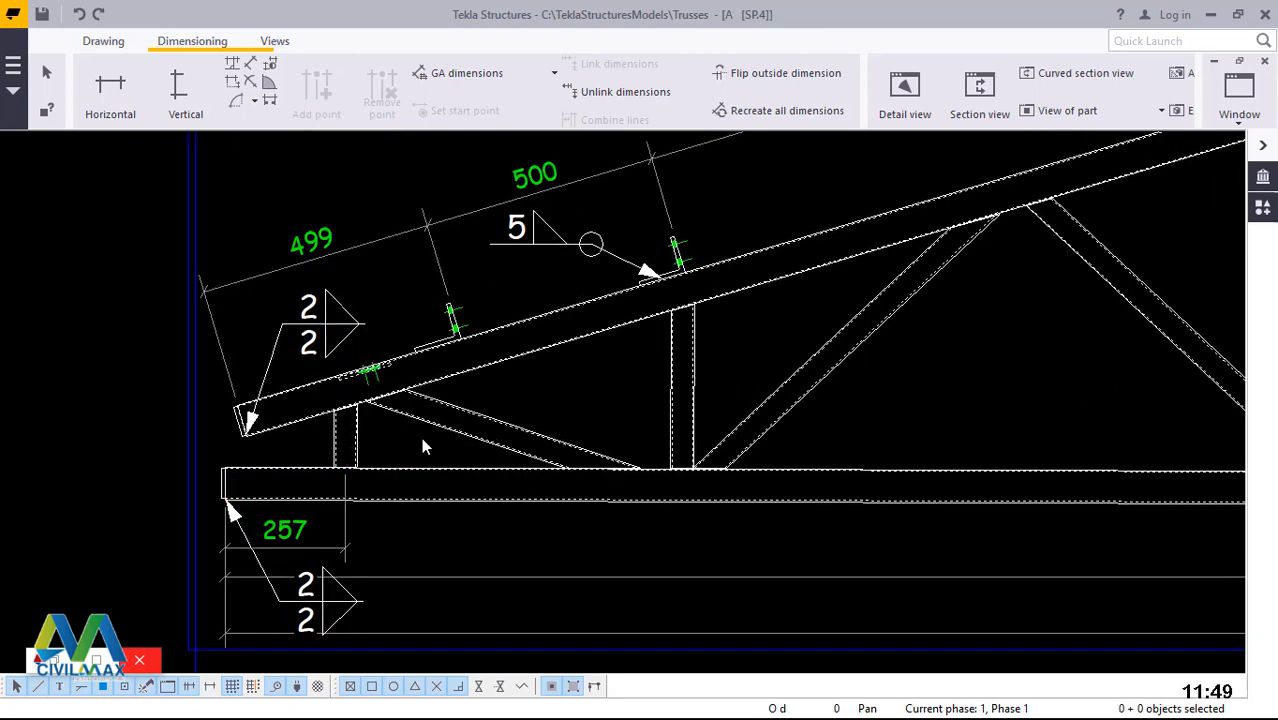
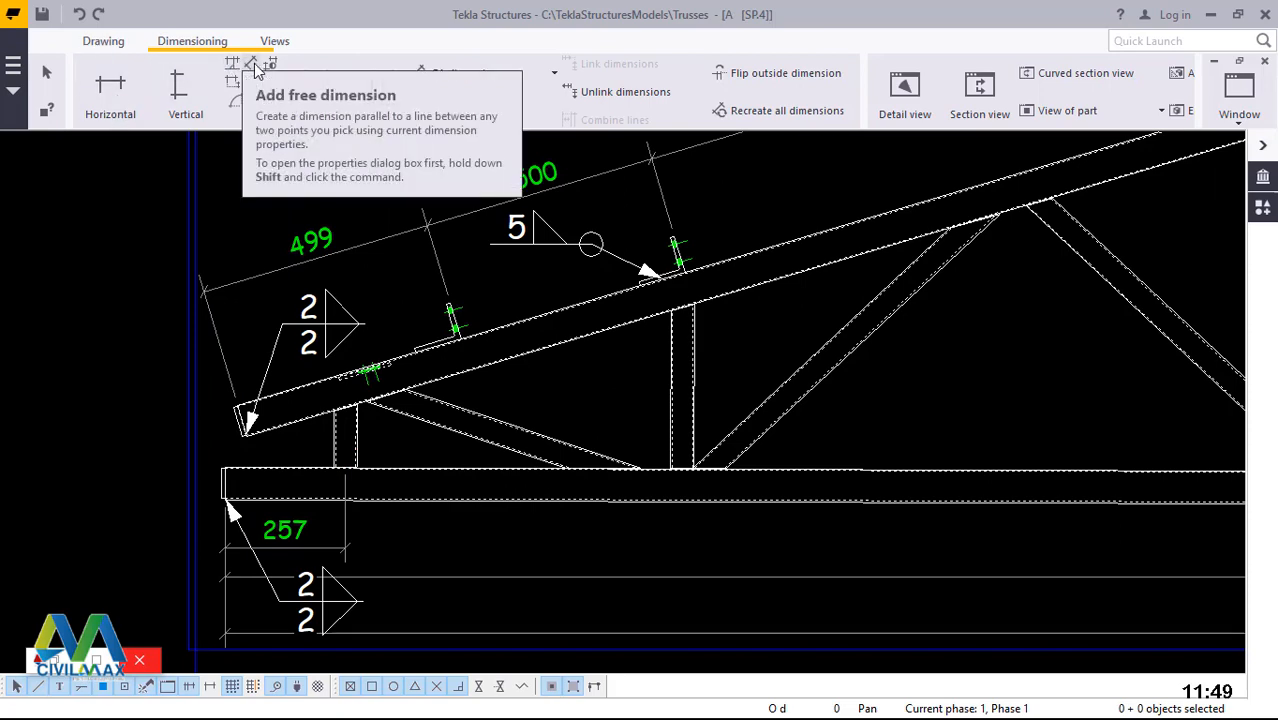
scroll(351, 492, "up", 1)
scroll(351, 492, "up", 6)
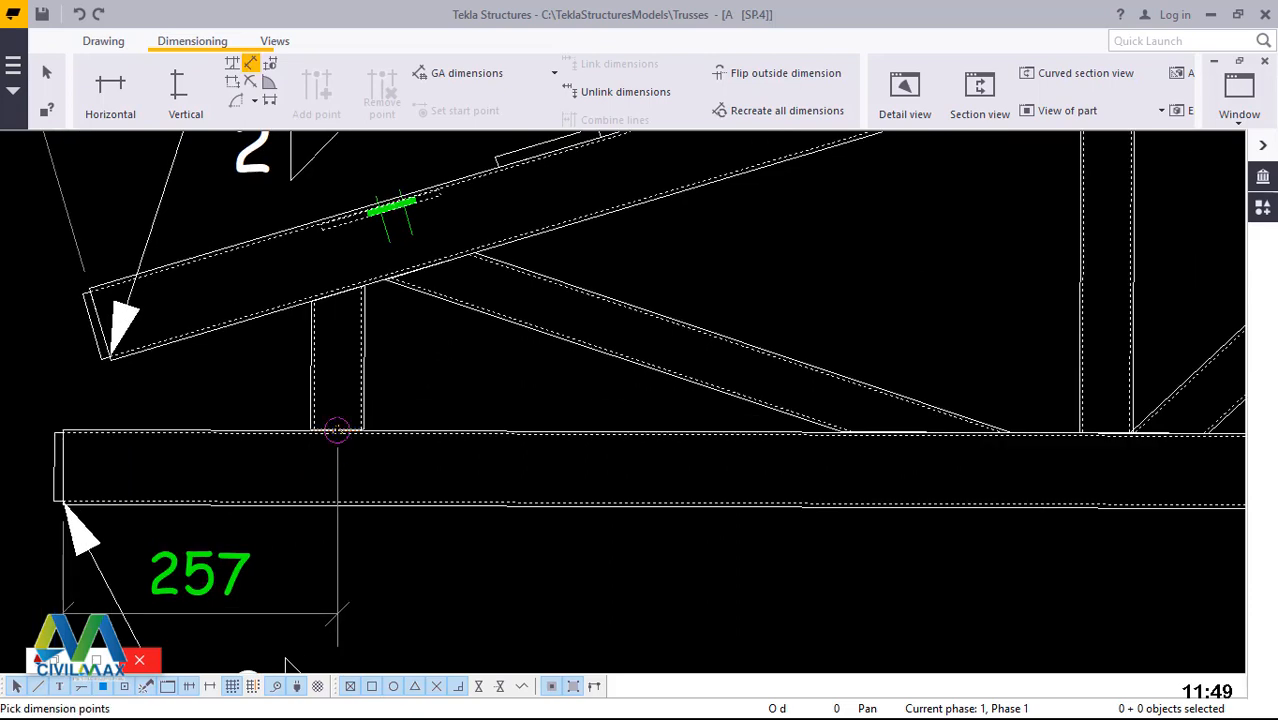
scroll(390, 444, "down", 1)
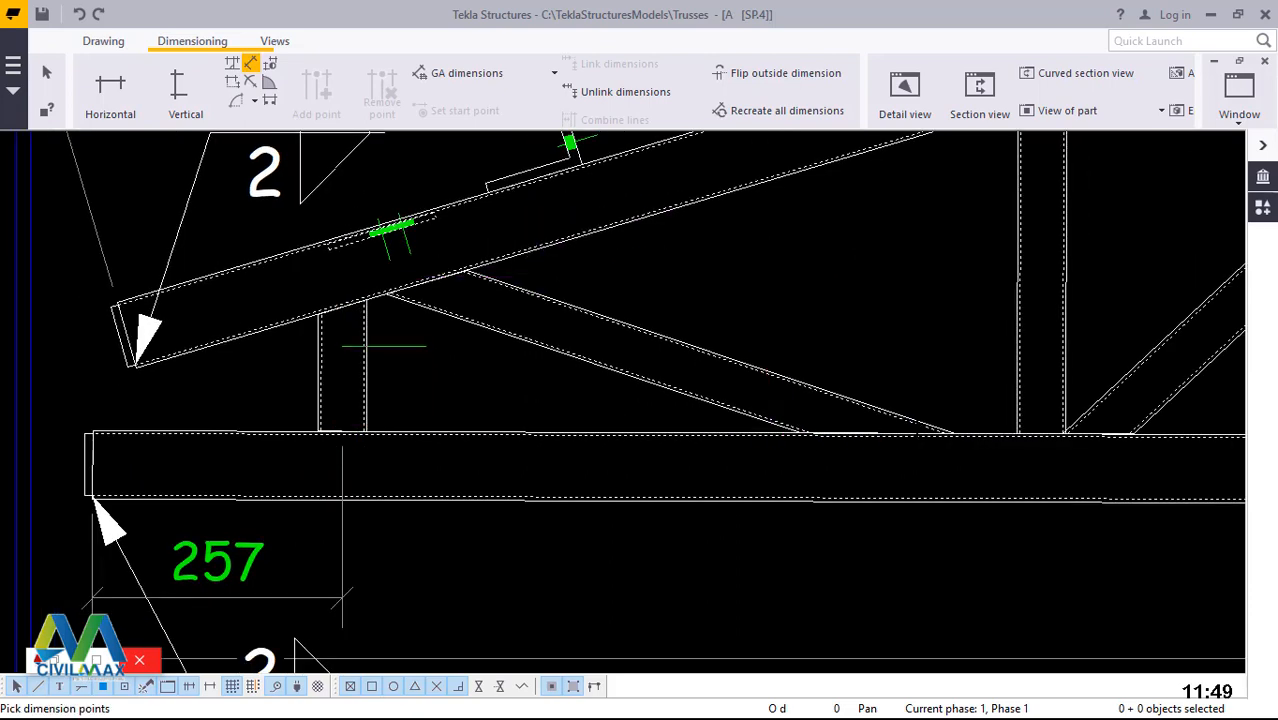
scroll(397, 444, "down", 1)
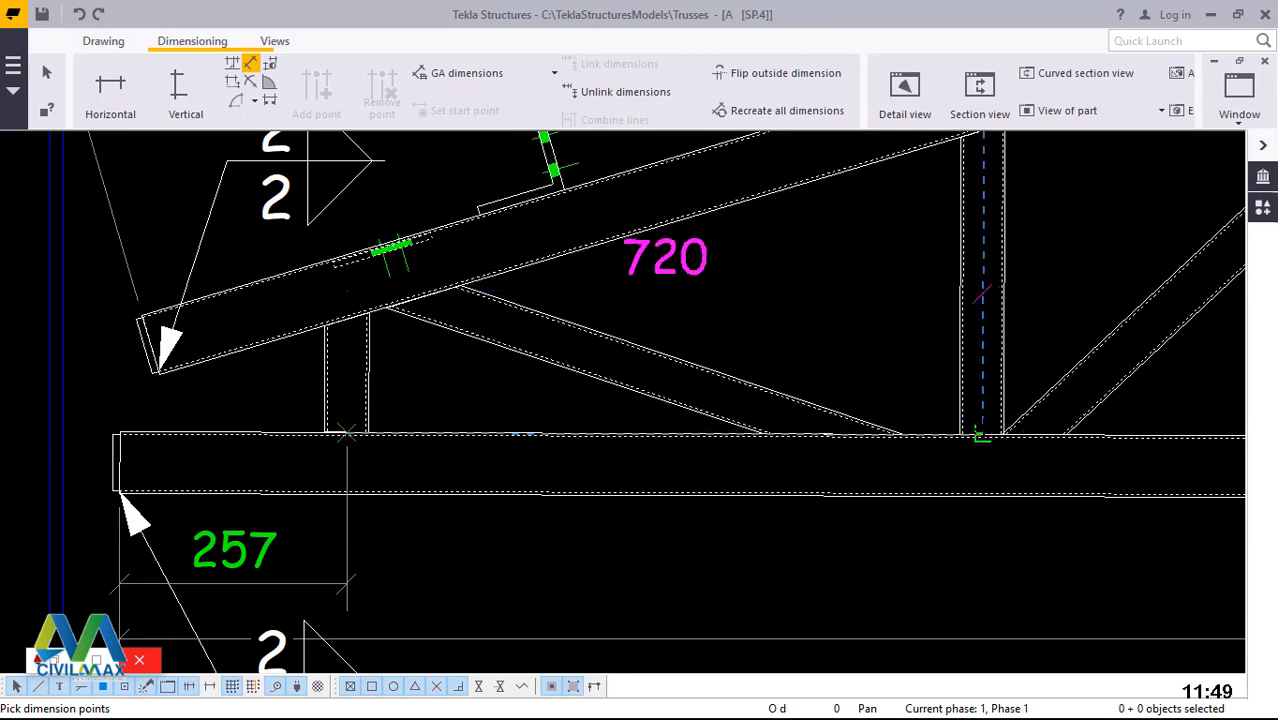
left_click(982, 435)
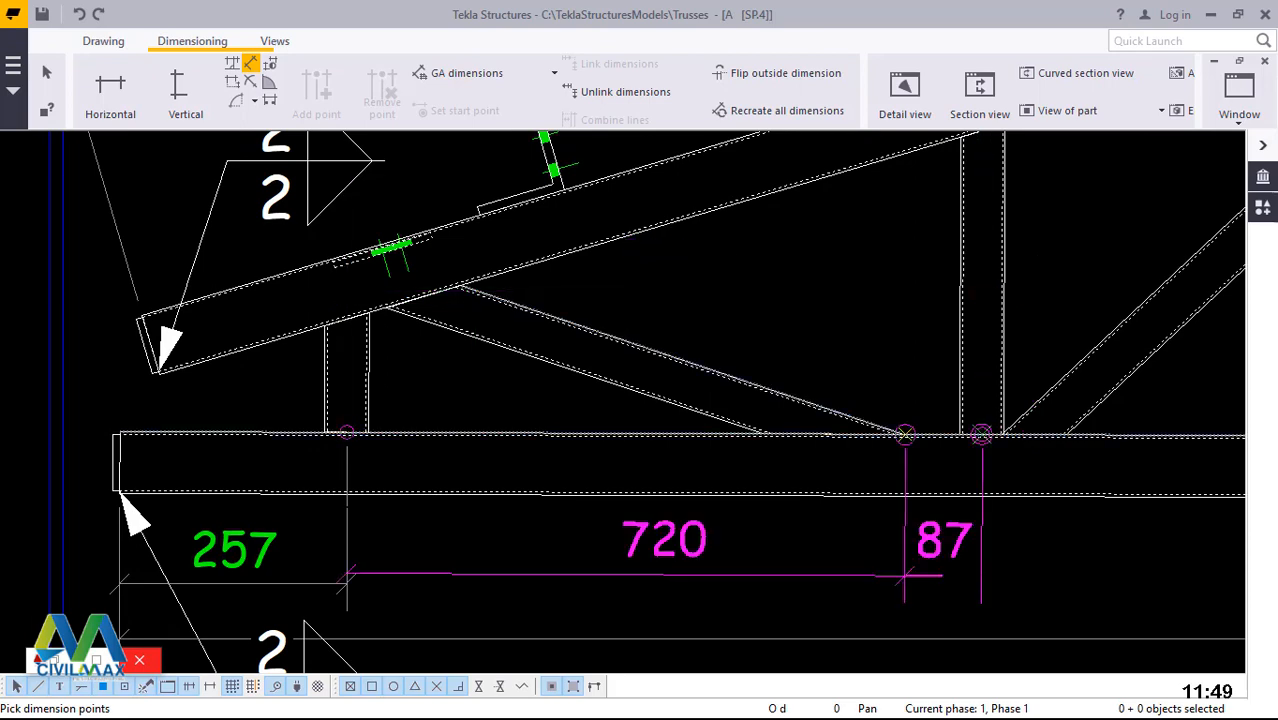
scroll(397, 450, "down", 1)
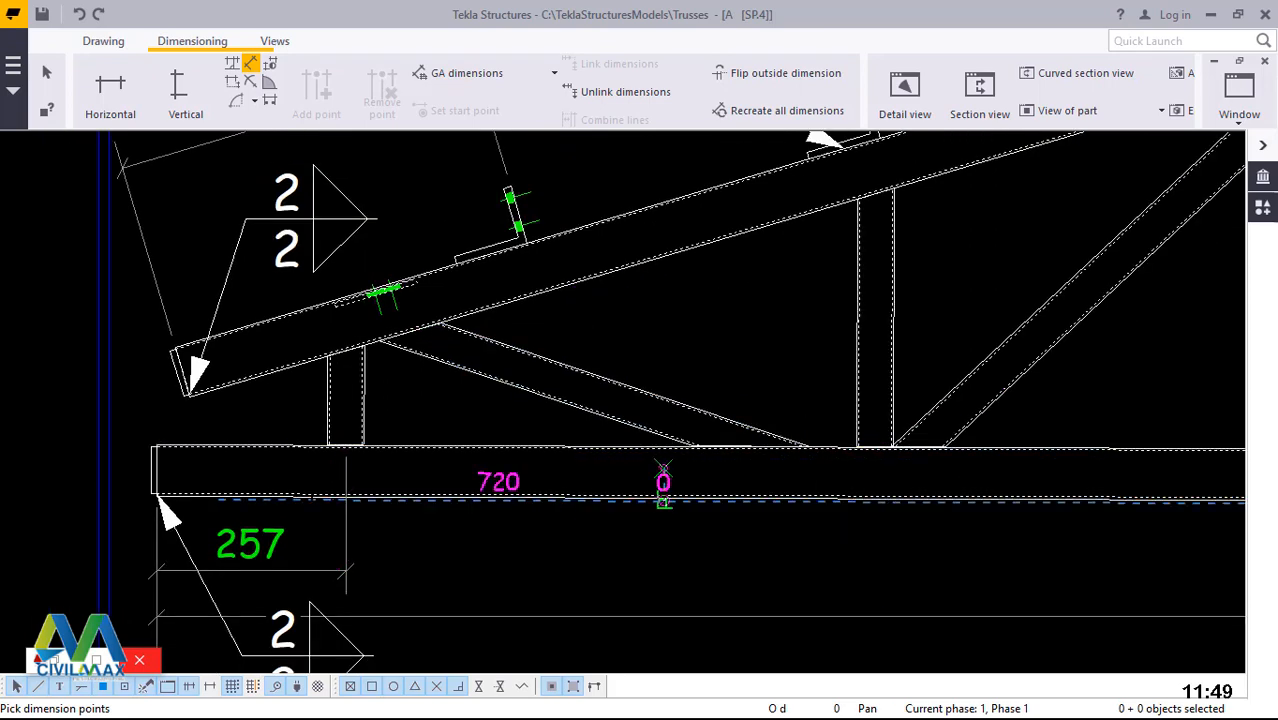
scroll(605, 478, "down", 4)
scroll(605, 488, "down", 1)
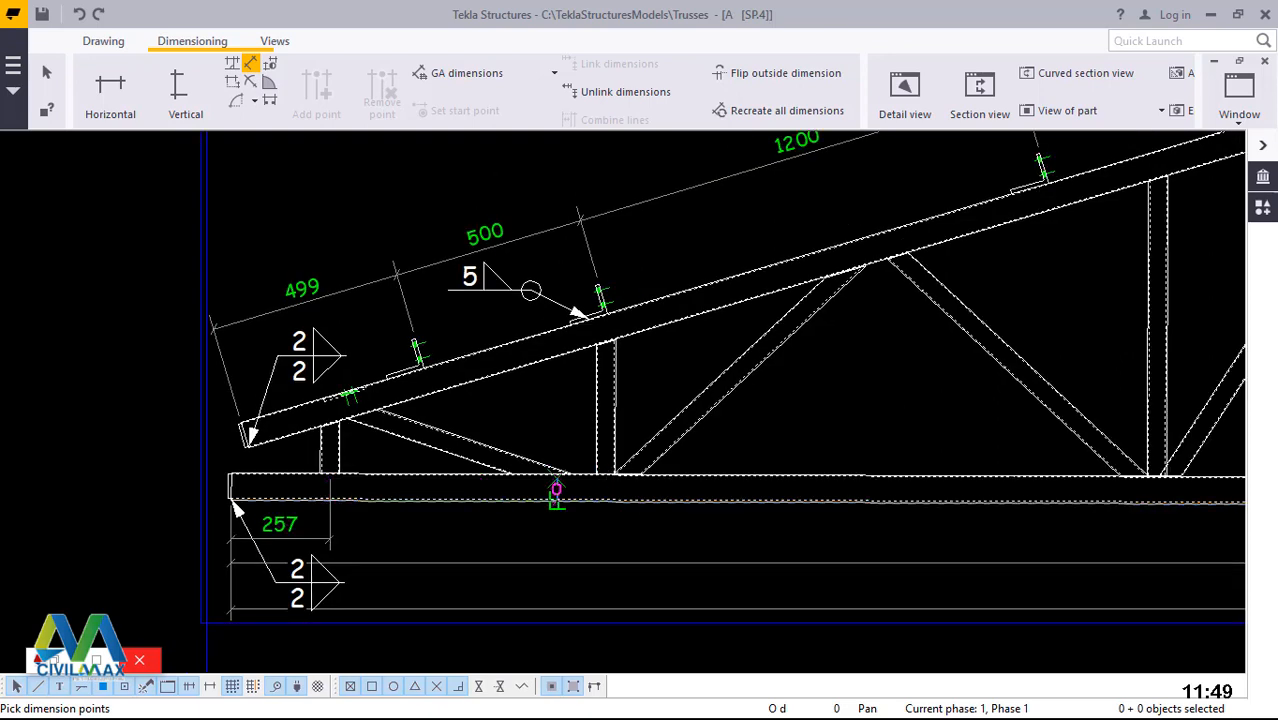
scroll(557, 490, "down", 1)
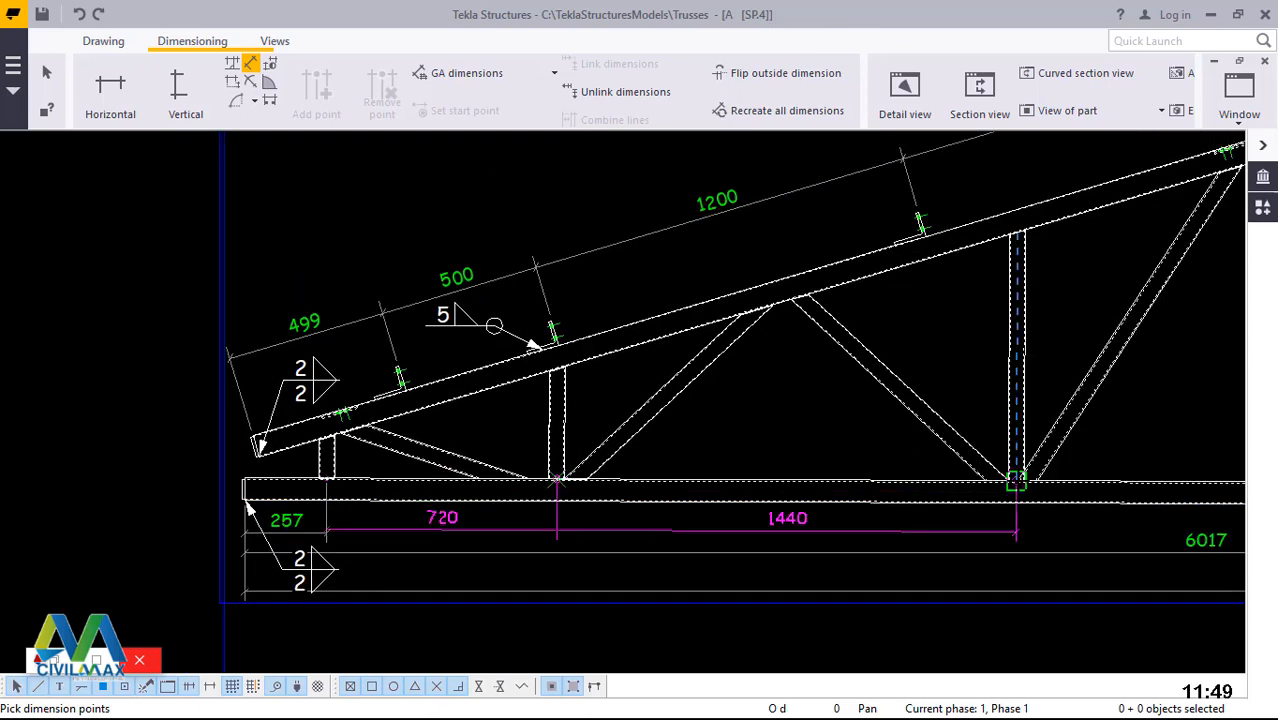
scroll(1014, 483, "up", 3)
scroll(1012, 481, "up", 2)
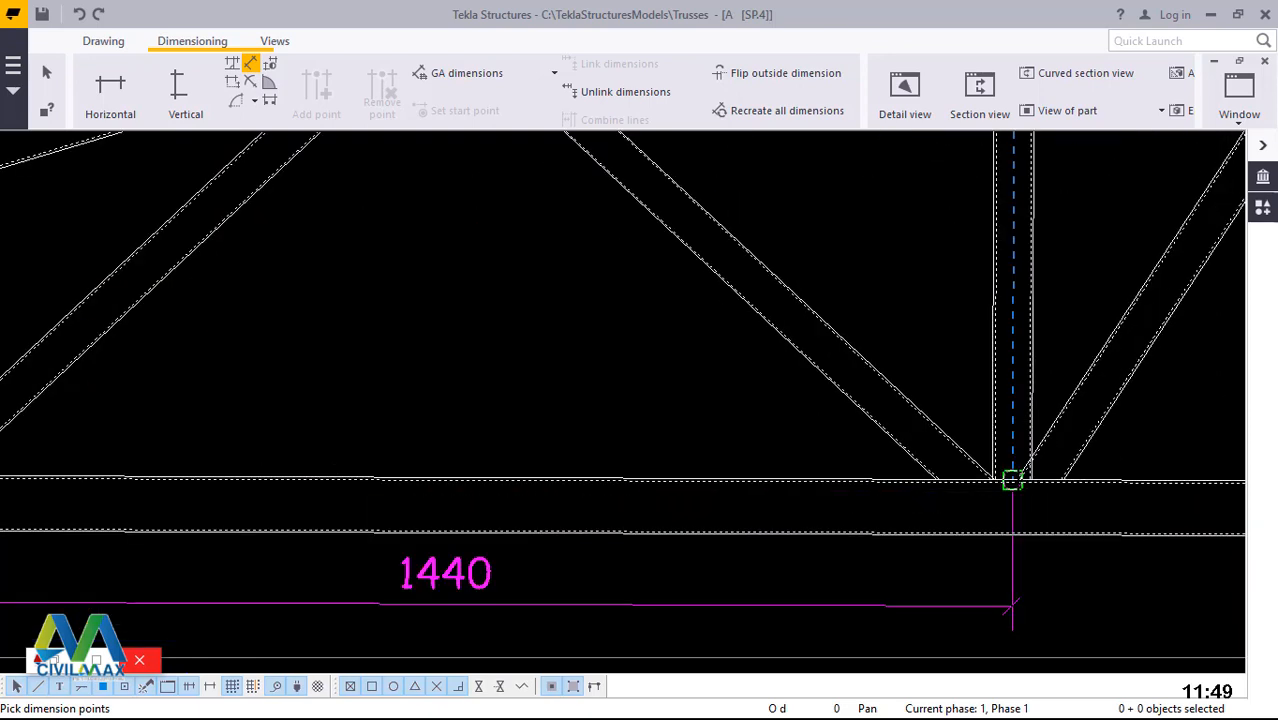
scroll(1010, 480, "up", 2)
scroll(1000, 477, "up", 2)
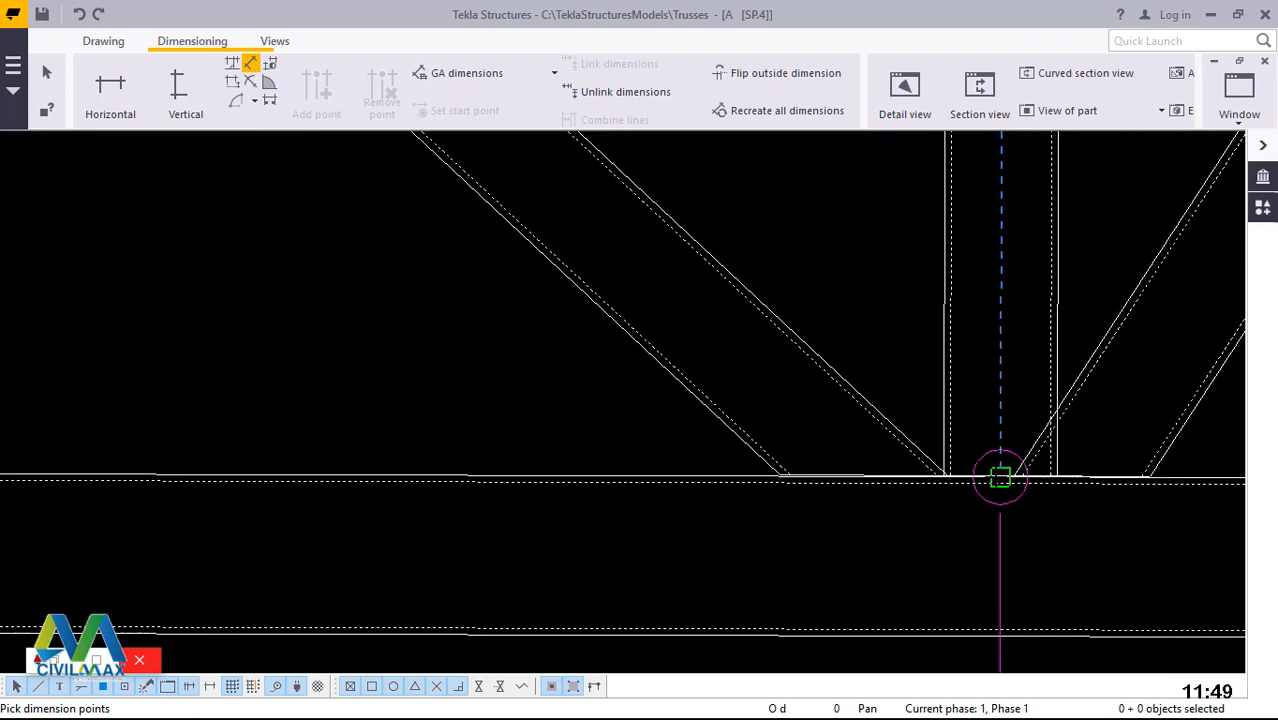
scroll(1004, 480, "up", 1)
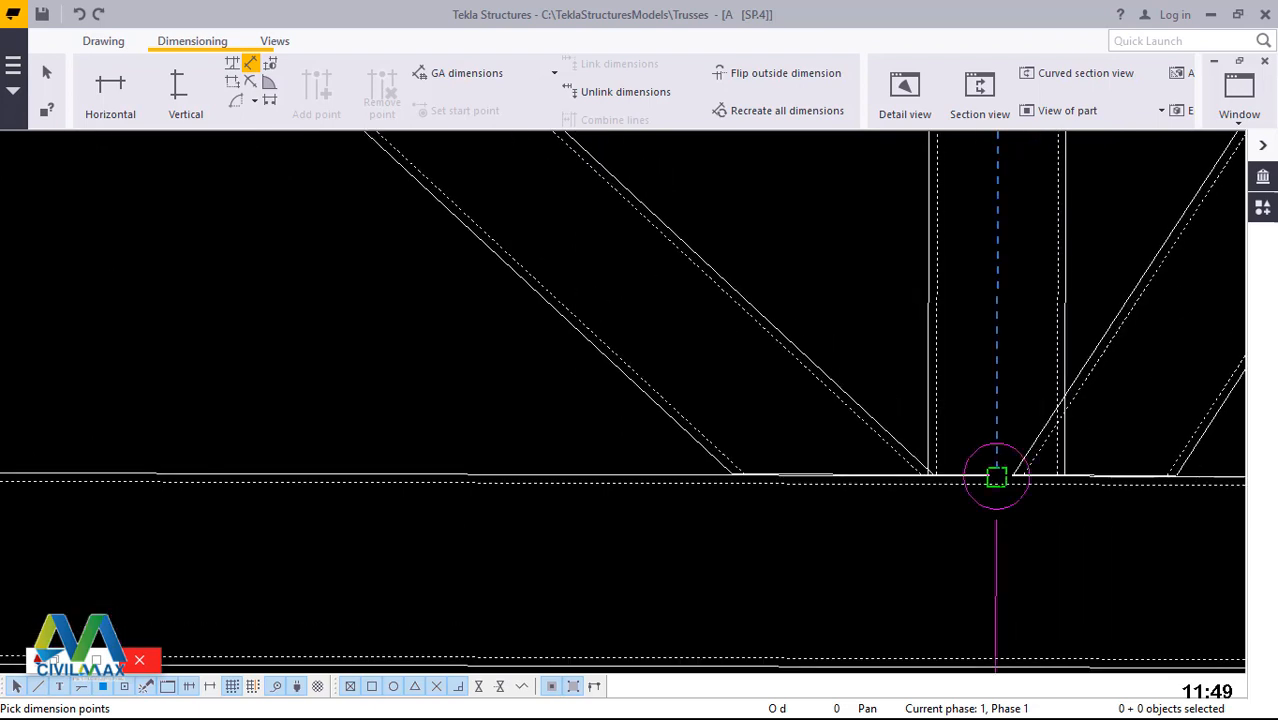
scroll(856, 488, "down", 2)
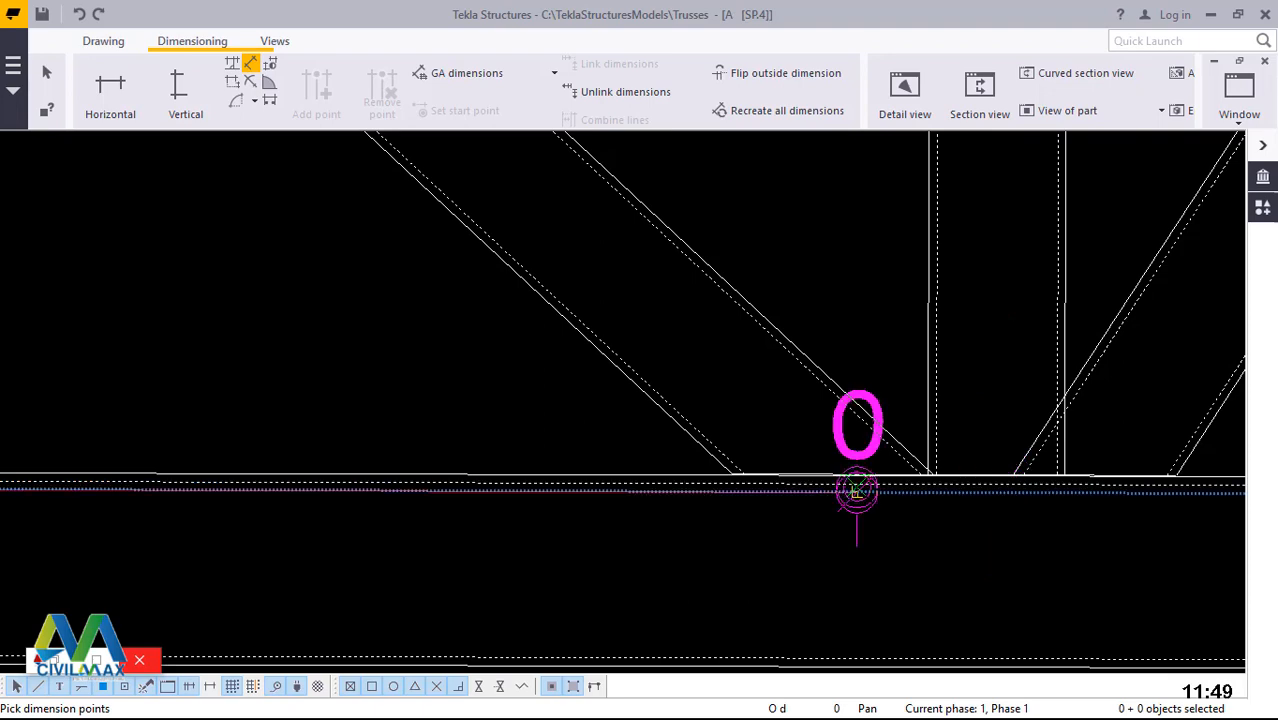
scroll(856, 488, "down", 2)
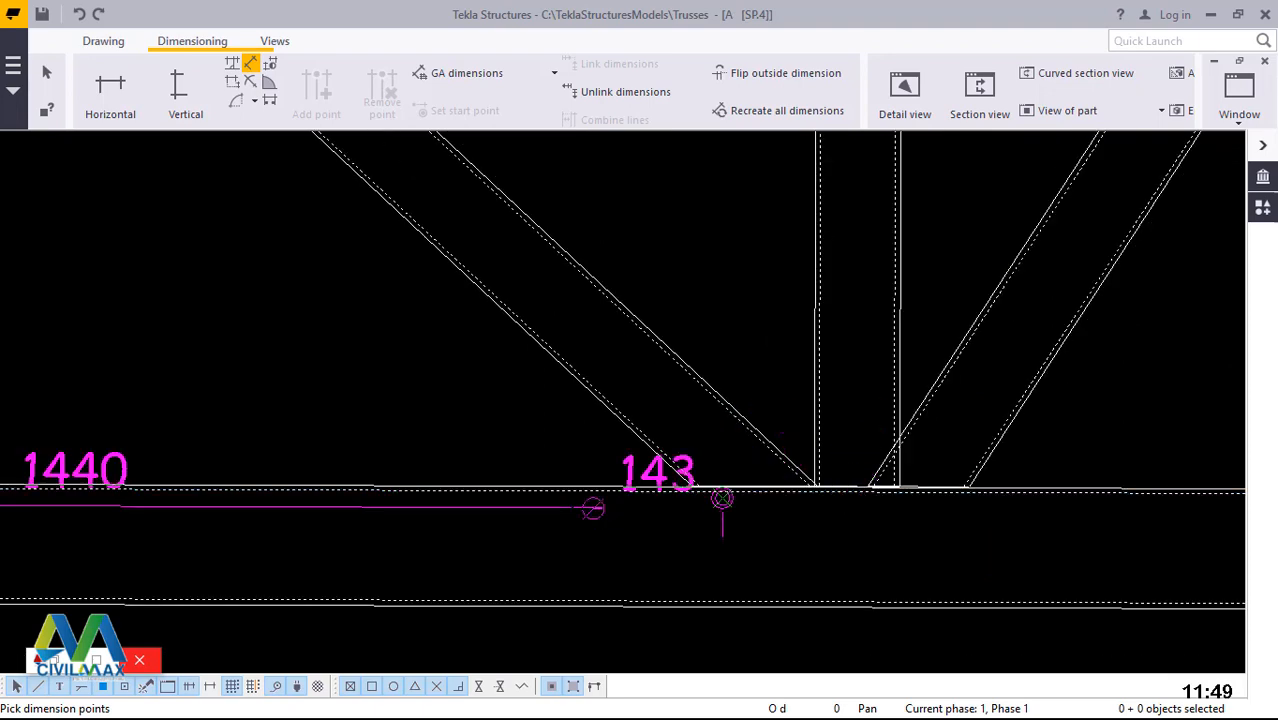
scroll(643, 507, "down", 3)
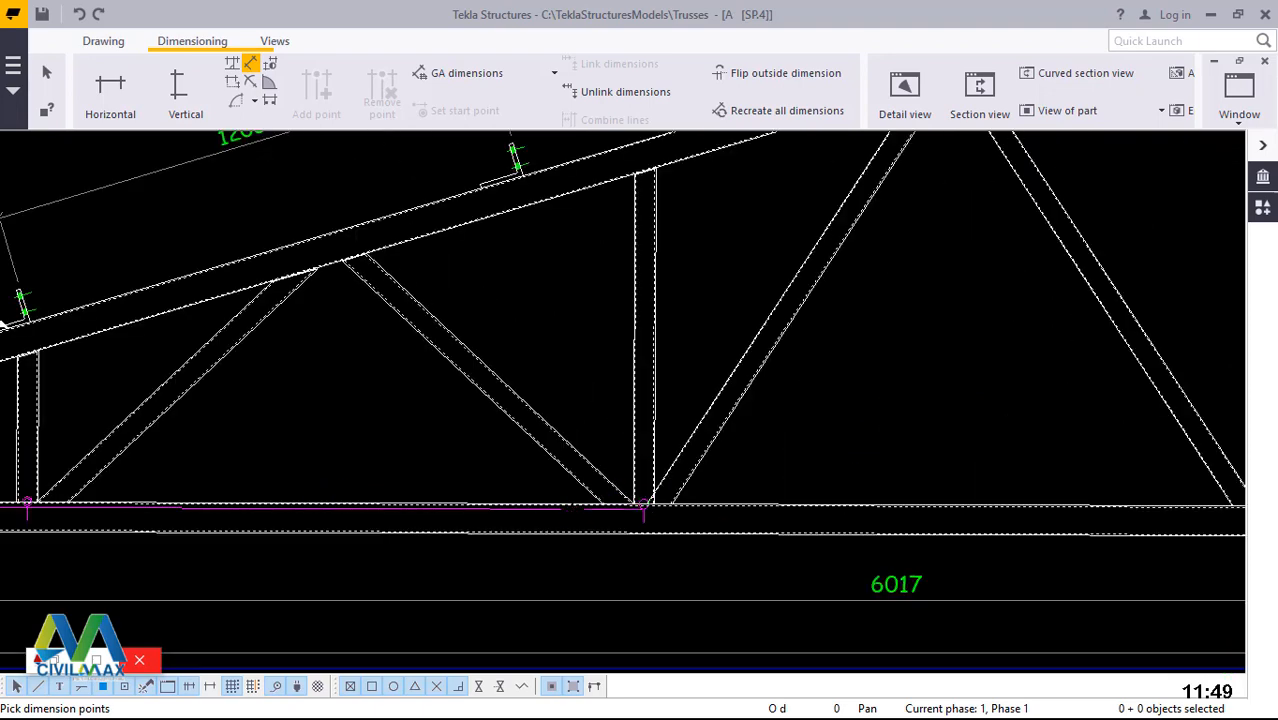
scroll(643, 507, "down", 1)
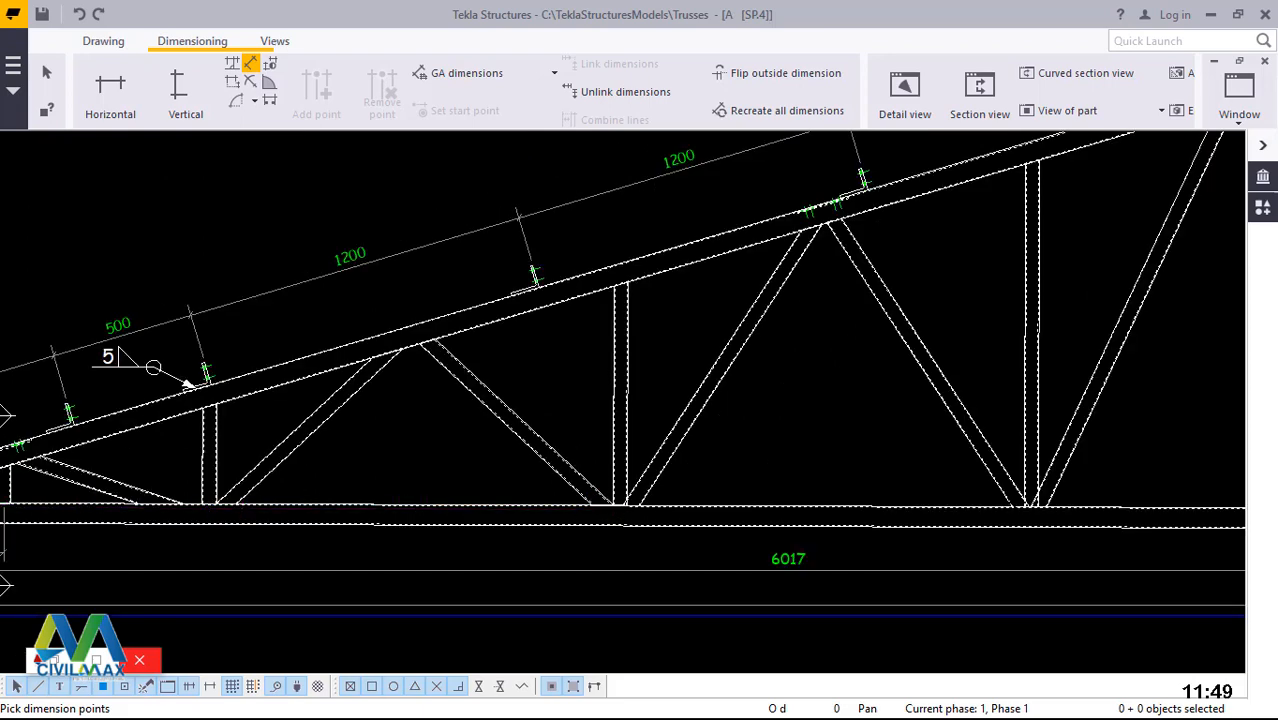
scroll(617, 506, "down", 1)
left_click(617, 506)
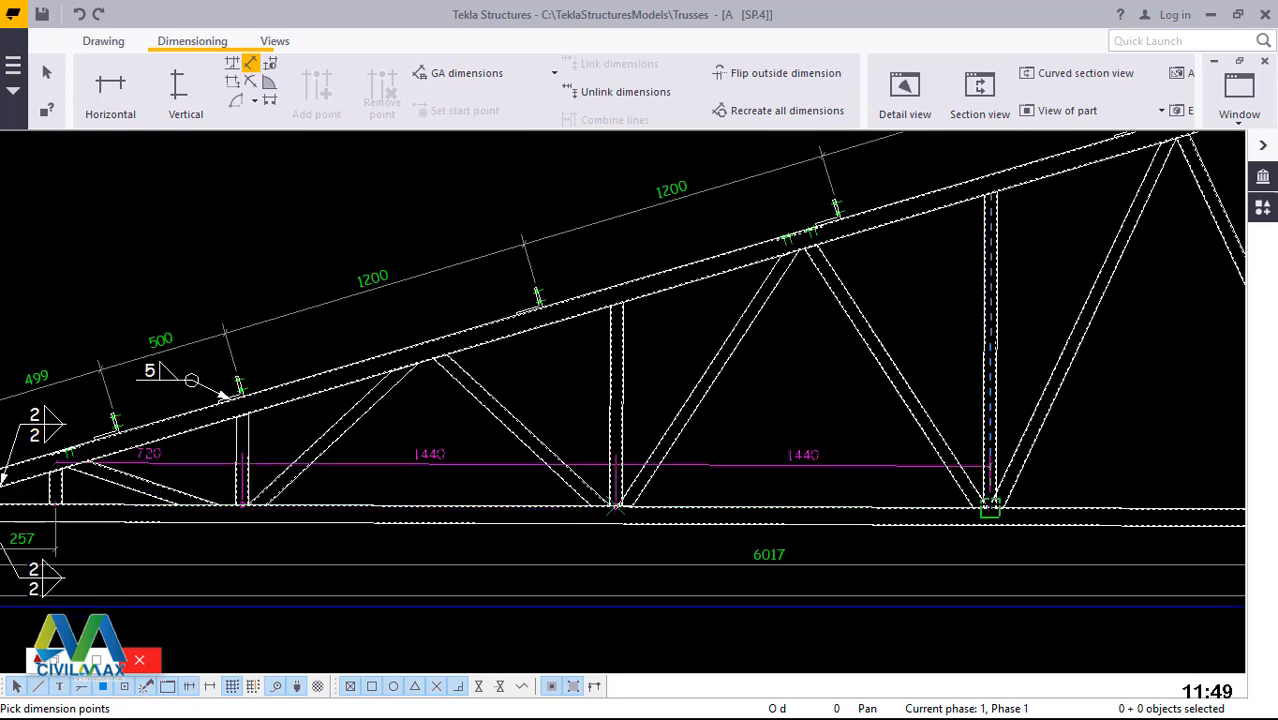
scroll(990, 508, "up", 1)
scroll(990, 508, "up", 3)
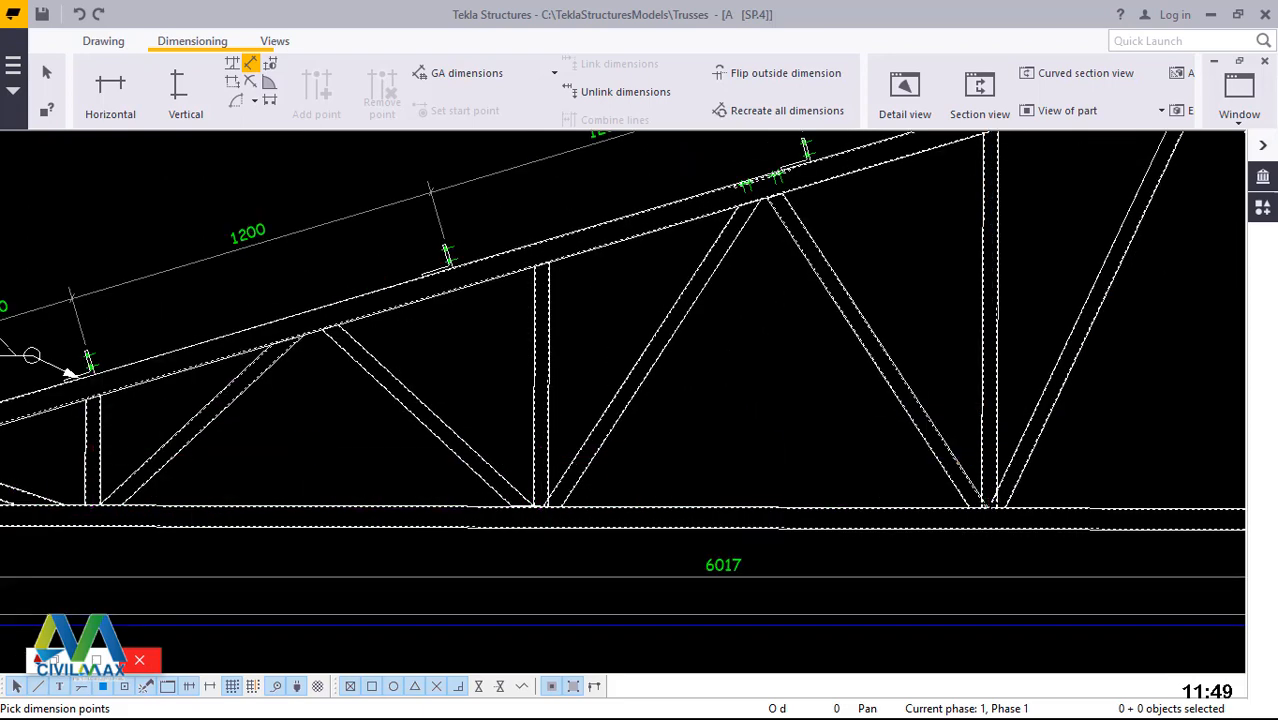
scroll(988, 512, "up", 2)
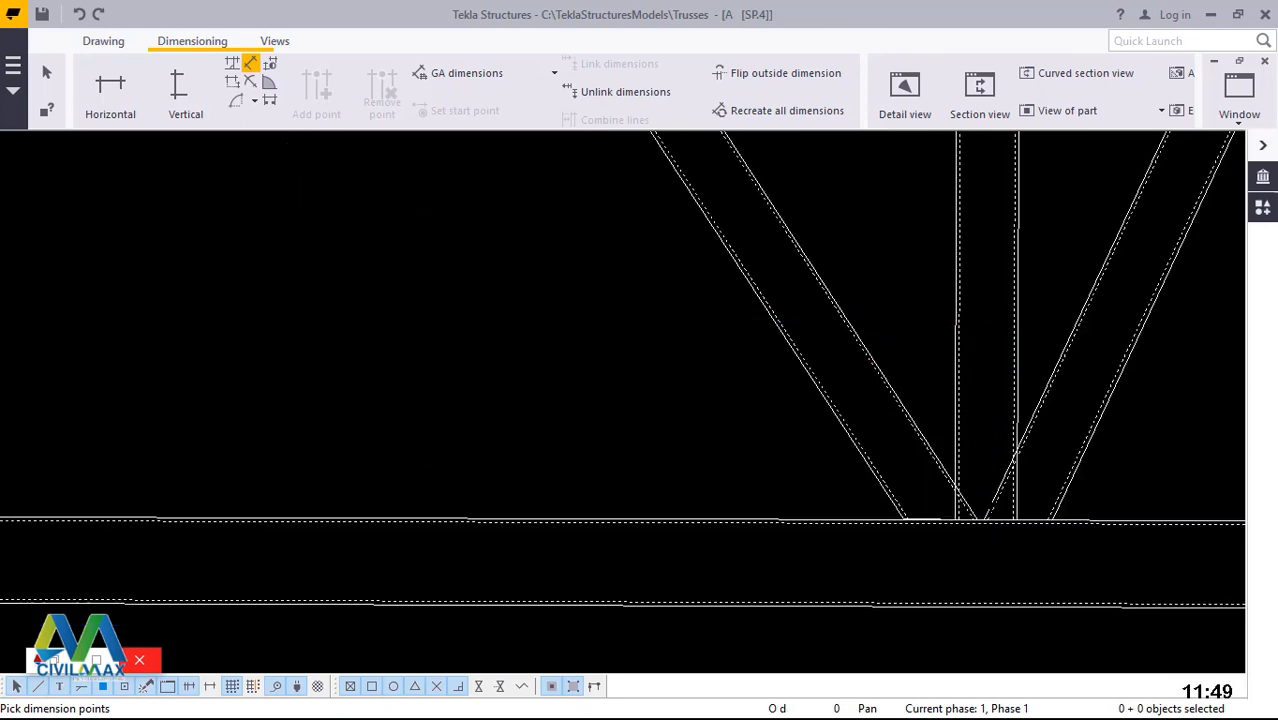
scroll(985, 520, "up", 1)
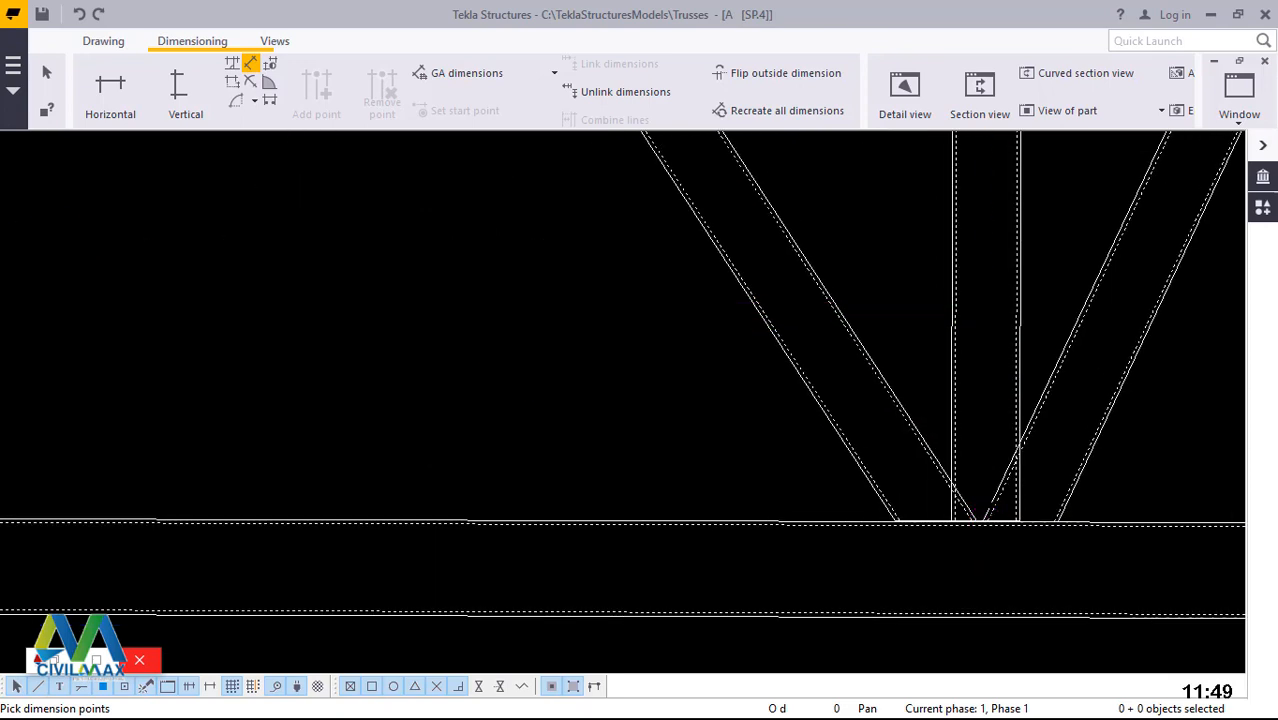
scroll(807, 507, "down", 1)
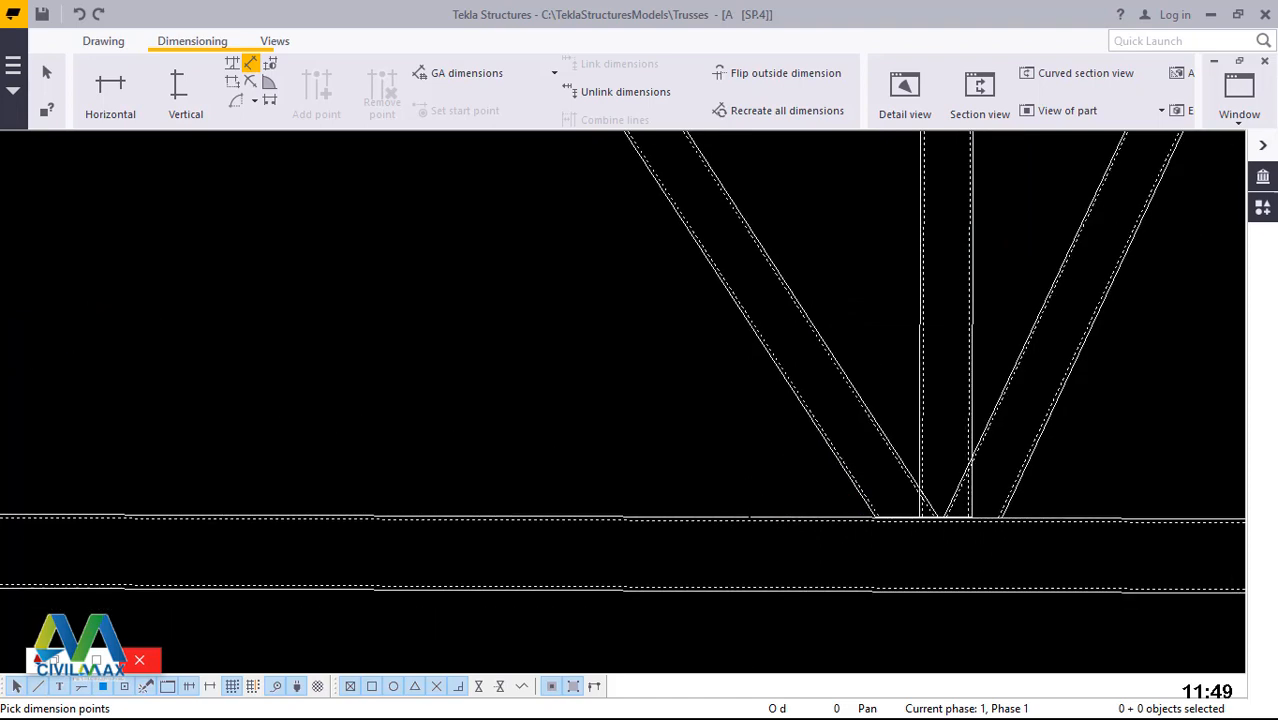
scroll(750, 508, "down", 2)
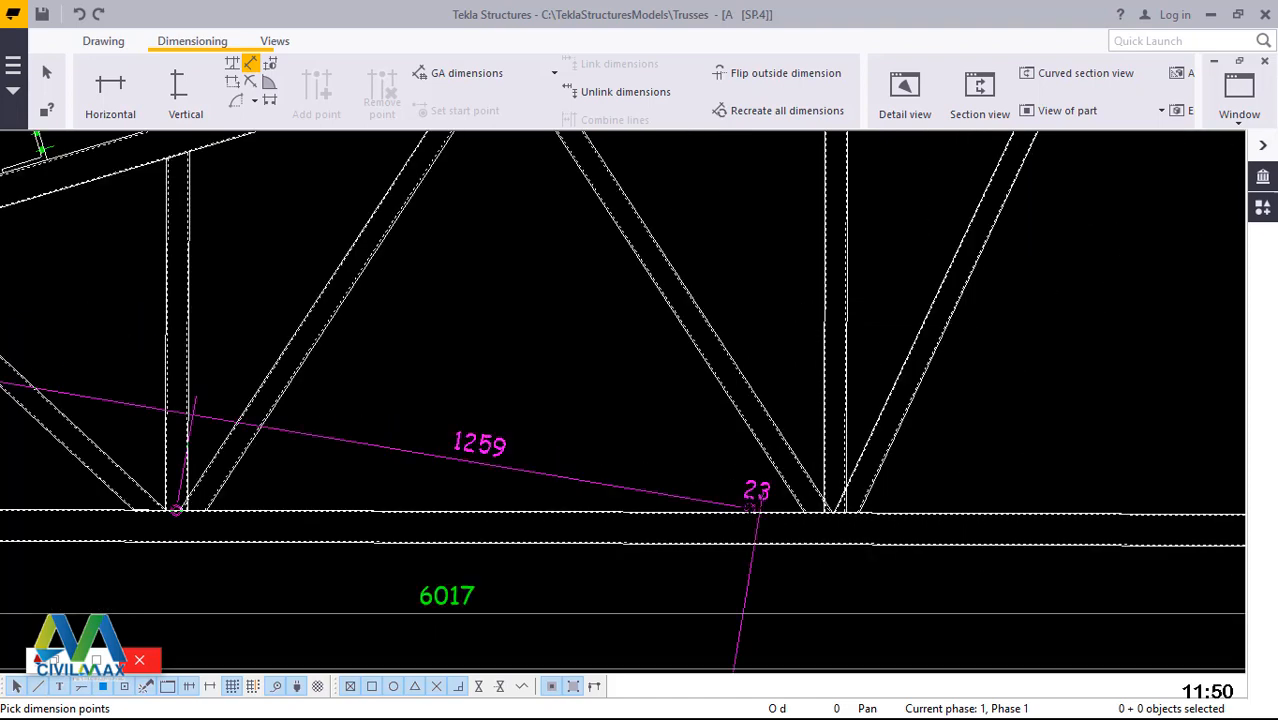
scroll(736, 614, "down", 3)
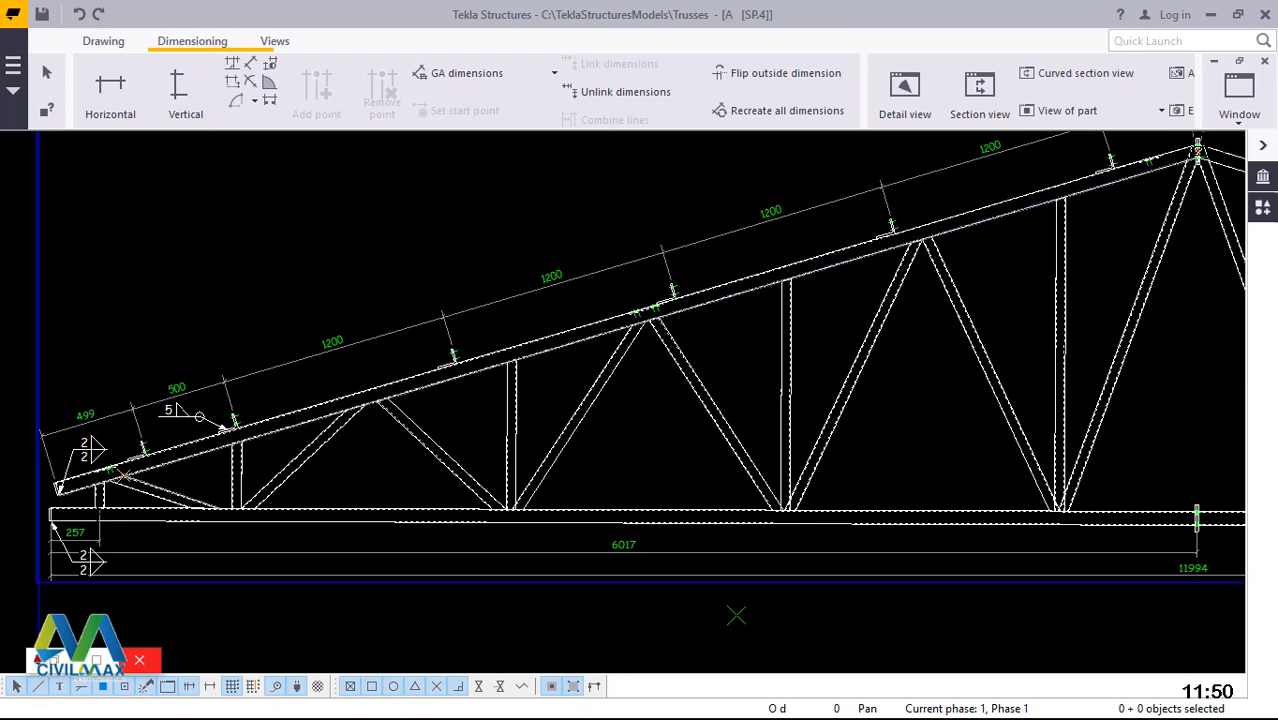
- Start a horizontal dimension chain from the base midpoint of the first vertical web member to that of the second vertical member
scroll(54, 527, "up", 4)
scroll(60, 535, "up", 3)
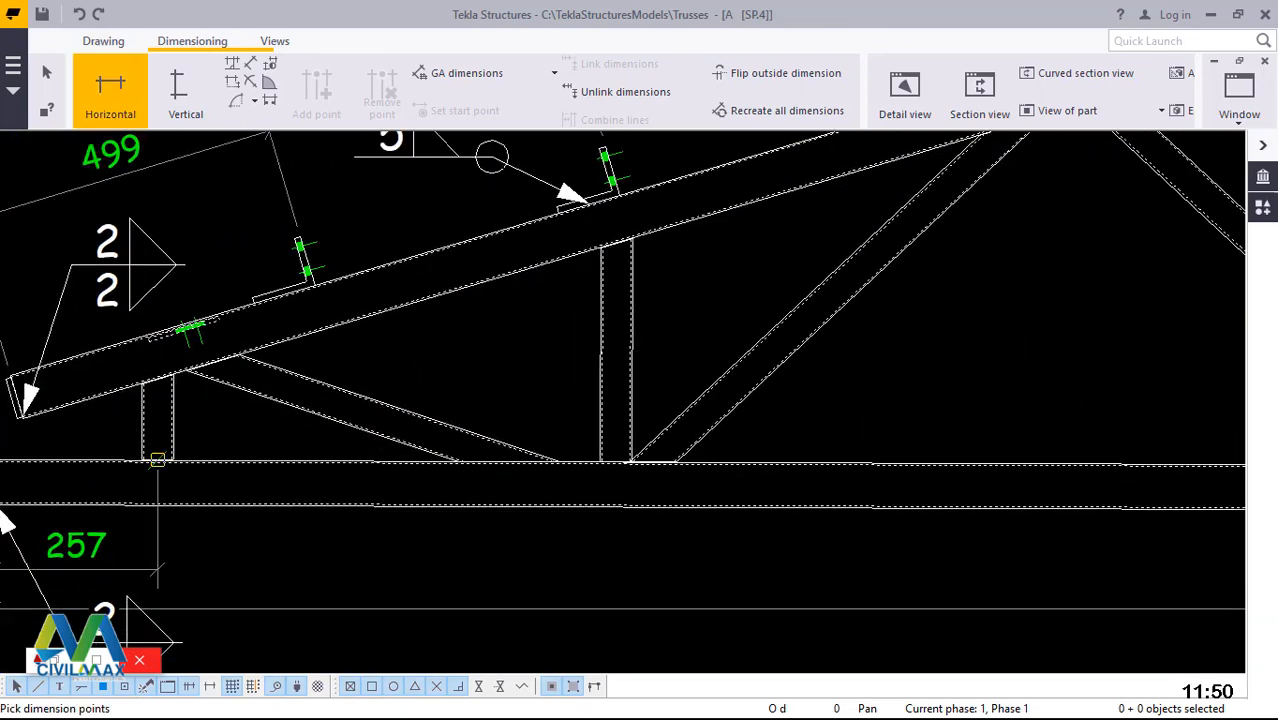
left_click(157, 460)
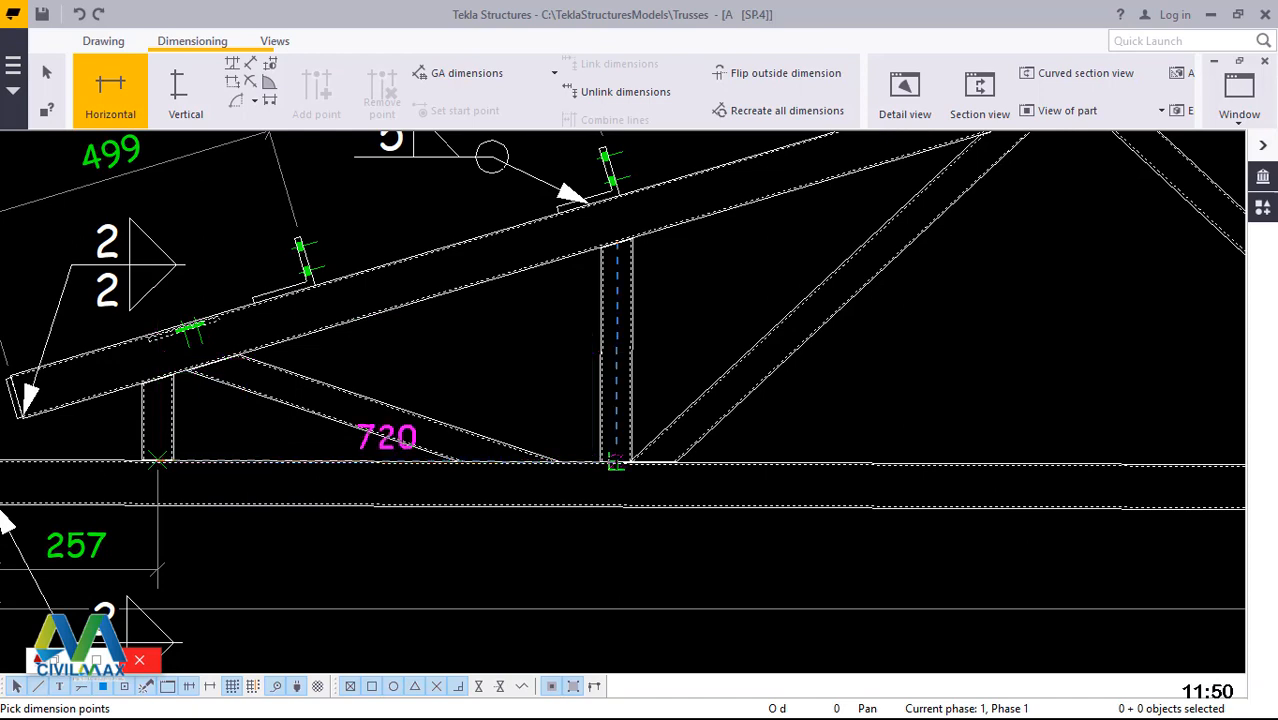
left_click(615, 461)
scroll(273, 465, "down", 1)
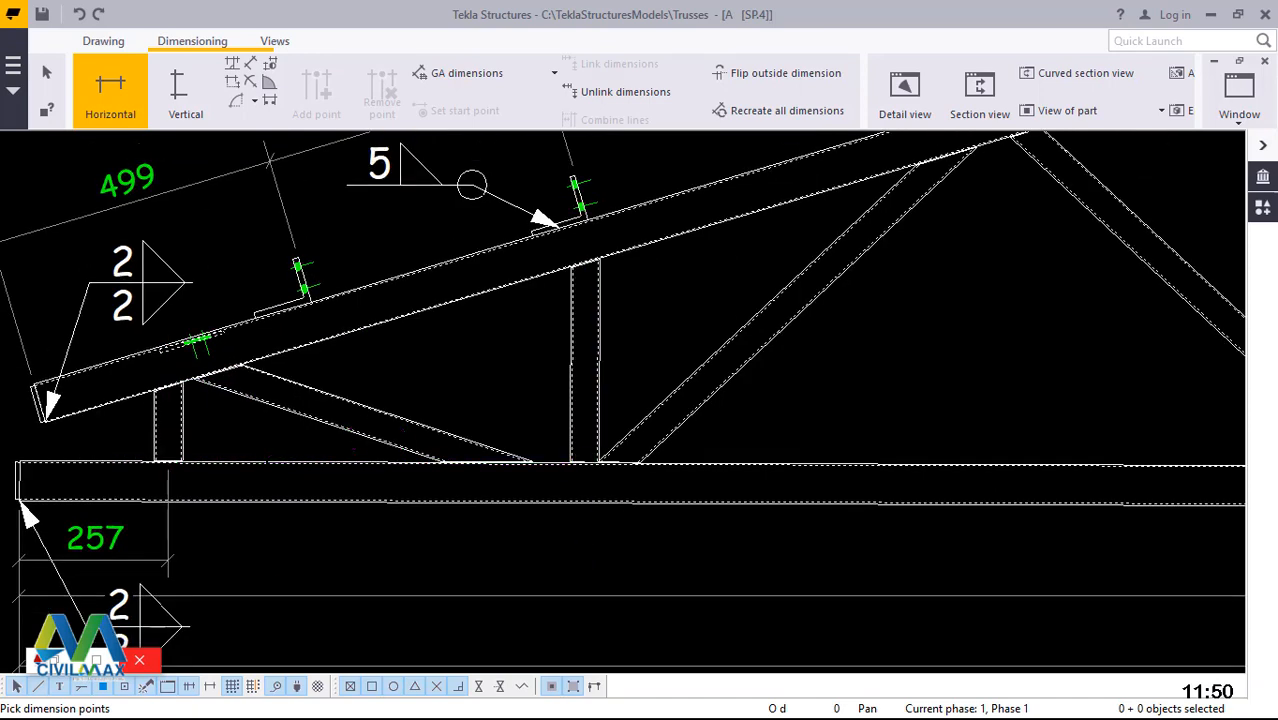
- Extend the horizontal dimension chain to the base midpoint of the third vertical web member on the bottom chord
scroll(270, 463, "down", 4)
scroll(453, 463, "down", 2)
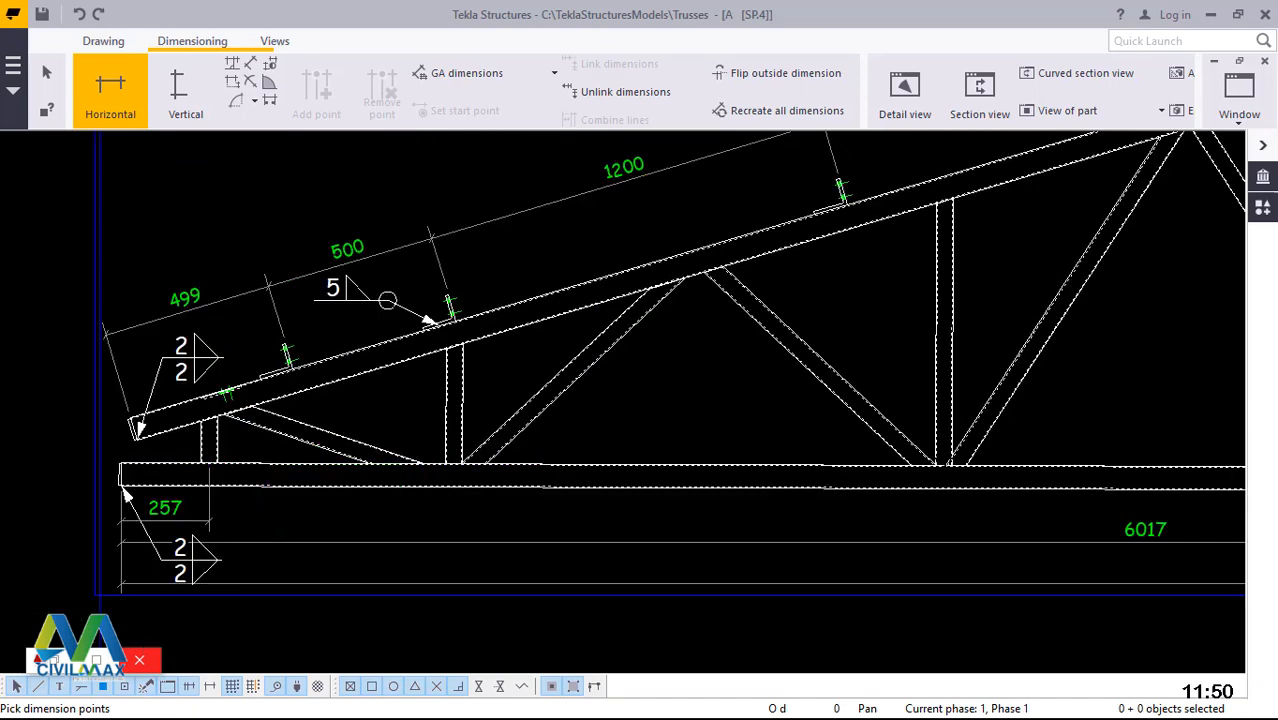
scroll(453, 465, "down", 2)
scroll(412, 470, "up", 2)
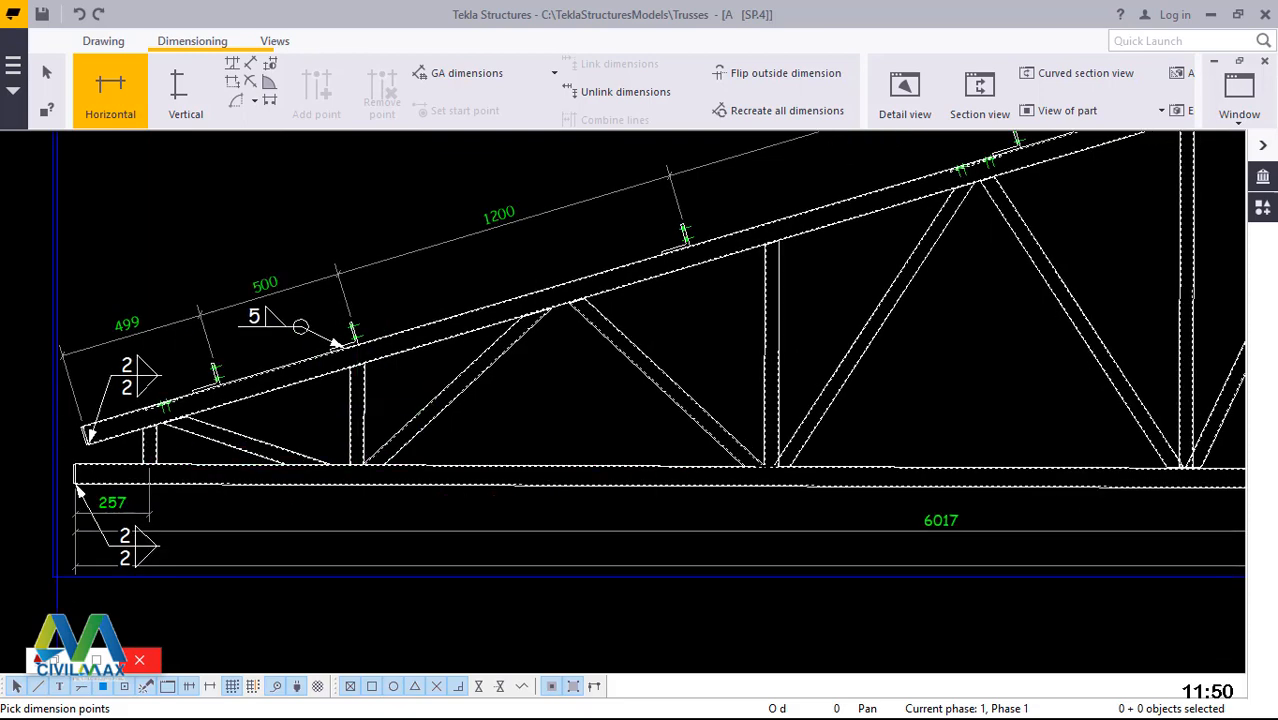
scroll(806, 465, "up", 1)
scroll(800, 466, "up", 3)
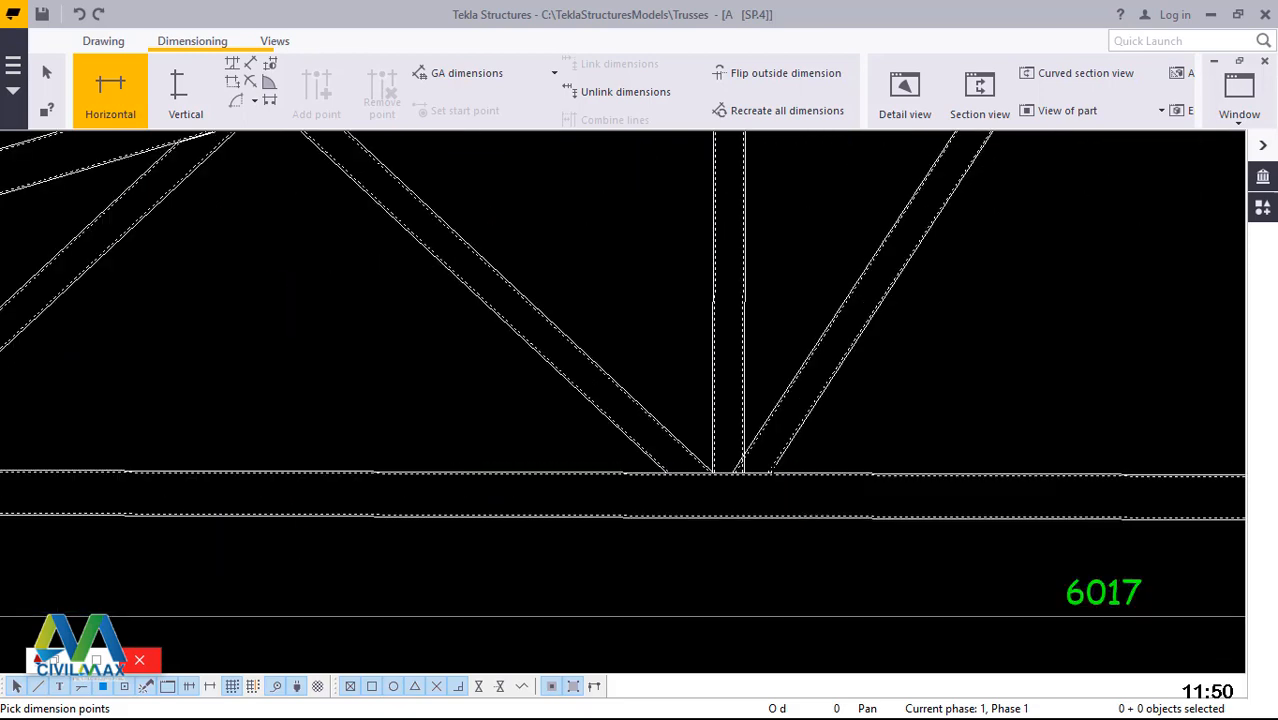
scroll(722, 474, "down", 2)
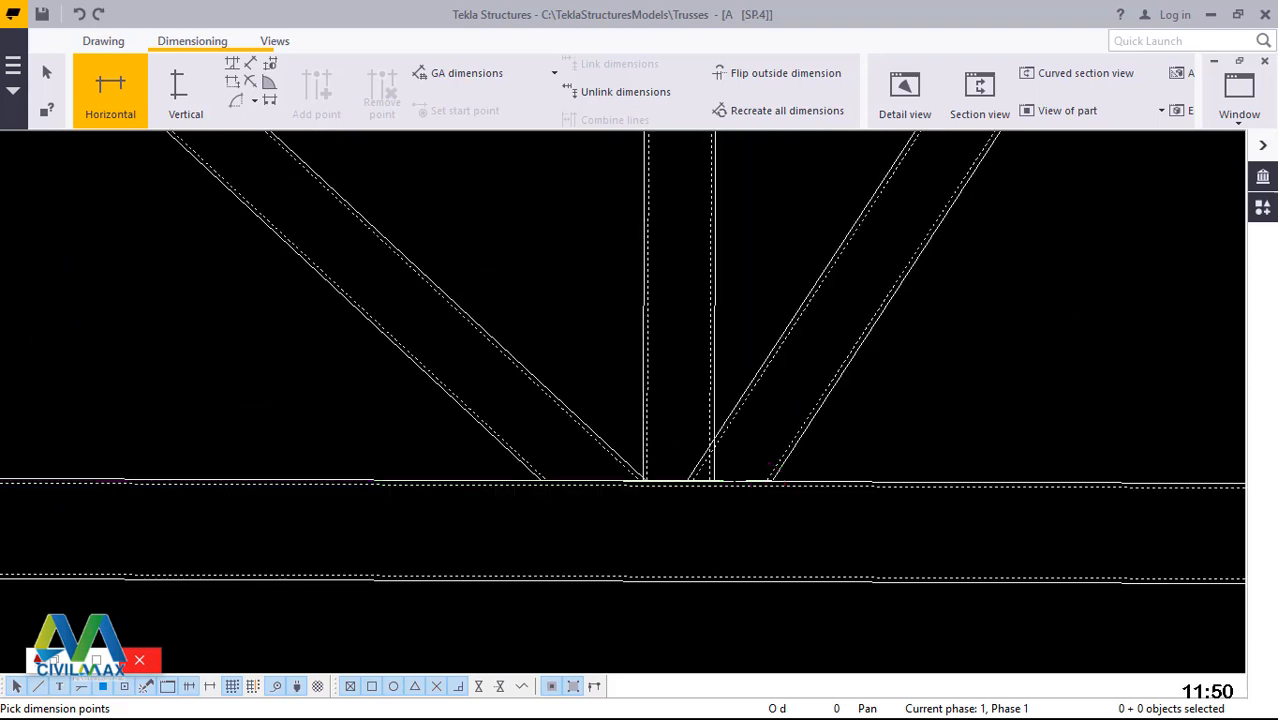
scroll(648, 484, "up", 4)
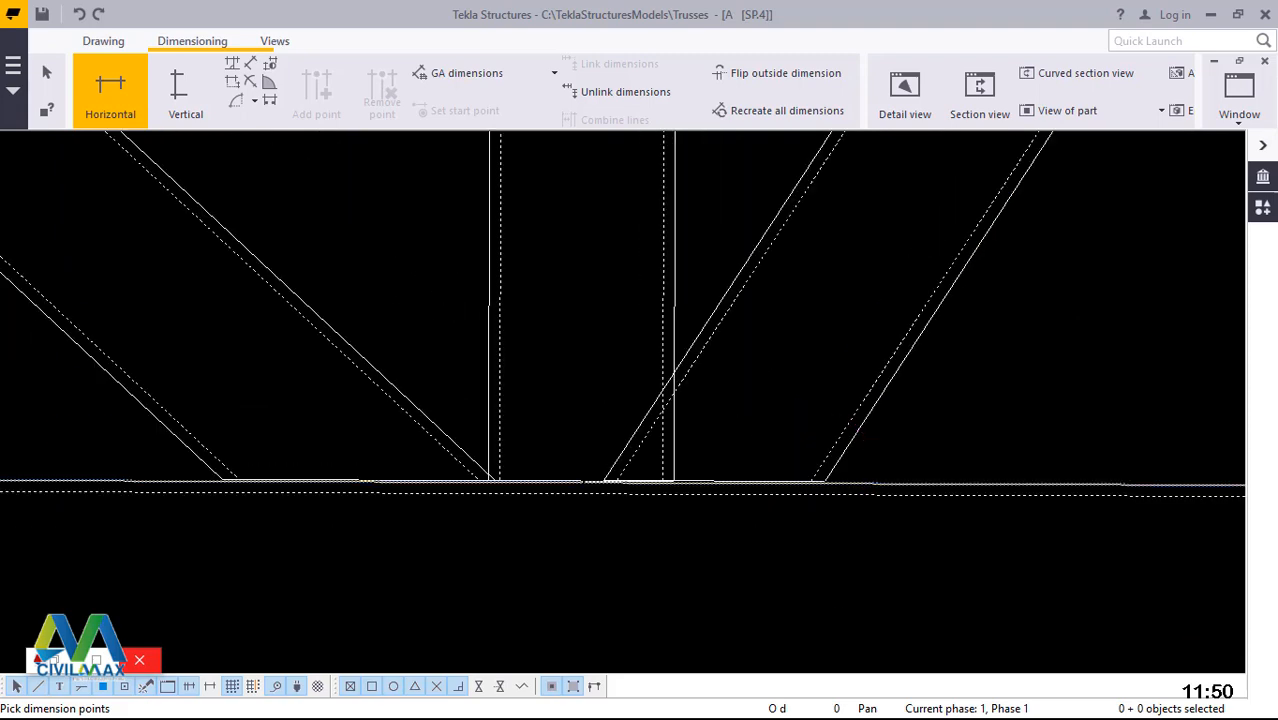
scroll(735, 476, "up", 3)
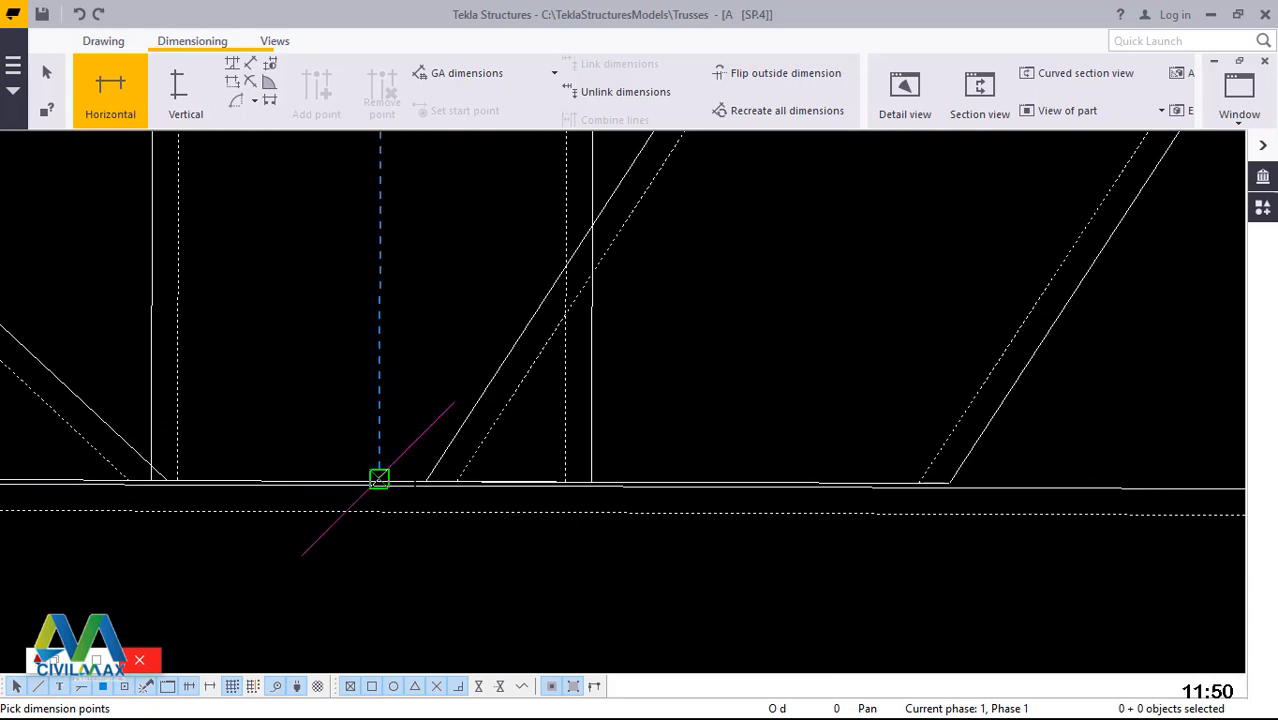
- Add the base midpoint of the last vertical web member before midspan to the horizontal dimension chain
scroll(375, 480, "down", 1)
scroll(412, 490, "down", 1)
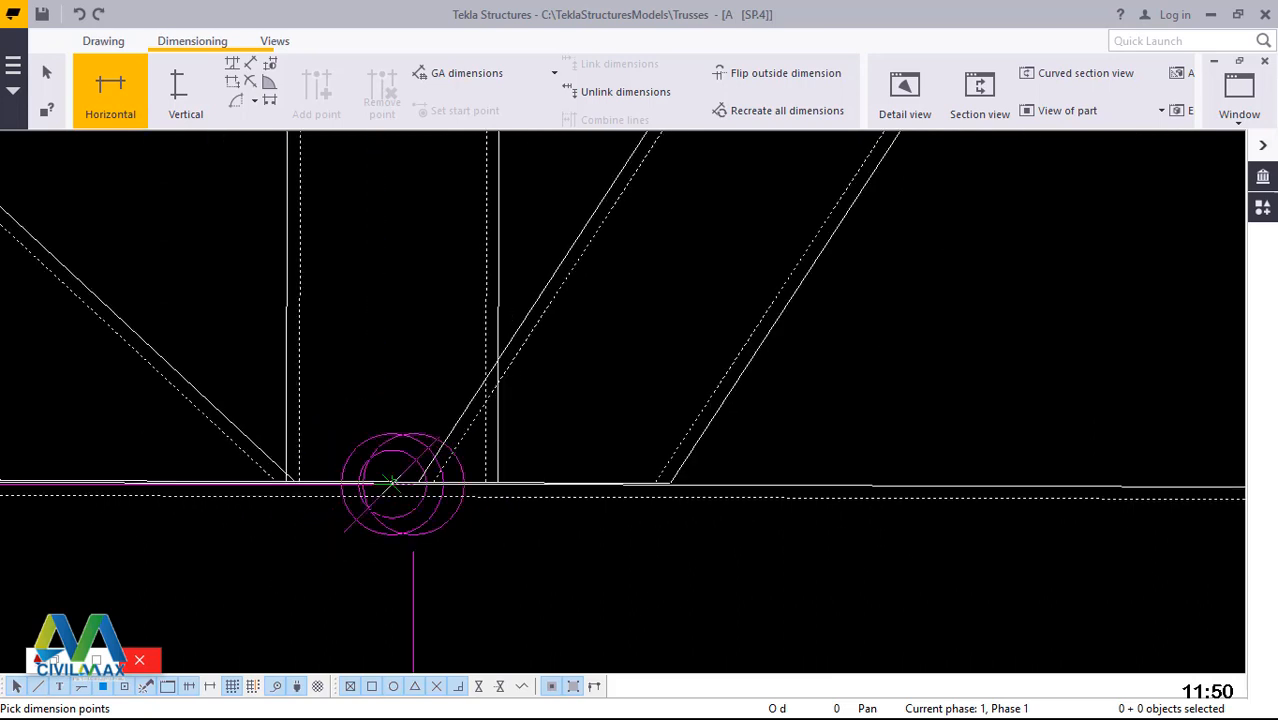
scroll(414, 488, "down", 1)
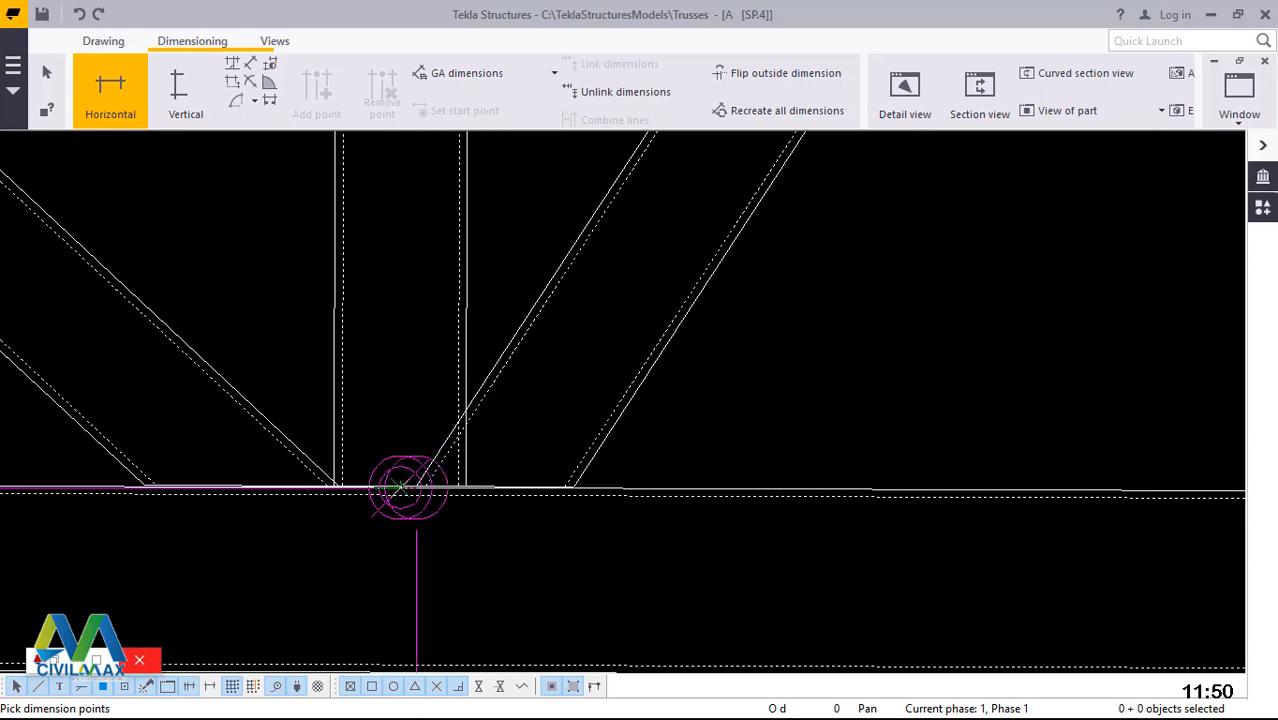
scroll(389, 503, "down", 1)
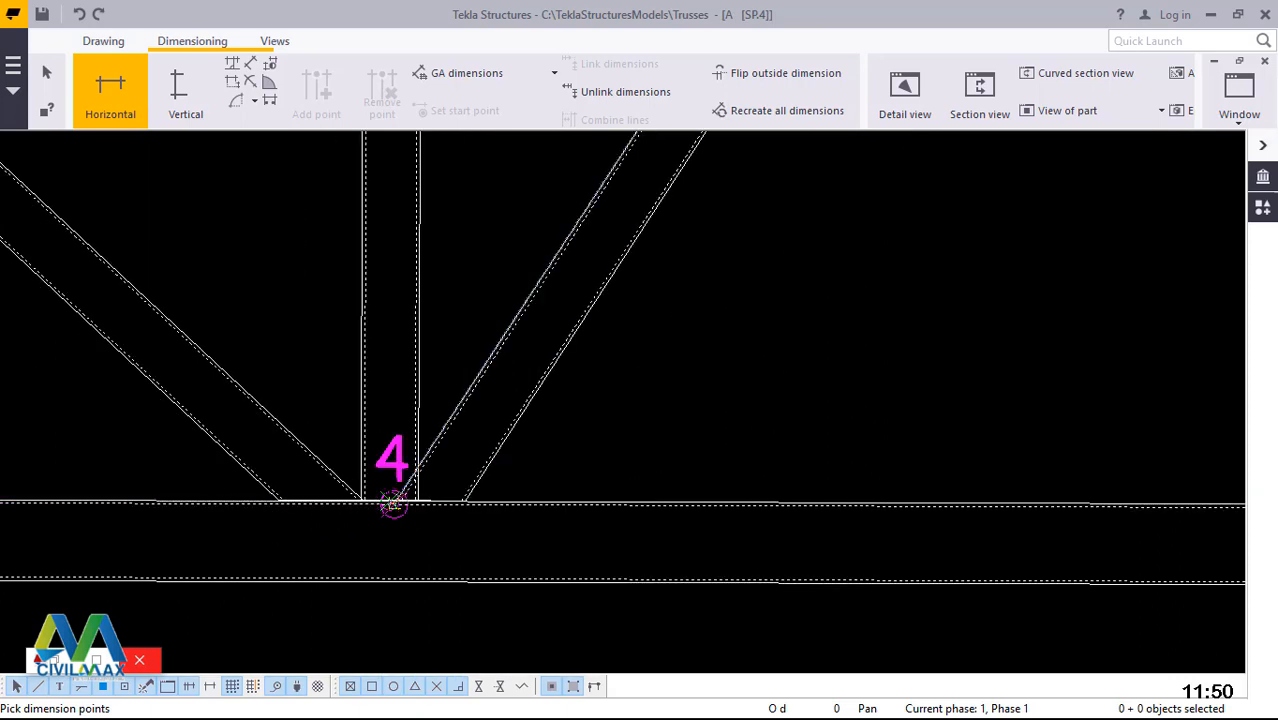
scroll(388, 510, "down", 1)
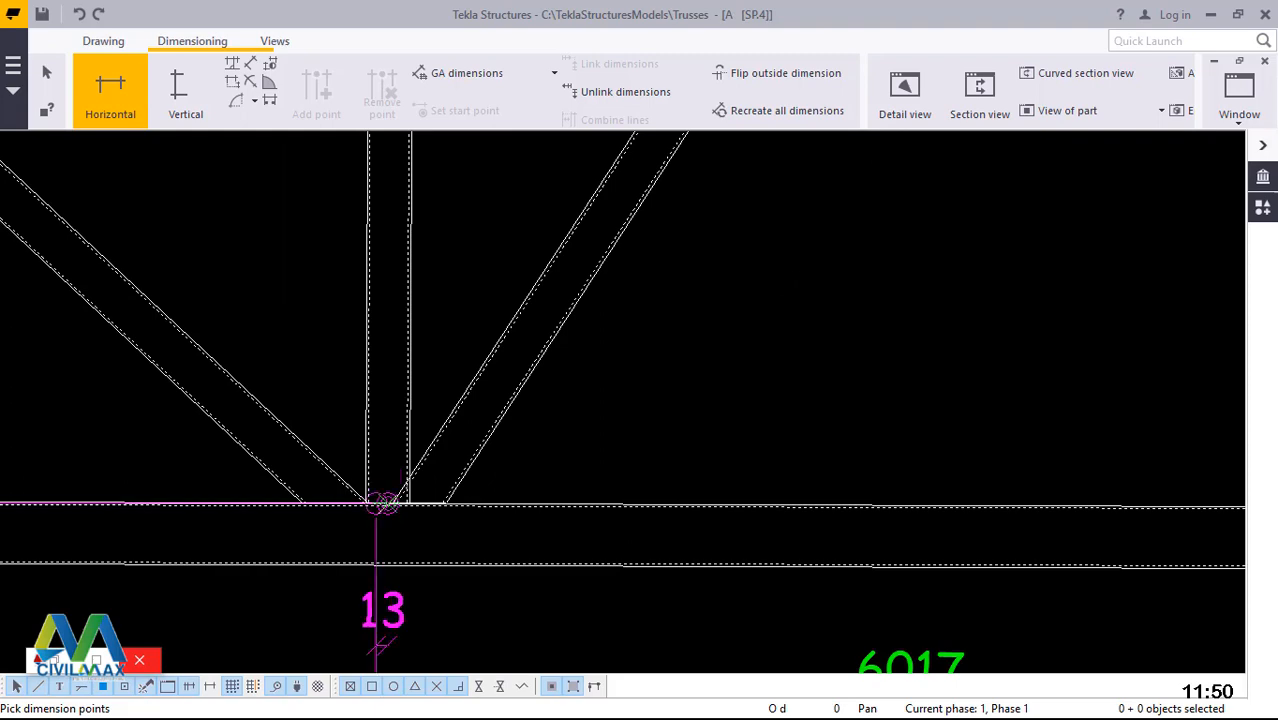
scroll(380, 508, "down", 1)
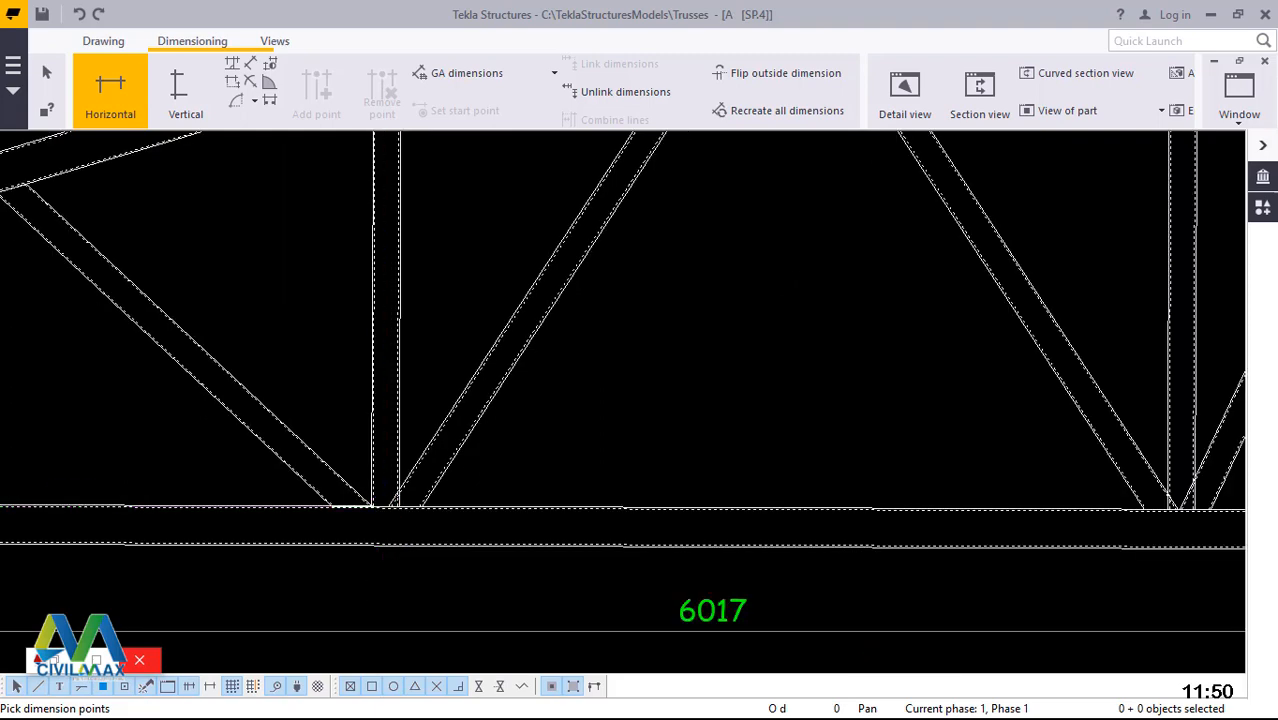
scroll(381, 508, "down", 1)
scroll(381, 508, "down", 4)
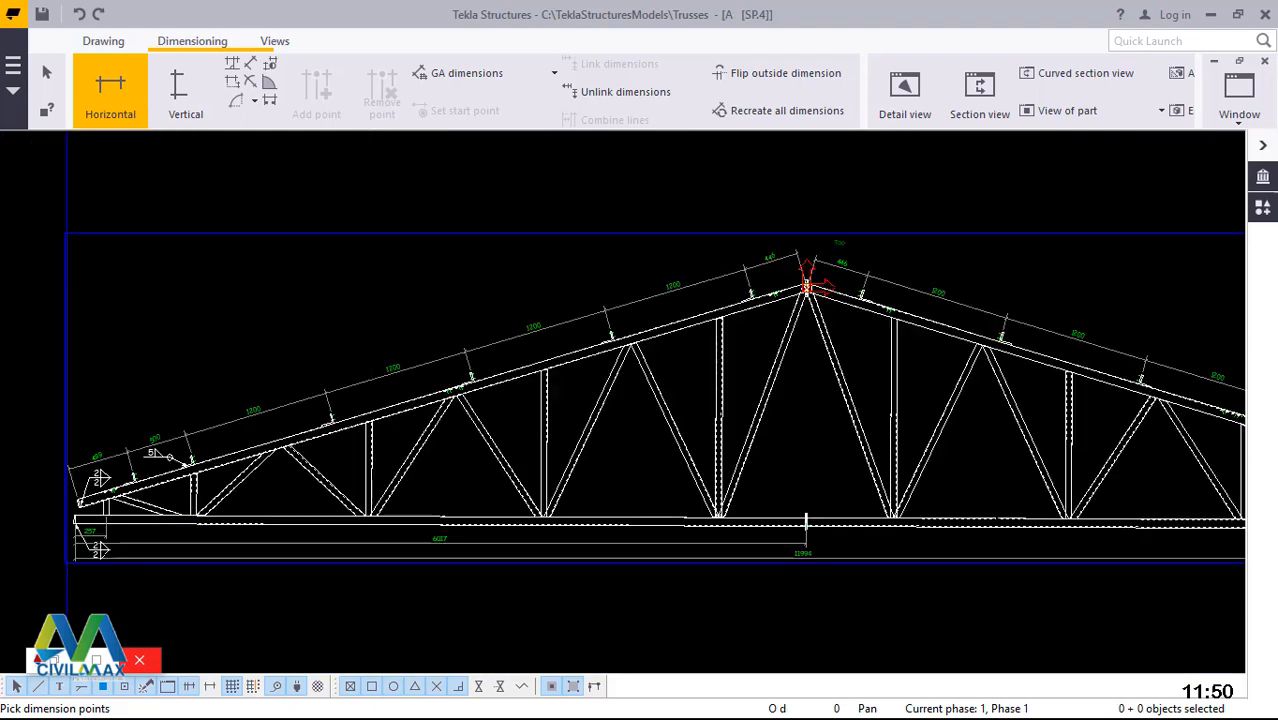
scroll(1040, 520, "up", 1)
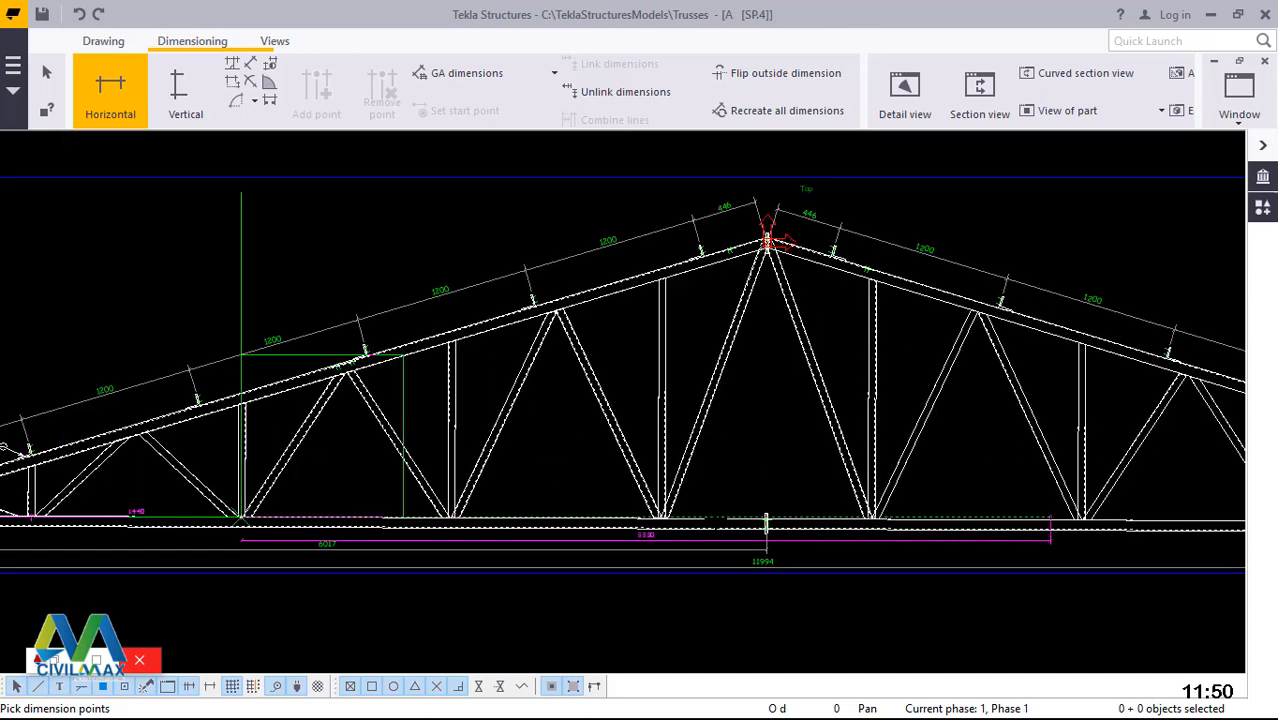
scroll(1010, 520, "up", 1)
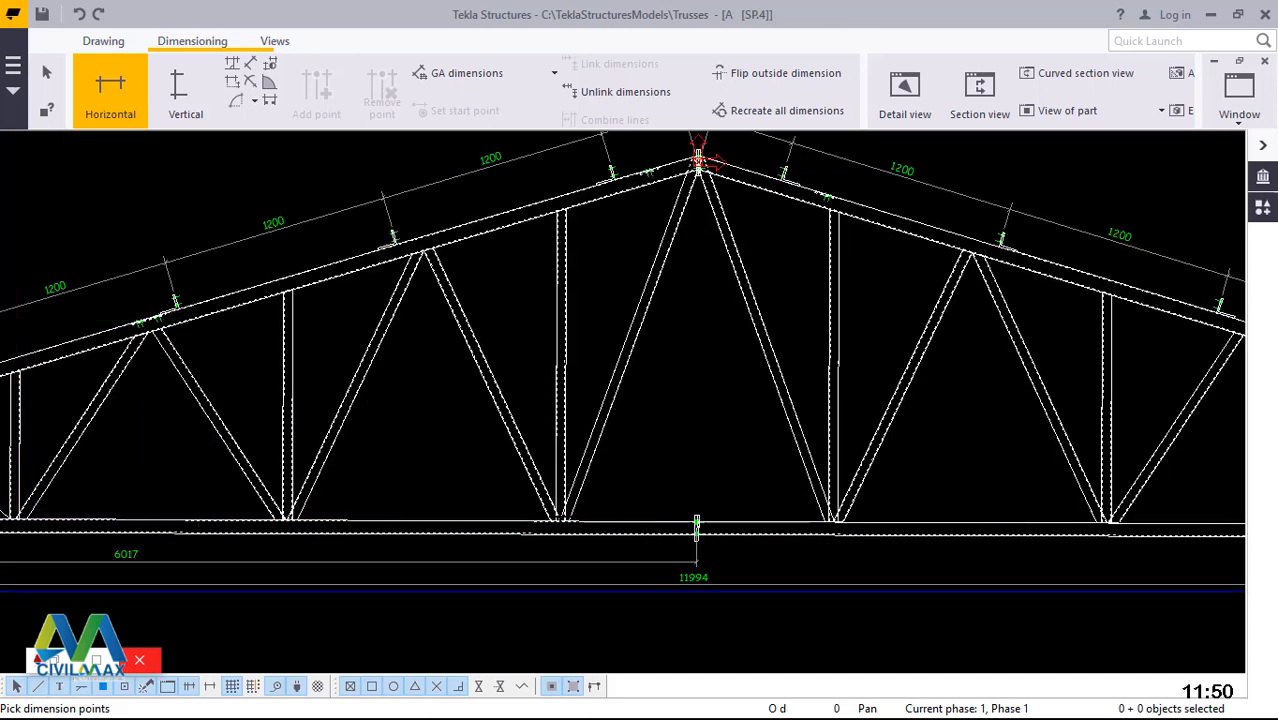
scroll(562, 520, "up", 2)
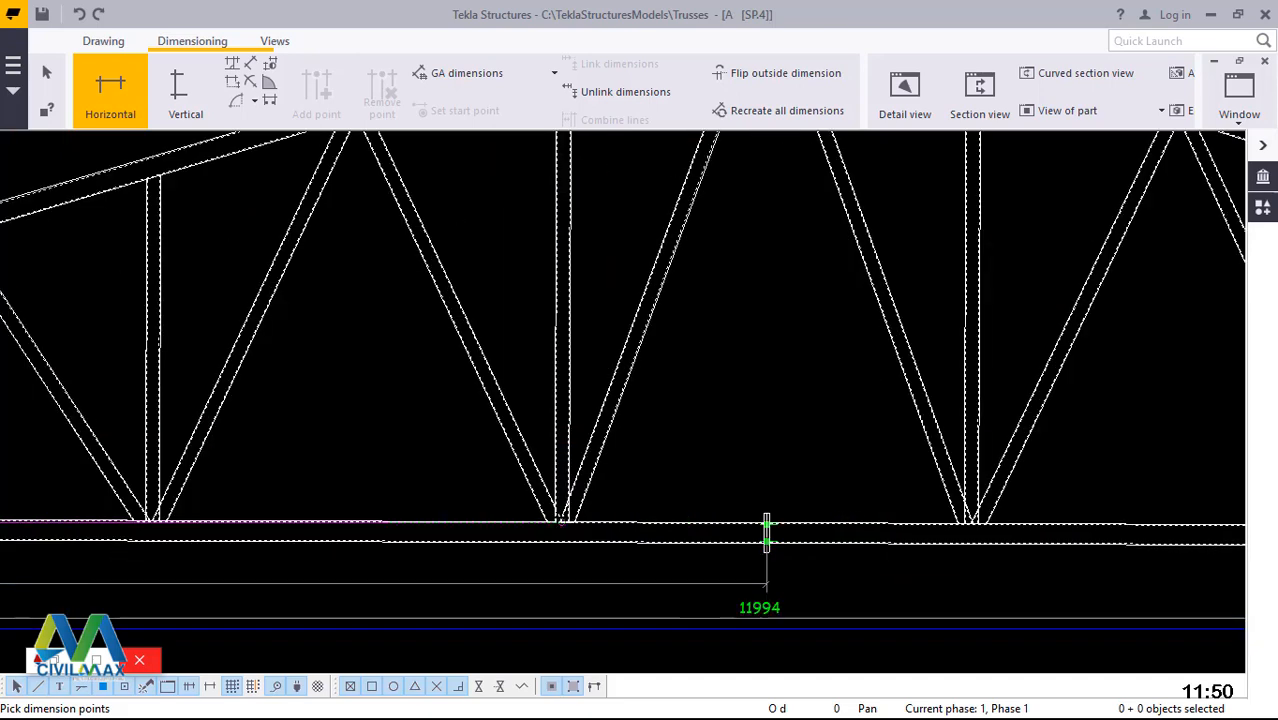
scroll(566, 526, "up", 1)
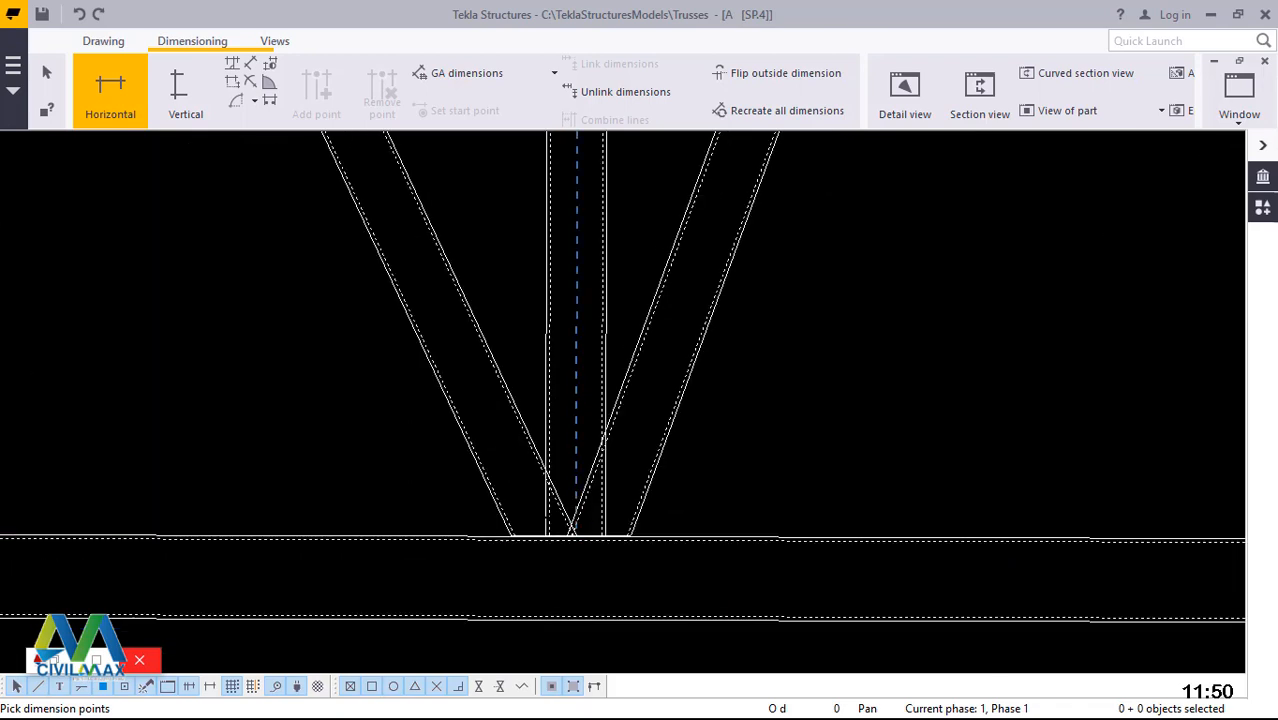
scroll(558, 535, "up", 2)
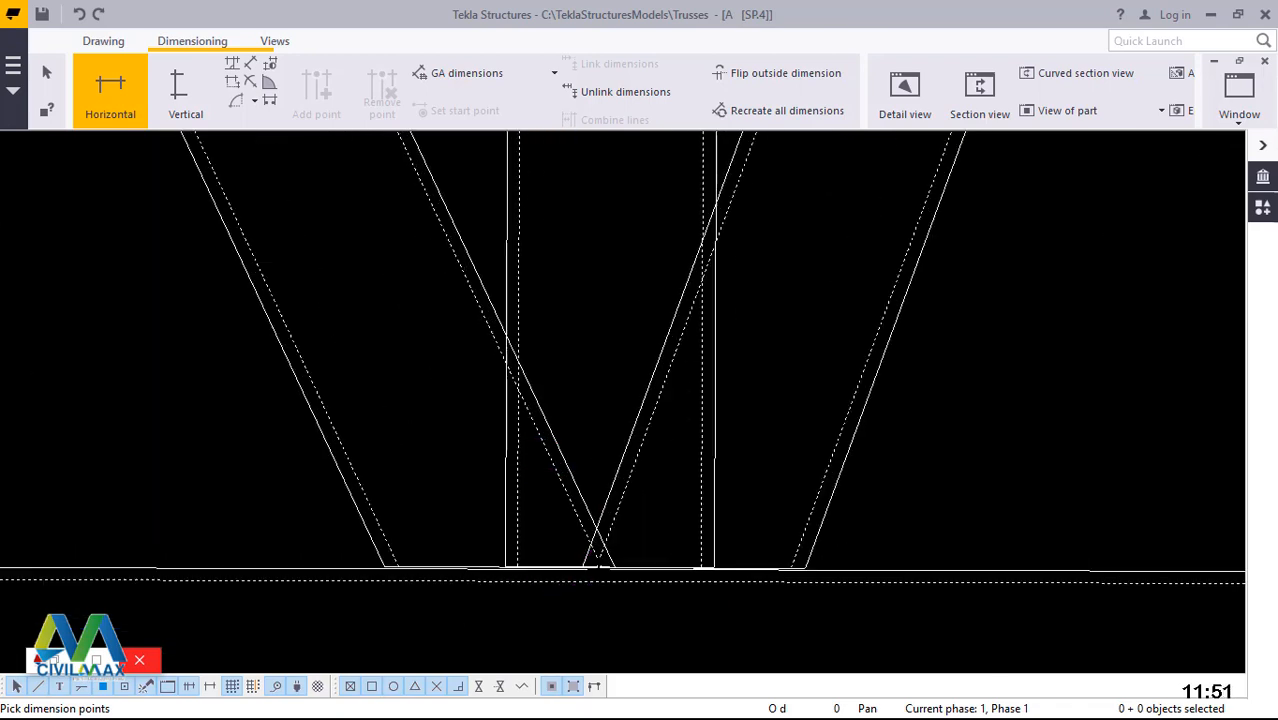
scroll(590, 545, "up", 3)
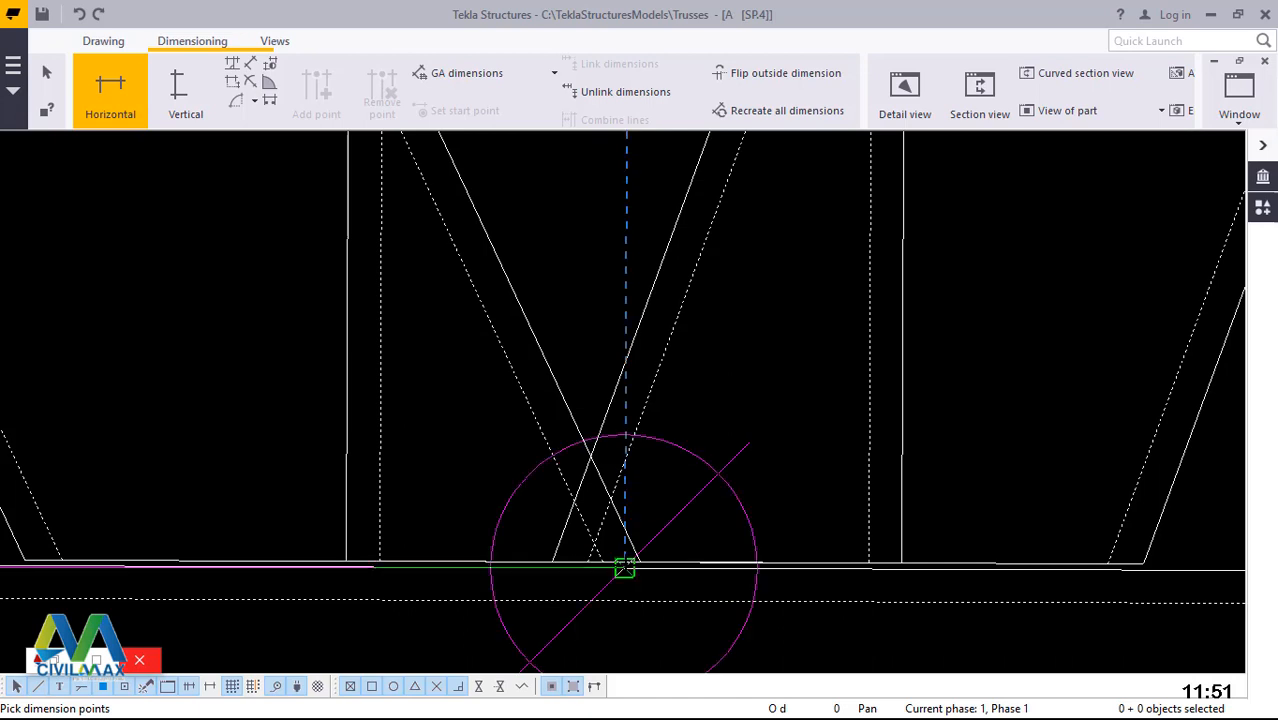
scroll(592, 548, "down", 2)
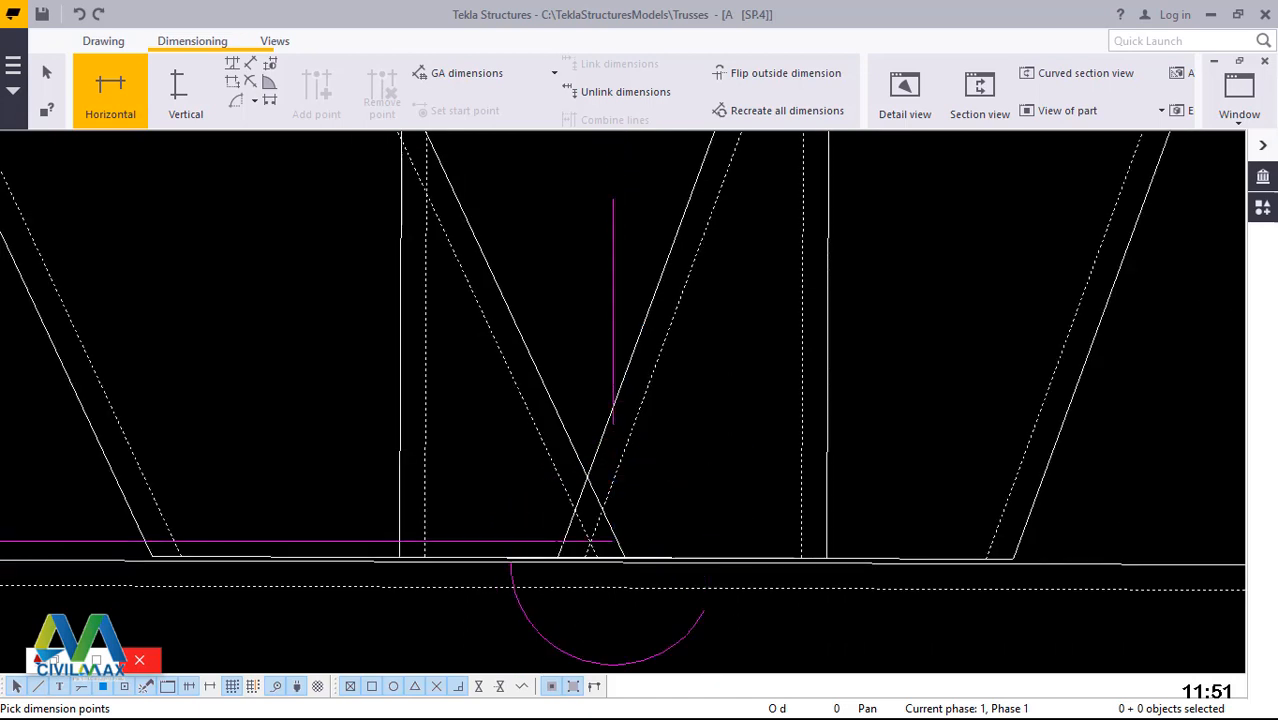
scroll(593, 548, "down", 2)
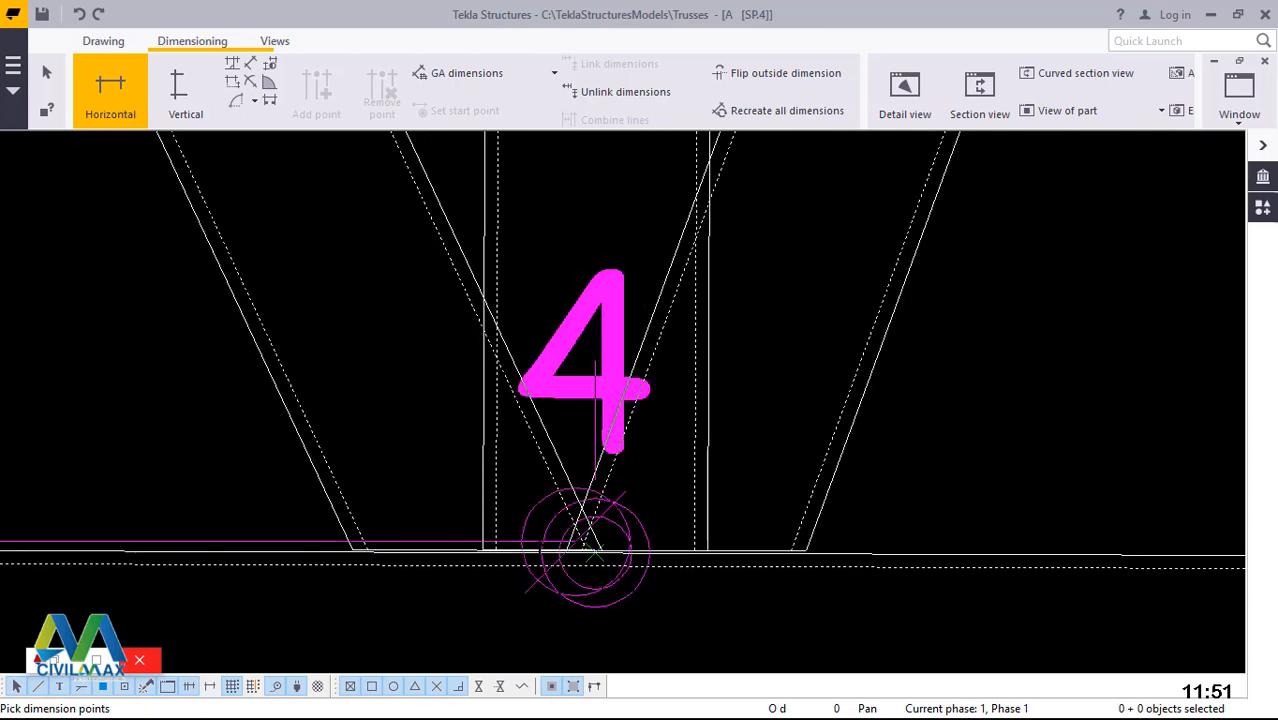
scroll(541, 551, "down", 3)
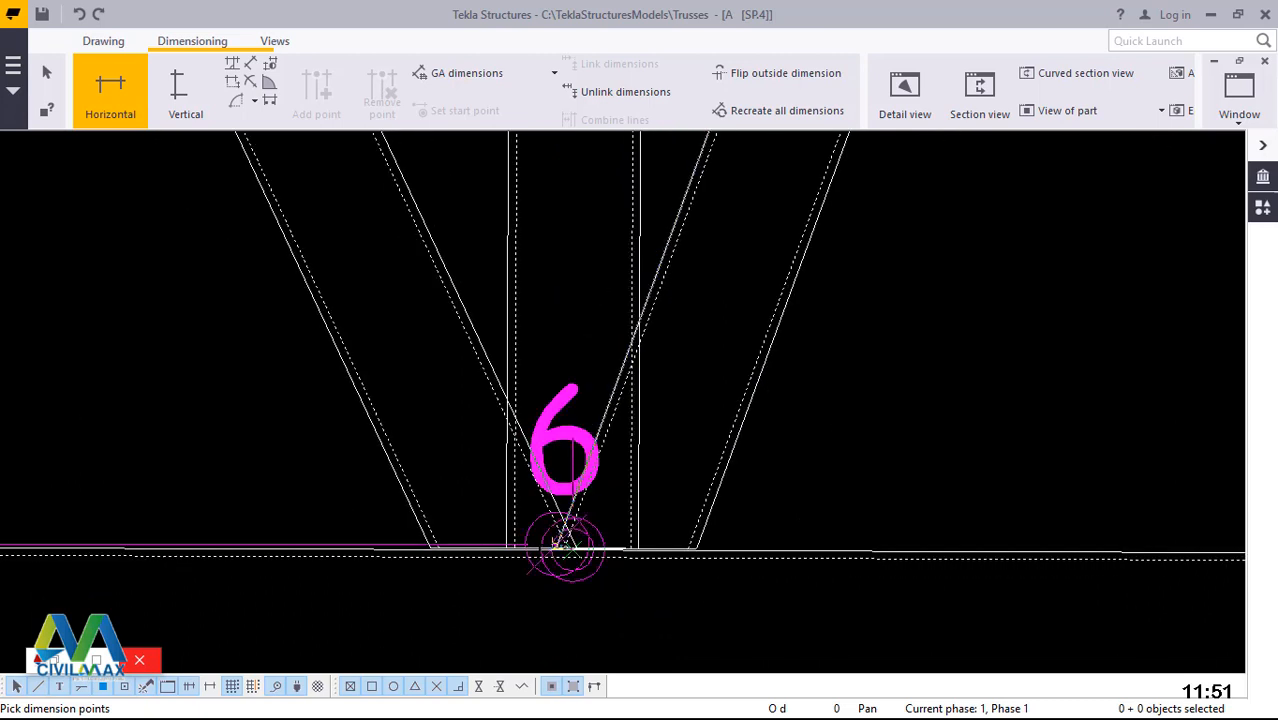
- Finish the horizontal dimension chain along the bottom chord, picking the web joint before midspan and the splice plate's centre, and place it below the chord
scroll(541, 546, "up", 2)
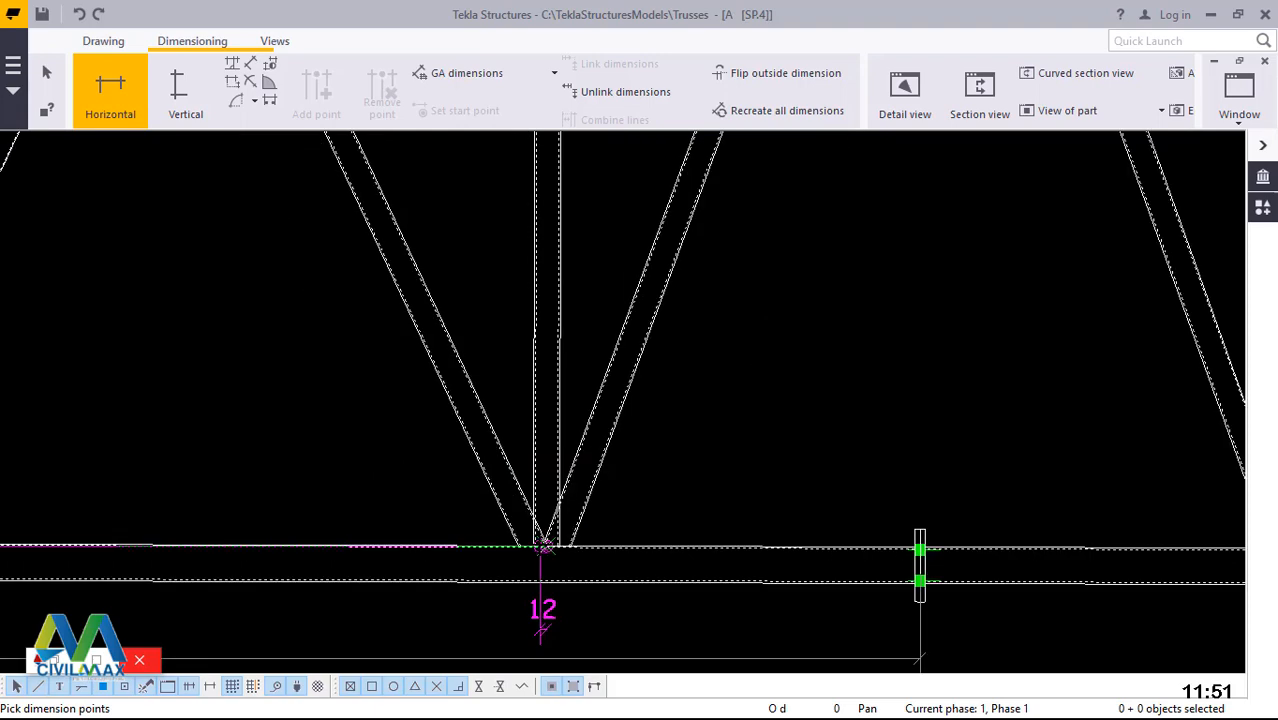
scroll(541, 546, "down", 2)
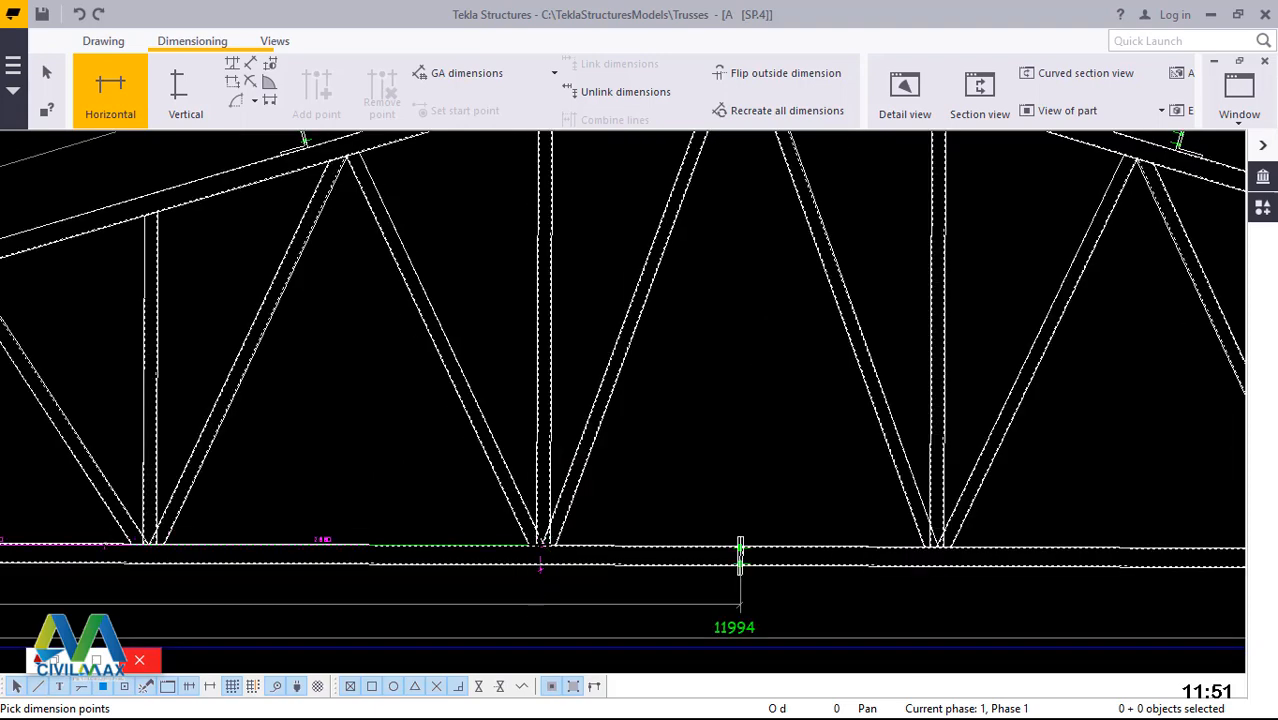
scroll(540, 567, "down", 2)
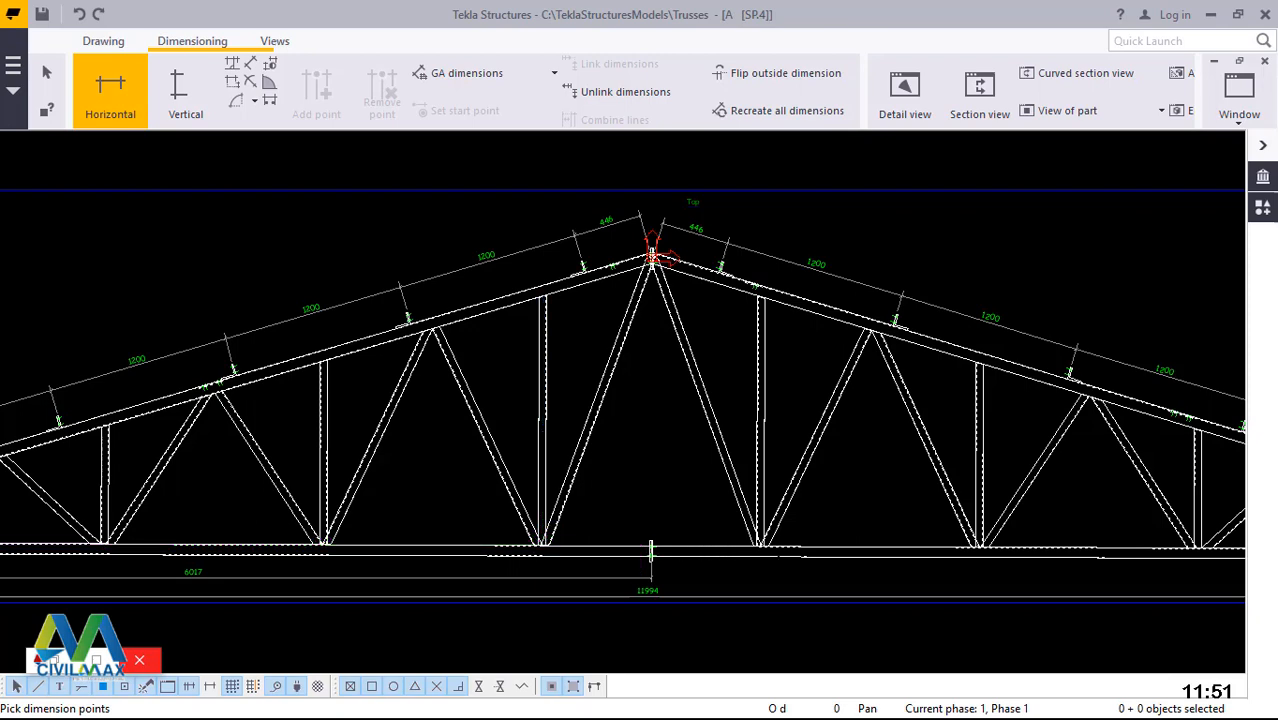
scroll(541, 546, "up", 1)
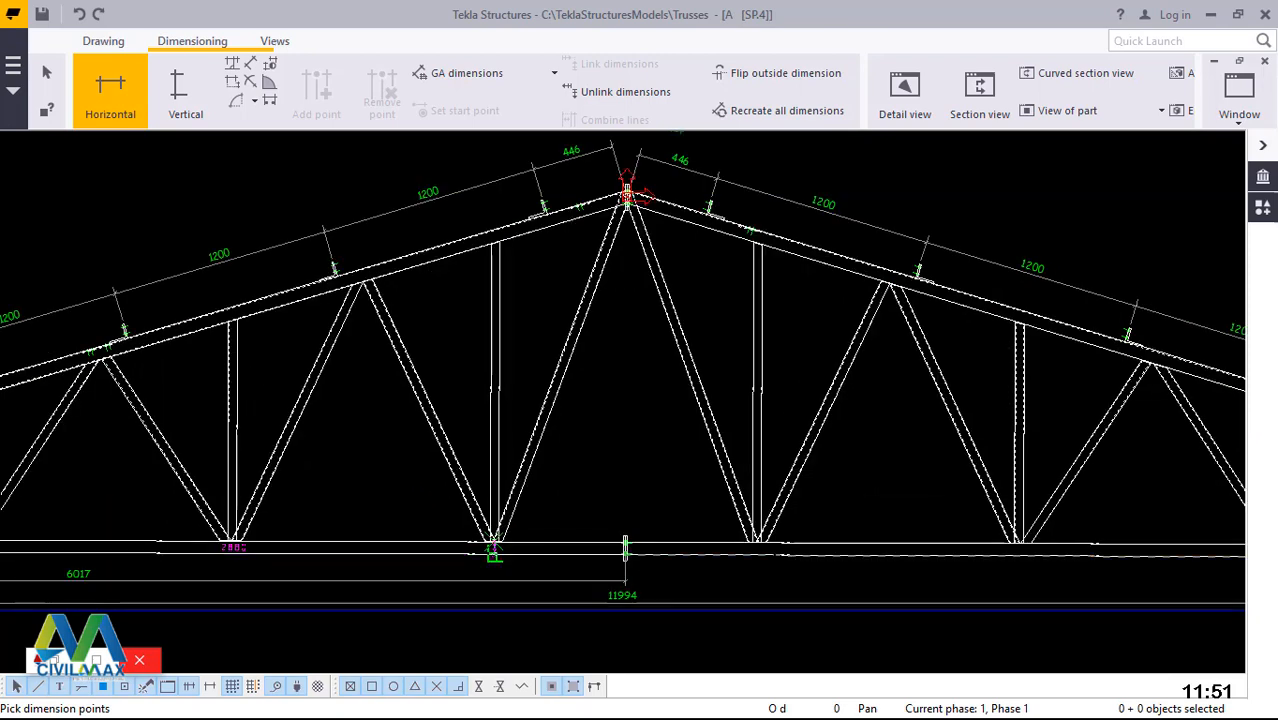
scroll(494, 550, "up", 2)
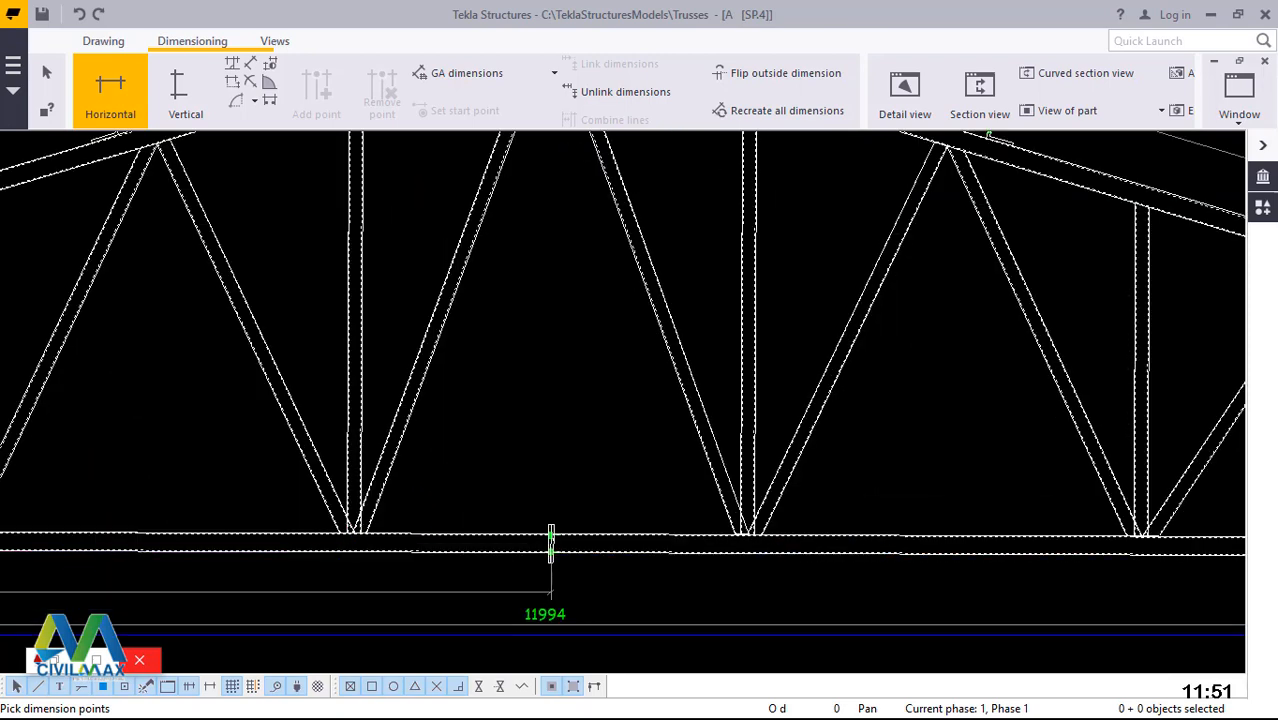
scroll(551, 540, "up", 1)
left_click(310, 533)
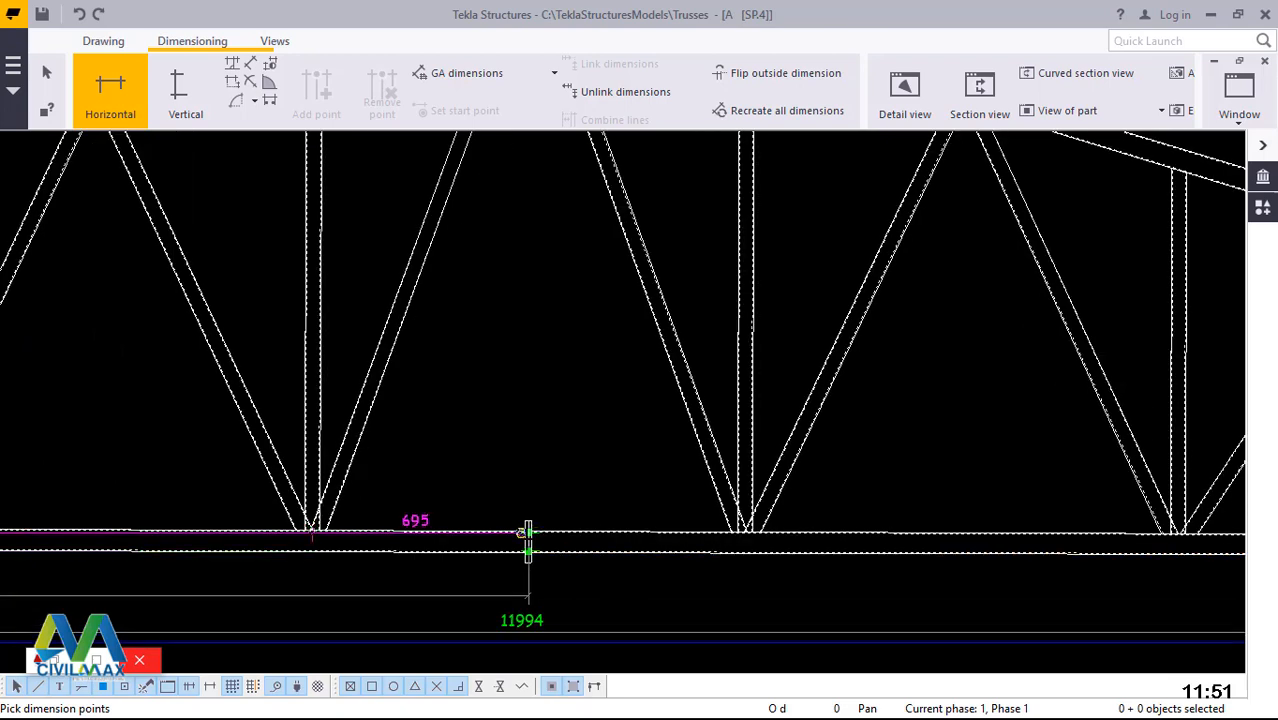
scroll(528, 532, "up", 2)
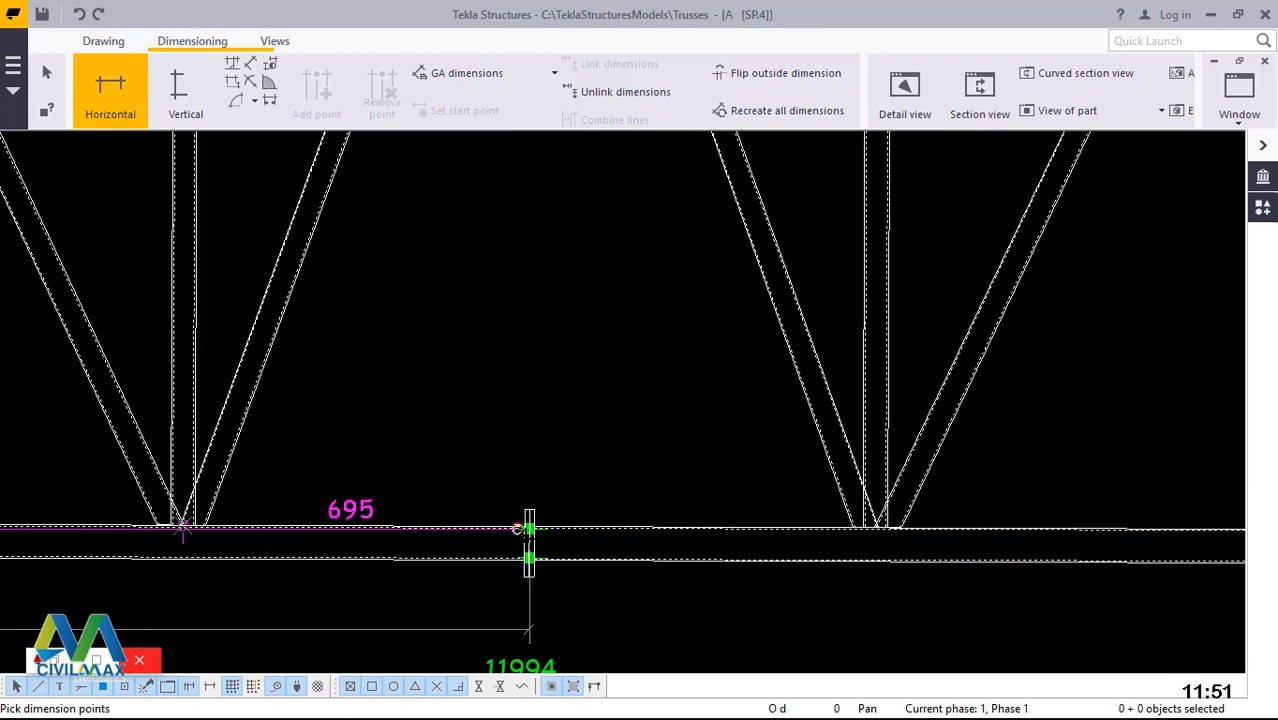
scroll(528, 535, "up", 2)
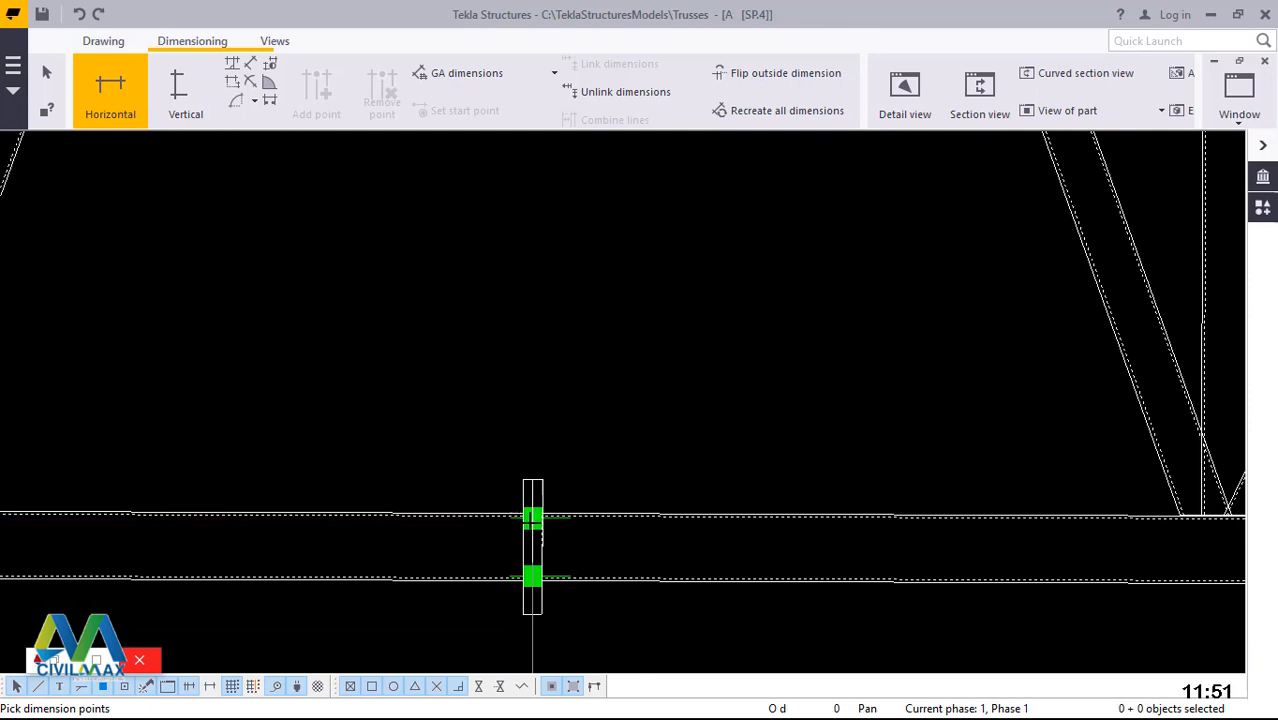
scroll(524, 546, "up", 2)
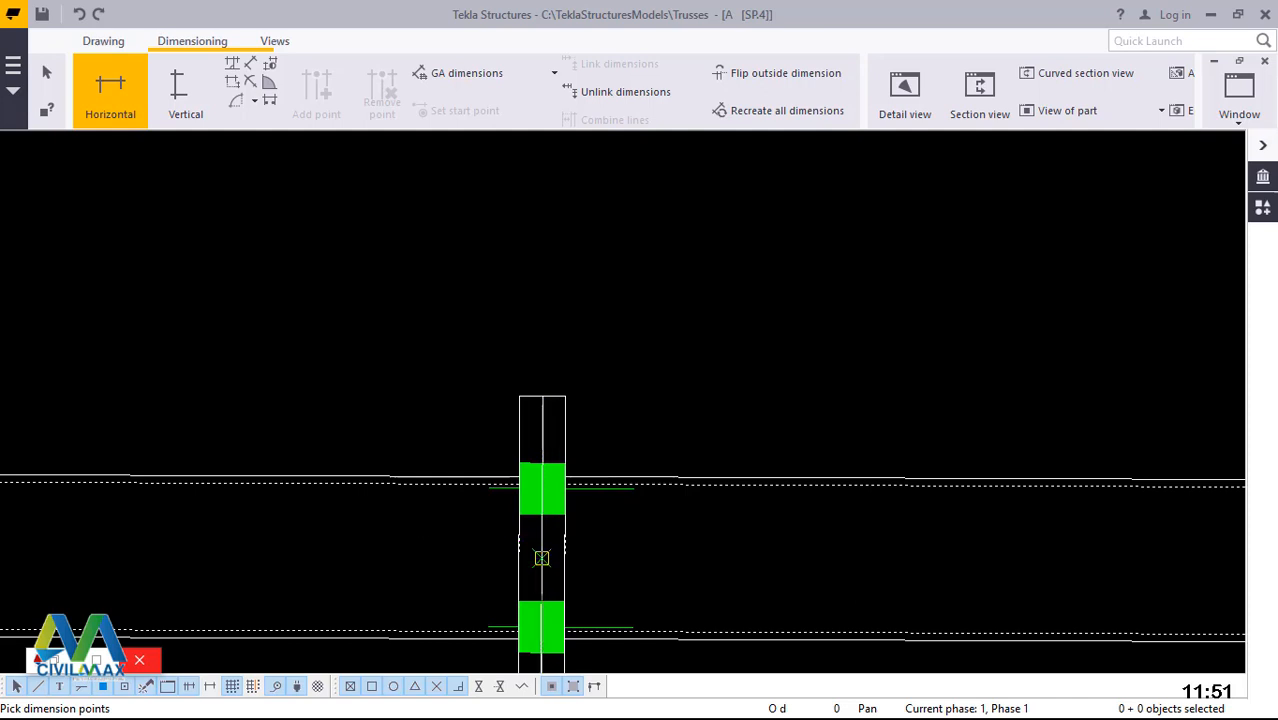
right_click(648, 387)
left_click(690, 392)
scroll(844, 439, "down", 10)
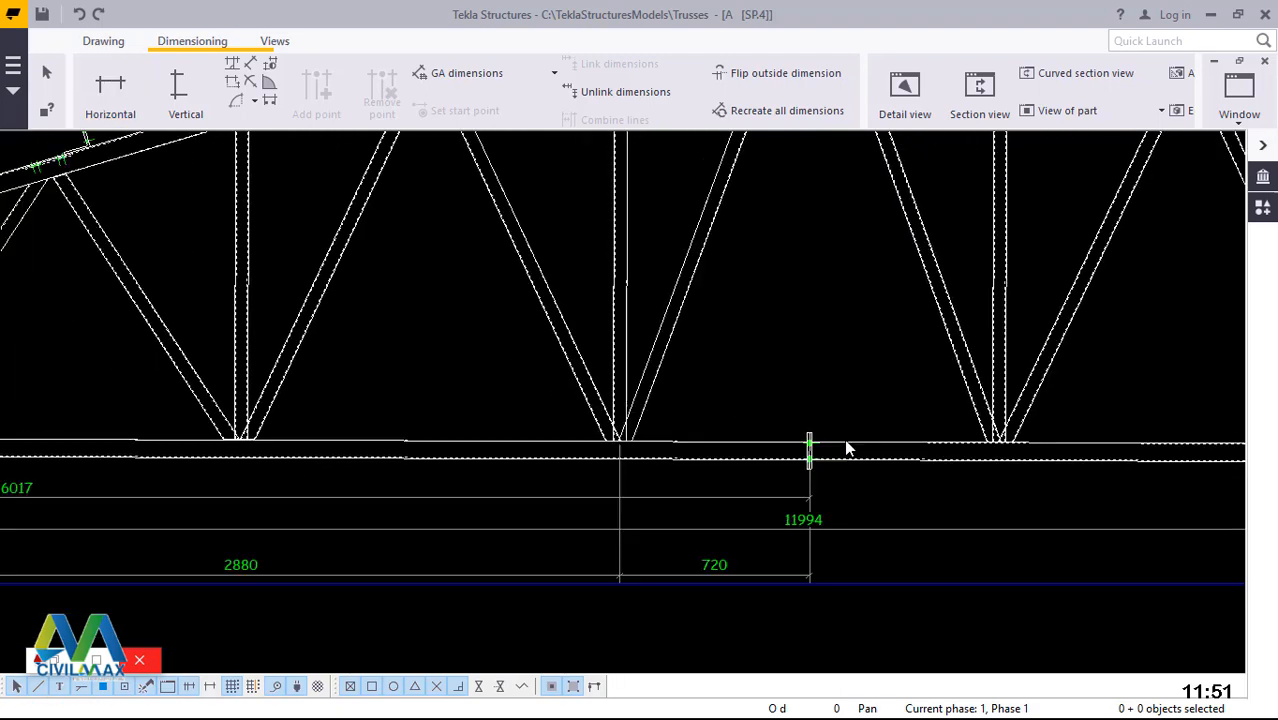
- Move the new panel dimension chain up so it lies just below the bottom chord, above the half-span dimension
scroll(846, 447, "down", 2)
scroll(736, 542, "up", 2)
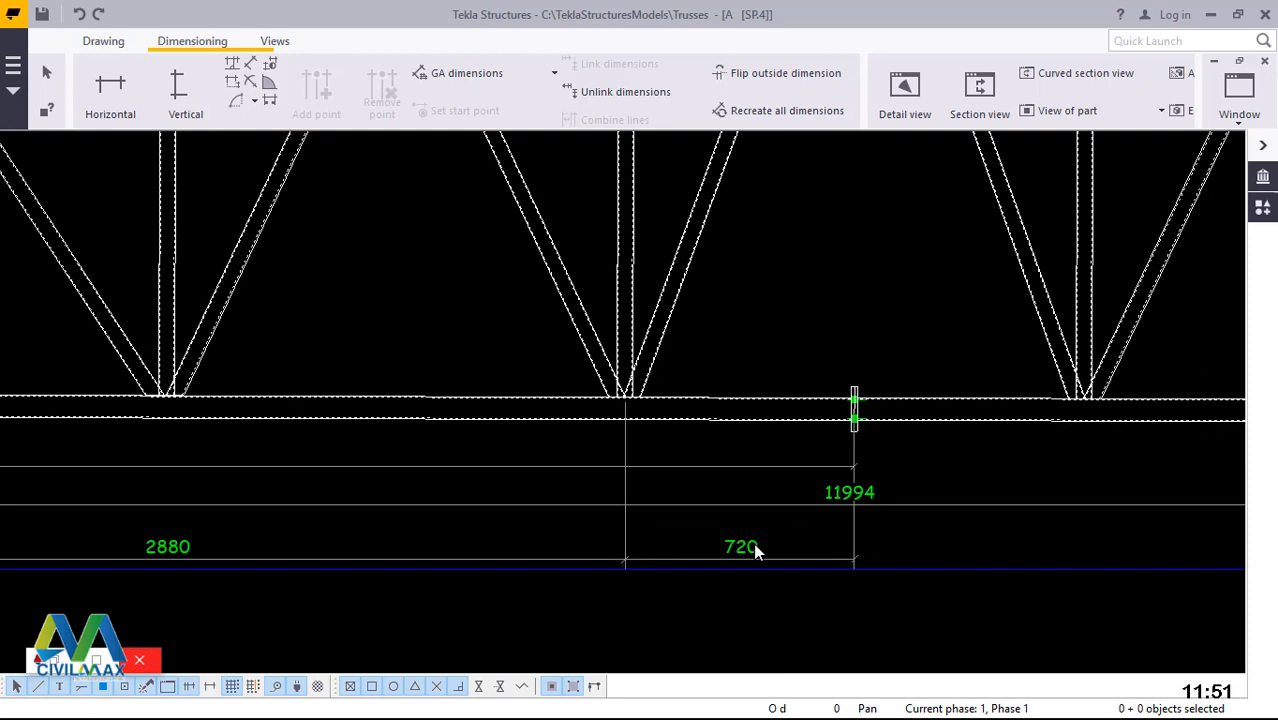
scroll(757, 551, "up", 1)
left_click(757, 552)
left_click_drag(755, 528, 741, 402)
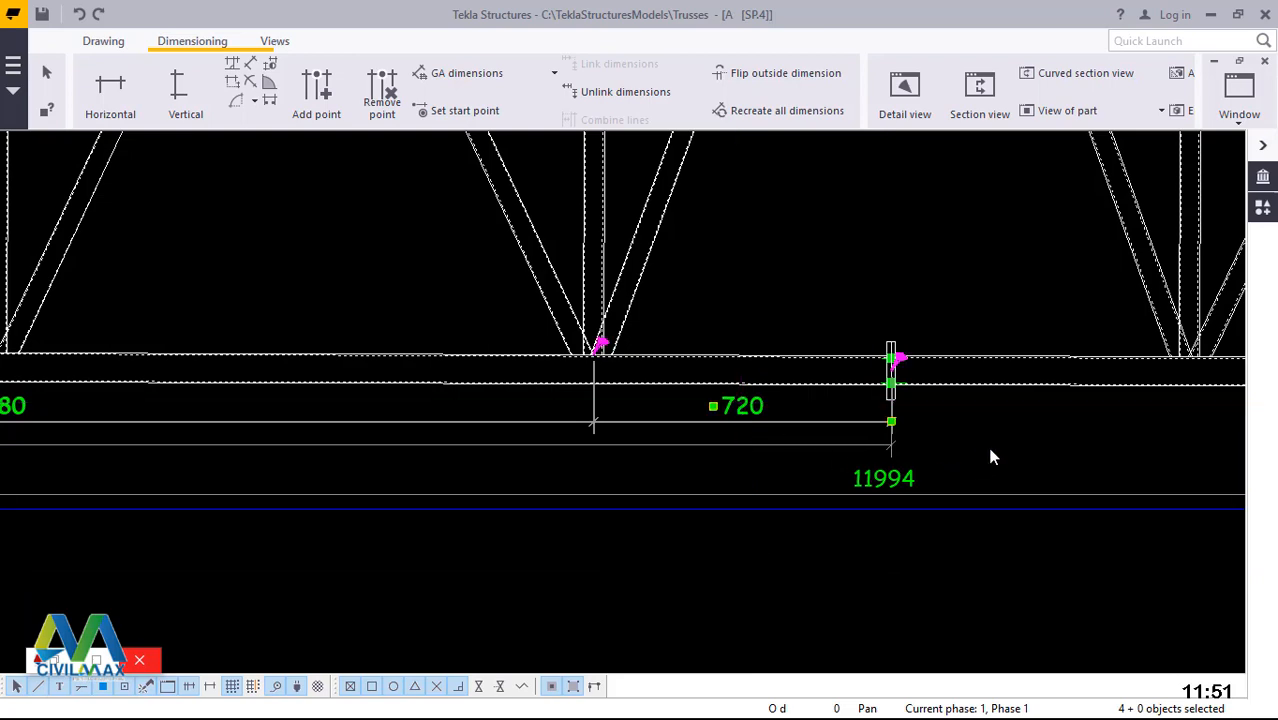
left_click(991, 455)
- Move the half-span dimension line slightly down to separate it from the panel dimension chain above
scroll(970, 499, "down", 5)
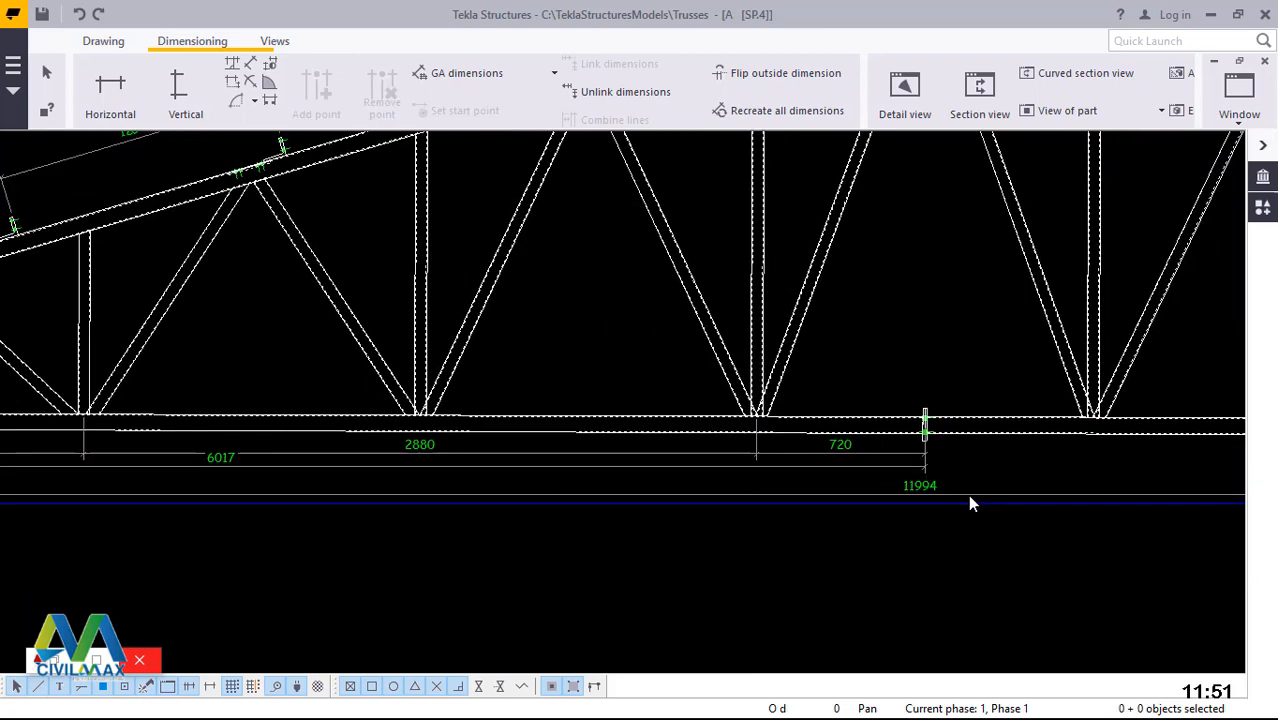
scroll(352, 488, "up", 5)
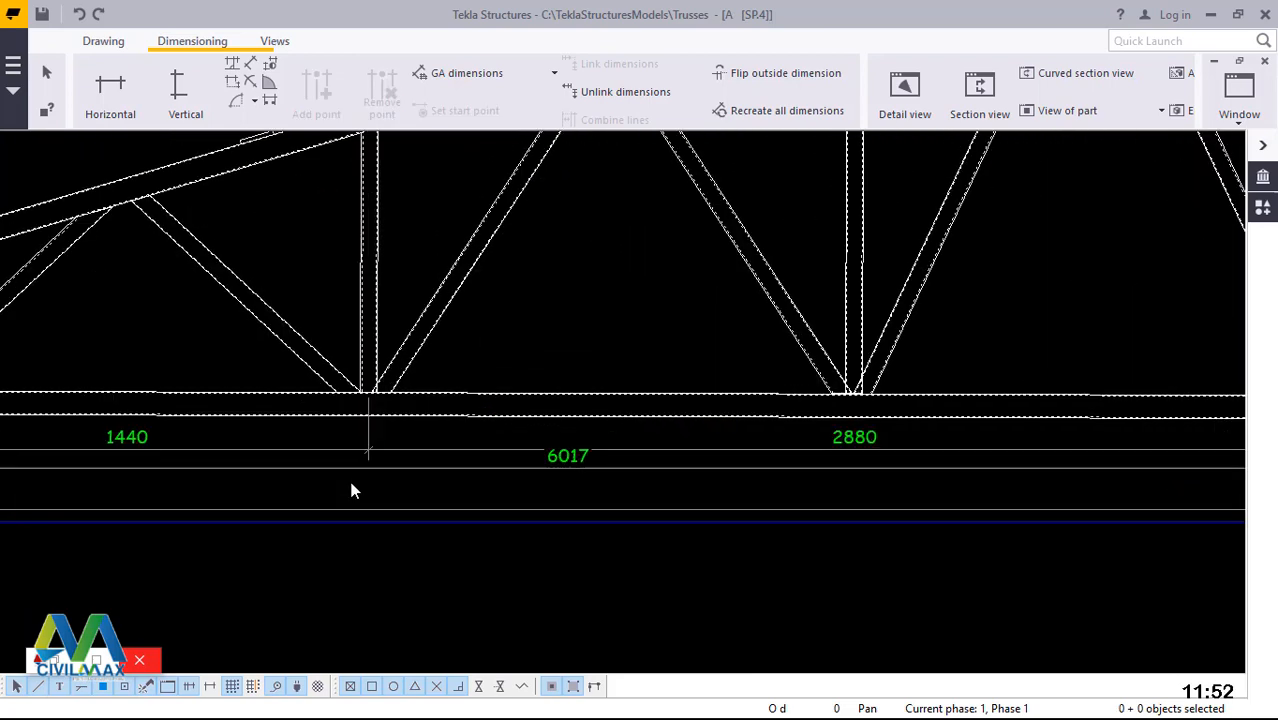
left_click(515, 464)
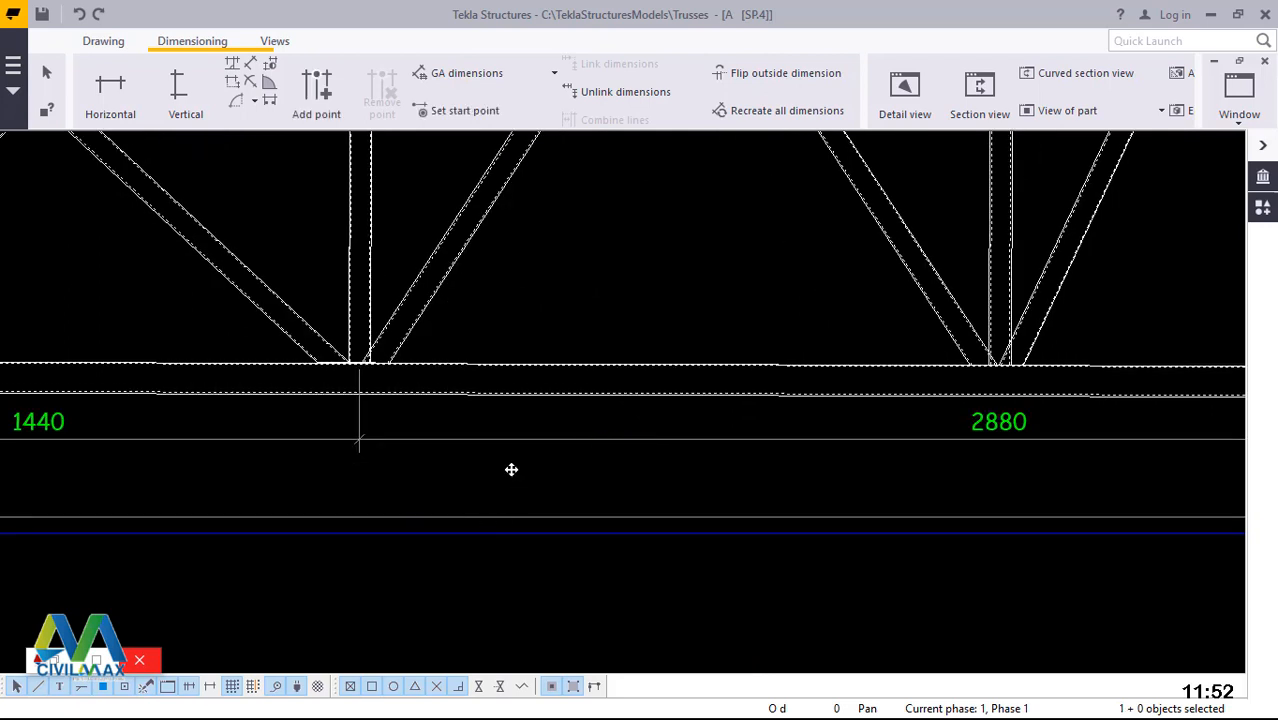
left_click_drag(513, 466, 511, 479)
left_click(597, 577)
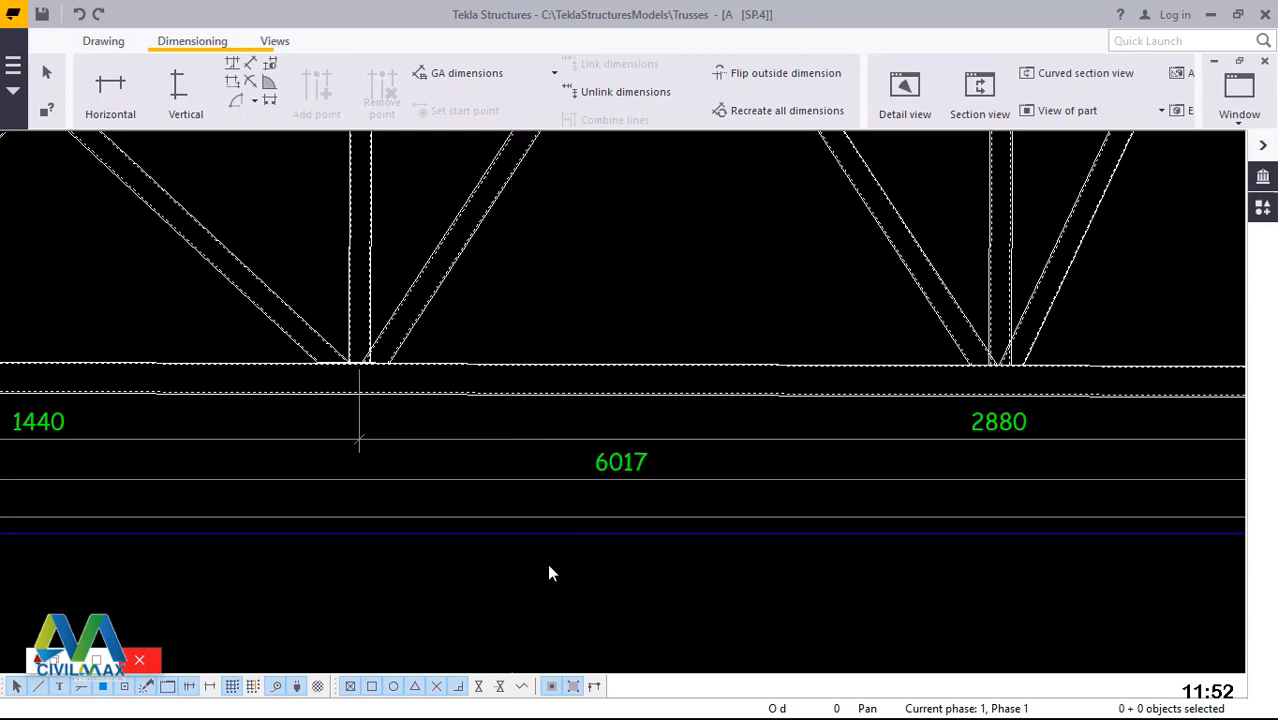
- Select the bottom chord's panel, half-span and overall dimensions plus the sloped dimensions on both rafters, and open their properties
scroll(549, 573, "down", 5)
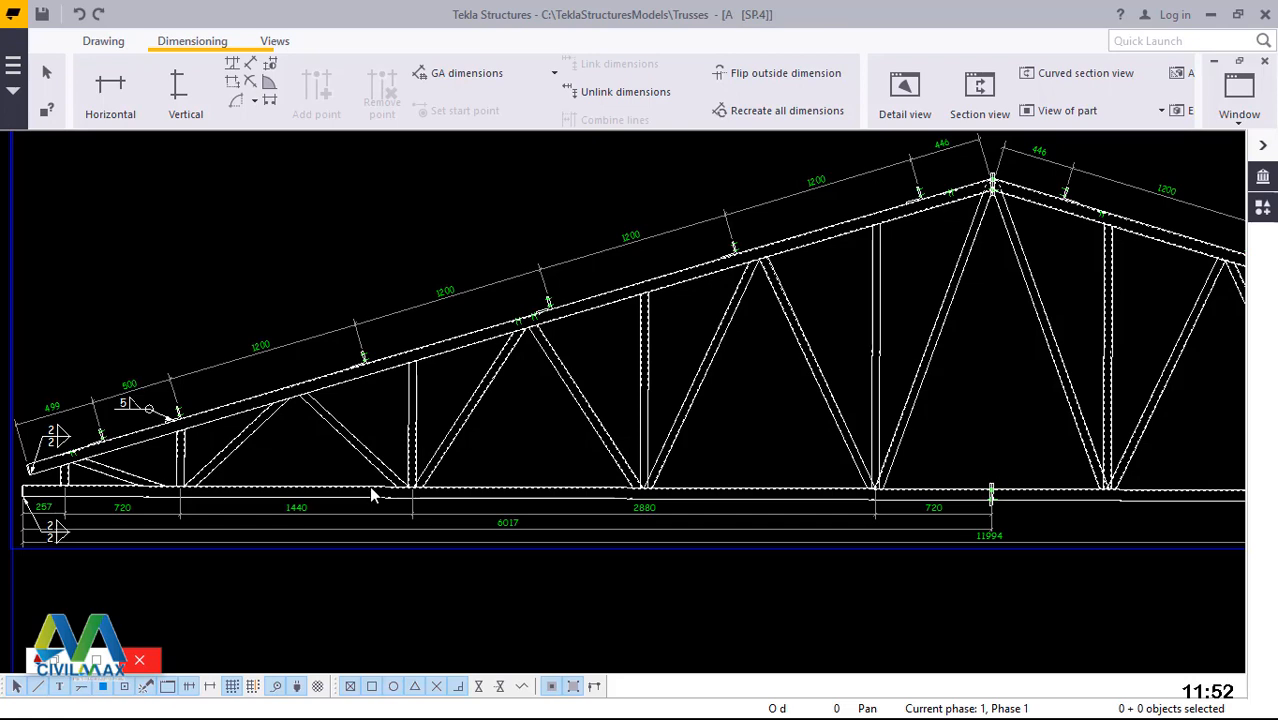
scroll(290, 505, "down", 3)
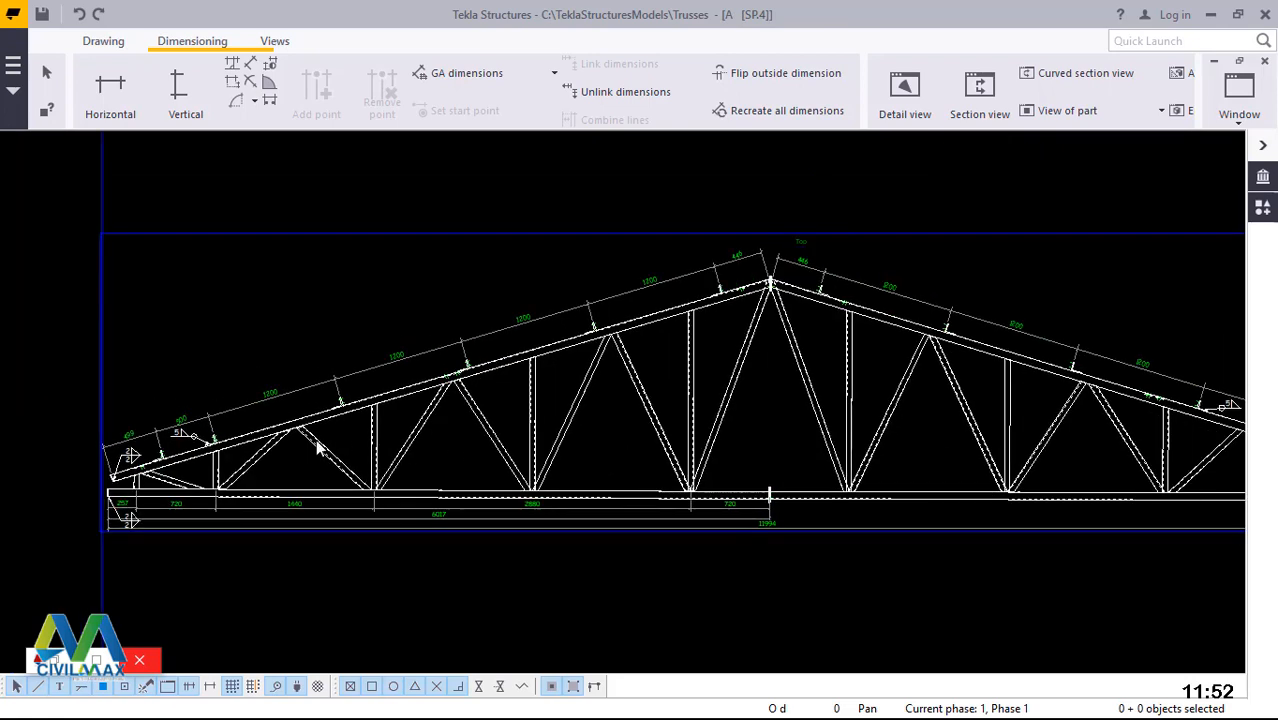
scroll(143, 485, "up", 4)
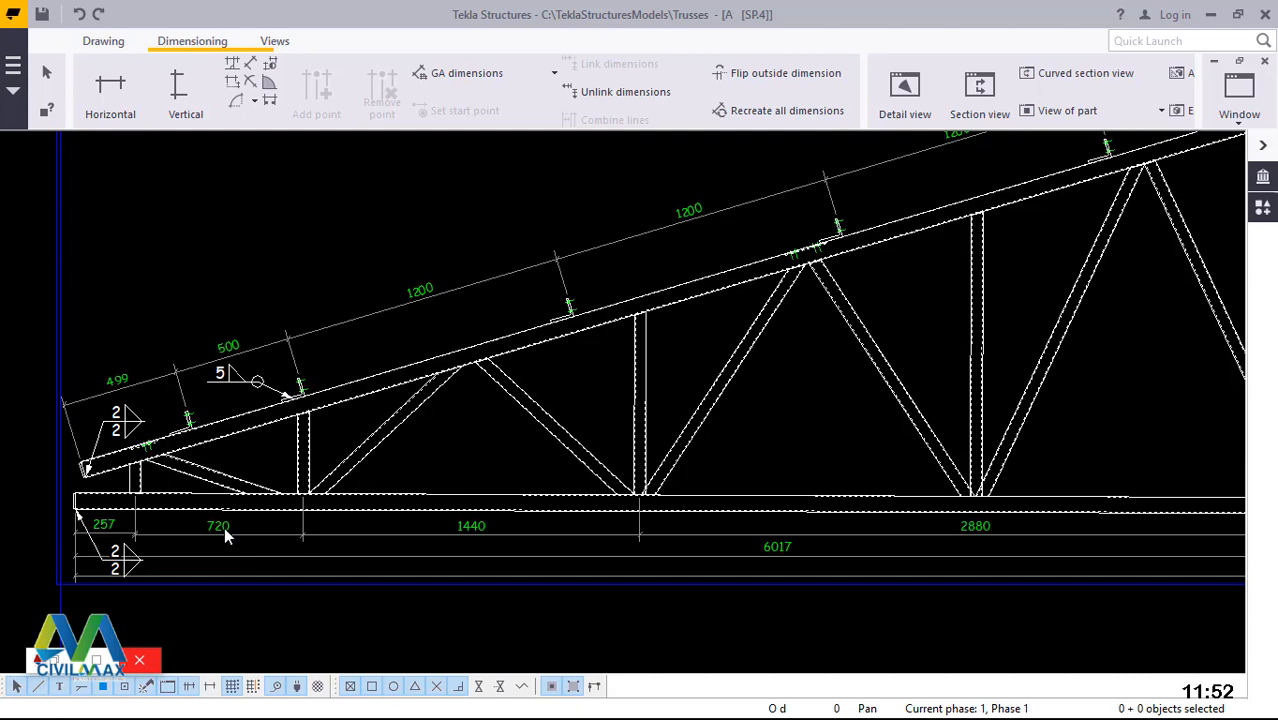
left_click(224, 531)
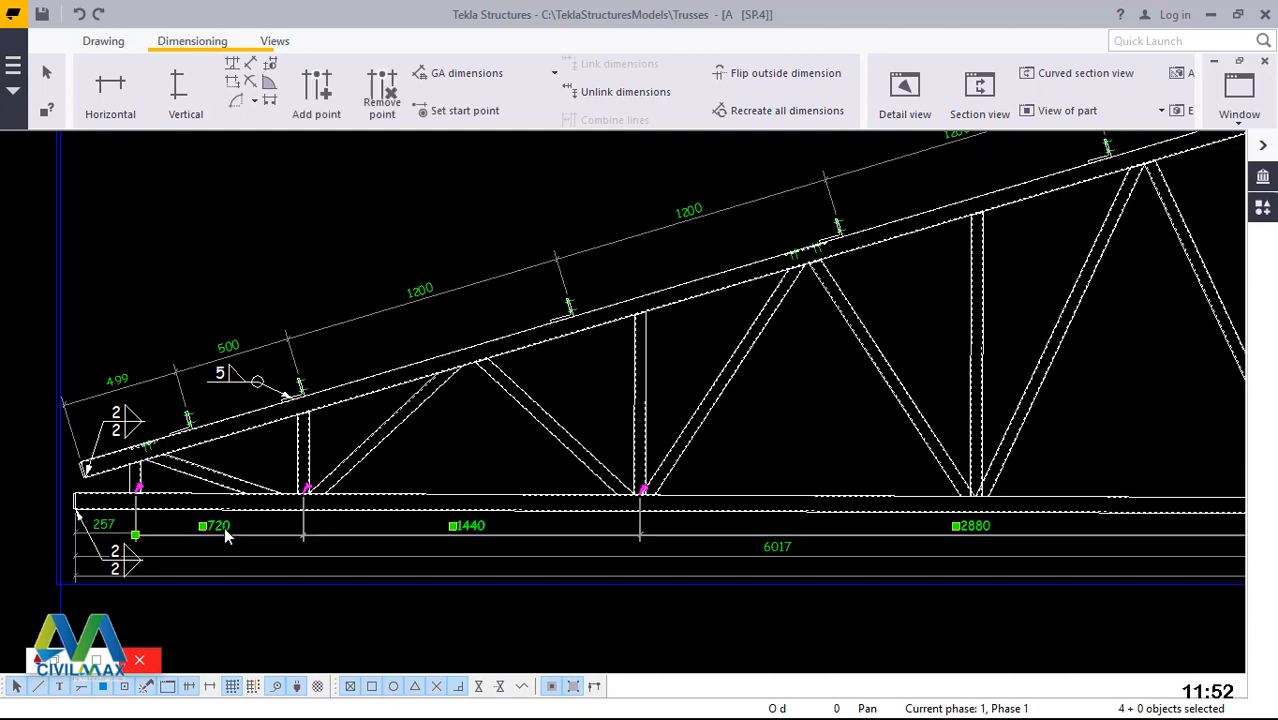
left_click(790, 558, "ctrl")
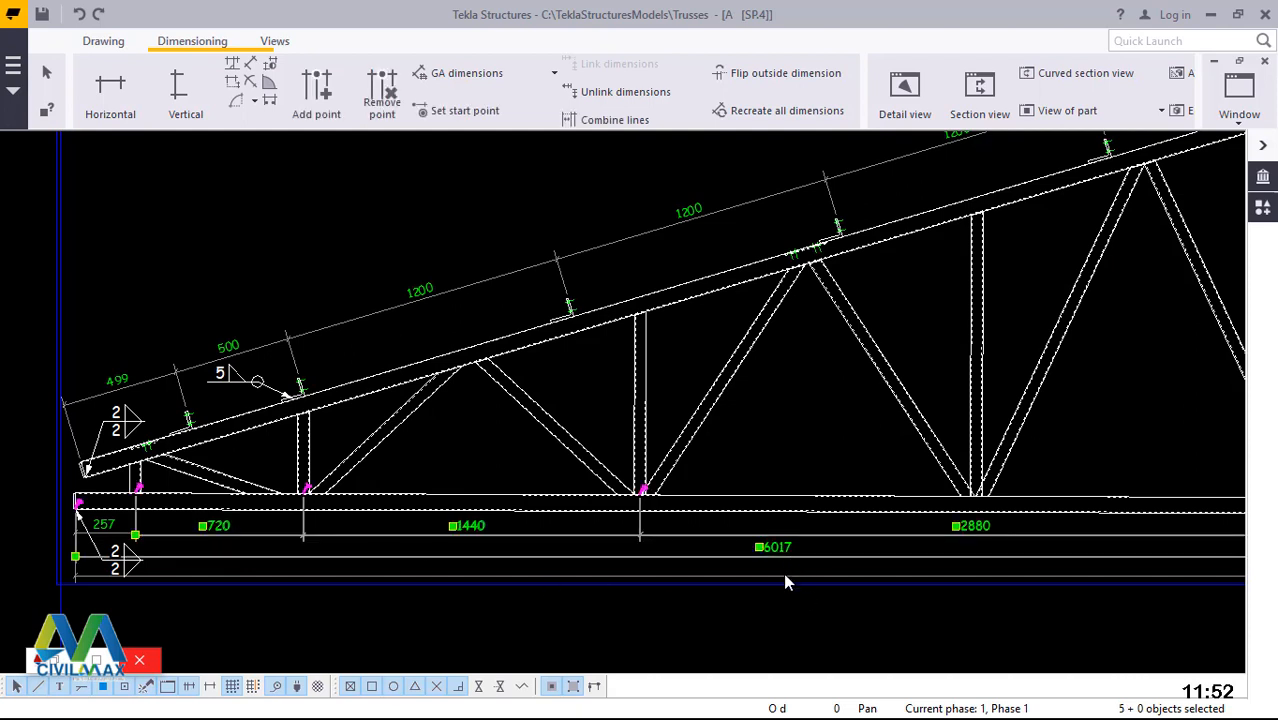
left_click(785, 577, "ctrl")
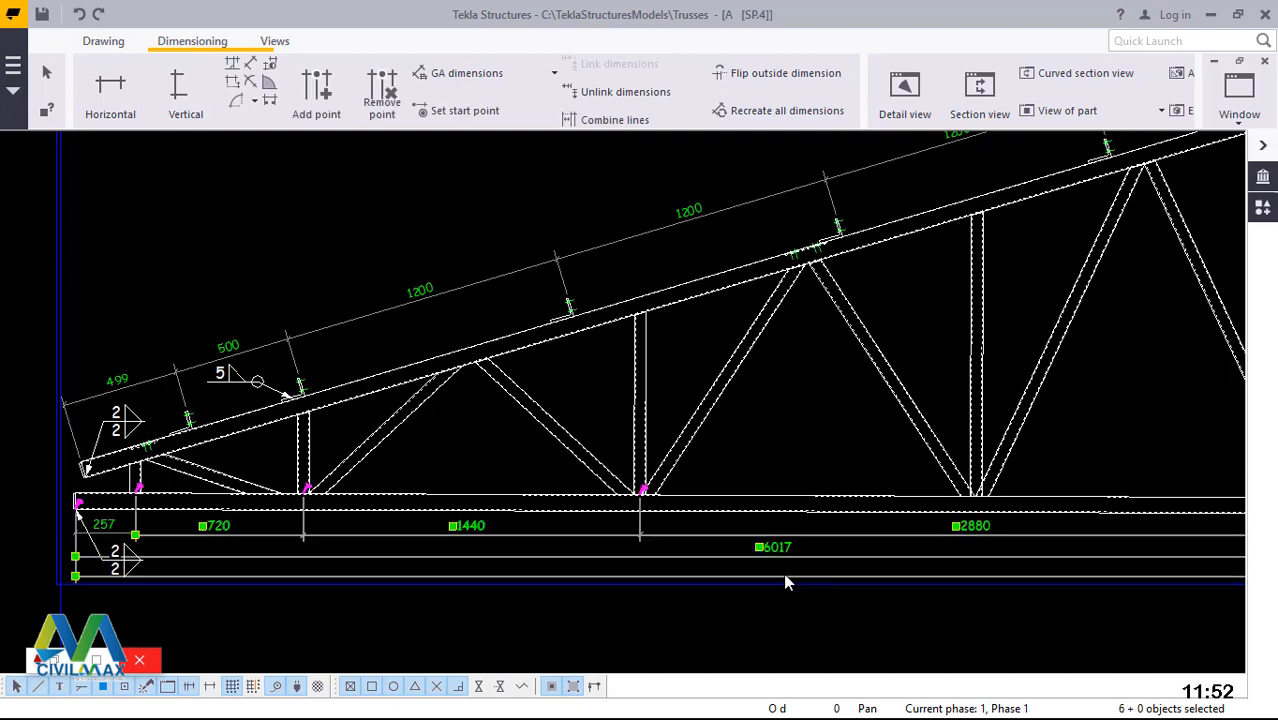
left_click(707, 215, "ctrl")
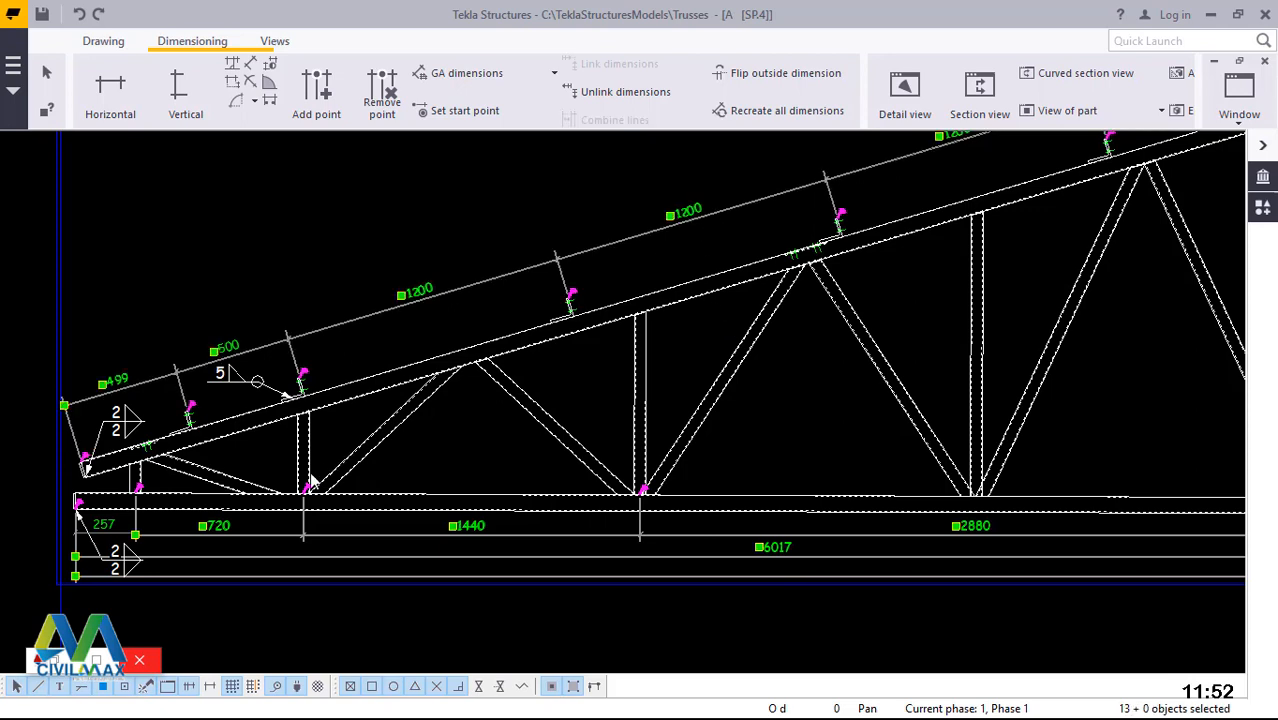
scroll(311, 483, "down", 5)
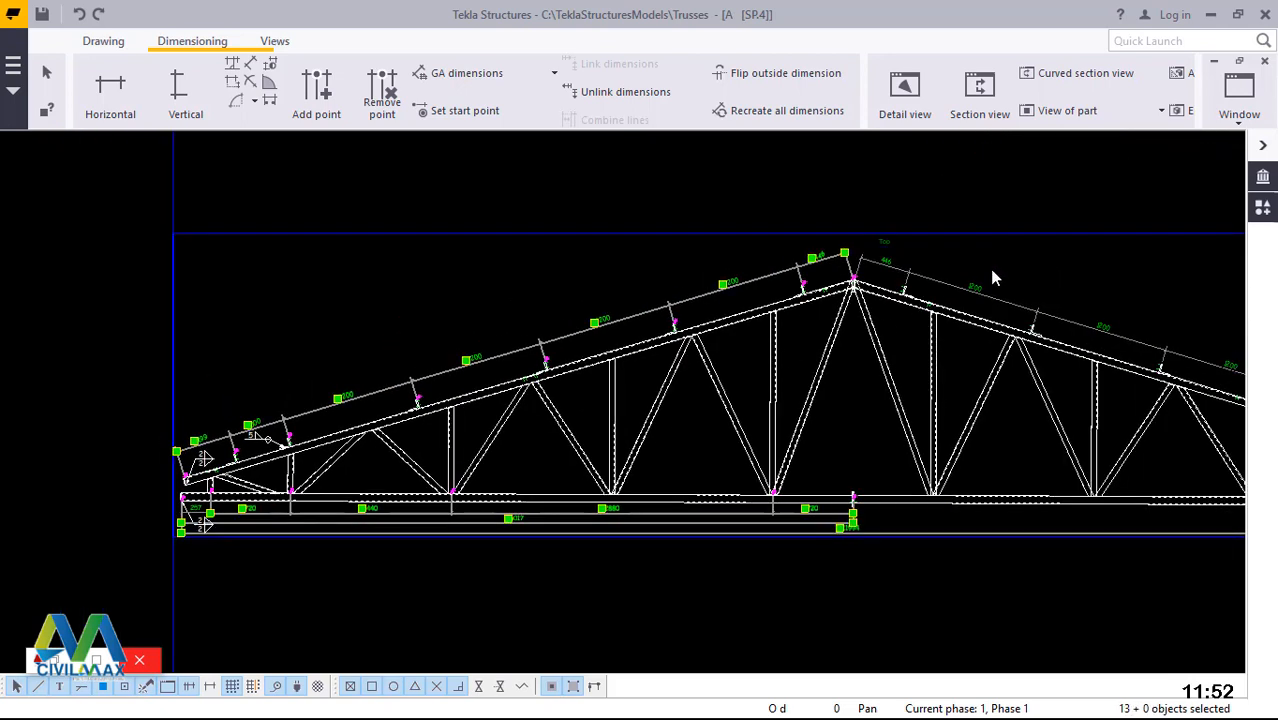
scroll(992, 271, "up", 5)
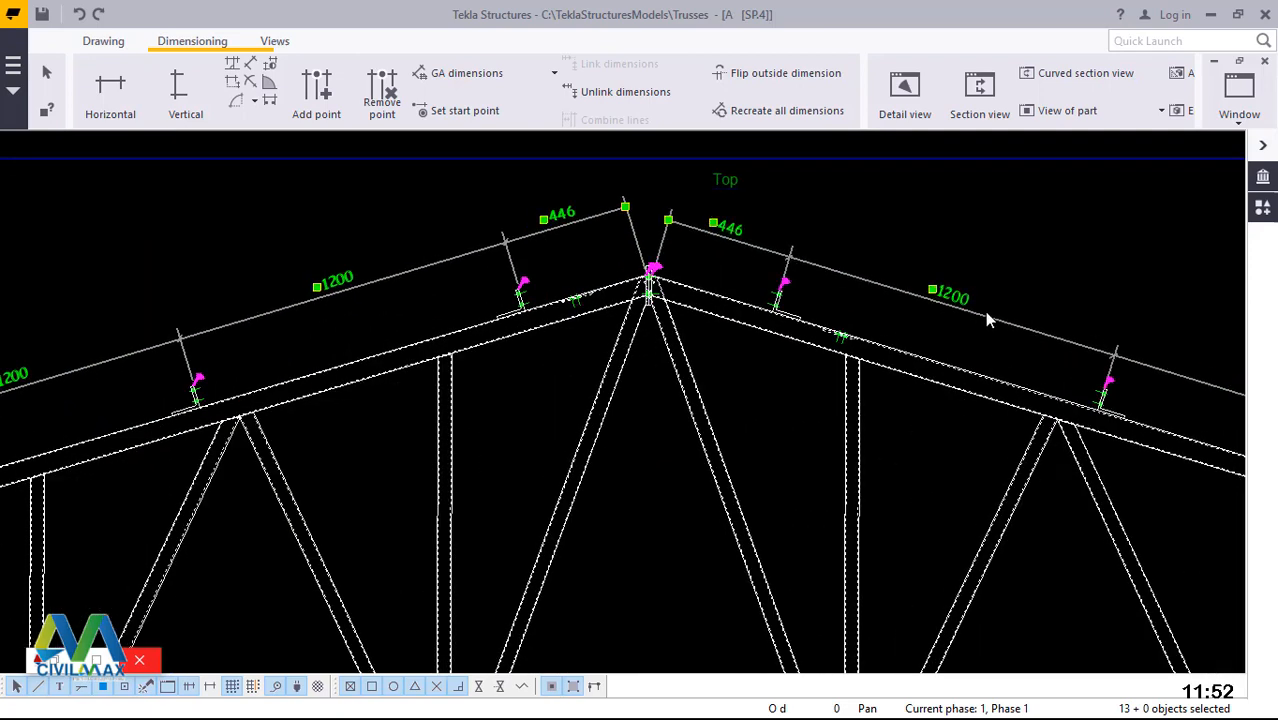
double_click(985, 314)
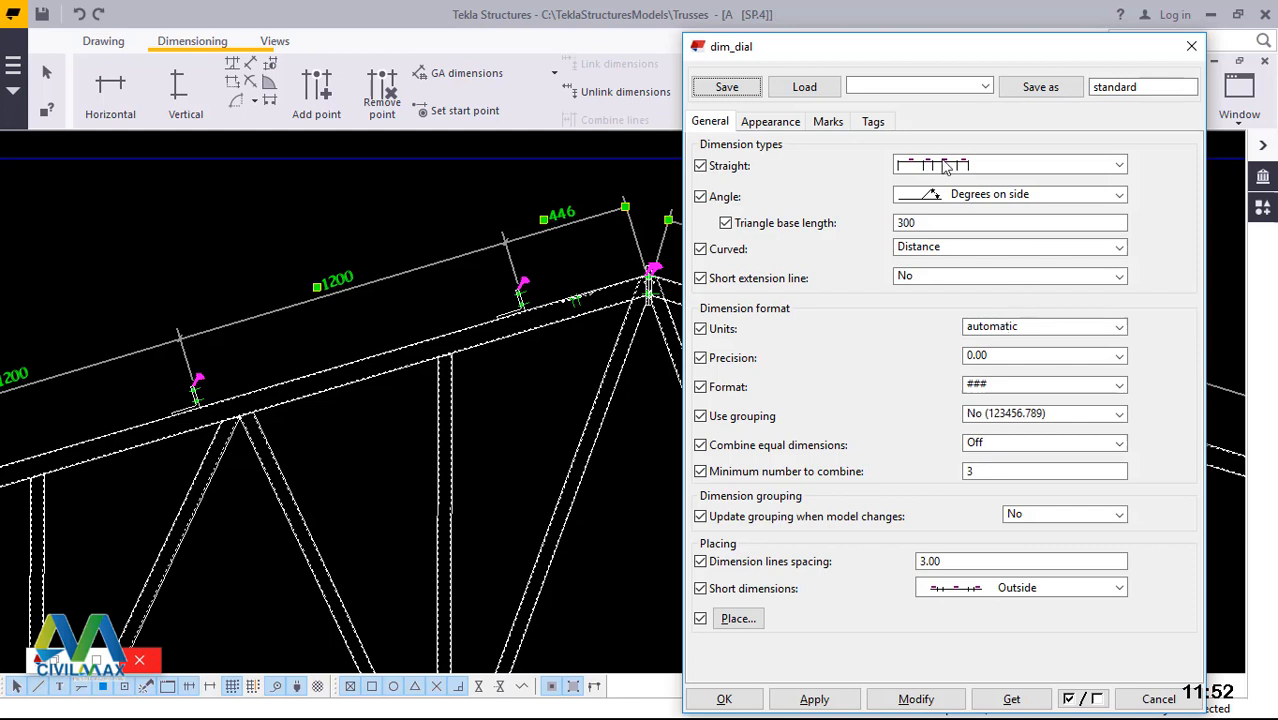
- Change the selected dimensions' text colour to black and their font to RomanC, and apply the modification
left_click(772, 122)
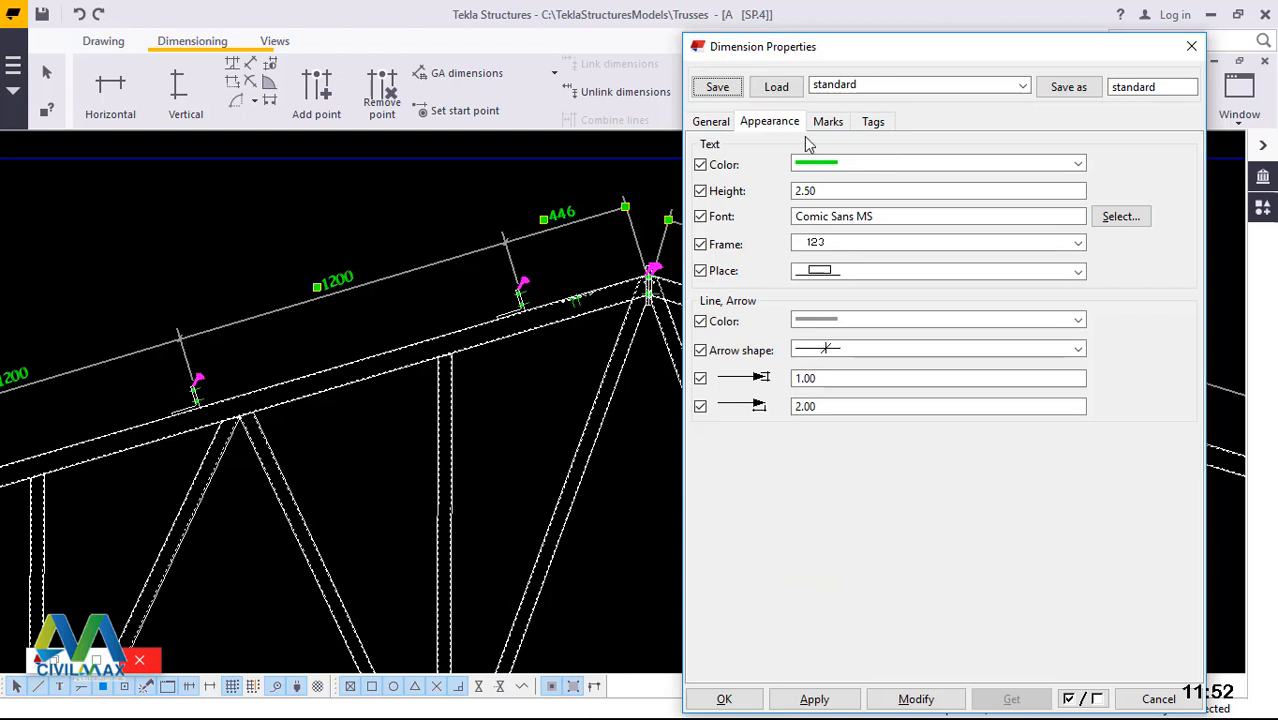
left_click(847, 164)
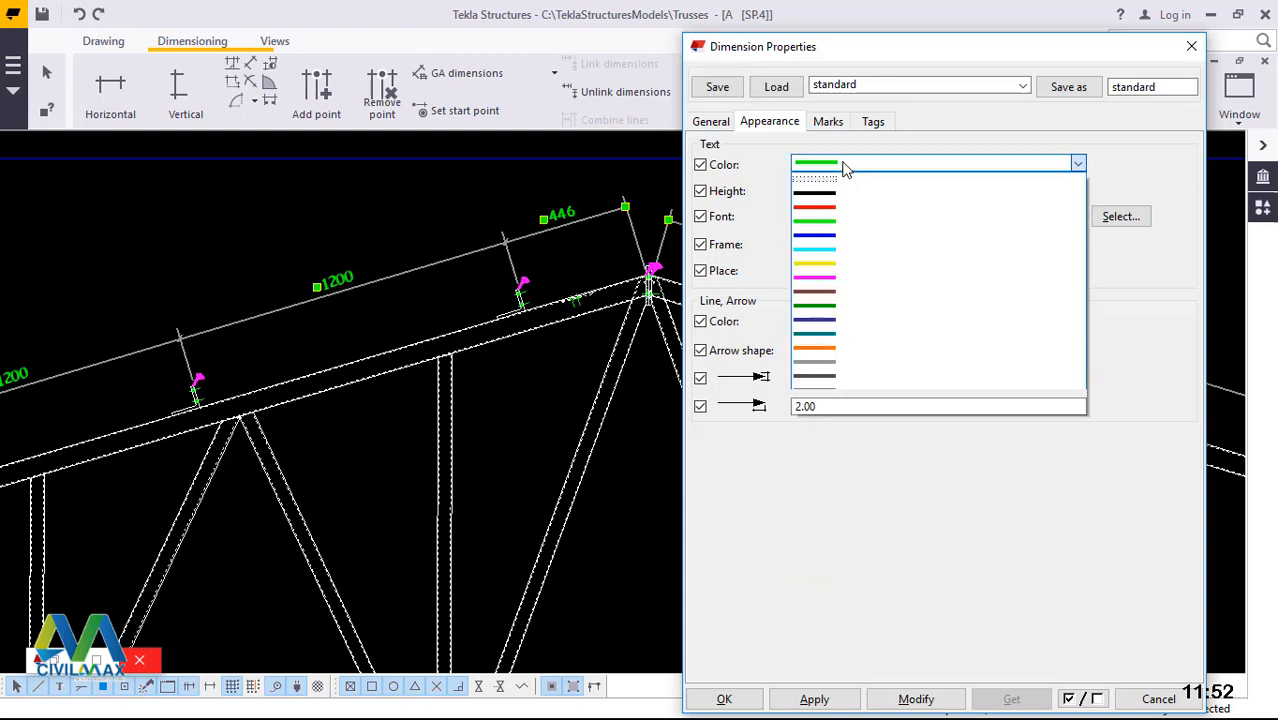
left_click(840, 203)
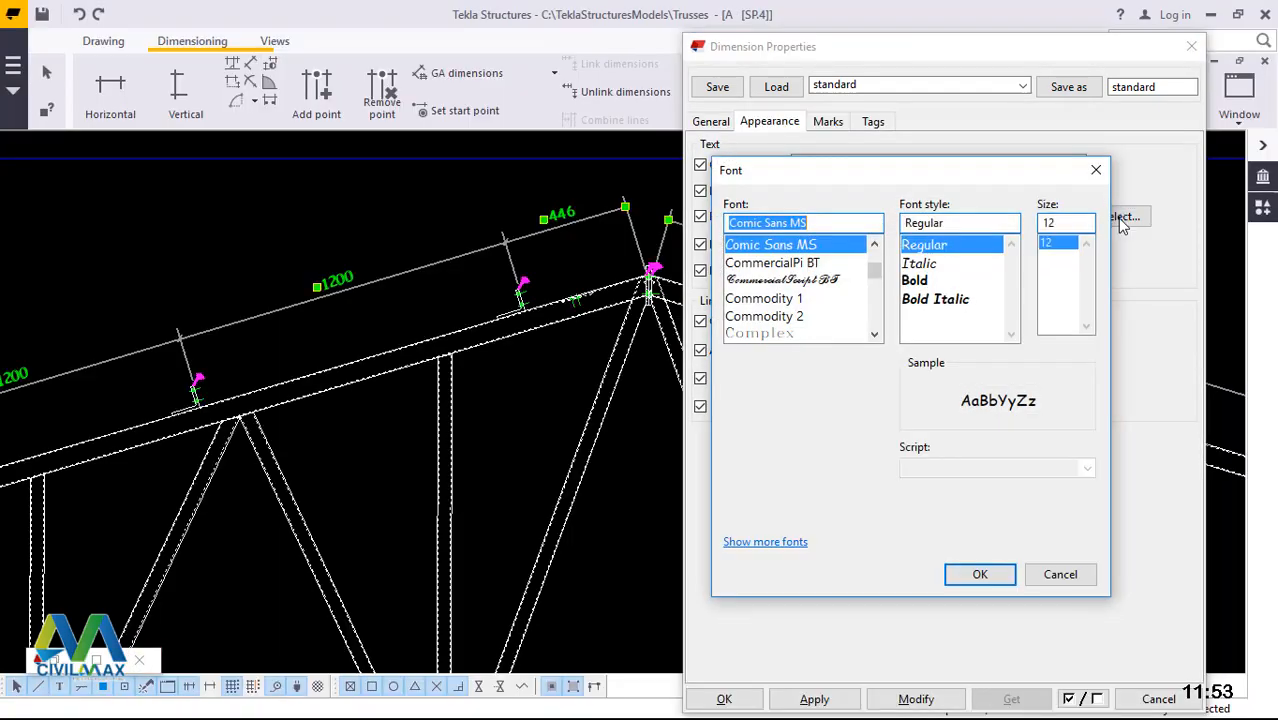
type("rom")
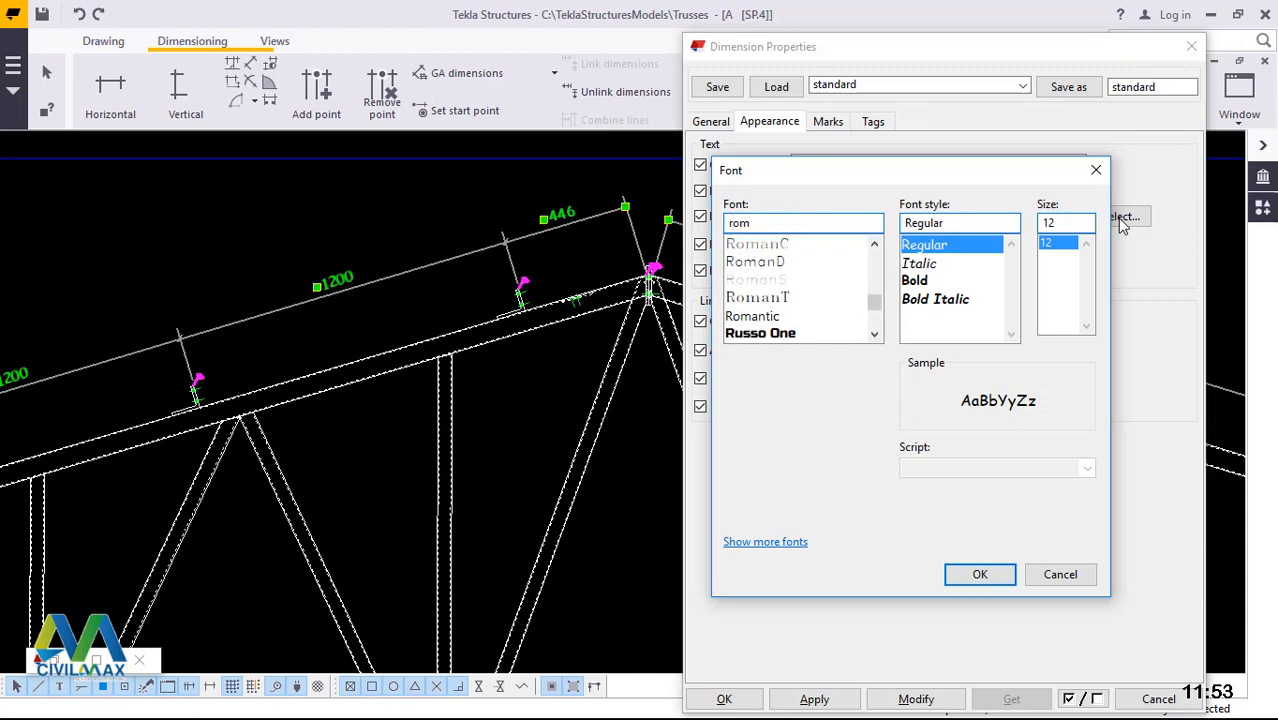
left_click(778, 245)
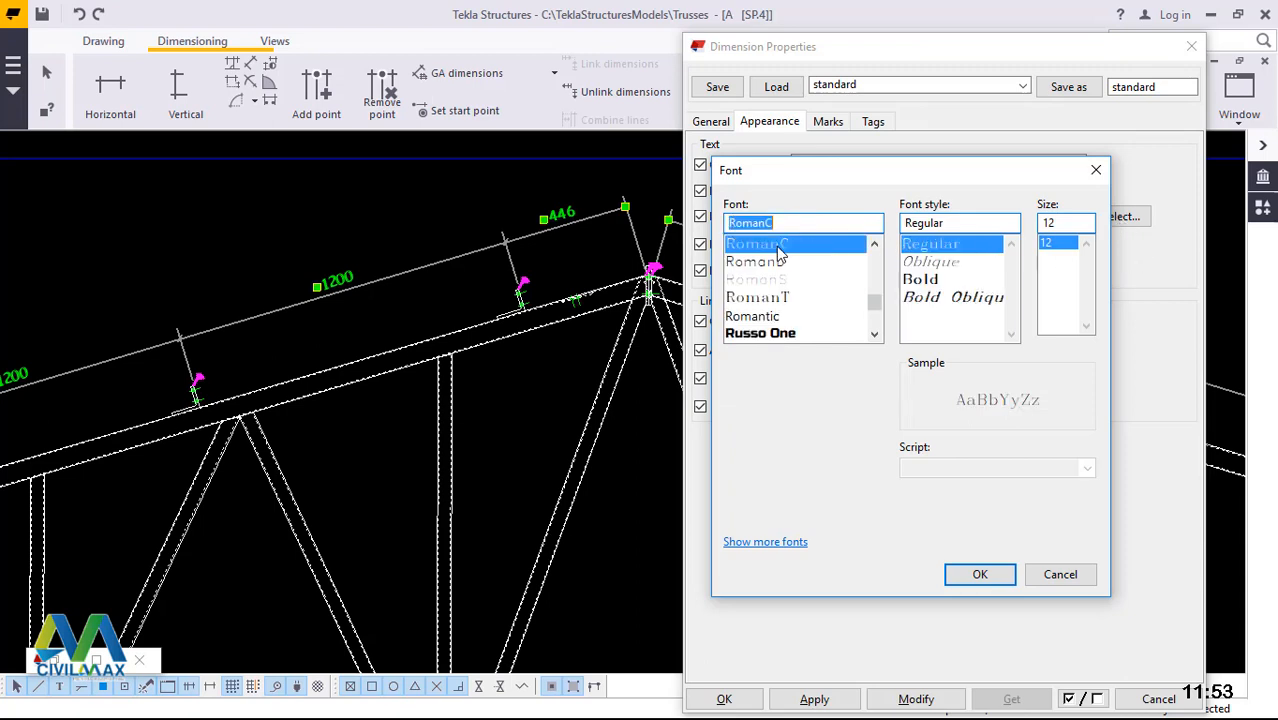
left_click(980, 576)
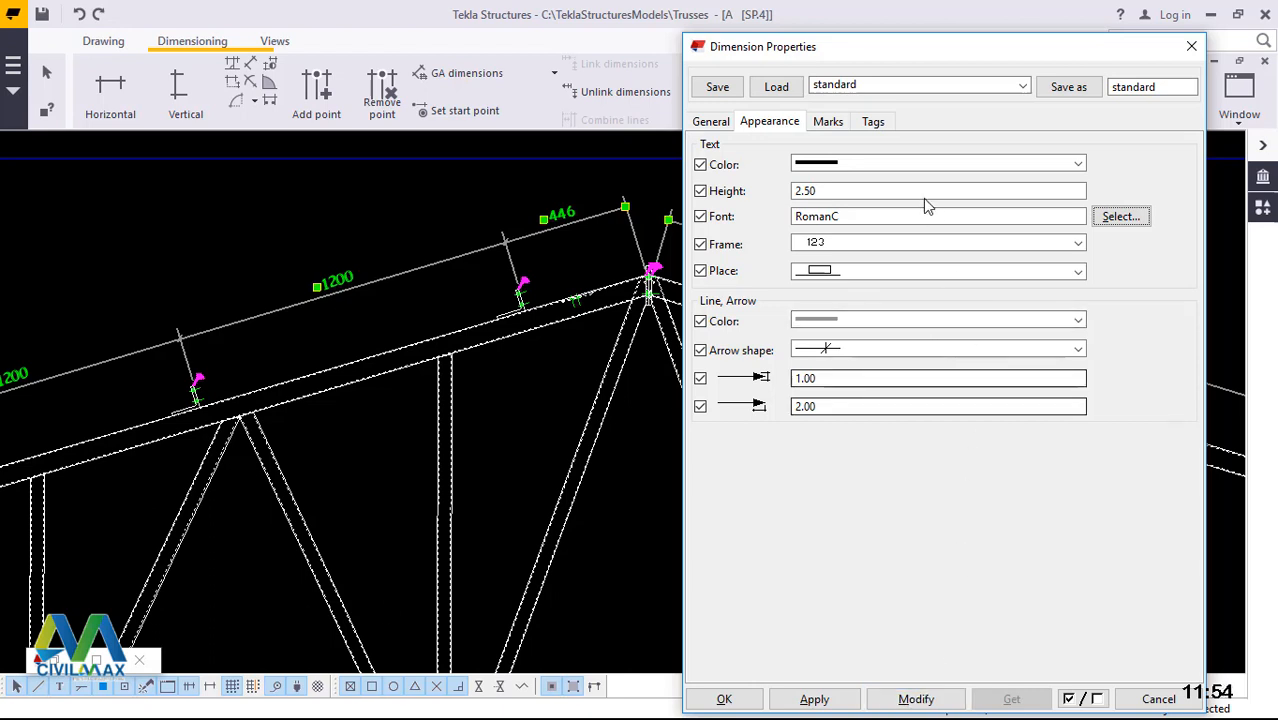
left_click(914, 700)
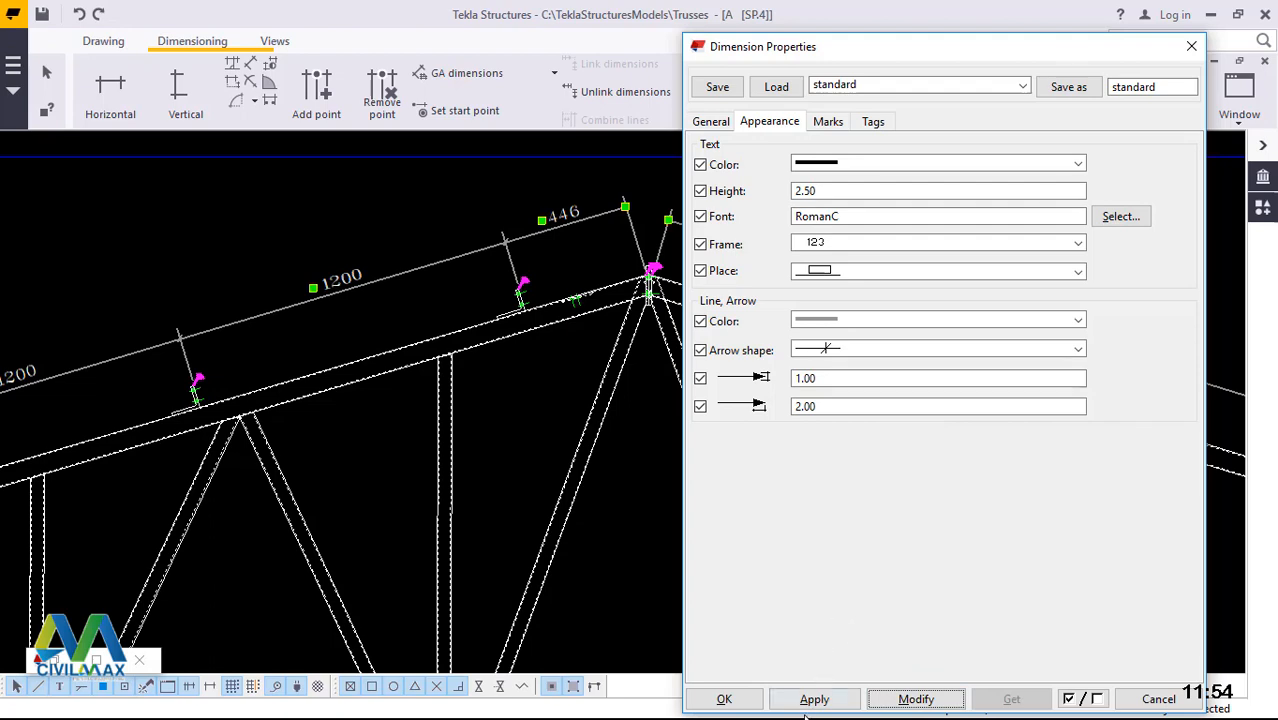
left_click(735, 703)
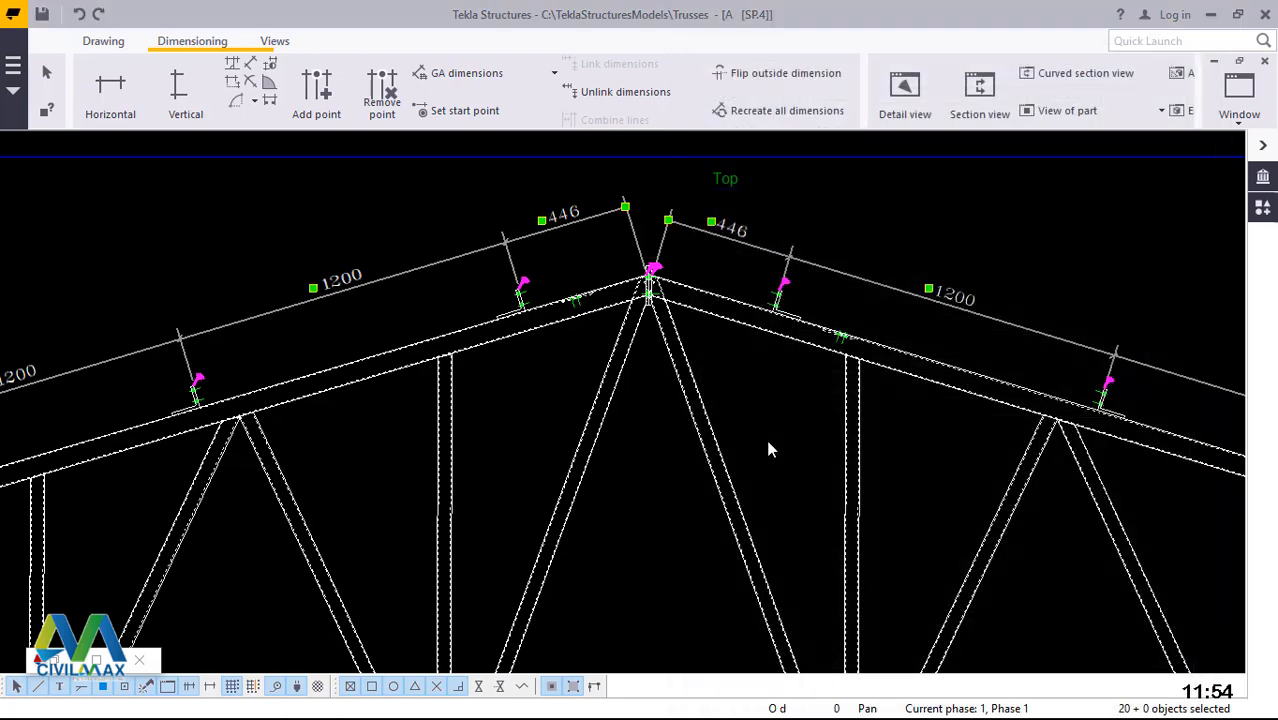
scroll(868, 343, "down", 5)
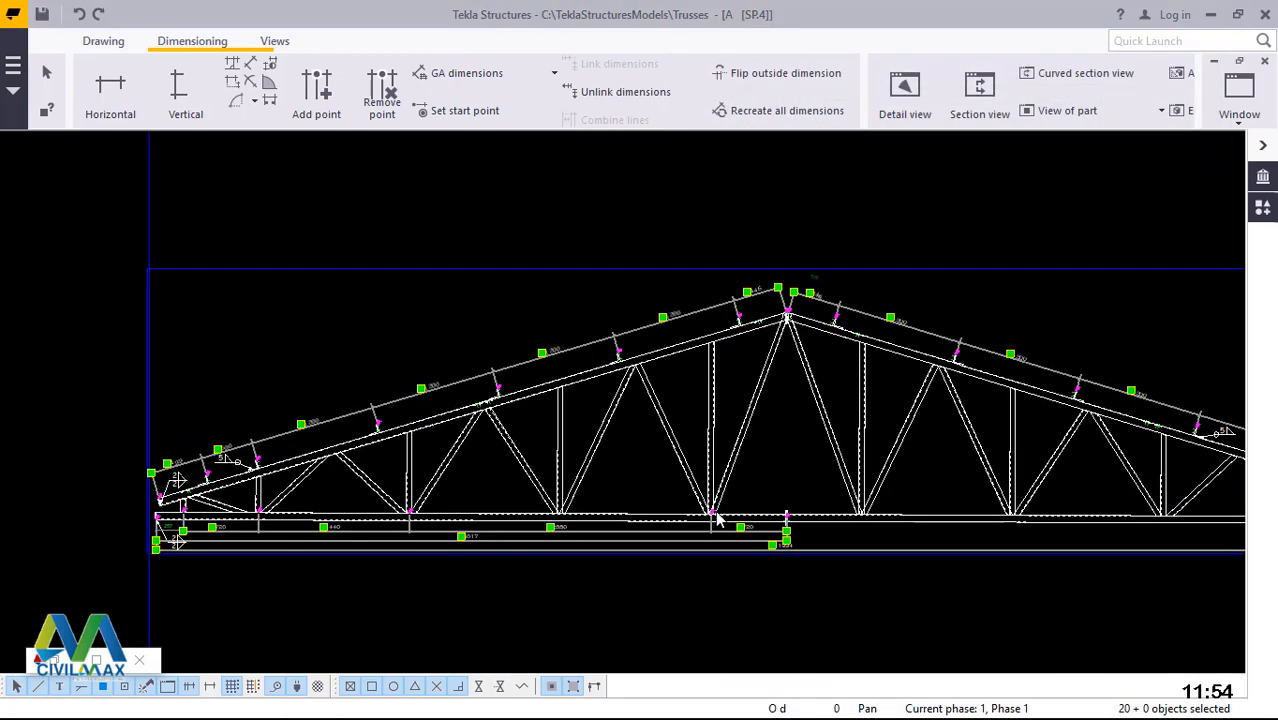
- Move the sloped dimension chains on both rafters closer to the rafters so that they line up at the ridge
scroll(391, 550, "up", 5)
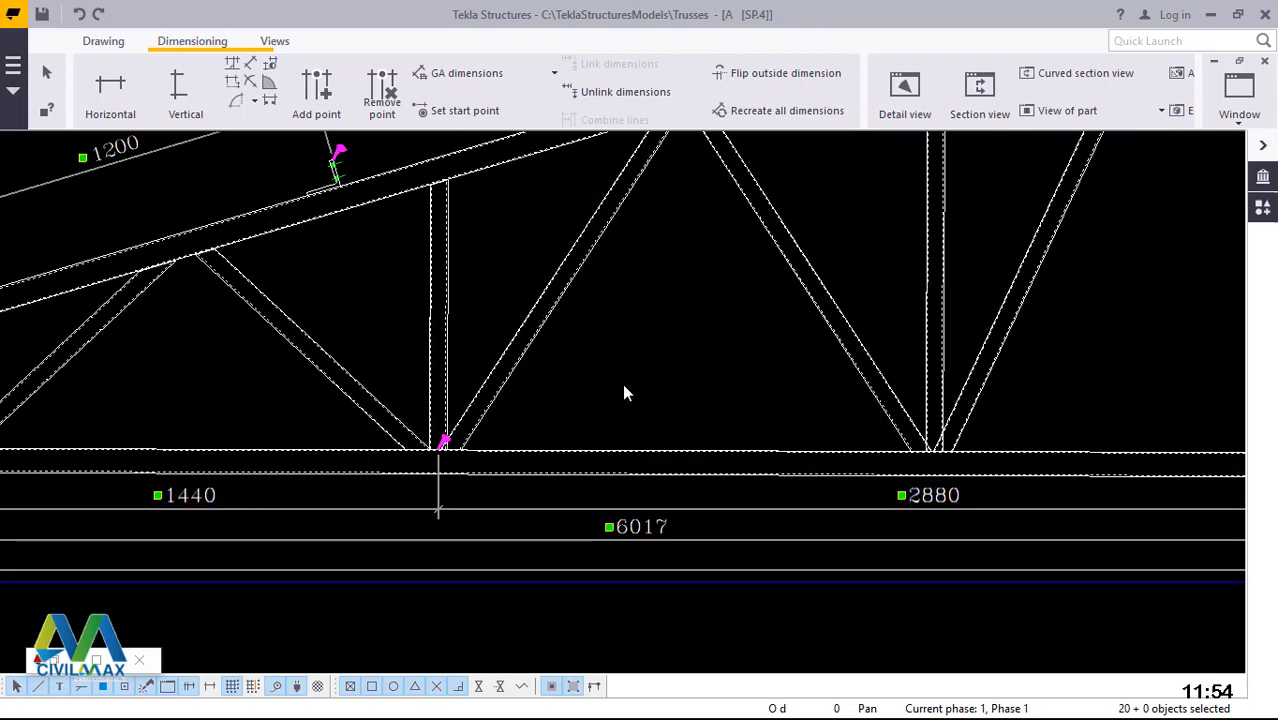
left_click(638, 378)
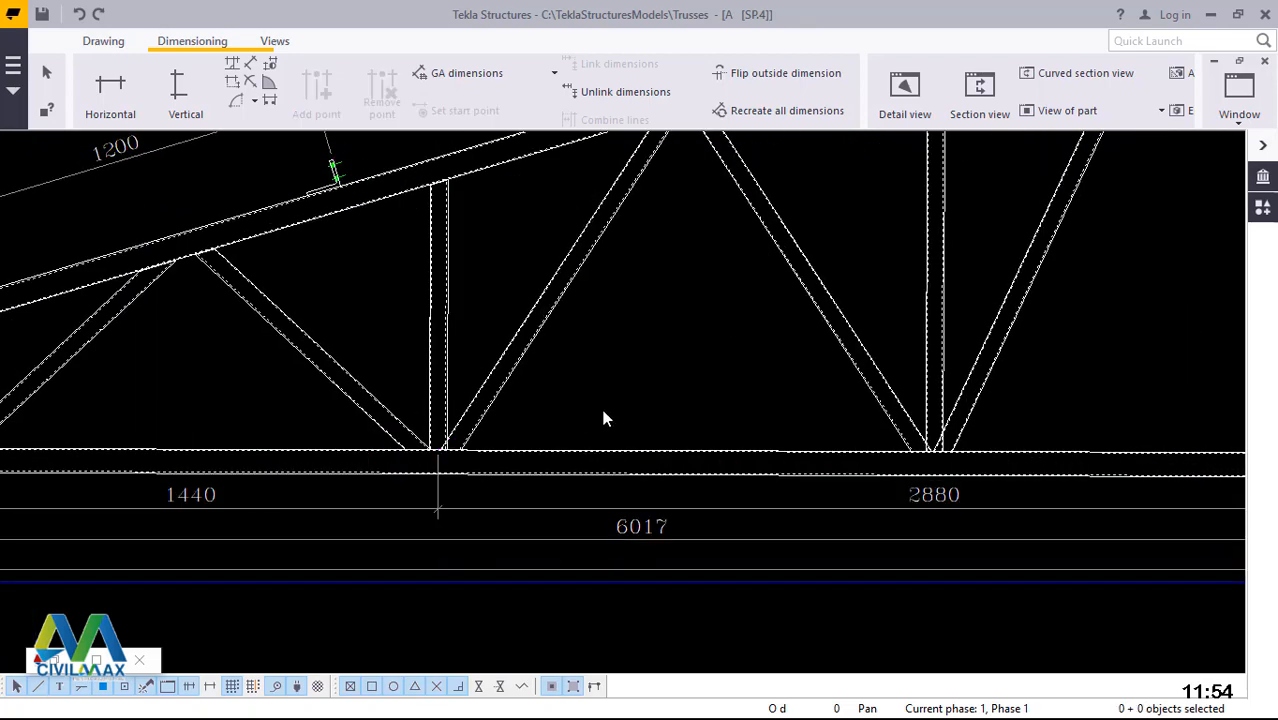
scroll(506, 559, "down", 6)
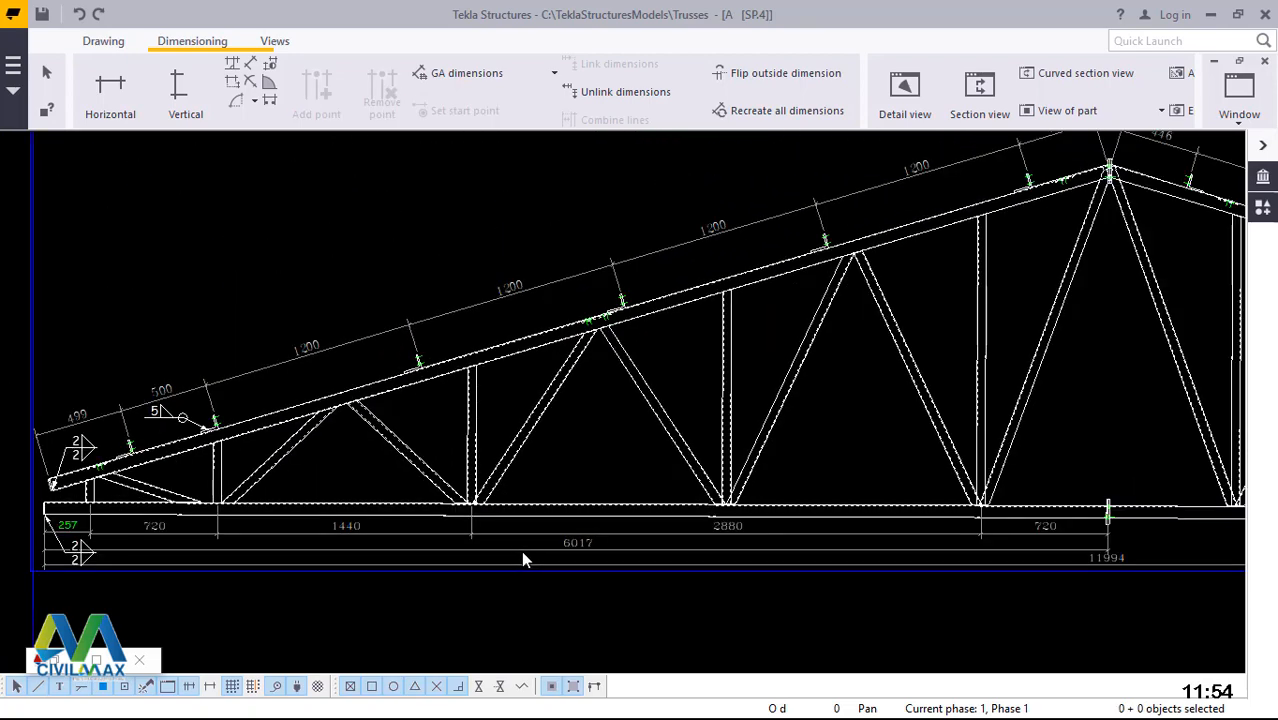
scroll(895, 265, "up", 6)
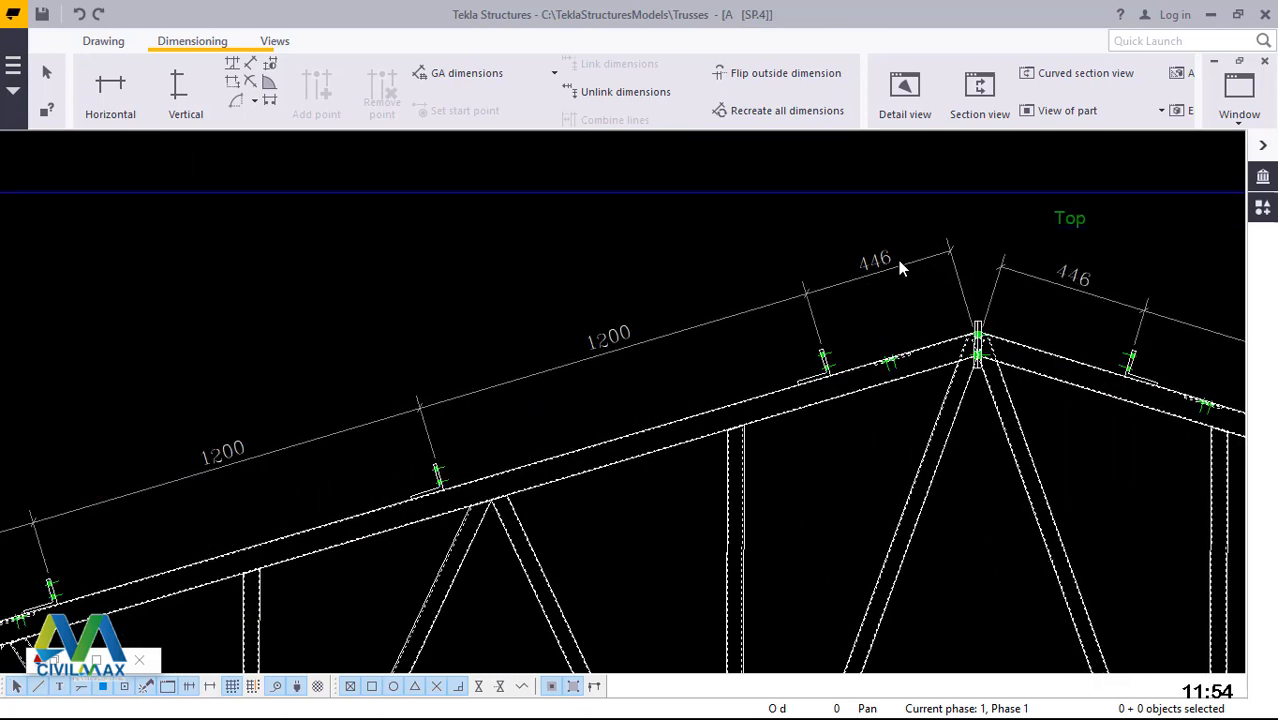
left_click(900, 265)
left_click_drag(901, 266, 912, 300)
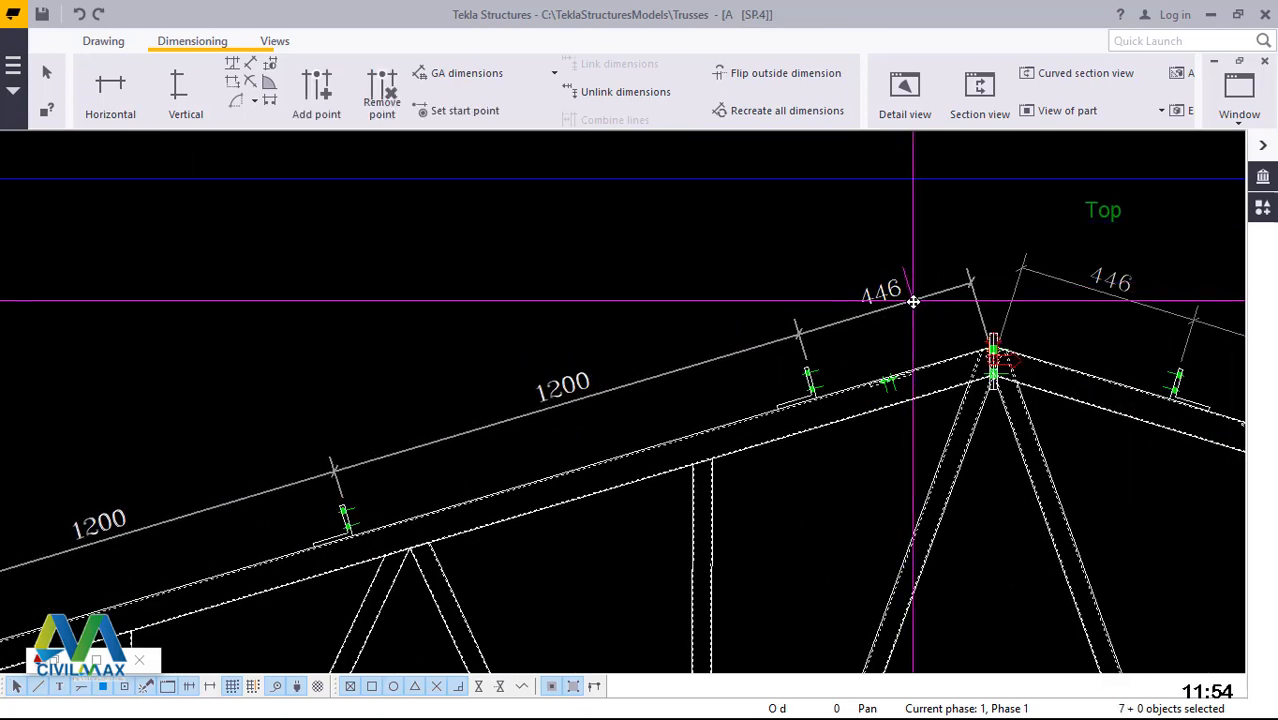
left_click(1088, 296)
mouse_move(1081, 292)
left_mouse_down()
mouse_move(1077, 310)
mouse_move(1076, 298)
left_mouse_up()
left_click(1060, 259)
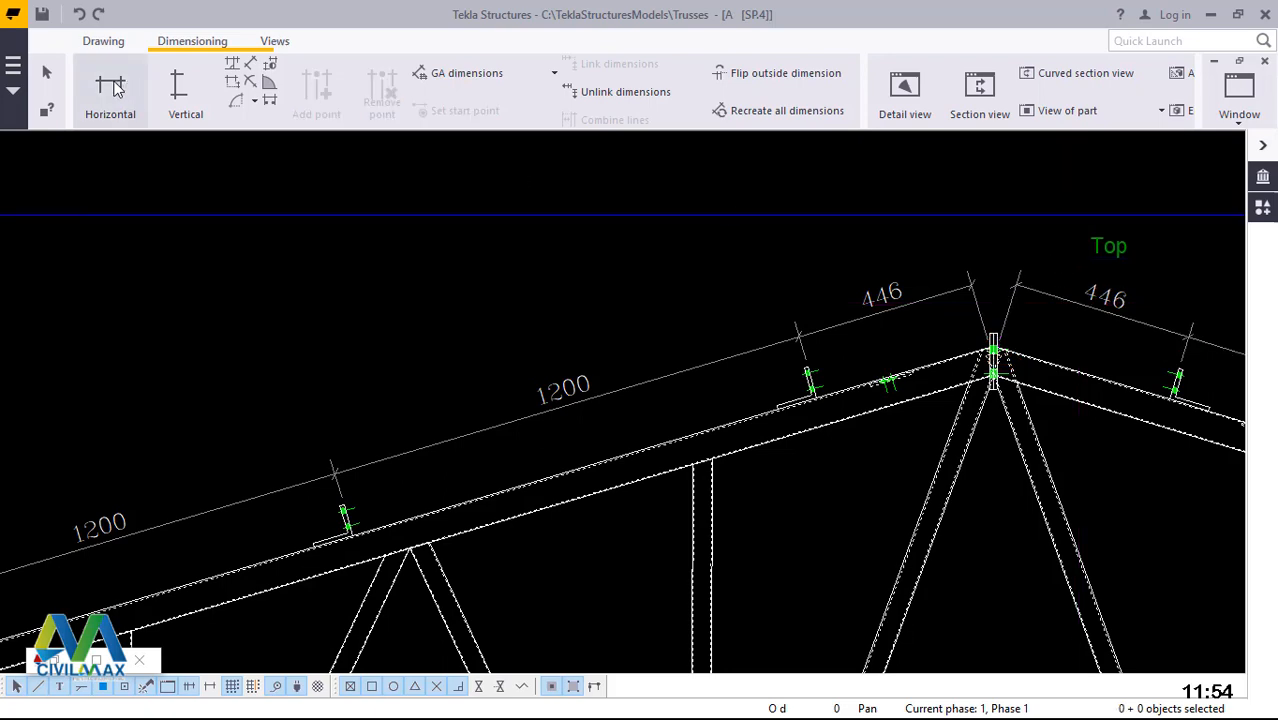
- Add a free dimension along the left rafter, from the upper corner of its eave end to the ridge, placed just above the rafter
left_click(250, 62)
scroll(1018, 346, "down", 3)
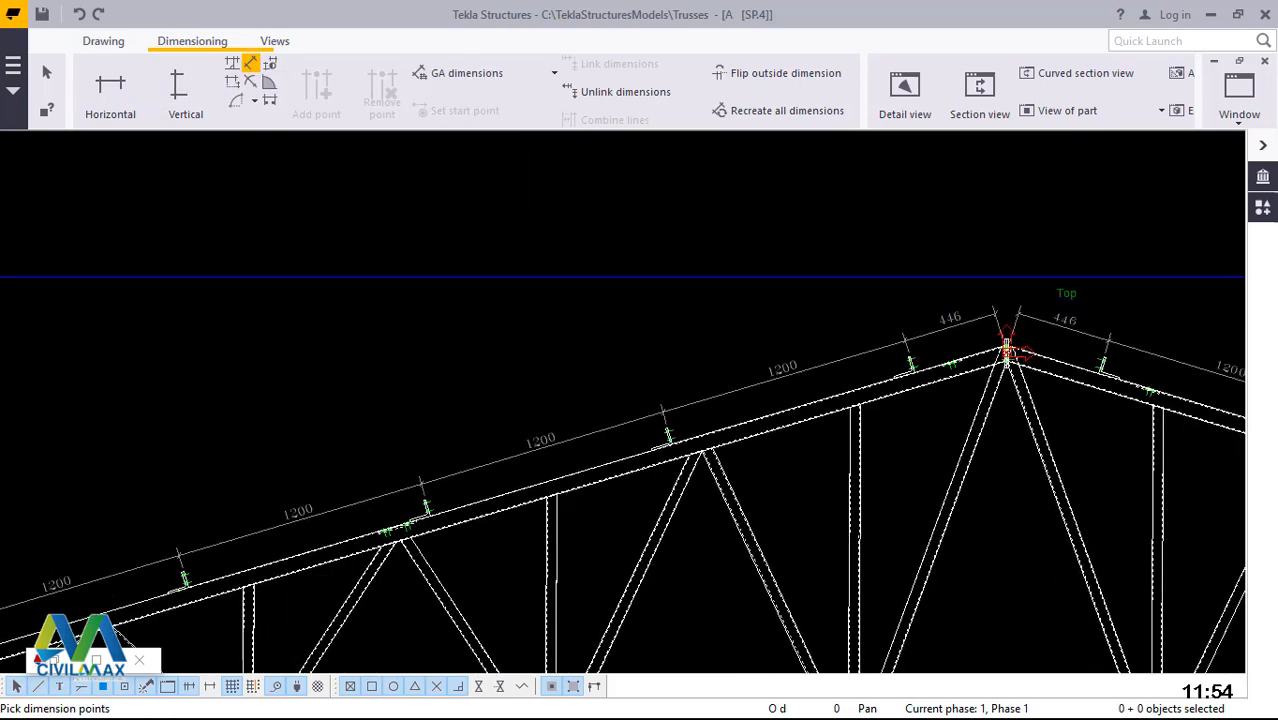
scroll(1008, 346, "down", 4)
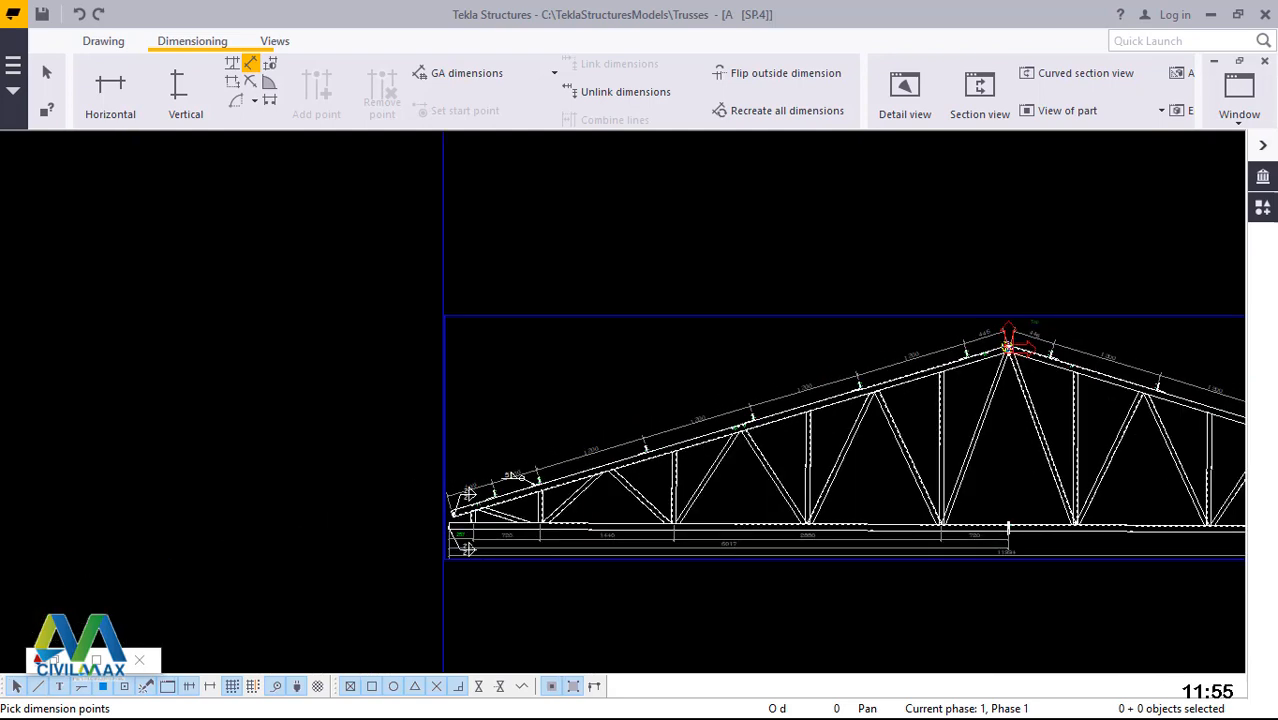
scroll(490, 506, "up", 5)
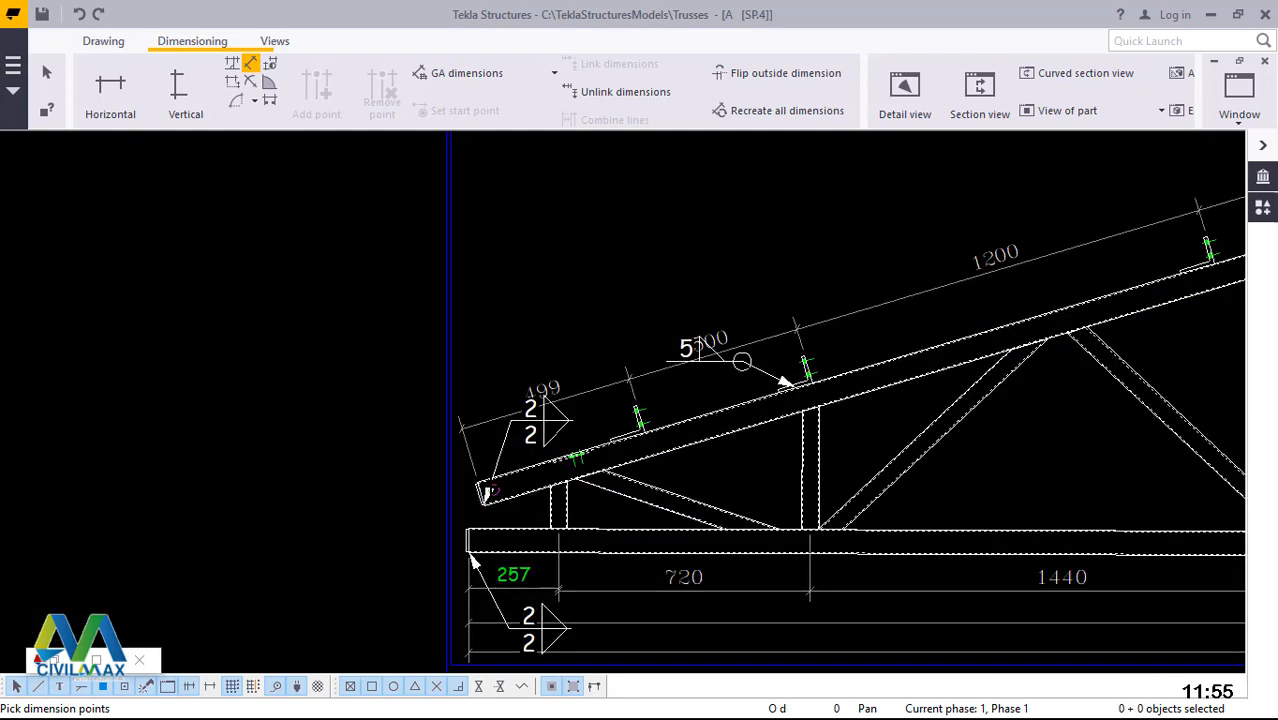
scroll(488, 492, "up", 5)
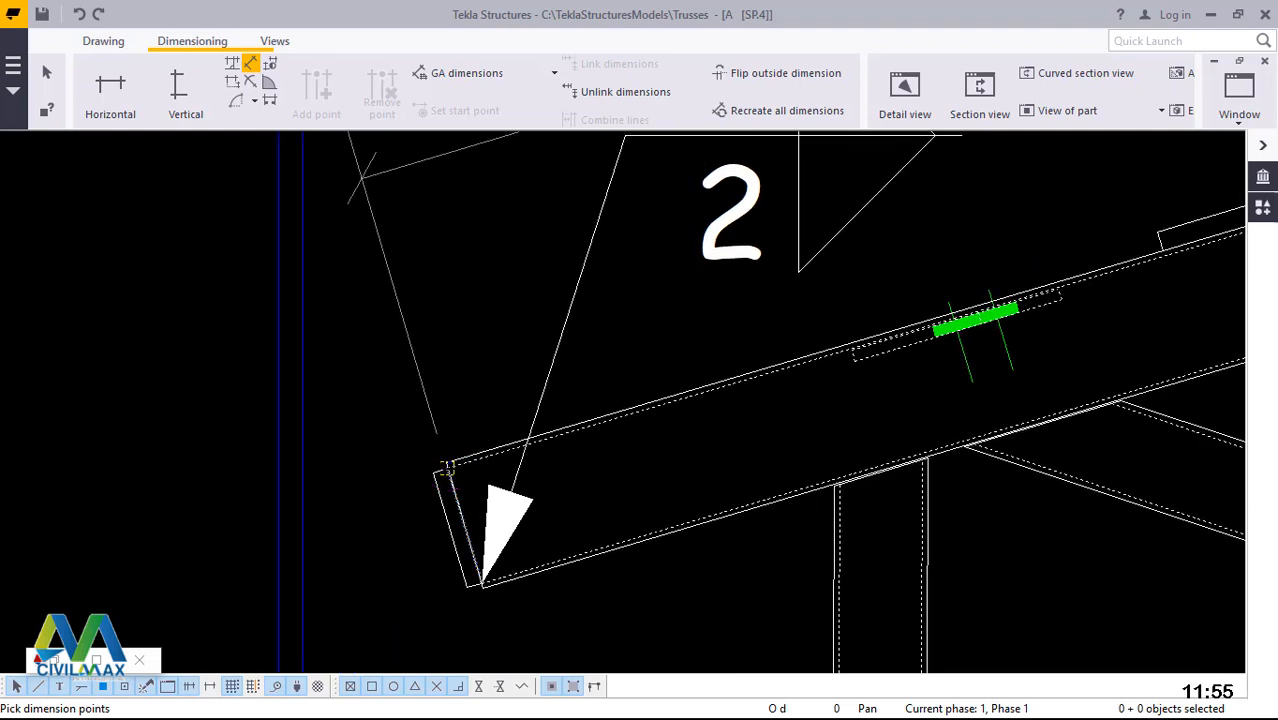
scroll(445, 462, "up", 4)
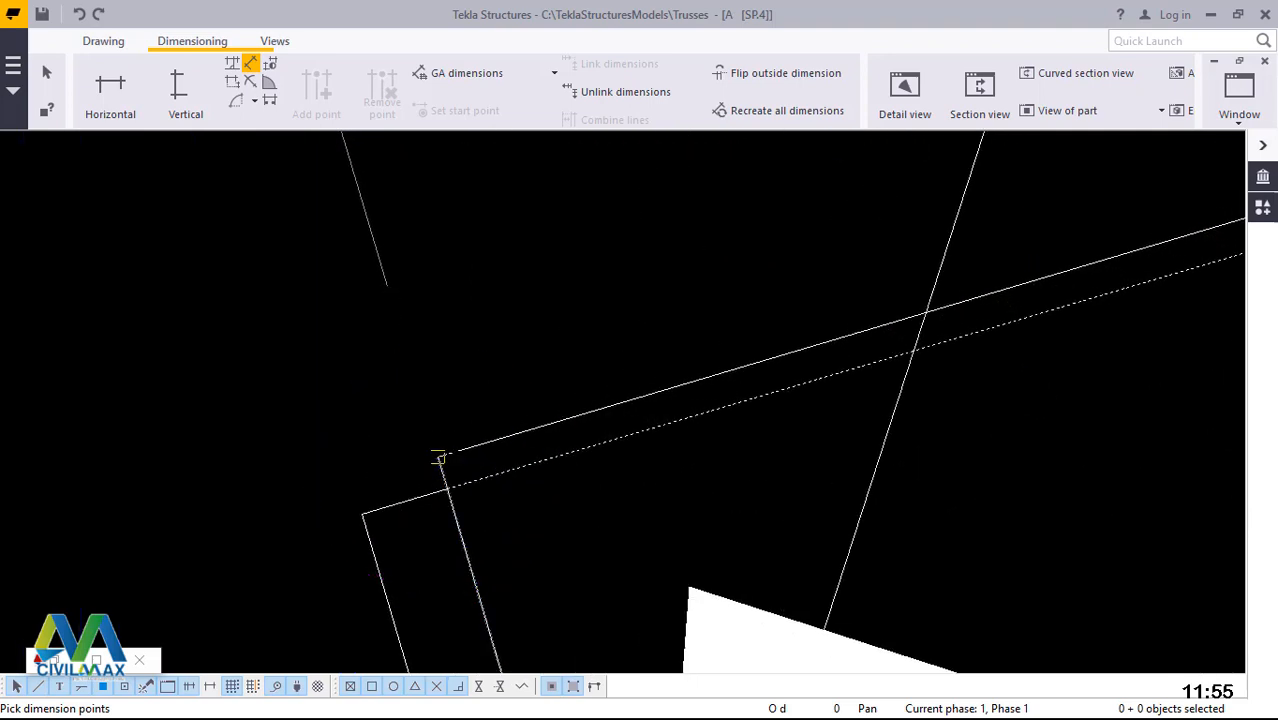
scroll(440, 458, "up", 5)
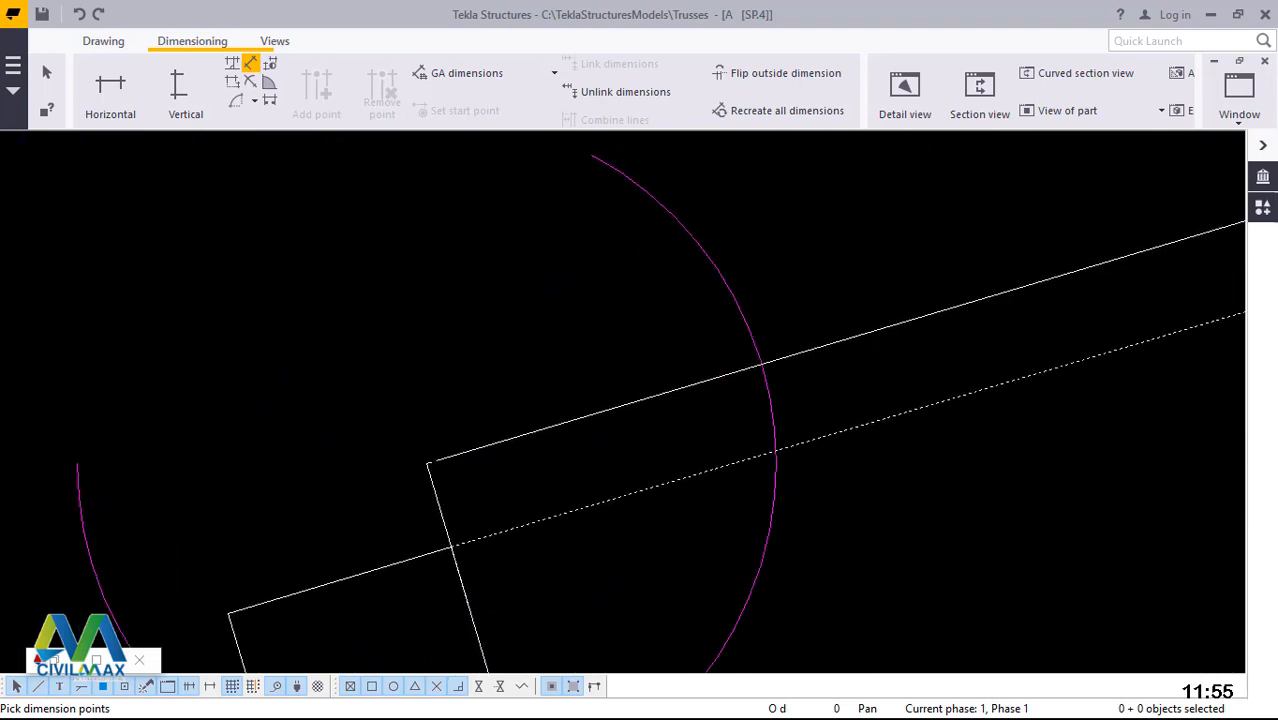
left_click(428, 463)
scroll(309, 493, "down", 1)
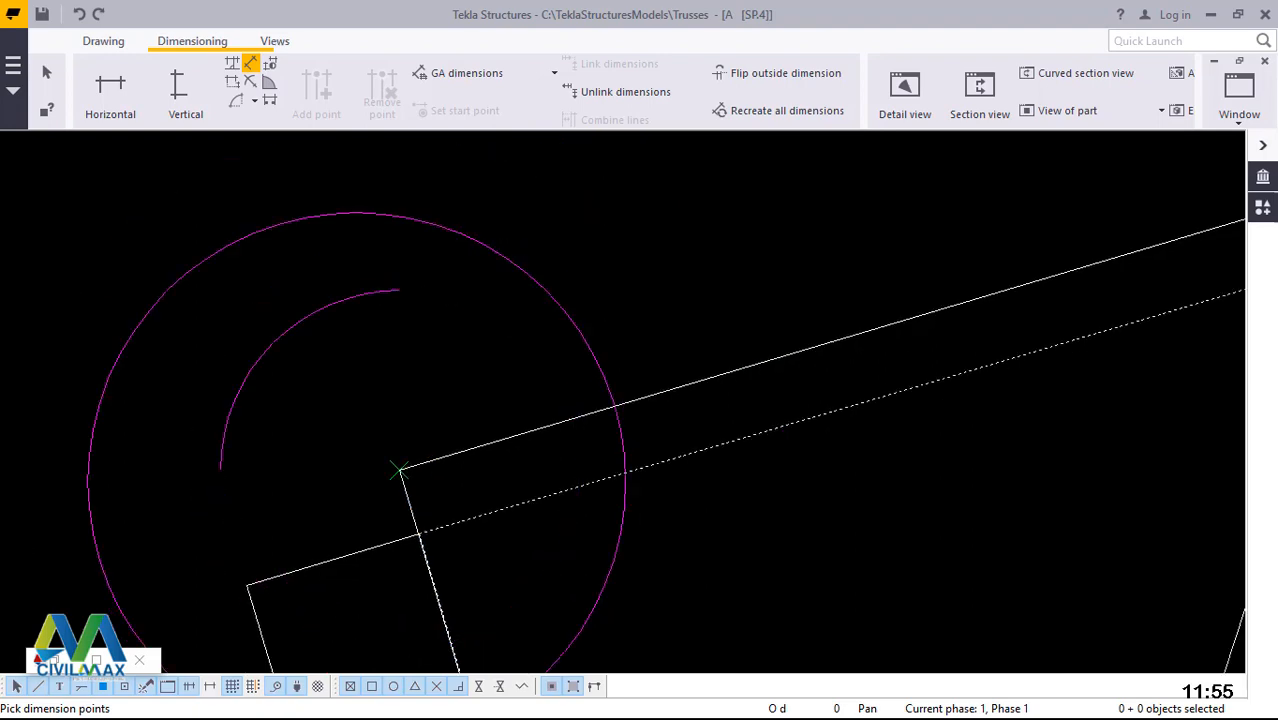
scroll(270, 525, "down", 5)
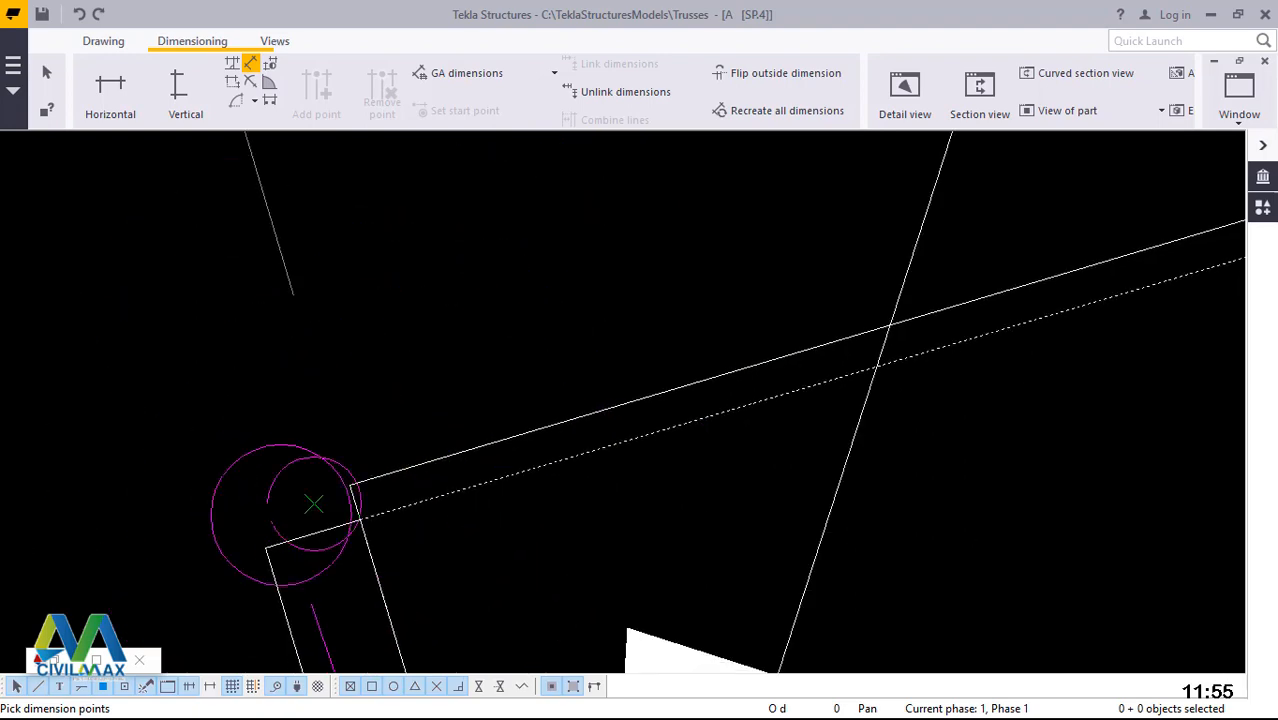
scroll(281, 526, "down", 4)
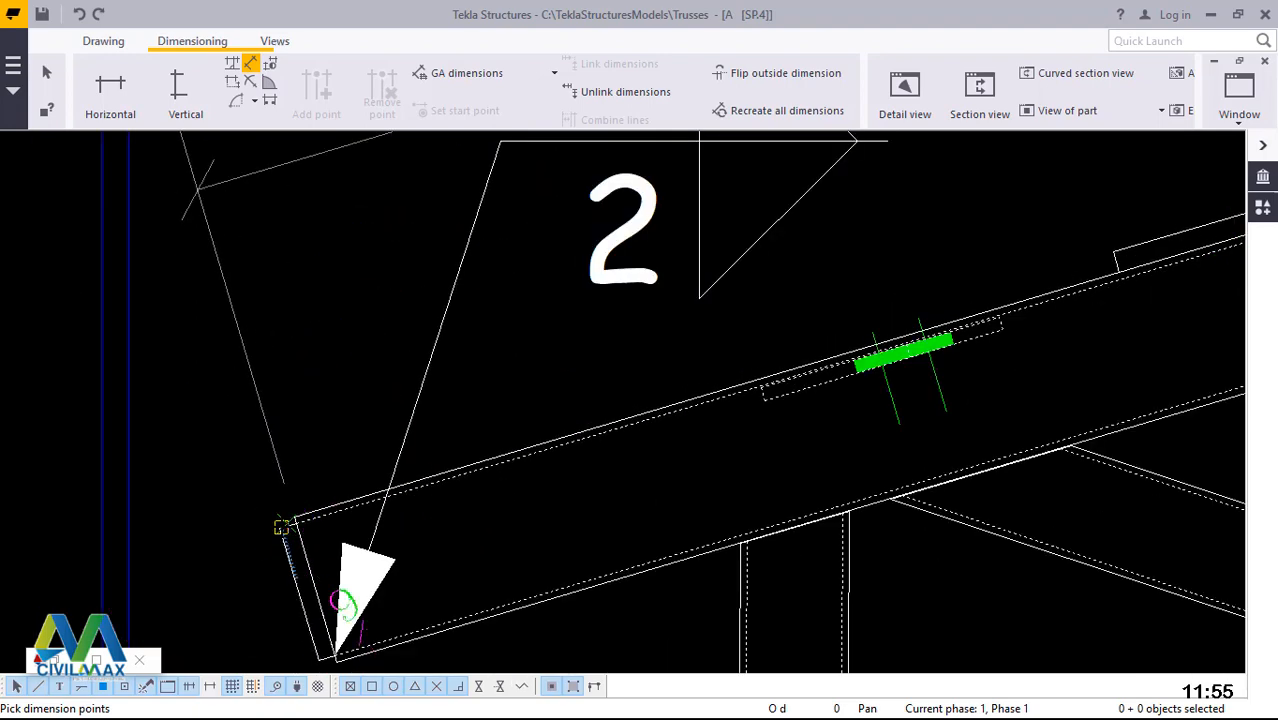
scroll(281, 526, "down", 4)
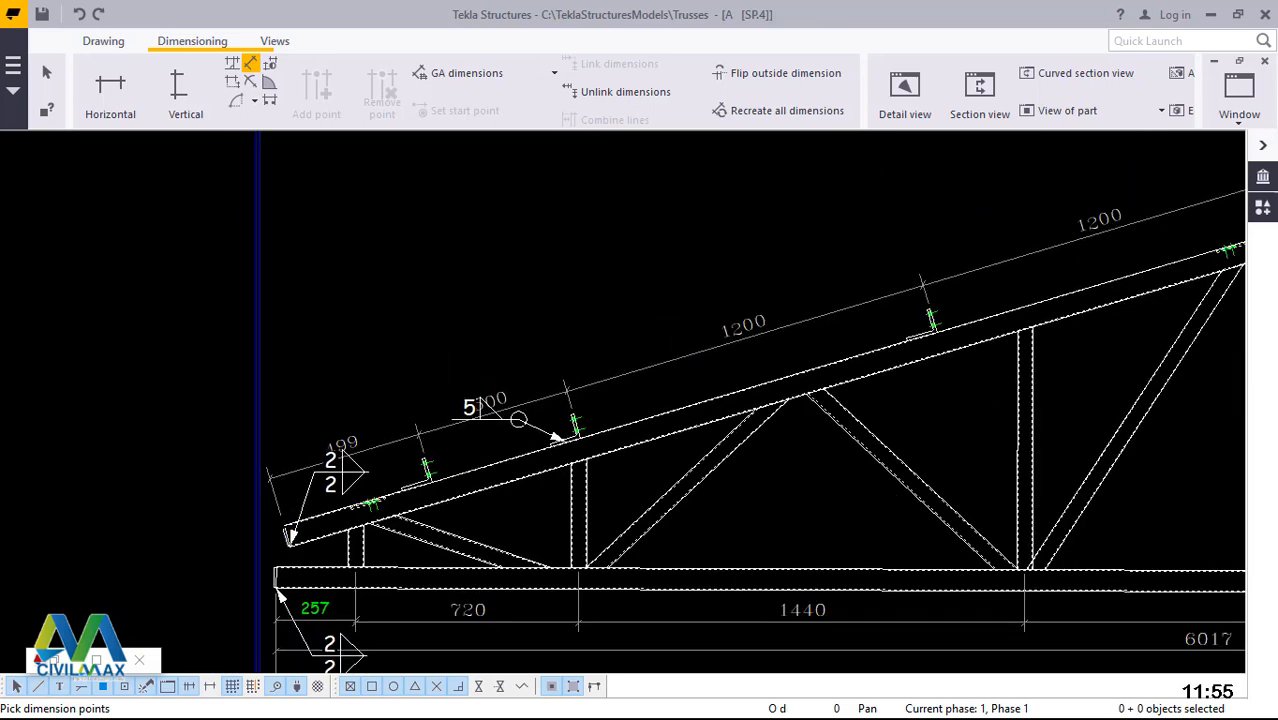
scroll(281, 526, "down", 4)
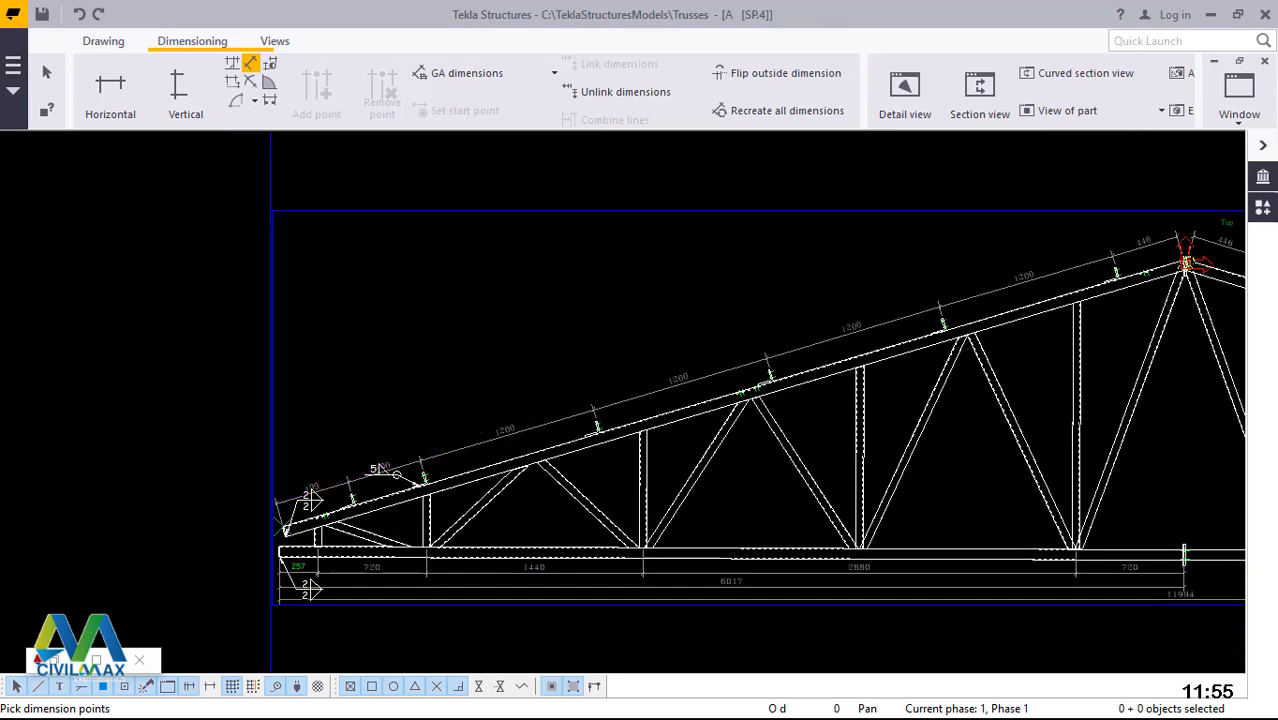
left_click(1185, 262)
scroll(1185, 262, "up", 4)
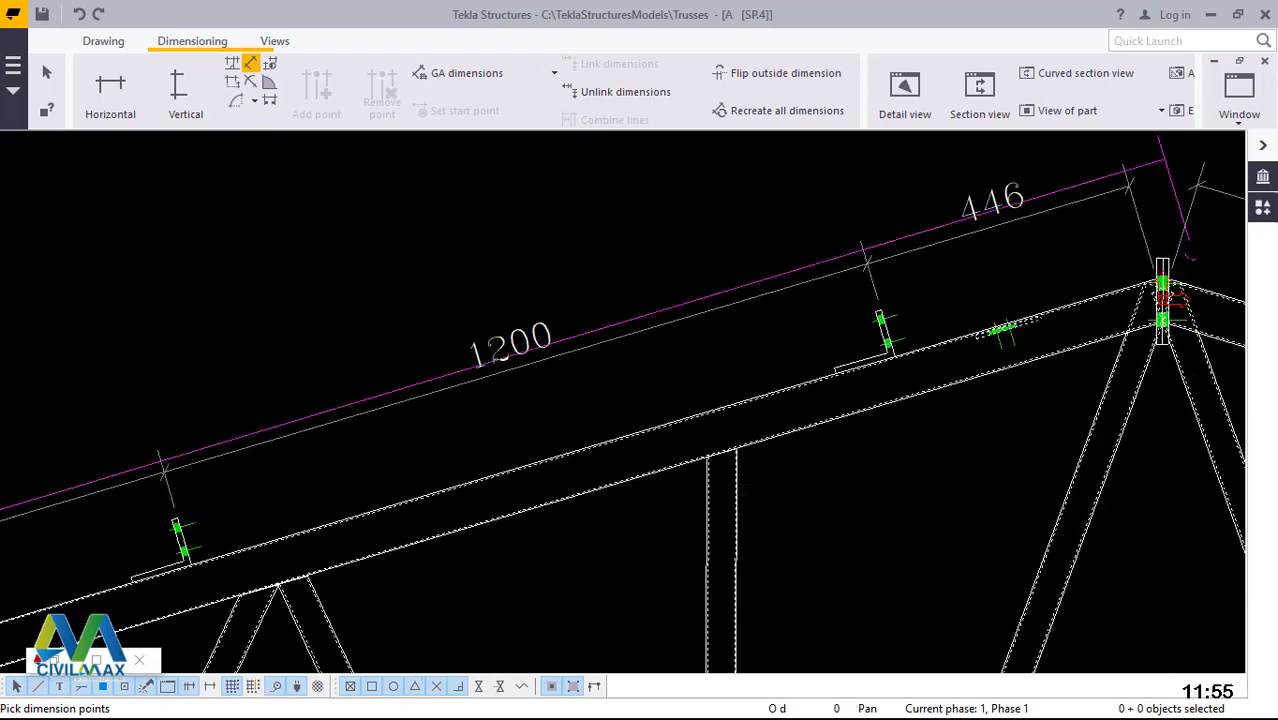
scroll(1180, 265, "up", 5)
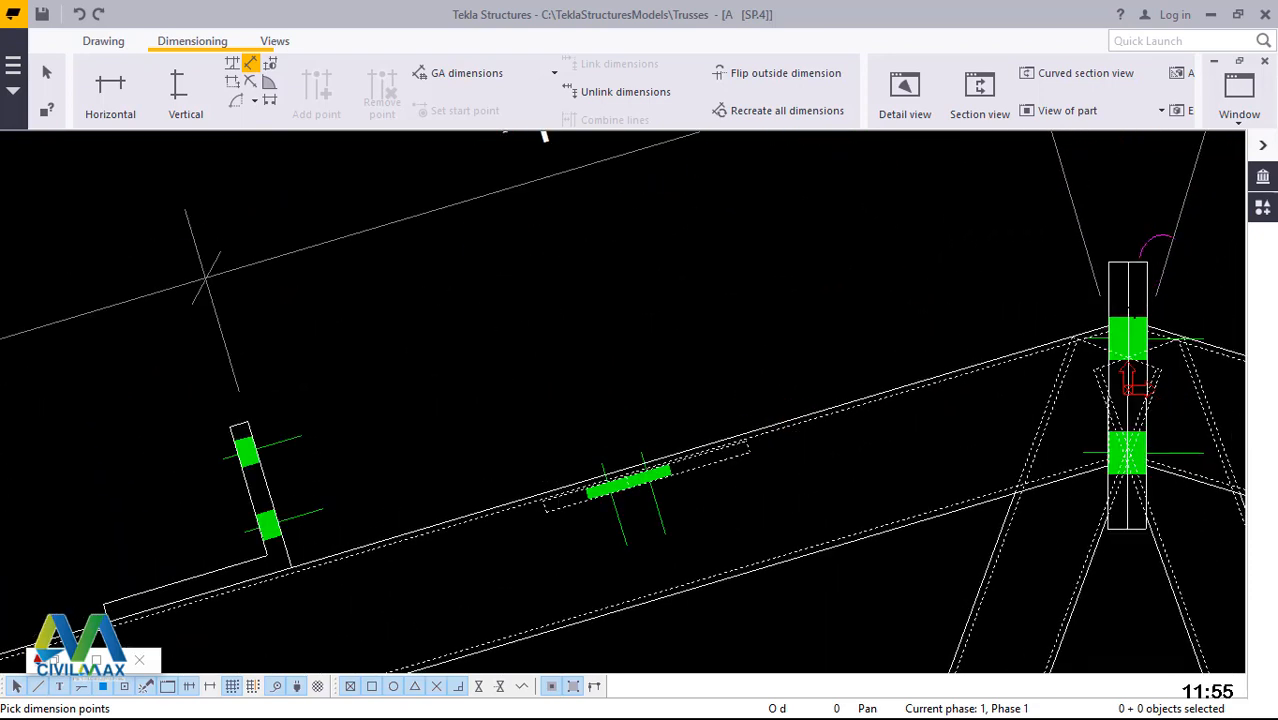
scroll(1120, 330, "up", 3)
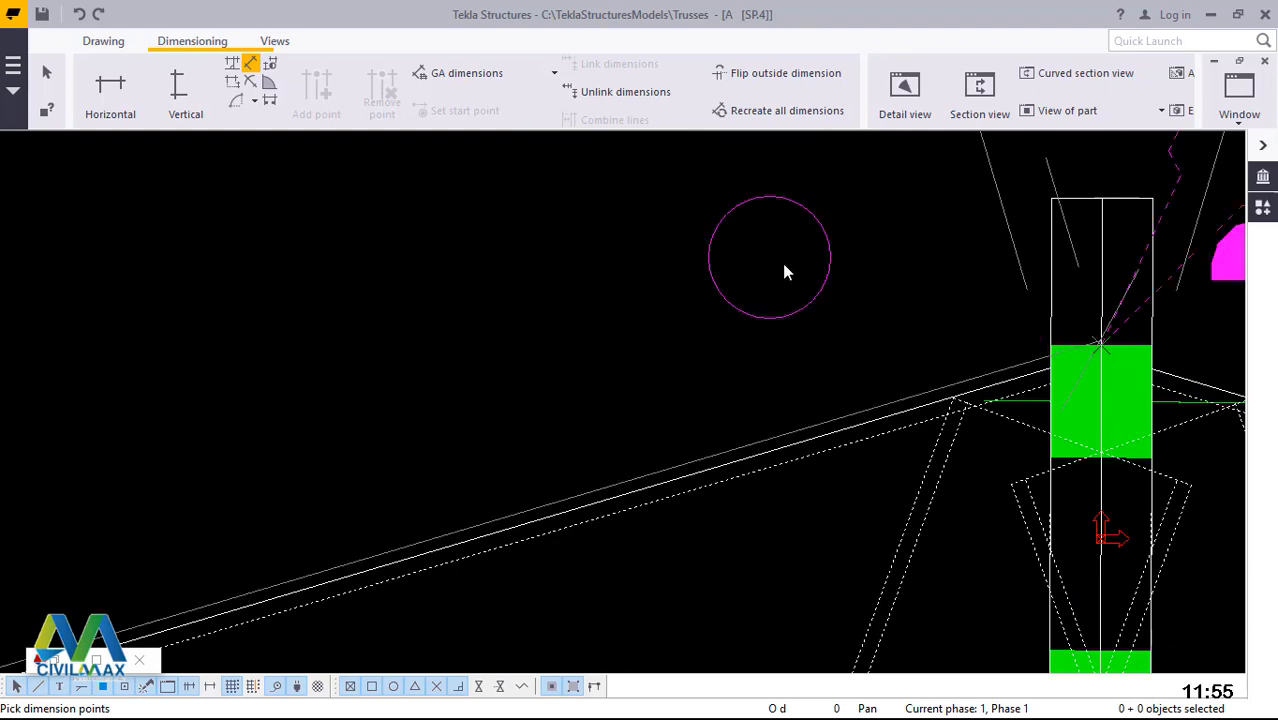
right_click(770, 258)
left_click(823, 271)
- Move the left rafter's overall sloped dimension outward so it lies above the chain of purlin spacing dimensions
scroll(876, 440, "down", 5)
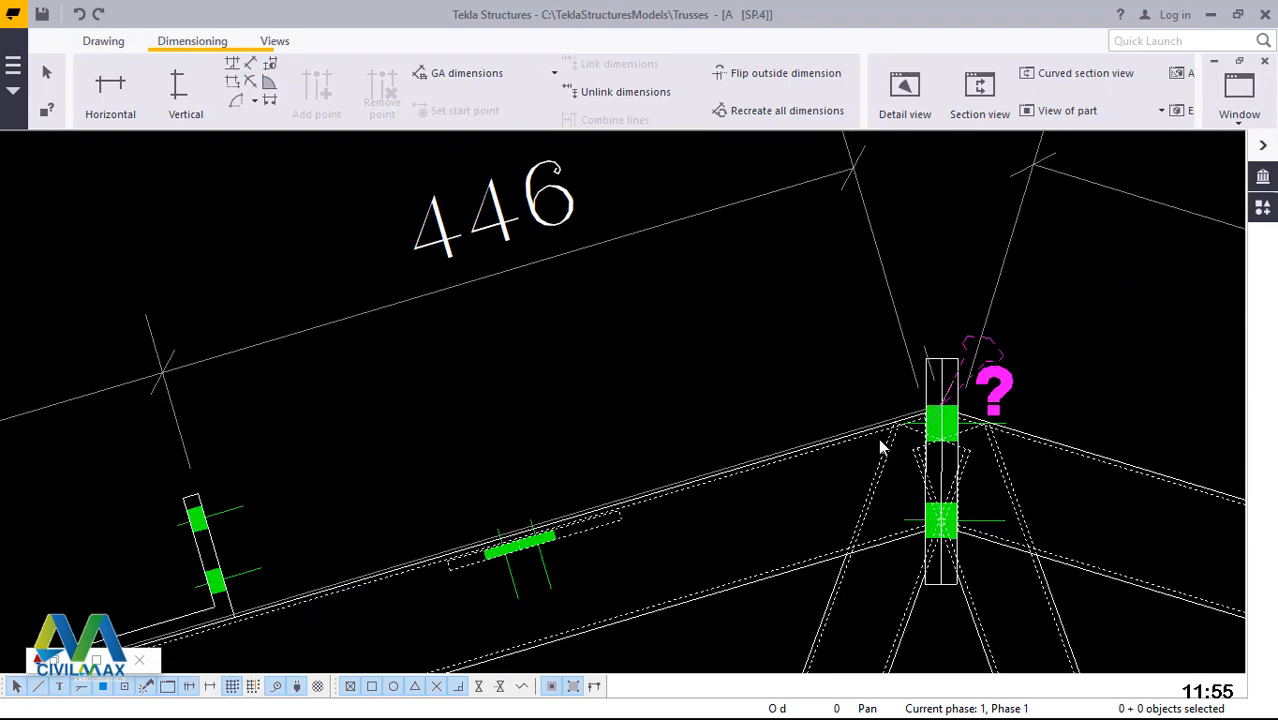
scroll(878, 438, "down", 5)
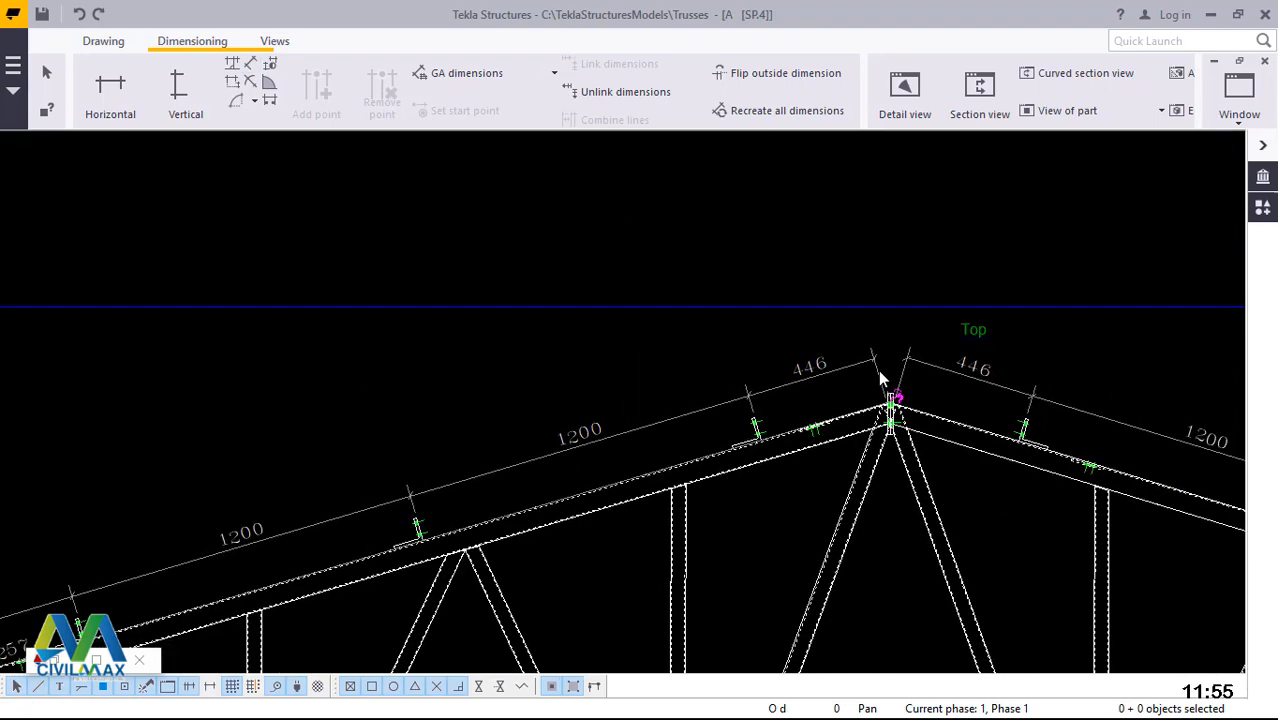
scroll(309, 549, "up", 5)
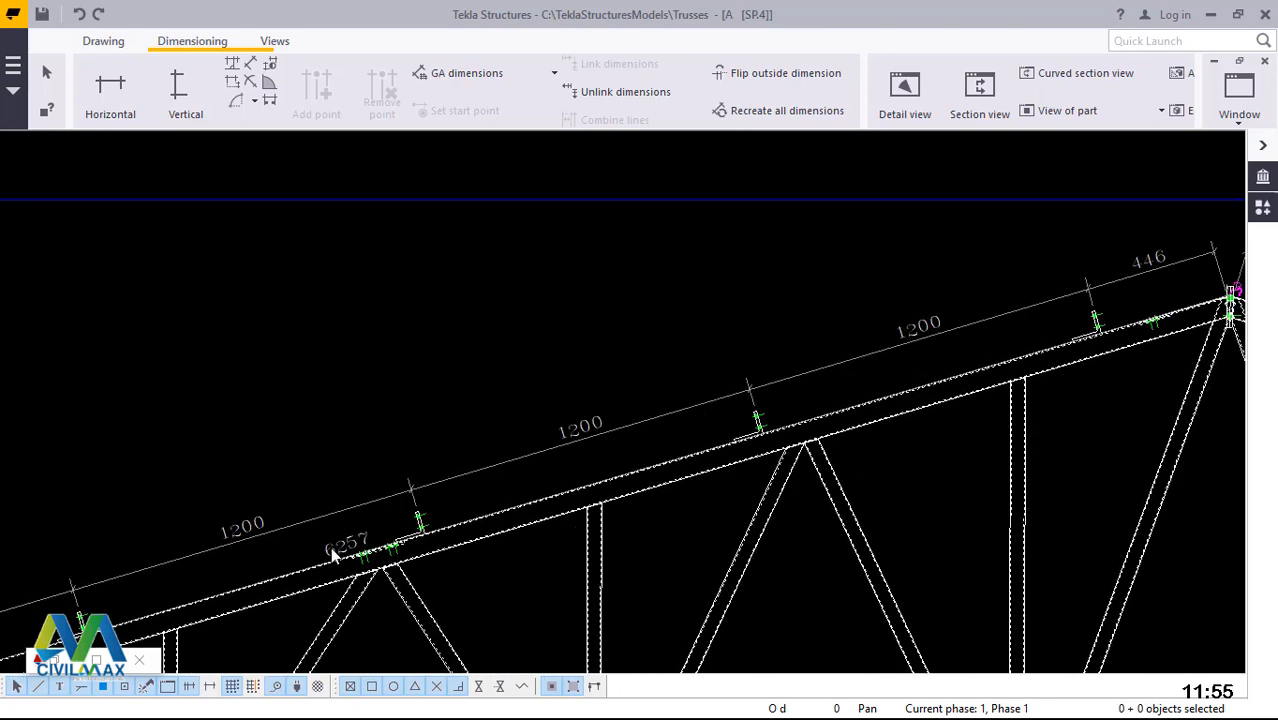
left_click(340, 546)
mouse_move(315, 469)
left_mouse_down()
mouse_move(307, 442)
mouse_move(307, 459)
left_mouse_up()
left_click(357, 374)
scroll(391, 451, "down", 3)
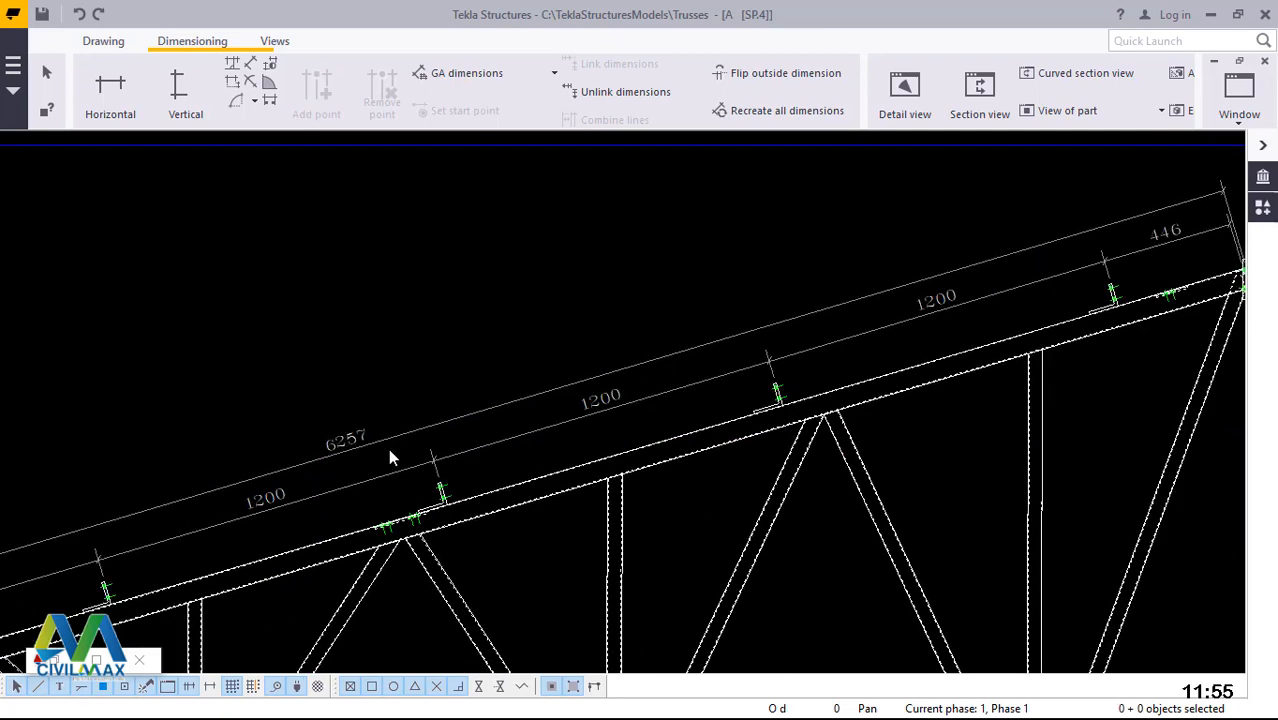
scroll(347, 480, "down", 5)
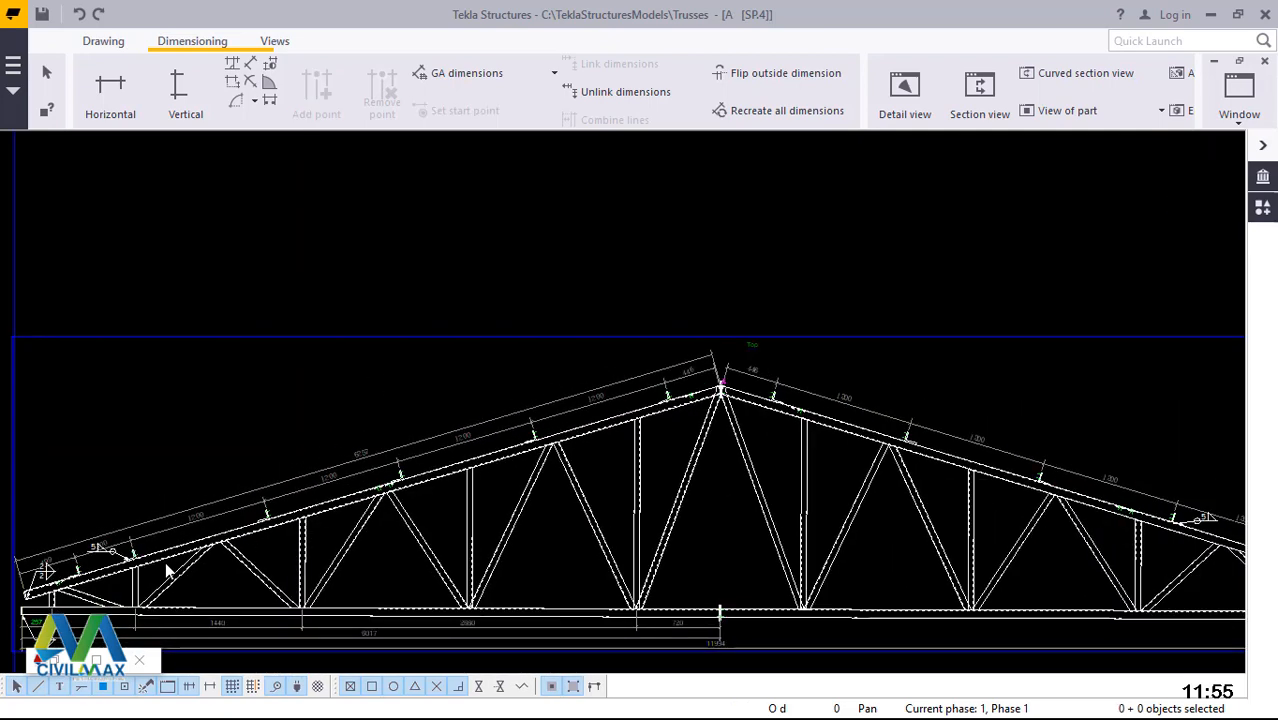
- Set the text colour of the green 257 dimension below the bottom chord's left end to black
scroll(958, 281, "up", 6)
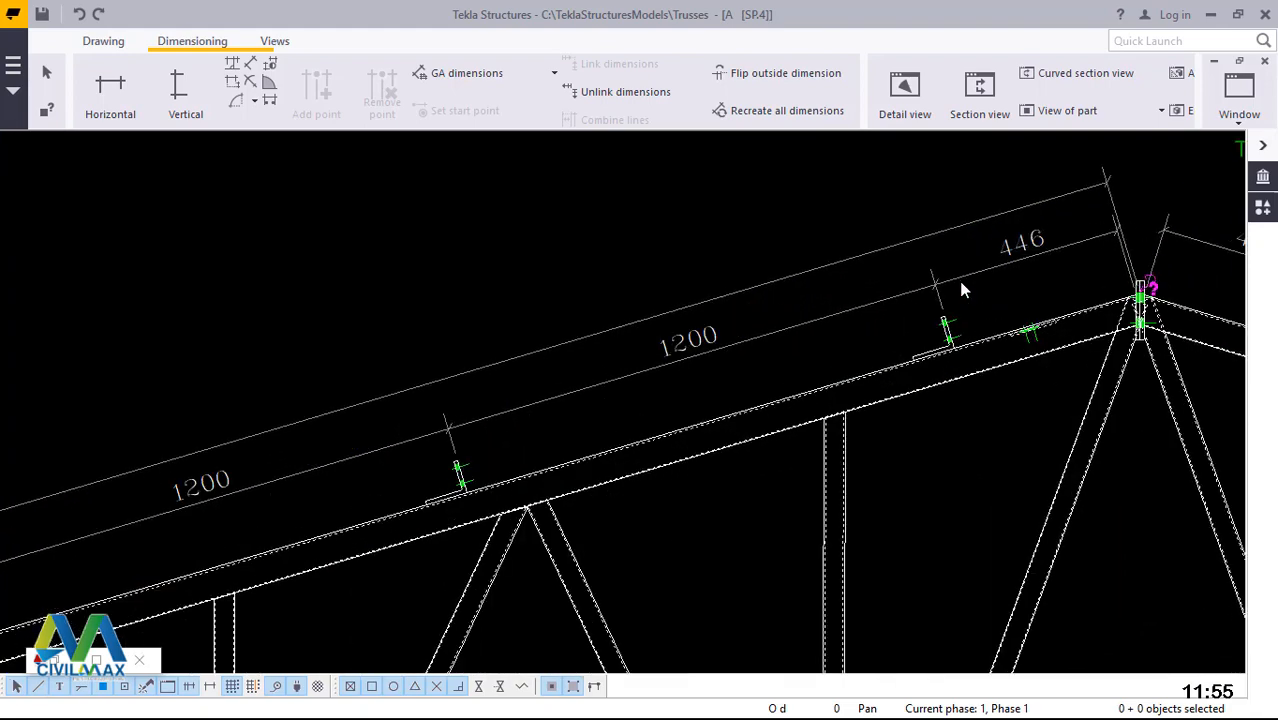
scroll(960, 288, "down", 5)
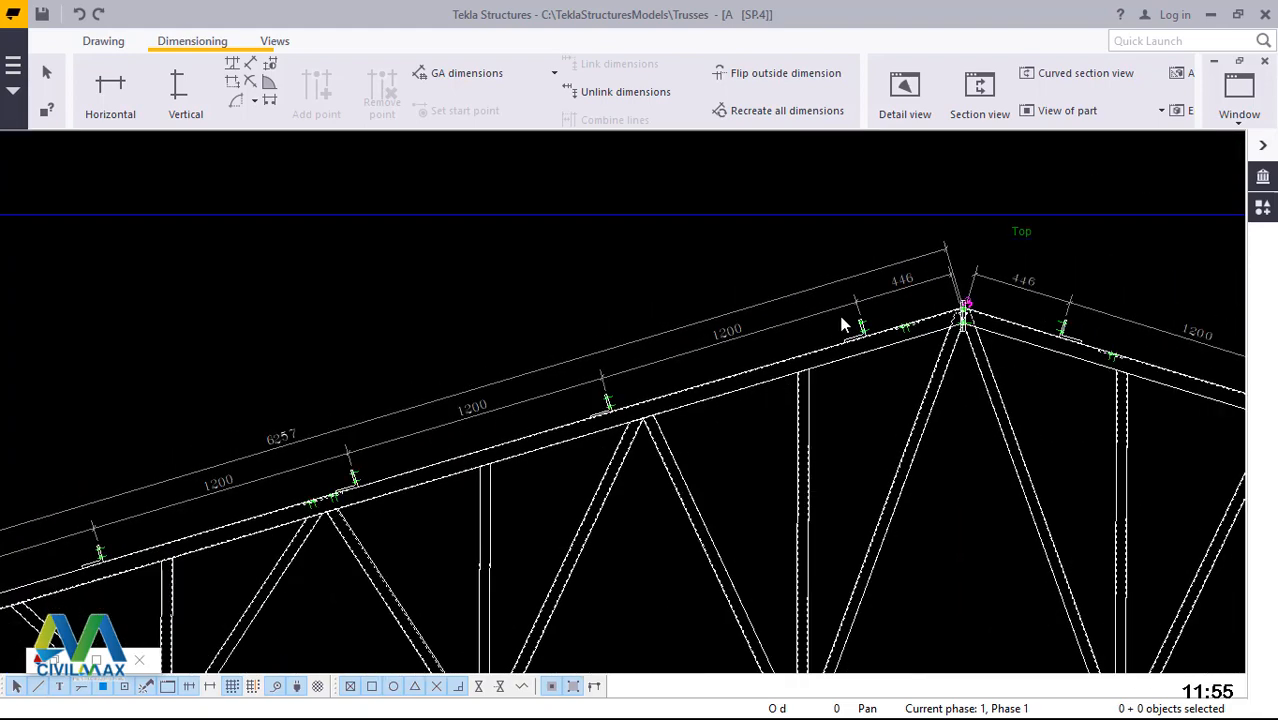
scroll(845, 323, "down", 3)
scroll(300, 533, "up", 4)
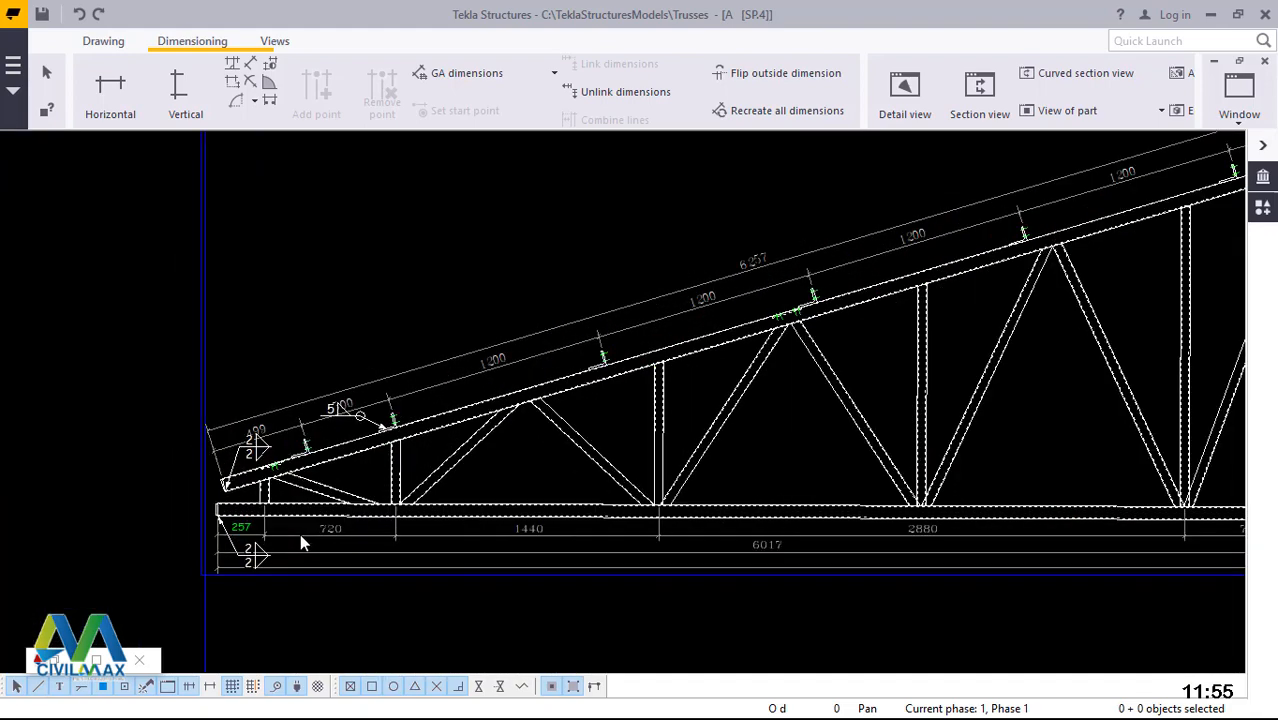
scroll(209, 522, "up", 1)
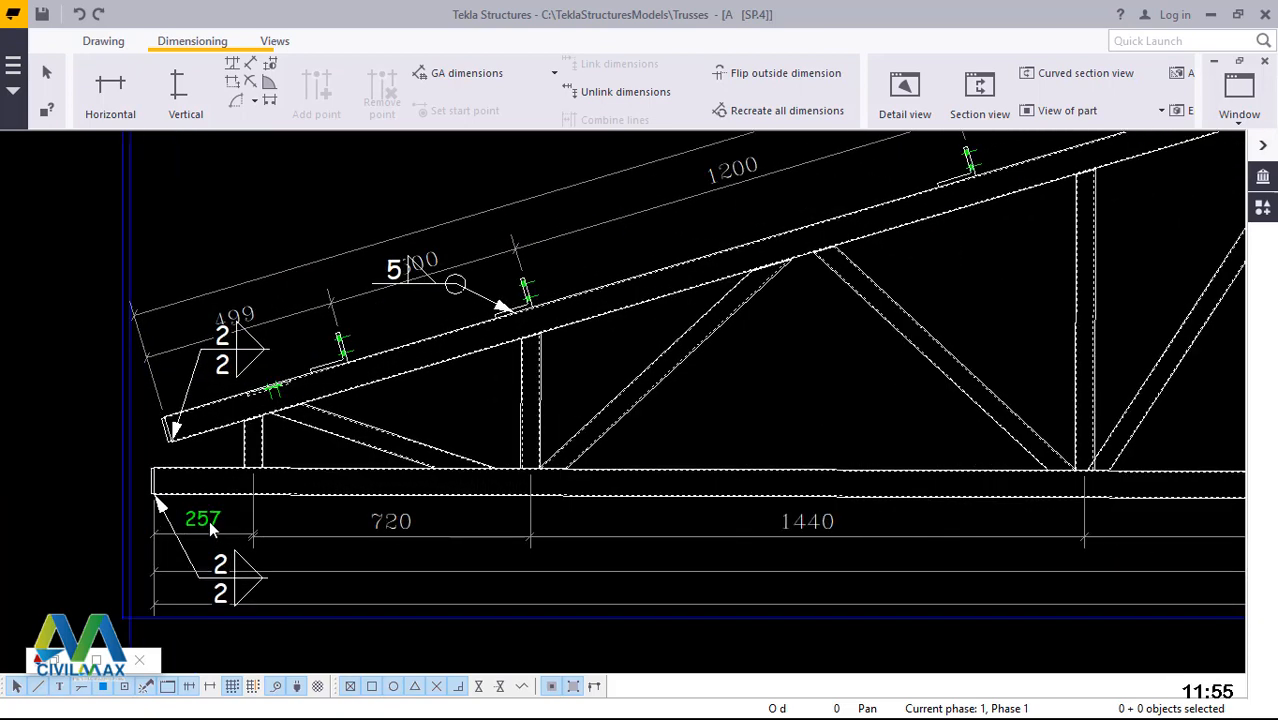
left_click(209, 520)
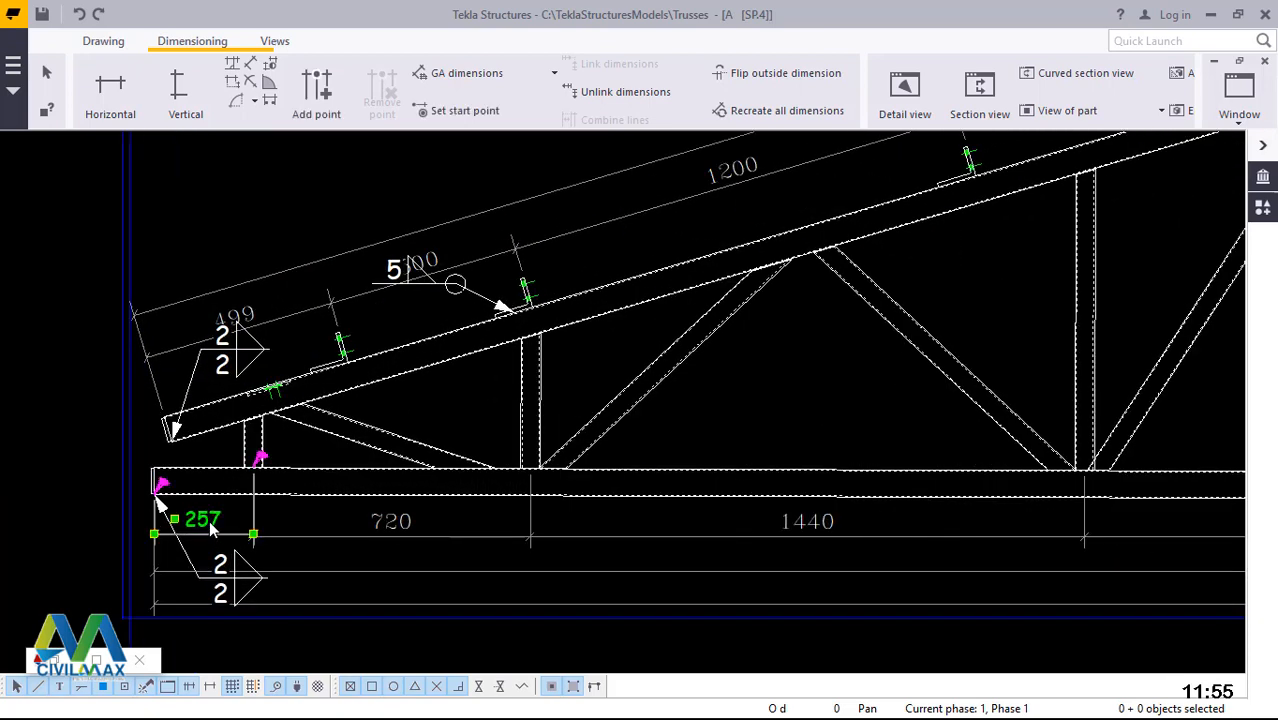
double_click(211, 530)
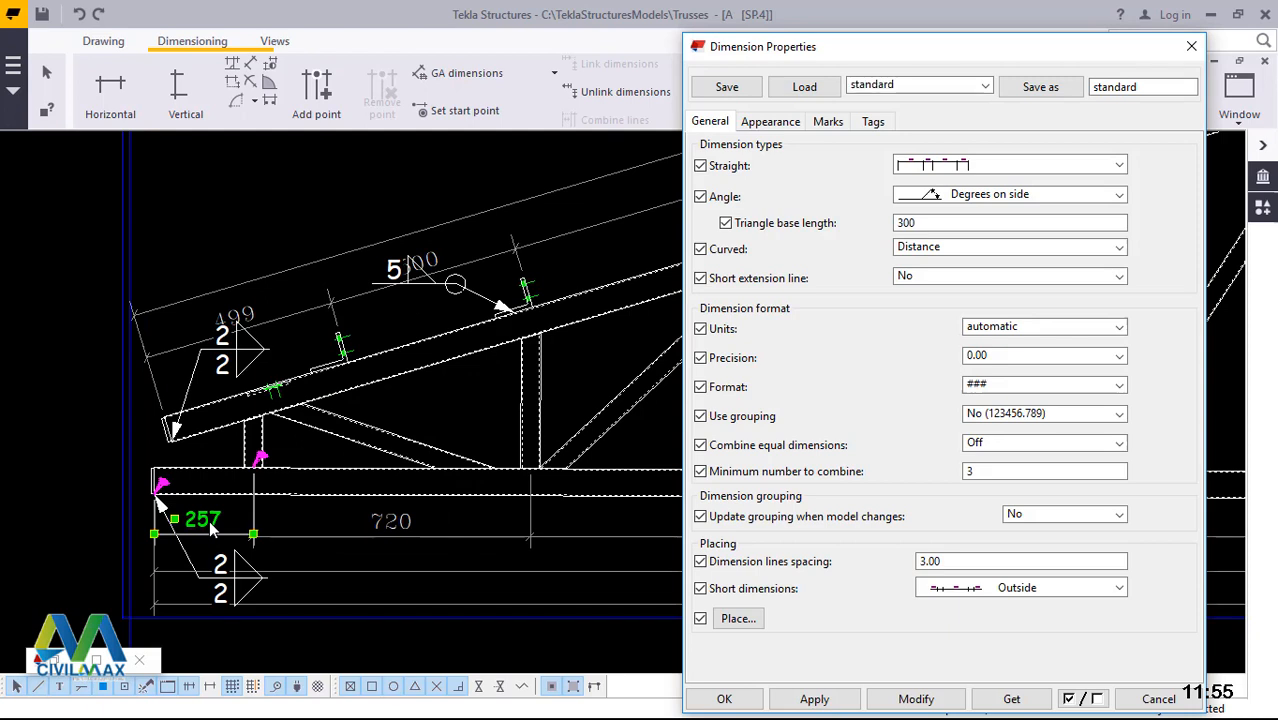
left_click(780, 122)
left_click(858, 163)
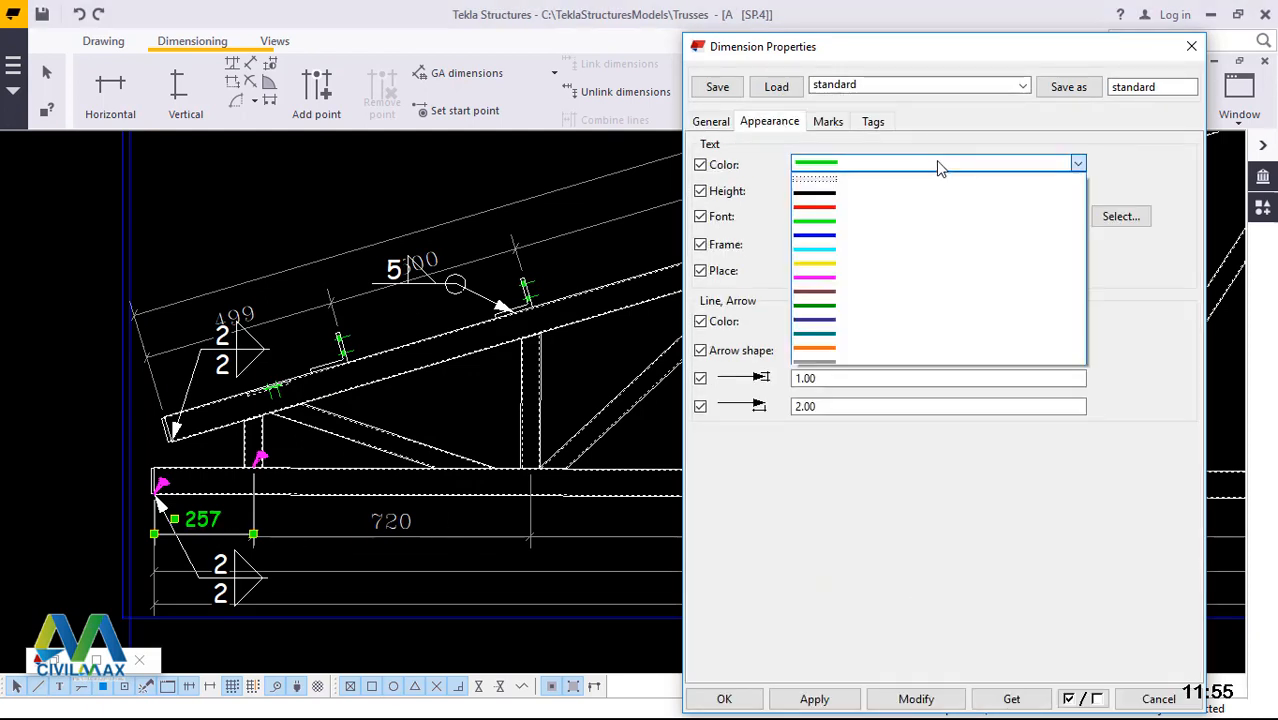
left_click(866, 193)
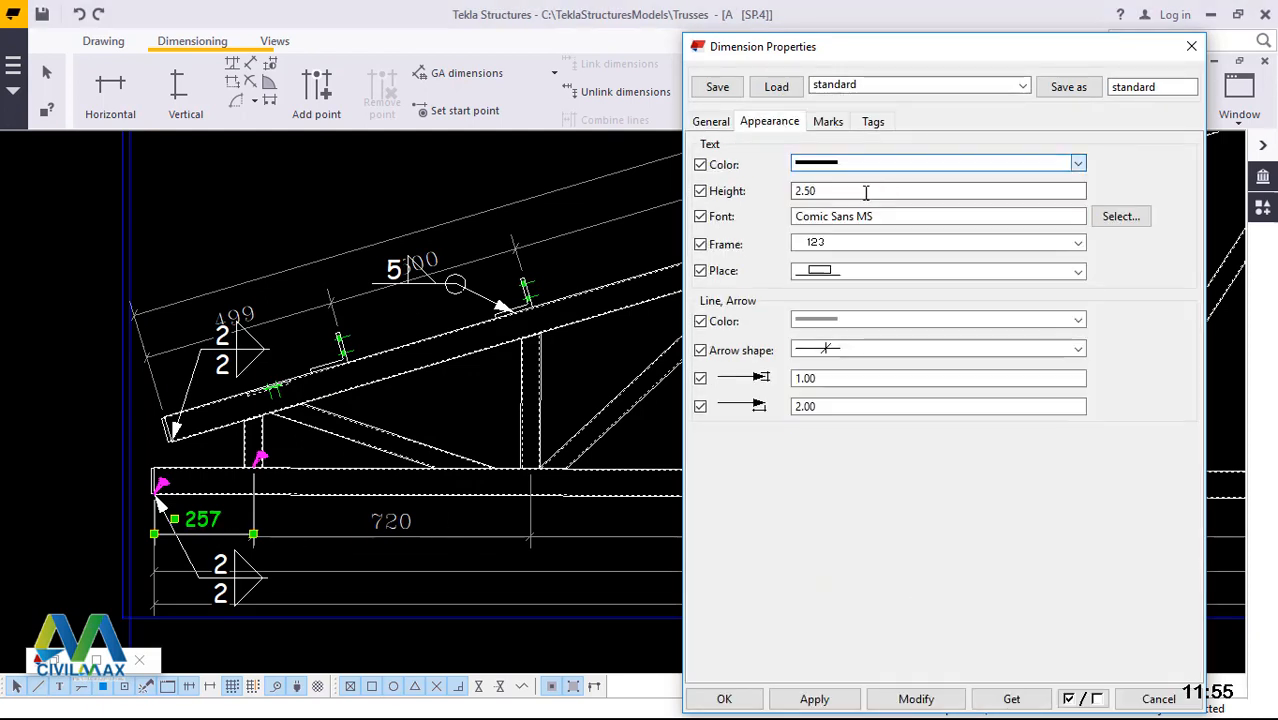
- Change that end dimension's text font to RomanC and apply the modification
left_click(1128, 217)
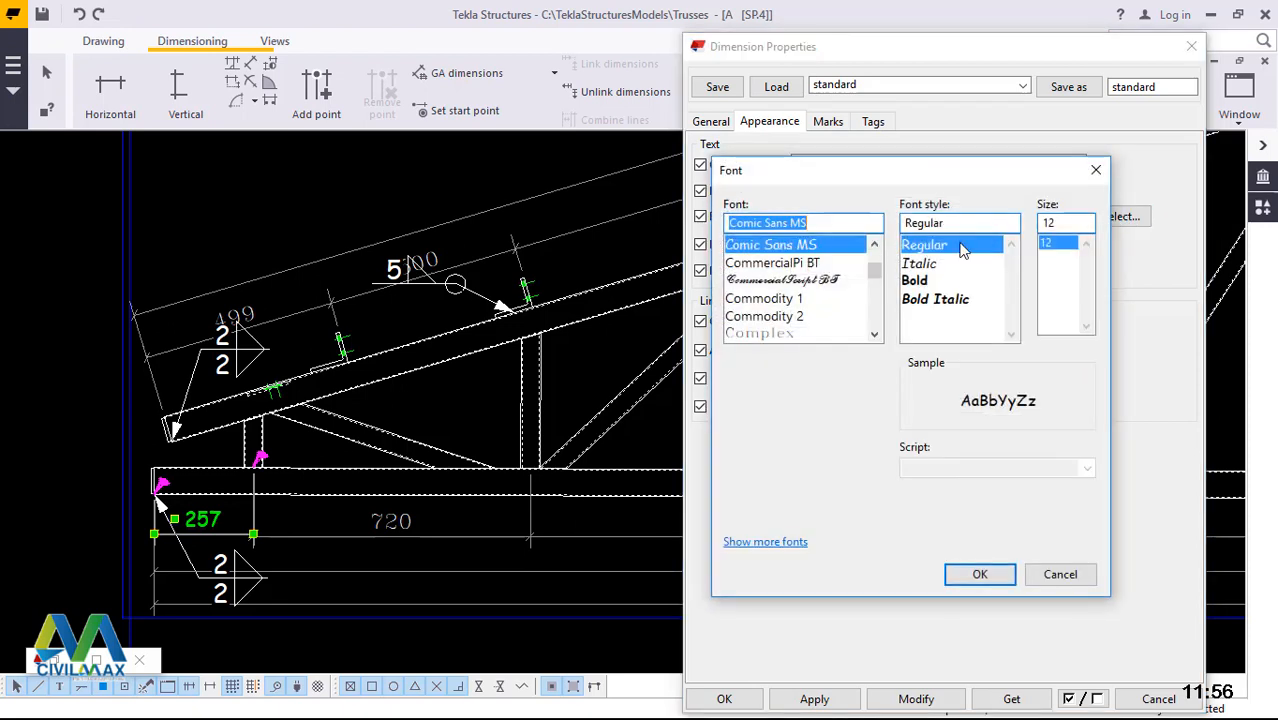
type("ro")
left_click(786, 262)
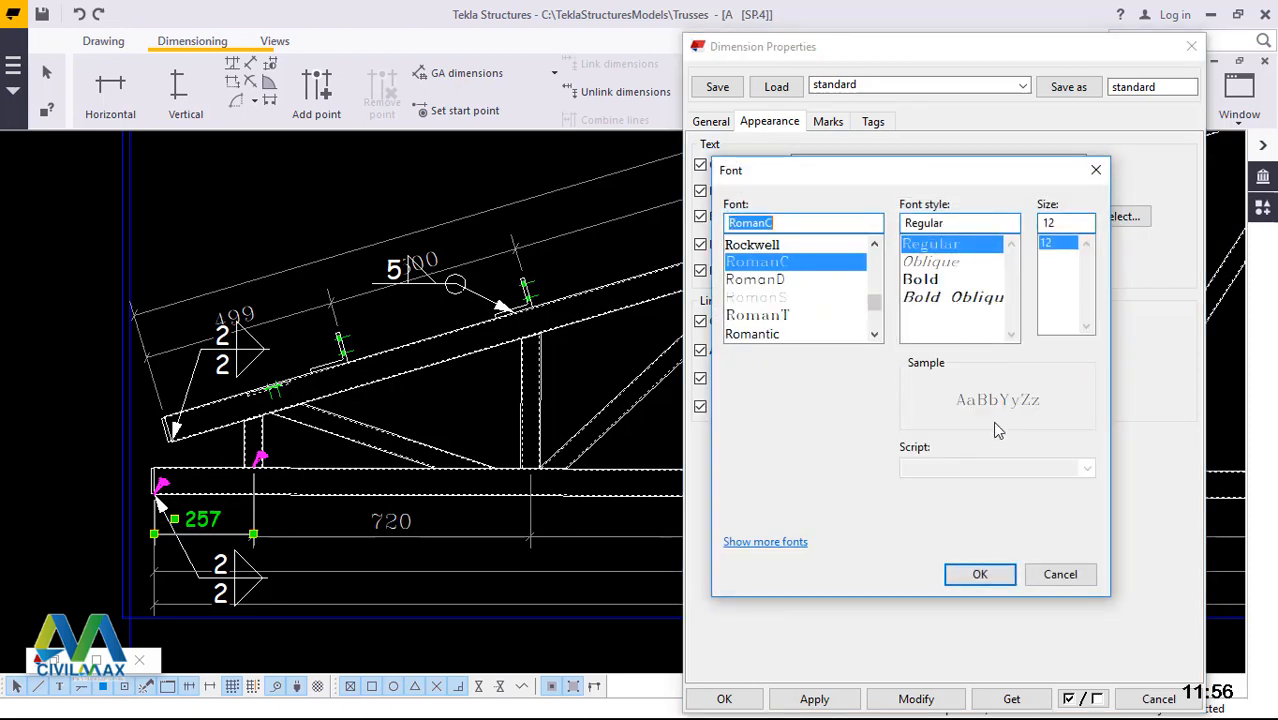
left_click(995, 577)
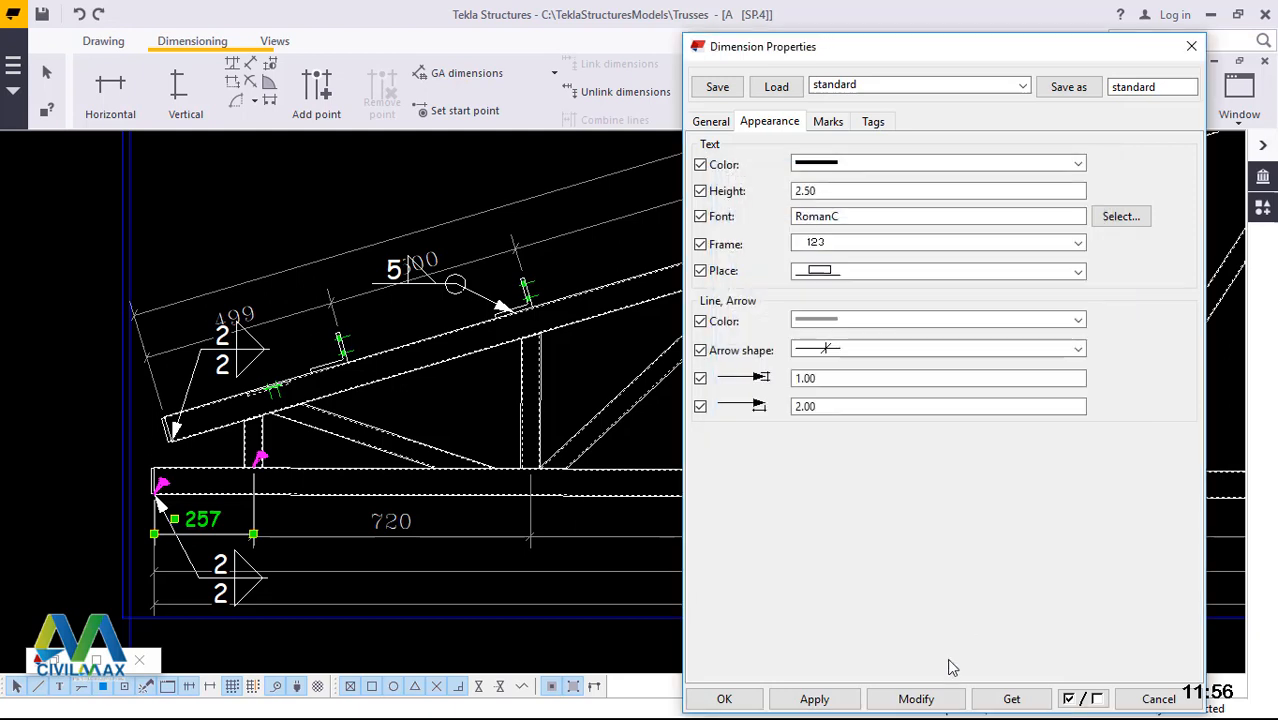
left_click(915, 697)
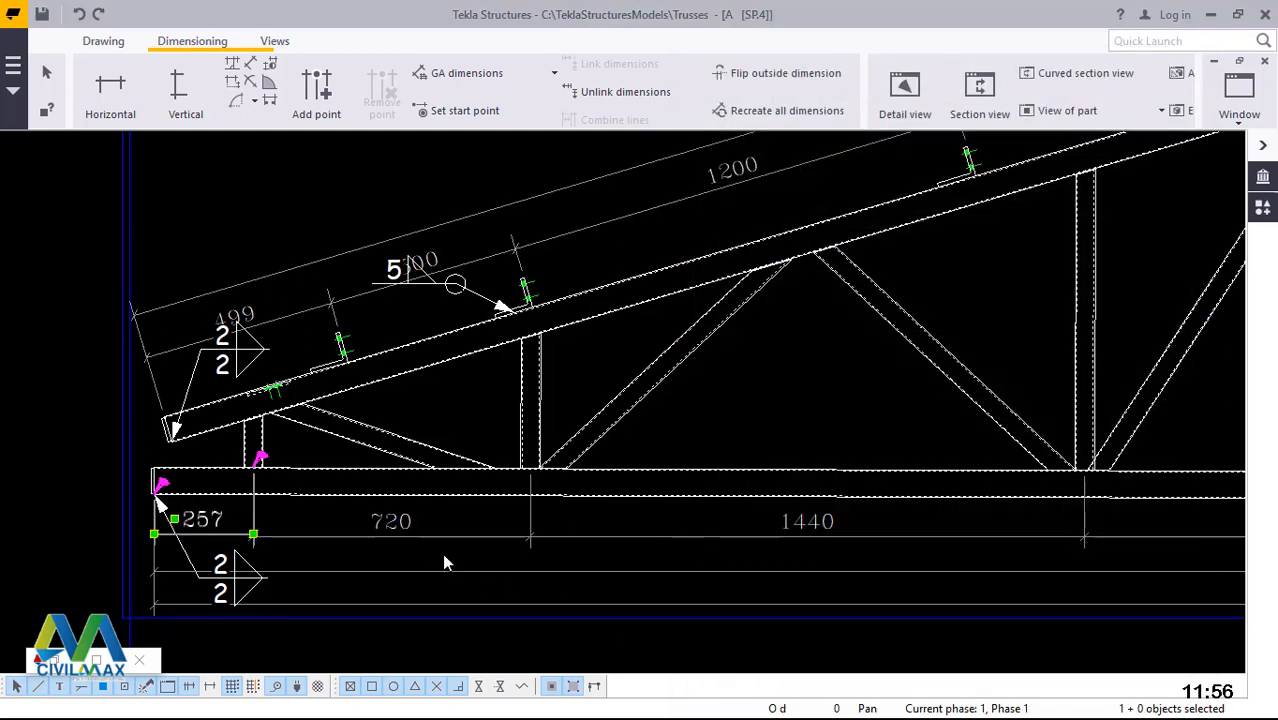
left_click(442, 553)
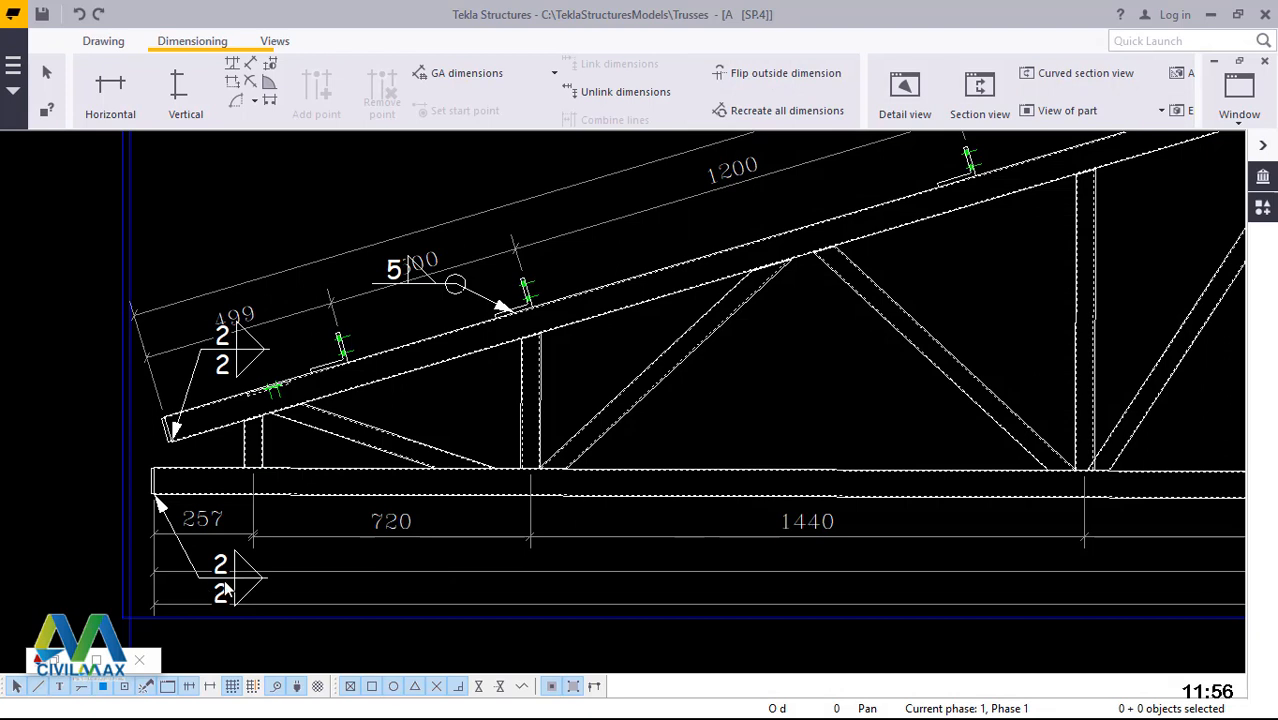
- Move the weld mark at the bottom chord's left end down, clear of the horizontal dimension lines
left_click(238, 587)
left_click_drag(243, 587, 238, 467)
mouse_move(343, 452)
left_mouse_down()
mouse_move(373, 448)
mouse_move(337, 600)
mouse_move(258, 608)
mouse_move(249, 651)
left_mouse_up()
scroll(342, 448, "down", 2)
scroll(310, 574, "down", 2)
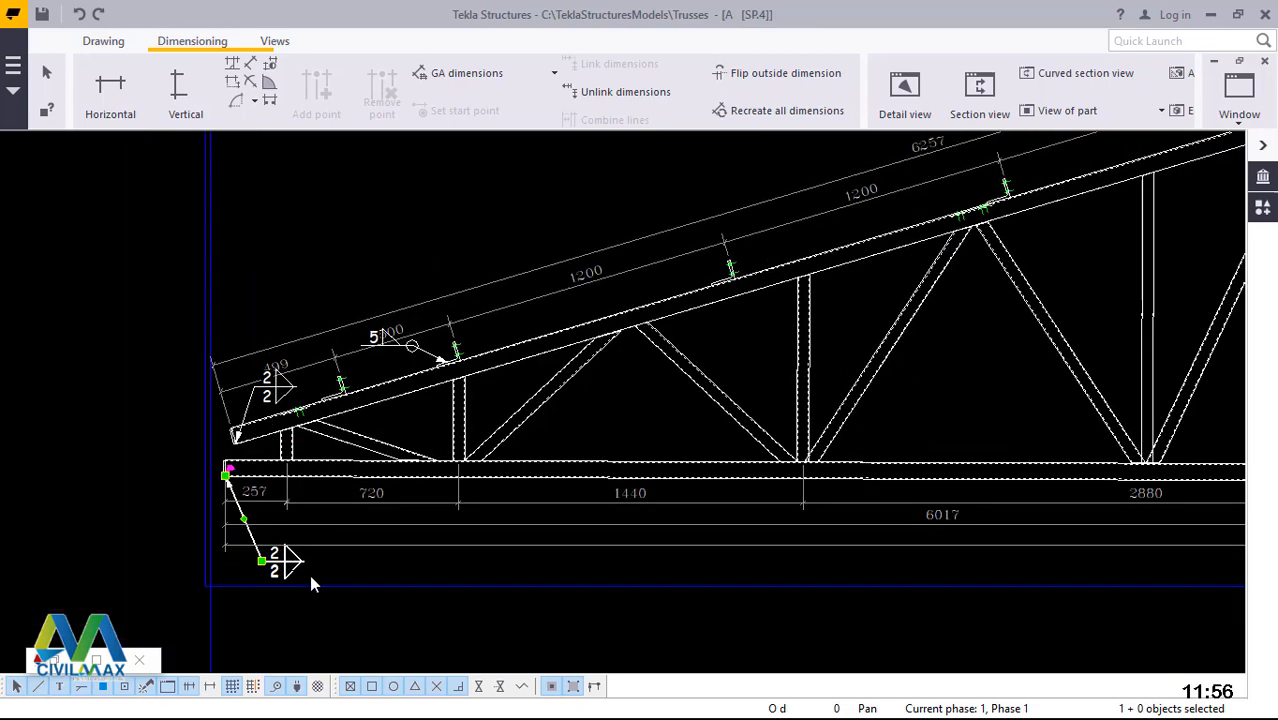
- Add the two weld marks on the left rafter, two on the right rafter and the bottom chord's right-end mark to the selection, and open their properties
scroll(290, 576, "up", 3)
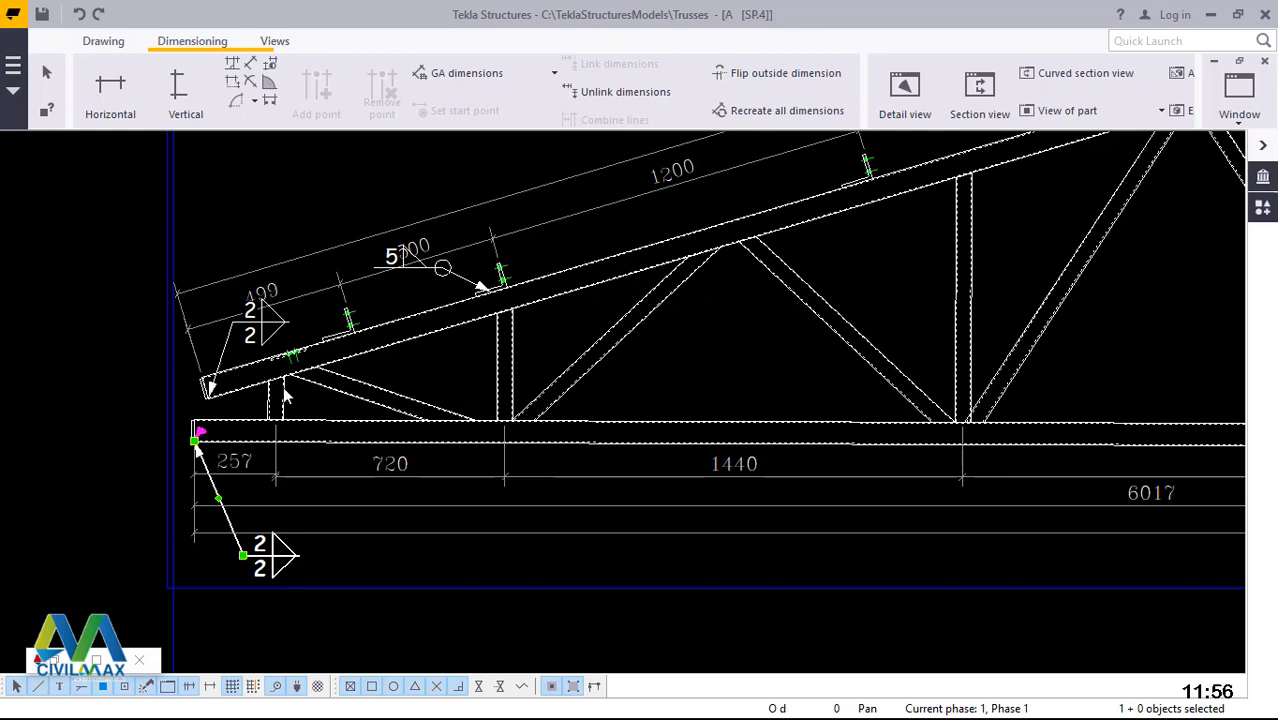
left_click(272, 334, "ctrl")
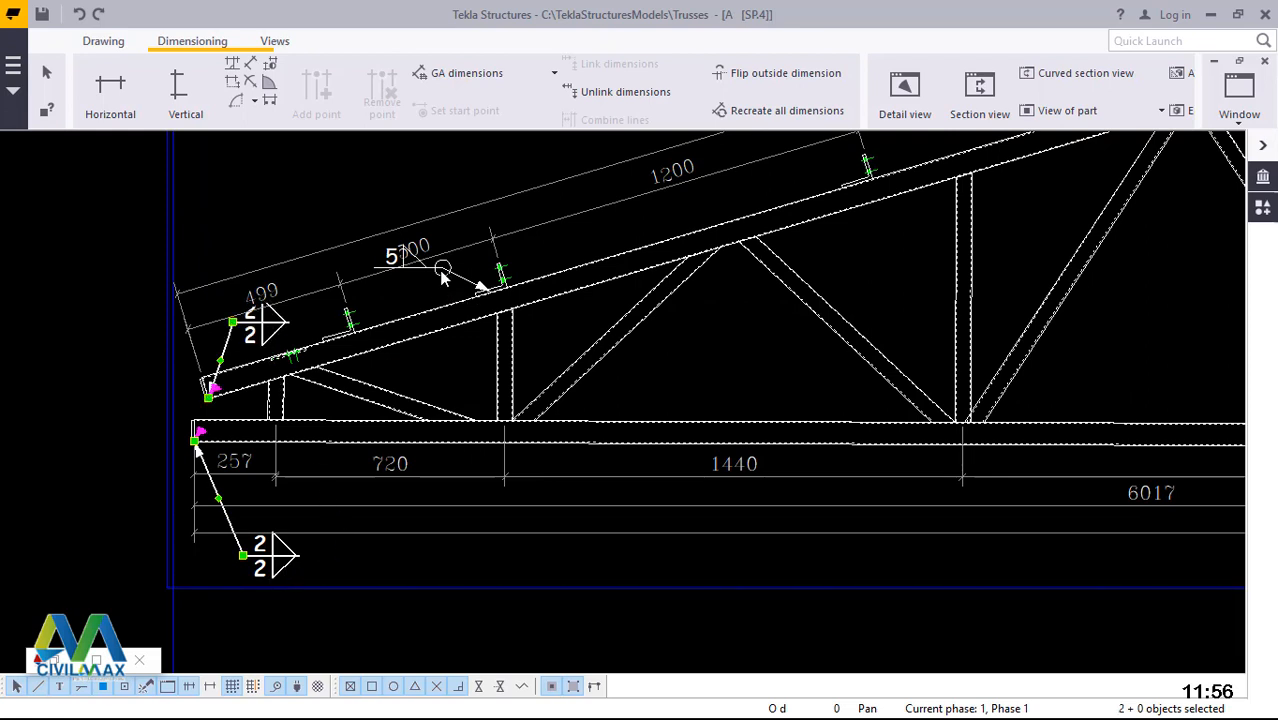
left_click(442, 272, "ctrl")
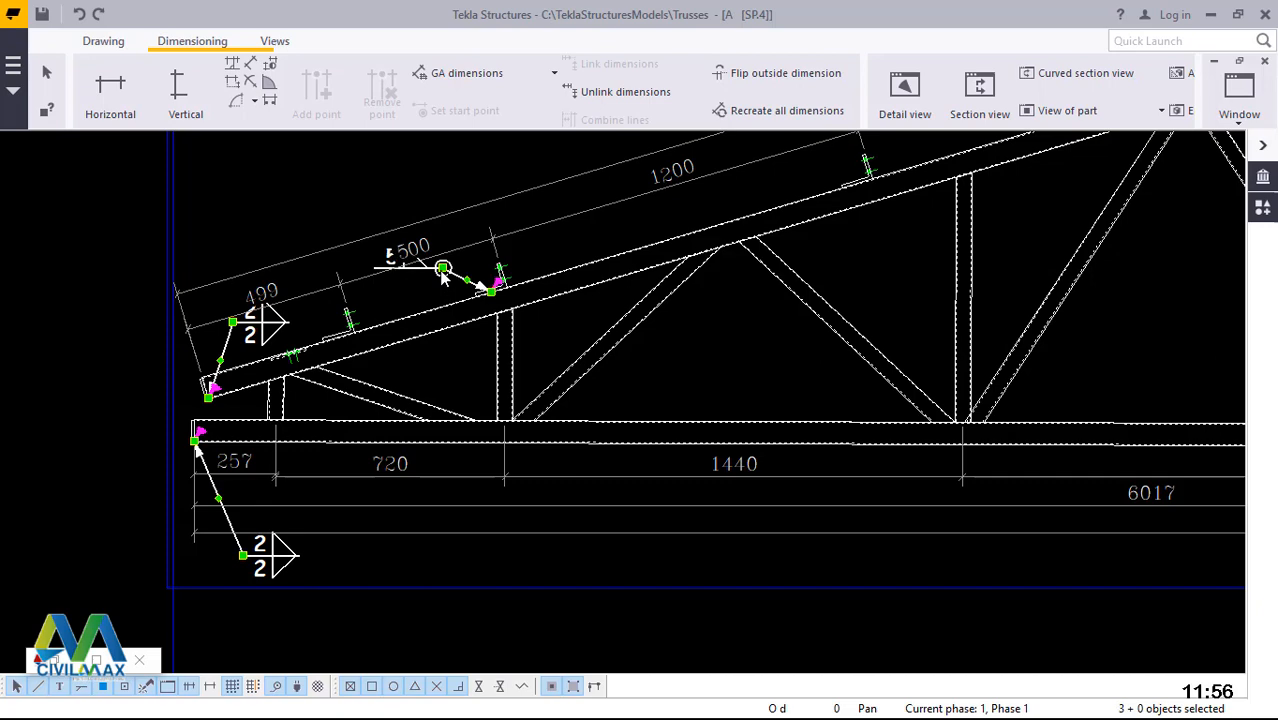
scroll(222, 516, "down", 6)
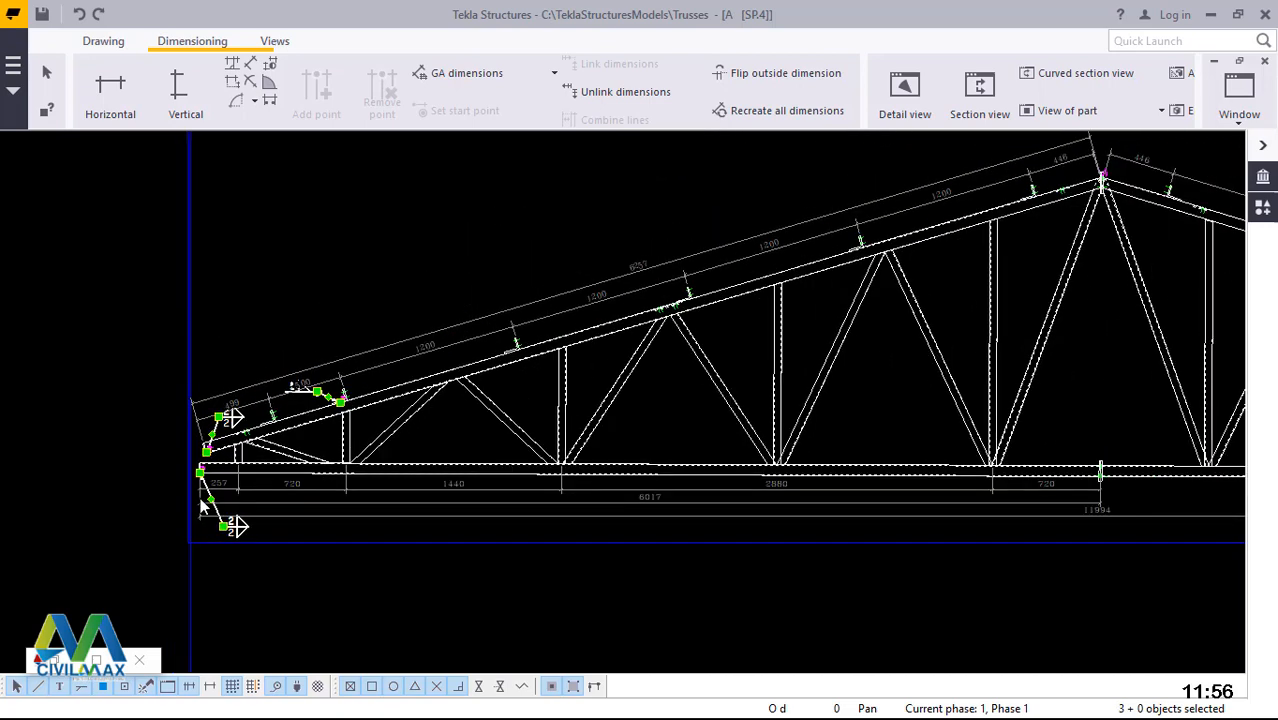
scroll(285, 487, "down", 1)
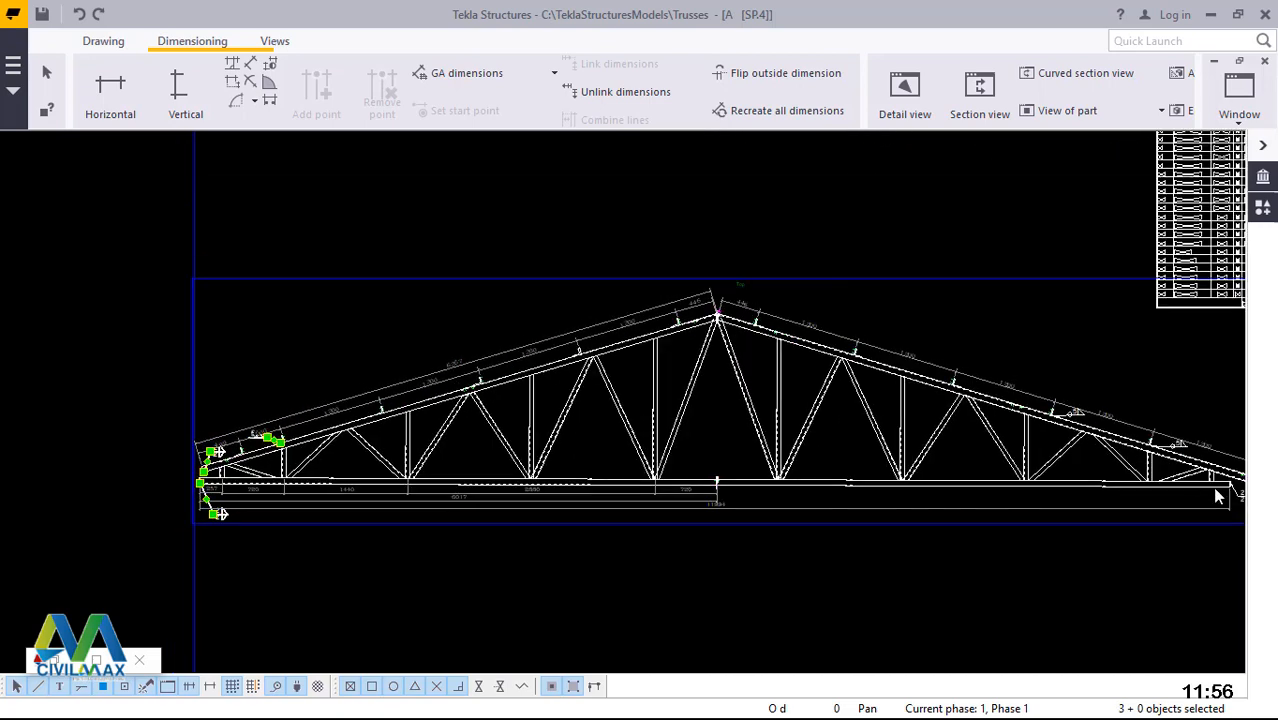
scroll(1221, 498, "down", 1)
scroll(1020, 500, "up", 3)
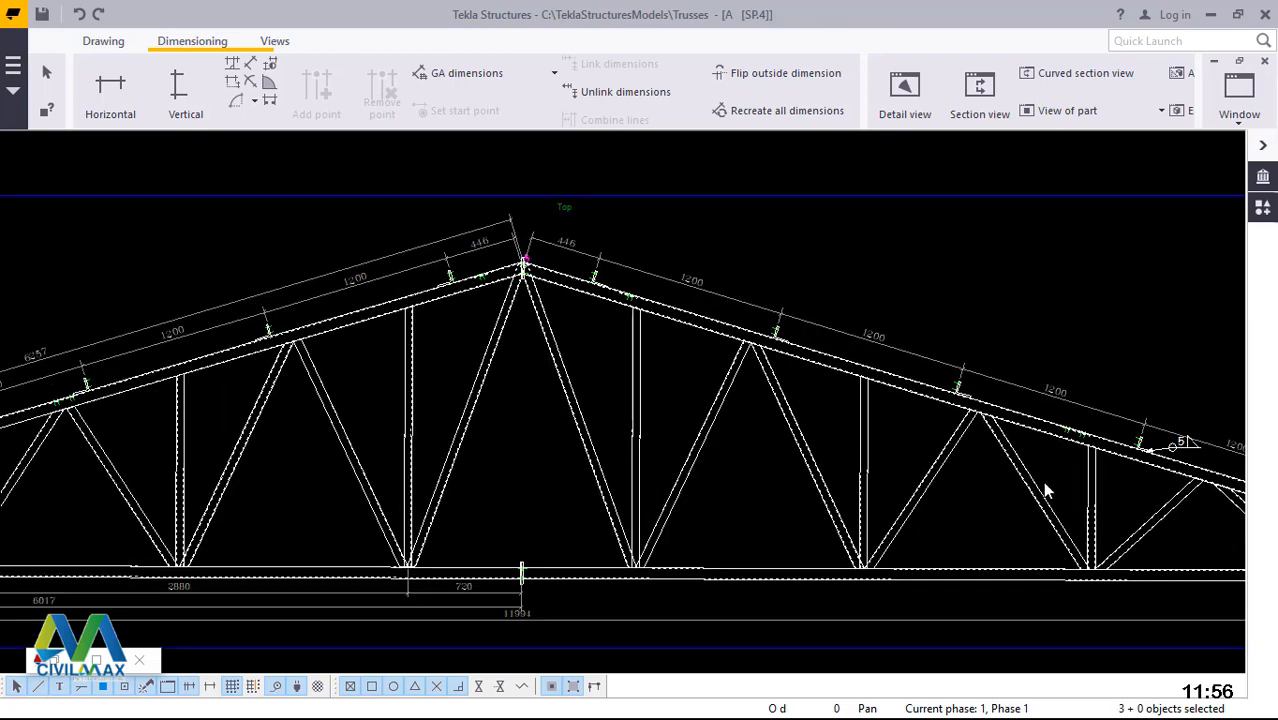
scroll(337, 448, "up", 1)
scroll(337, 448, "down", 1)
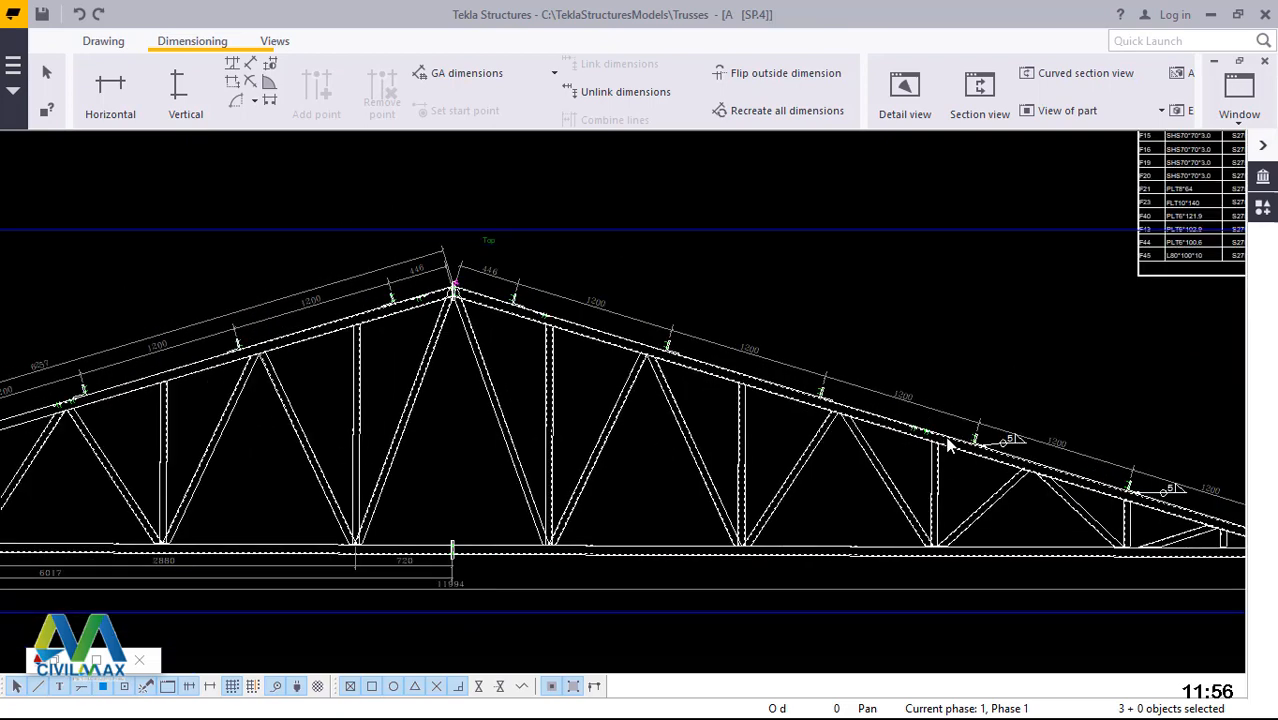
scroll(988, 446, "down", 1)
scroll(880, 485, "up", 4)
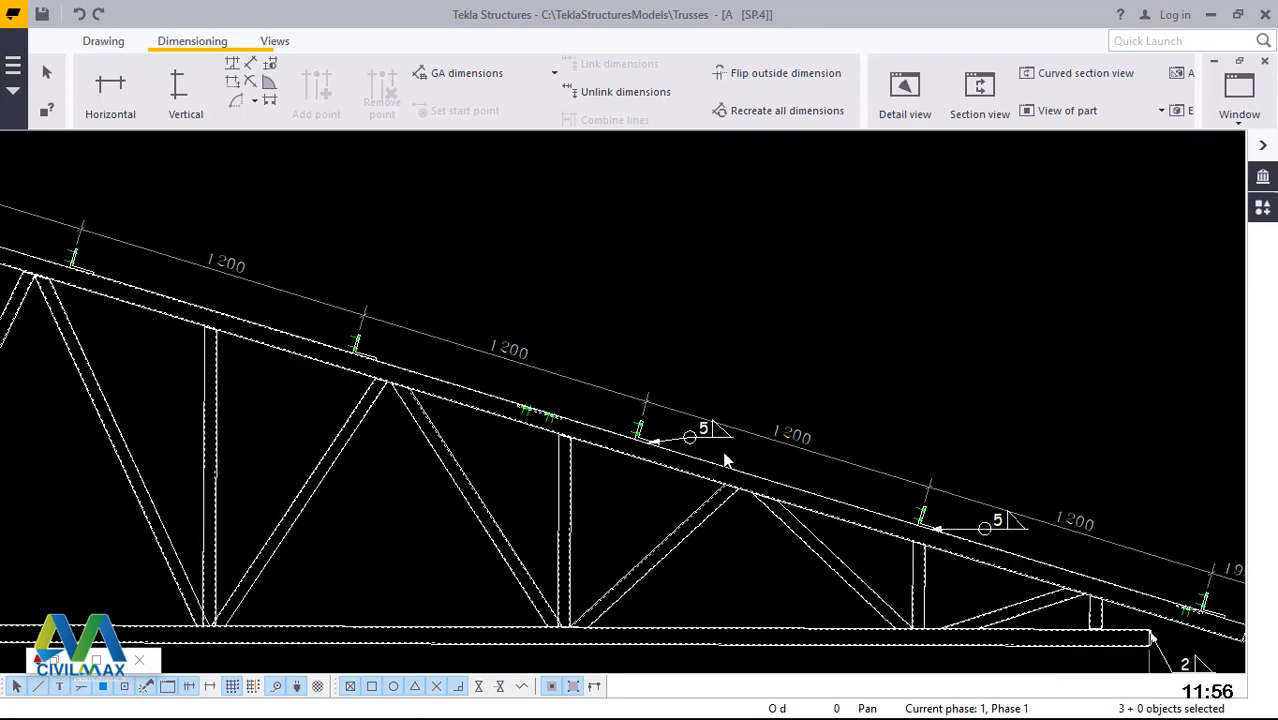
left_click(1007, 529, "ctrl")
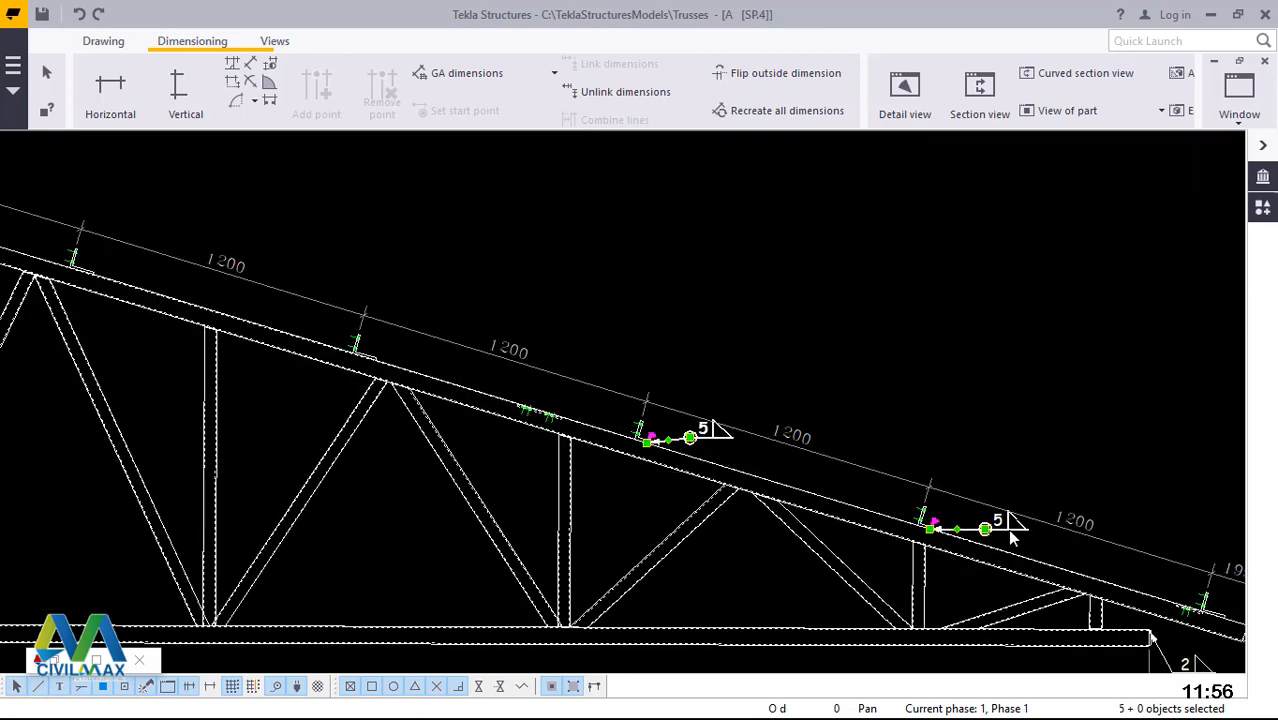
double_click(1197, 660, "ctrl")
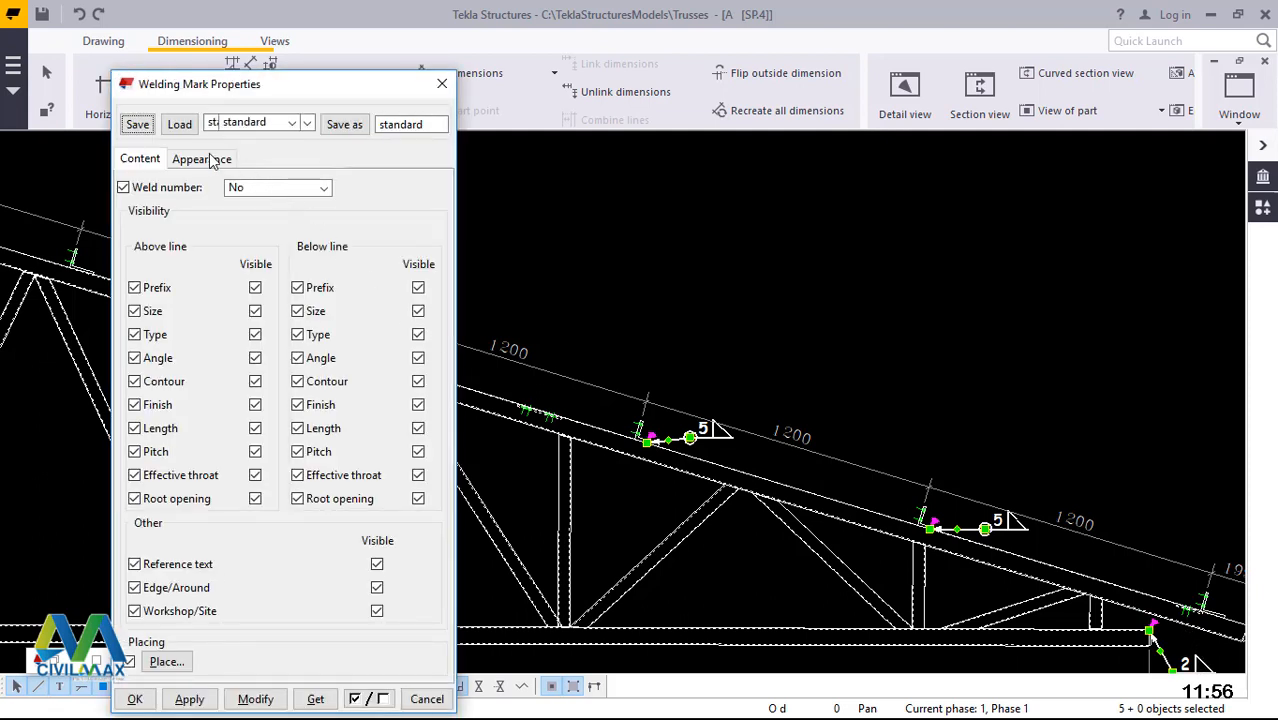
- Change the selected welding marks' text font to RomanC and apply the modification
left_click(201, 159)
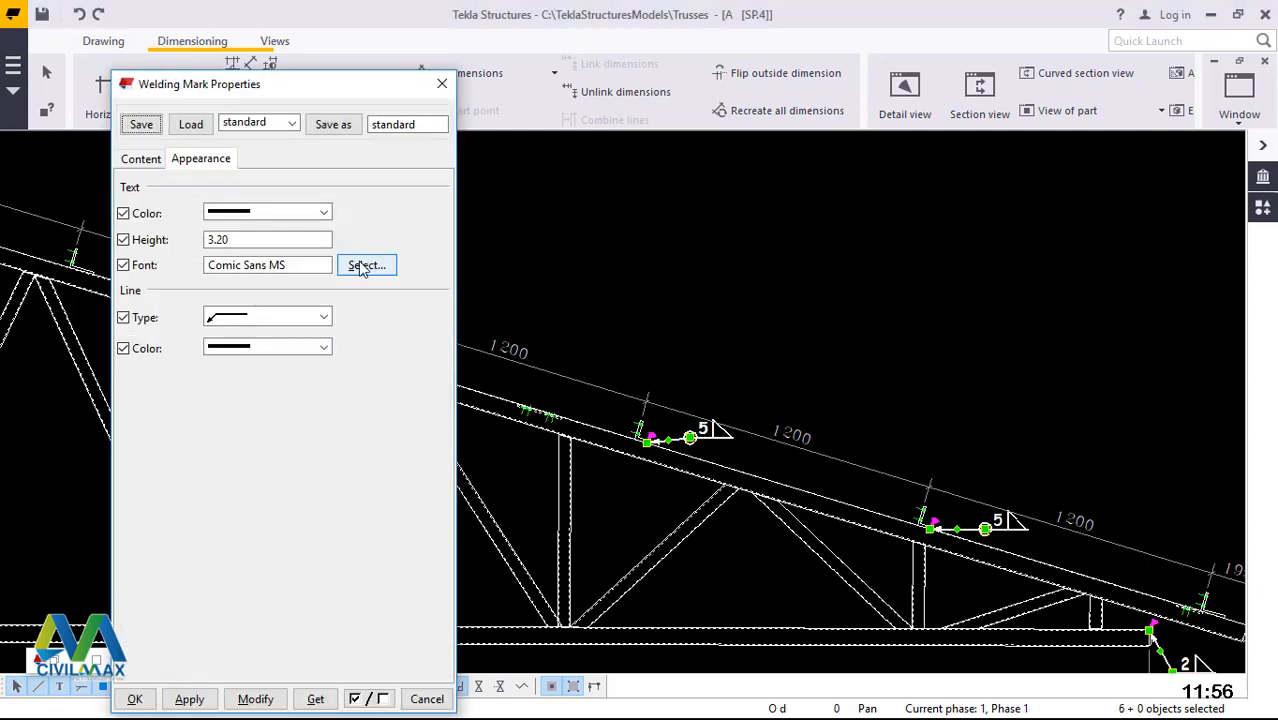
left_click(366, 266)
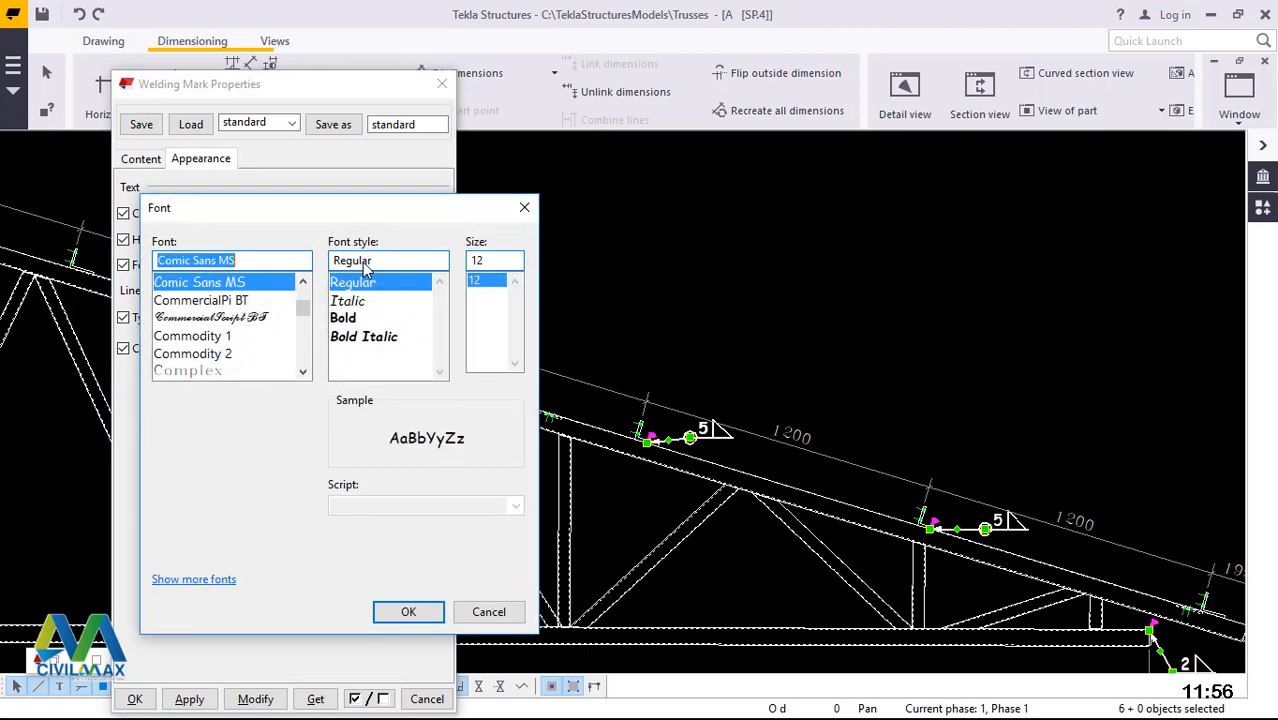
type("ro")
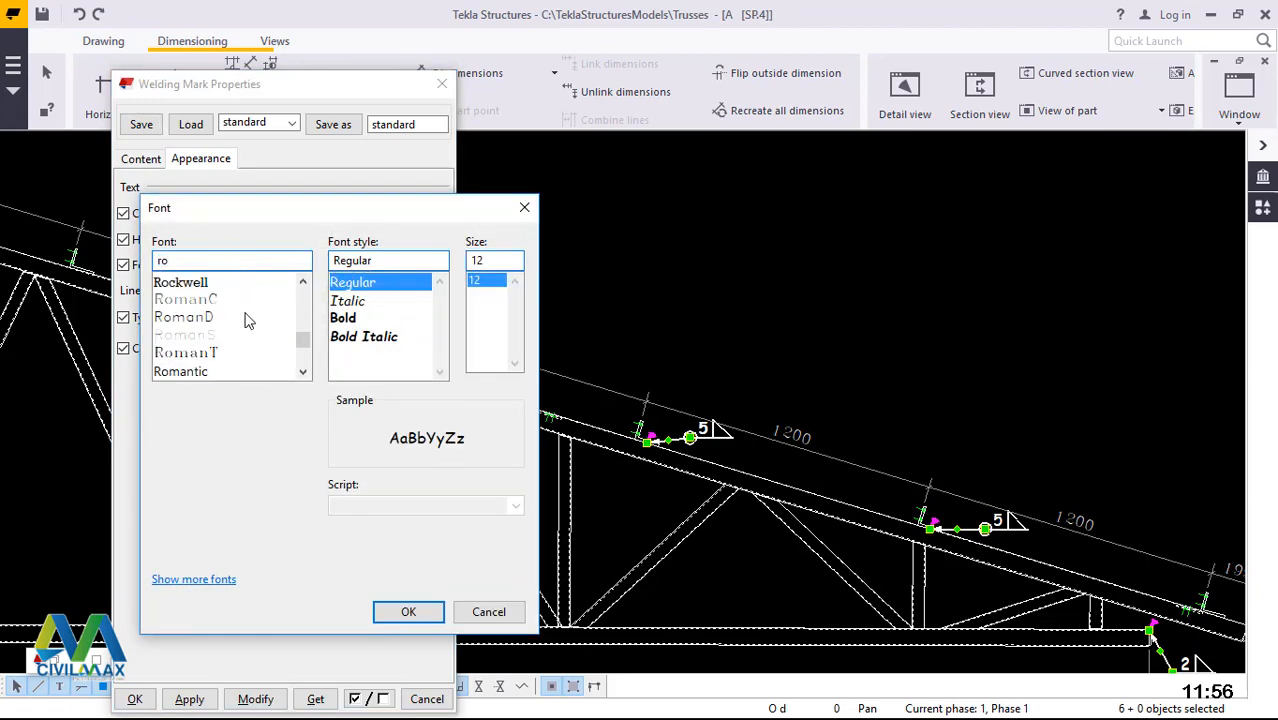
left_click(198, 302)
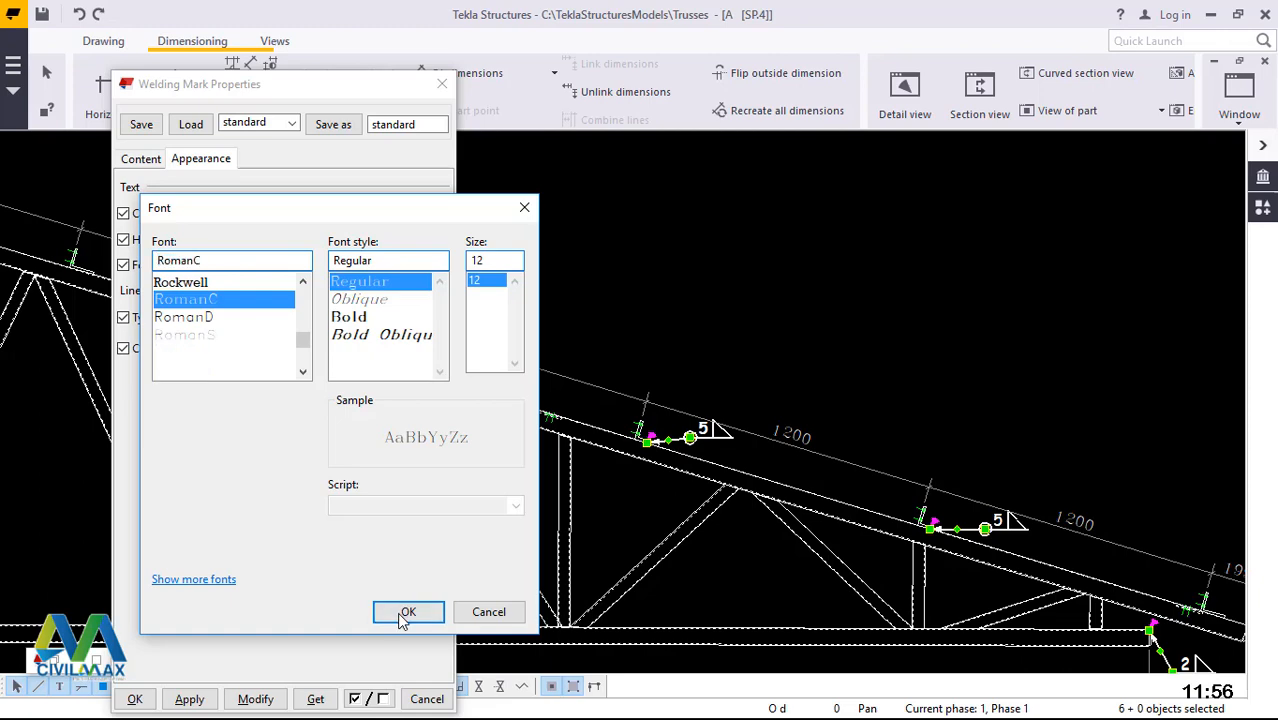
left_click(406, 613)
left_click(256, 699)
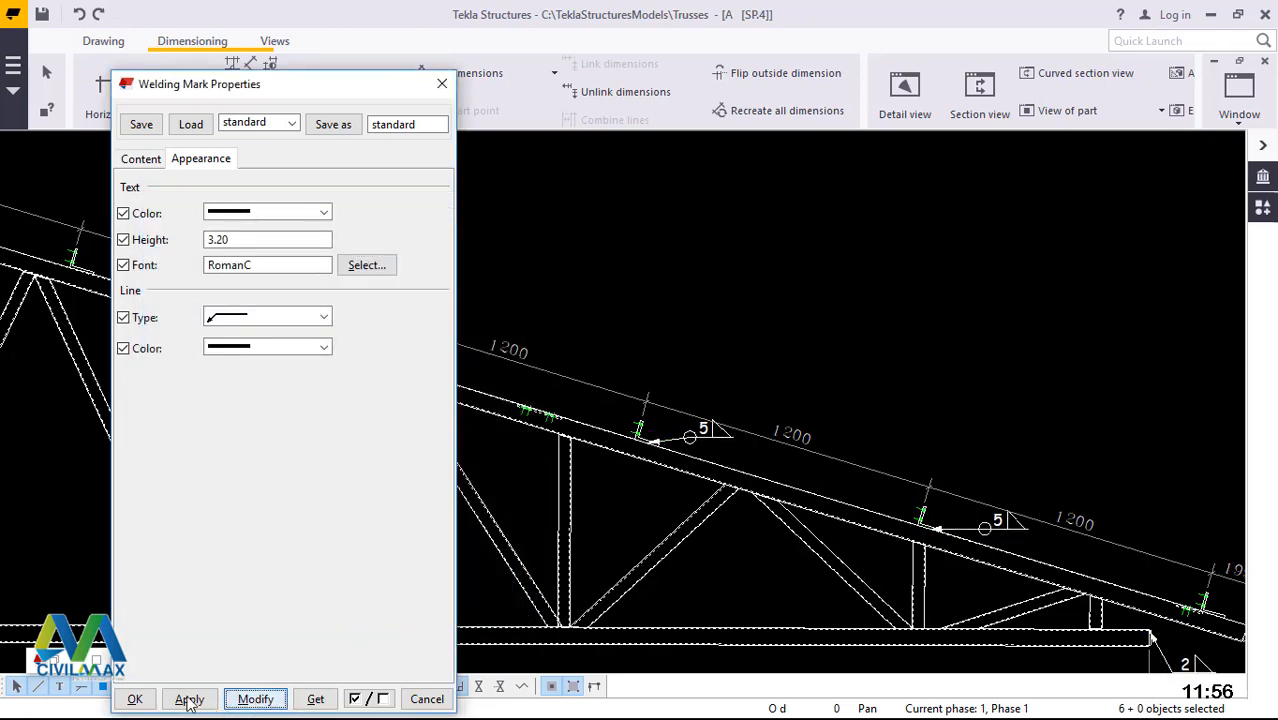
left_click(134, 699)
left_click(685, 366)
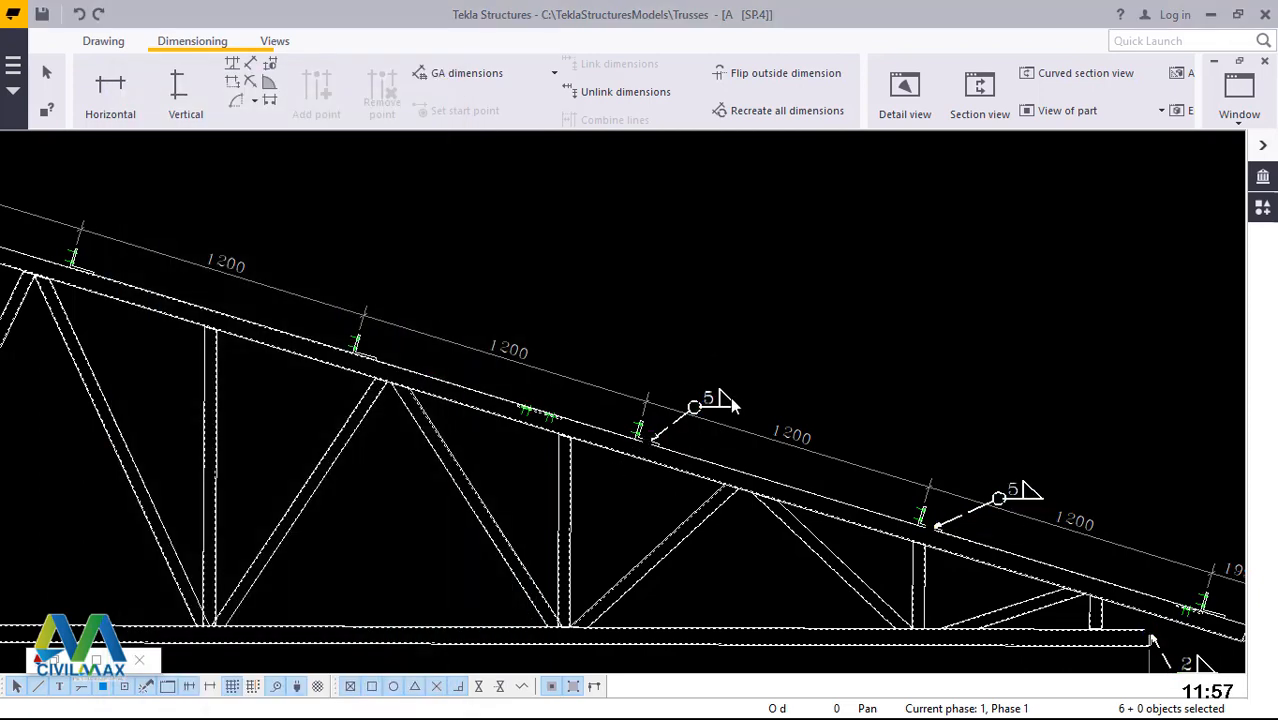
- Move the upper of the right rafter's two size 5 weld marks below the rafter, clear of the purlin spacing dimensions
scroll(731, 413, "up", 4)
left_click(665, 401)
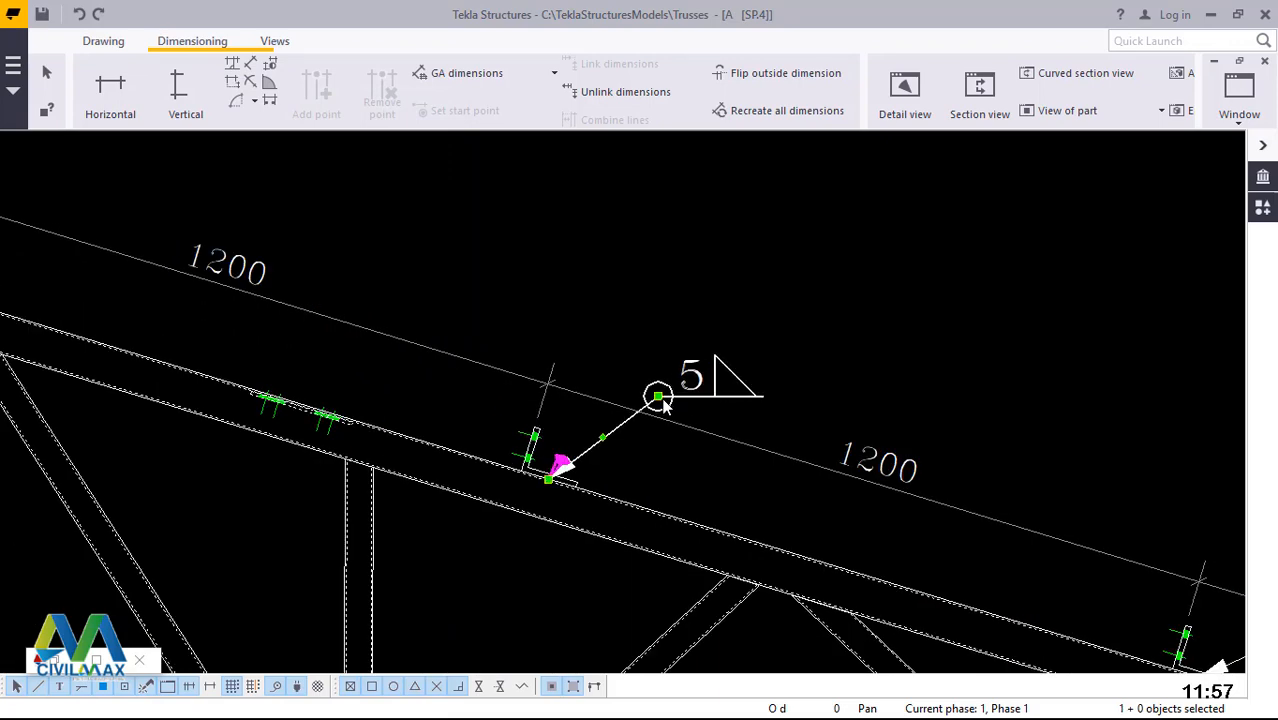
left_click_drag(661, 414, 610, 541)
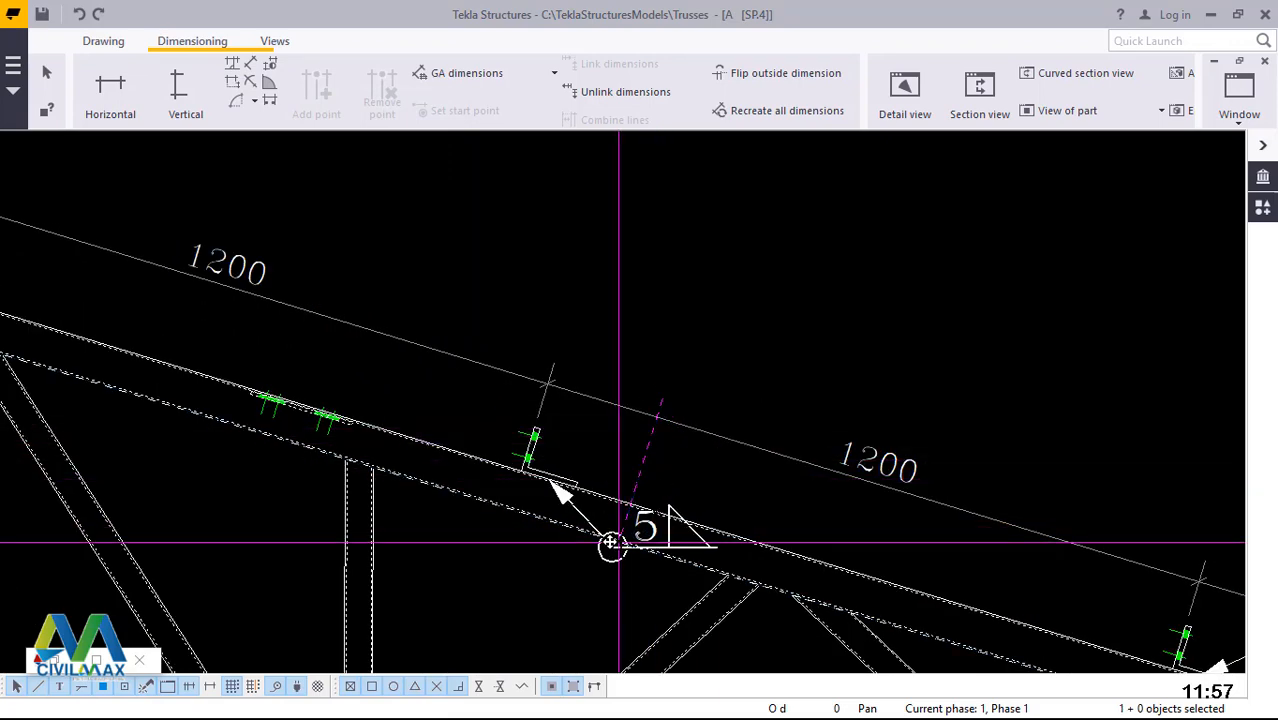
mouse_move(548, 605)
left_mouse_down()
mouse_move(521, 607)
mouse_move(525, 594)
left_mouse_up()
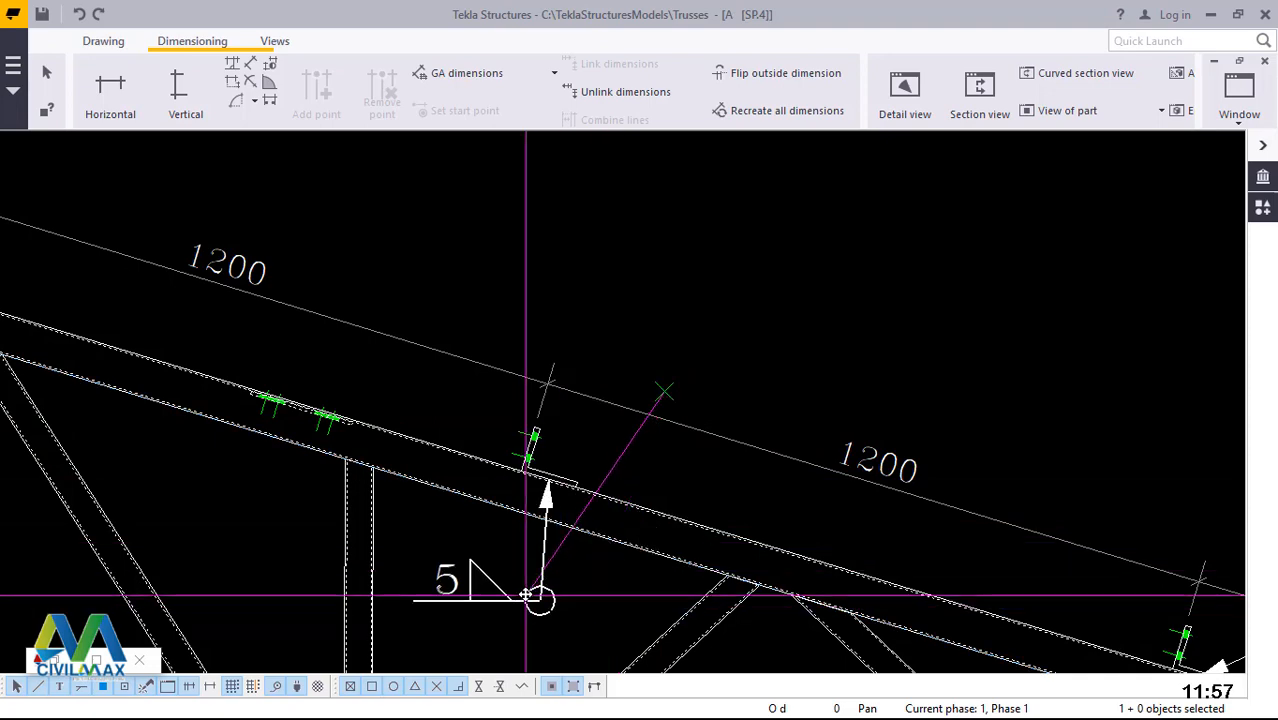
left_click(700, 315)
- Move the lower size 5 weld mark, nearer the right eave, below the rafter into the space between the truss members
scroll(573, 285, "down", 1)
scroll(573, 290, "down", 3)
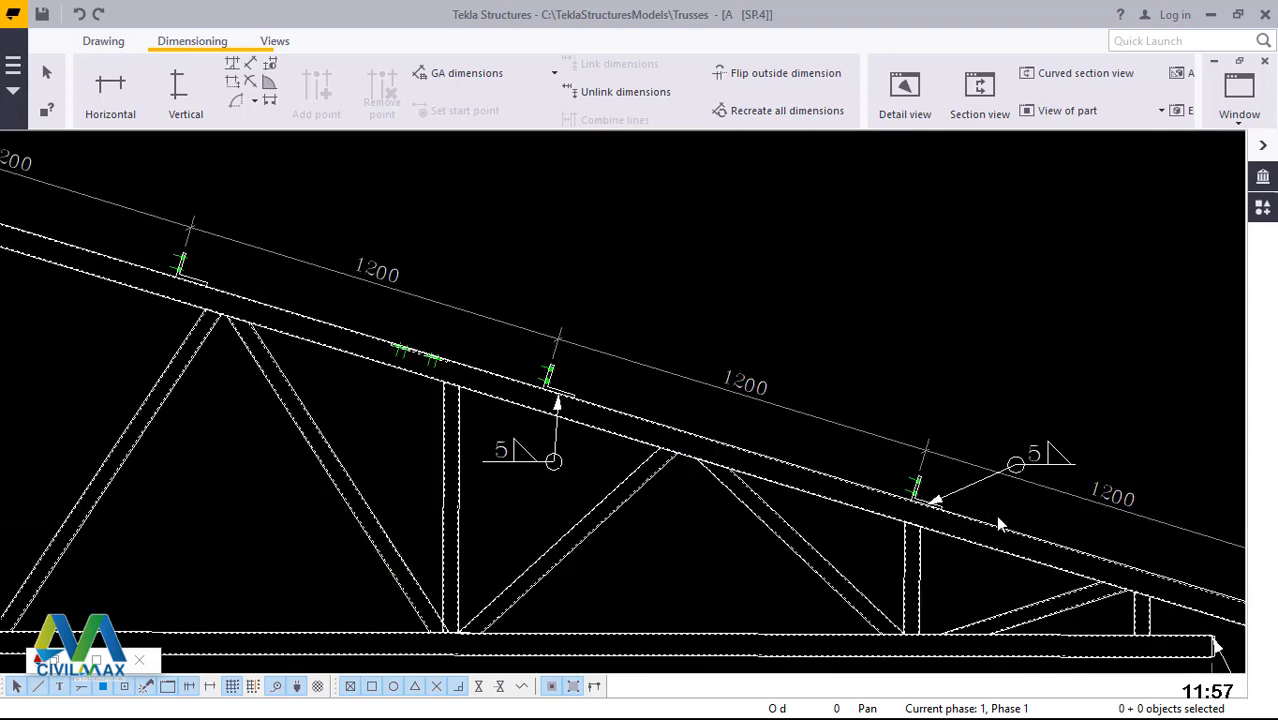
scroll(1018, 490, "up", 3)
left_click_drag(1019, 434, 917, 600)
left_click(951, 460)
scroll(566, 303, "down", 3)
scroll(975, 535, "up", 3)
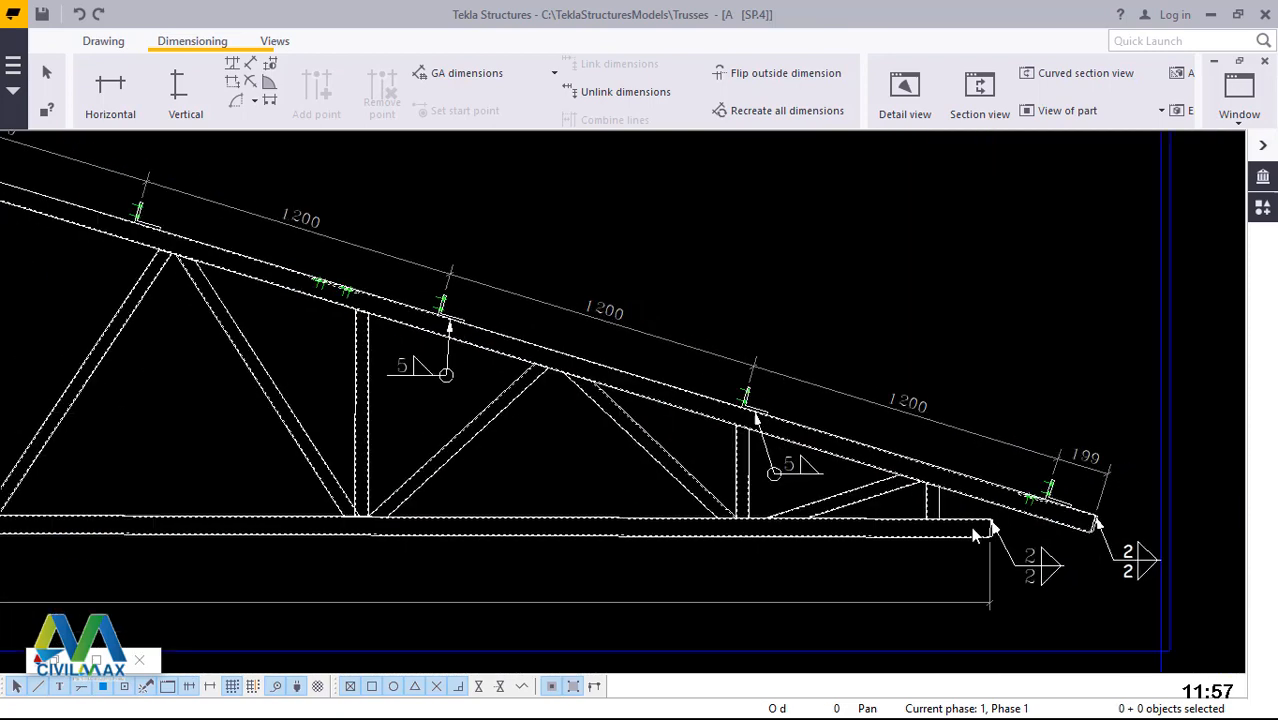
- Delete the double-sided size 2 weld mark at the right rafter's lower end
scroll(1057, 580, "up", 2)
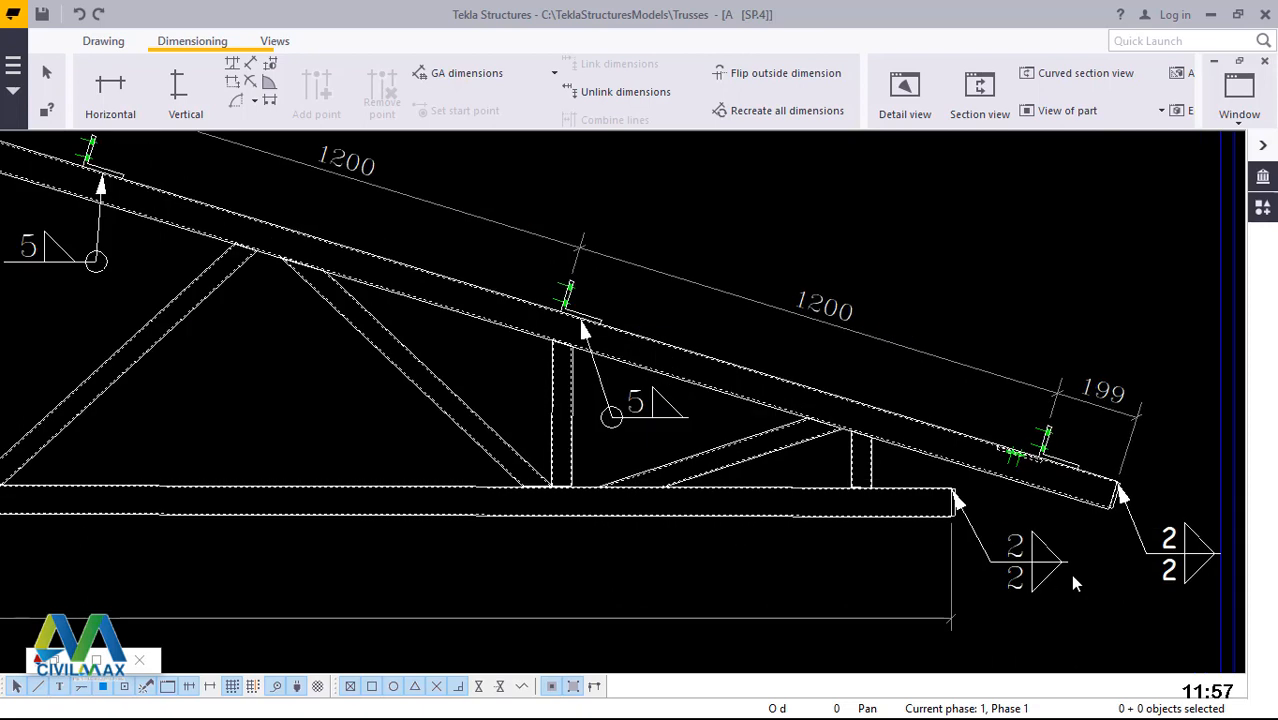
left_click(1143, 545)
left_click(1139, 535)
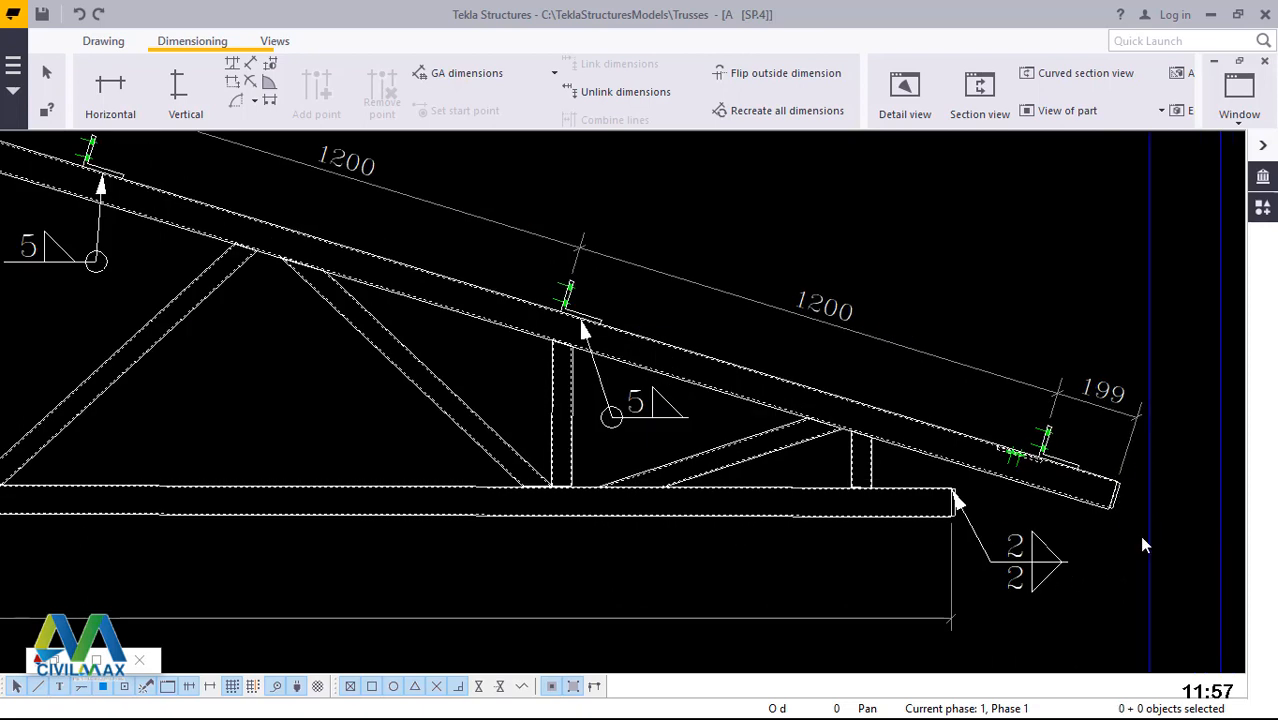
- Examine the dimensions and weld marks across the whole truss, from the right eave to the left eave
scroll(1160, 530, "down", 3)
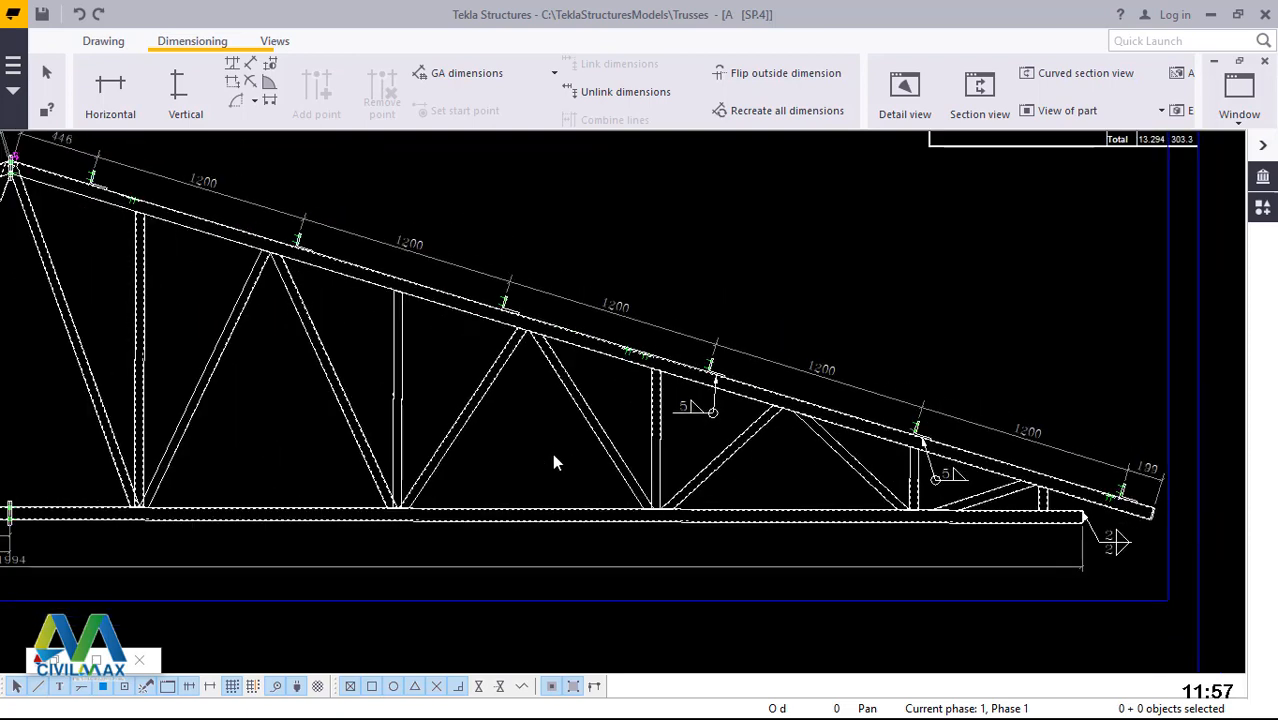
scroll(568, 455, "down", 2)
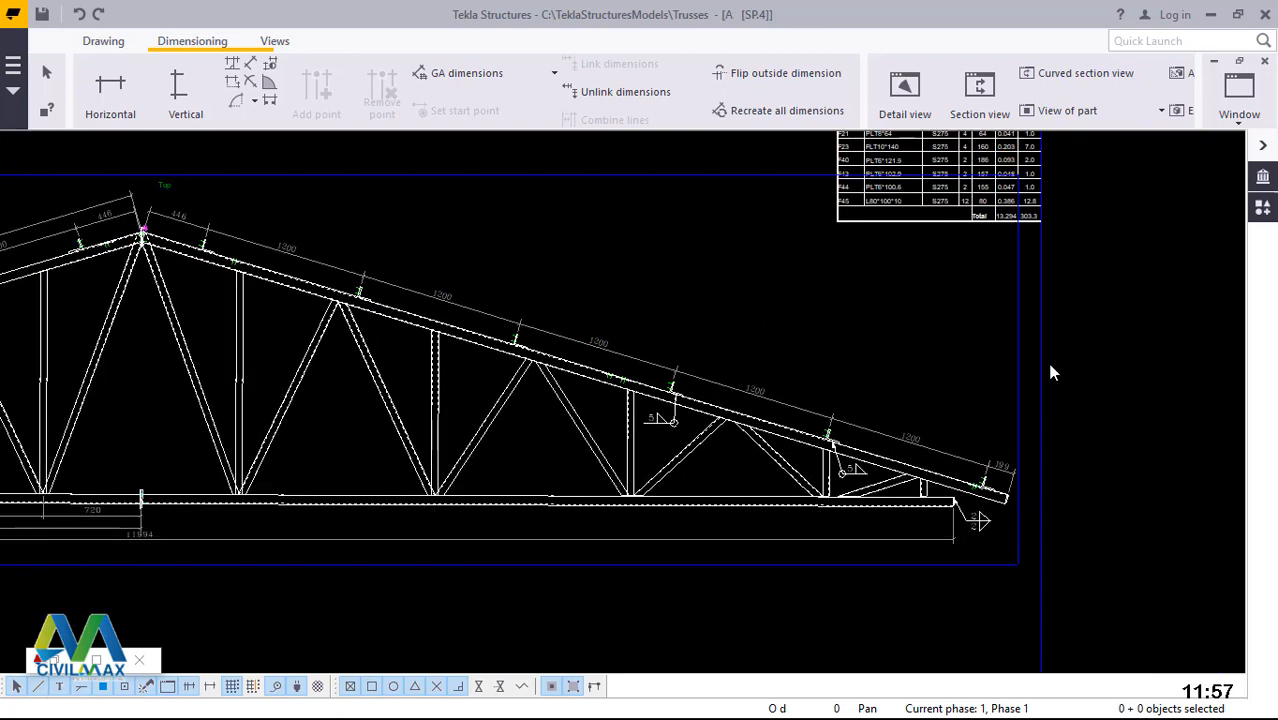
scroll(1051, 372, "up", 3)
scroll(1115, 417, "down", 3)
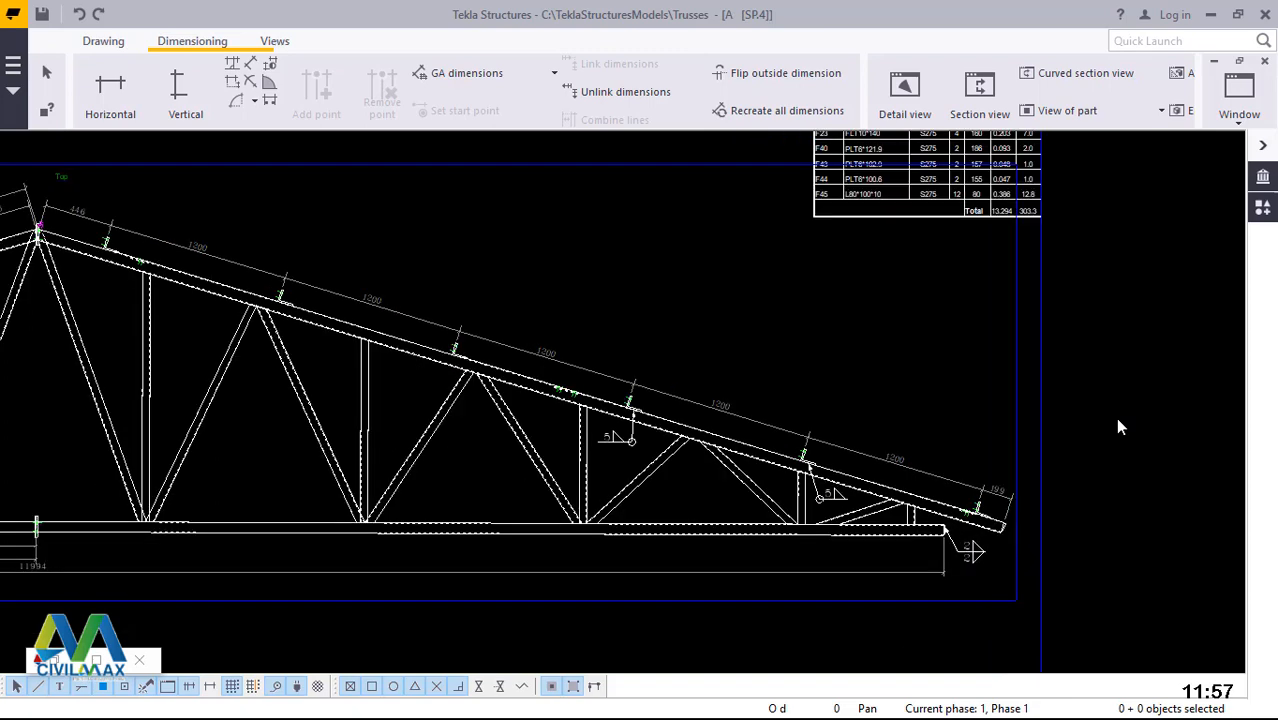
scroll(182, 515, "down", 2)
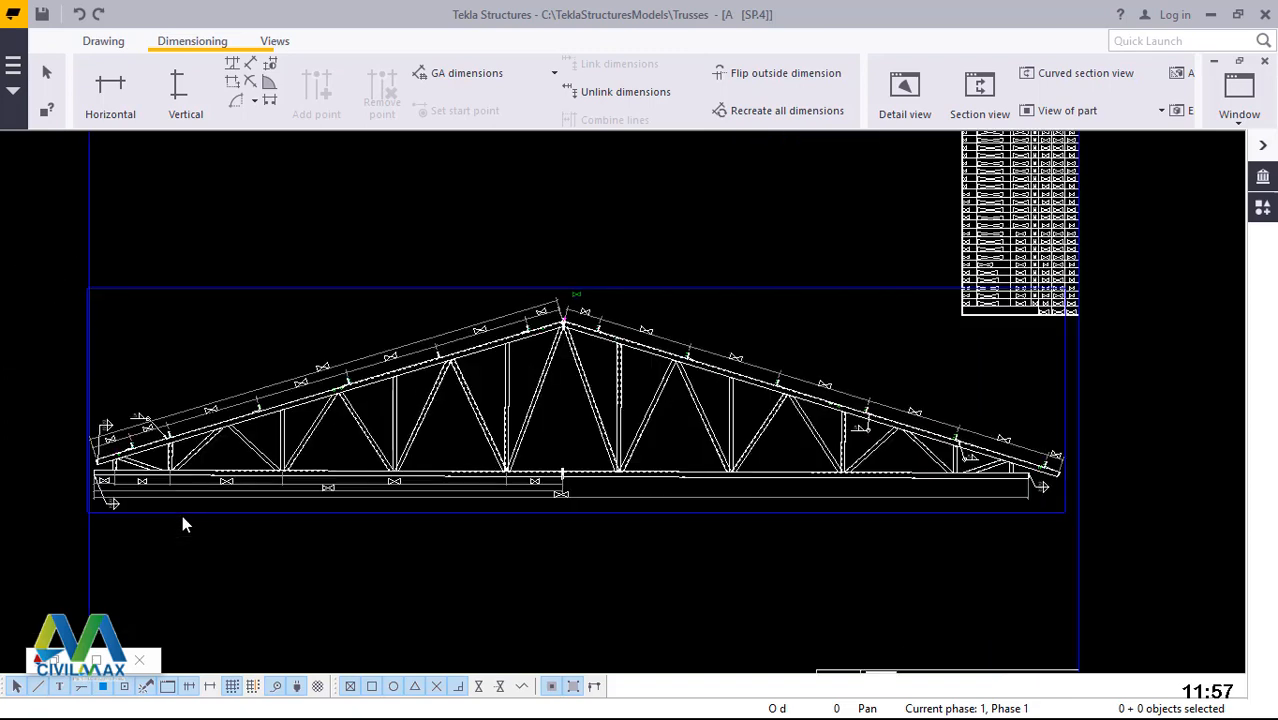
scroll(182, 515, "up", 6)
scroll(348, 434, "up", 2)
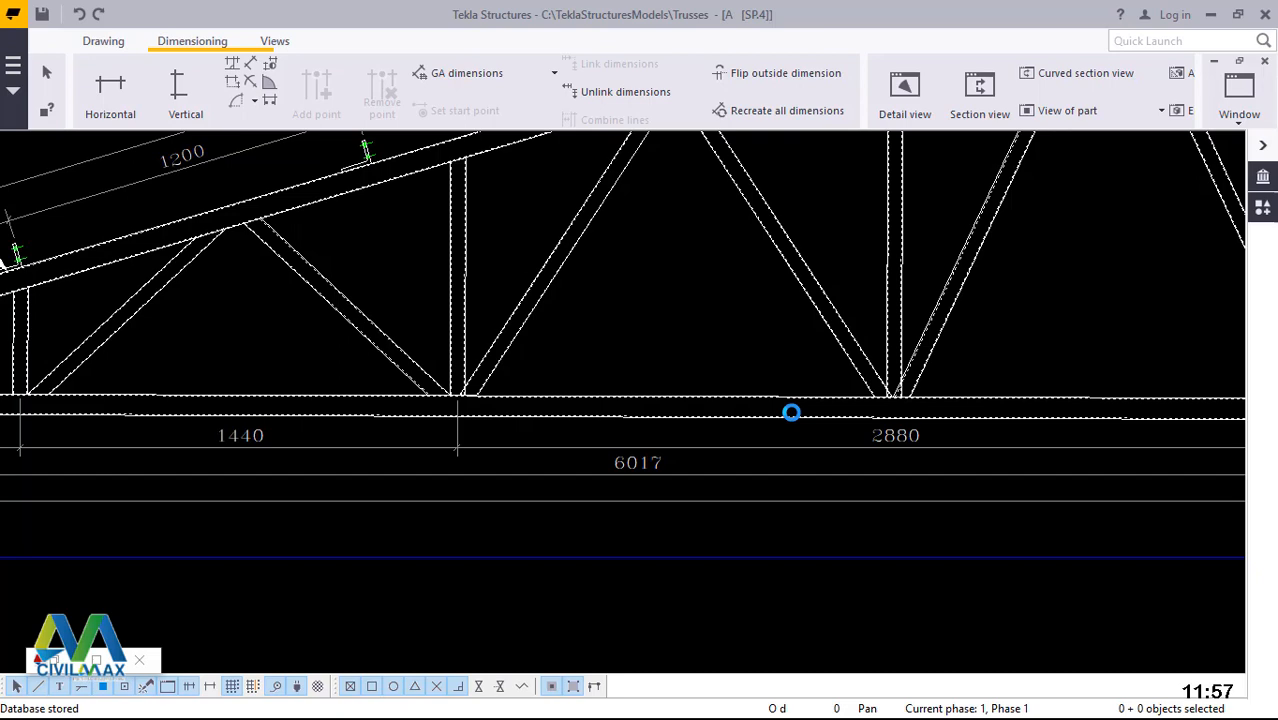
scroll(541, 542, "down", 5)
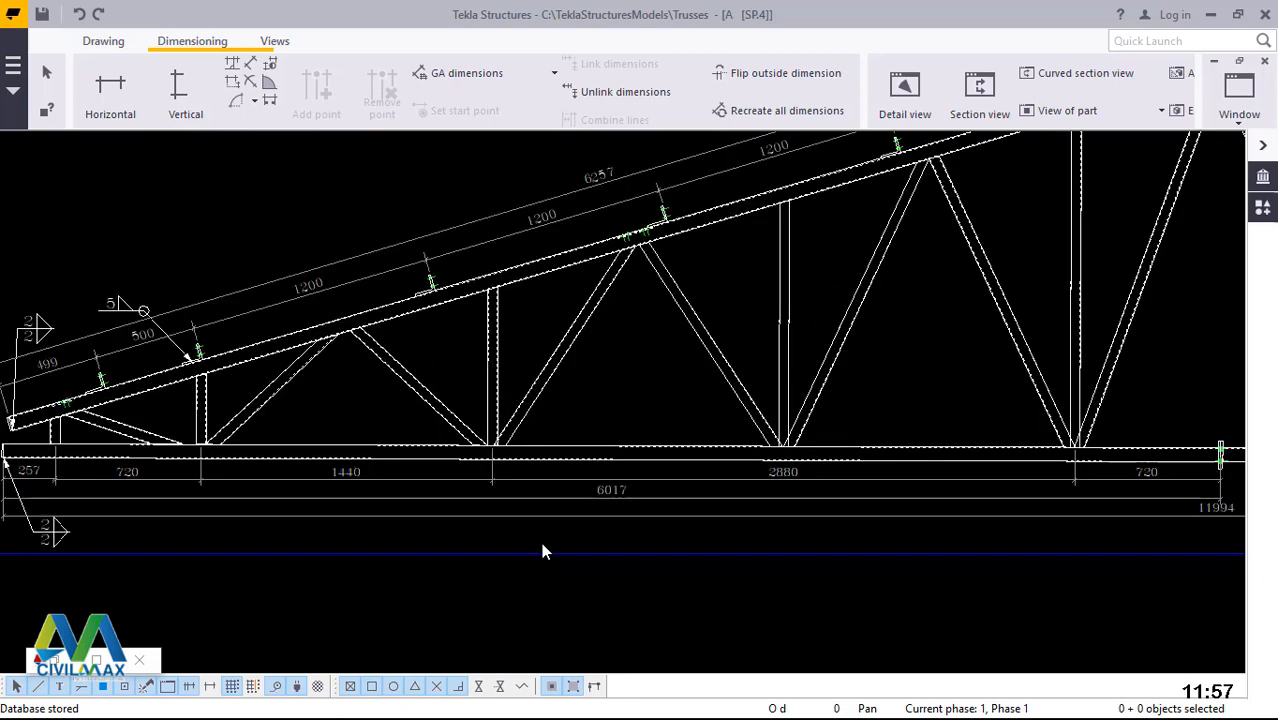
scroll(480, 505, "up", 2)
scroll(240, 488, "up", 5)
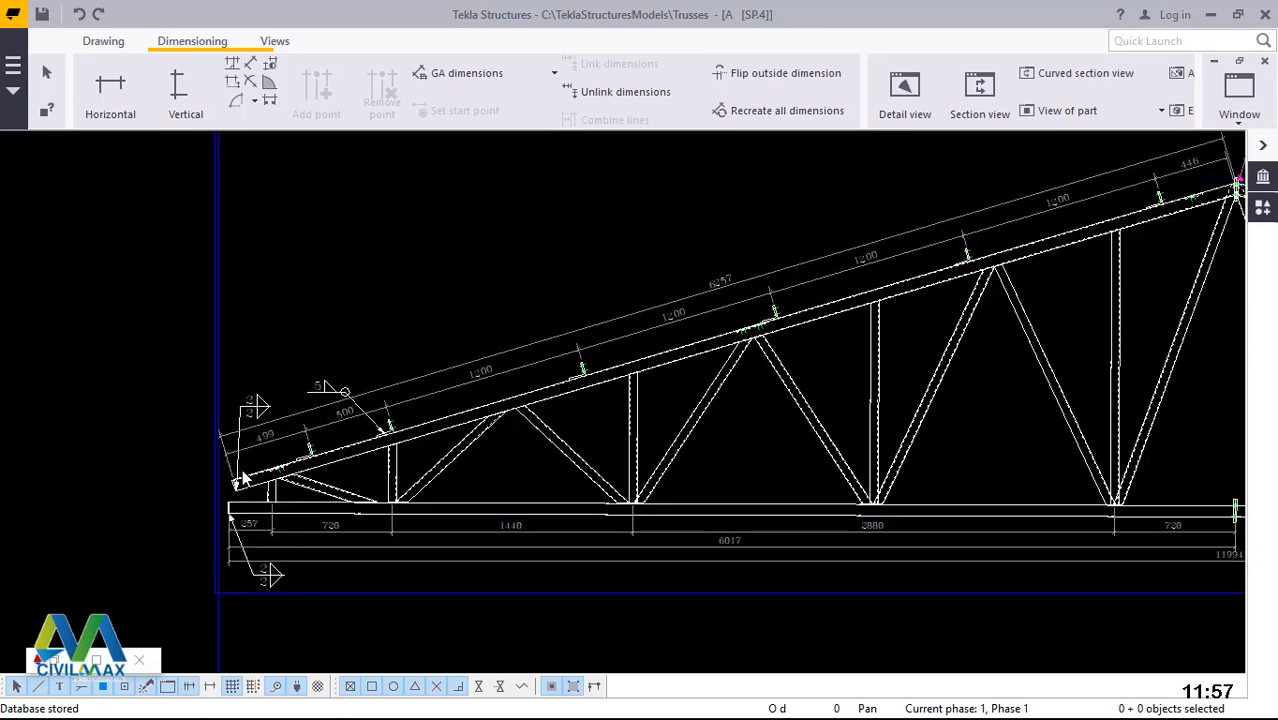
- Delete the two size 2 weld marks at the left ends of the bottom chord and the rafter
scroll(260, 644, "up", 1)
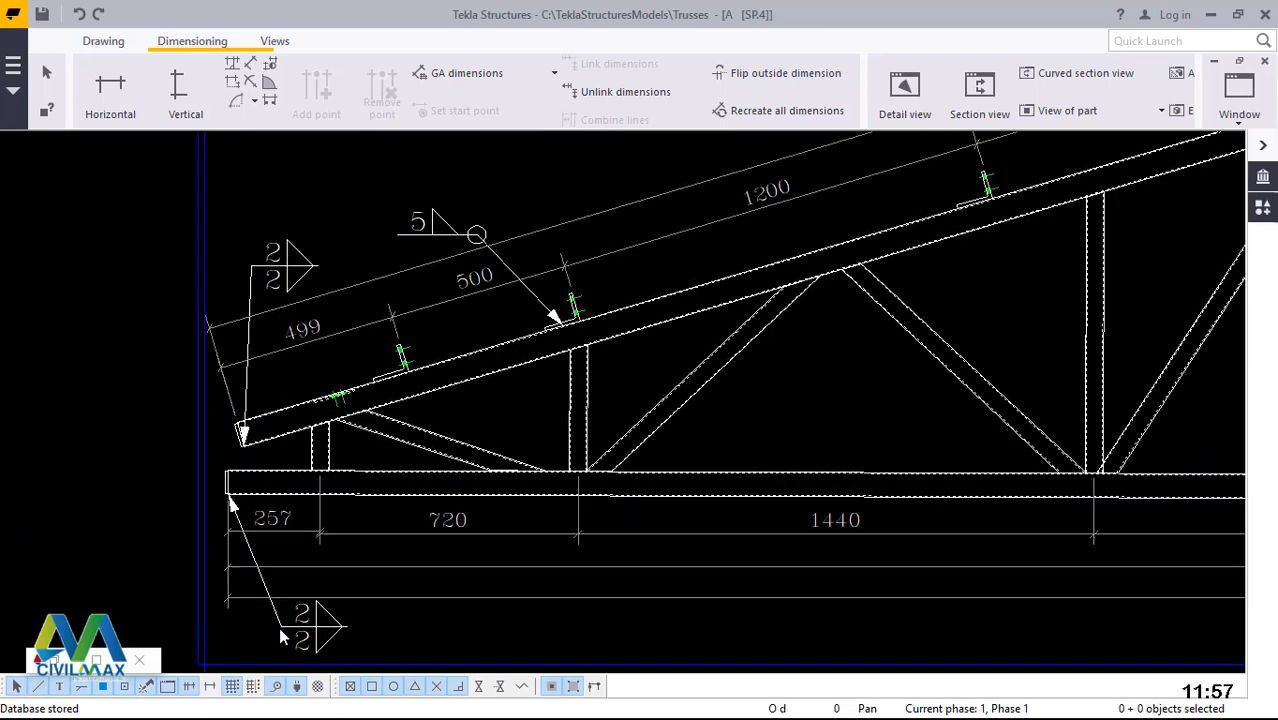
left_click(283, 637)
mouse_move(256, 633)
left_mouse_down()
mouse_move(222, 628)
mouse_move(212, 643)
mouse_move(212, 402)
mouse_move(205, 520)
mouse_move(251, 623)
left_mouse_up()
key("Delete")
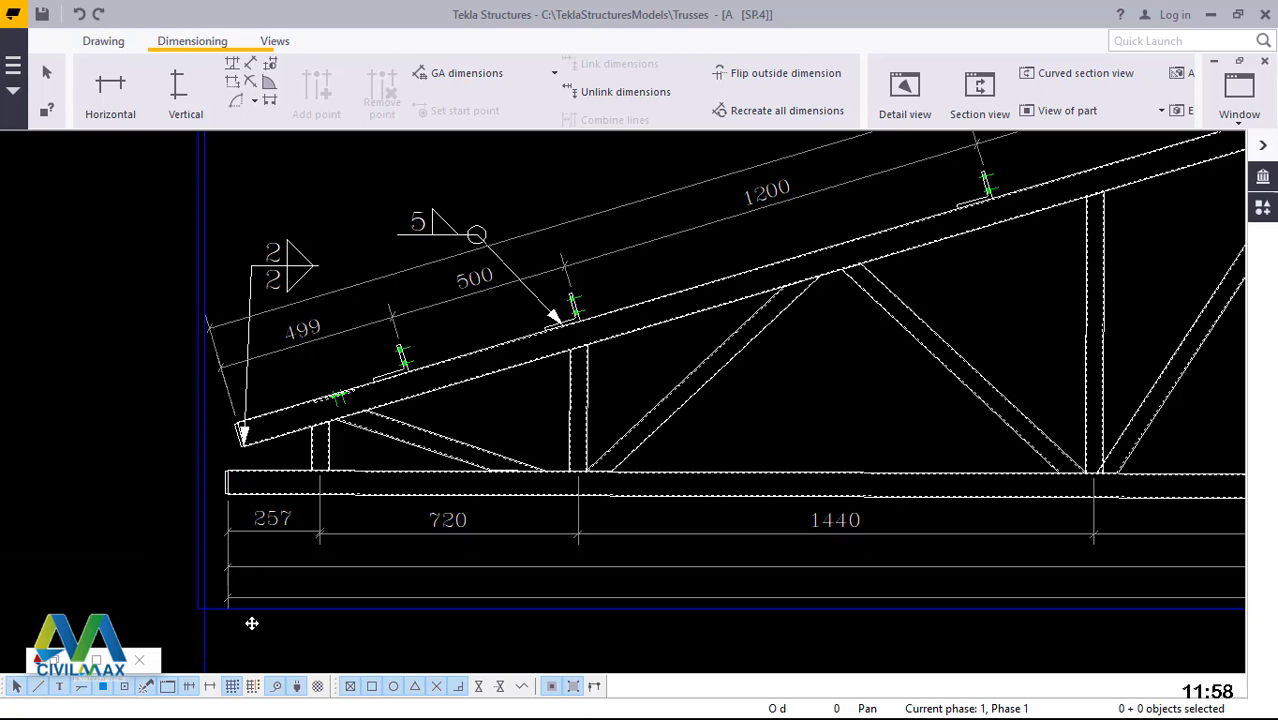
left_click(268, 278)
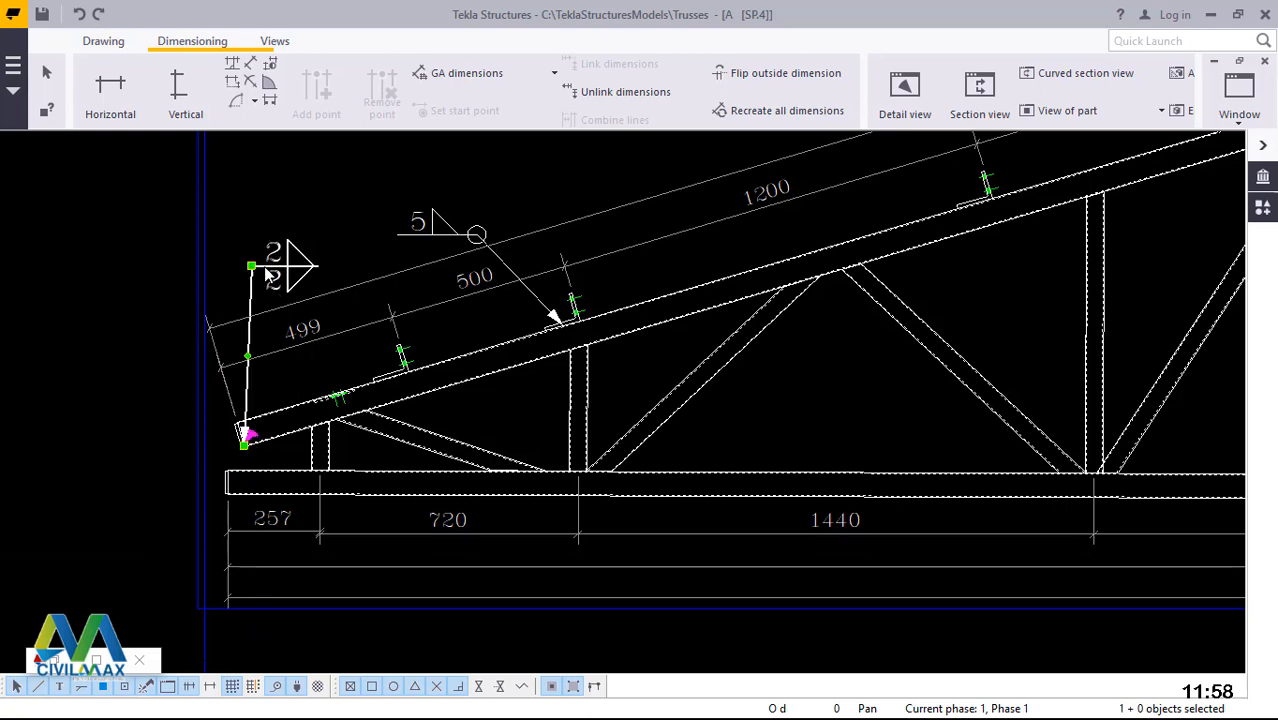
key("Delete")
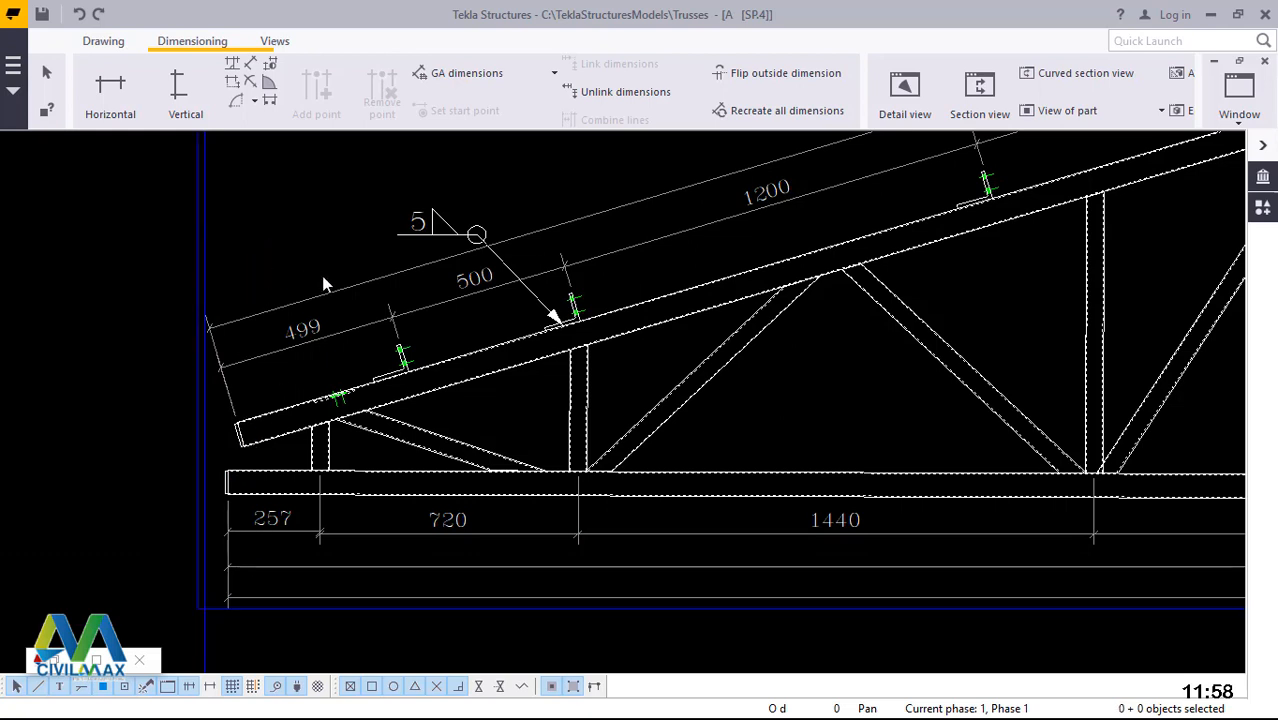
- Move the left rafter's size 5 weld mark below the rafter, into the space left of the vertical member and clear of the dimensions
scroll(470, 244, "up", 2)
left_click(479, 232)
mouse_move(479, 232)
left_mouse_down()
mouse_move(505, 362)
mouse_move(560, 506)
left_mouse_up()
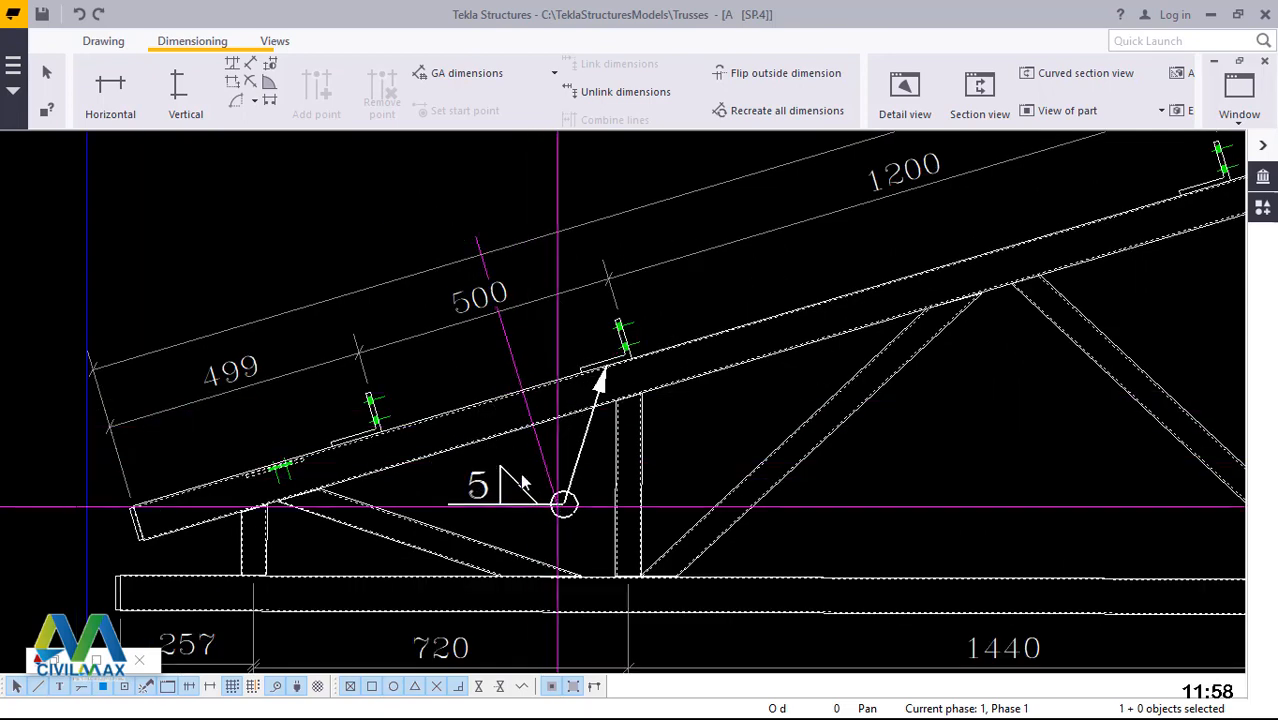
- Check the rearranged weld marks and dimensions over the full truss, including the size 2 mark at the bottom chord's right end
scroll(404, 428, "down", 1)
scroll(279, 441, "down", 5)
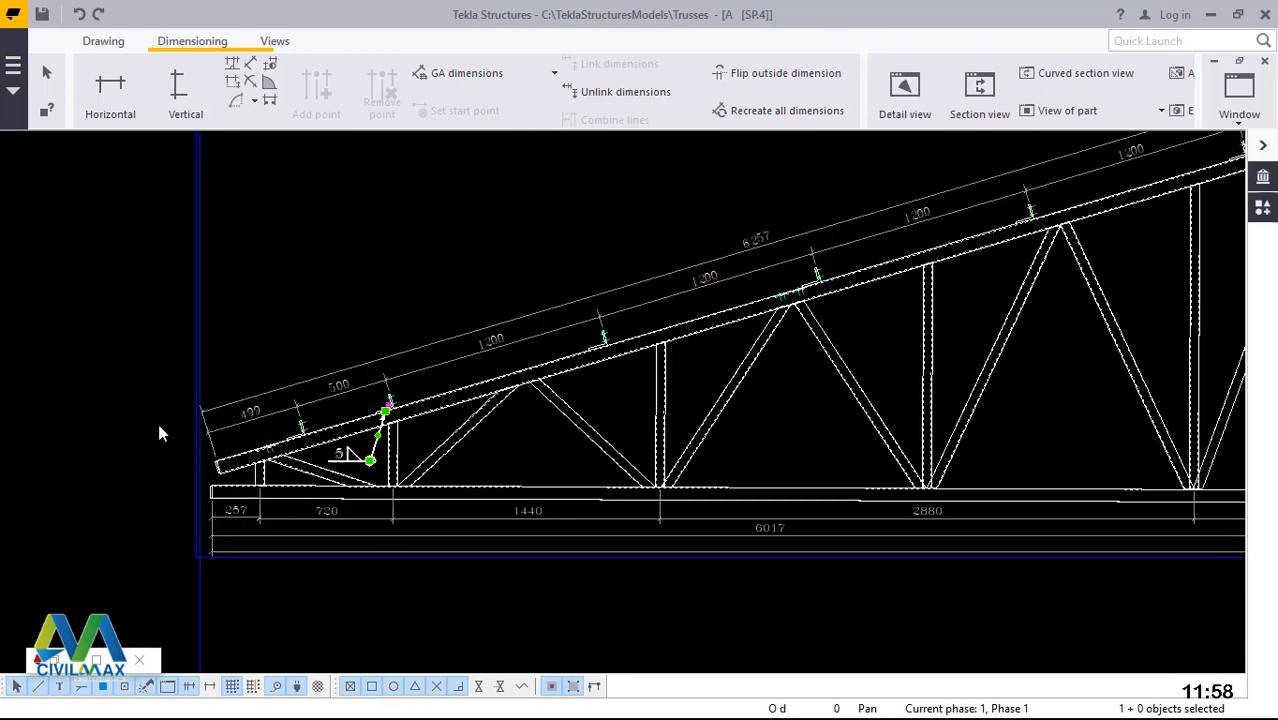
scroll(158, 427, "down", 3)
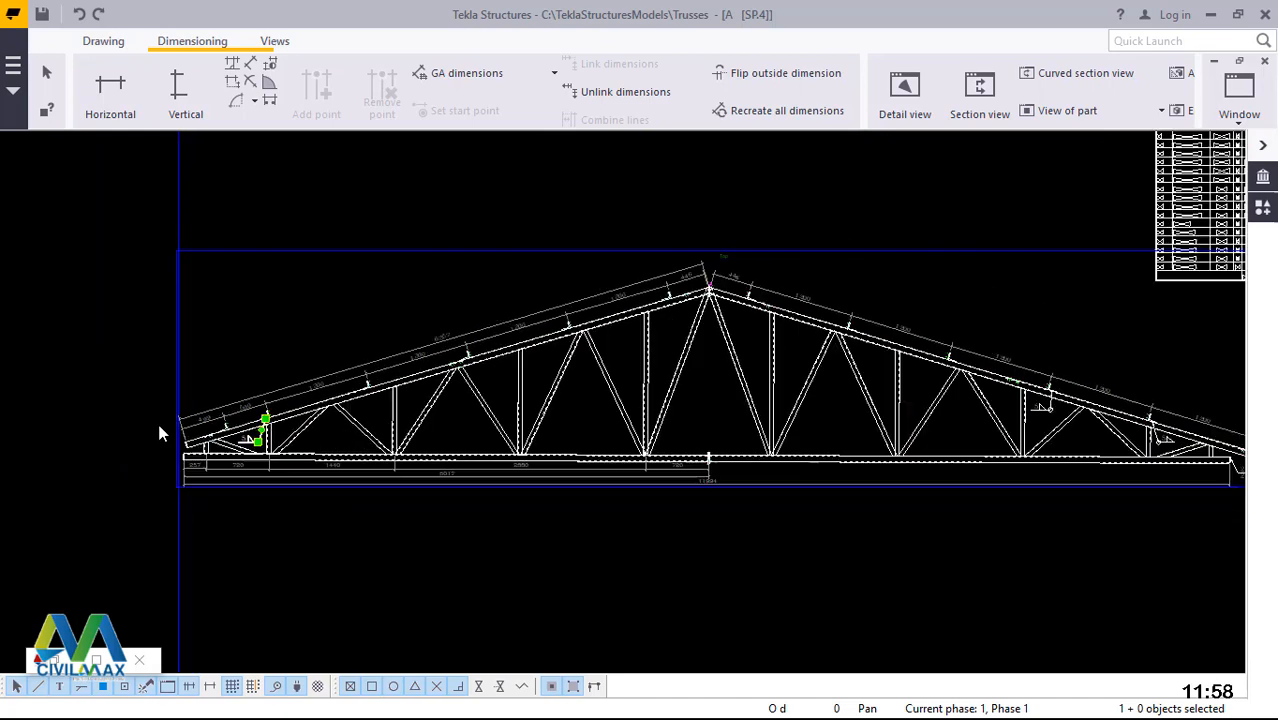
scroll(1218, 475, "down", 1)
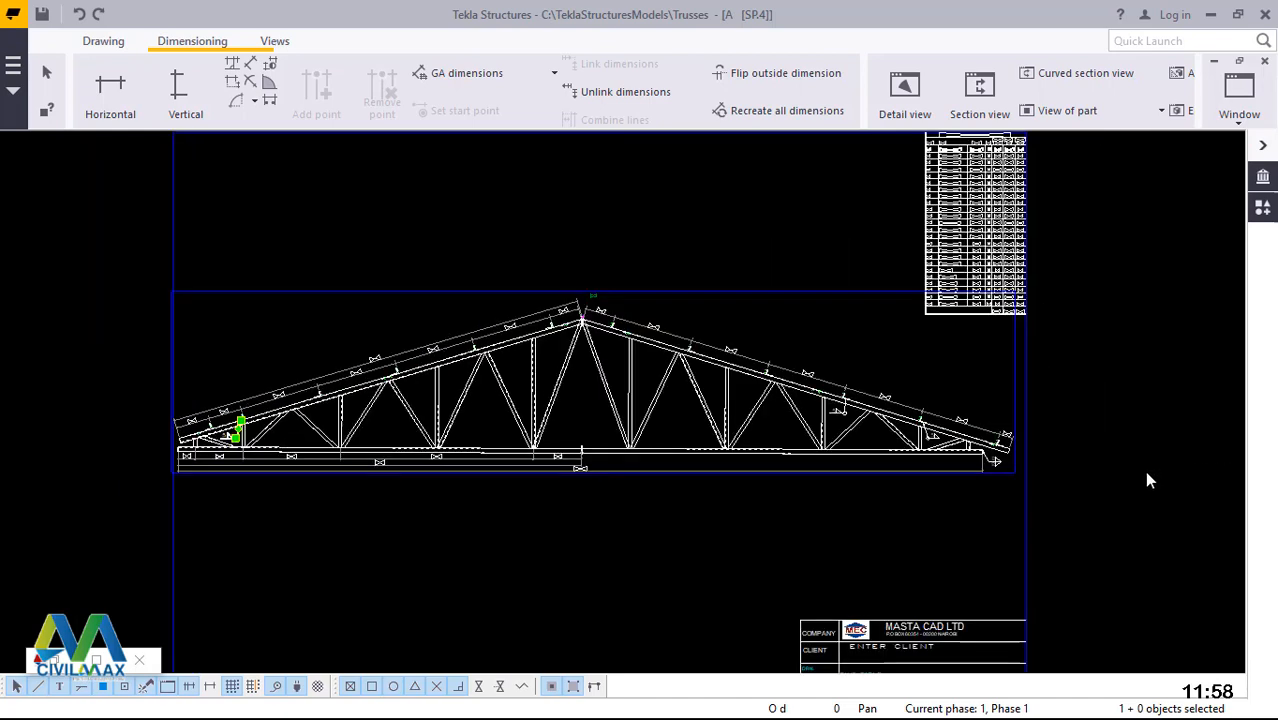
scroll(962, 470, "up", 6)
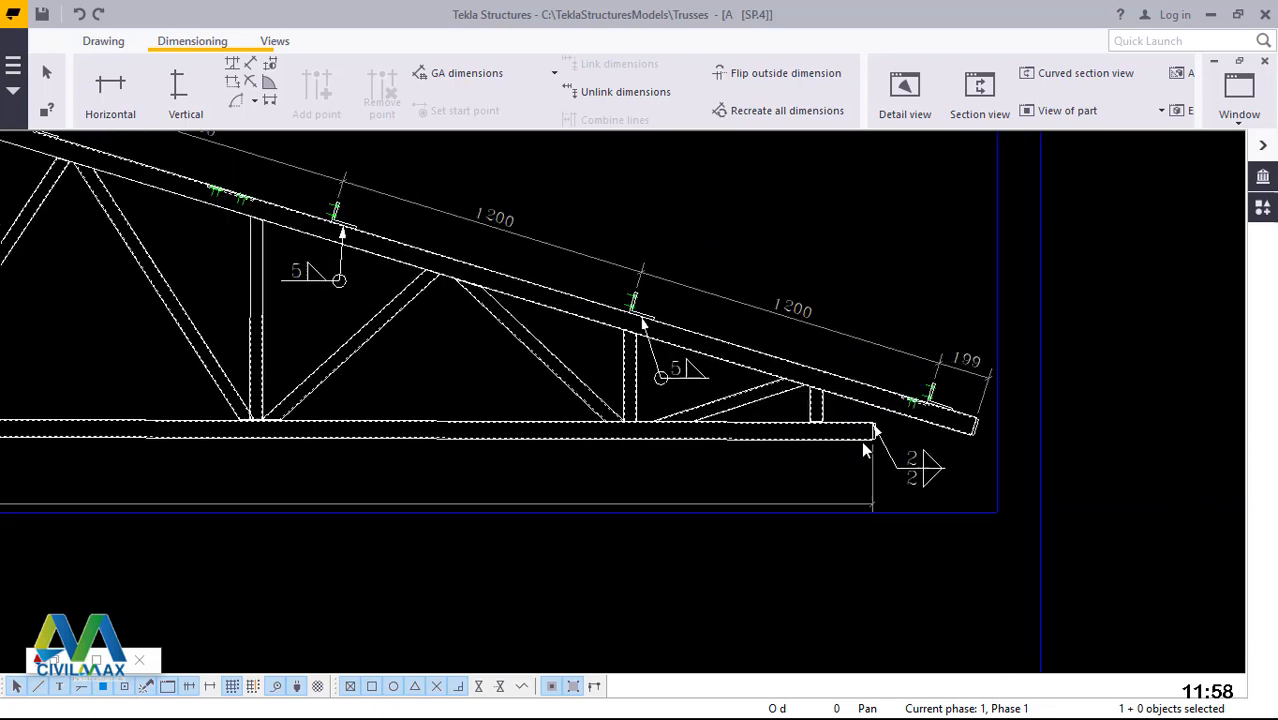
scroll(868, 447, "up", 2)
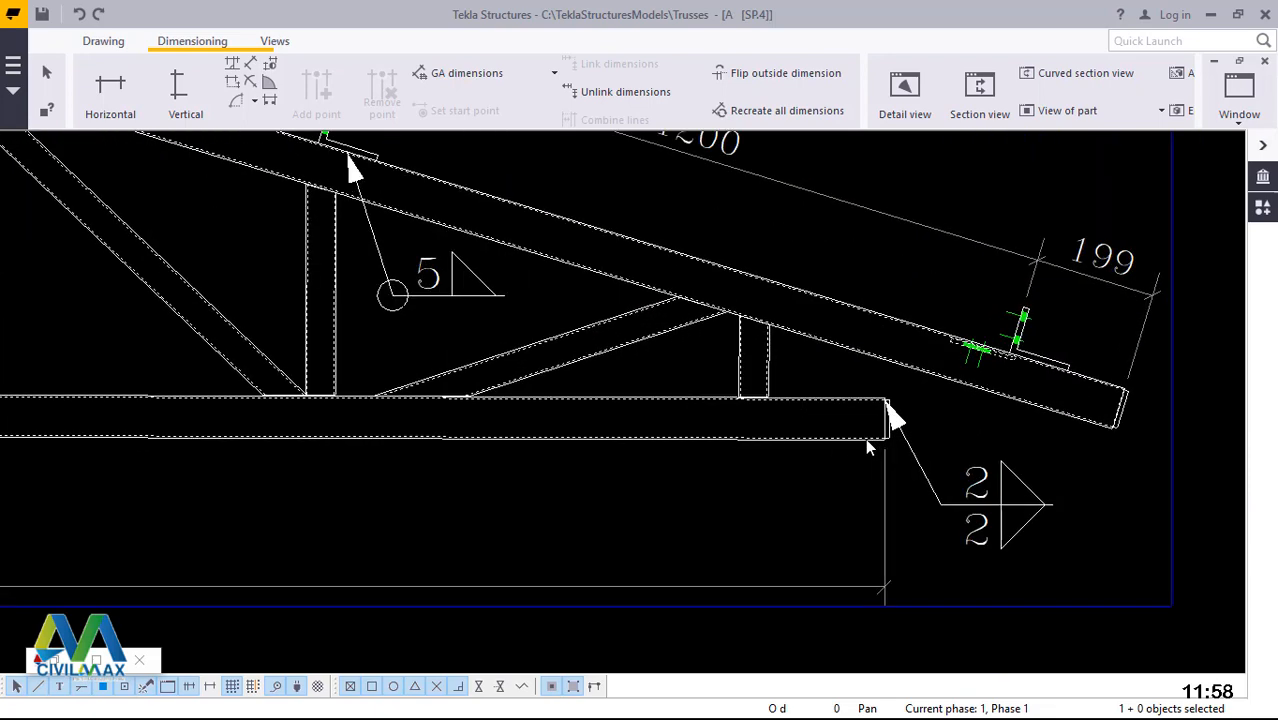
scroll(1023, 450, "down", 1)
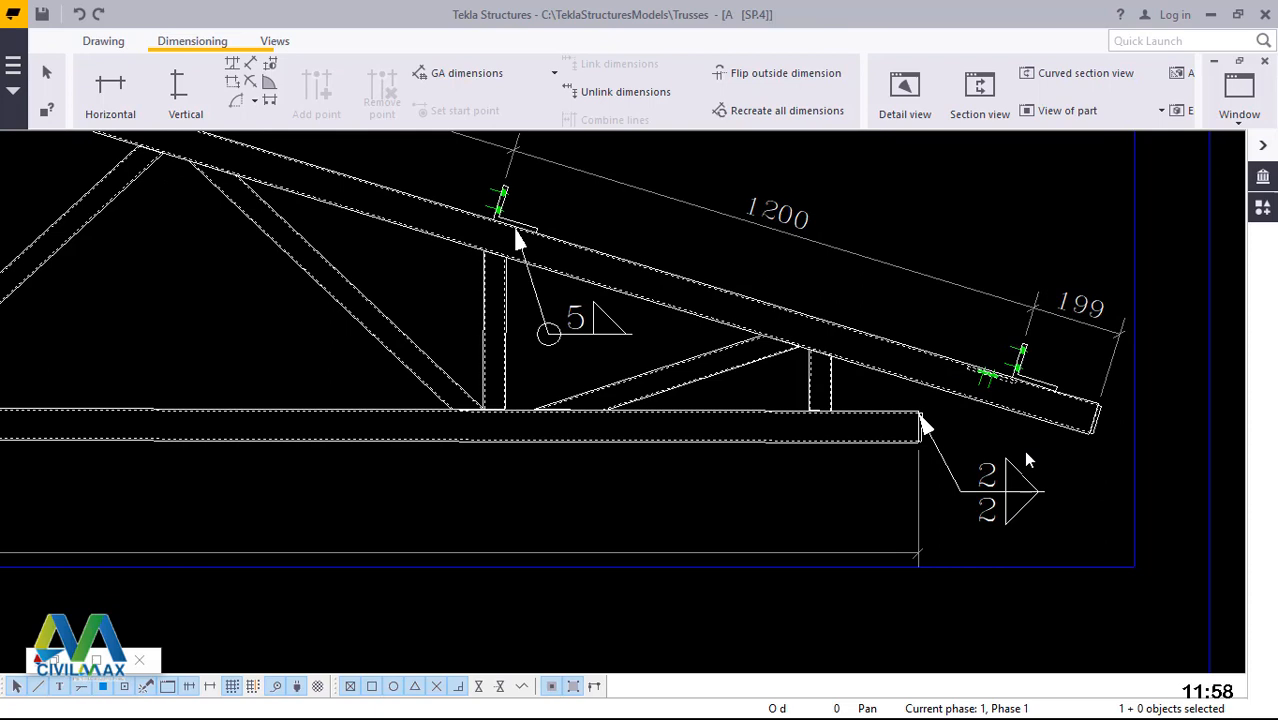
scroll(1078, 460, "down", 4)
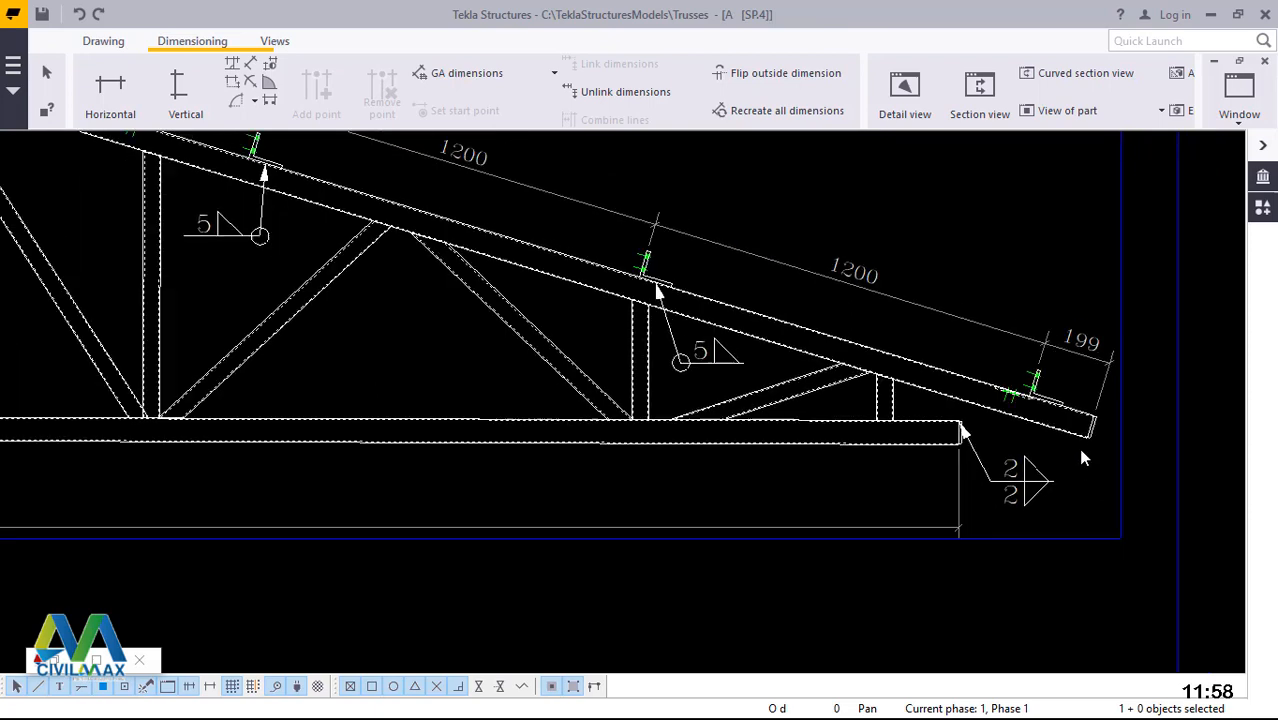
scroll(1073, 446, "down", 1)
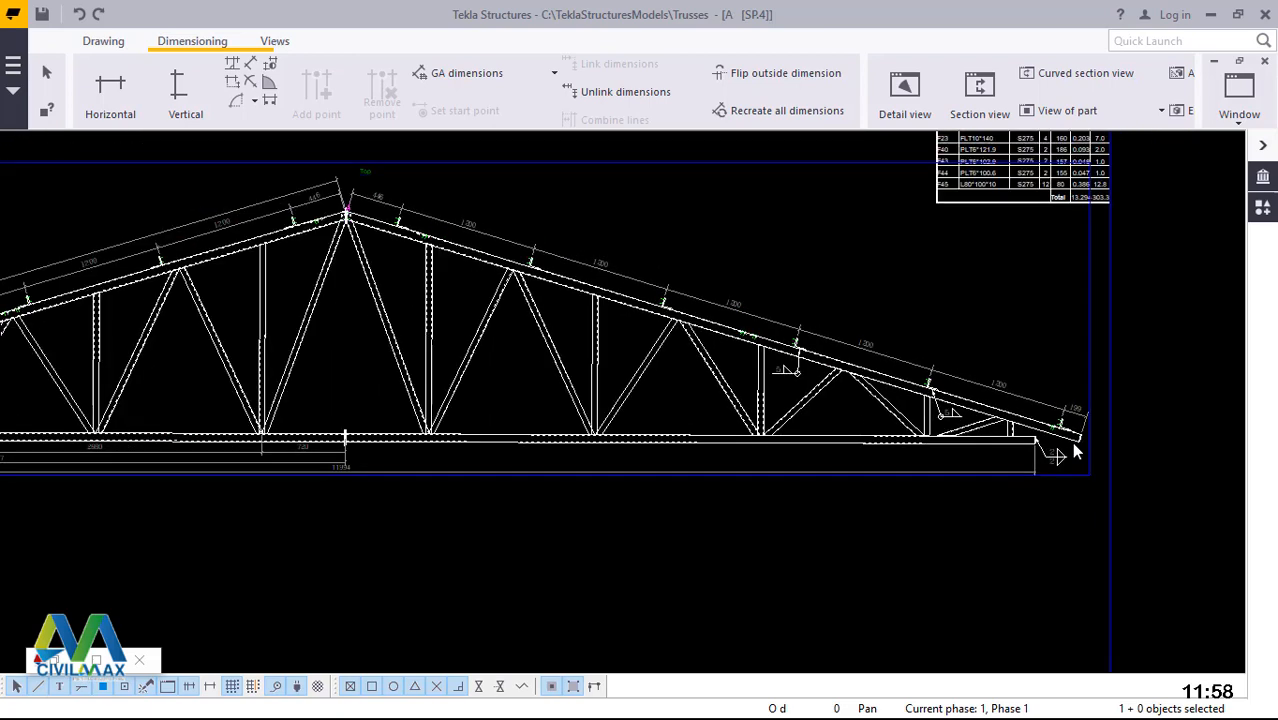
scroll(1068, 230, "down", 1)
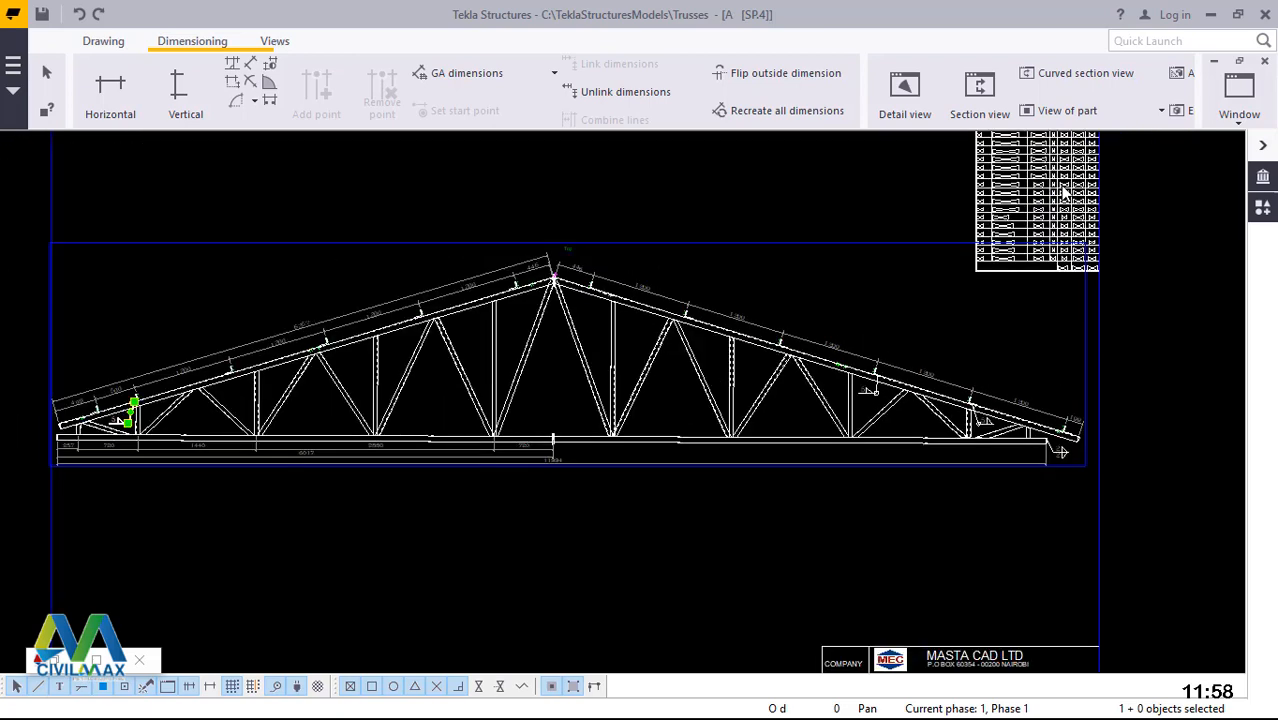
- Examine the last rows and the total area and weight in the truss's material list
scroll(1063, 190, "down", 1)
scroll(1081, 304, "up", 3)
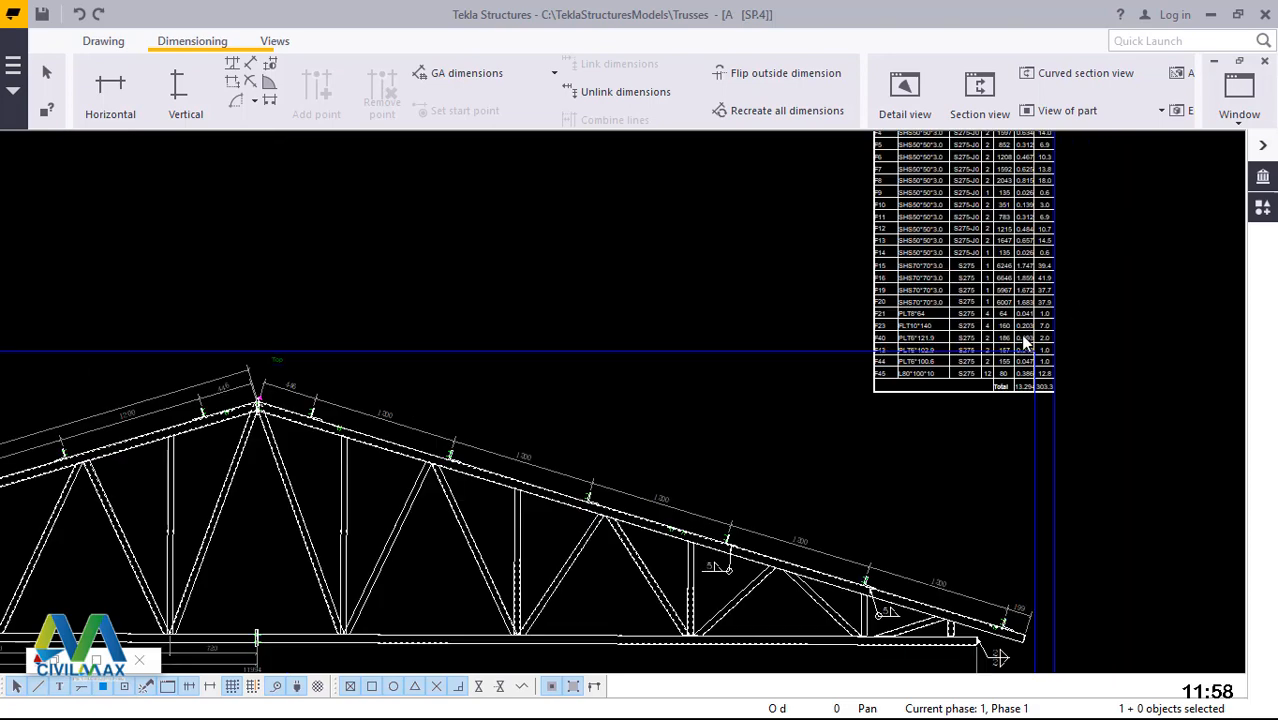
scroll(1025, 343, "up", 3)
scroll(996, 527, "up", 2)
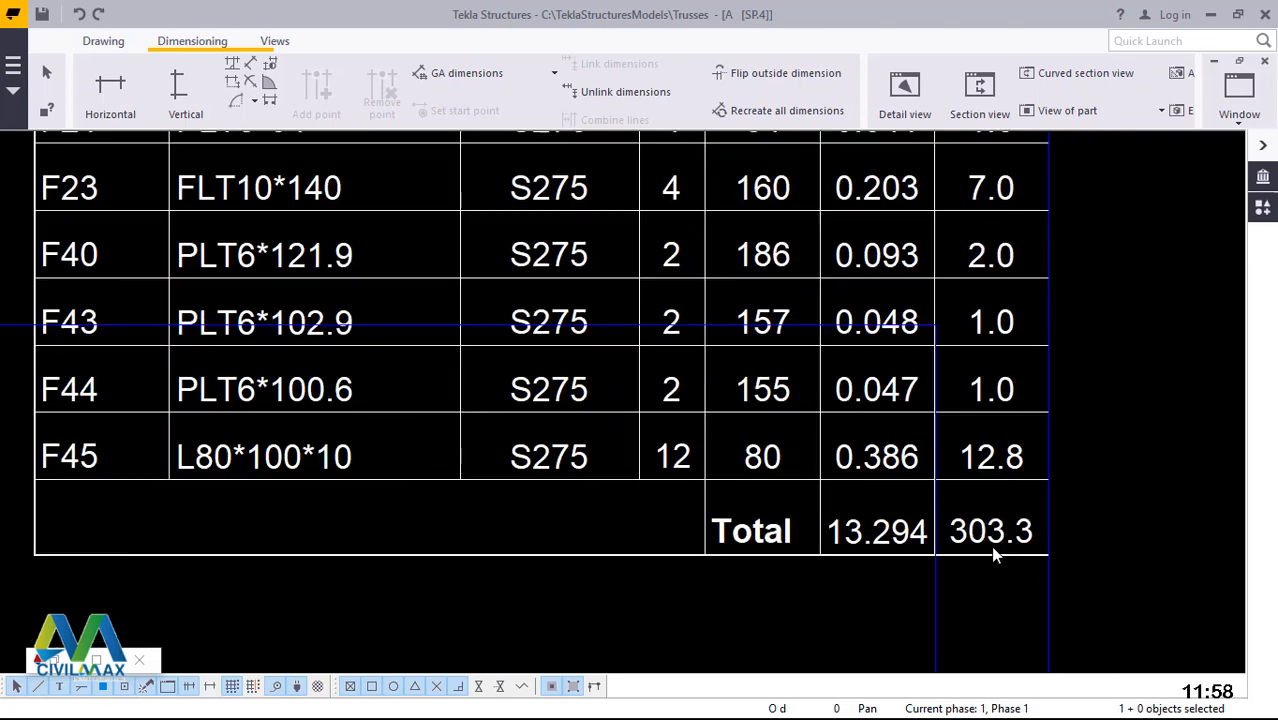
scroll(993, 555, "up", 3)
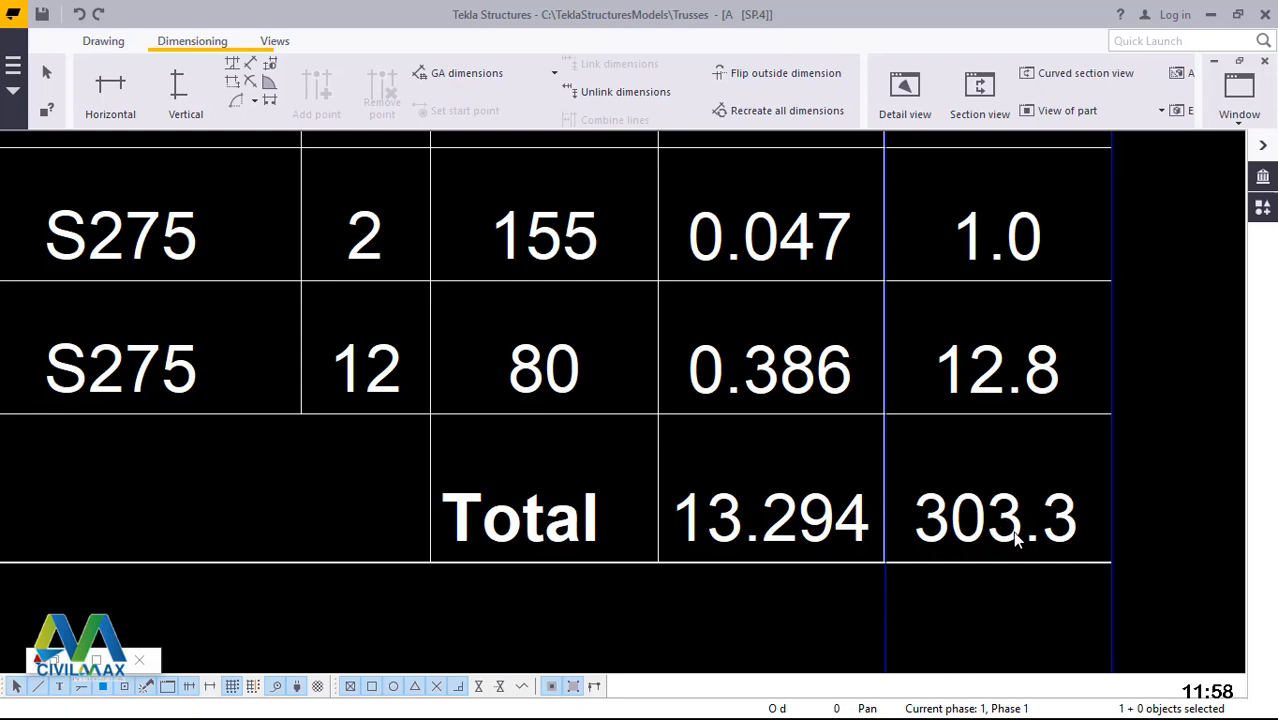
scroll(993, 545, "down", 3)
scroll(1007, 548, "down", 2)
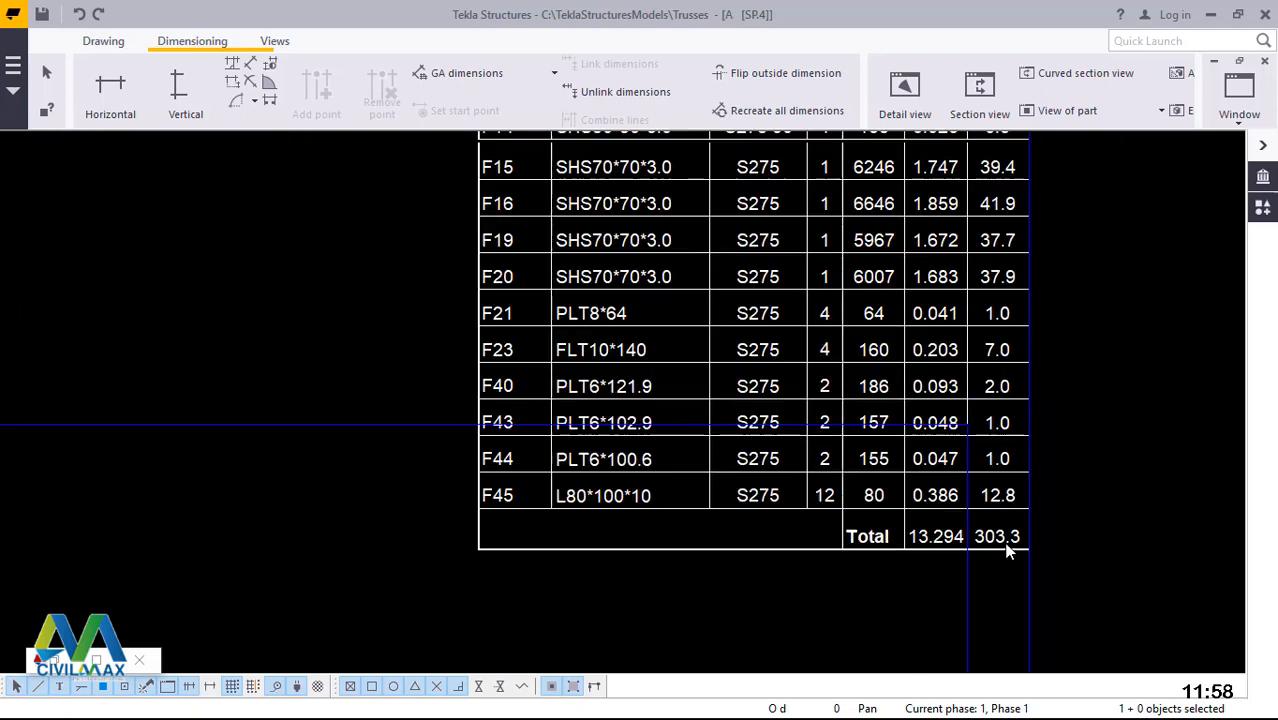
scroll(993, 539, "down", 1)
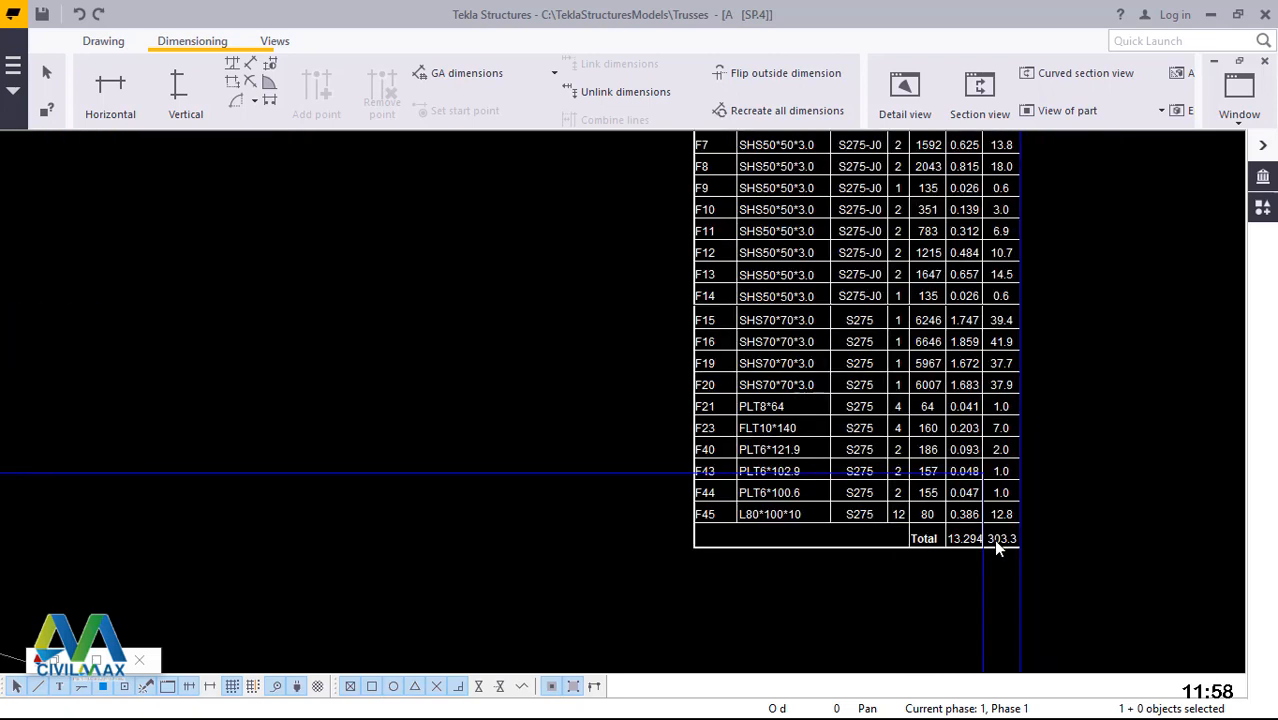
scroll(994, 539, "up", 1)
scroll(994, 539, "up", 3)
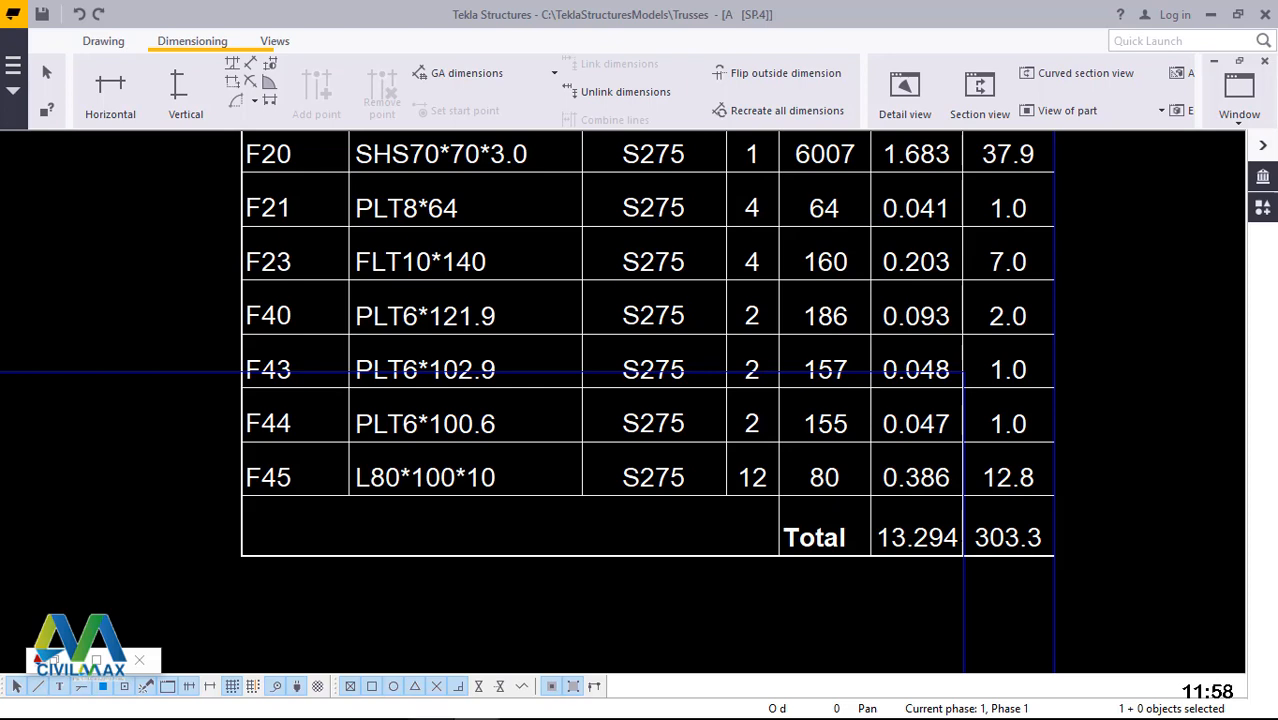
- Switch to the scientific calculator, place it clear of the material list's totals, and turn it on
key("super")
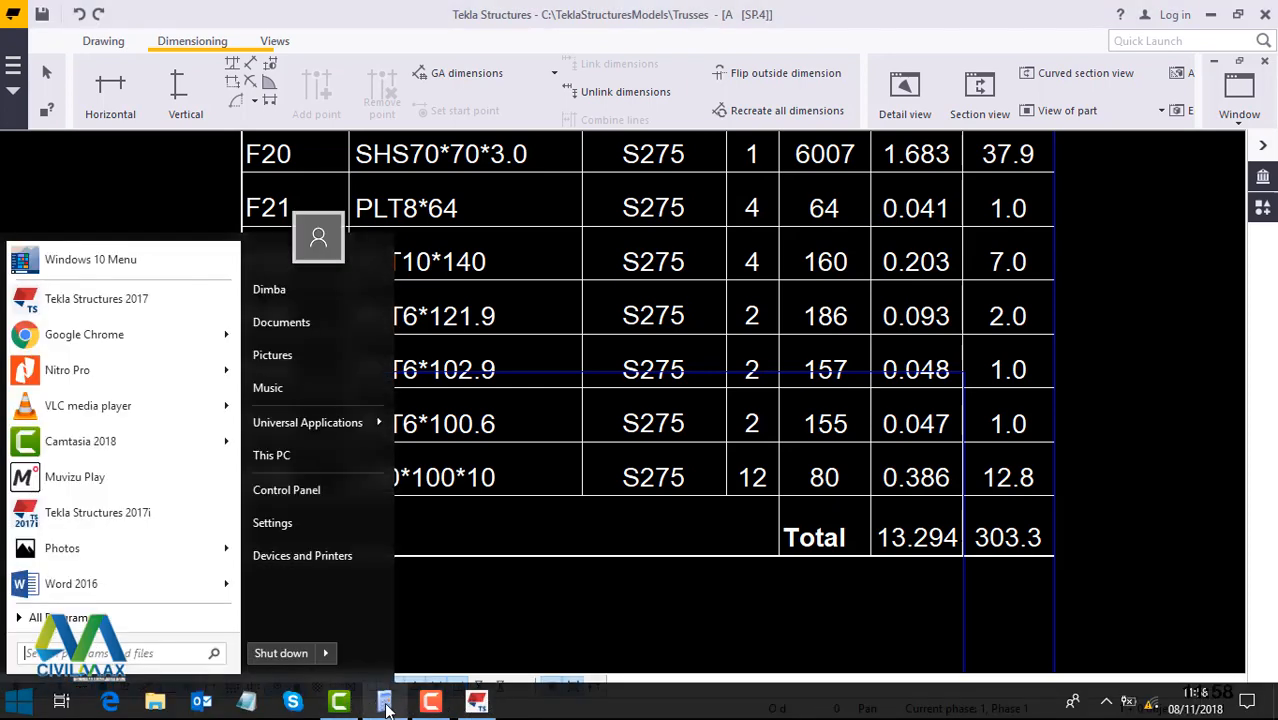
left_click(382, 703)
left_click_drag(799, 132, 387, 130)
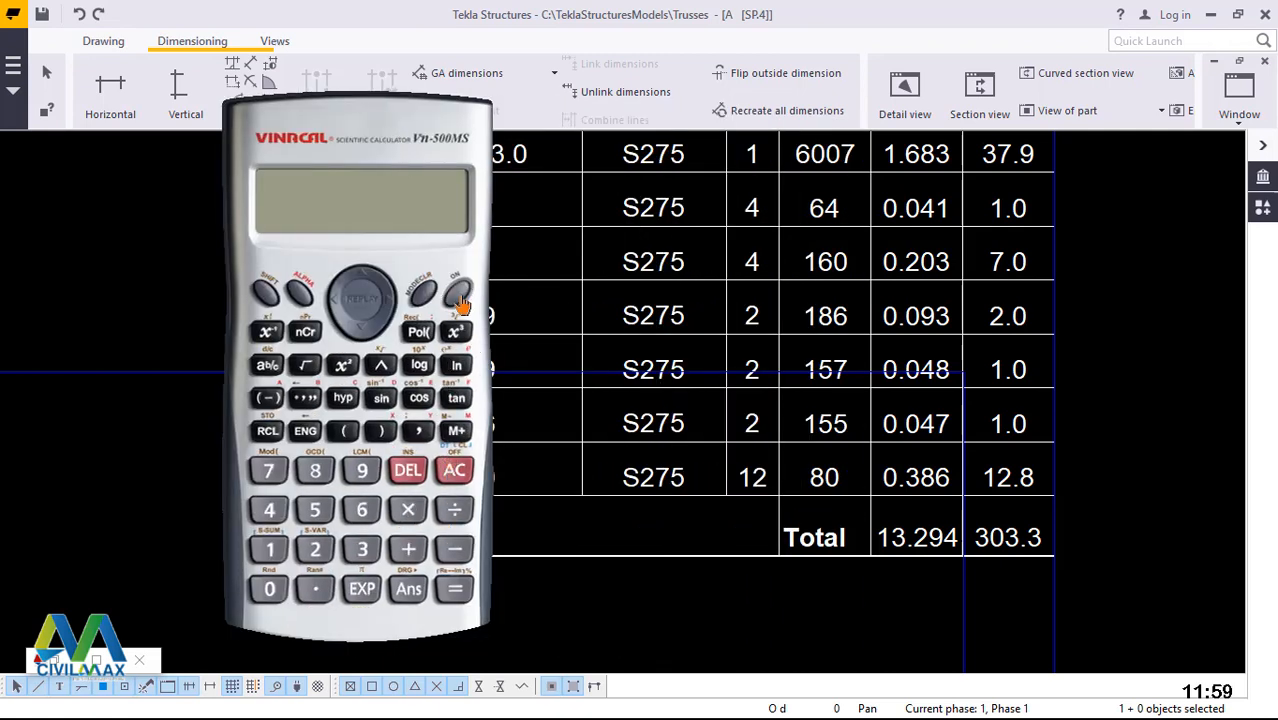
left_click(457, 291)
- Calculate 3 × 10 on the calculator
left_click(364, 553)
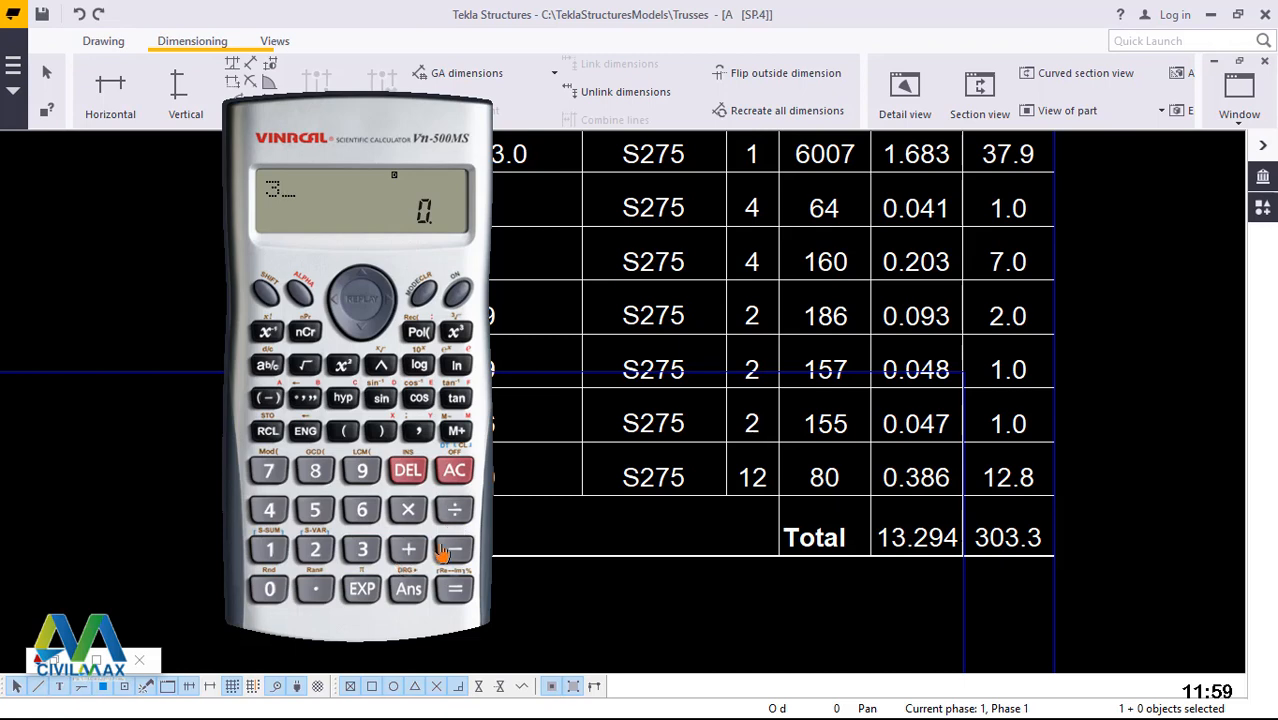
left_click(408, 510)
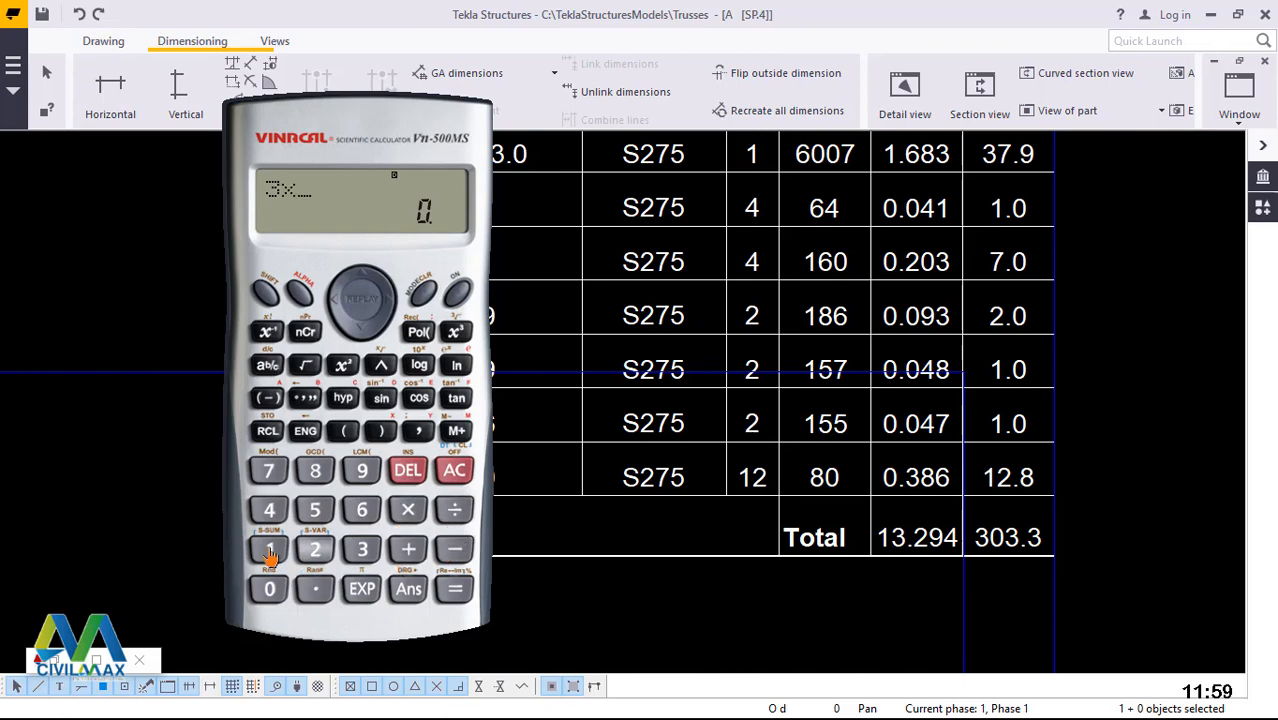
left_click(270, 552)
left_click(269, 590)
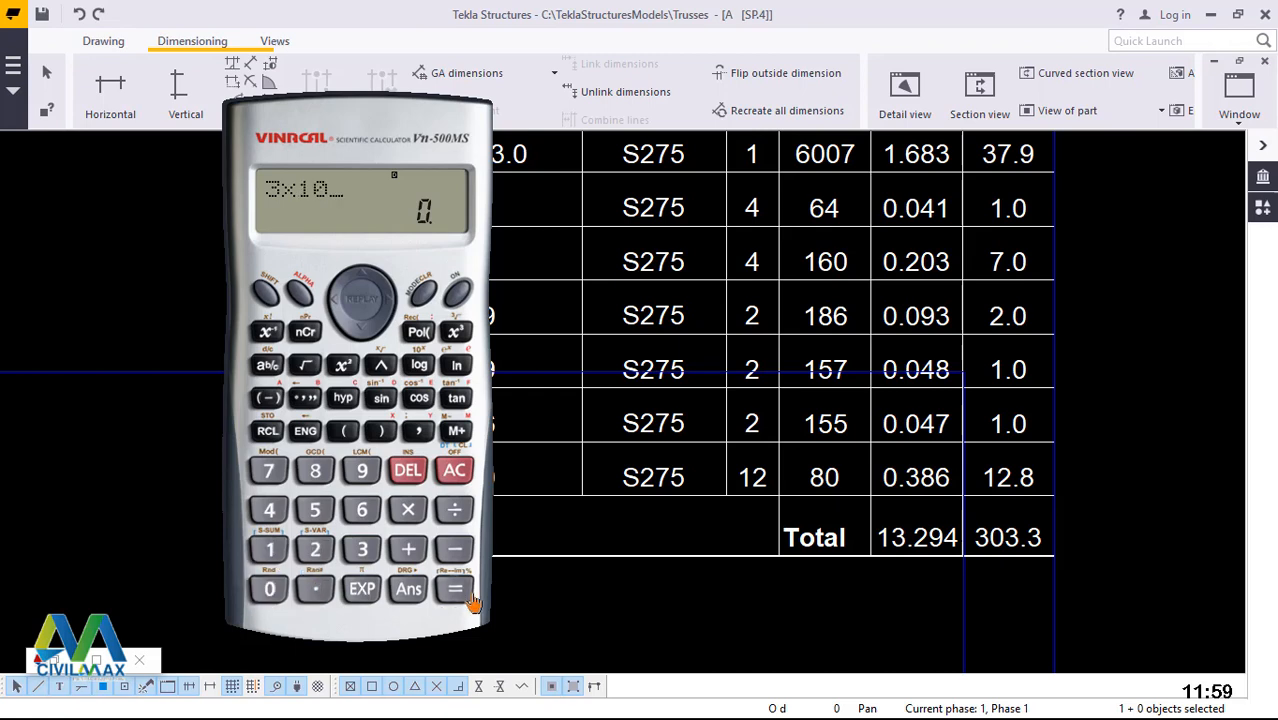
left_click(456, 590)
left_click(408, 512)
left_click(362, 549)
left_click(283, 585)
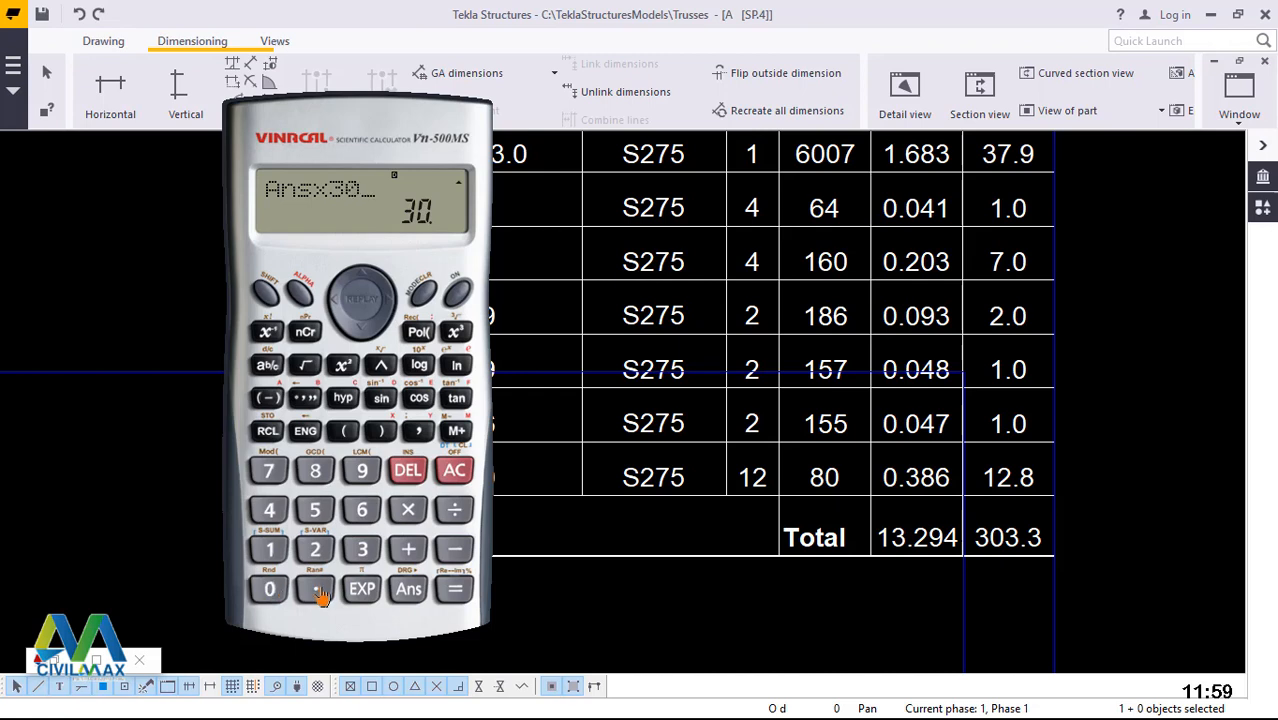
left_click(269, 589)
left_click(315, 589)
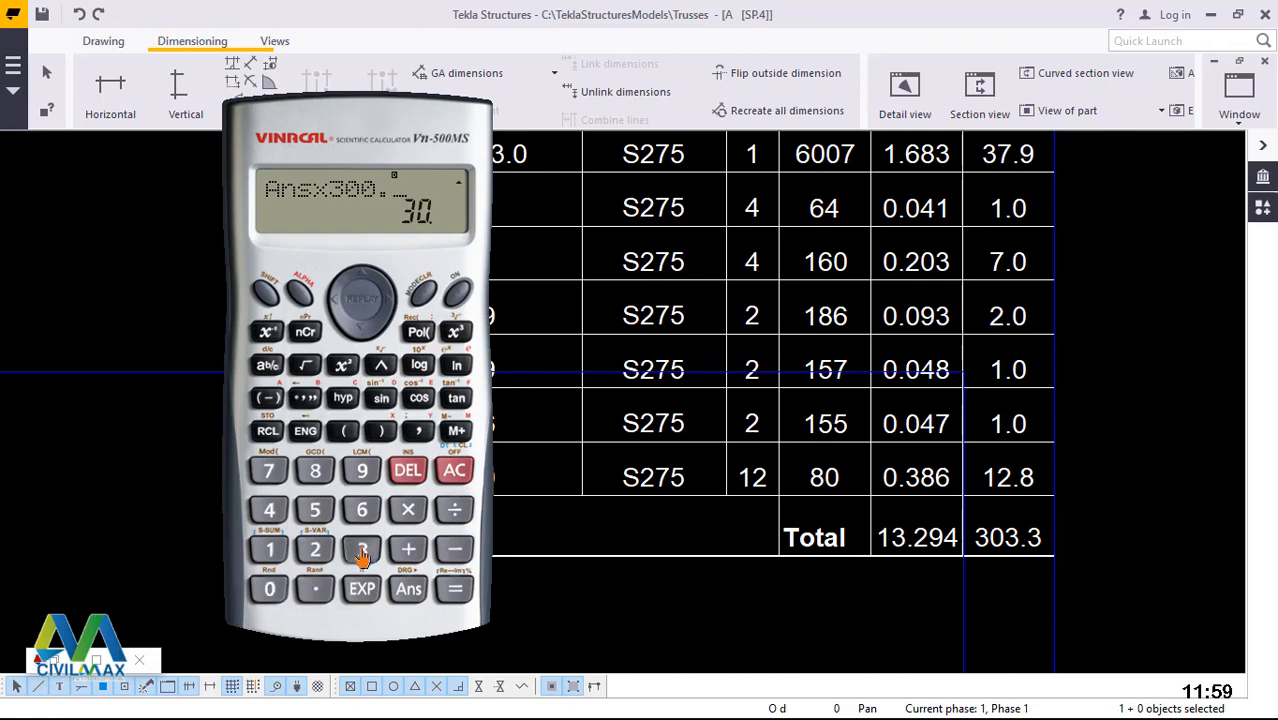
left_click(362, 552)
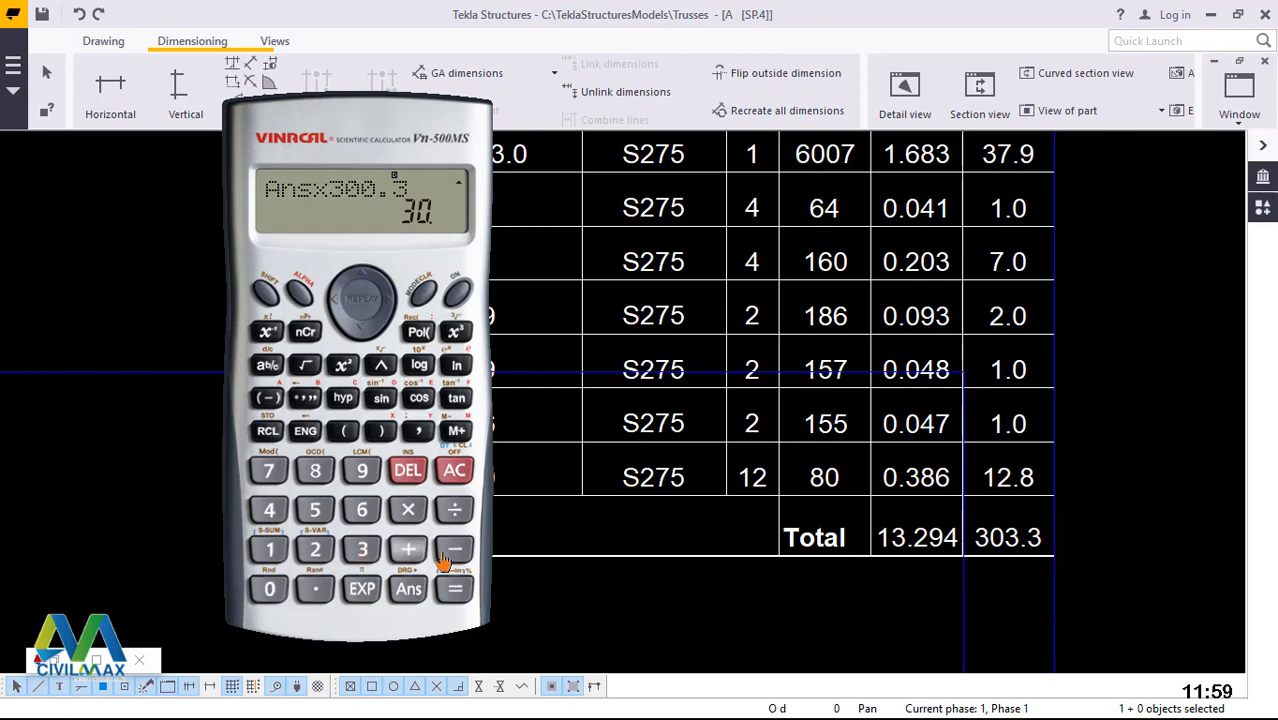
left_click(407, 472)
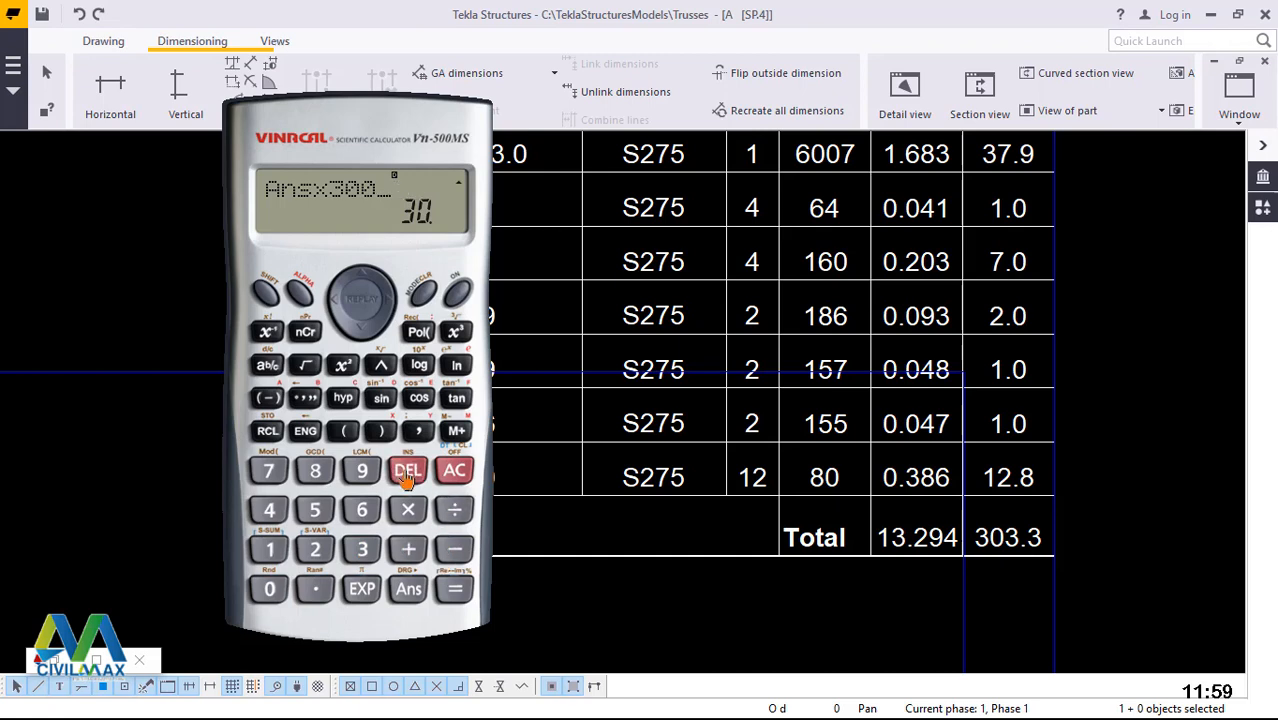
left_click(407, 474)
left_click(457, 292)
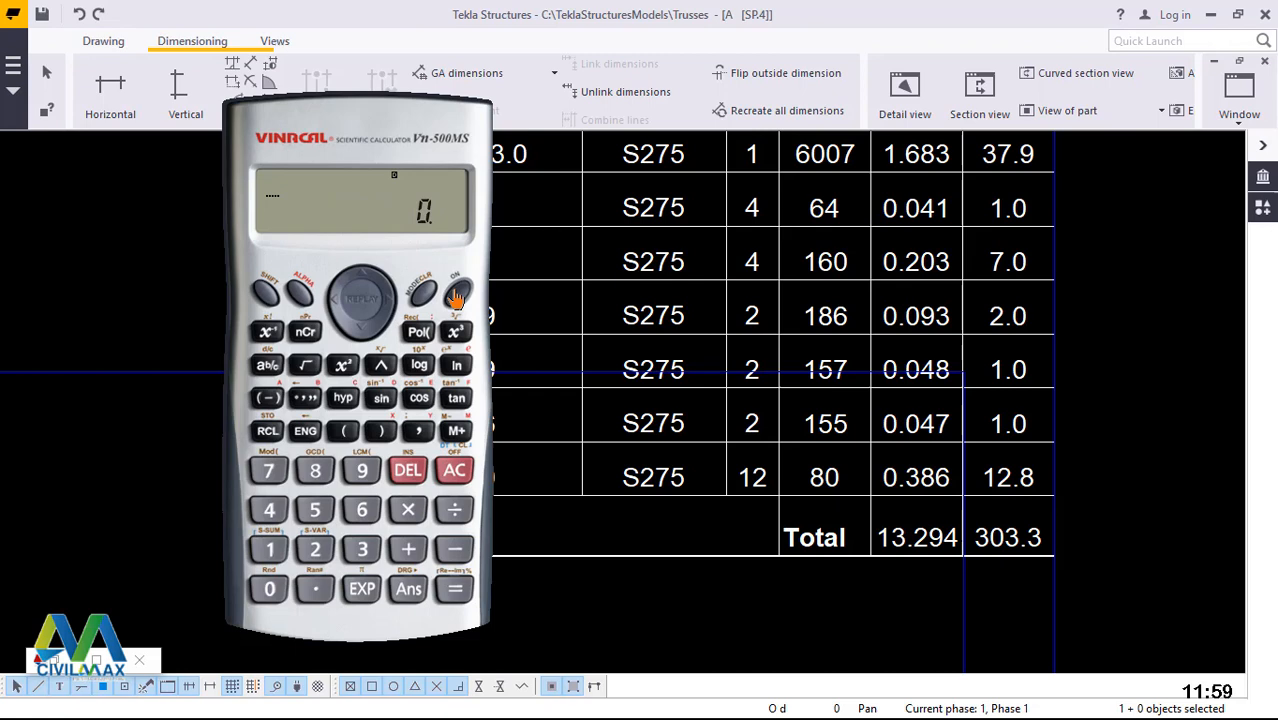
- Calculate 30 × 303.3 on the calculator, using the total weight from the material list
left_click(362, 549)
left_click(269, 589)
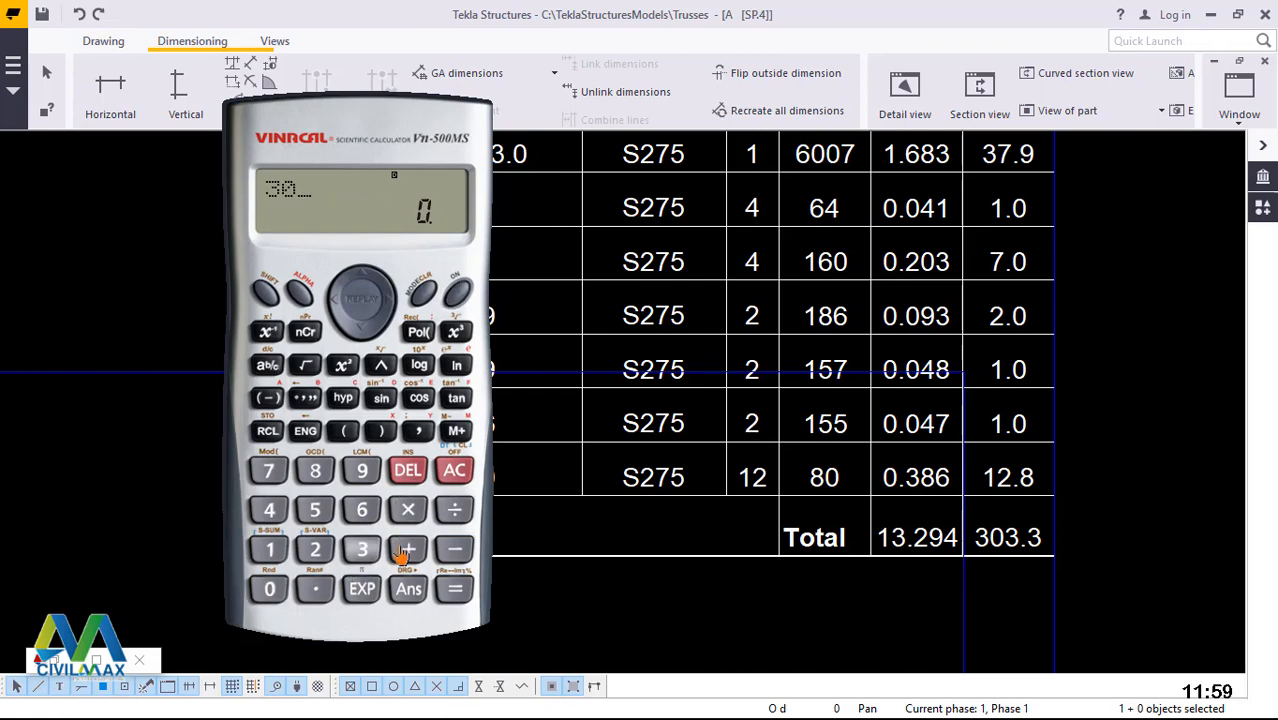
left_click(407, 510)
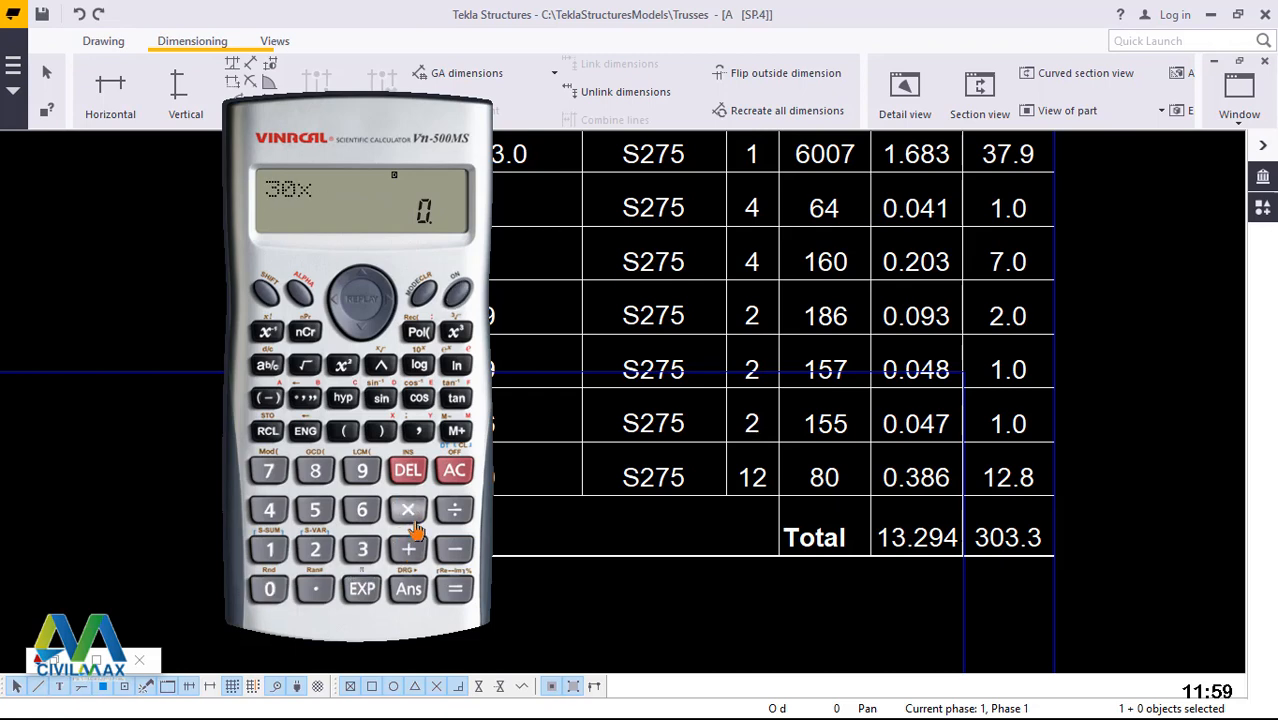
left_click(362, 549)
left_click(269, 589)
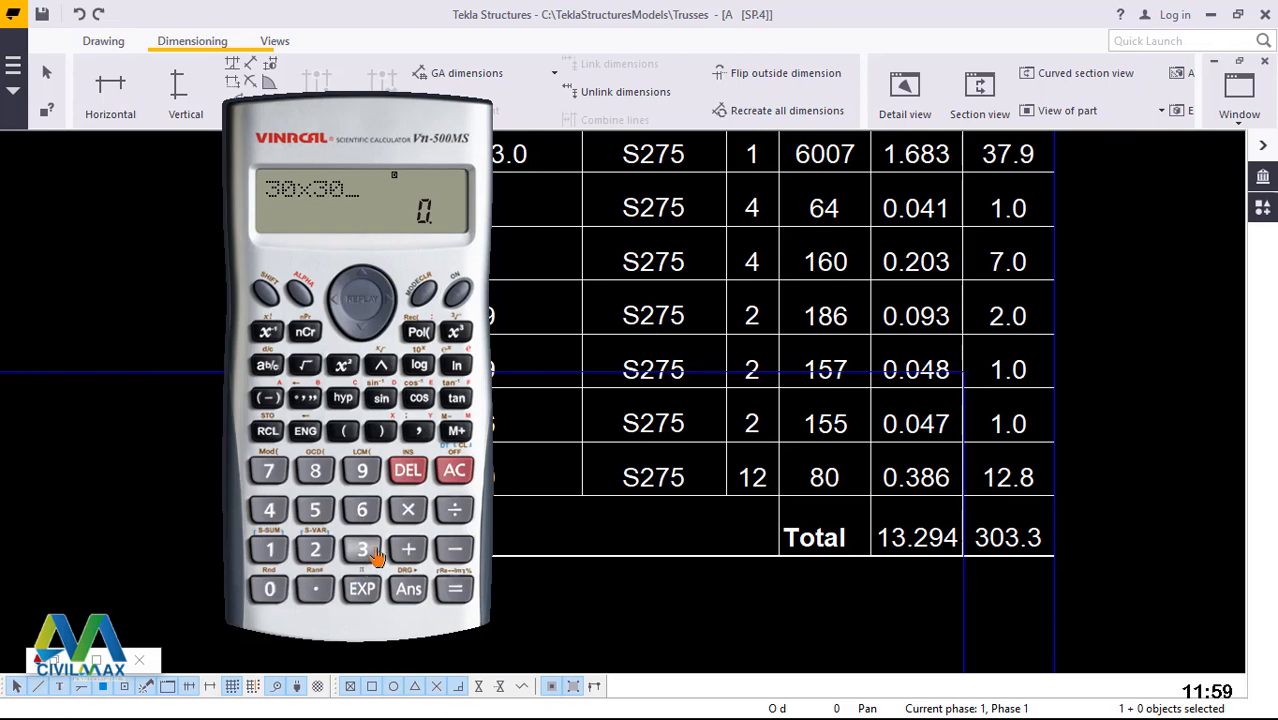
left_click(362, 549)
left_click(315, 589)
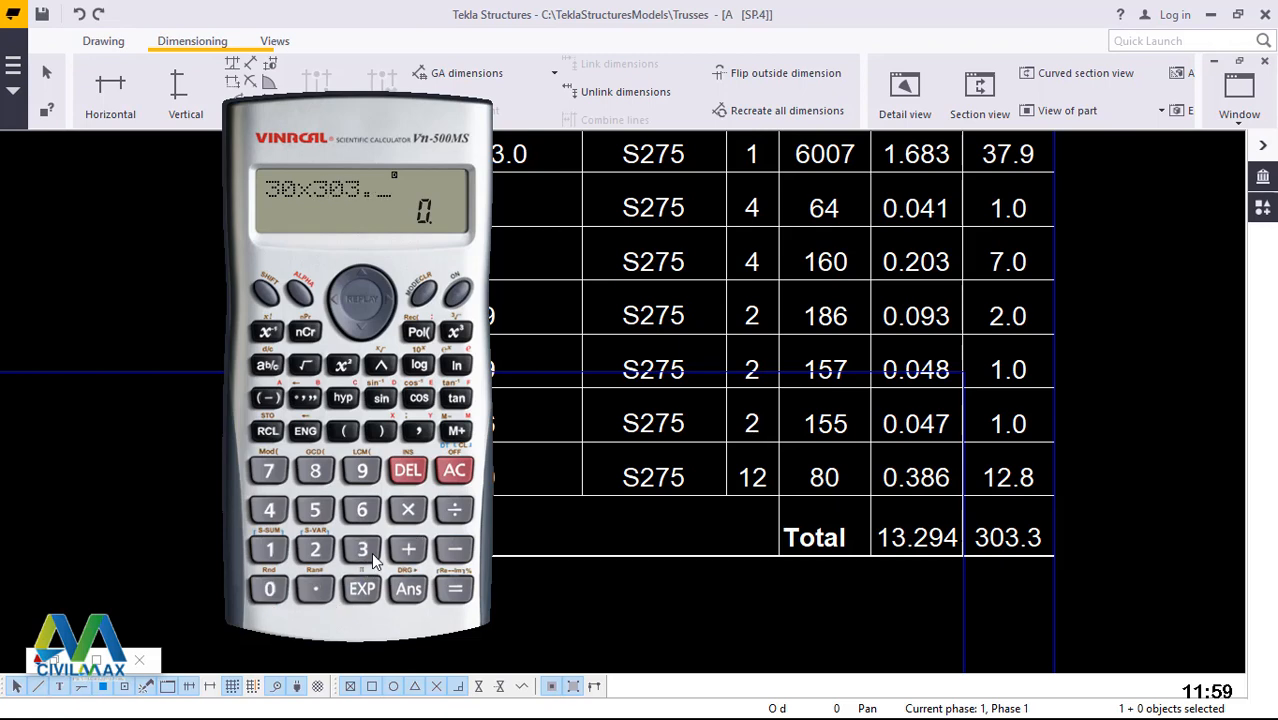
left_click(364, 552)
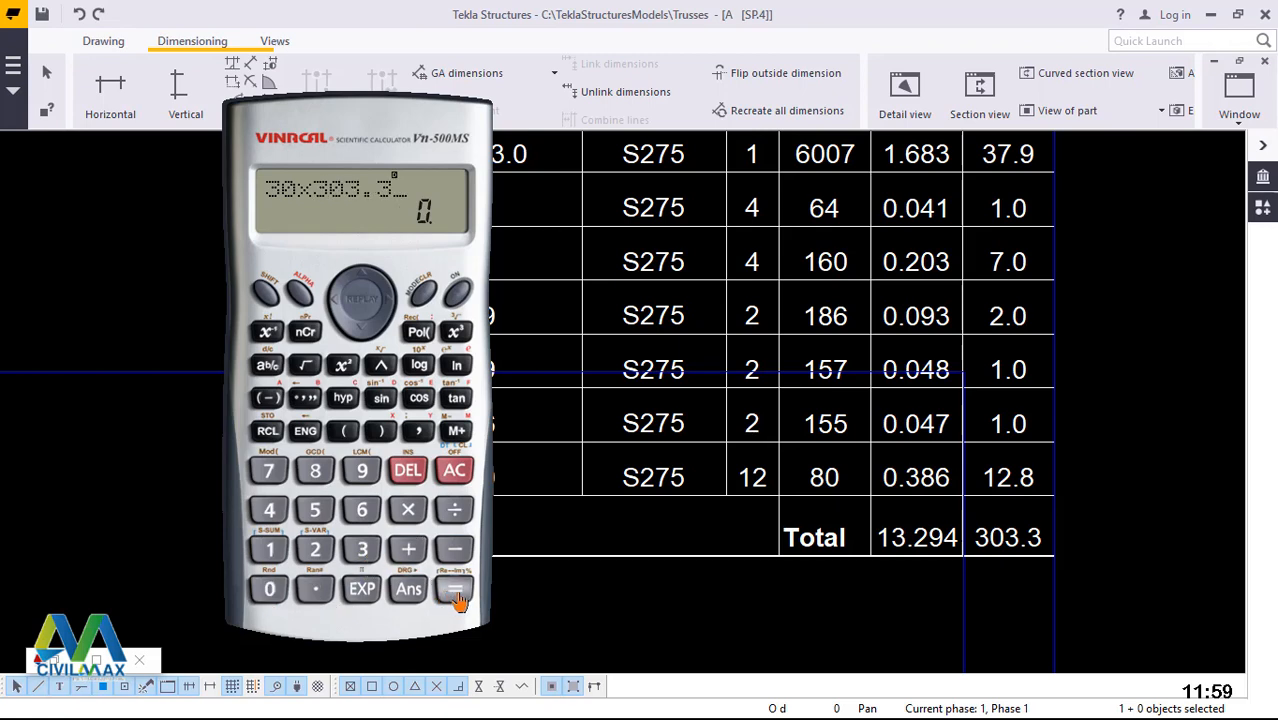
left_click(455, 591)
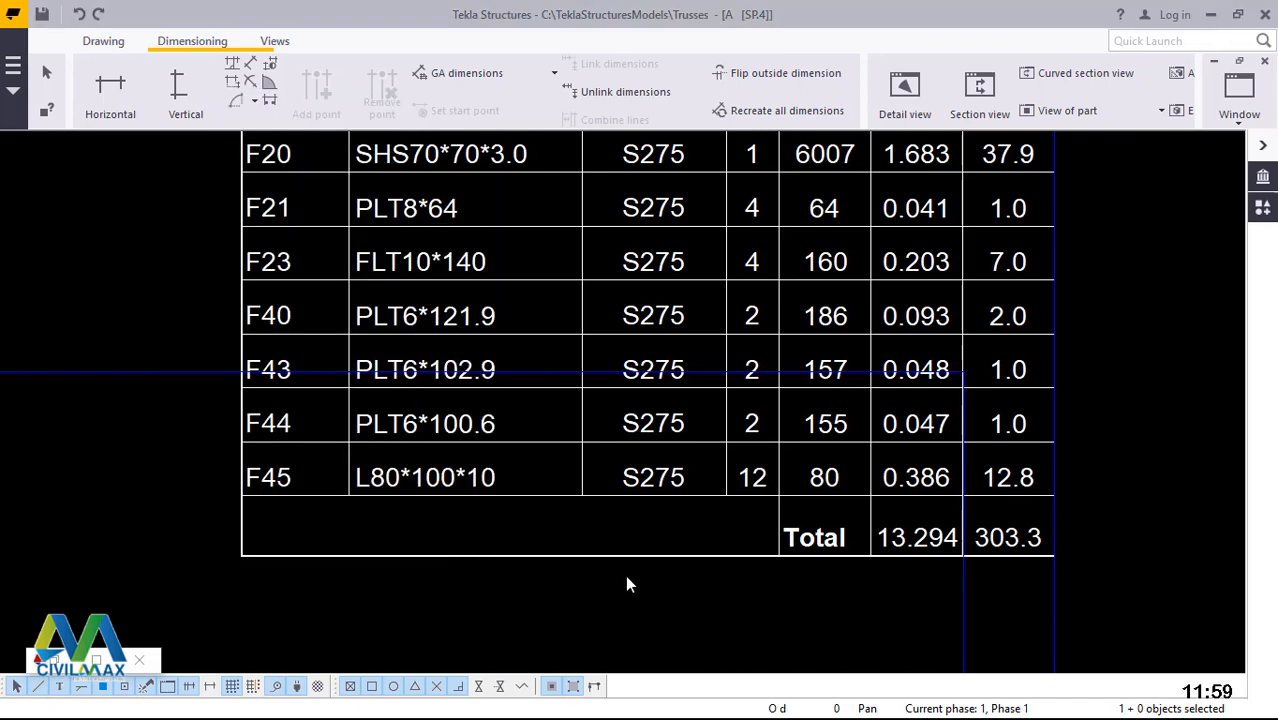
- Return to the truss drawing and add a part mark to the web diagonal descending left from the apex
scroll(940, 495, "down", 2)
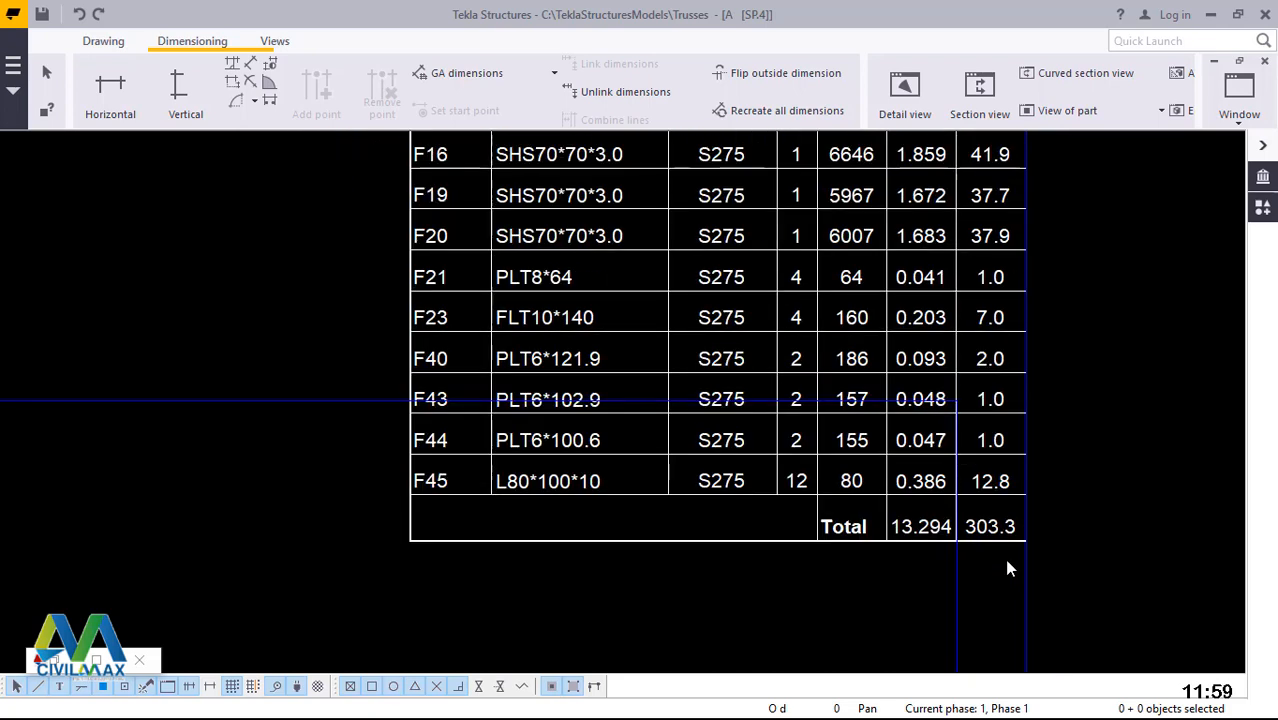
scroll(978, 500, "down", 5)
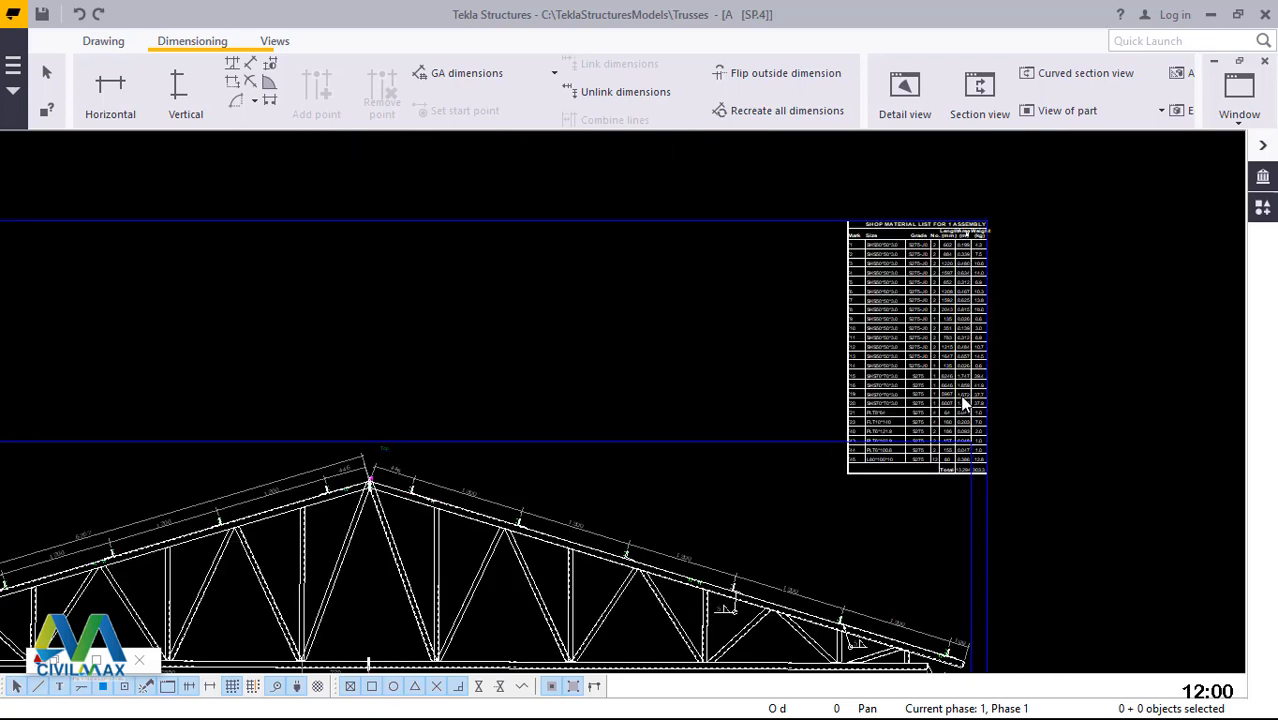
scroll(873, 476, "down", 2)
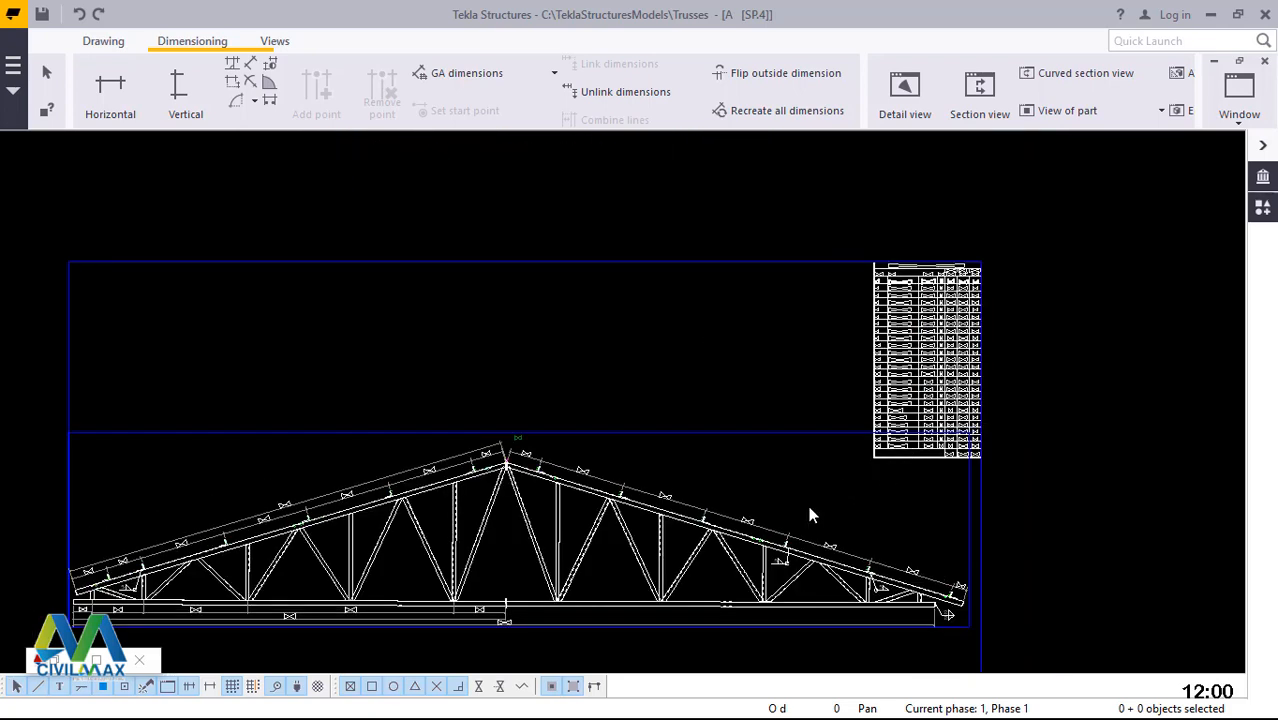
scroll(537, 560, "down", 1)
scroll(679, 508, "up", 5)
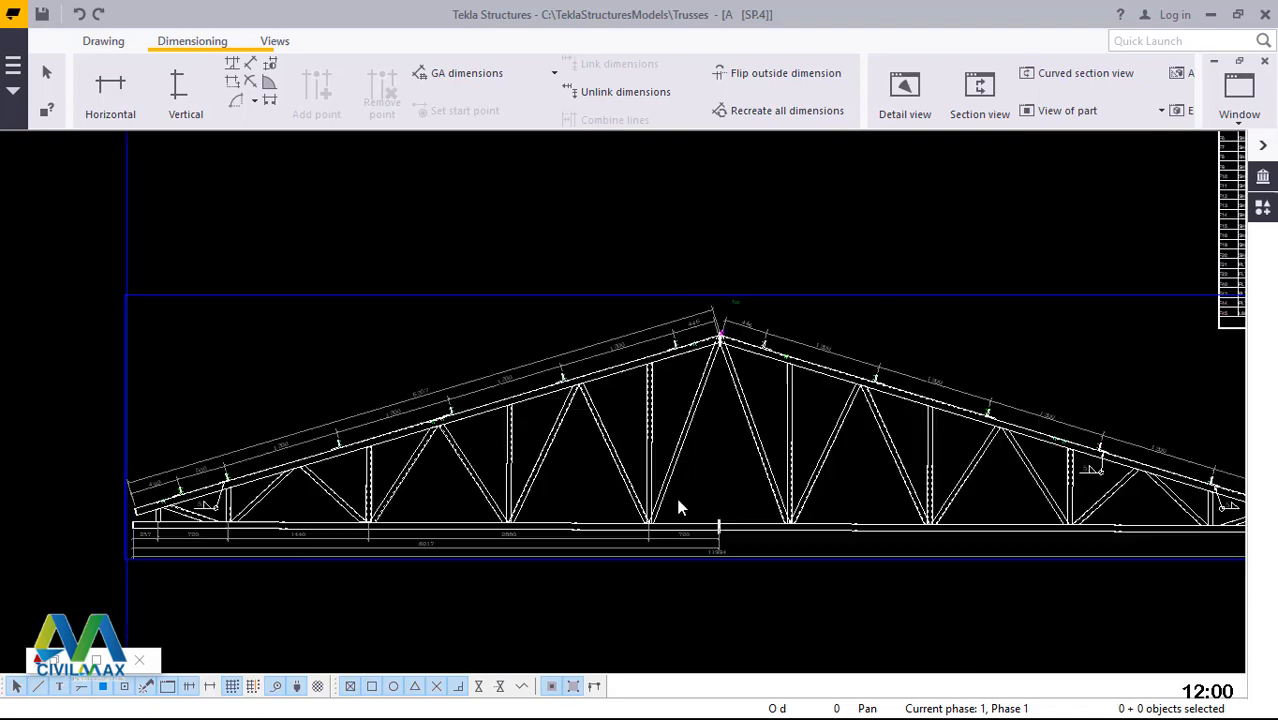
scroll(693, 483, "up", 8)
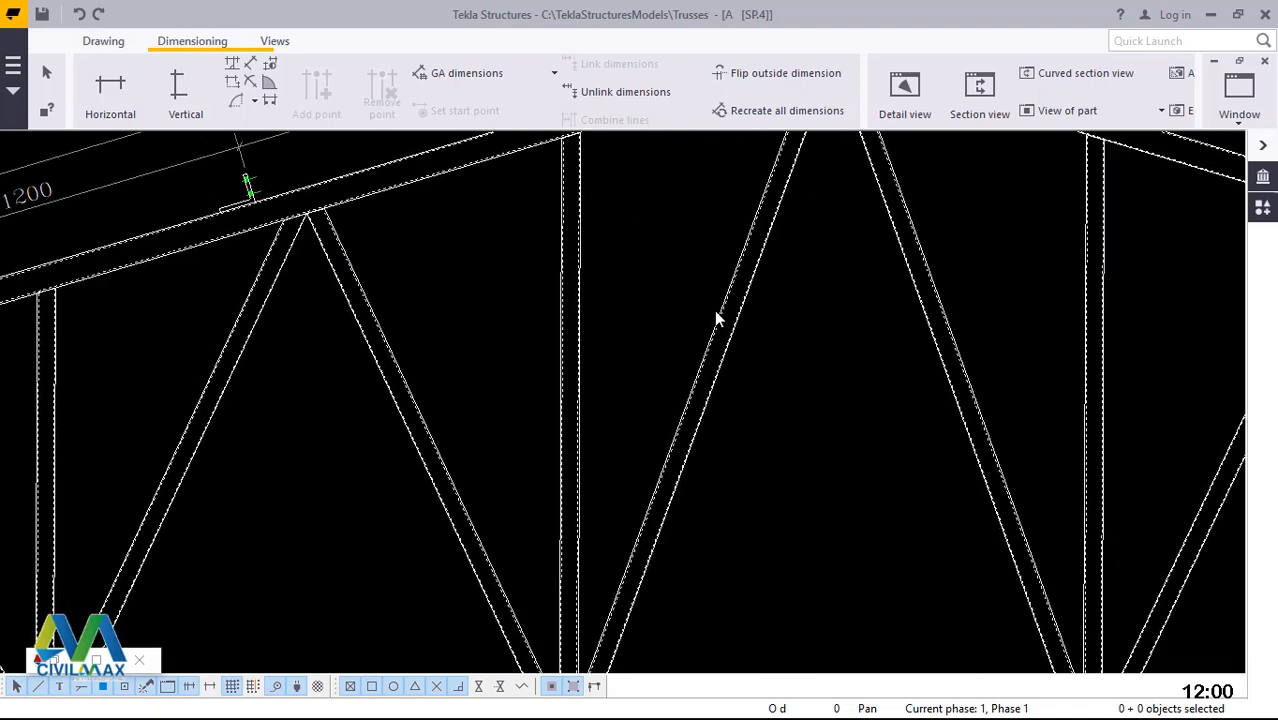
scroll(714, 318, "up", 1)
scroll(605, 472, "down", 2)
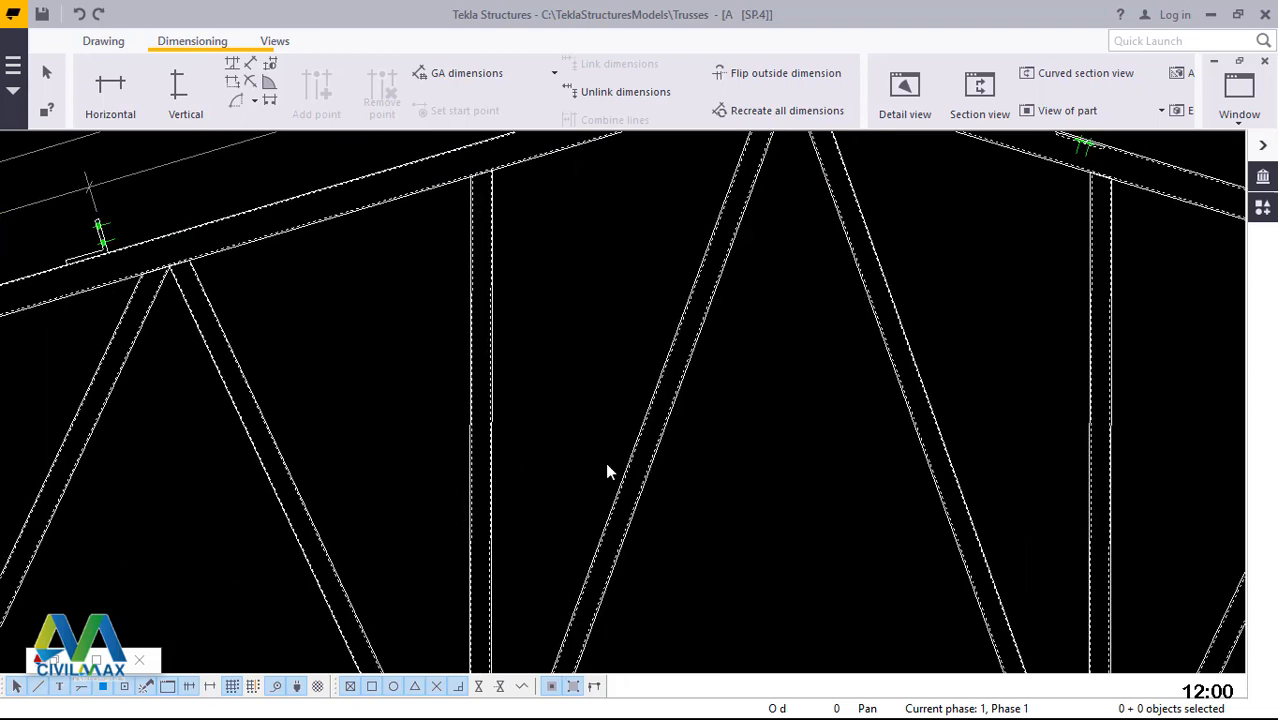
left_click(647, 417)
right_click(647, 417)
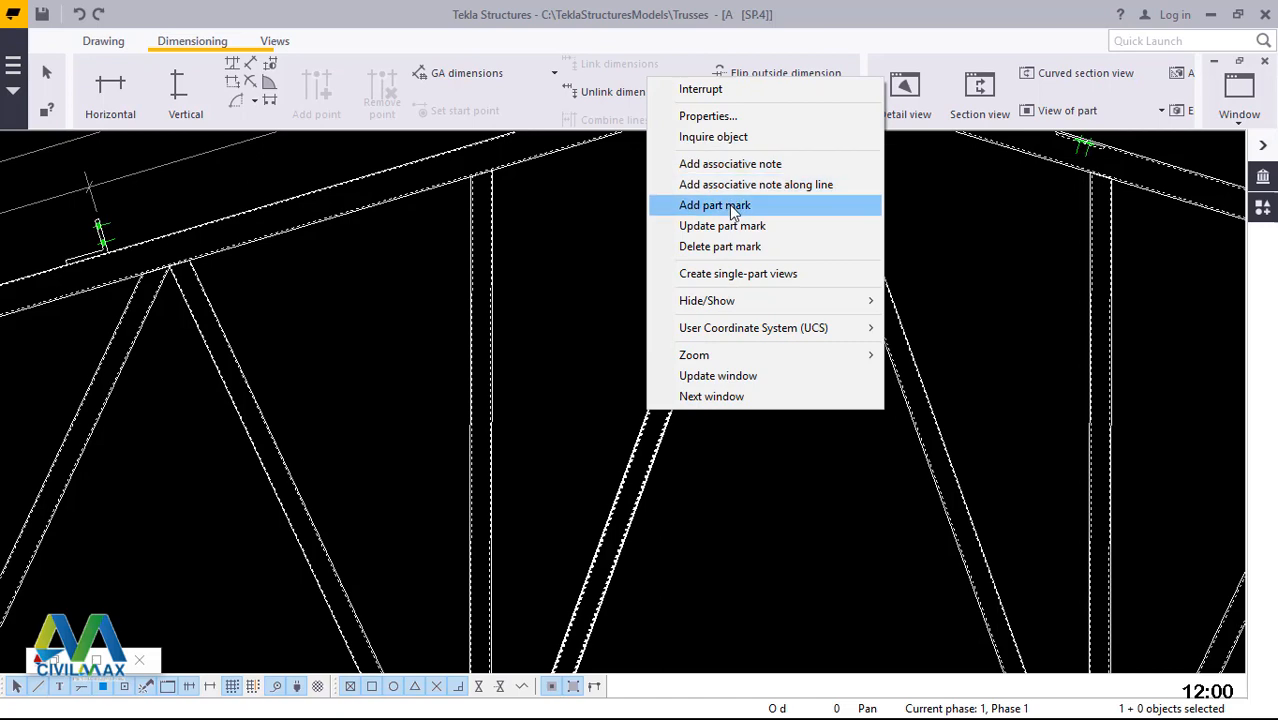
left_click(733, 206)
scroll(608, 456, "down", 2)
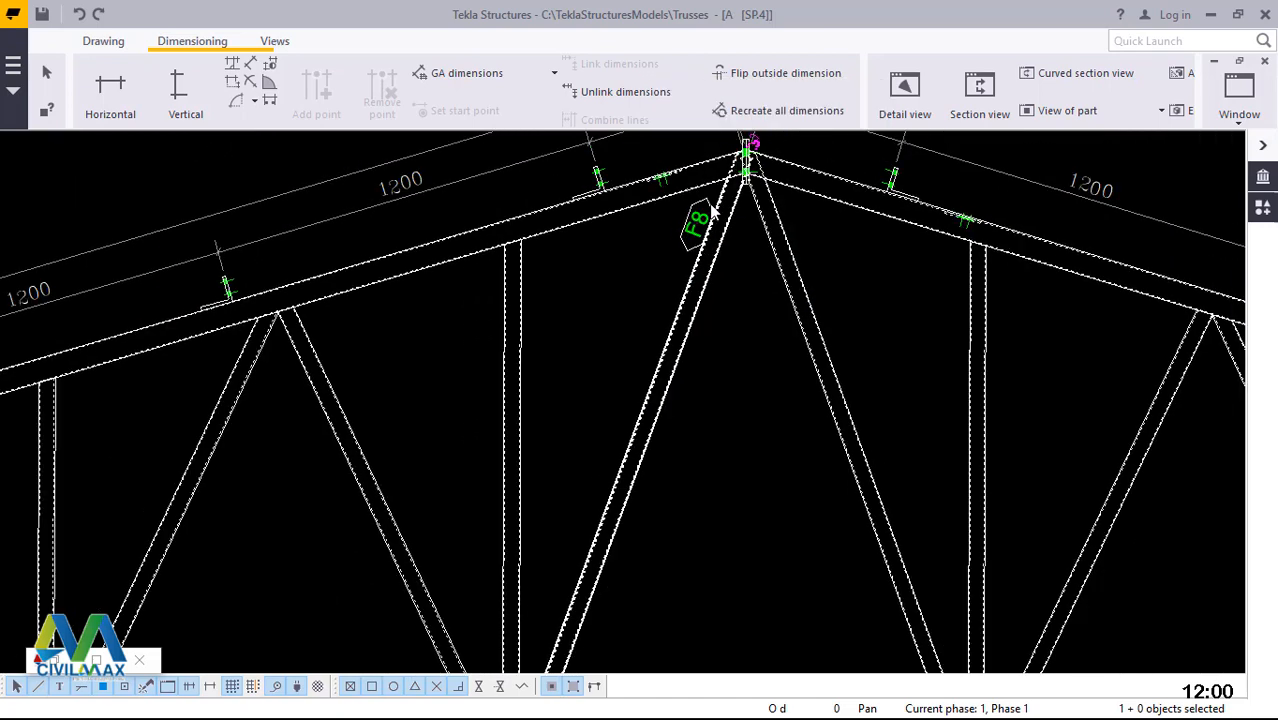
- Add a part mark to the web diagonal descending right from the truss apex
scroll(712, 211, "up", 3)
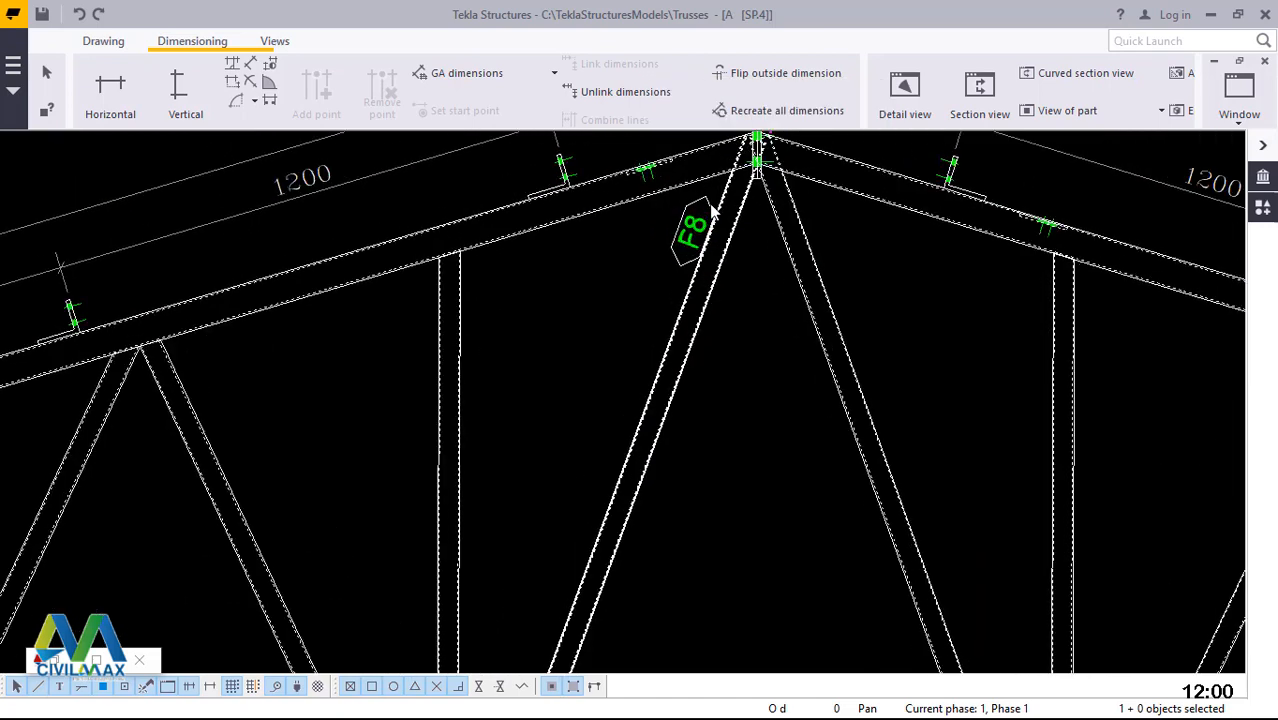
left_click(857, 350)
right_click(856, 346)
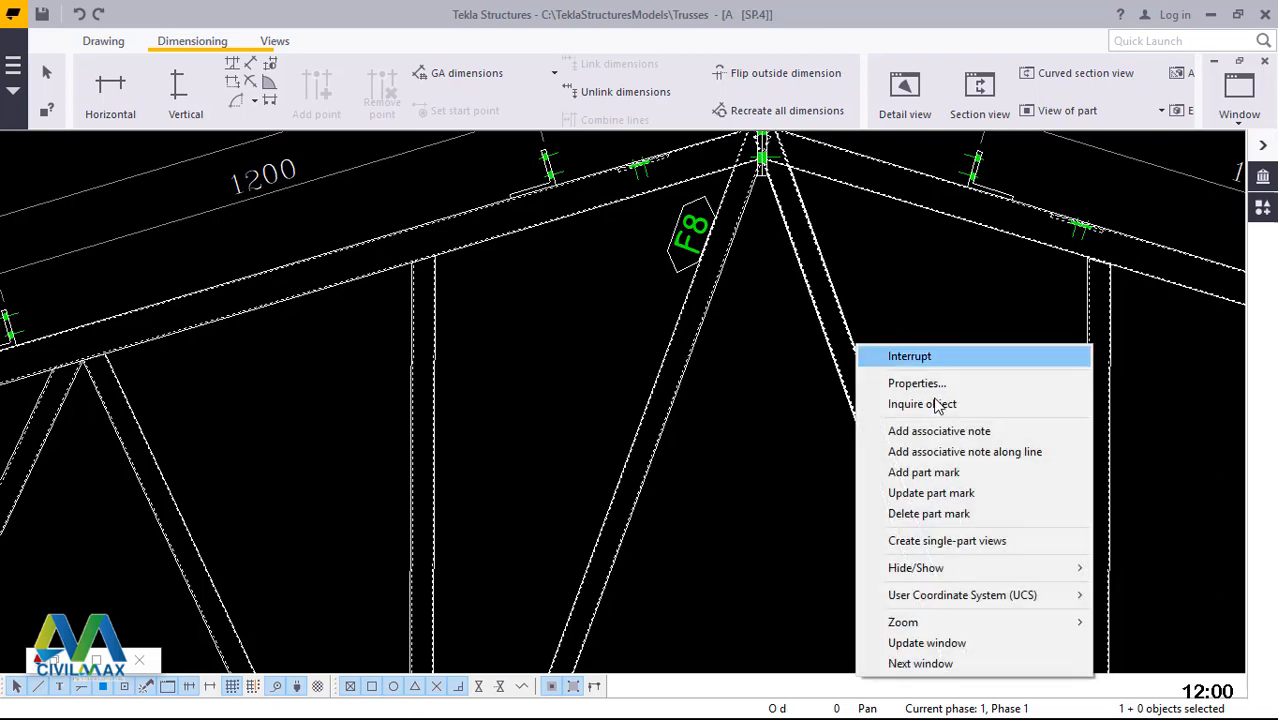
left_click(922, 472)
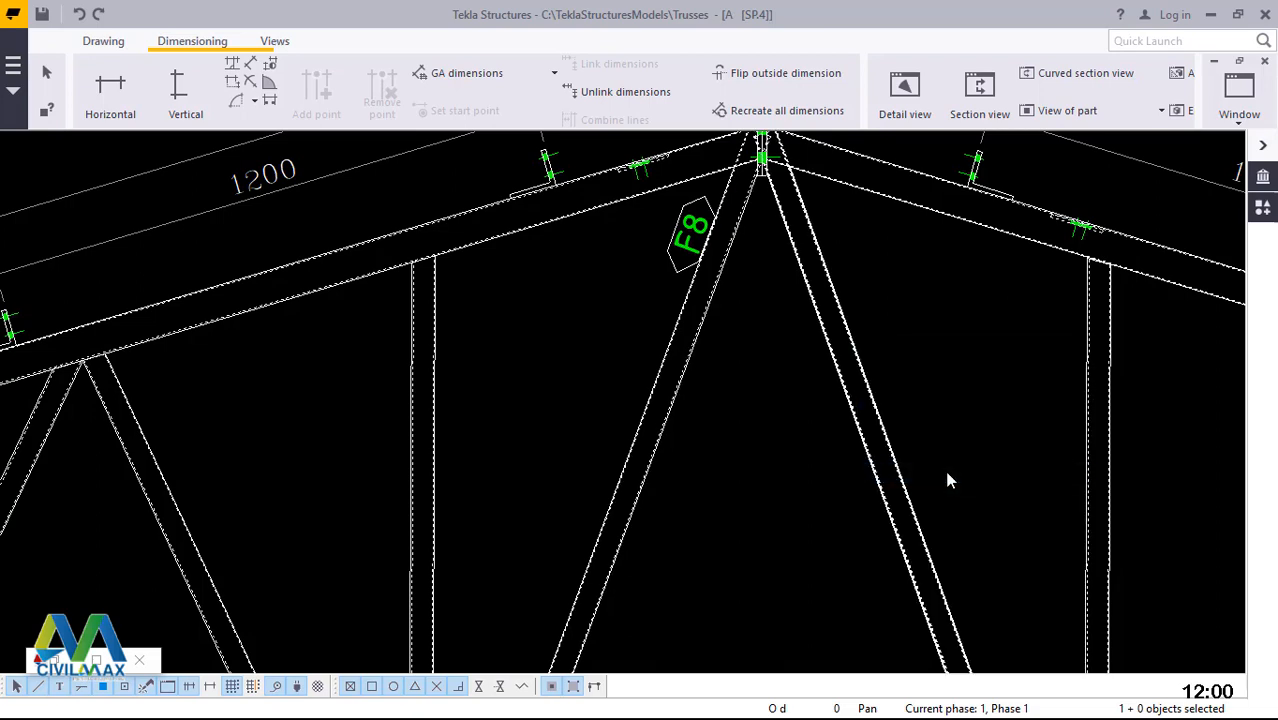
scroll(714, 334, "down", 3)
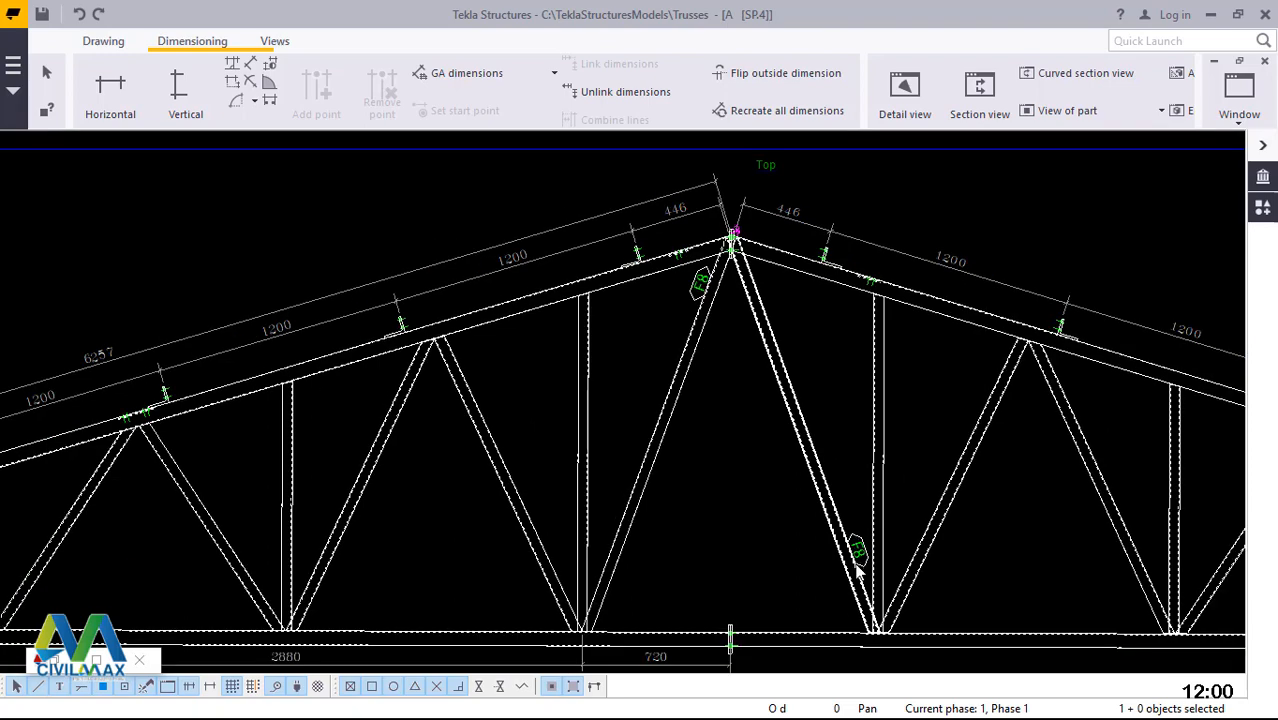
- Add a part mark to the first vertical web member right of the apex
scroll(858, 567, "up", 3)
scroll(858, 567, "down", 1)
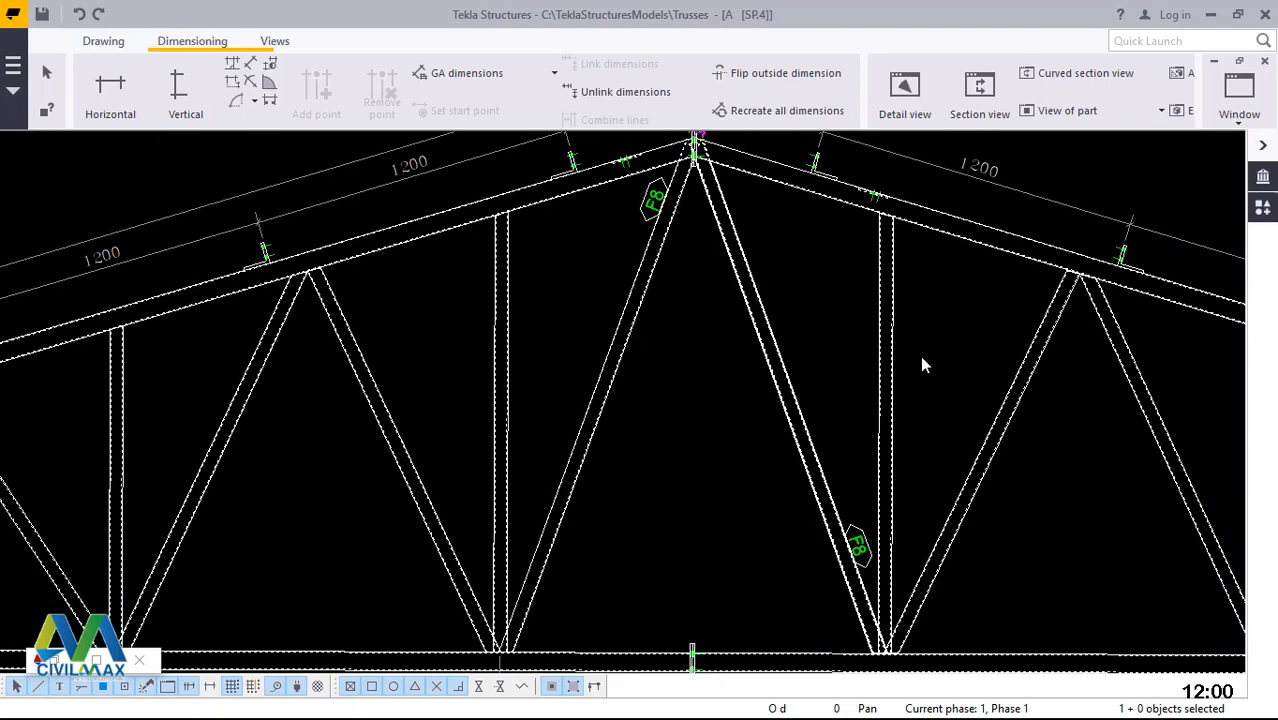
scroll(912, 364, "up", 2)
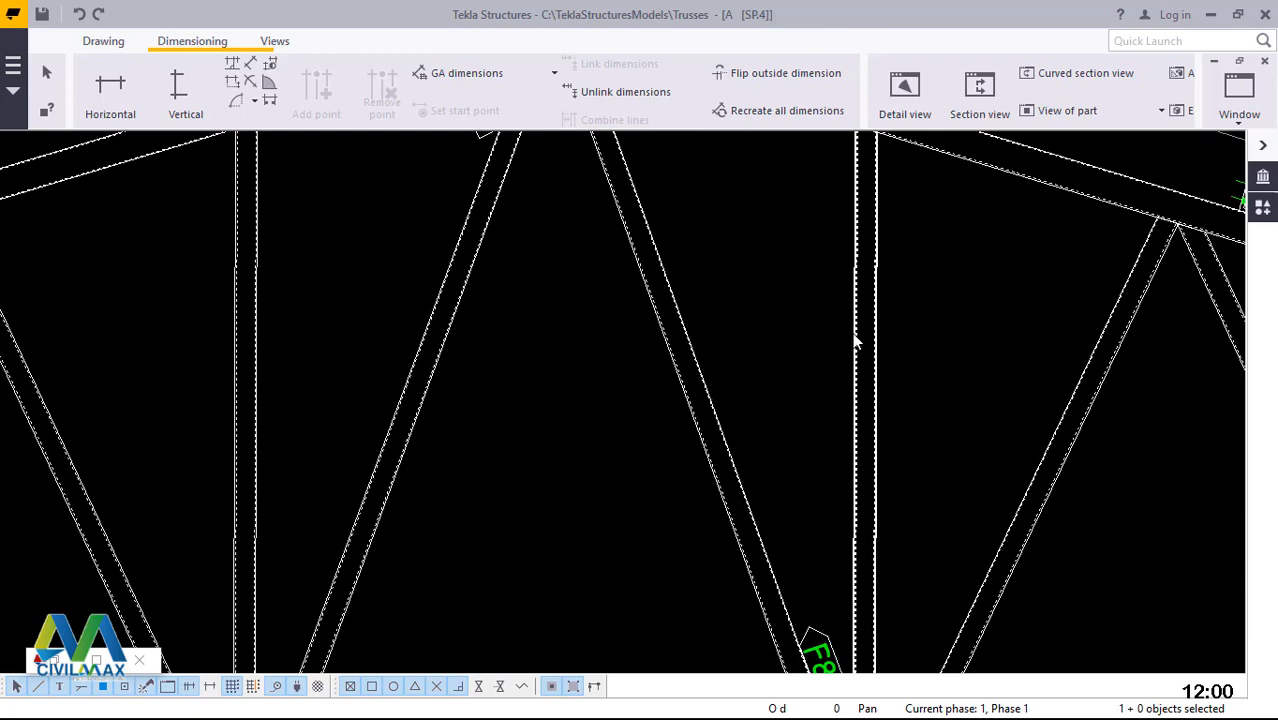
right_click(852, 332)
left_click(921, 462)
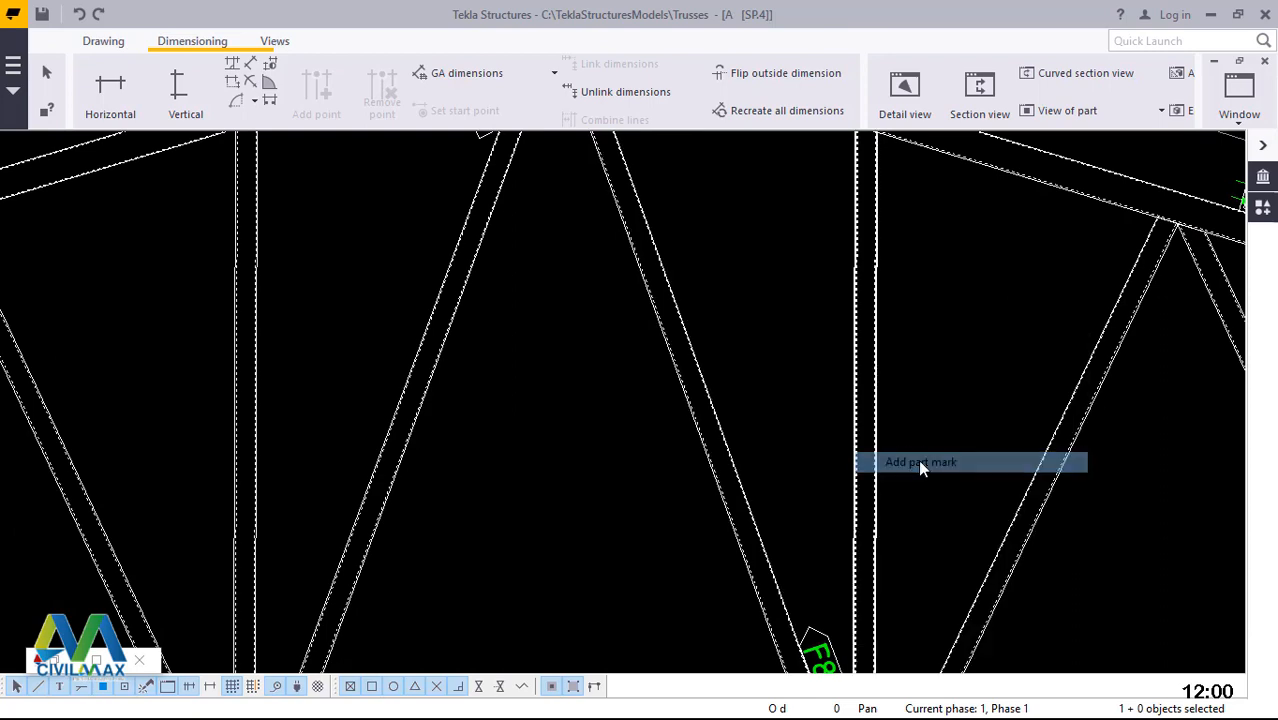
- Add part marks to both diagonals that meet at the top chord between the first and second verticals right of the apex
scroll(528, 330, "down", 2)
scroll(955, 390, "up", 2)
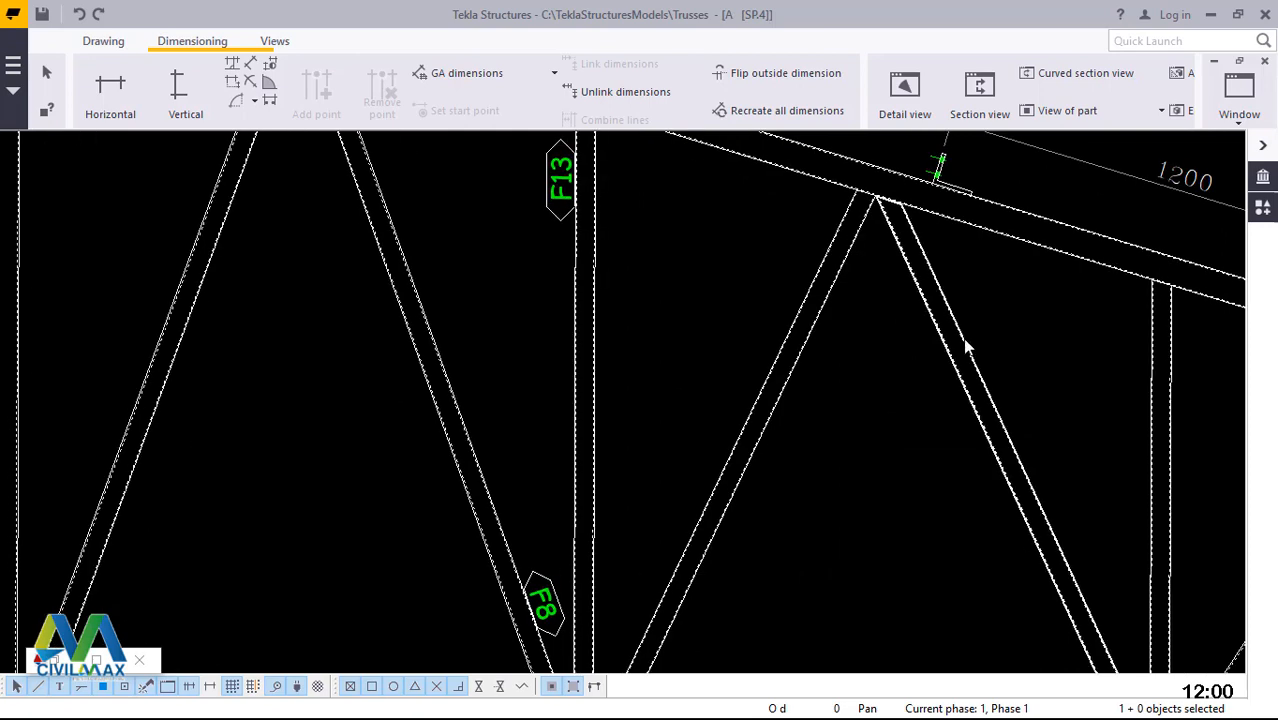
right_click(965, 345)
left_click(1038, 471)
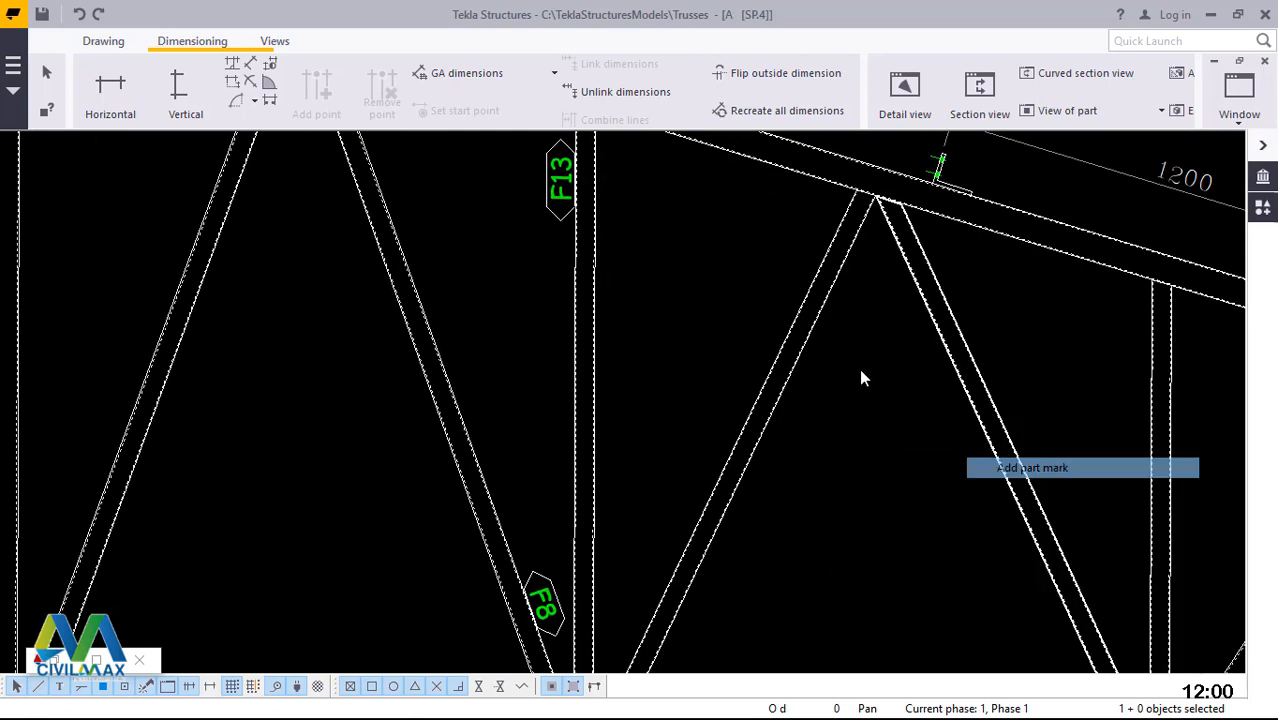
right_click(773, 372)
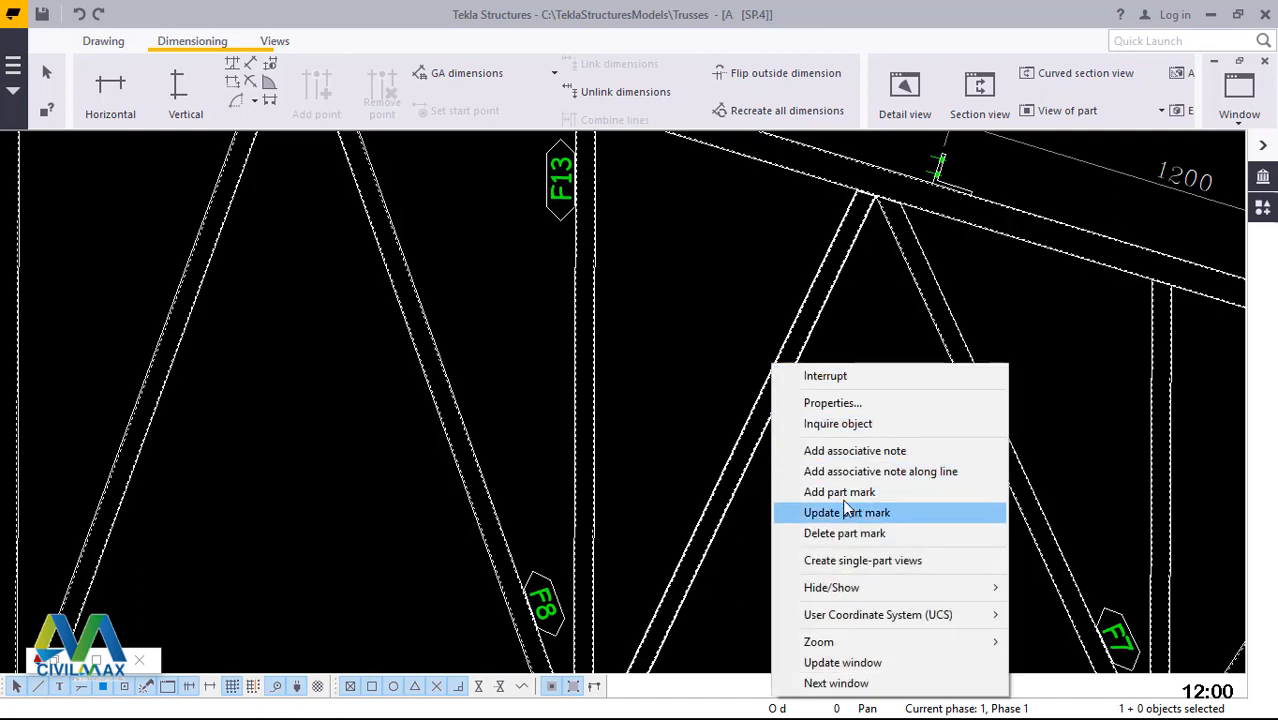
left_click(855, 491)
- Add a part mark to the diagonal rising rightward from the foot of the second vertical right of the apex
scroll(927, 459, "down", 5)
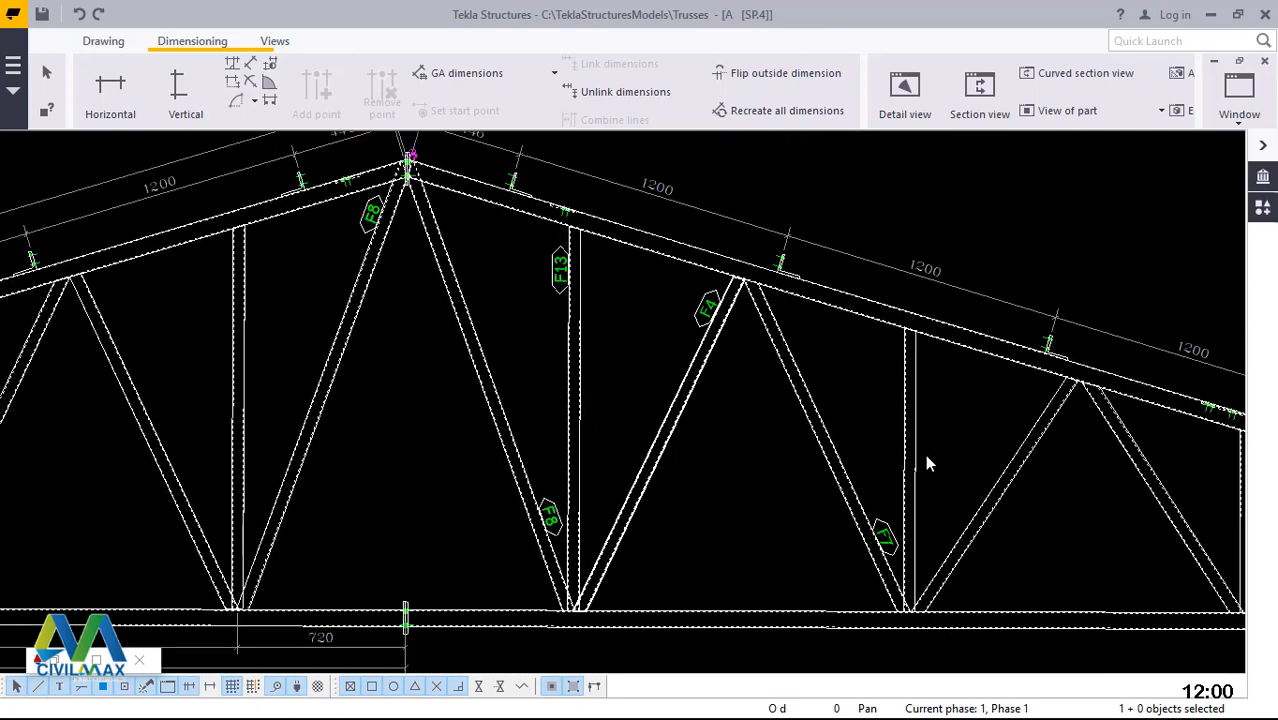
scroll(984, 476, "up", 5)
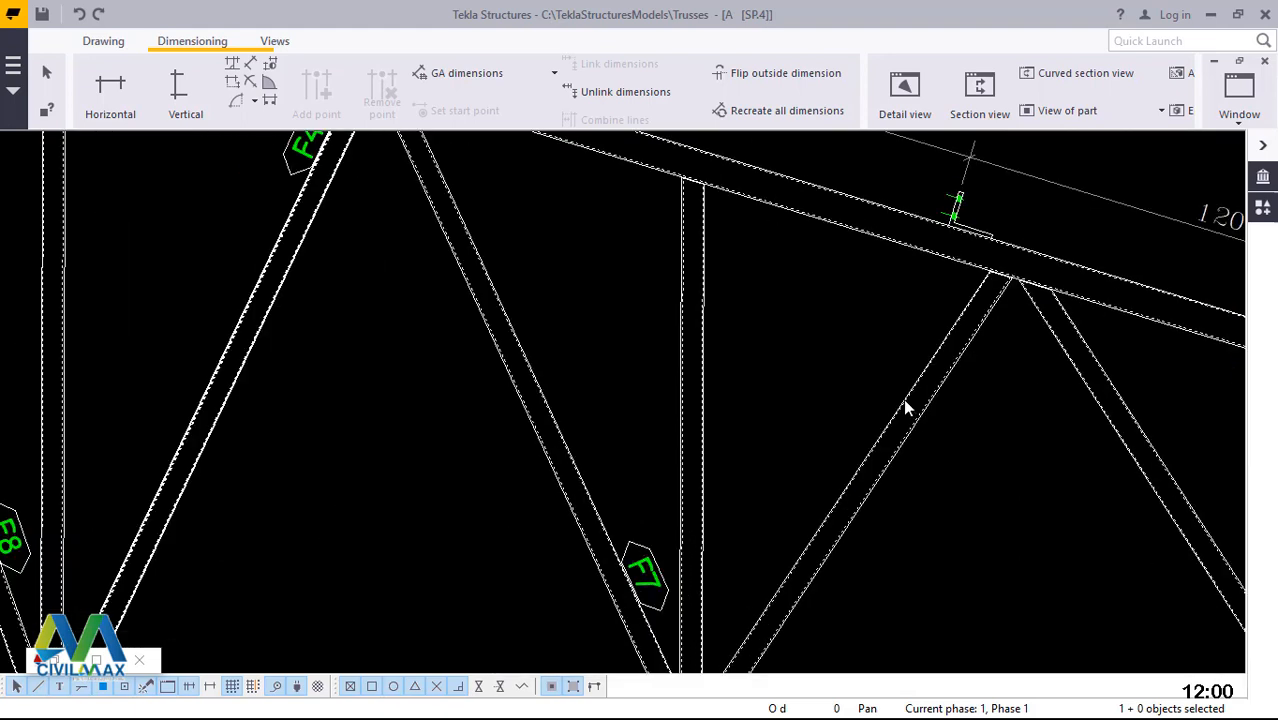
right_click(906, 408)
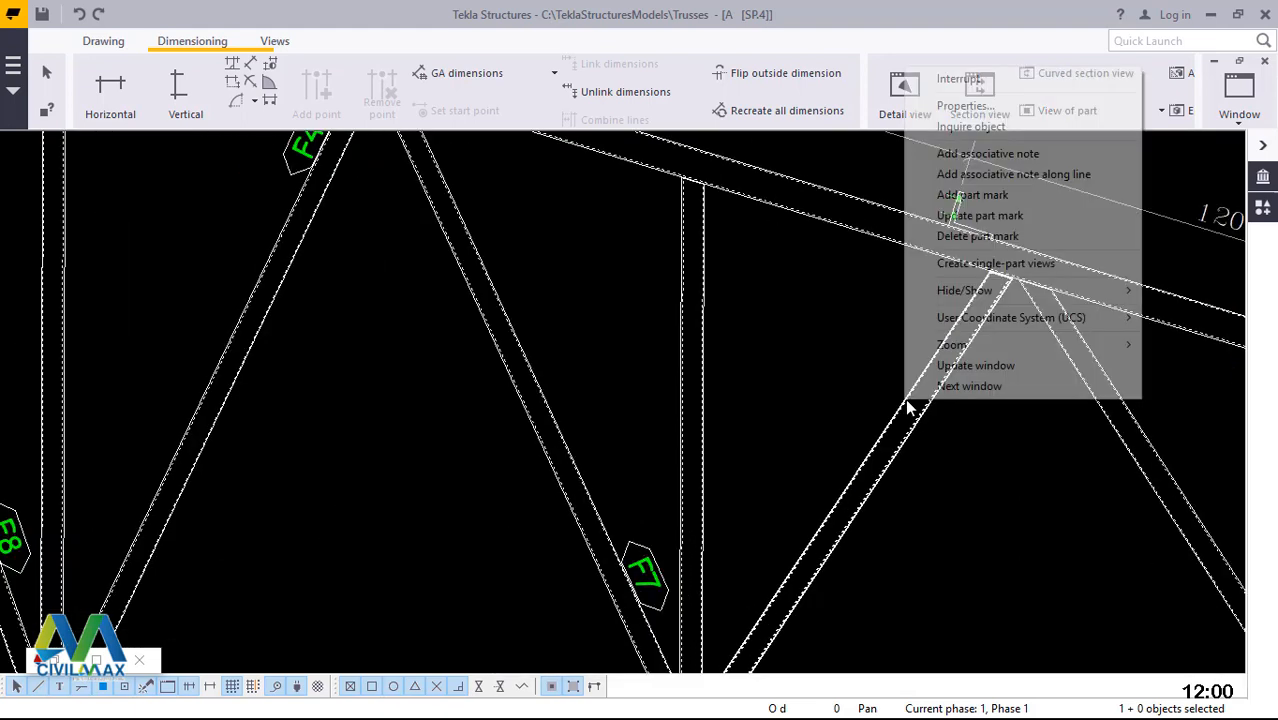
left_click(980, 195)
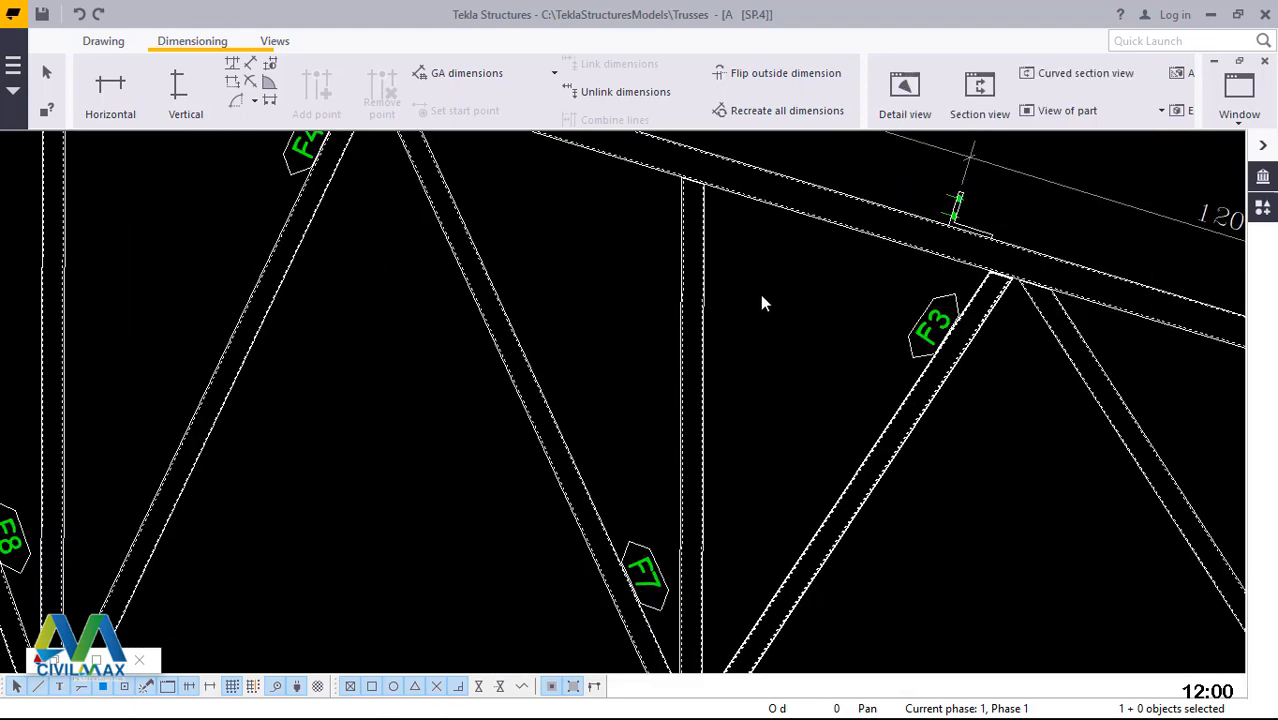
- Add a part mark to the second vertical web member right of the apex
left_click(683, 310)
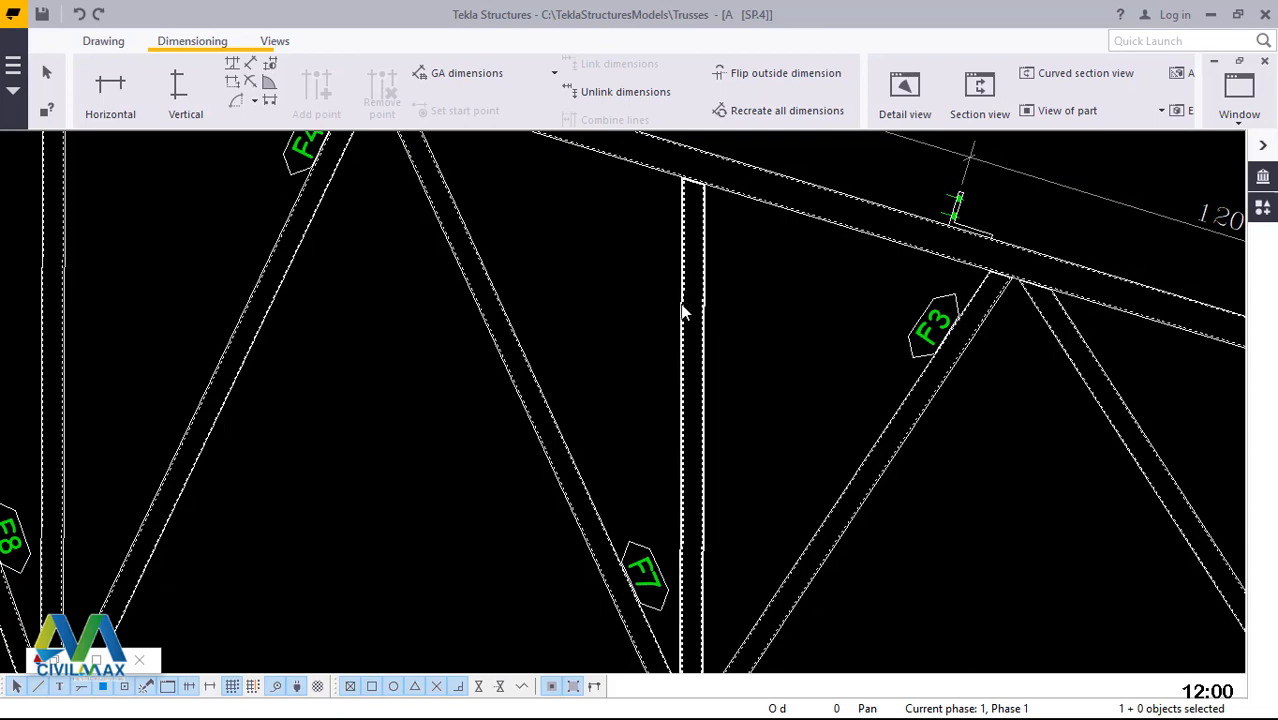
right_click(682, 306)
left_click(752, 440)
scroll(608, 395, "down", 1)
scroll(885, 448, "down", 1)
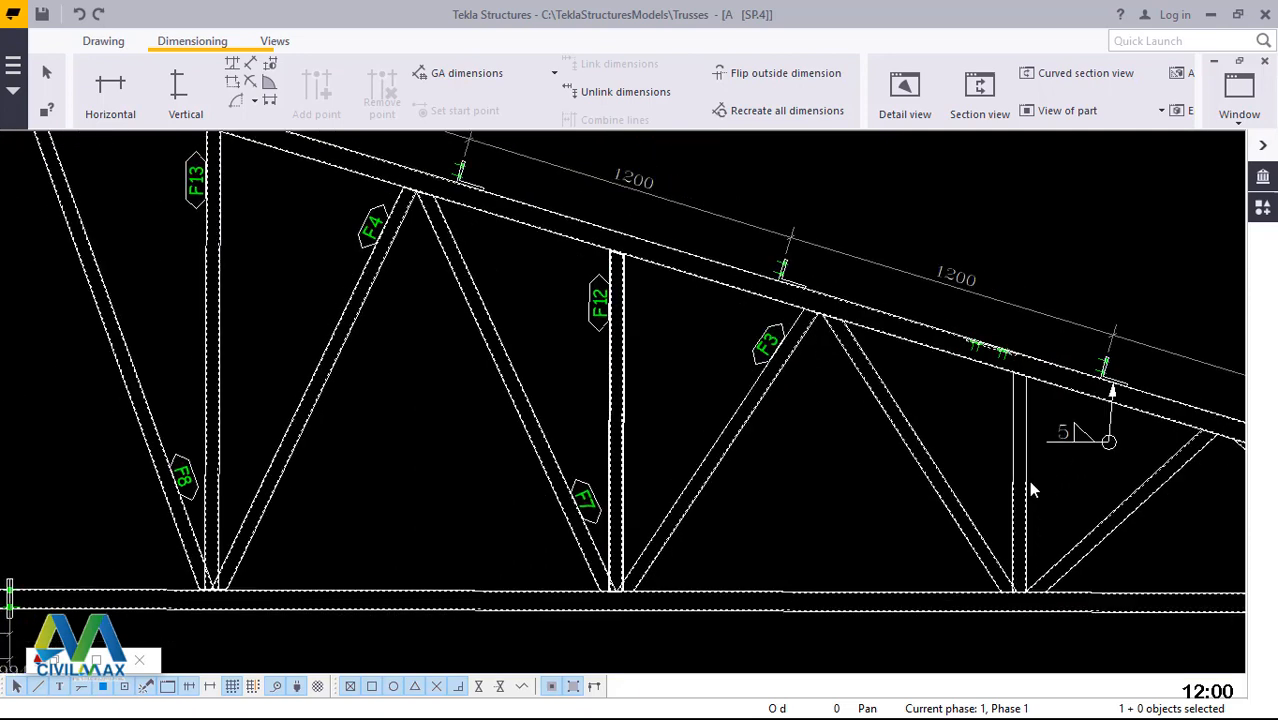
- Add part marks to the third vertical web member right of the apex and to the diagonal descending rightward to its foot
scroll(888, 434, "up", 2)
left_click(858, 415)
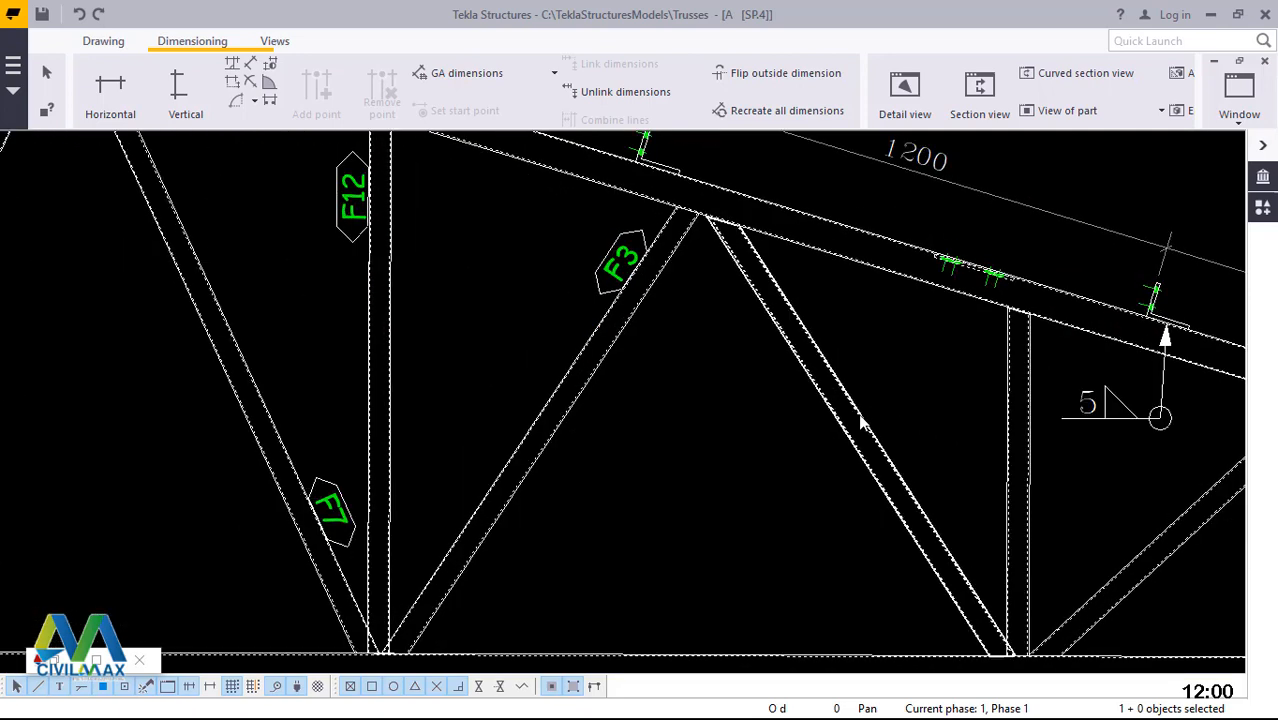
right_click(858, 413)
left_click(926, 210)
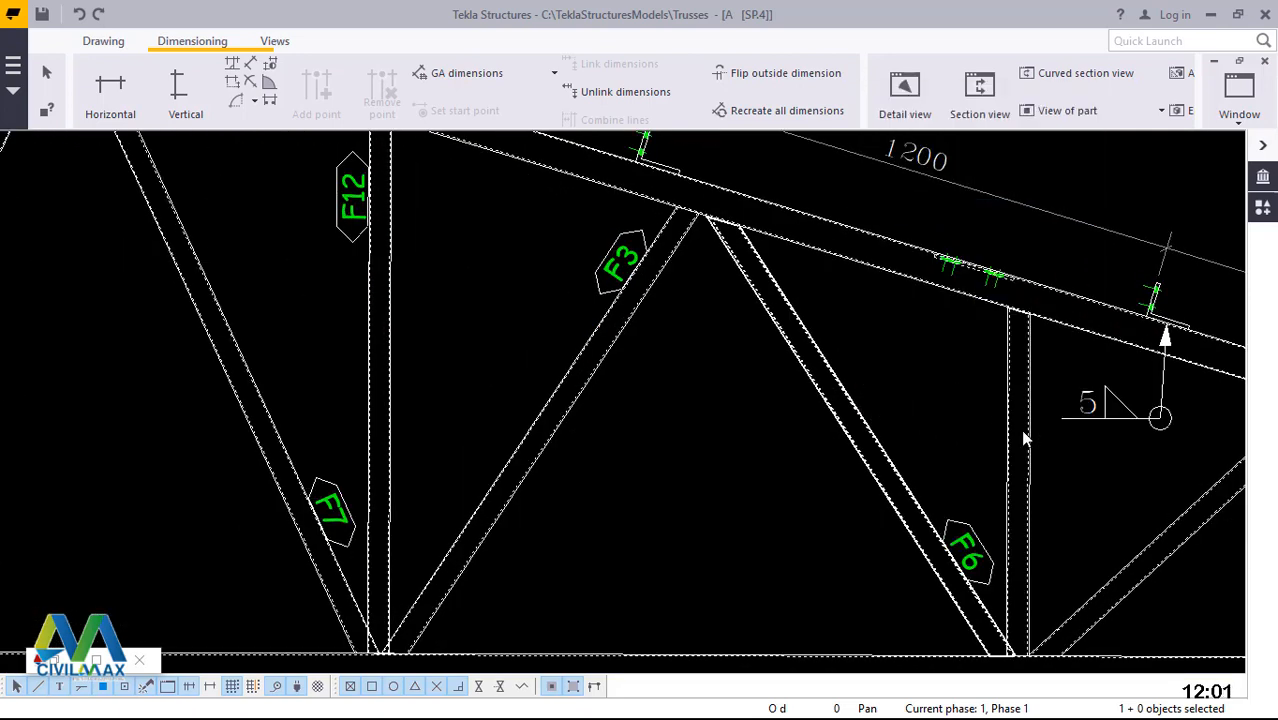
left_click(1005, 443)
right_click(1004, 440)
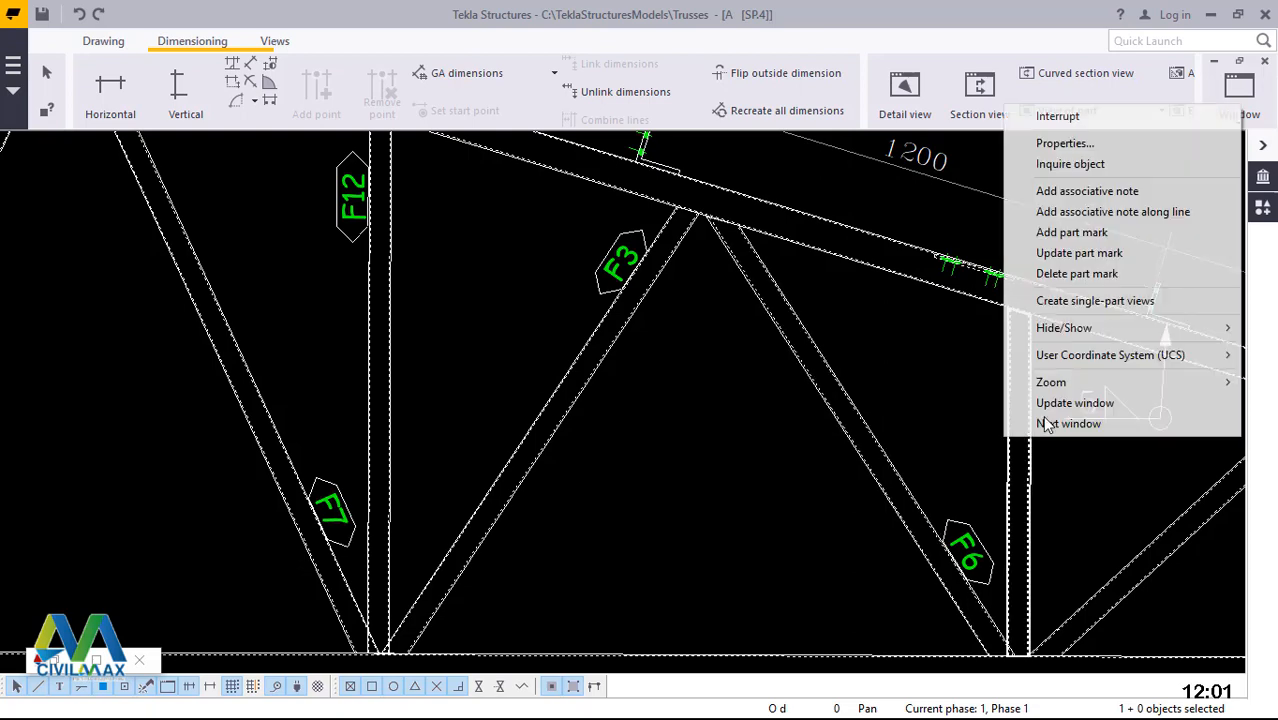
left_click(1060, 232)
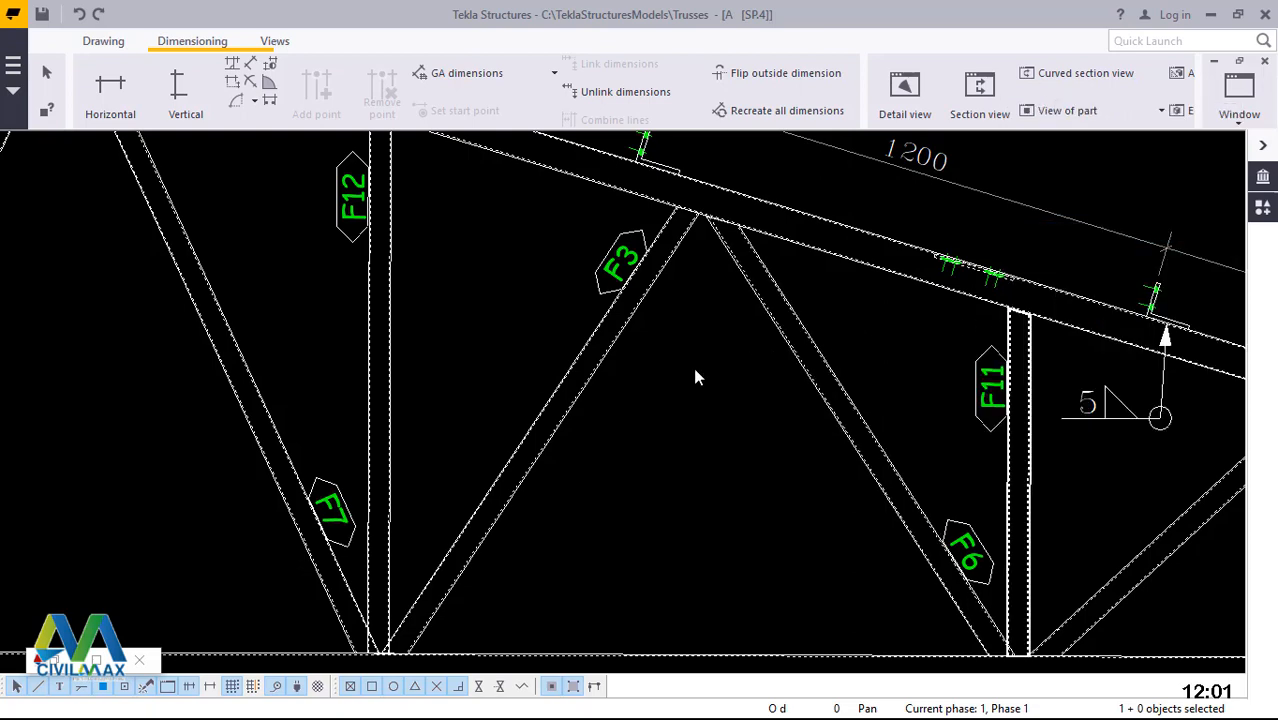
- Add part marks to both diagonals that meet at the top chord between the third and fourth verticals right of the apex
scroll(631, 380, "down", 1)
scroll(1088, 453, "down", 1)
scroll(1038, 423, "up", 3)
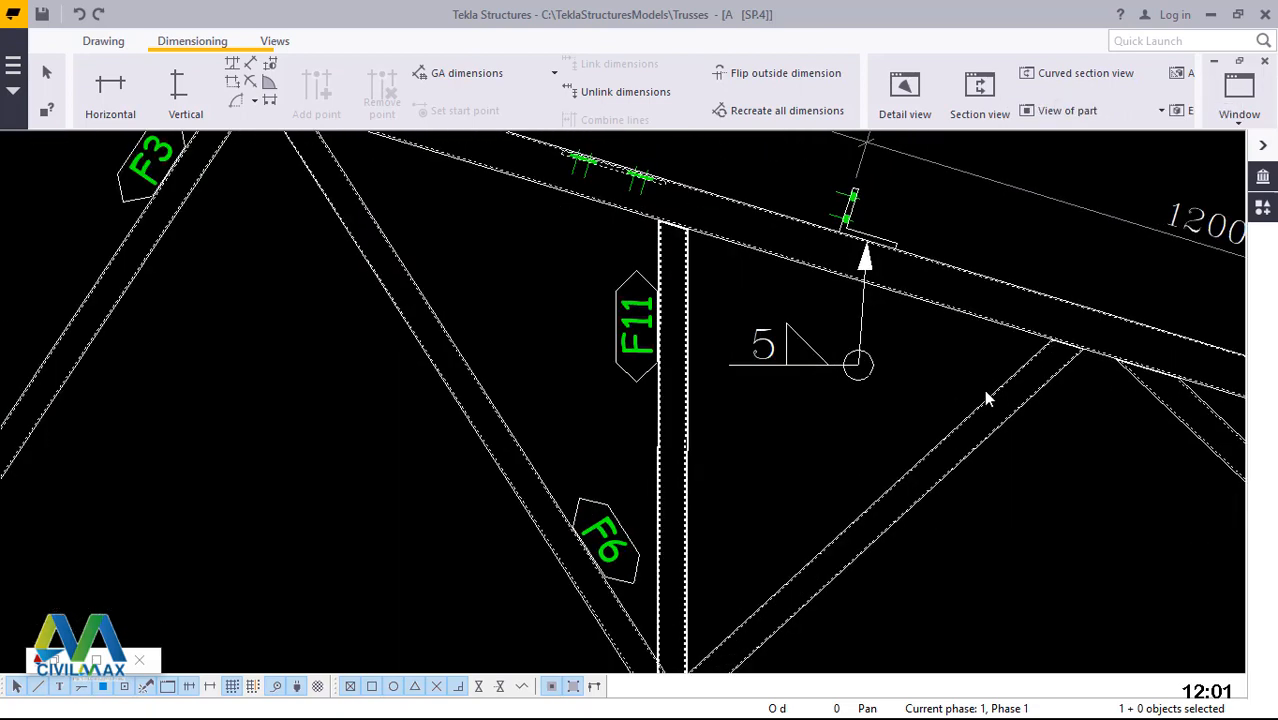
left_click(987, 400)
right_click(987, 399)
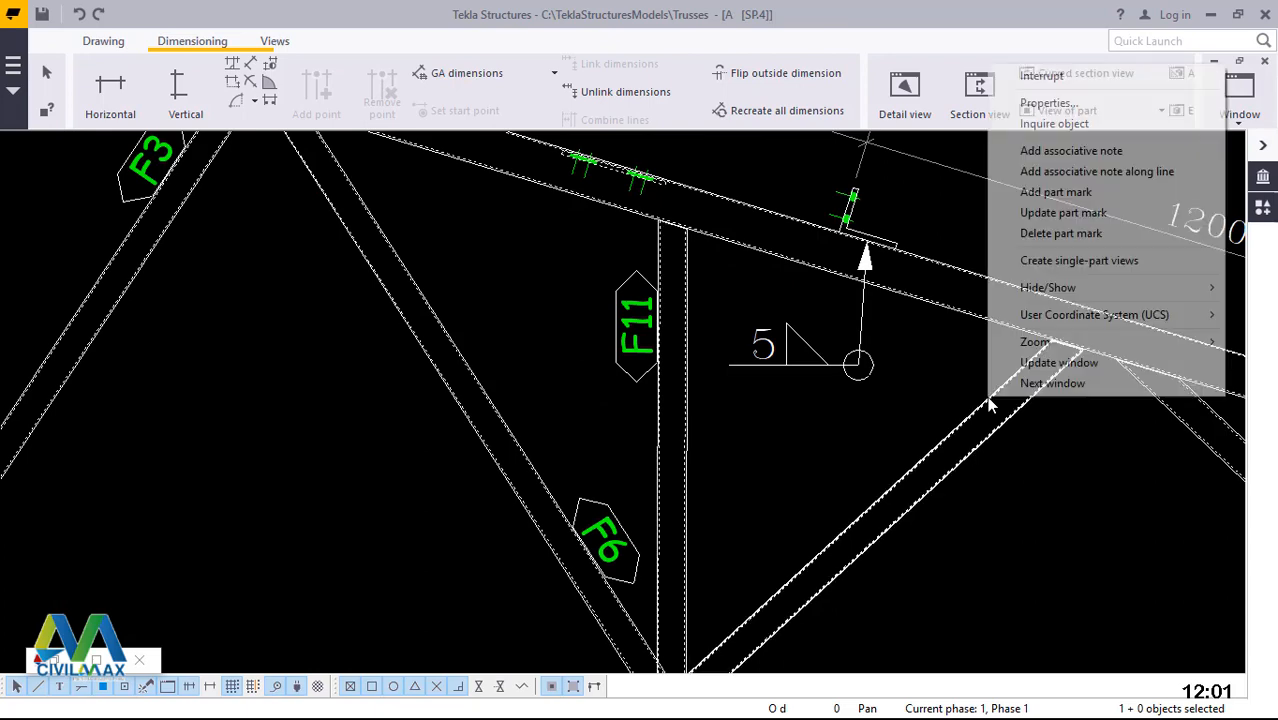
left_click(1047, 196)
scroll(746, 406, "down", 2)
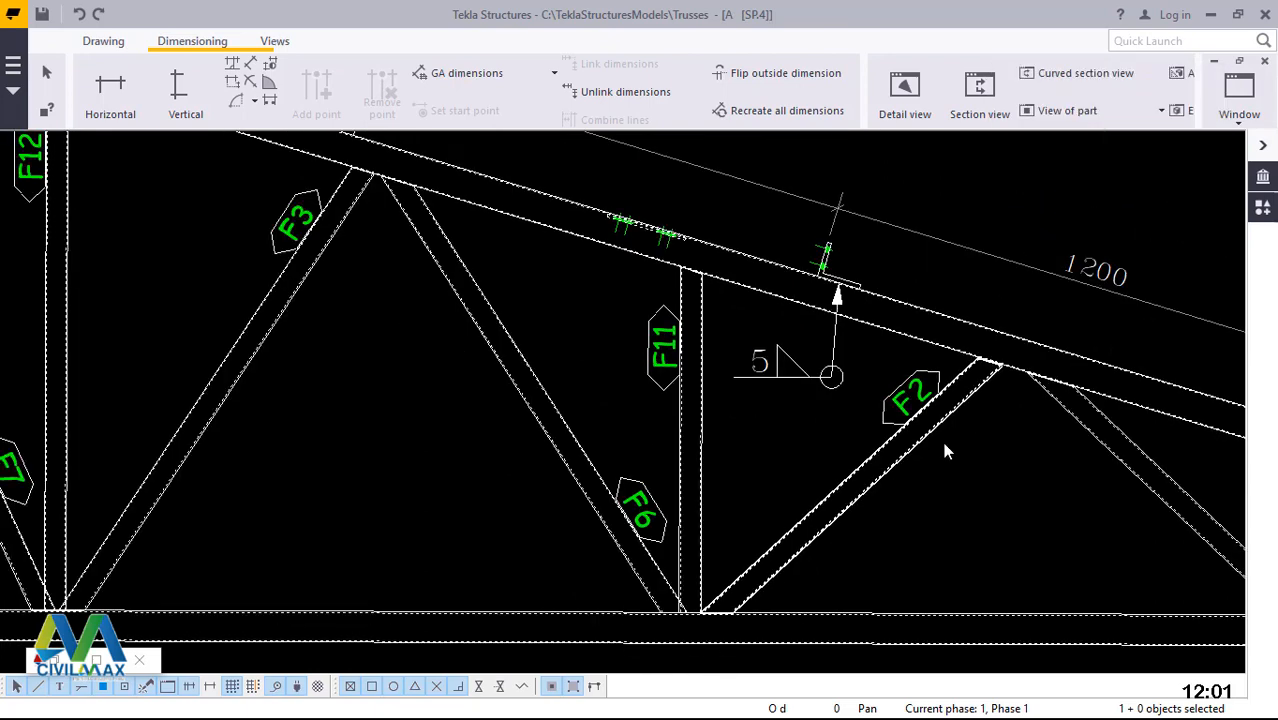
scroll(1080, 475, "up", 3)
left_click(1070, 472)
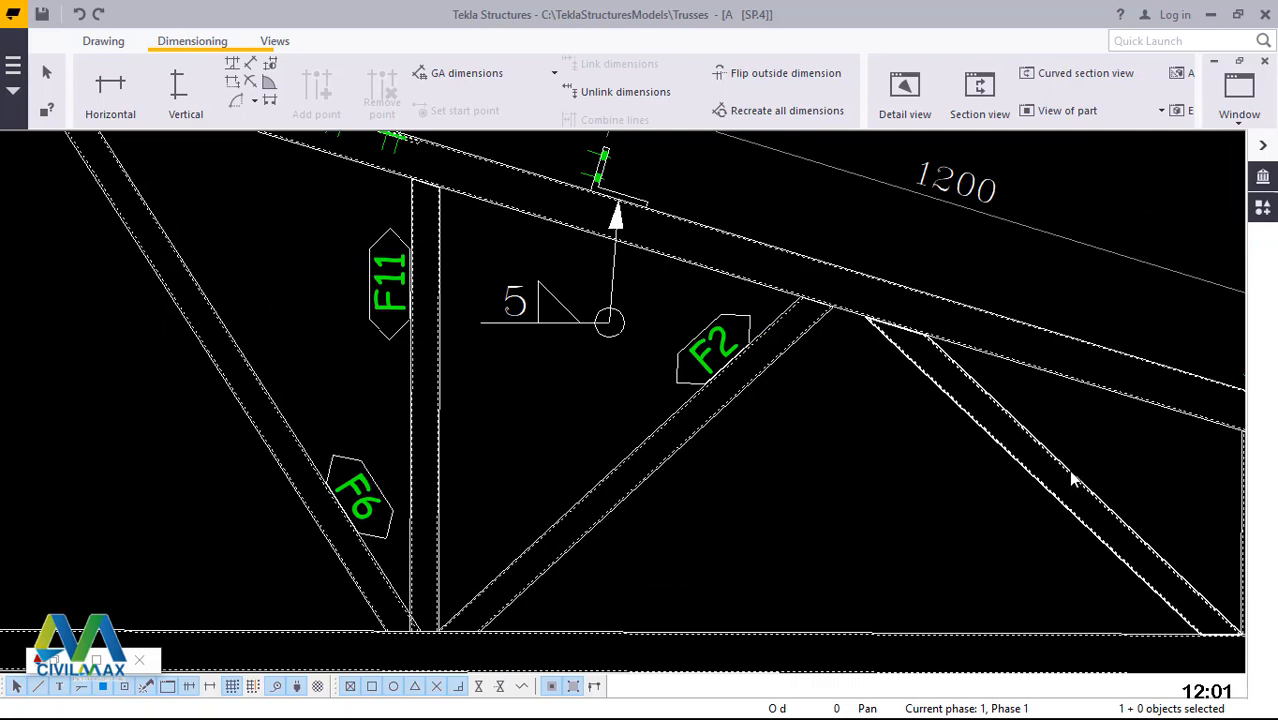
right_click(1070, 472)
left_click(1106, 268)
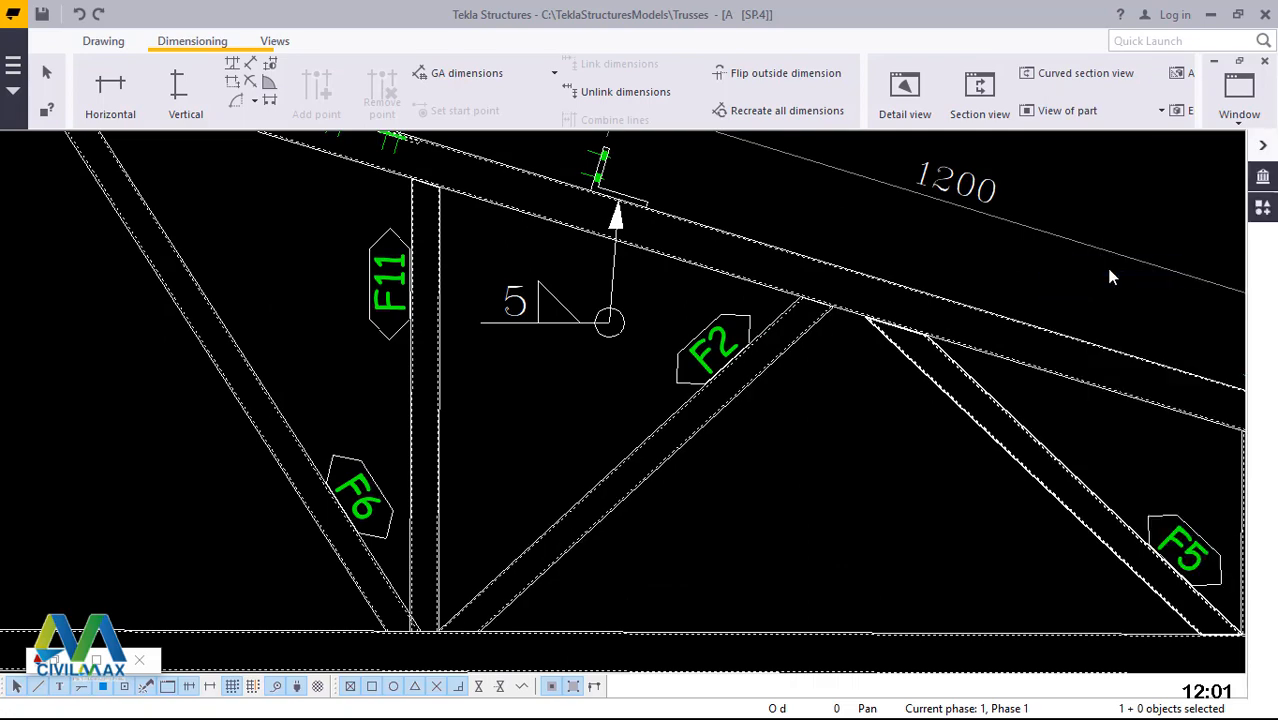
- Add a part mark to the shallow last diagonal between the fourth vertical and the short end vertical on the truss's right half
scroll(940, 467, "down", 4)
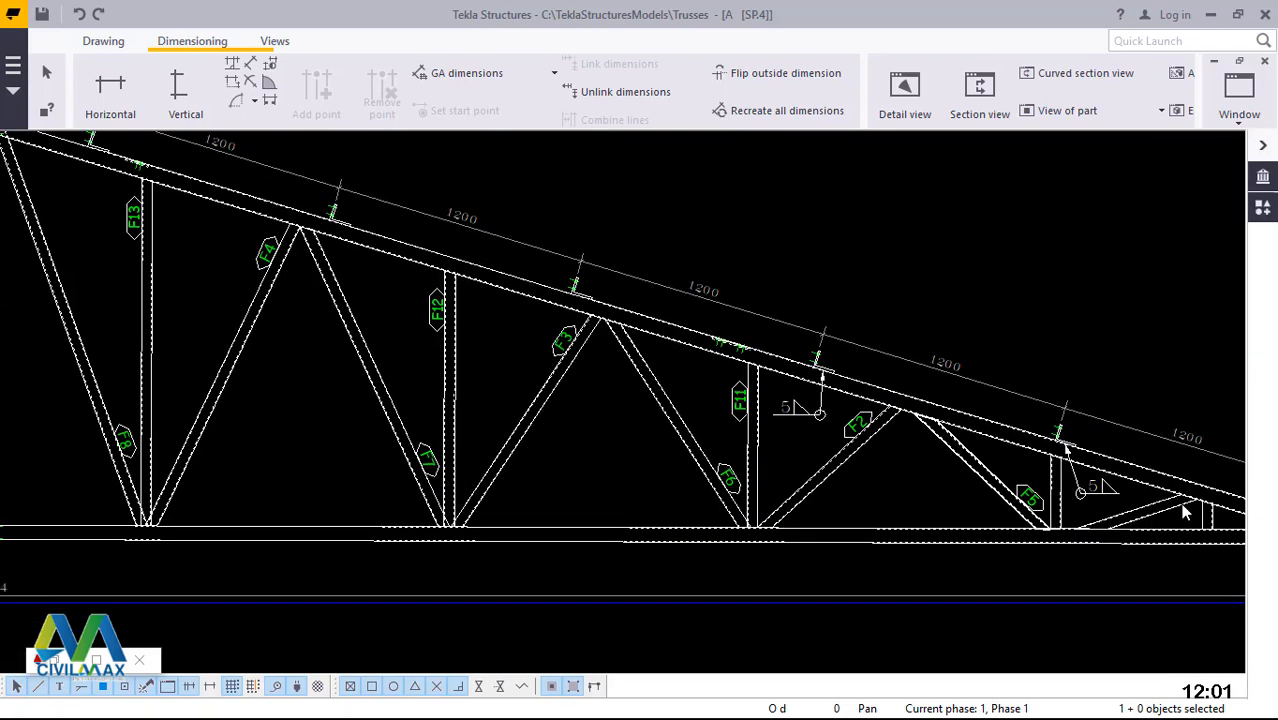
scroll(1160, 512, "up", 2)
scroll(1107, 508, "up", 3)
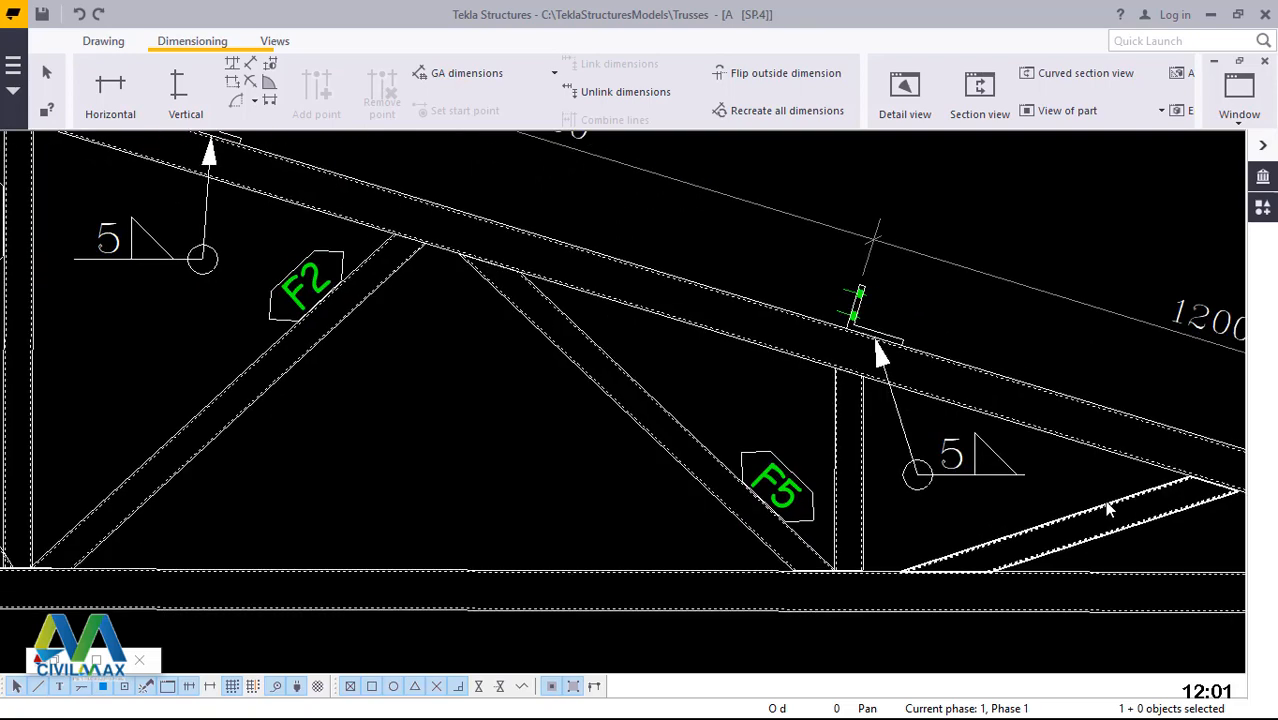
right_click(1104, 500)
left_click(1108, 296)
- Add a part mark to the short end vertical near the right end of the bottom chord
scroll(1001, 483, "down", 4)
scroll(1130, 525, "up", 5)
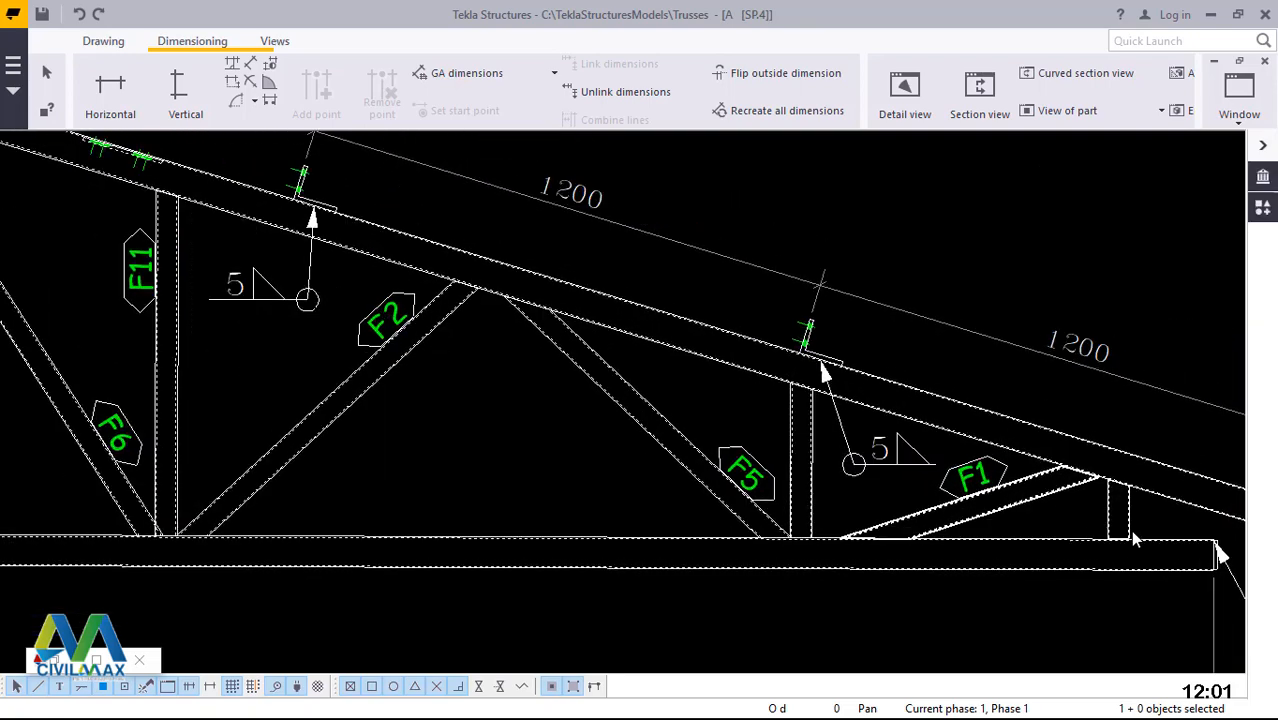
scroll(1130, 516, "up", 2)
right_click(1127, 512)
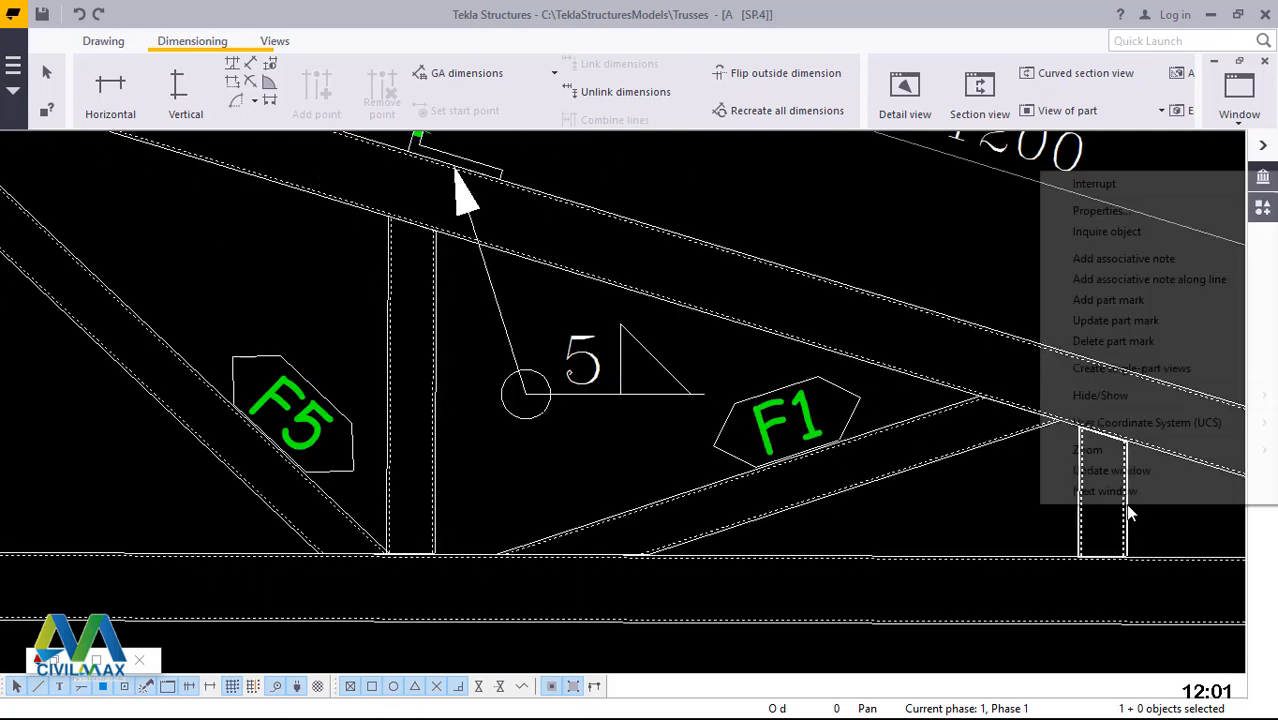
left_click(1110, 299)
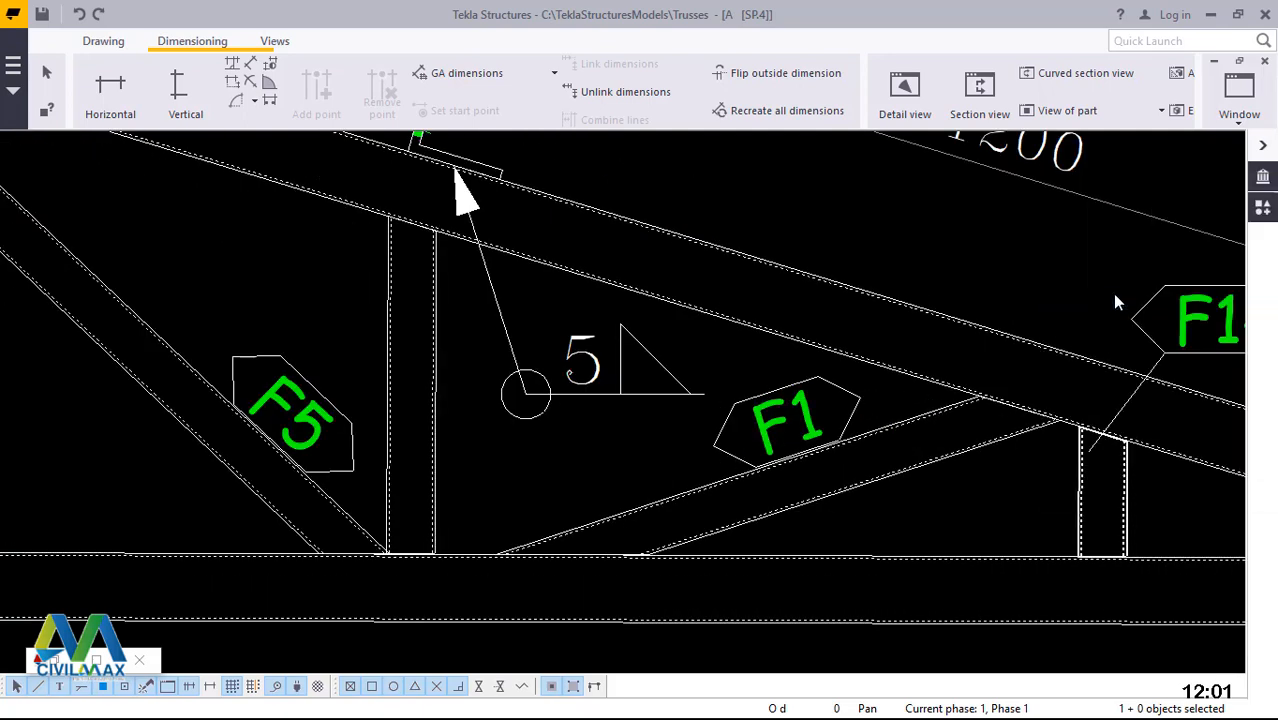
- Add a part mark to the top chord right of the apex
scroll(1013, 566, "down", 1)
scroll(1012, 559, "down", 5)
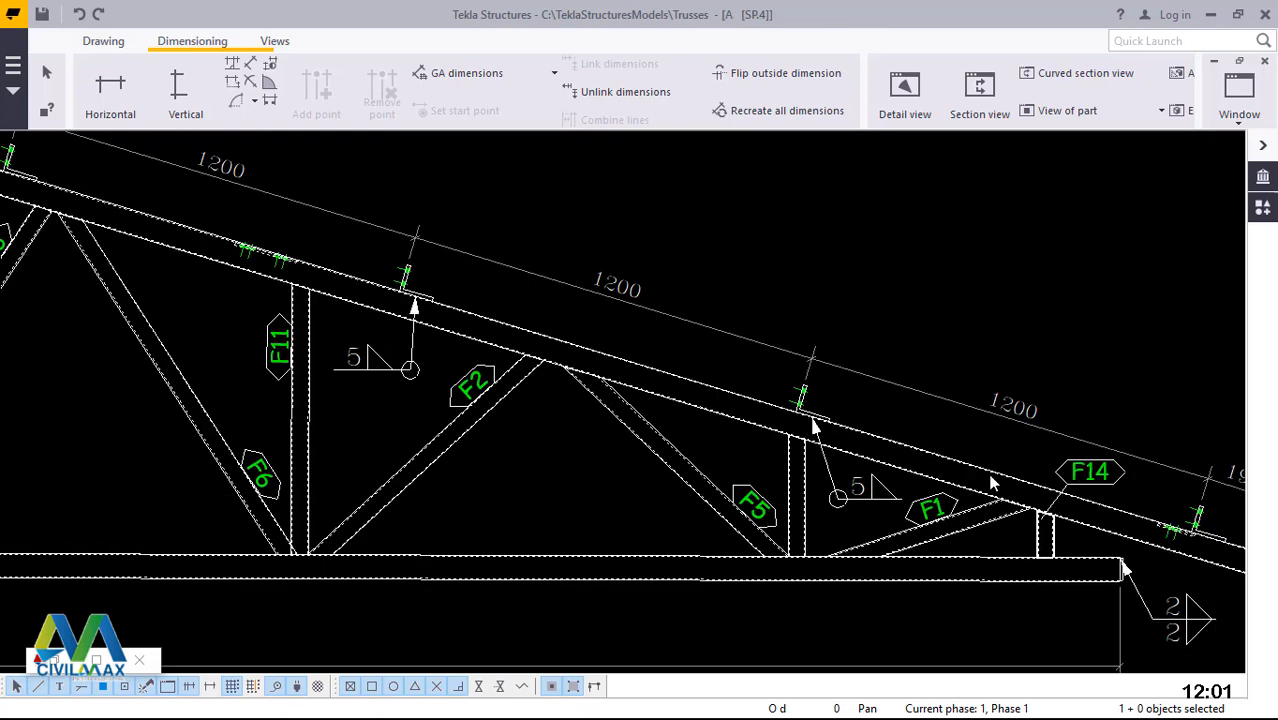
scroll(989, 475, "up", 2)
scroll(992, 480, "up", 2)
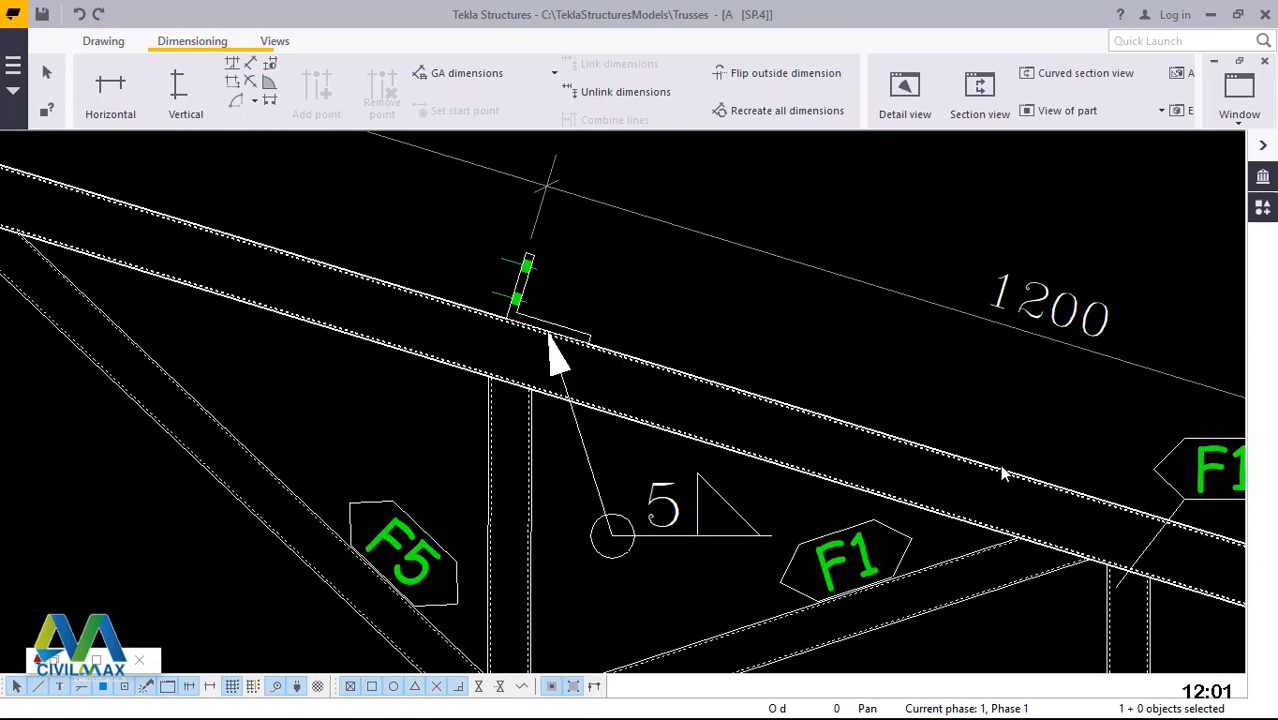
right_click(1001, 468)
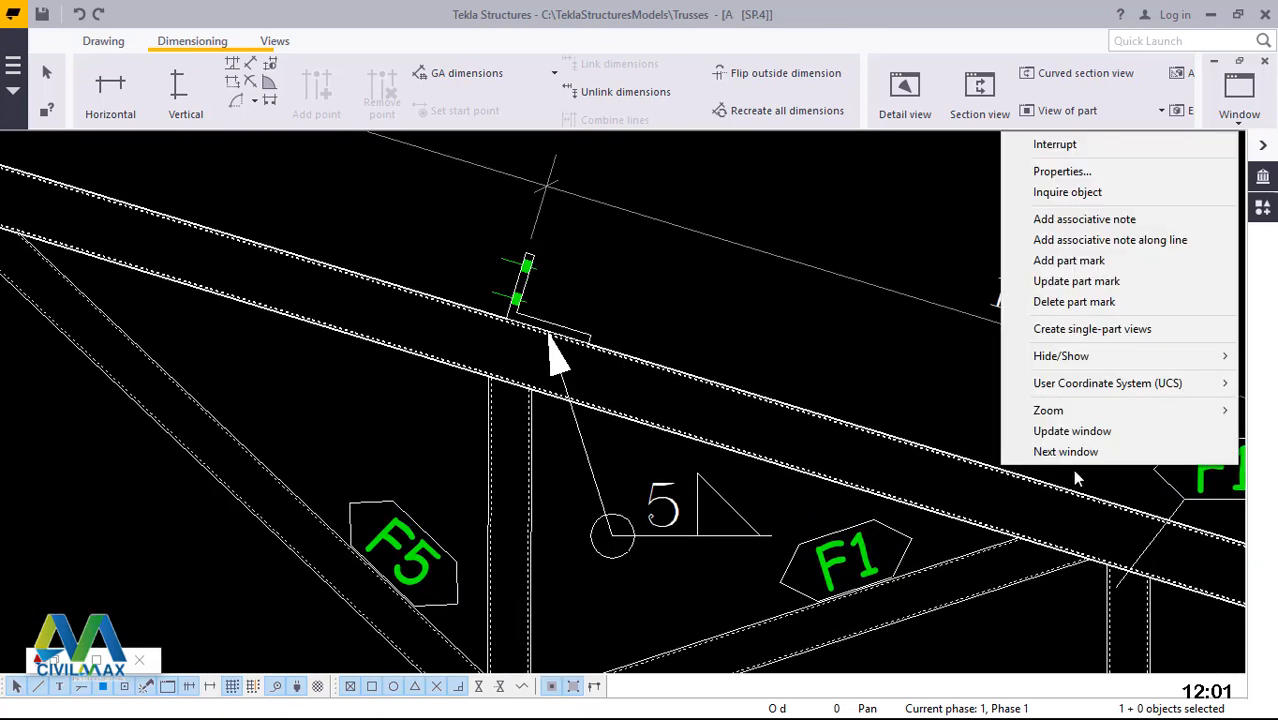
left_click(1116, 260)
- Move the top chord's part mark up along the chord, clear of the short end vertical's mark
scroll(1082, 447, "down", 1)
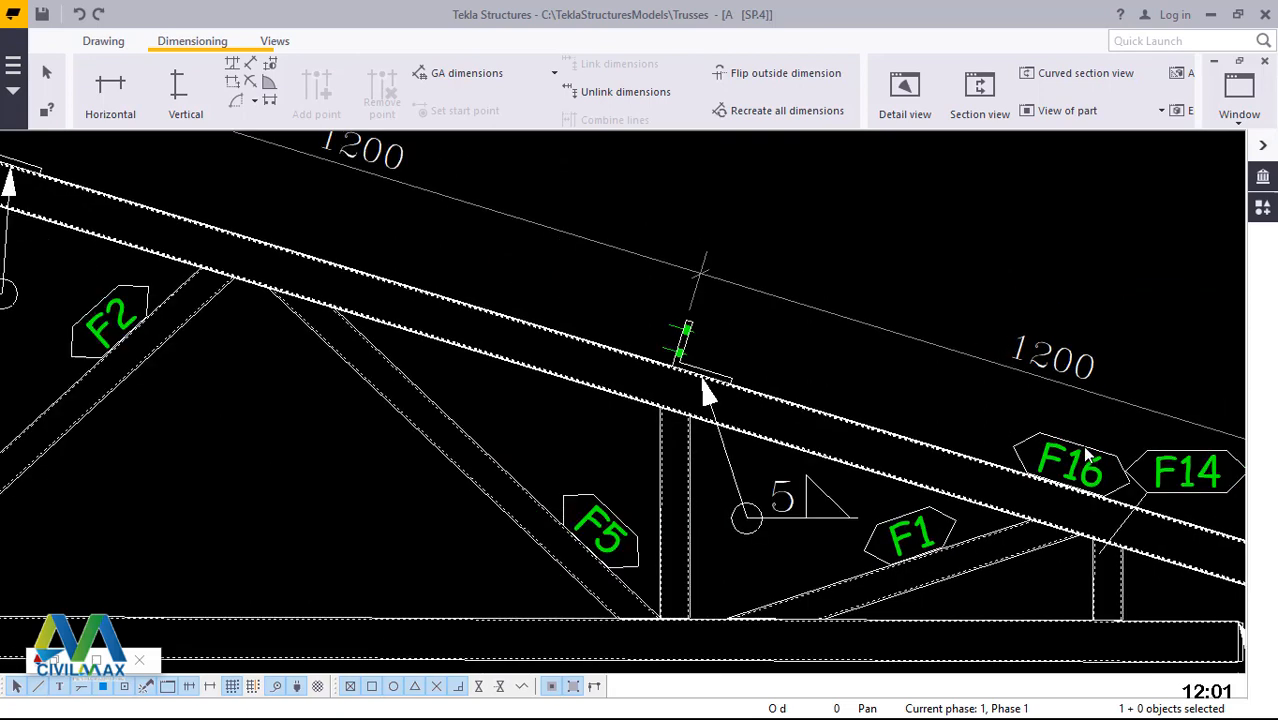
left_click_drag(1007, 440, 925, 414)
scroll(1110, 466, "down", 1)
scroll(1110, 466, "down", 1)
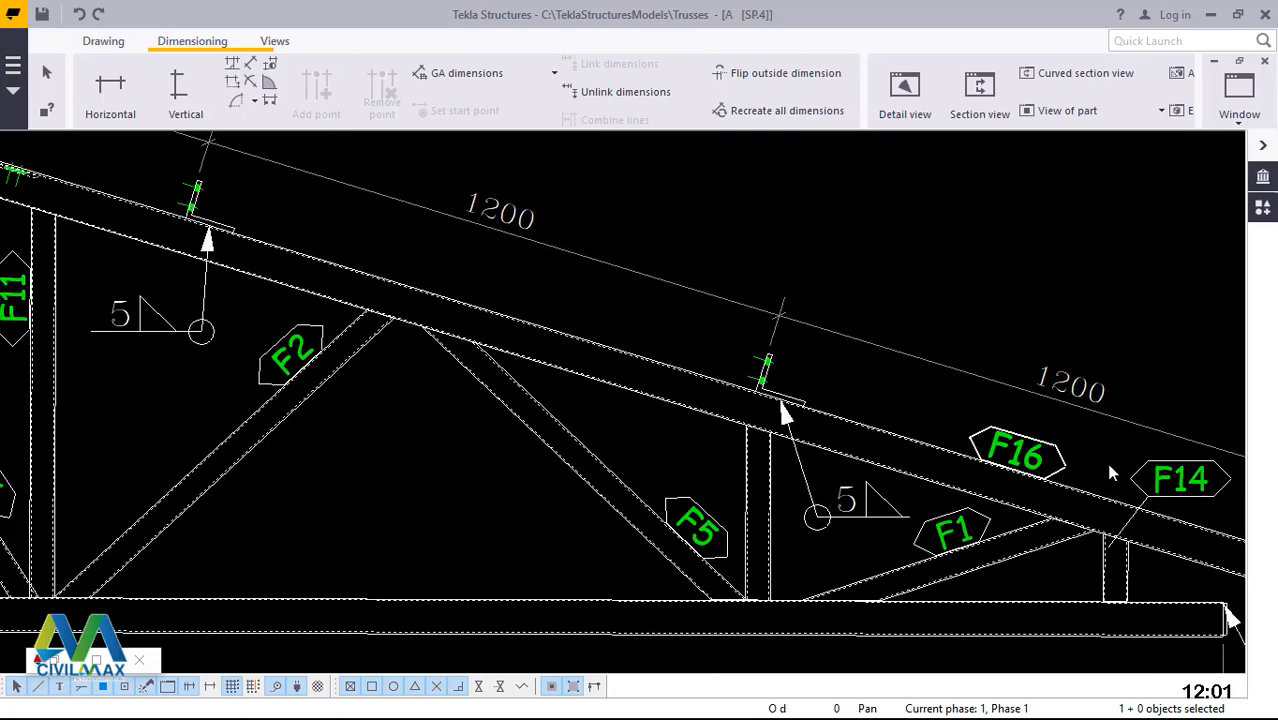
left_click(1105, 458)
- Add a part mark to the bottom chord on the truss's right half
scroll(1120, 528, "down", 3)
scroll(1150, 548, "down", 1)
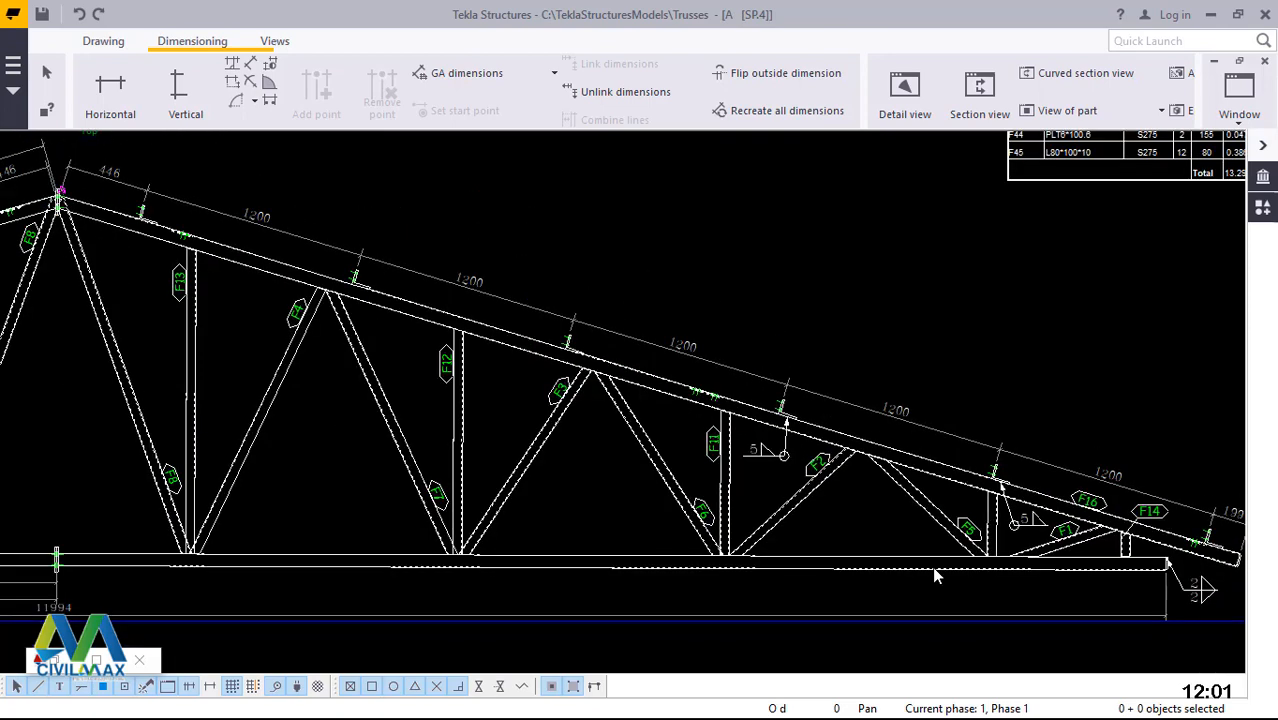
scroll(932, 566, "down", 1)
scroll(940, 560, "up", 4)
left_click(957, 544)
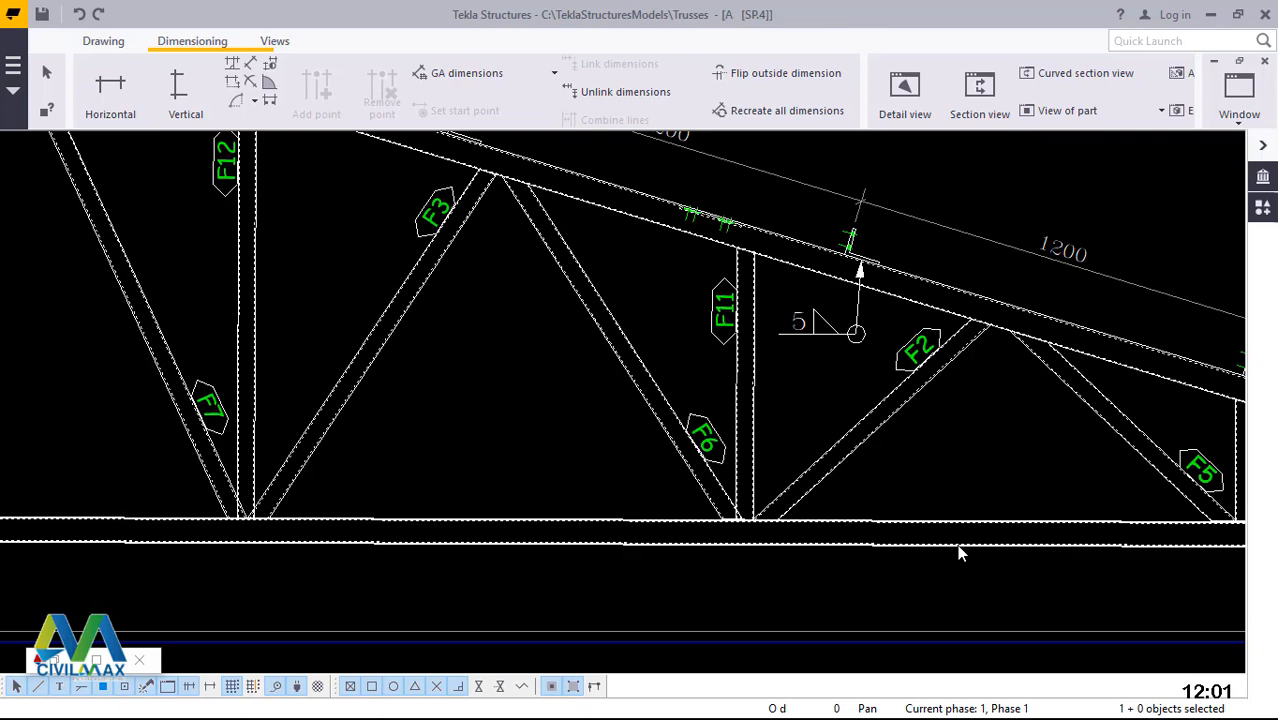
right_click(957, 544)
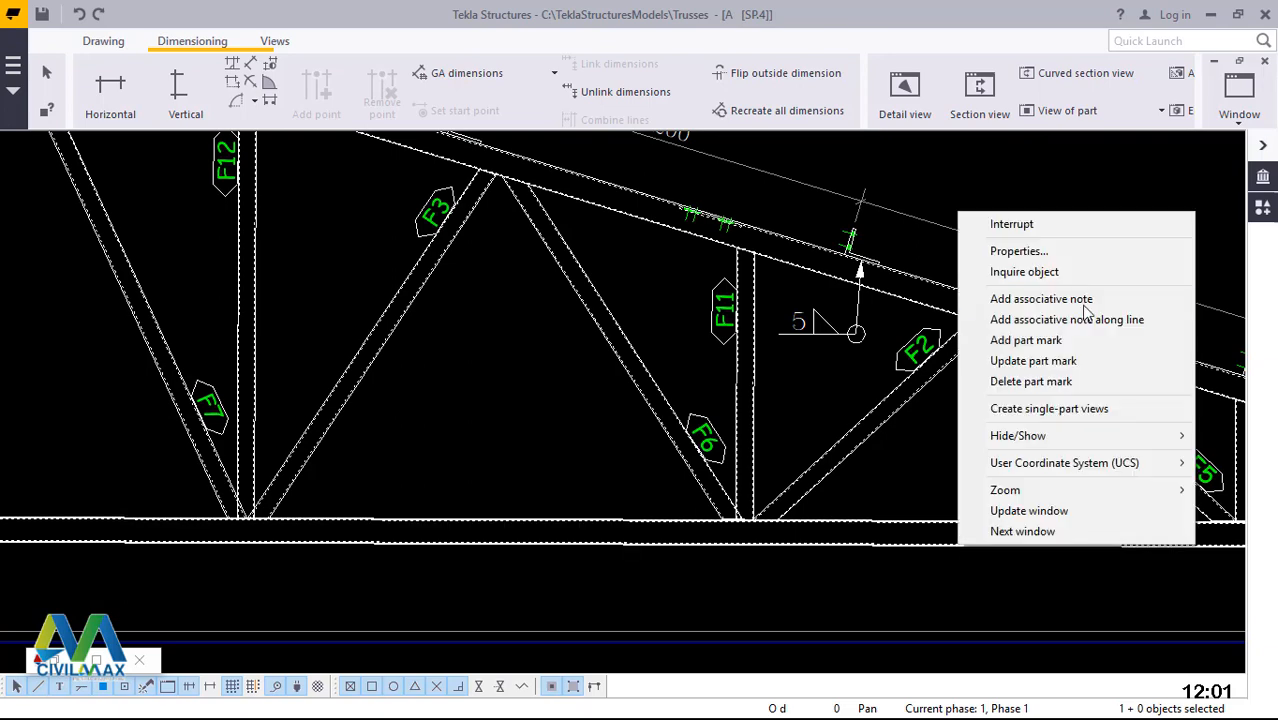
left_click(1026, 340)
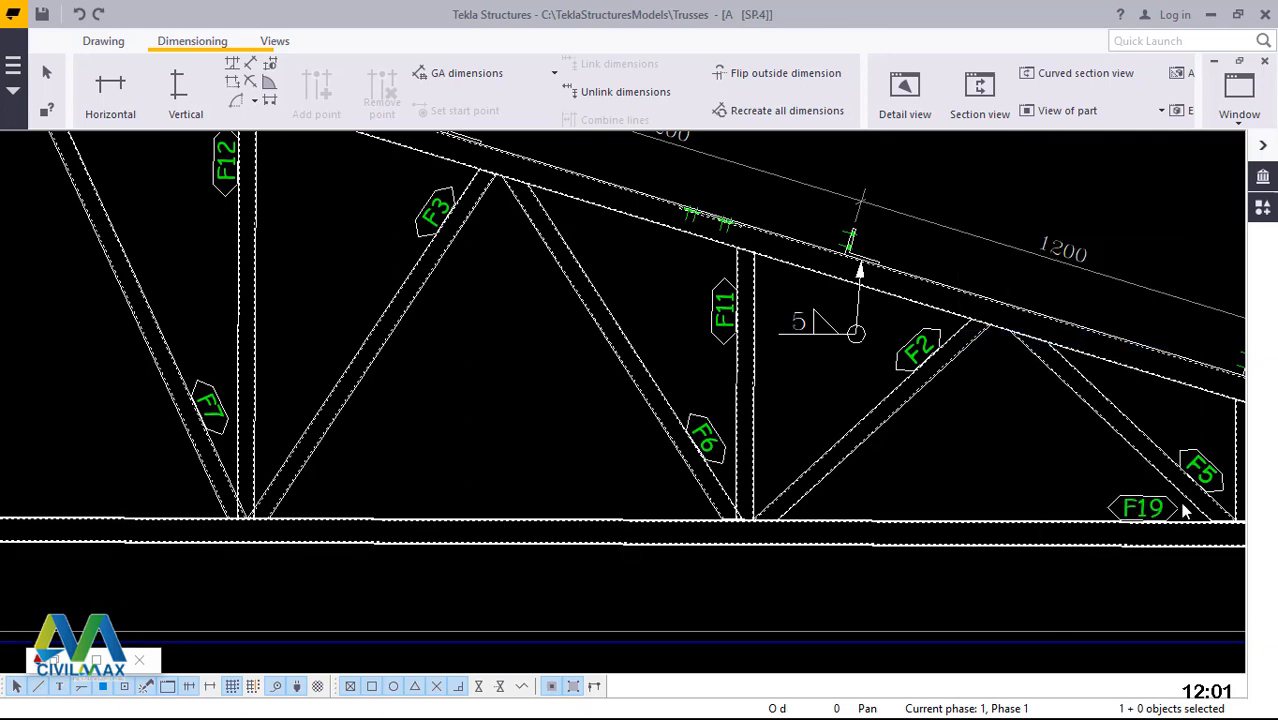
- Examine the part marks on the truss's right half, the unmarked left half and the shop material list
scroll(1184, 510, "down", 4)
scroll(1184, 510, "down", 3)
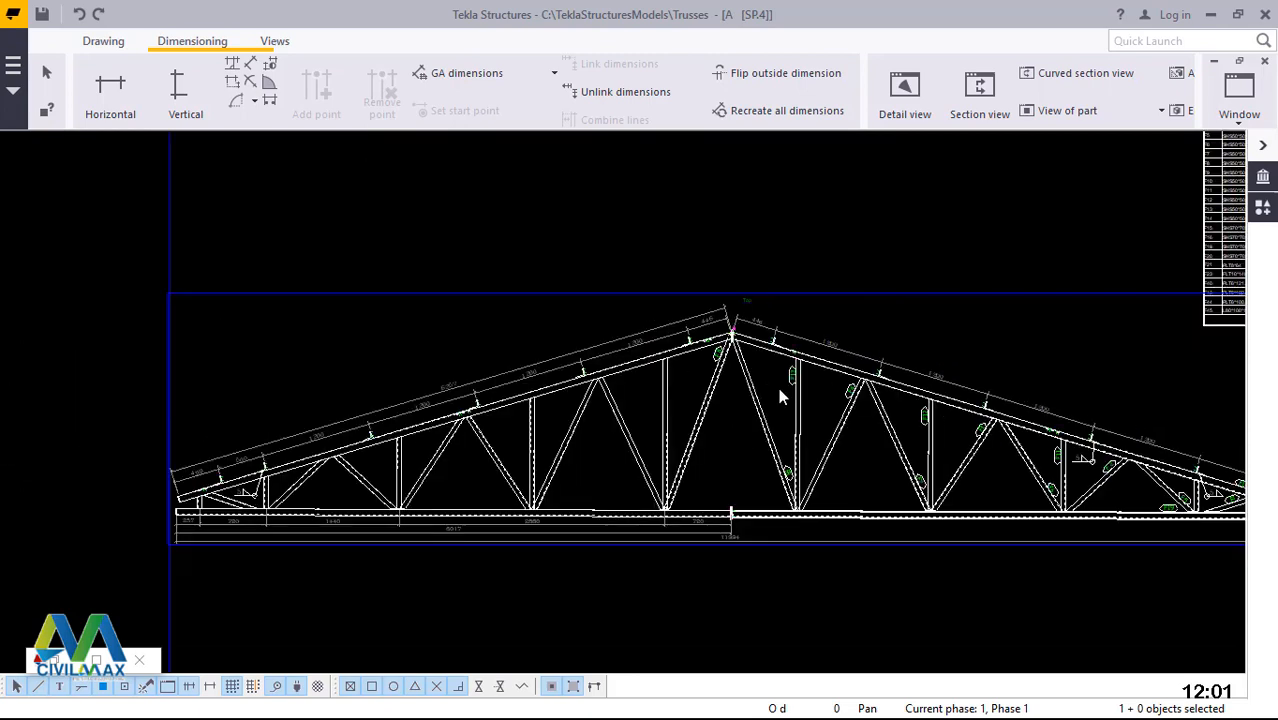
scroll(766, 416, "up", 3)
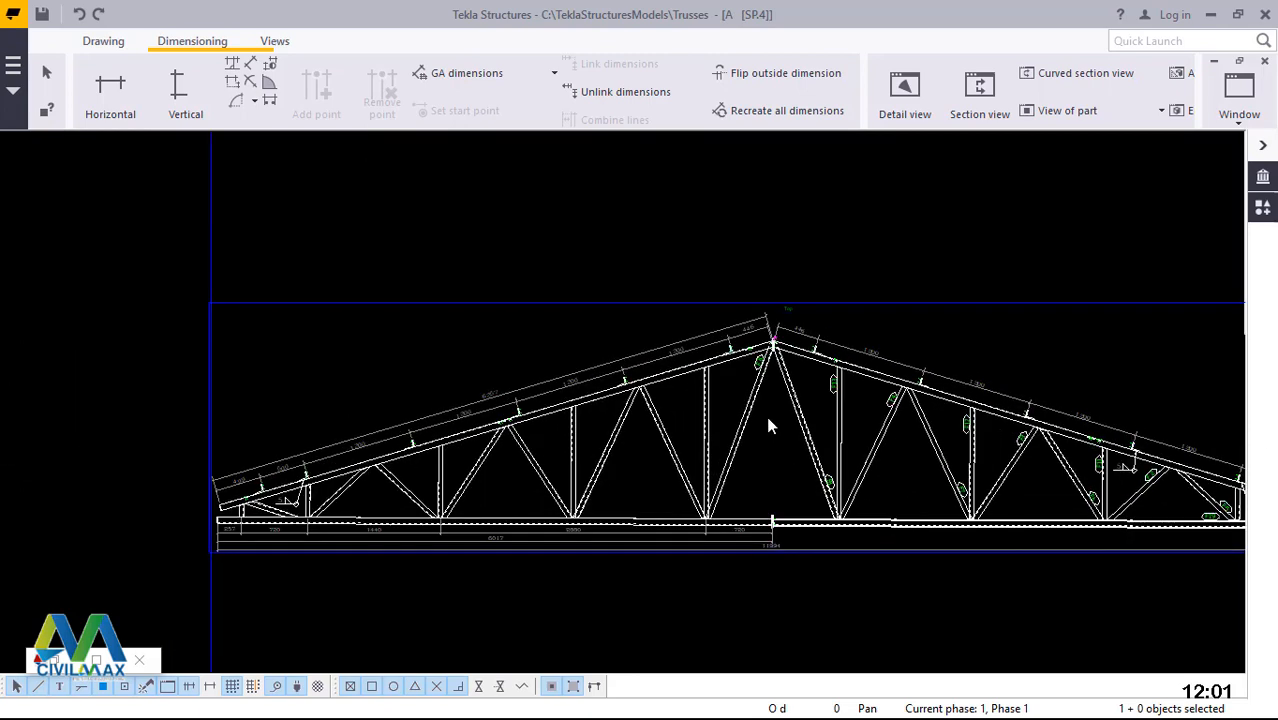
scroll(471, 432, "down", 1)
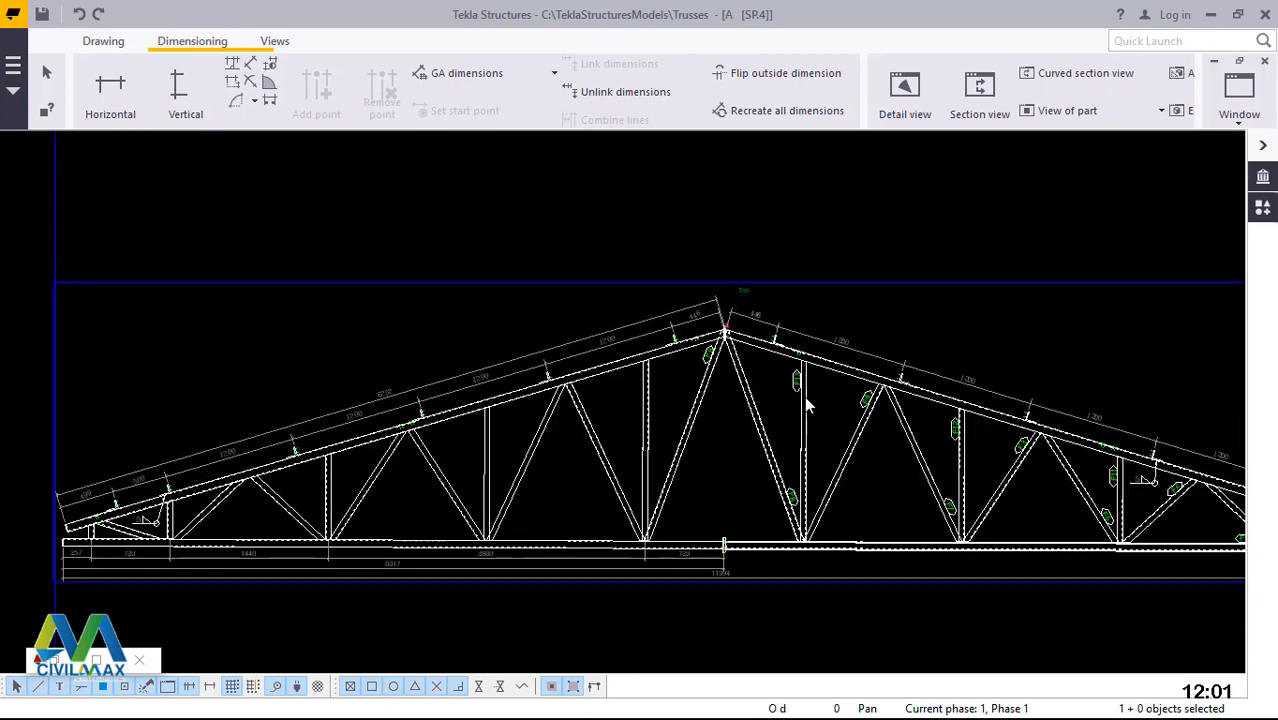
scroll(806, 399, "up", 3)
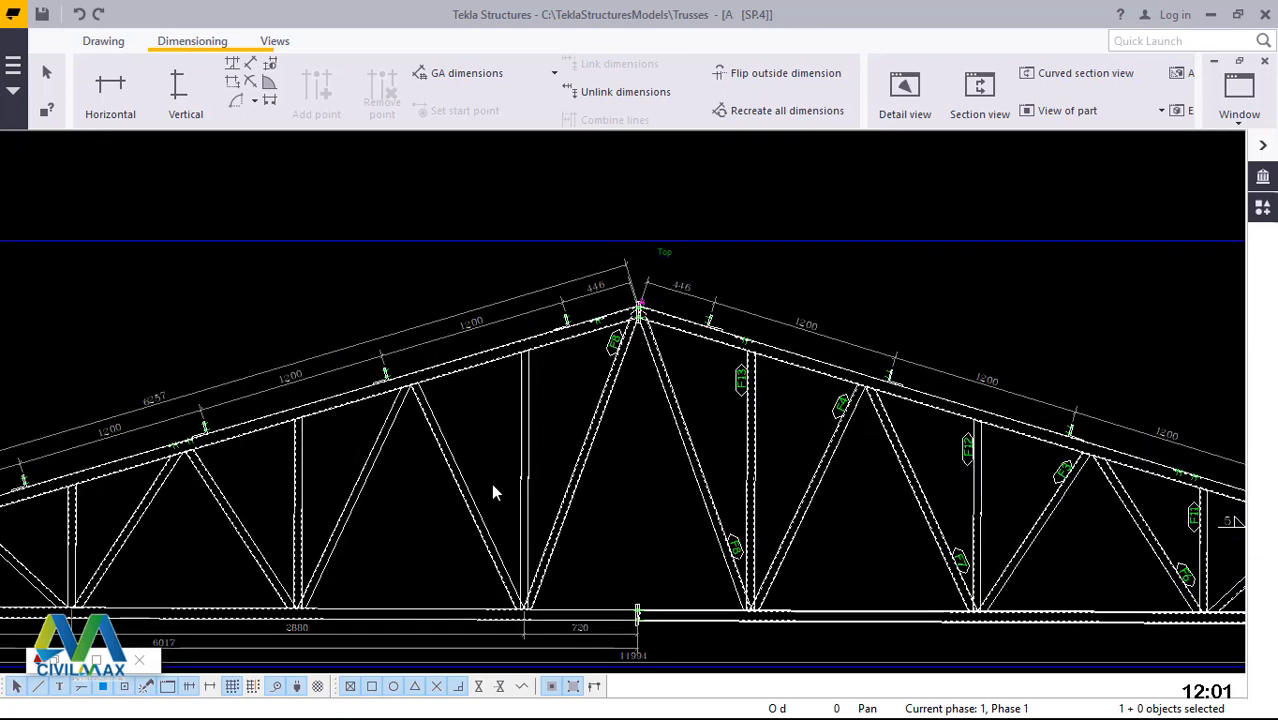
scroll(428, 494, "down", 1)
scroll(335, 535, "down", 1)
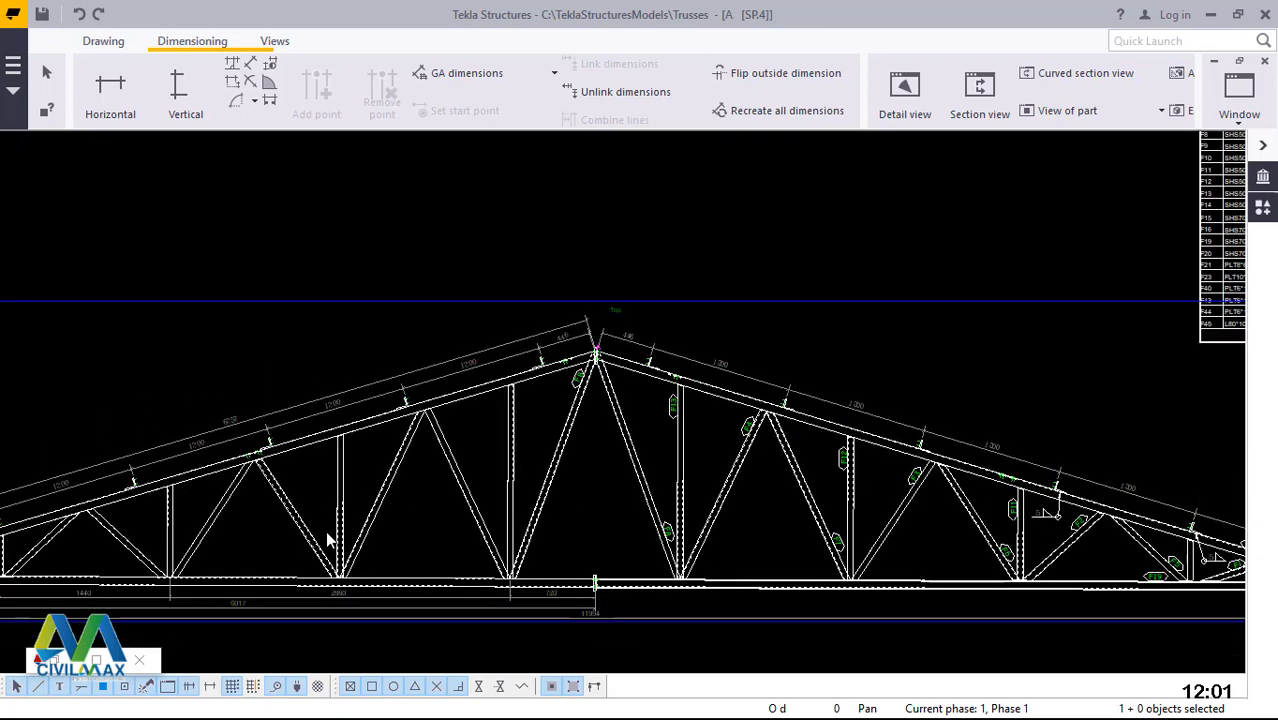
scroll(335, 538, "down", 2)
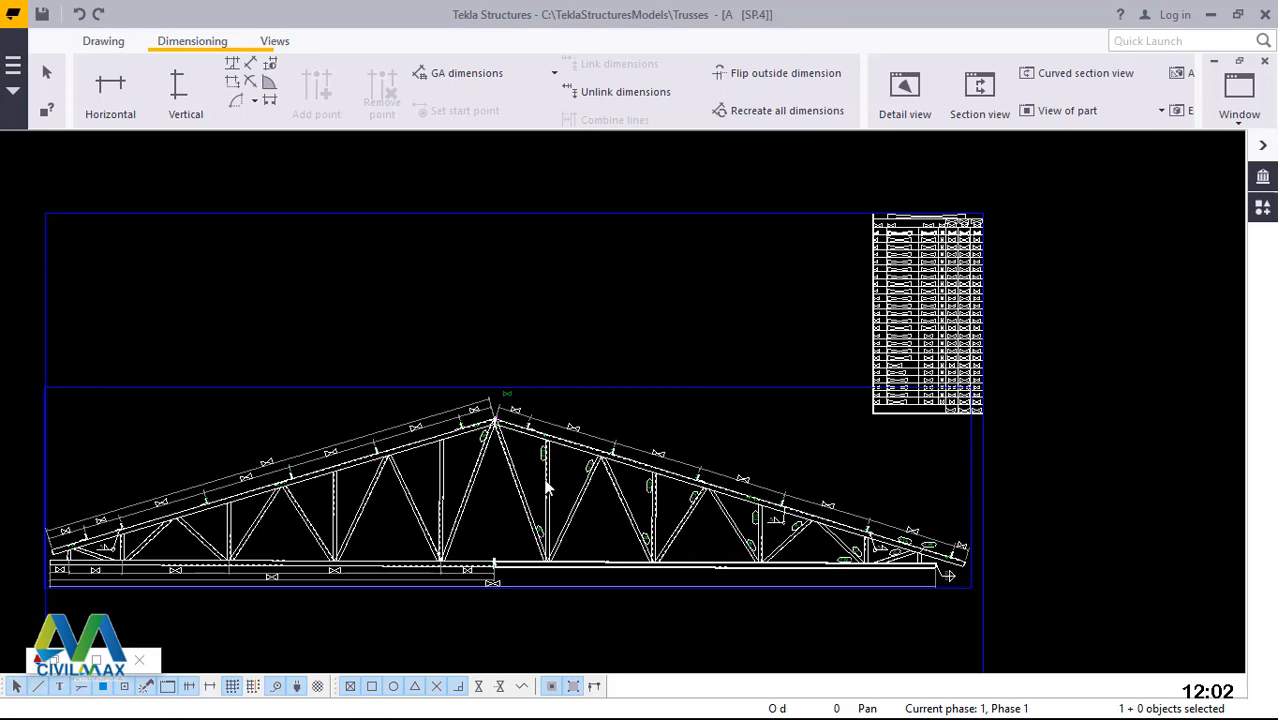
scroll(327, 532, "down", 5)
scroll(870, 503, "up", 8)
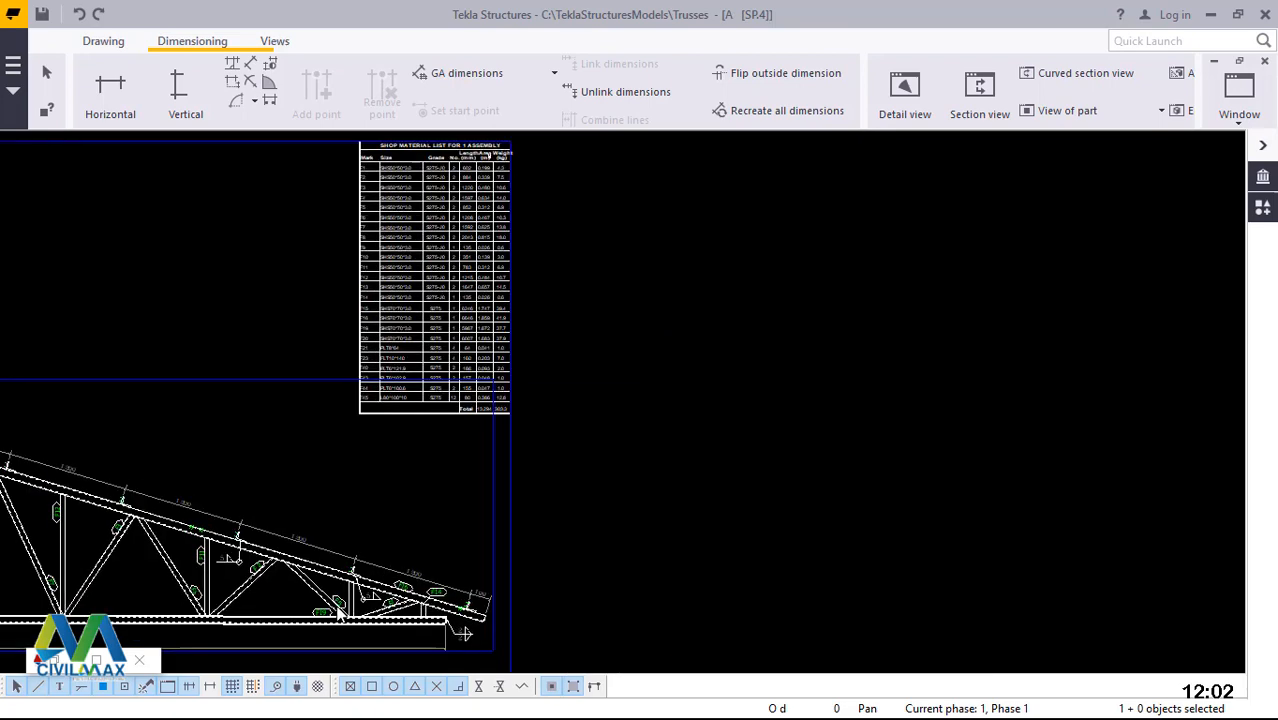
scroll(370, 605, "up", 4)
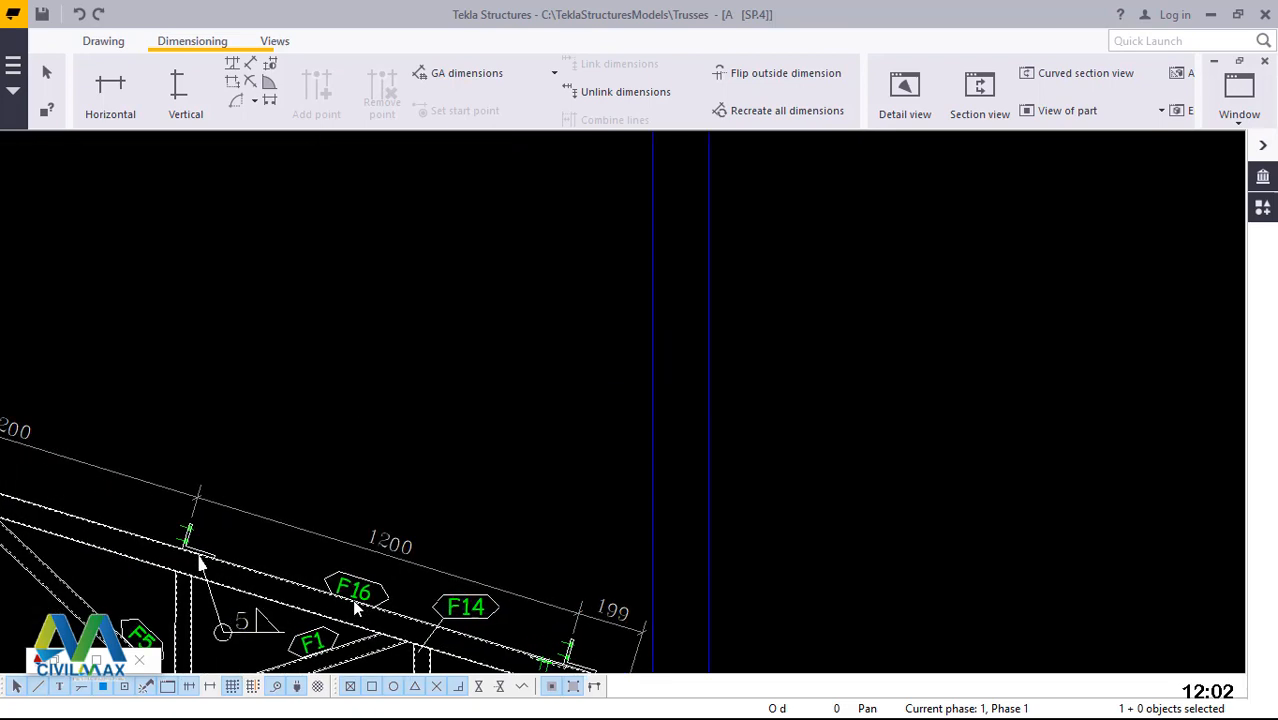
scroll(354, 600, "up", 3)
scroll(796, 545, "down", 4)
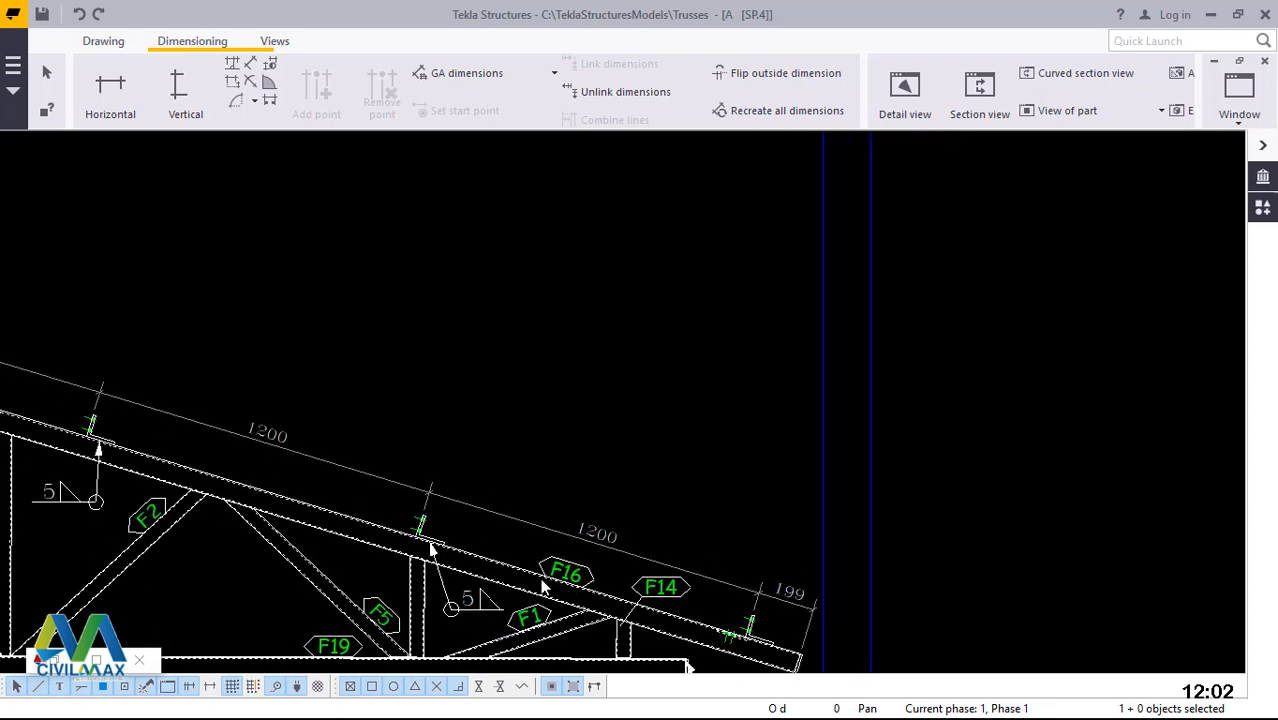
scroll(620, 575, "up", 5)
scroll(800, 585, "down", 4)
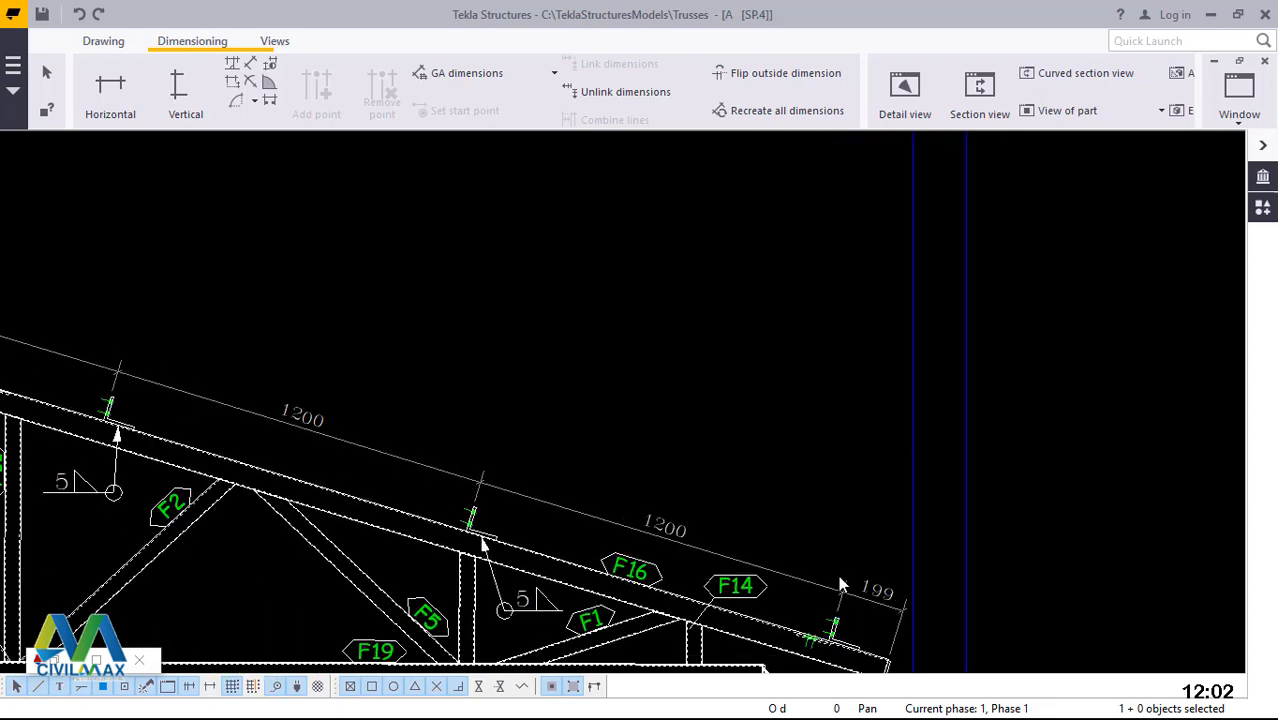
scroll(838, 586, "down", 3)
scroll(833, 590, "down", 2)
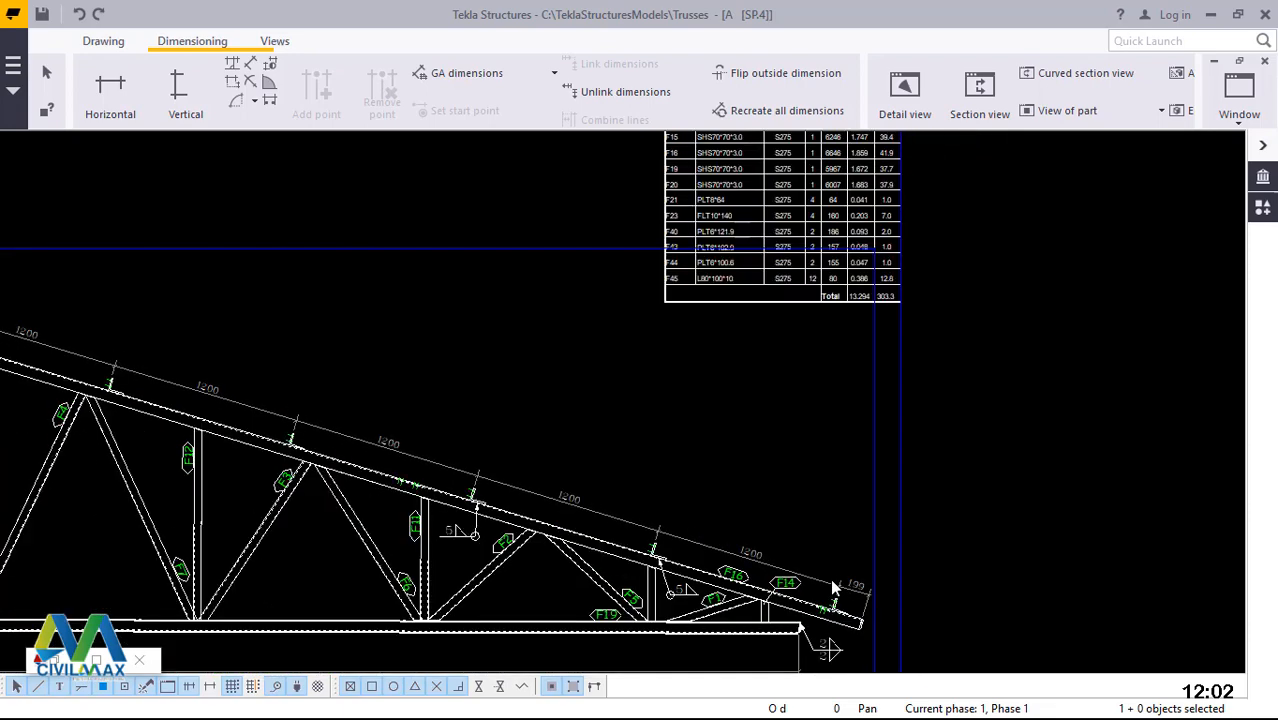
scroll(833, 588, "down", 2)
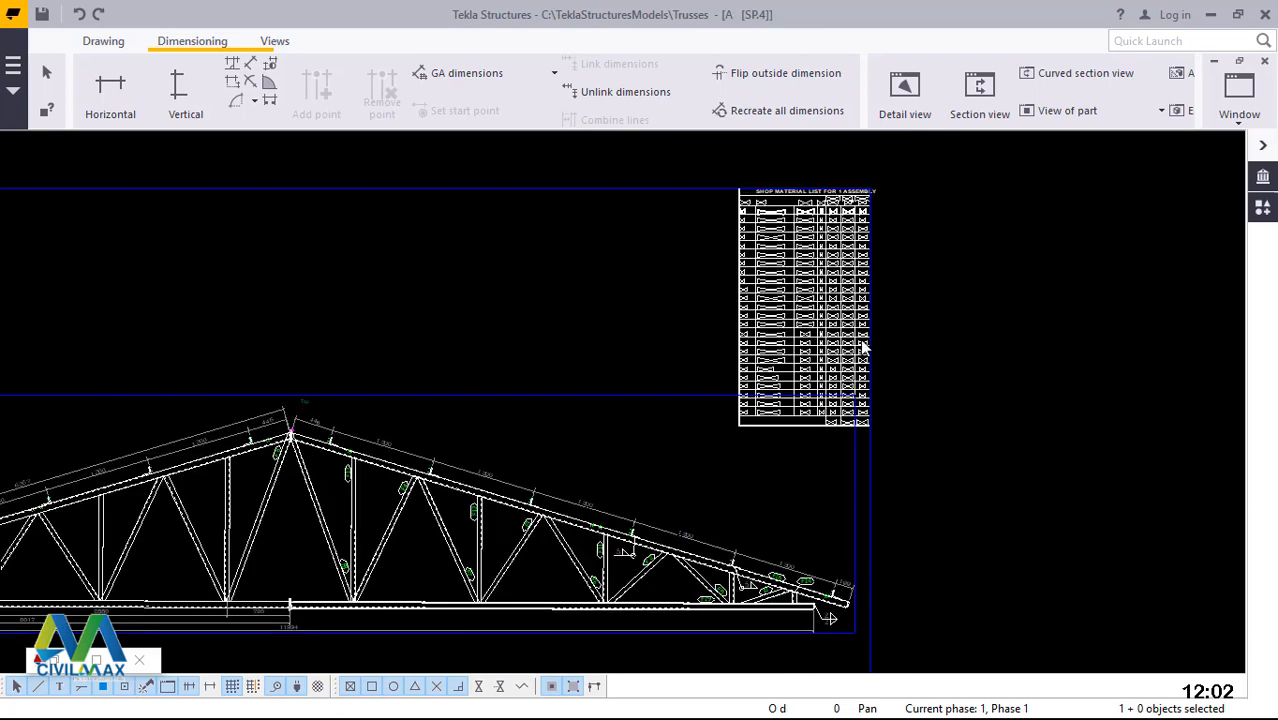
- Examine the shop material list's title and its mark, size, grade, number, length, area and weight columns
scroll(830, 260, "down", 2)
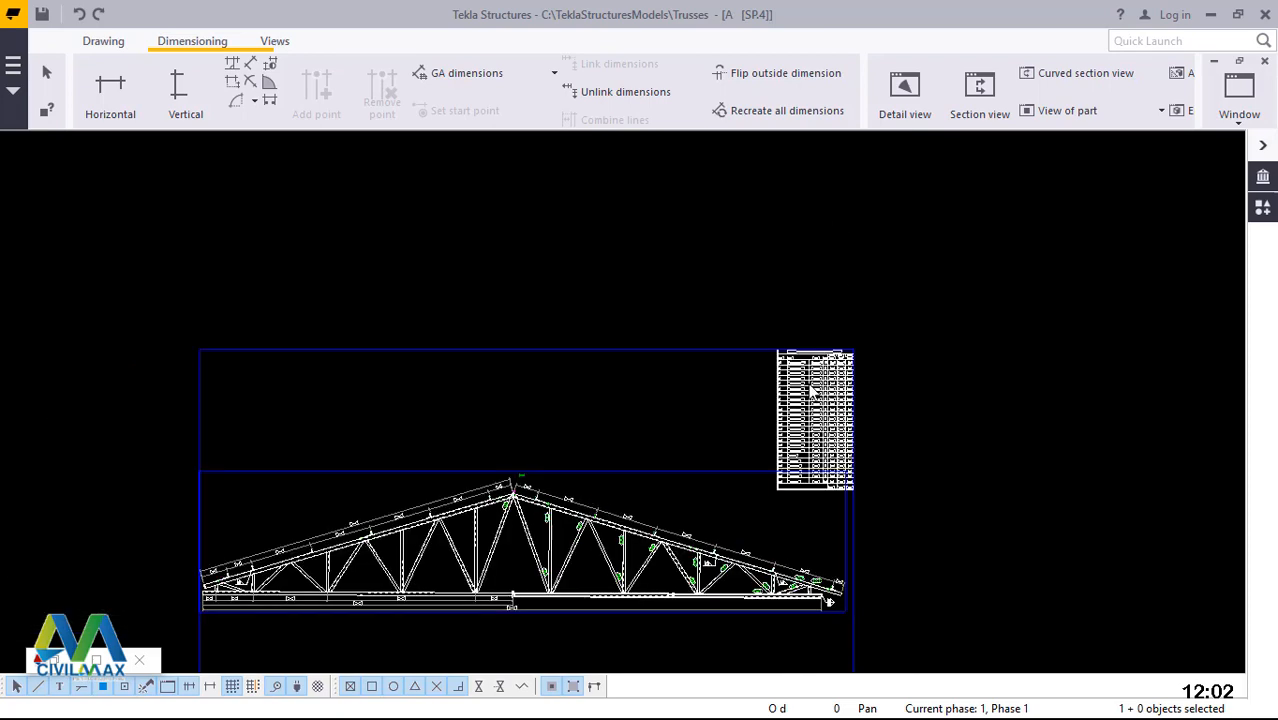
scroll(857, 490, "up", 3)
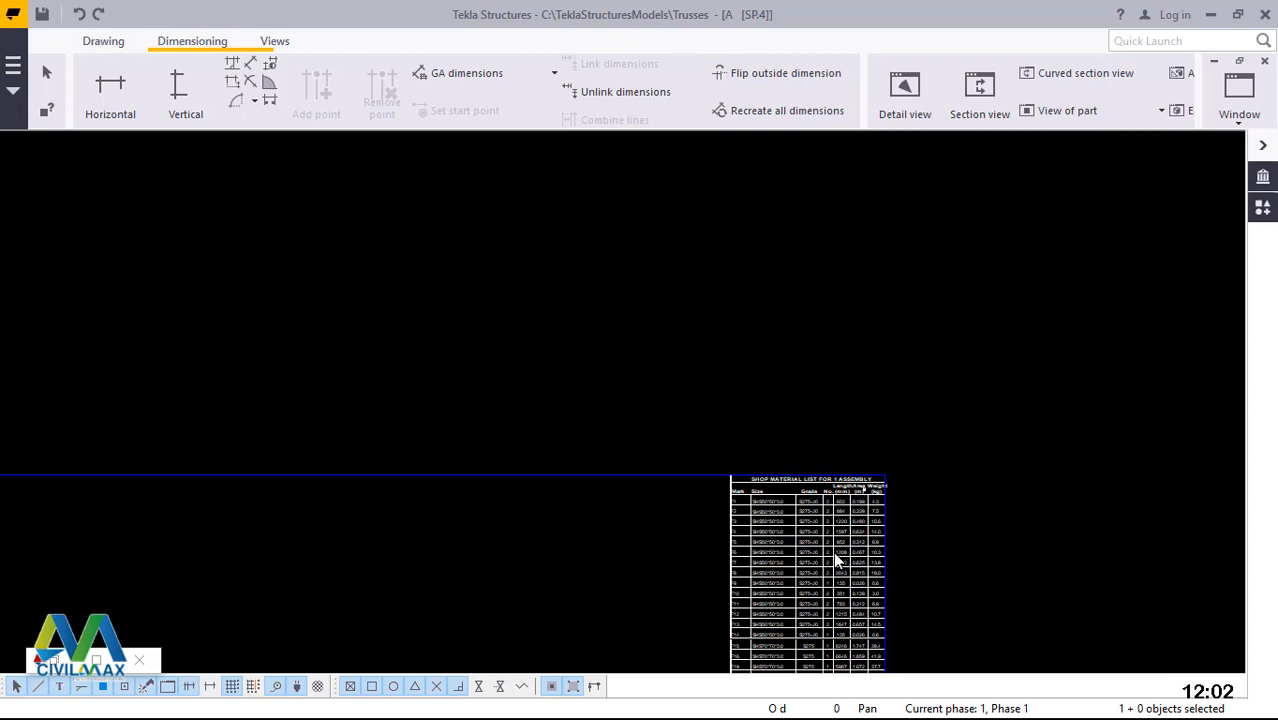
scroll(833, 557, "up", 2)
scroll(852, 621, "up", 2)
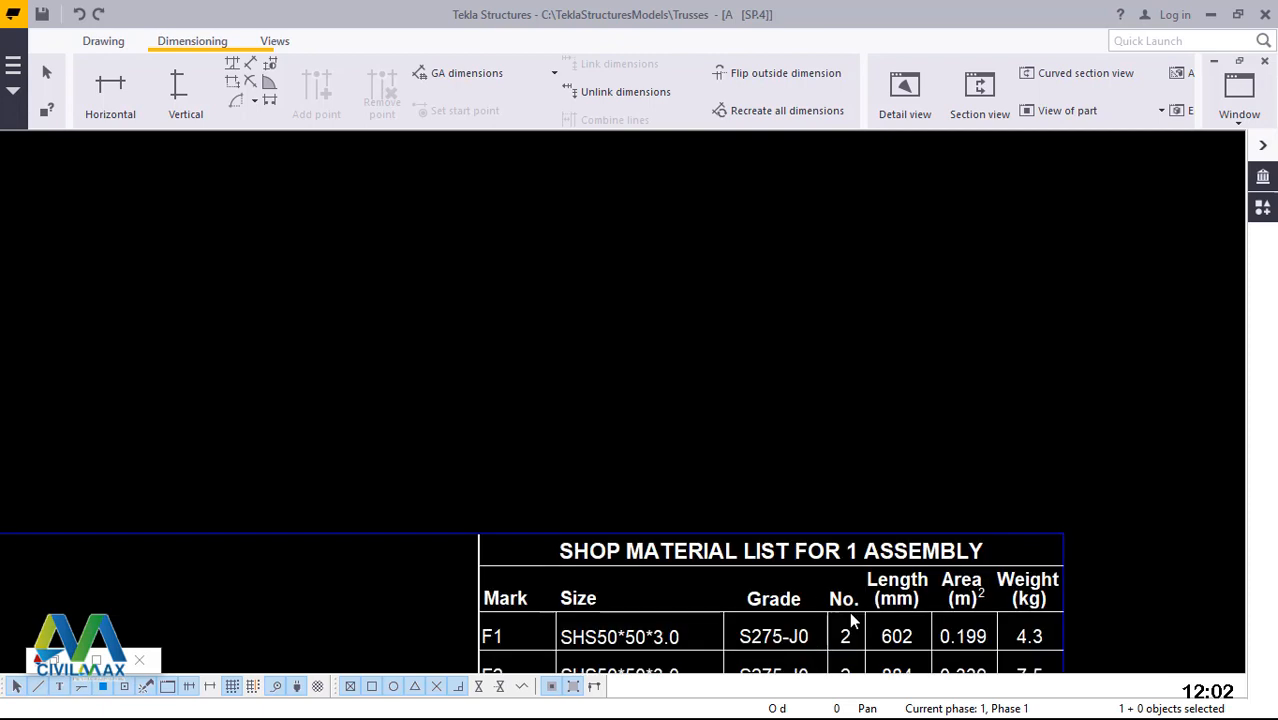
scroll(852, 621, "up", 2)
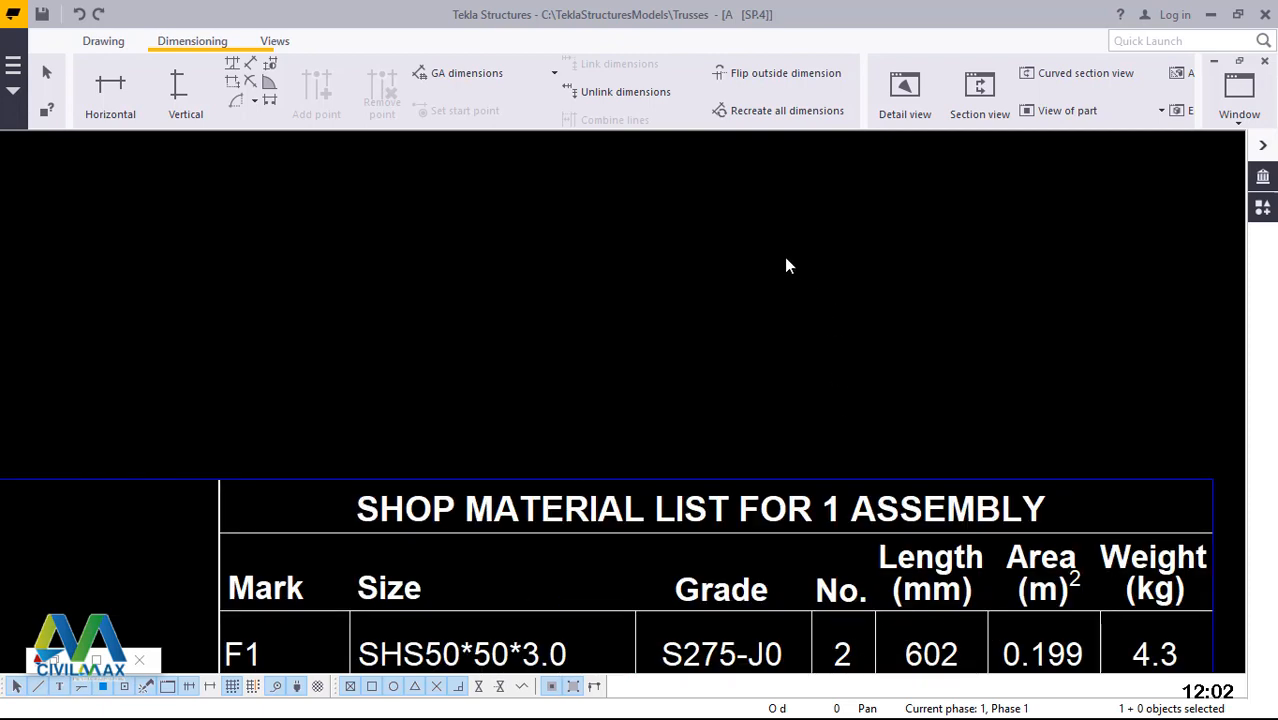
scroll(786, 265, "up", 1)
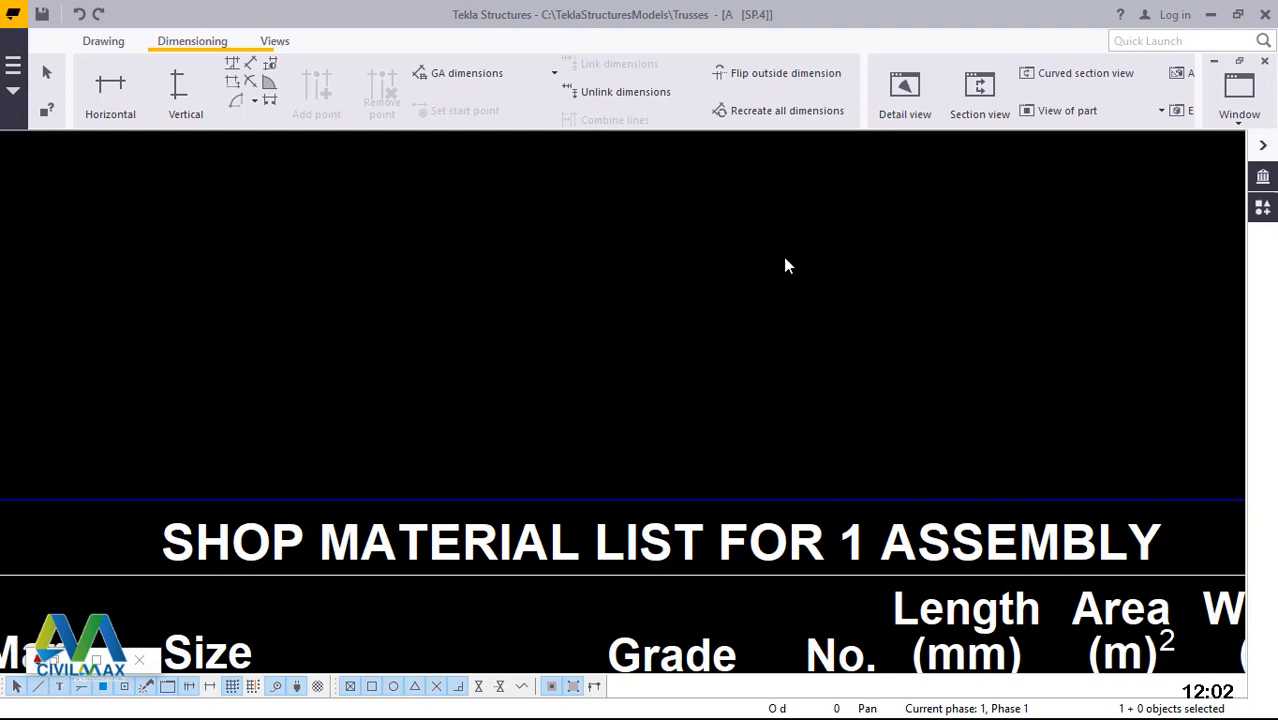
scroll(786, 265, "down", 2)
scroll(785, 265, "down", 2)
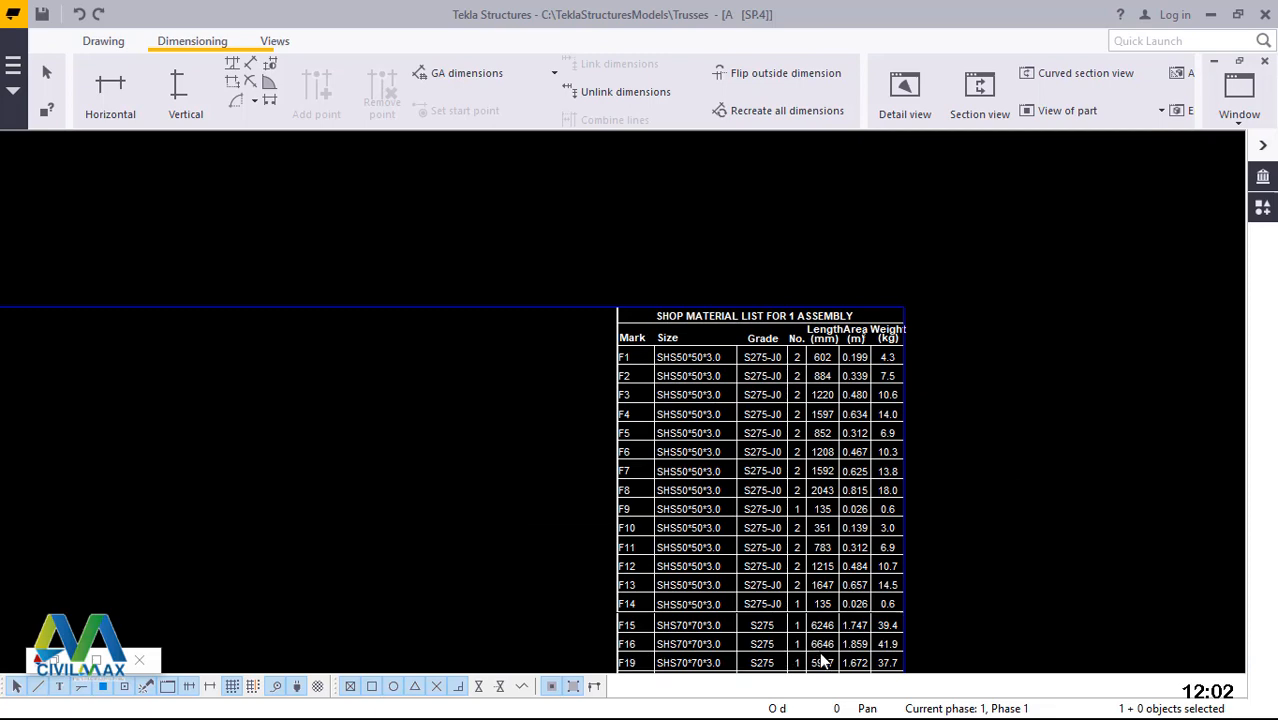
- Read through the SHS50*50*3.0 and SHS70*70*3.0 rows of the shop material list, down to the plates and total
scroll(820, 660, "up", 1)
scroll(820, 660, "up", 2)
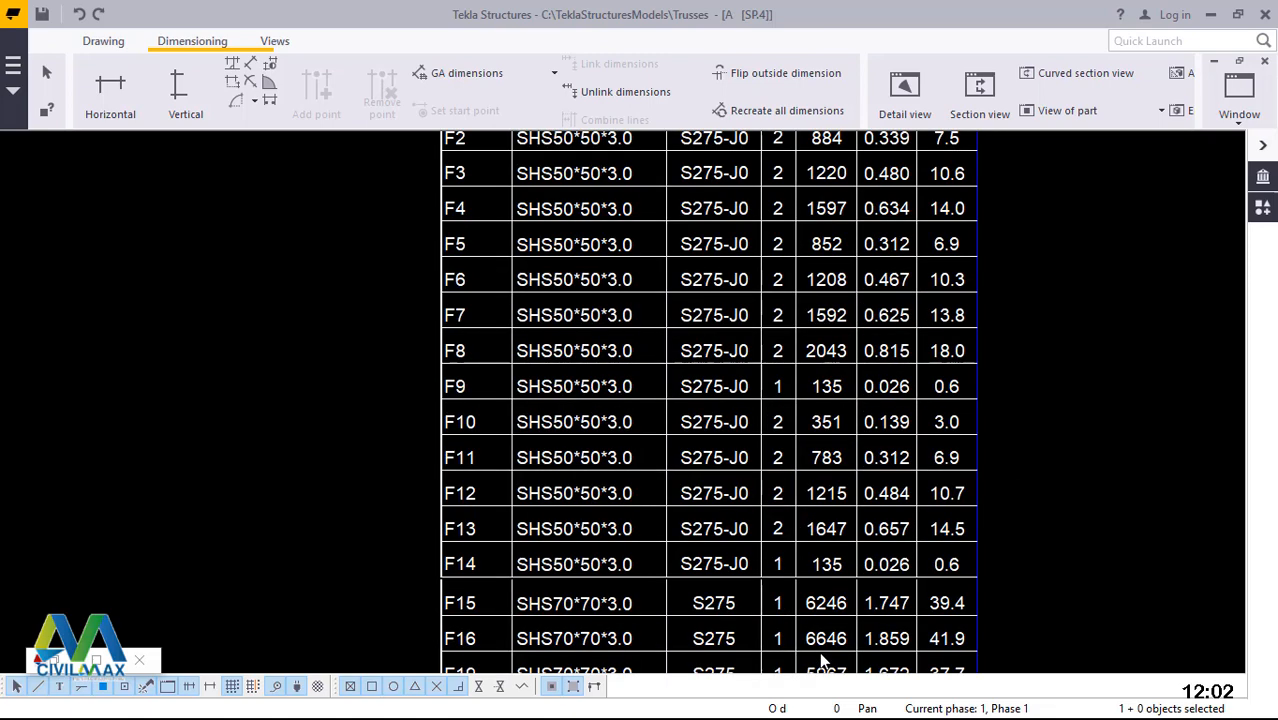
scroll(820, 658, "up", 2)
scroll(830, 625, "up", 1)
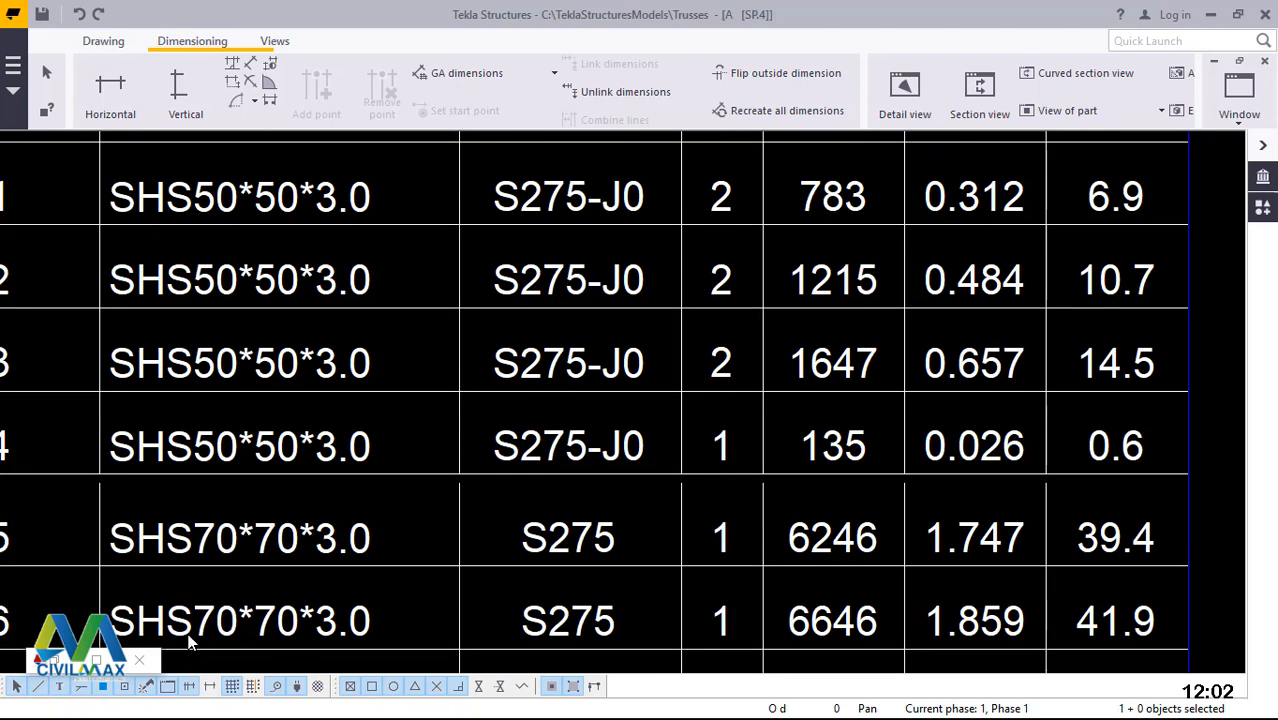
scroll(852, 318, "down", 1)
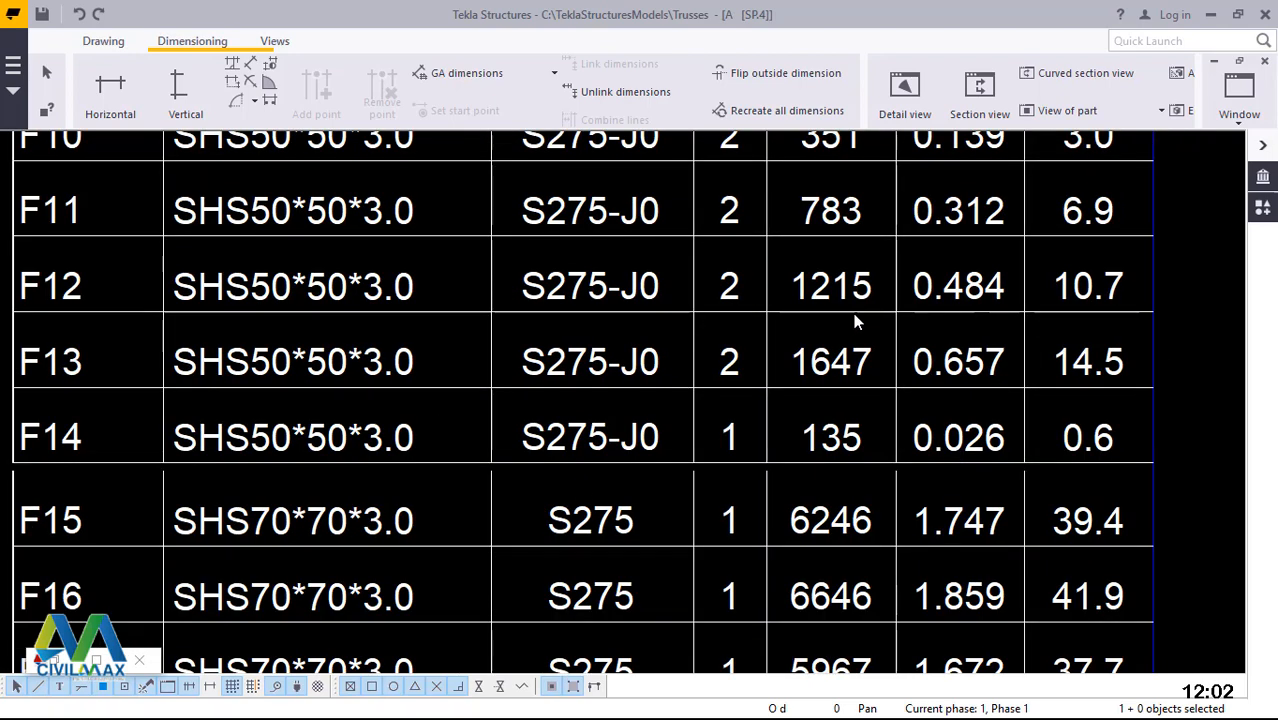
scroll(852, 318, "down", 1)
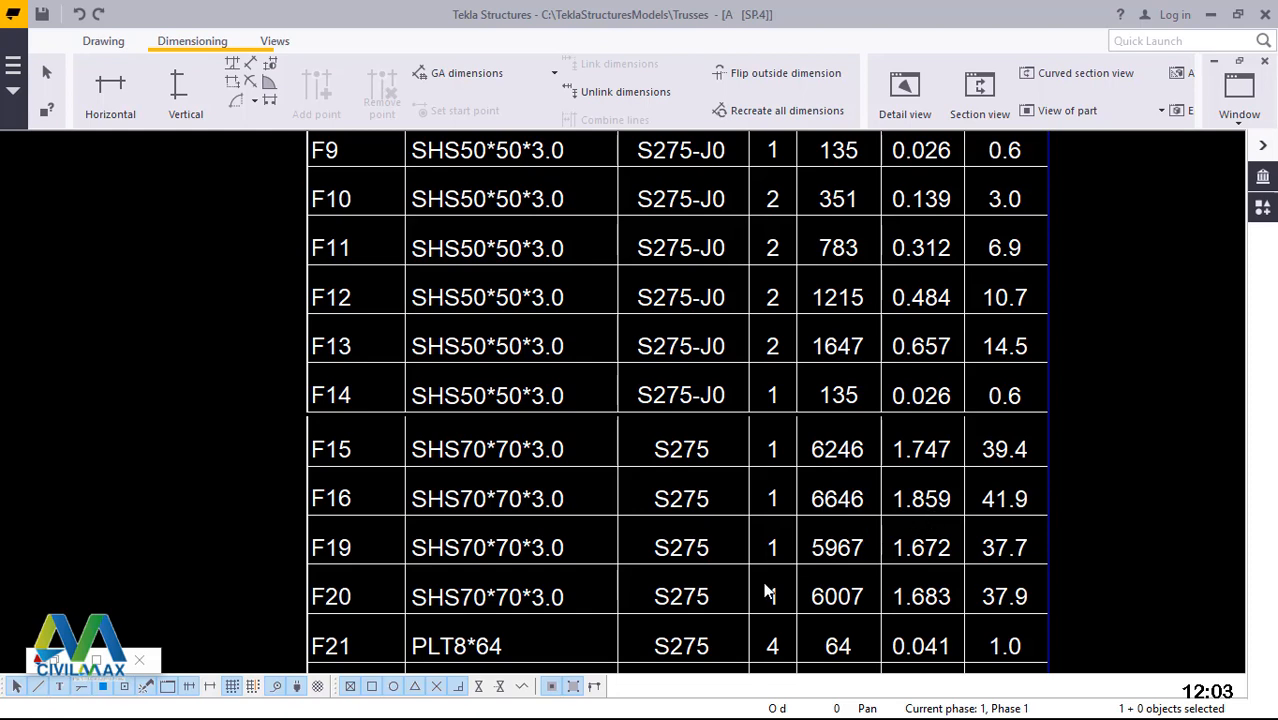
scroll(790, 576, "down", 1)
scroll(898, 514, "down", 1)
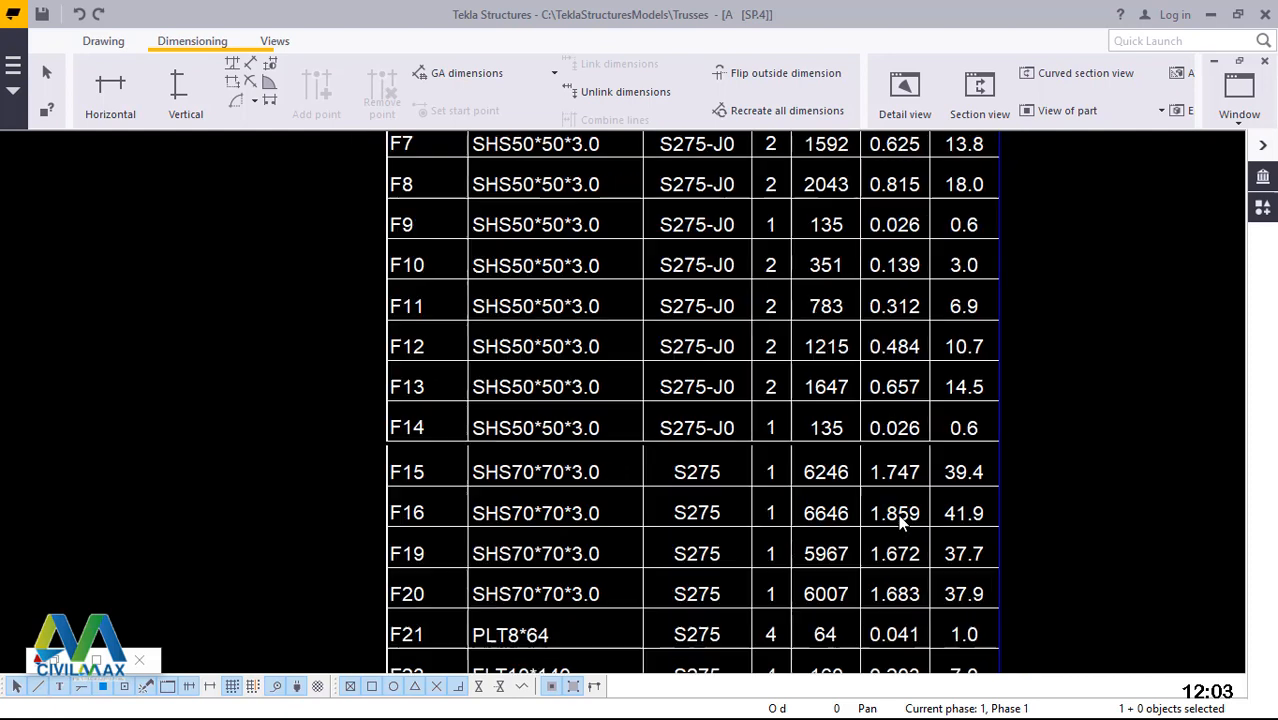
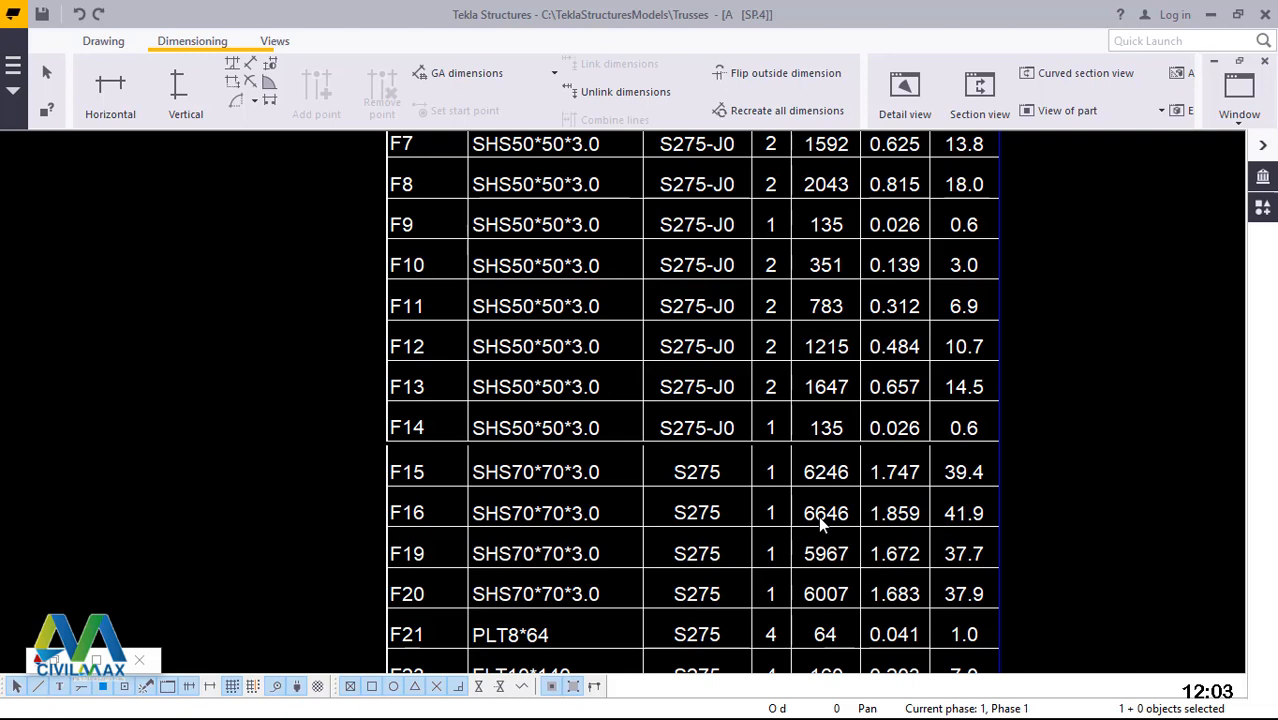
scroll(866, 392, "down", 1)
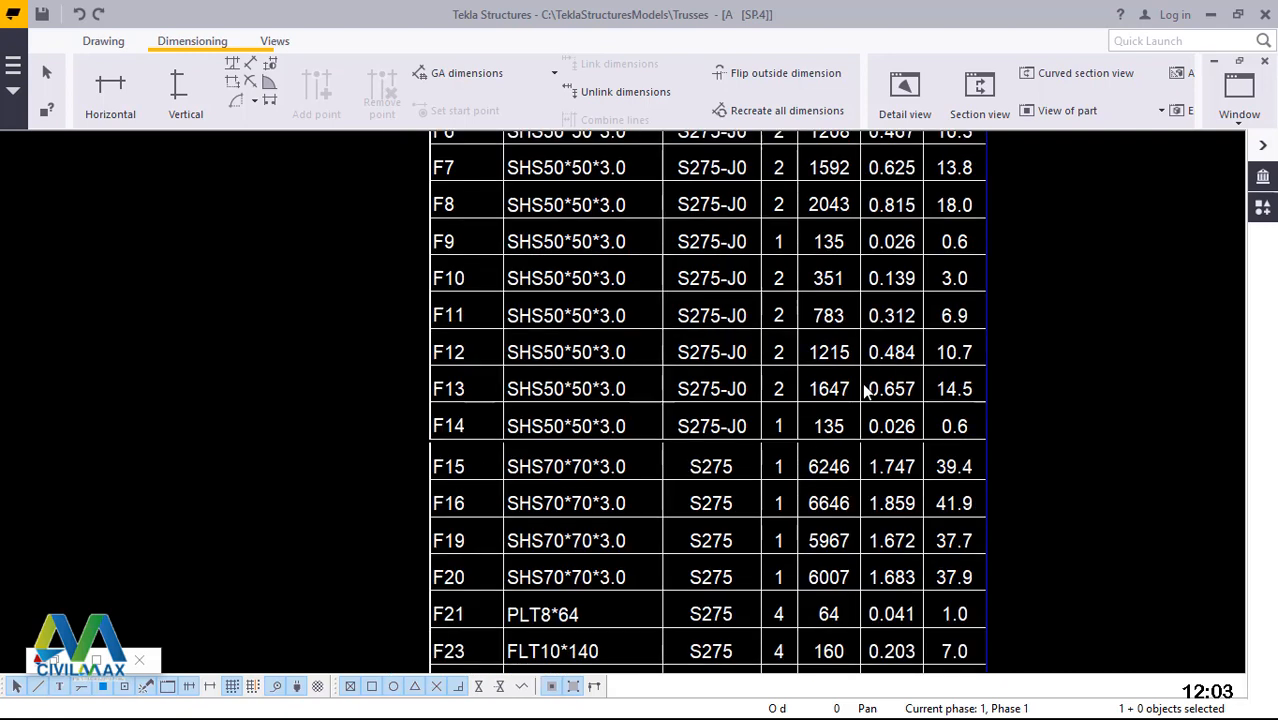
scroll(870, 371, "down", 2)
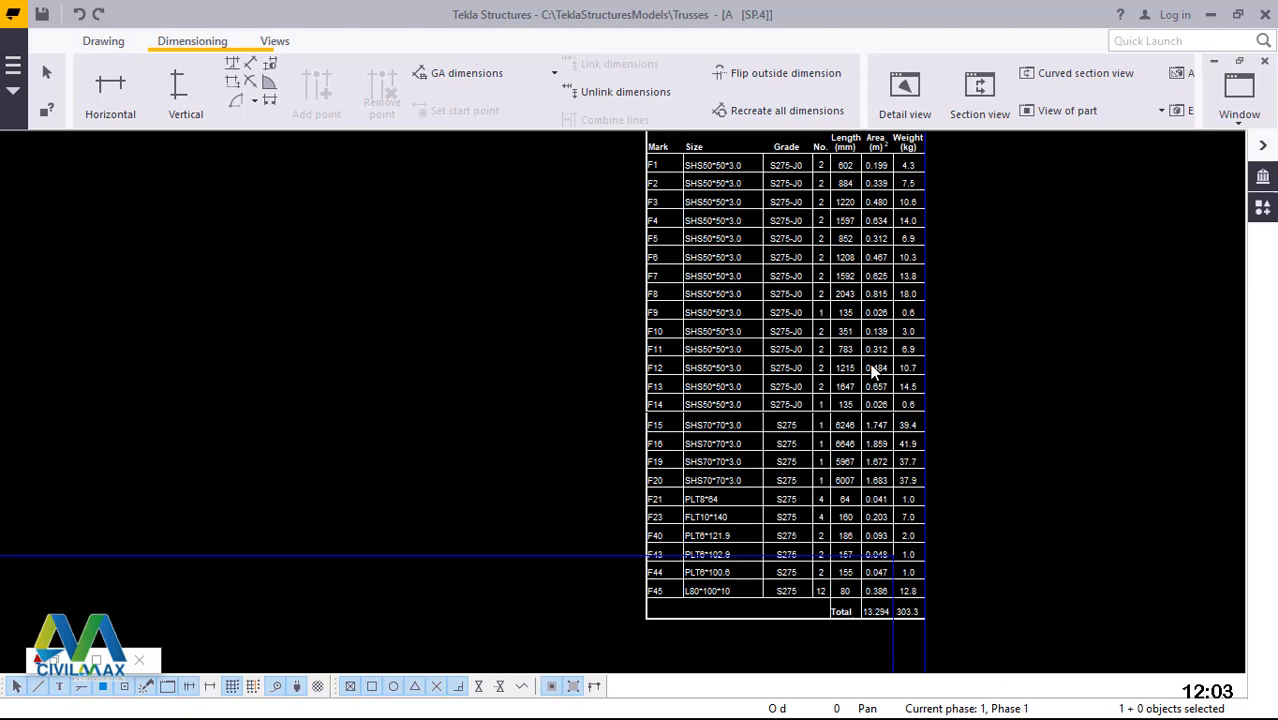
scroll(869, 367, "down", 2)
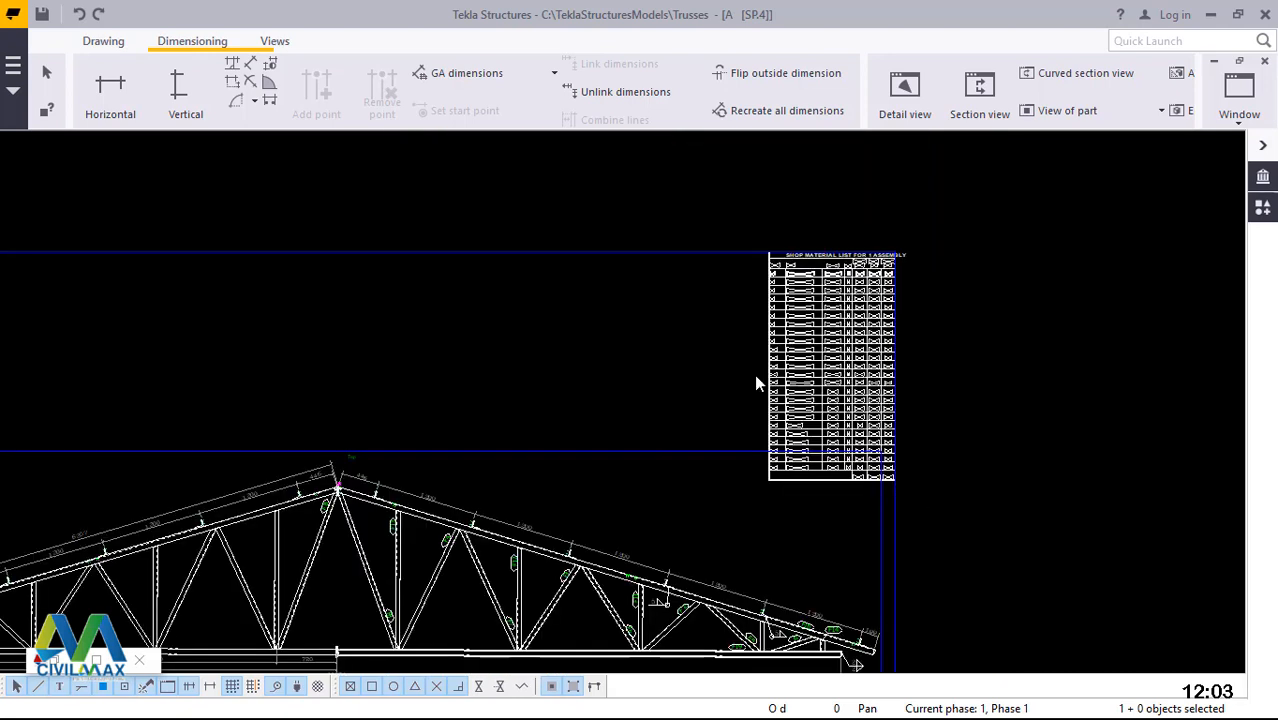
- Add a part mark to the top chord on the truss's left half
scroll(296, 511, "down", 2)
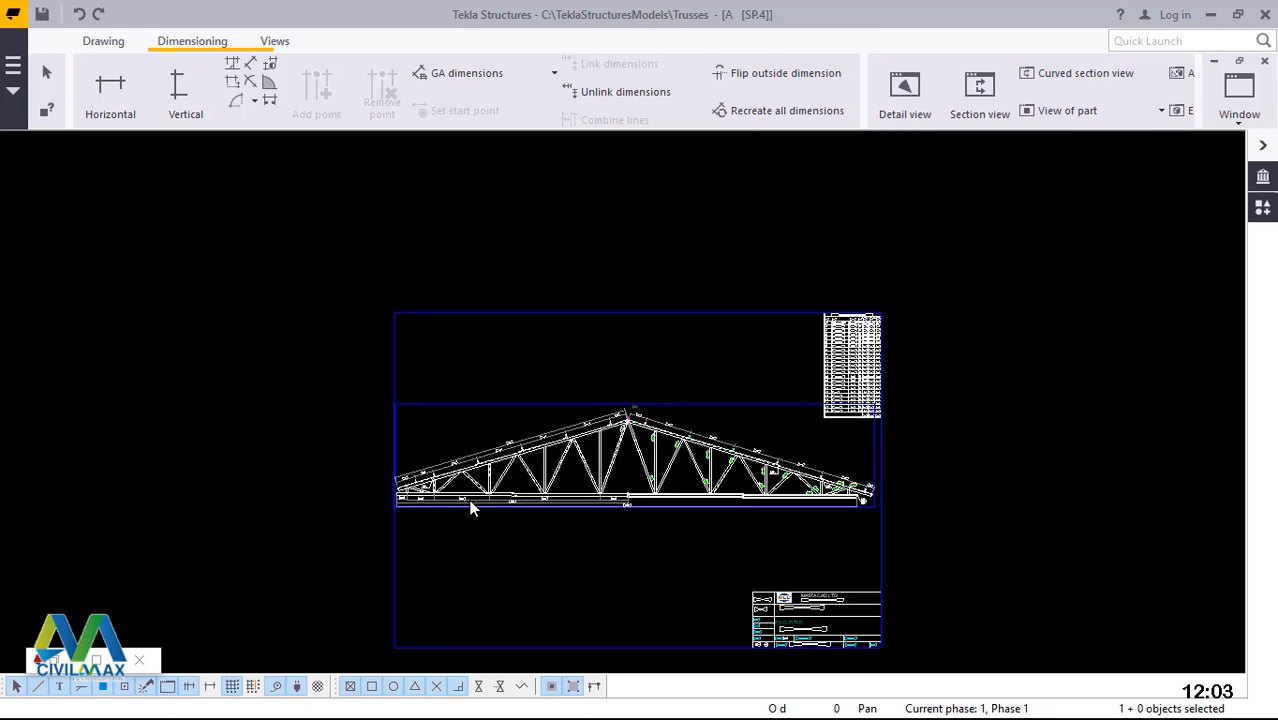
scroll(571, 438, "up", 5)
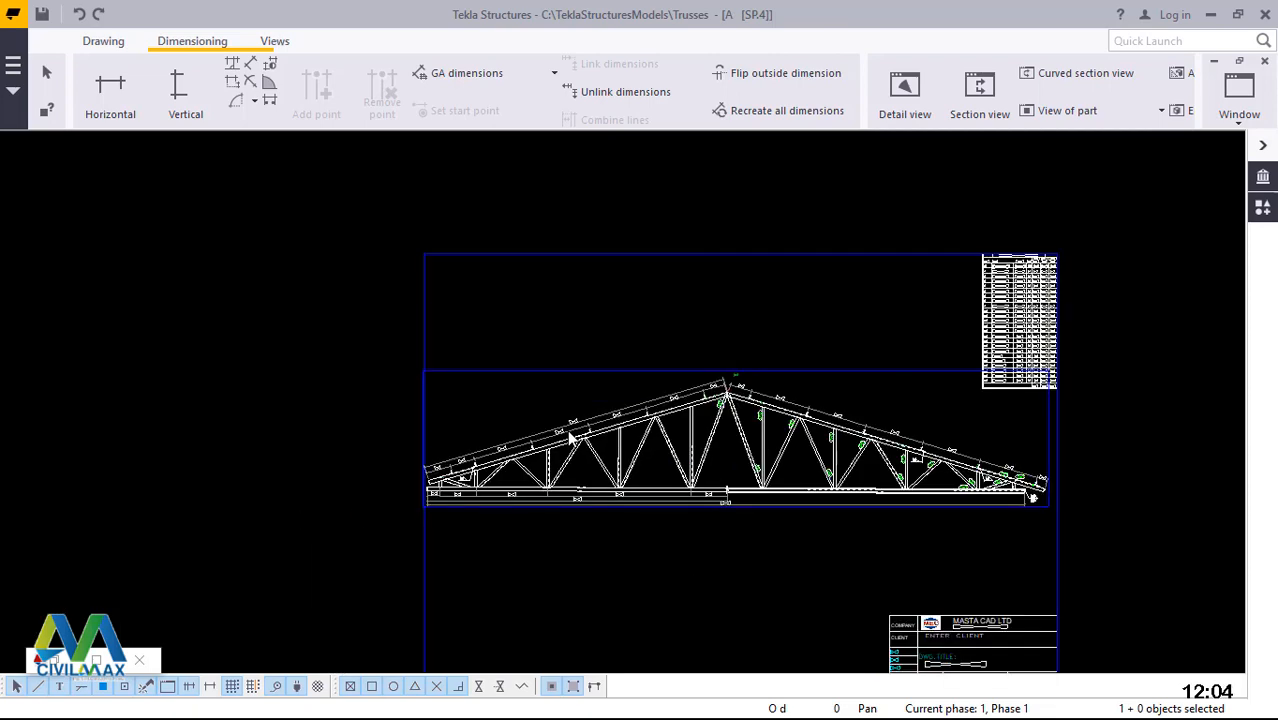
scroll(457, 510, "up", 2)
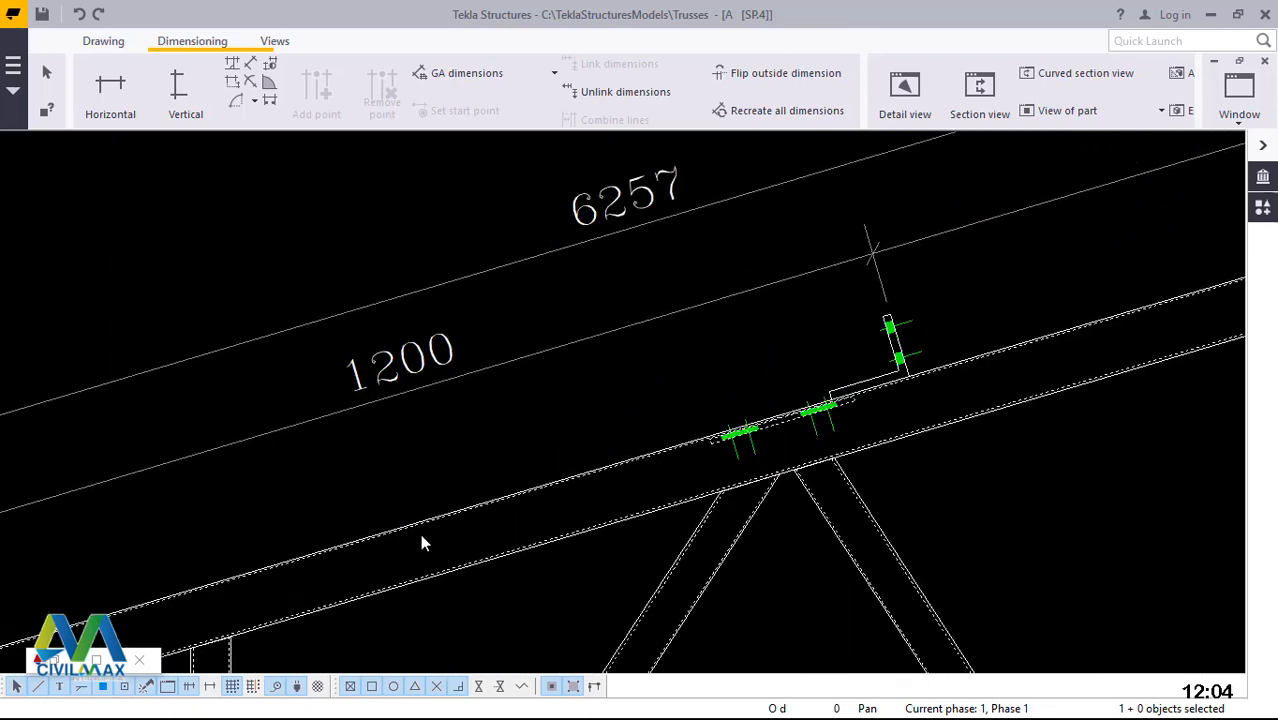
right_click(413, 519)
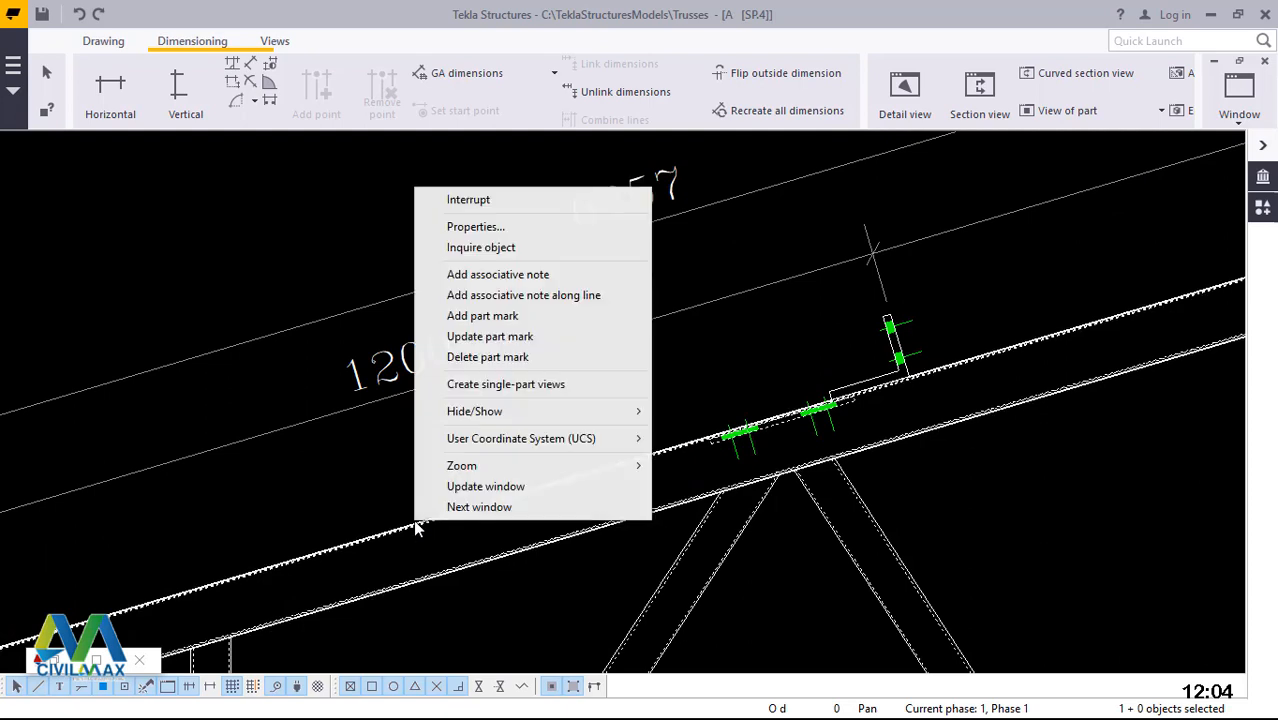
left_click(490, 316)
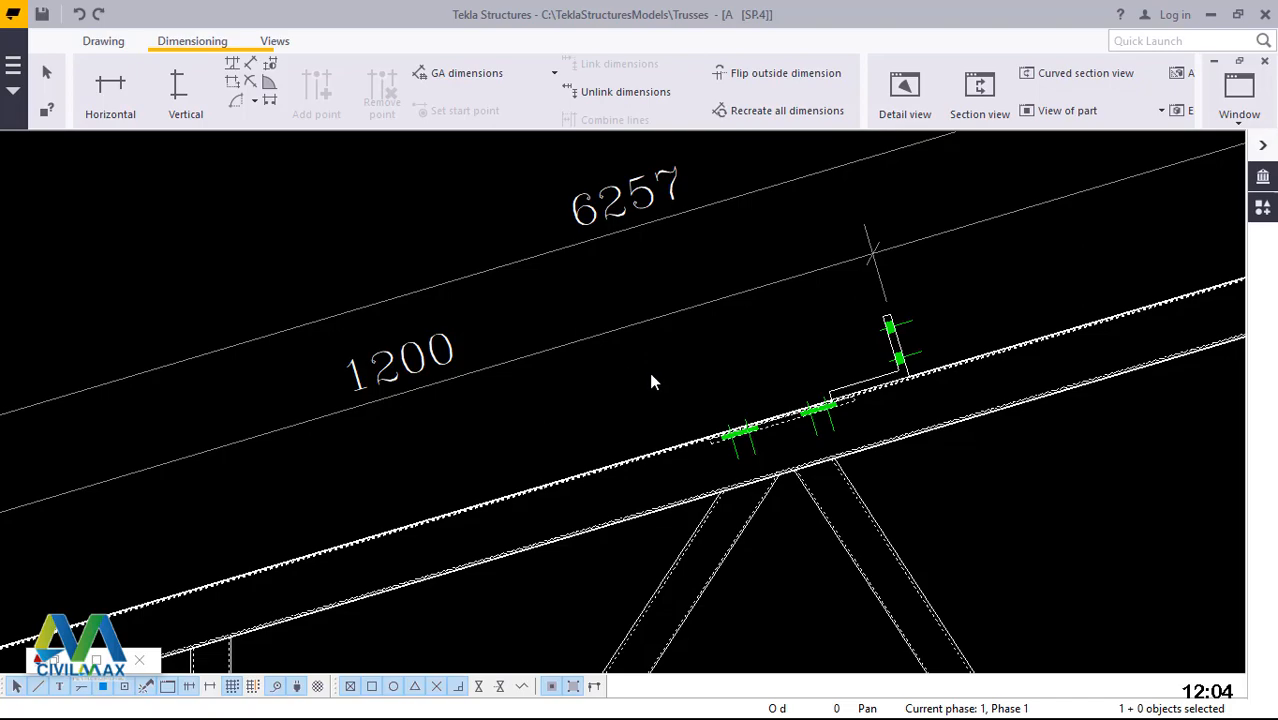
scroll(670, 365, "down", 5)
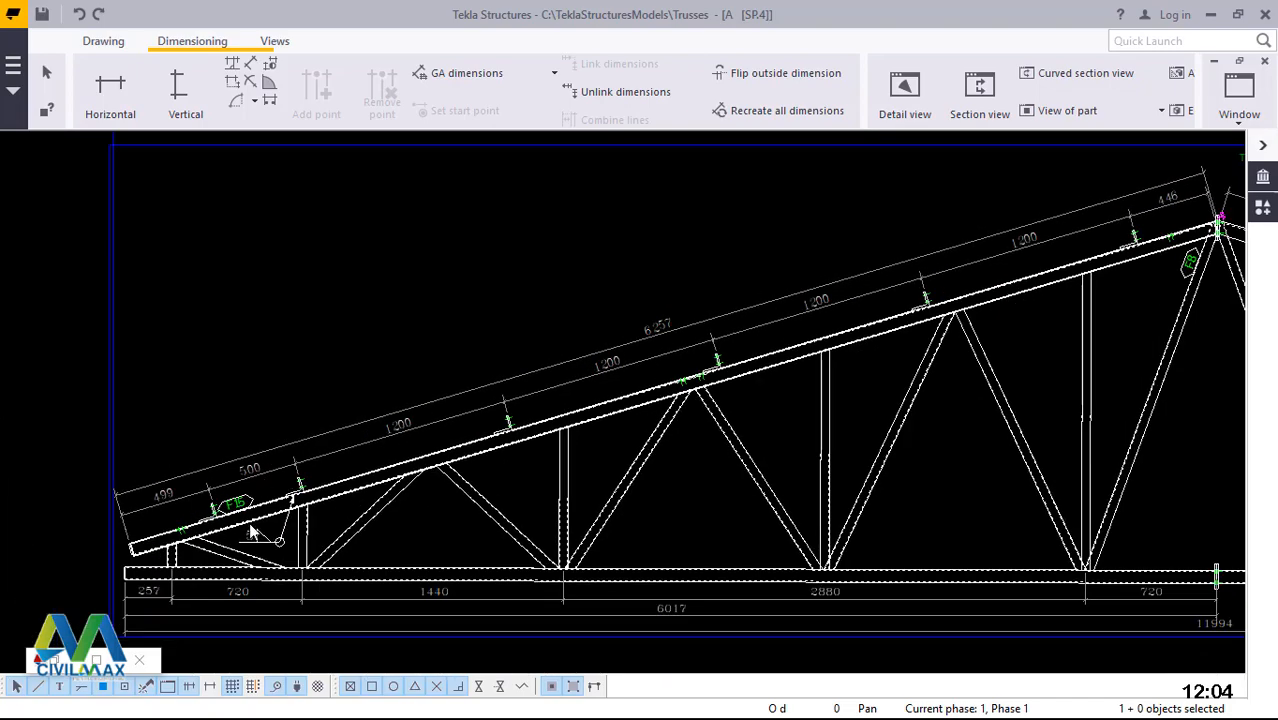
- Add part marks to the two diagonals in the 1440 mm bay of the truss's left half
scroll(253, 533, "up", 5)
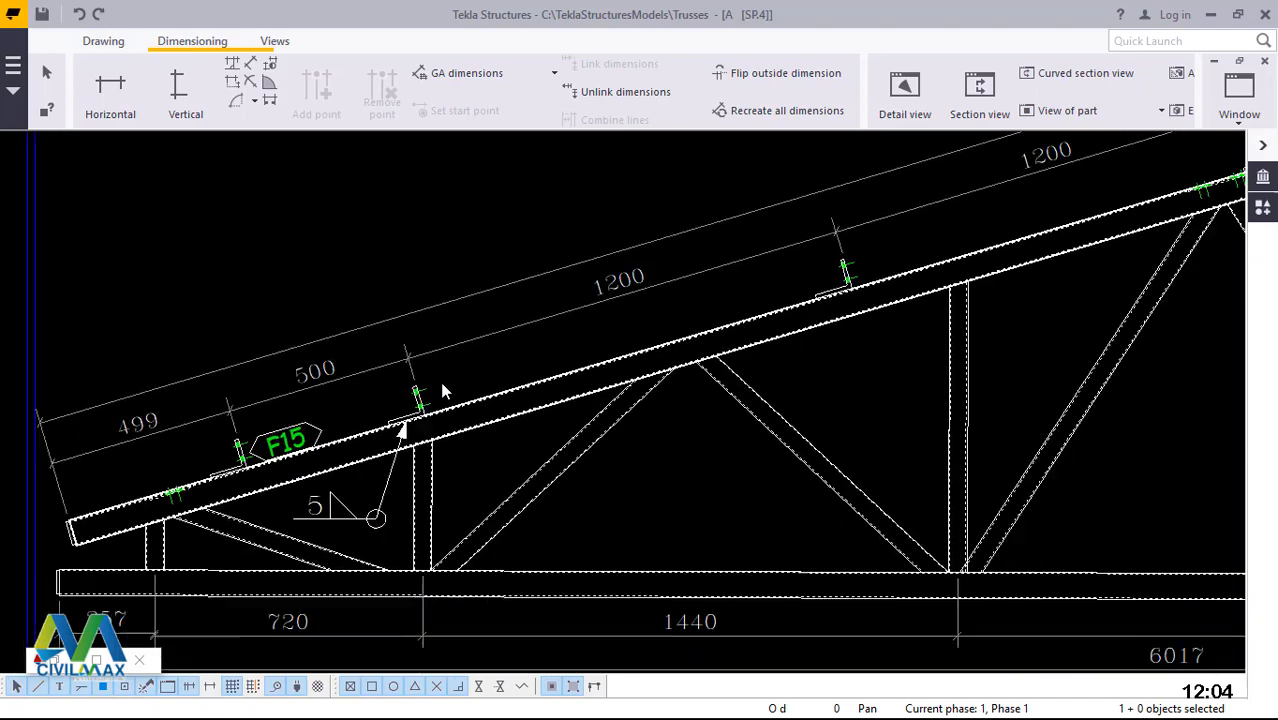
scroll(440, 381, "down", 2)
scroll(471, 428, "up", 3)
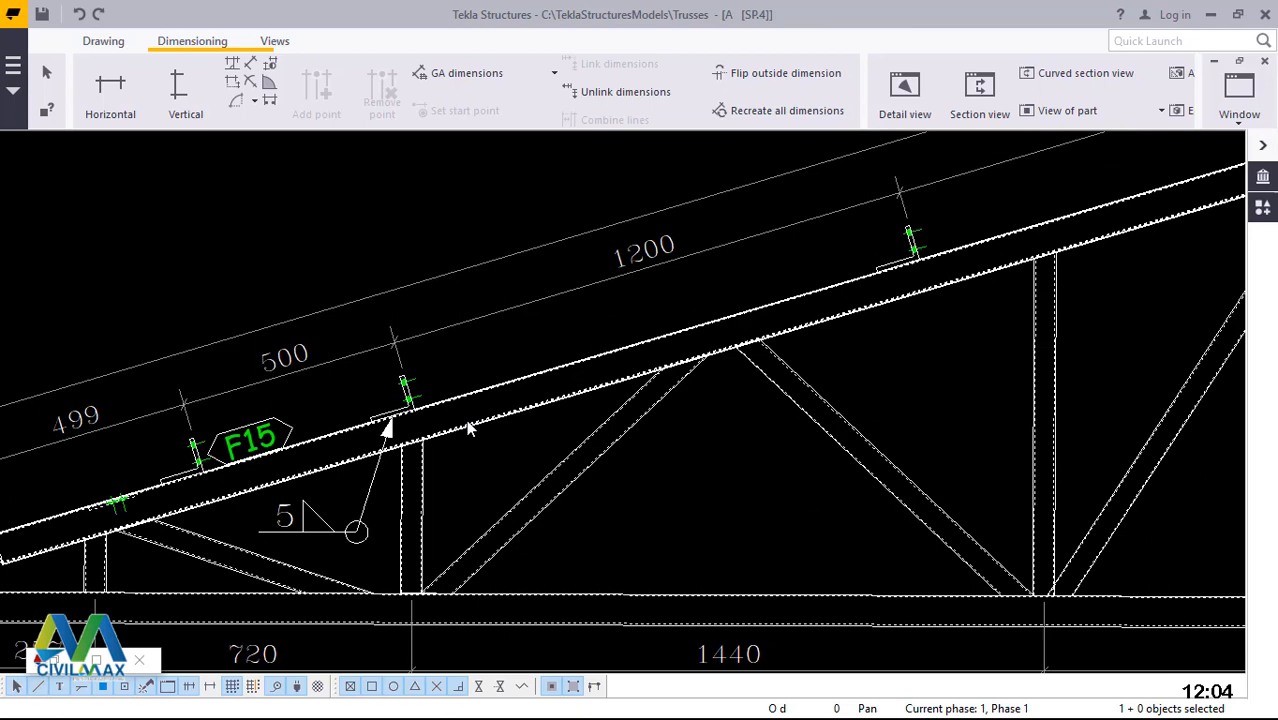
right_click(559, 460)
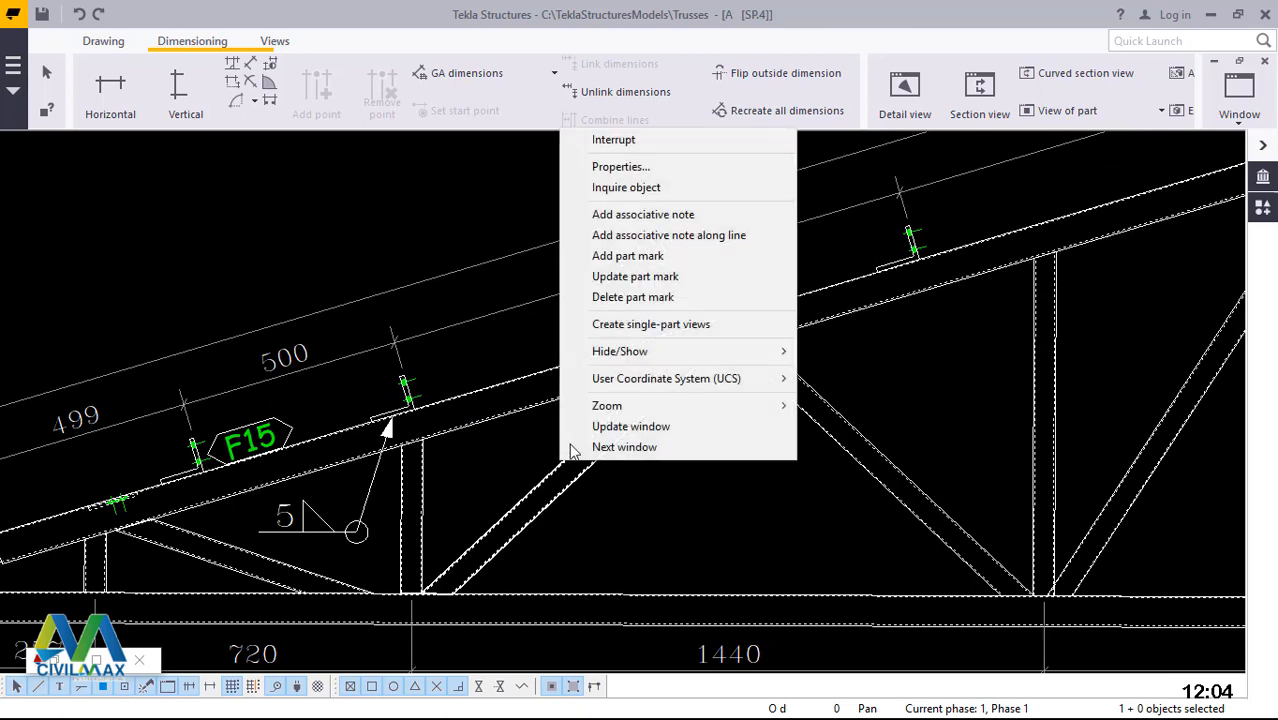
left_click(612, 256)
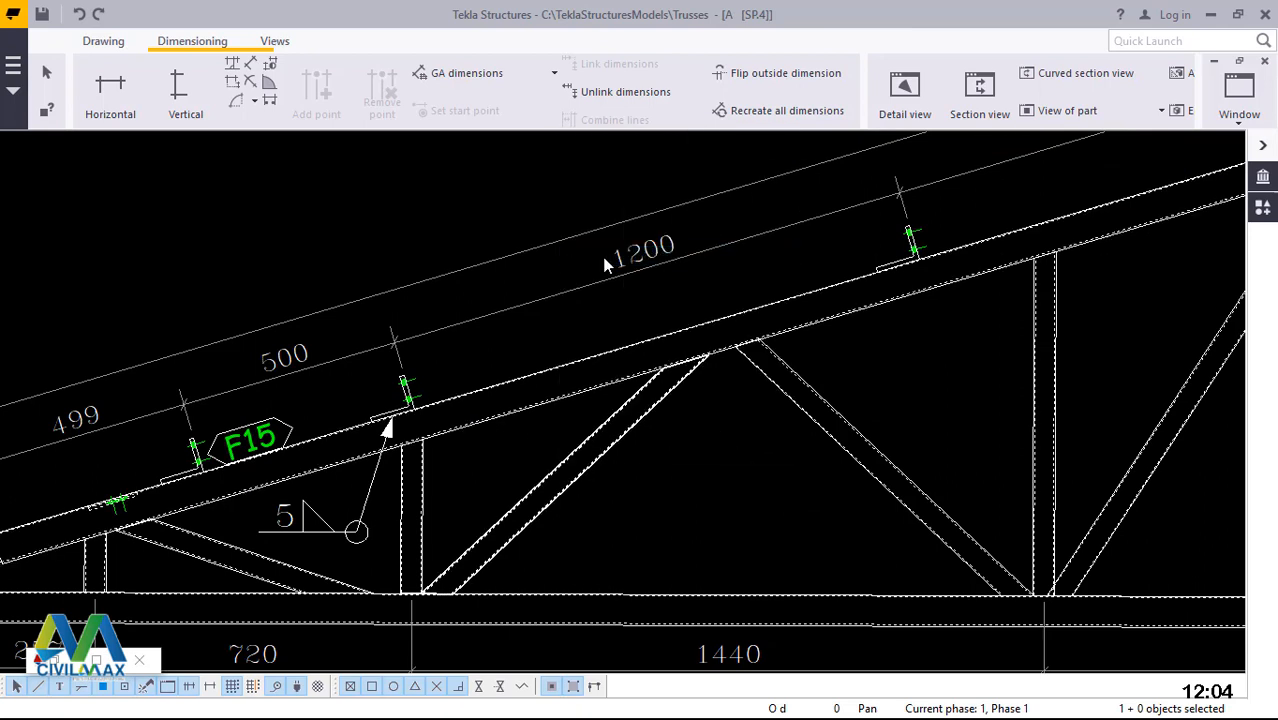
right_click(873, 449)
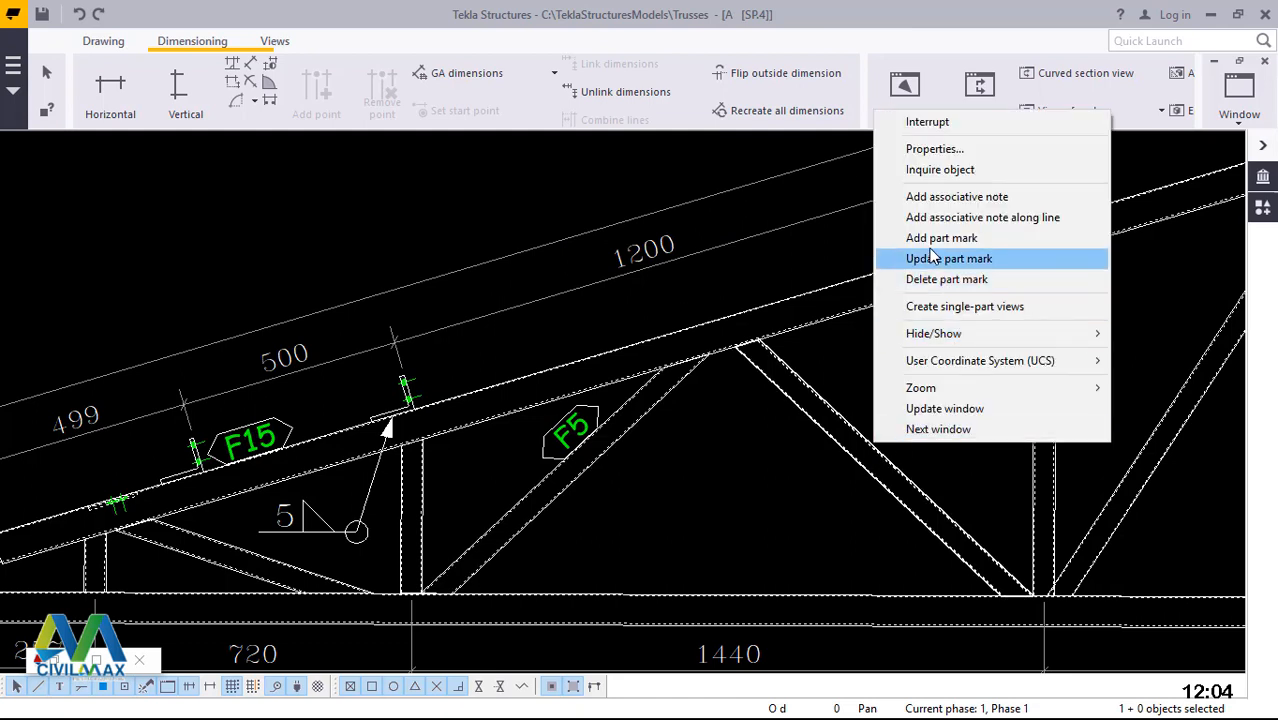
left_click(932, 240)
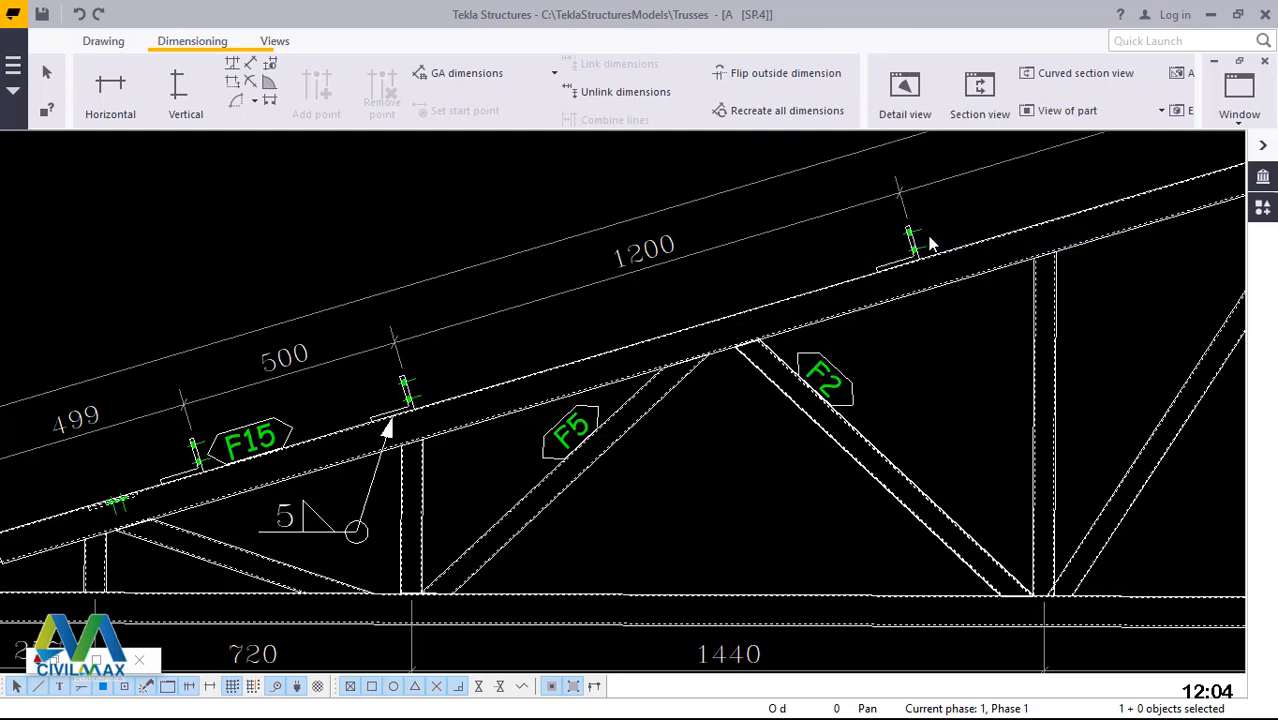
- Add part marks to the two verticals bounding the 1440 mm bay on the truss's left half
right_click(1036, 398)
left_click(1112, 186)
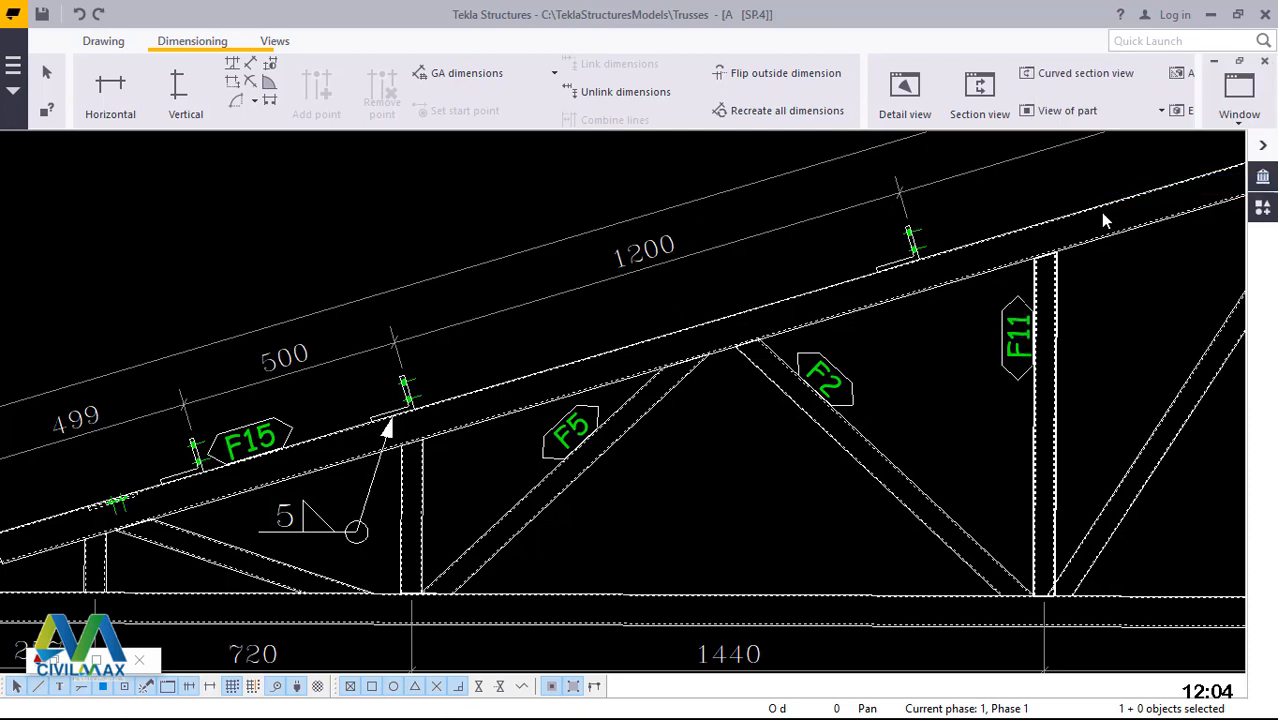
left_click(424, 500)
right_click(424, 492)
left_click(500, 281)
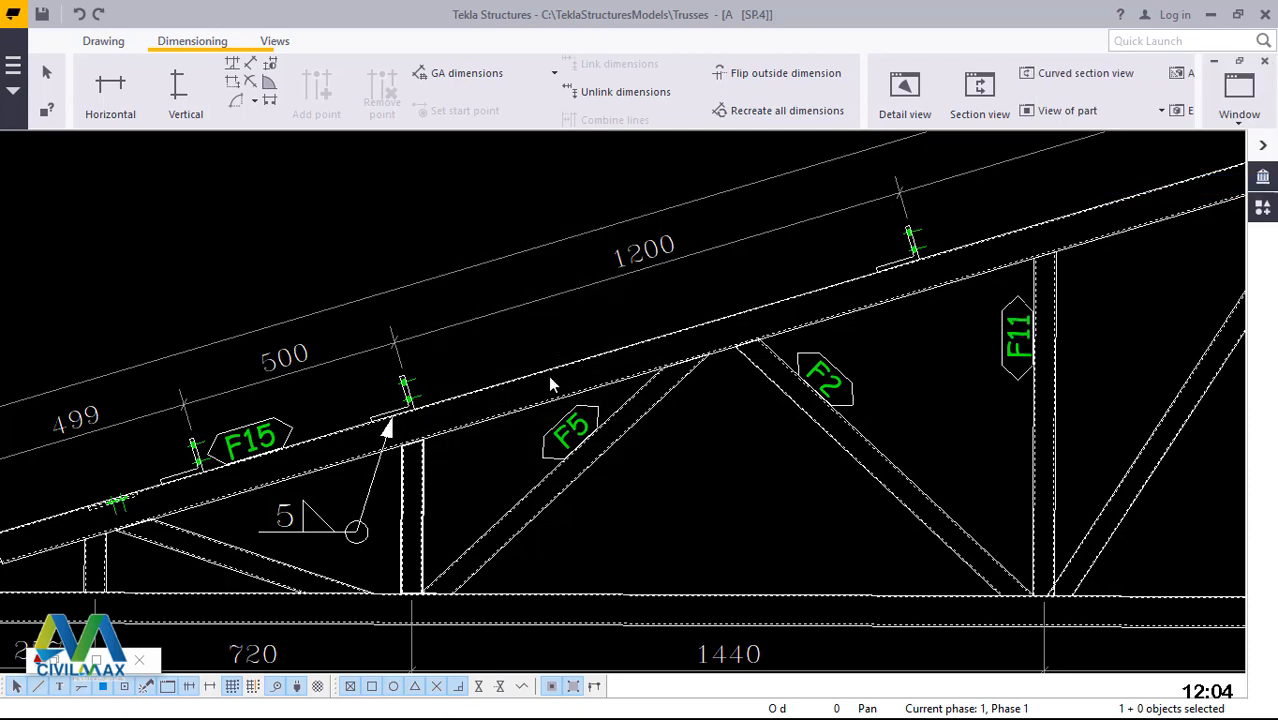
right_click(424, 492)
left_click(506, 277)
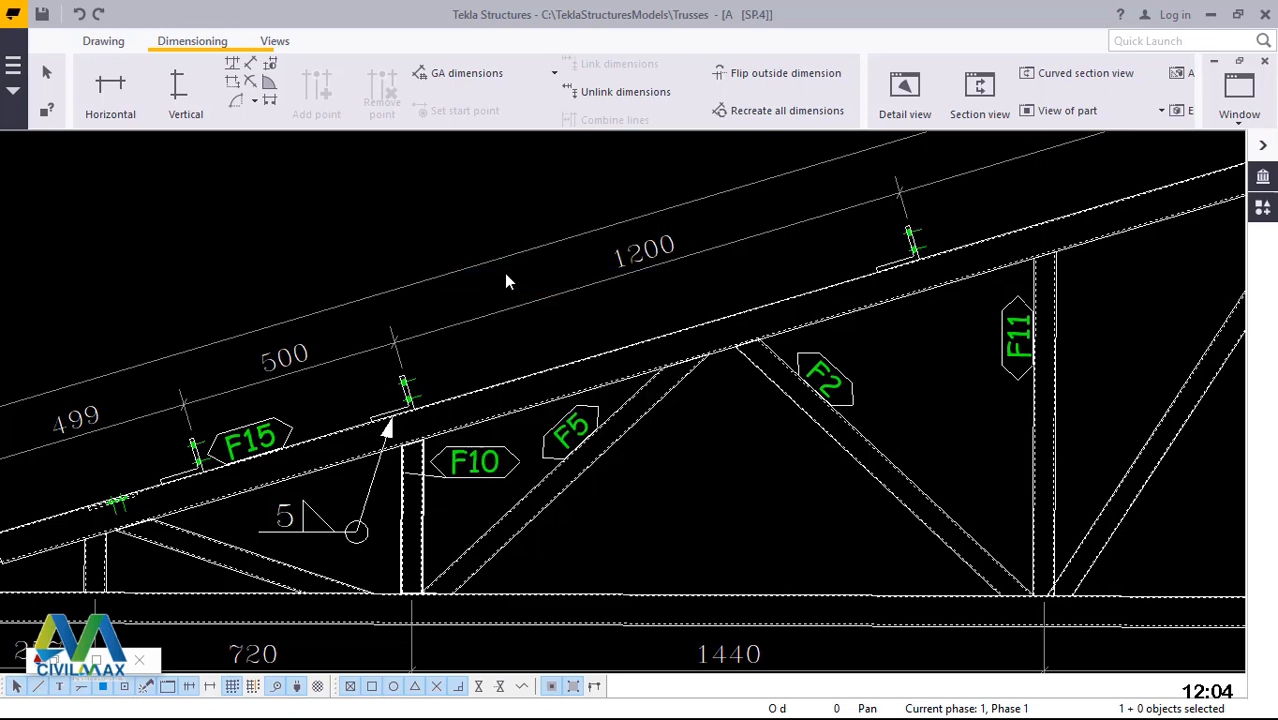
- Add part marks to the end diagonal and the short end vertical at the truss's left end
scroll(600, 340, "down", 3)
scroll(440, 505, "up", 4)
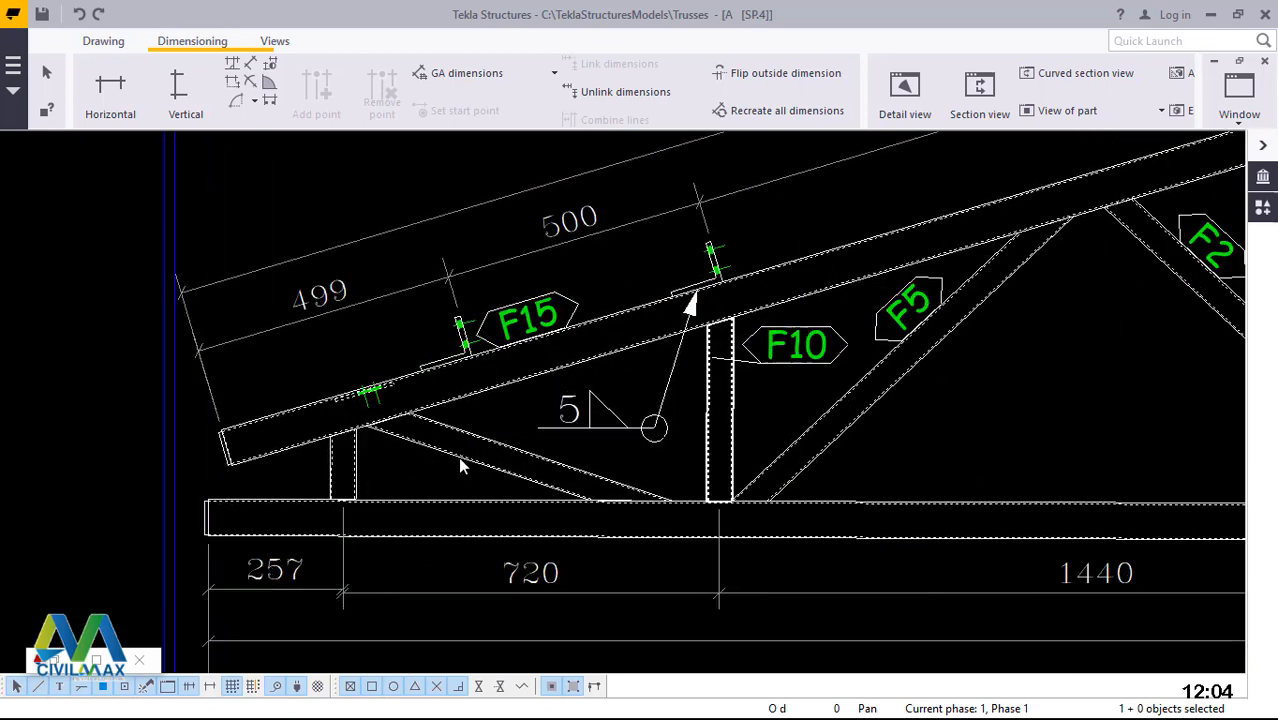
left_click(465, 437)
right_click(465, 437)
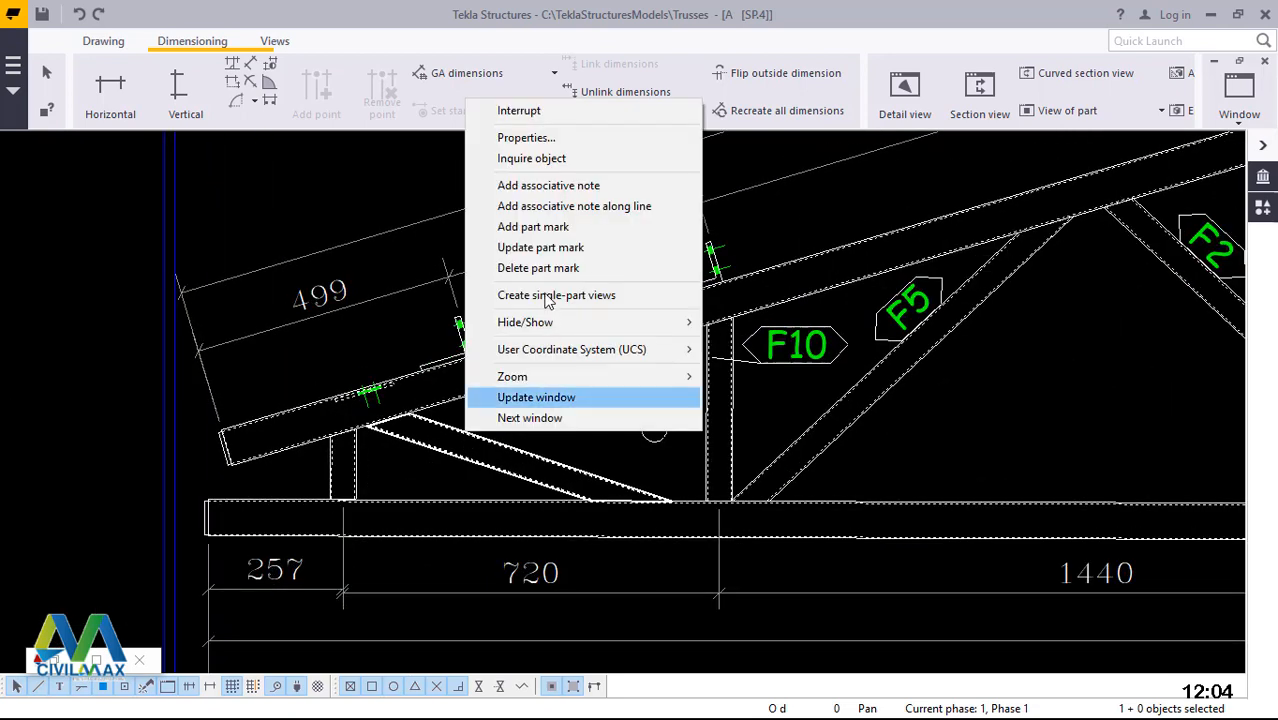
left_click(532, 227)
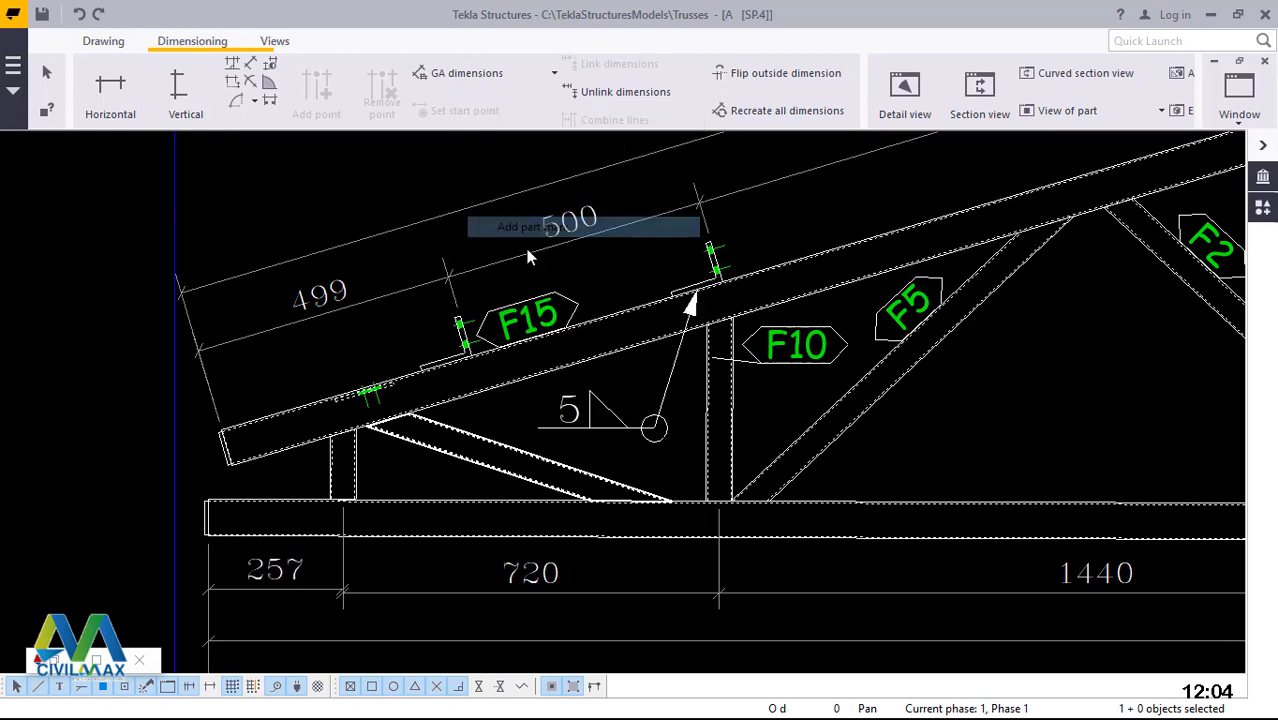
left_click(331, 468)
right_click(331, 466)
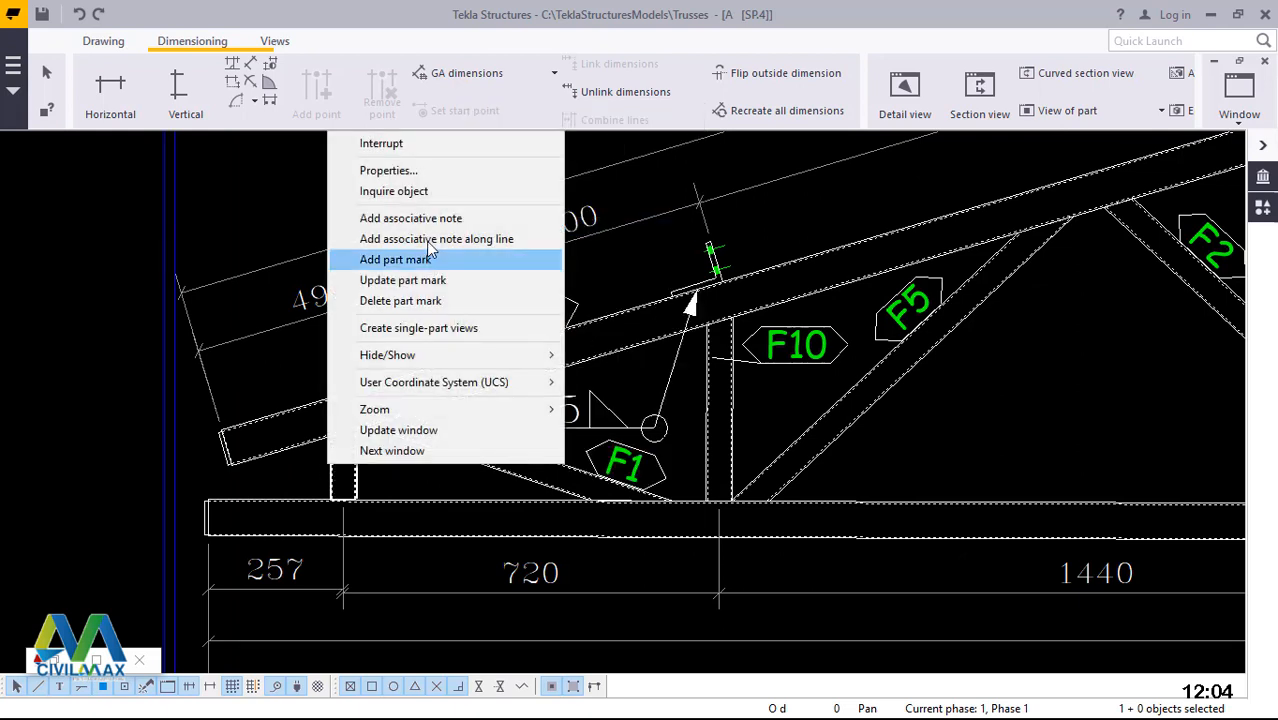
left_click(404, 259)
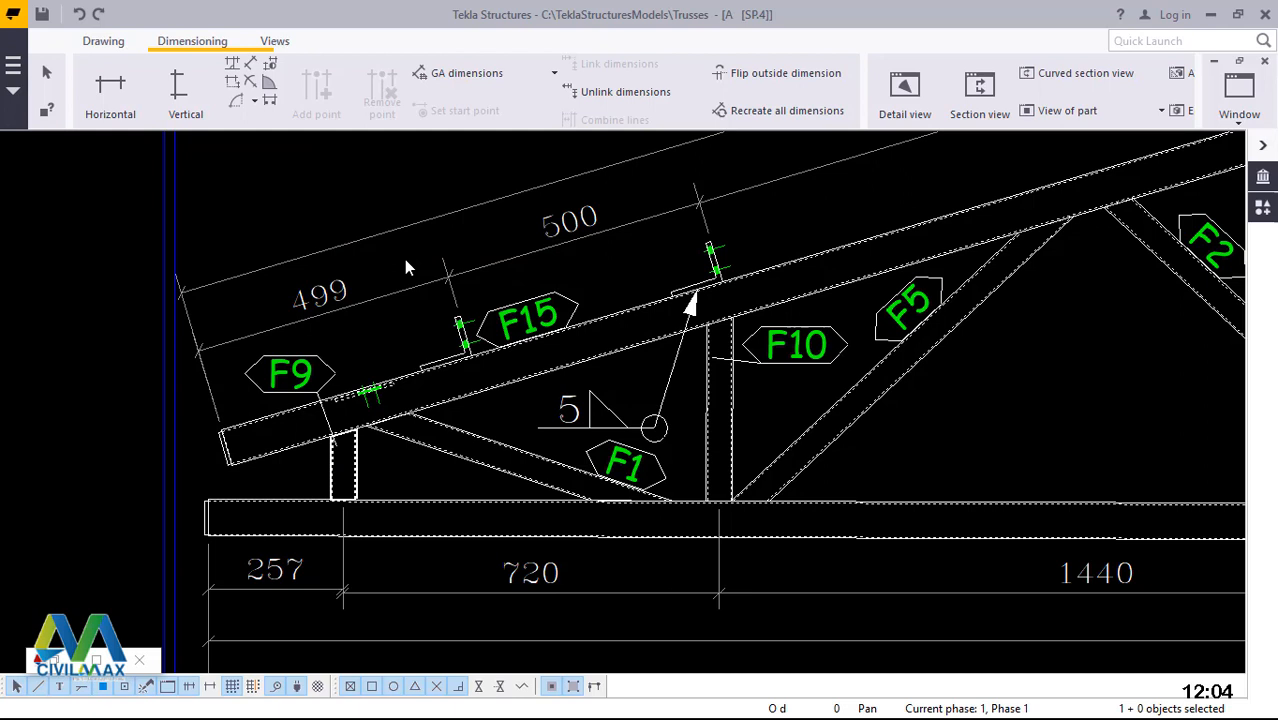
- Add a part mark to the bottom chord on the truss's left half and check its placement near the midspan splice
left_click(412, 535)
right_click(413, 534)
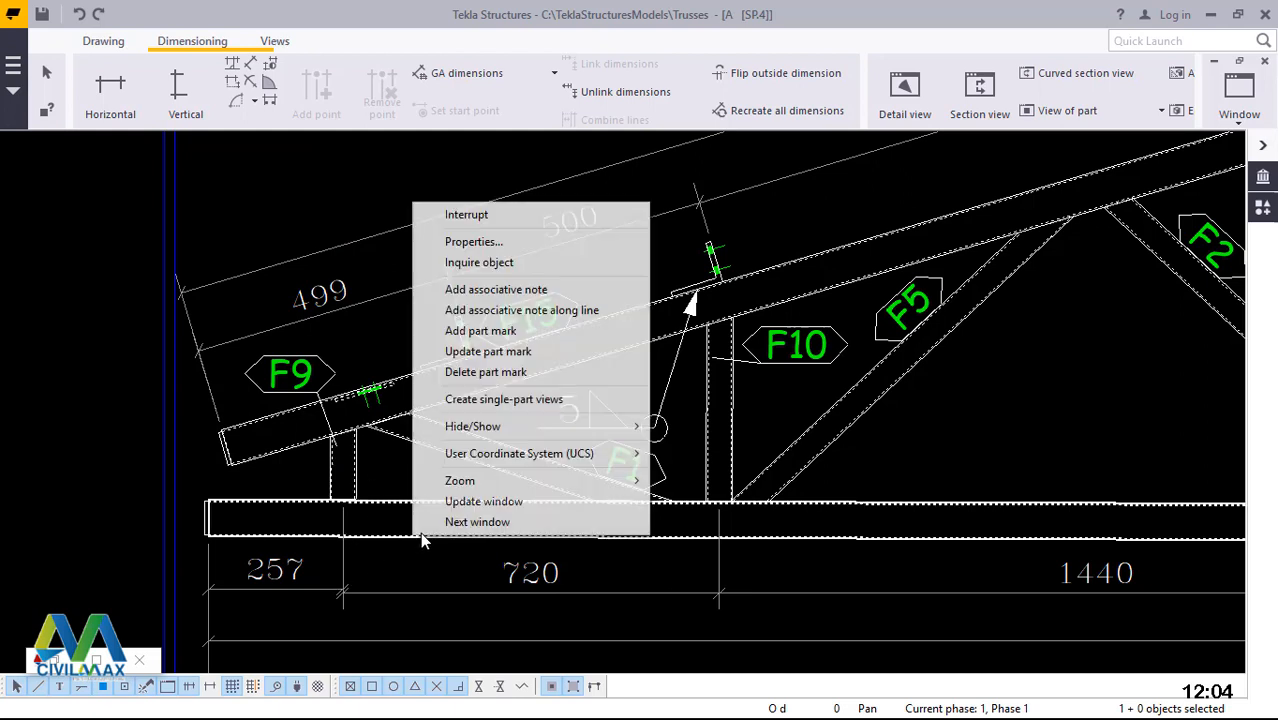
left_click(493, 333)
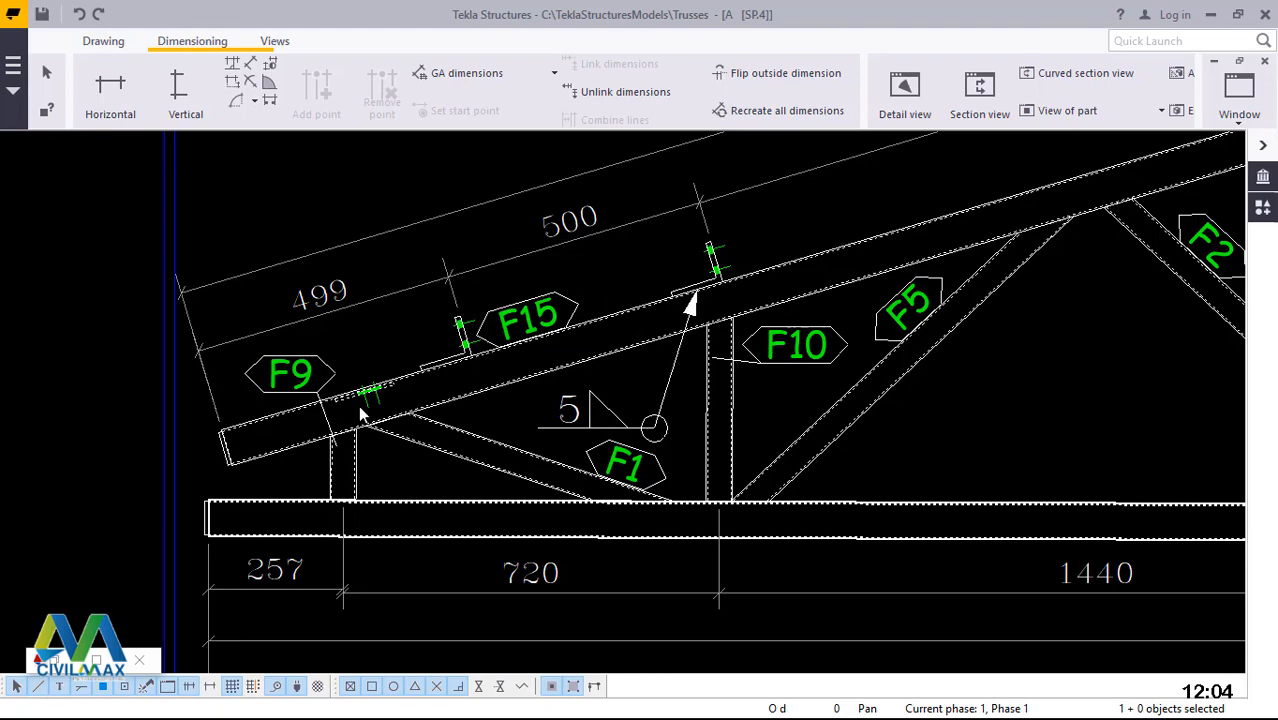
scroll(362, 414, "down", 3)
scroll(362, 414, "down", 2)
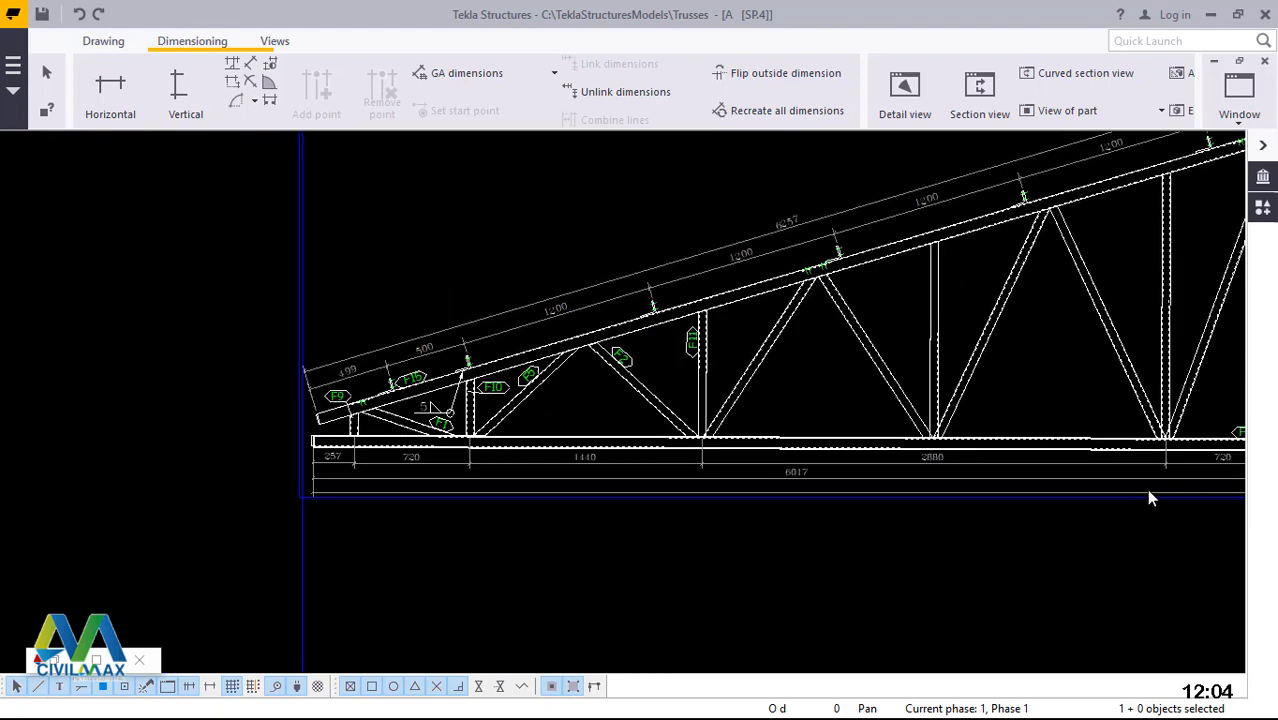
scroll(1161, 466, "up", 3)
scroll(340, 440, "down", 4)
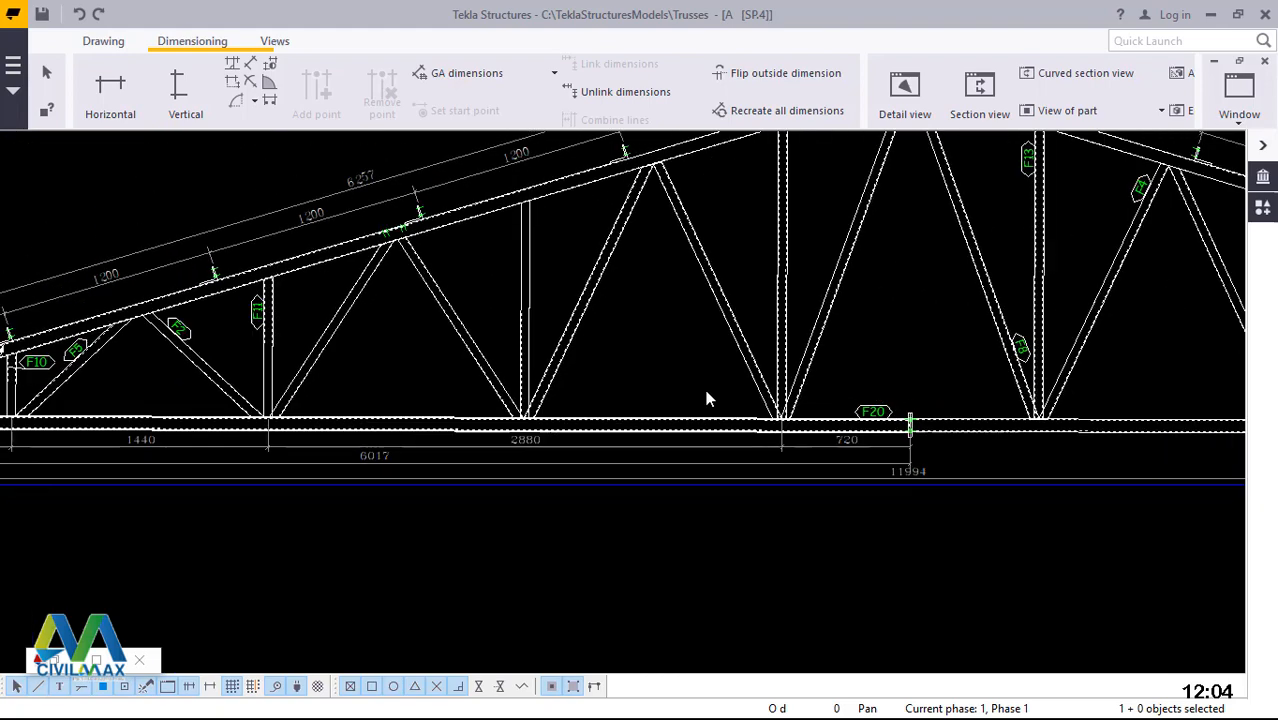
scroll(897, 425, "up", 3)
scroll(897, 425, "up", 2)
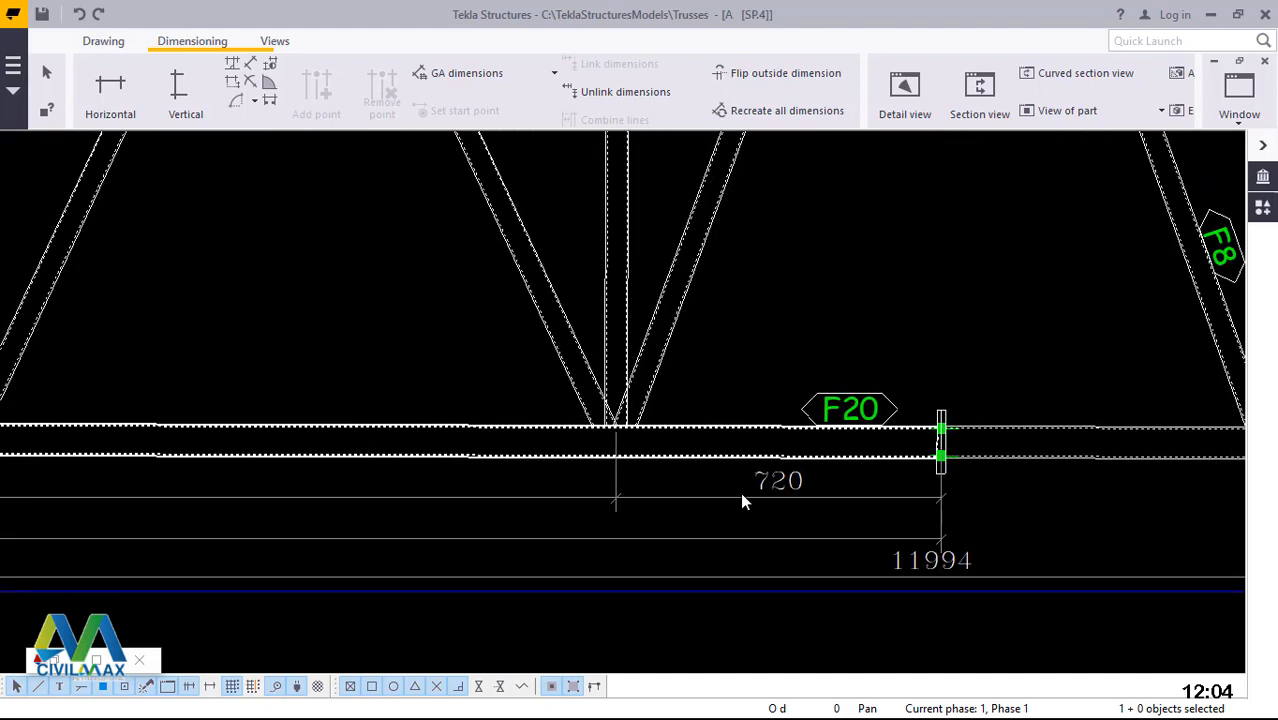
- Add a part mark to the vertical nearest the apex on the truss's left half
scroll(742, 499, "down", 2)
scroll(717, 502, "down", 4)
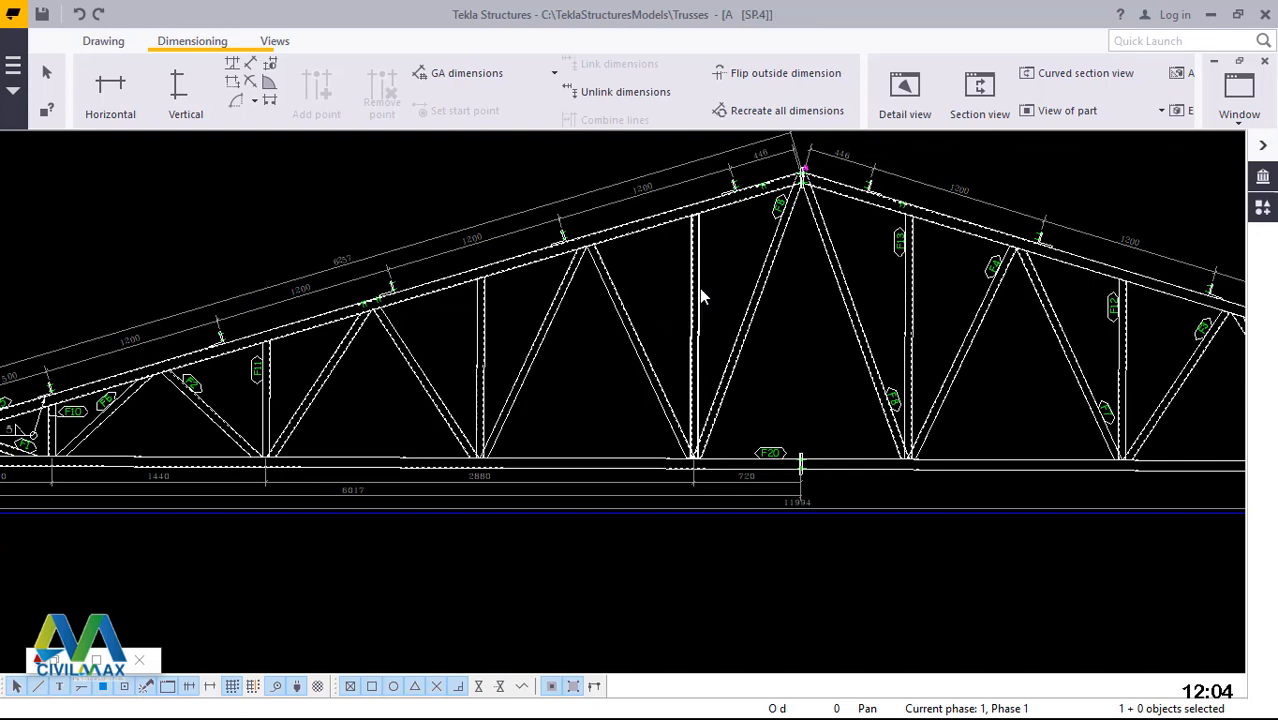
right_click(700, 289)
left_click(768, 417)
scroll(660, 270, "up", 3)
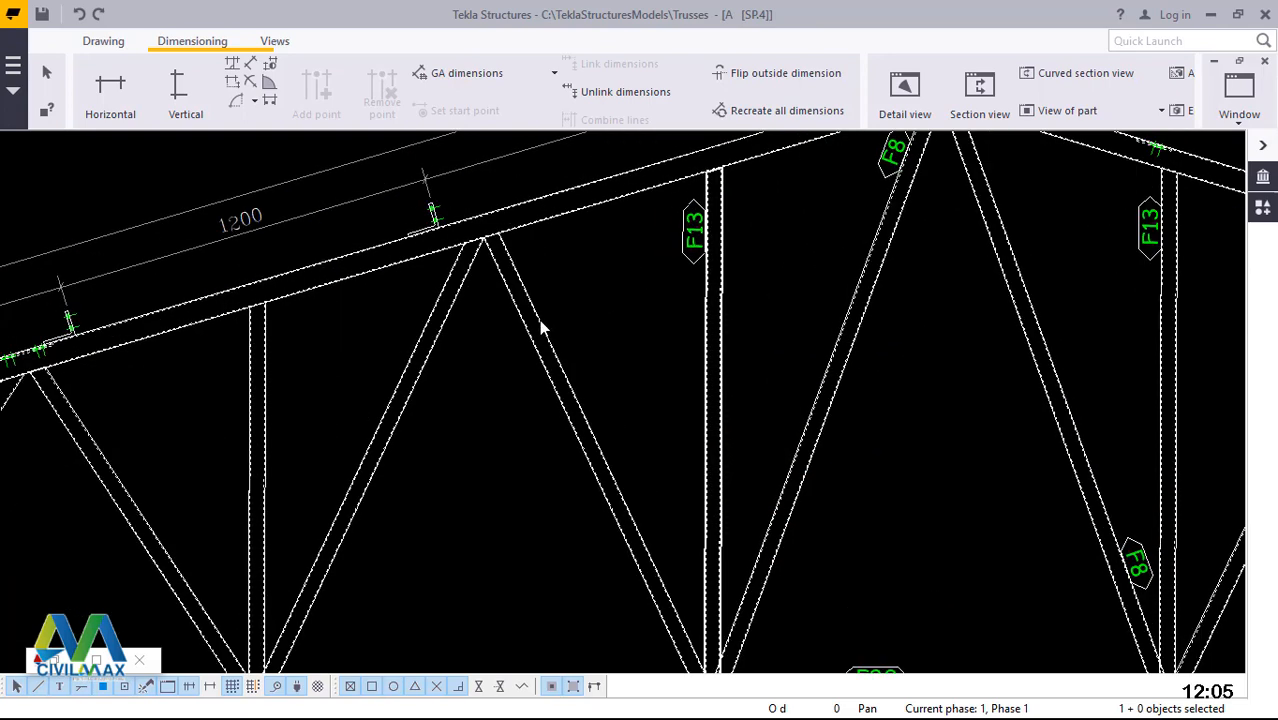
- Add part marks to the two diagonals and the vertical just outward of the F13 vertical on the truss's left half
right_click(542, 321)
left_click(605, 452)
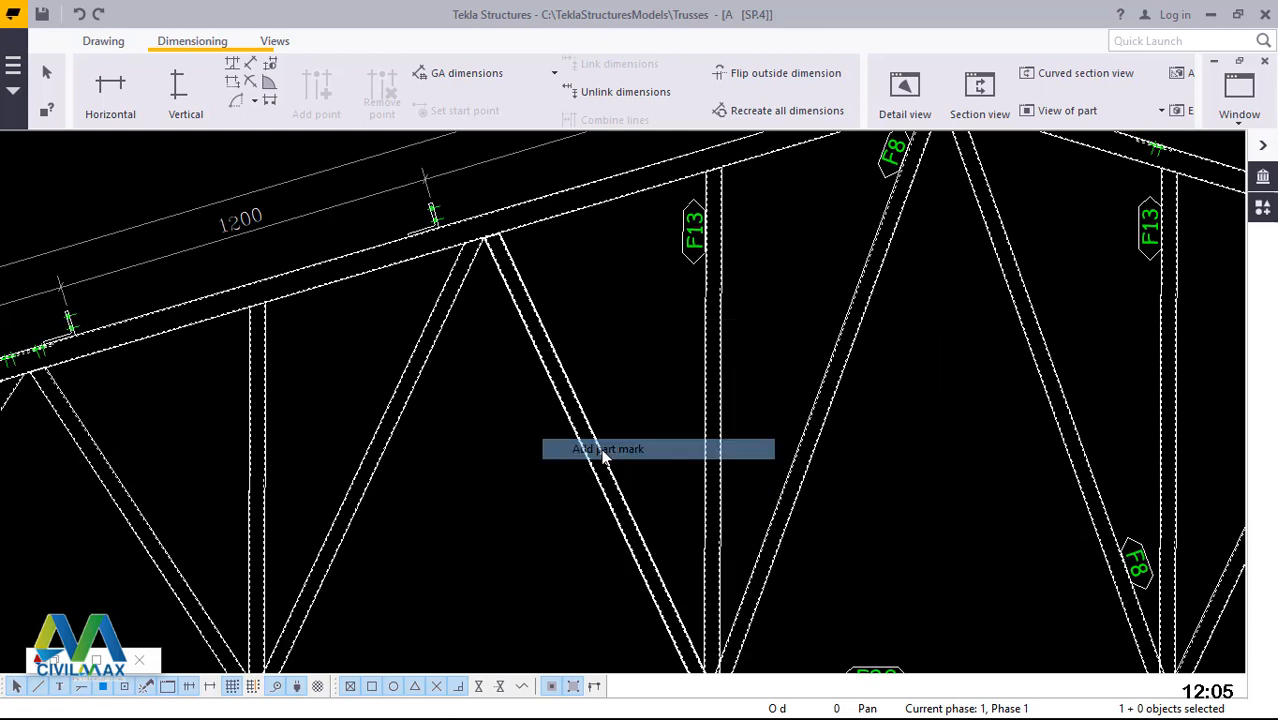
right_click(420, 352)
left_click(503, 472)
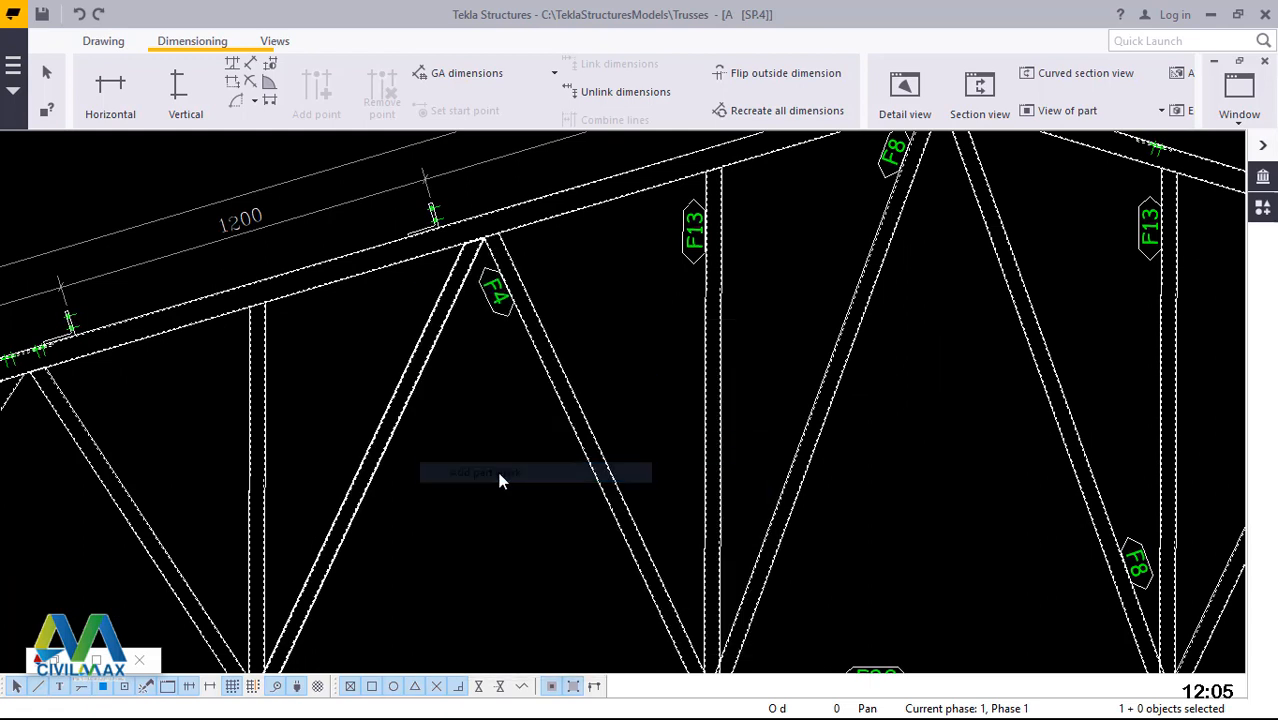
right_click(268, 401)
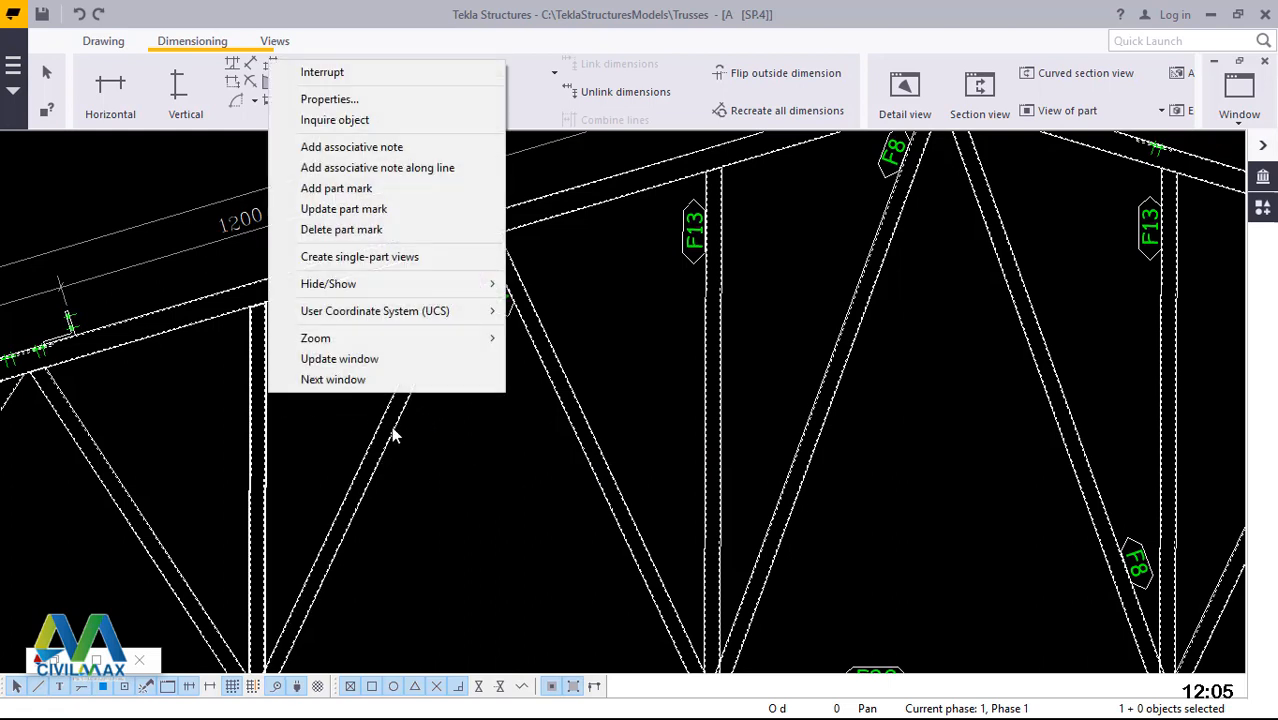
left_click(335, 189)
scroll(584, 264, "down", 1)
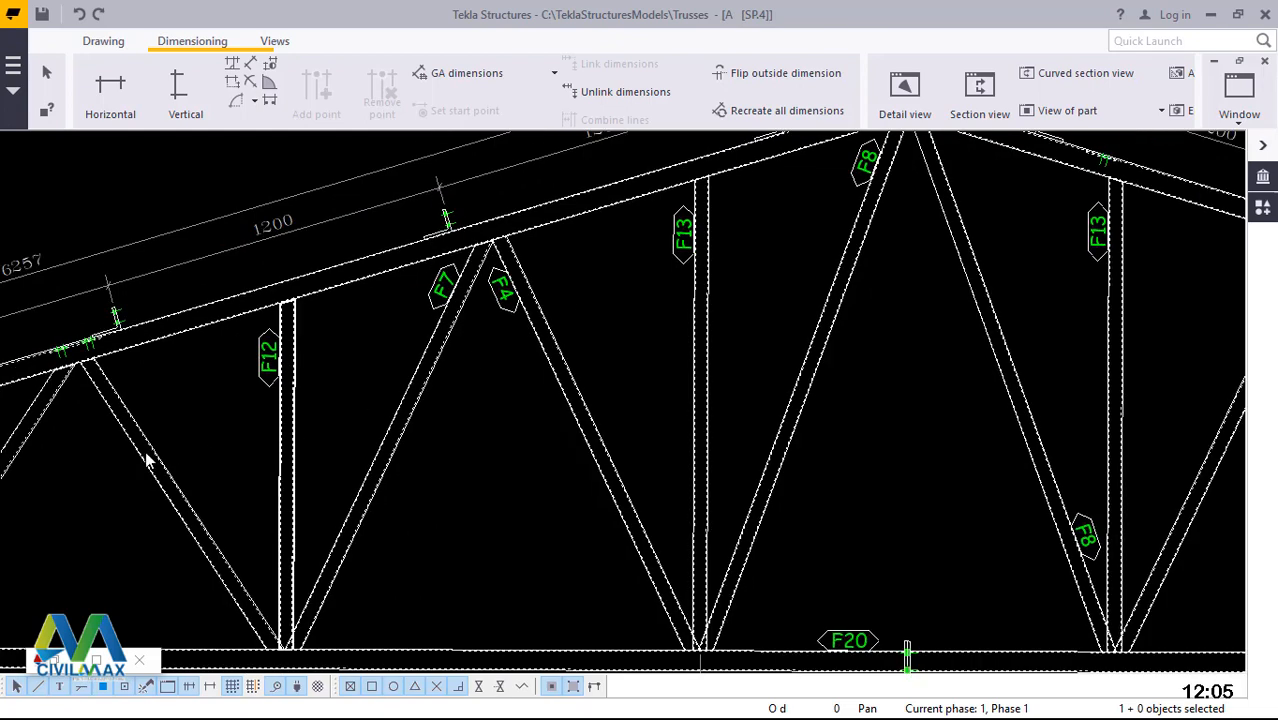
- Add part marks to the two diagonals between the F11 and F12 verticals on the truss's left half
scroll(146, 457, "down", 1)
right_click(171, 399)
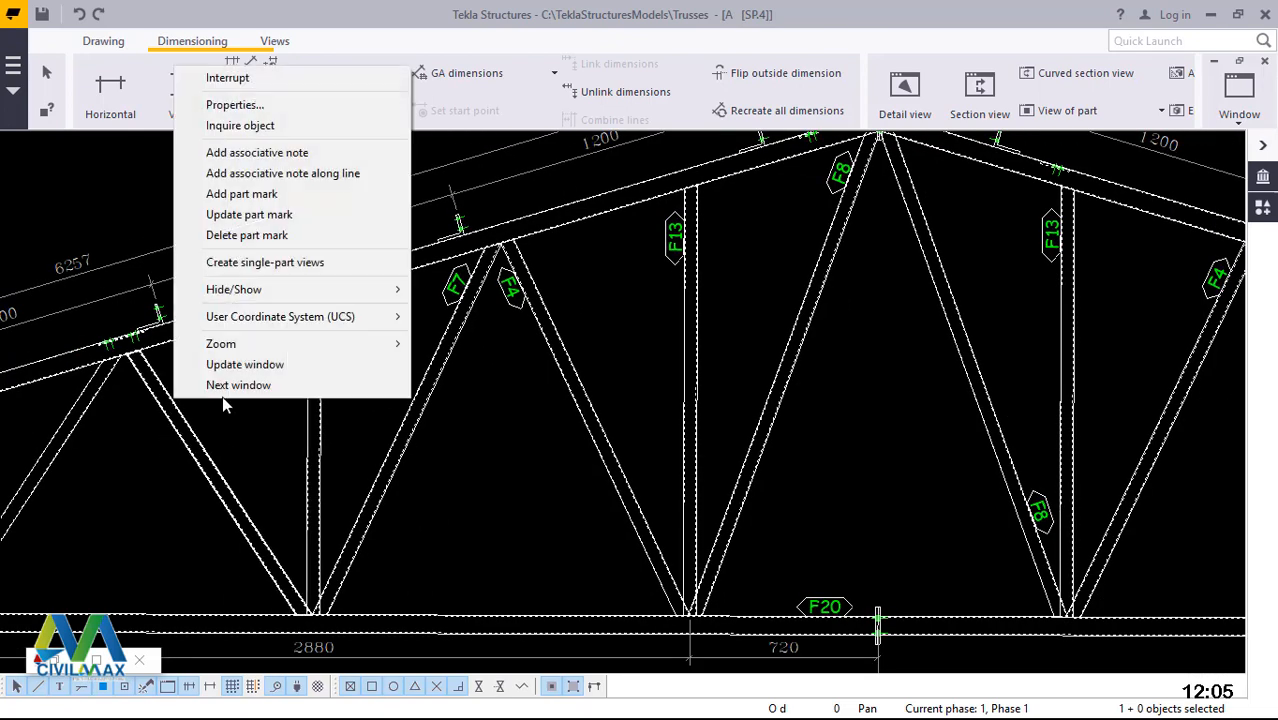
left_click(242, 193)
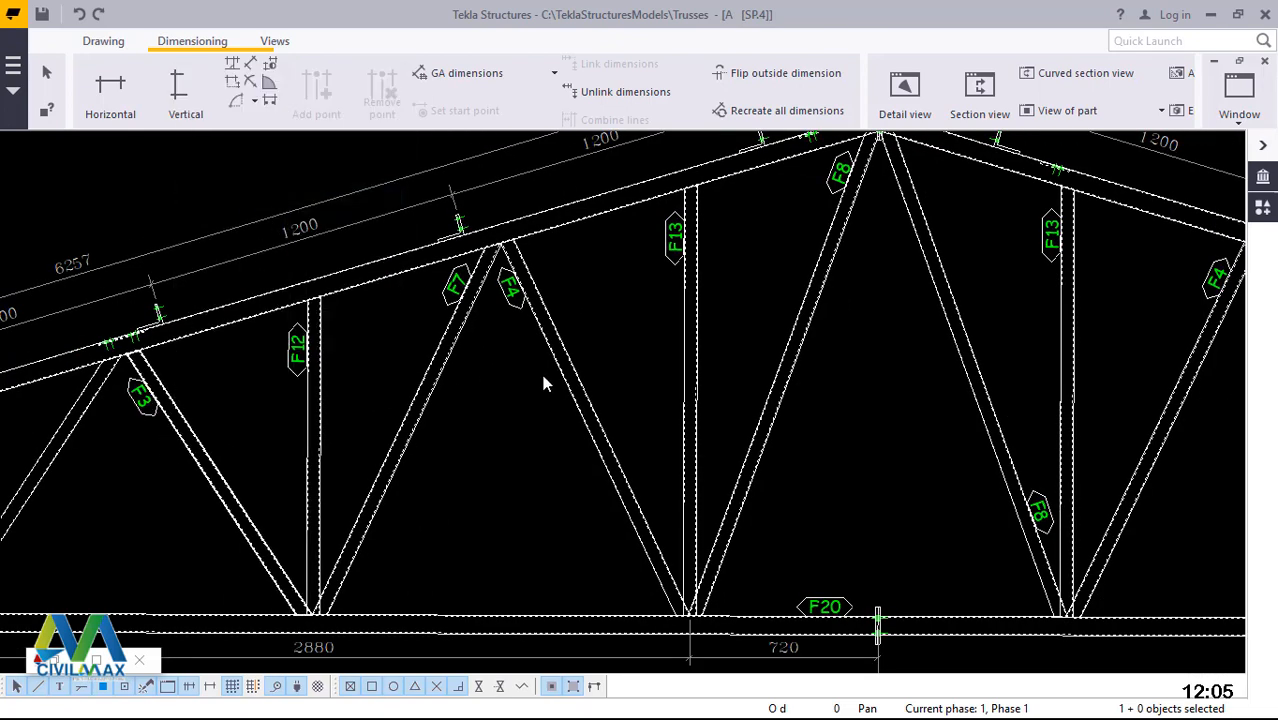
scroll(543, 383, "down", 3)
scroll(273, 423, "up", 4)
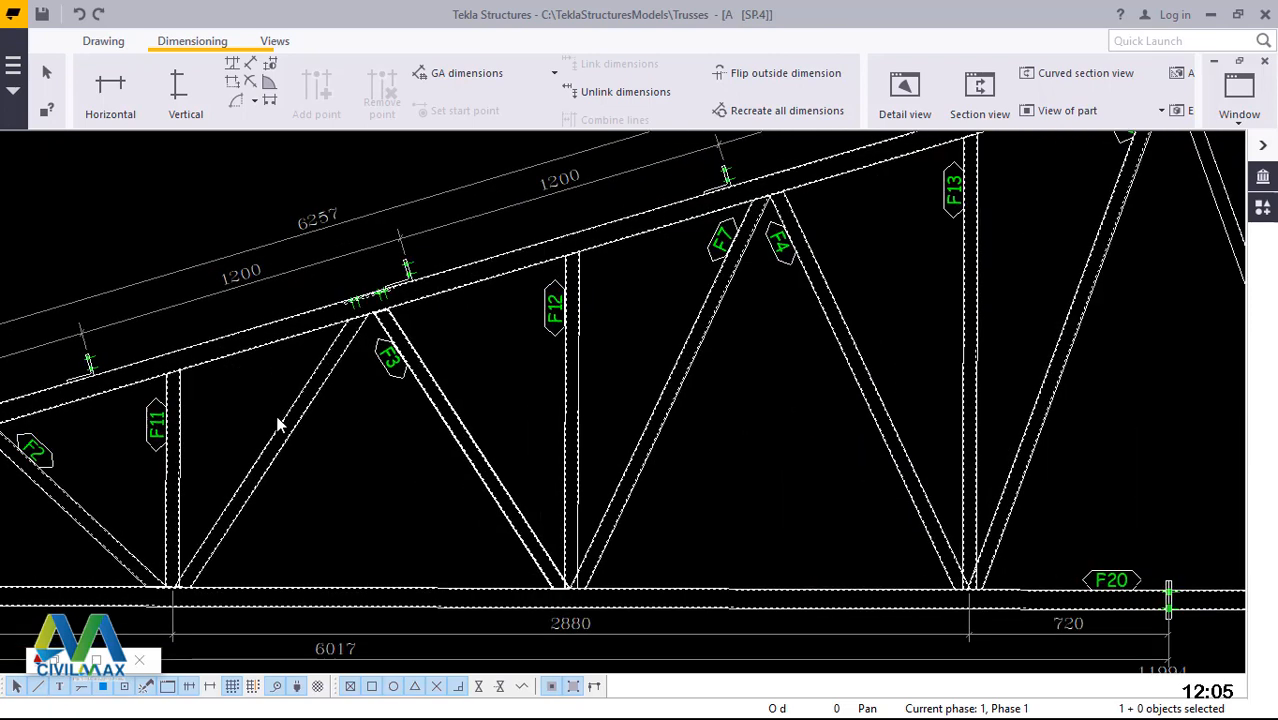
right_click(282, 422)
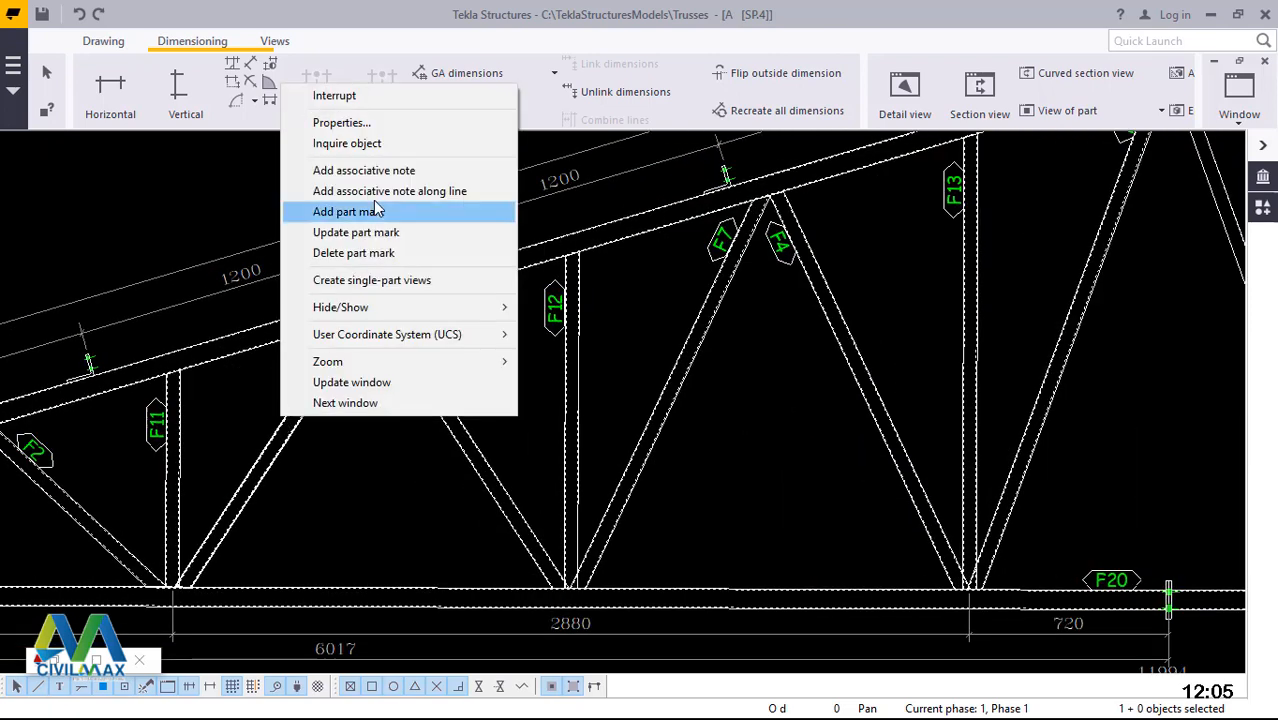
left_click(370, 212)
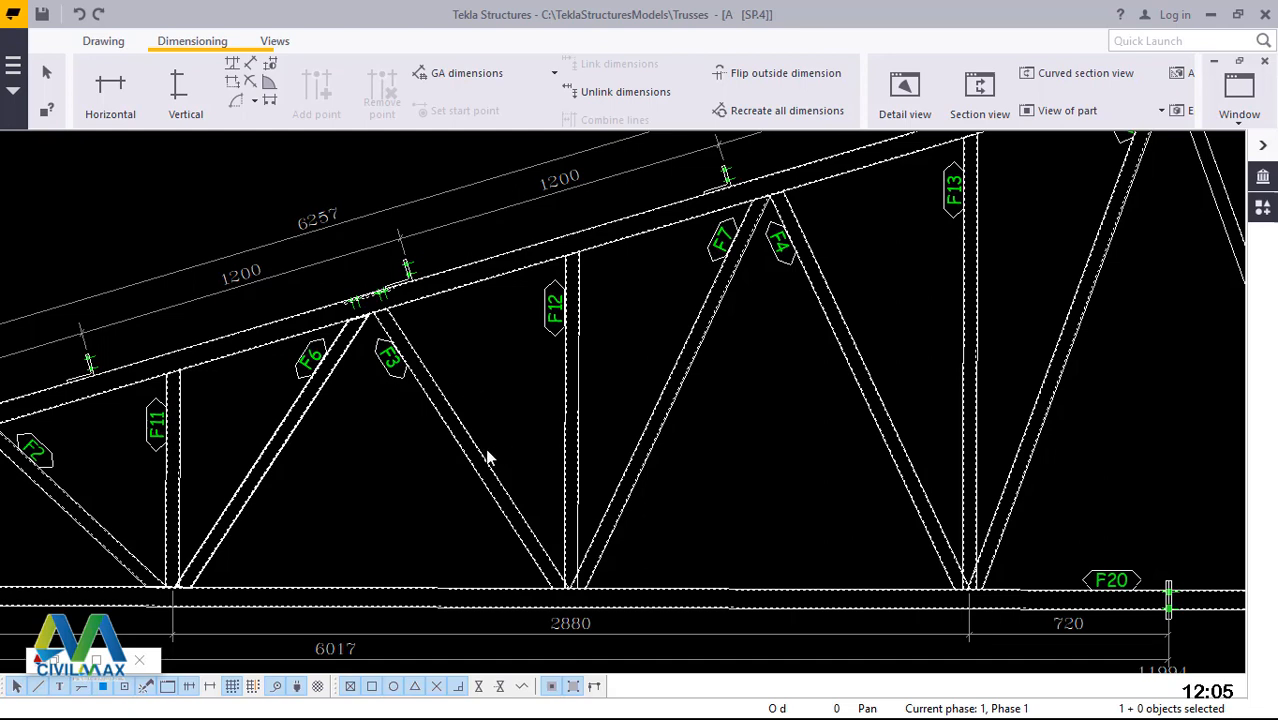
- Review the part marks and dimensions across both halves of the truss drawing
scroll(491, 456, "down", 1)
scroll(566, 500, "up", 1)
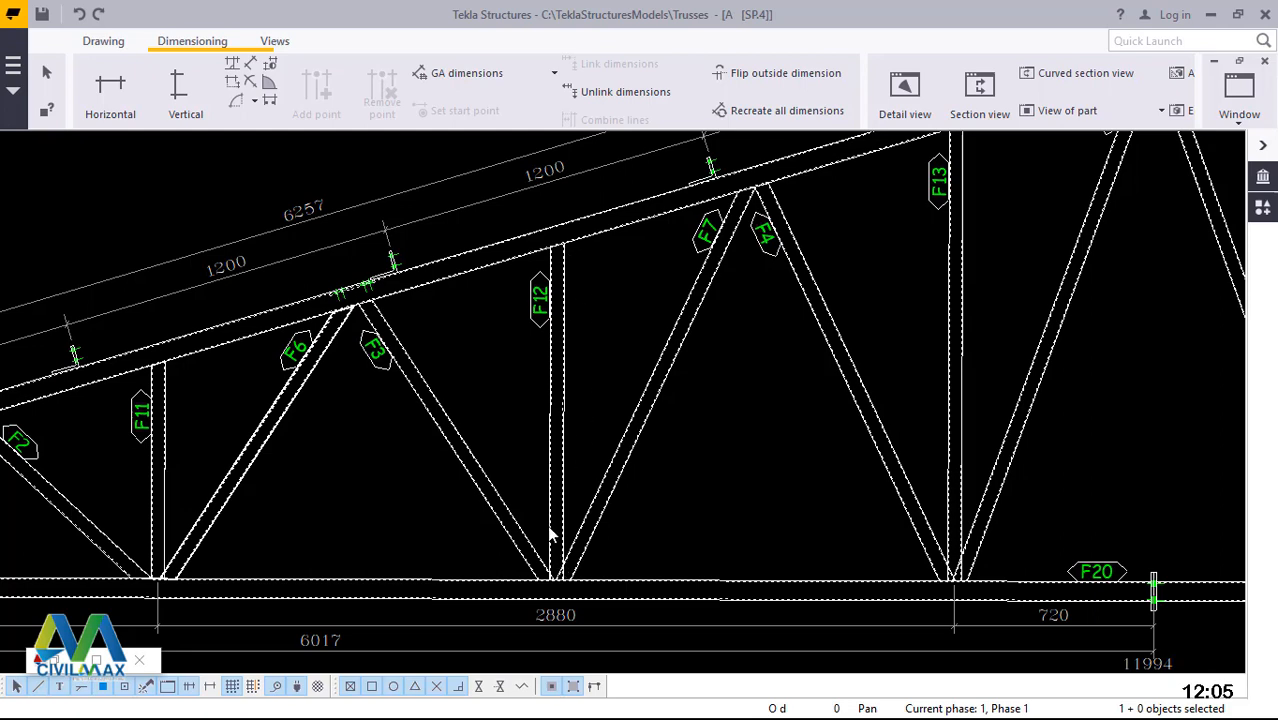
scroll(542, 451, "down", 3)
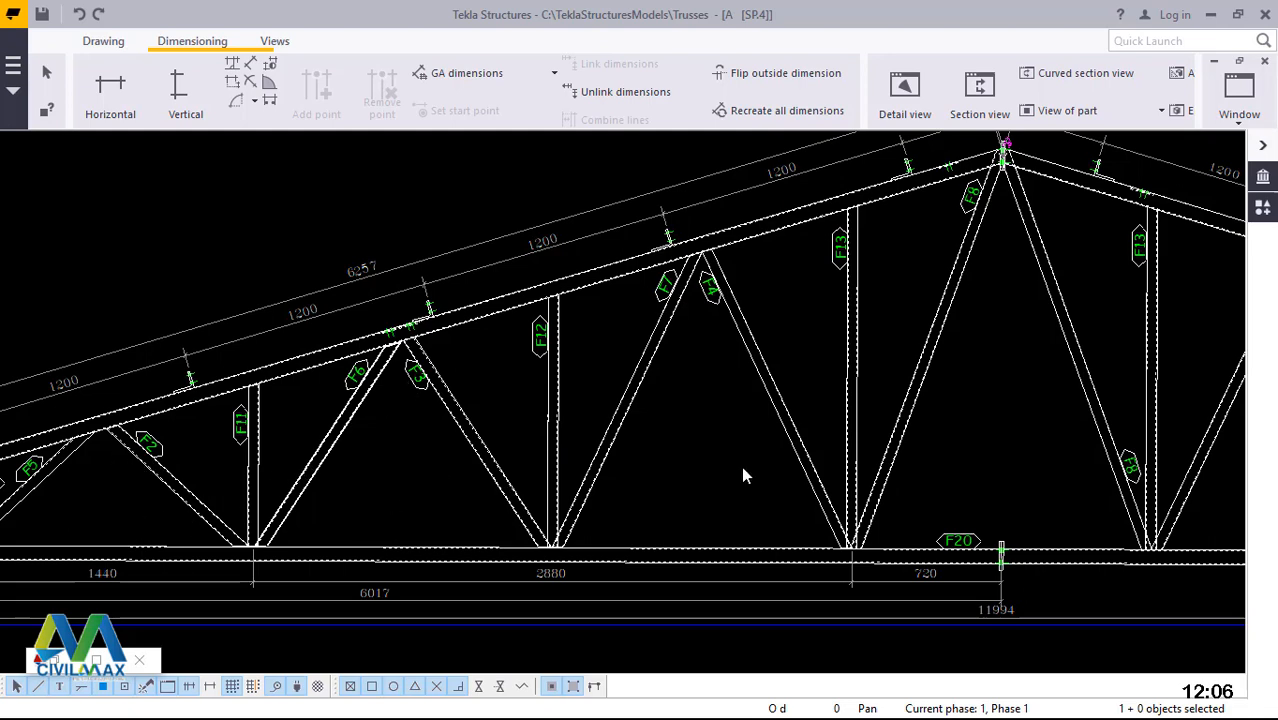
scroll(883, 394, "down", 5)
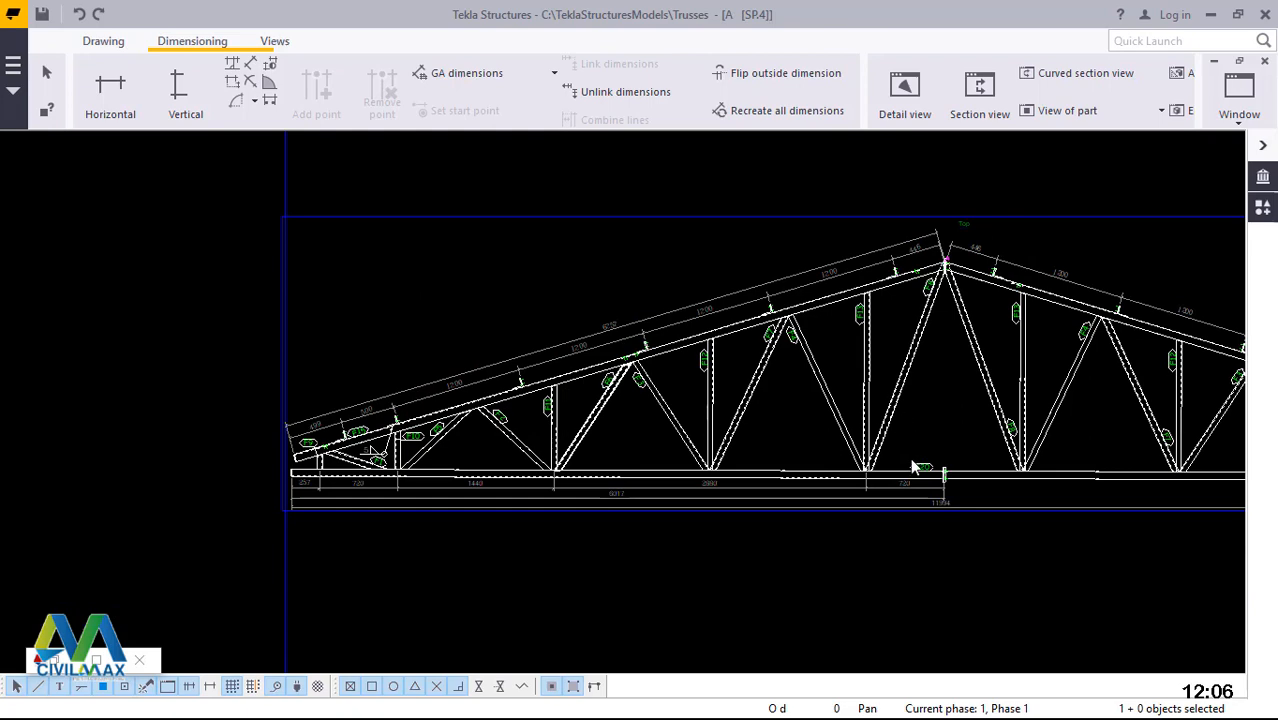
scroll(940, 485, "up", 1)
scroll(940, 485, "up", 3)
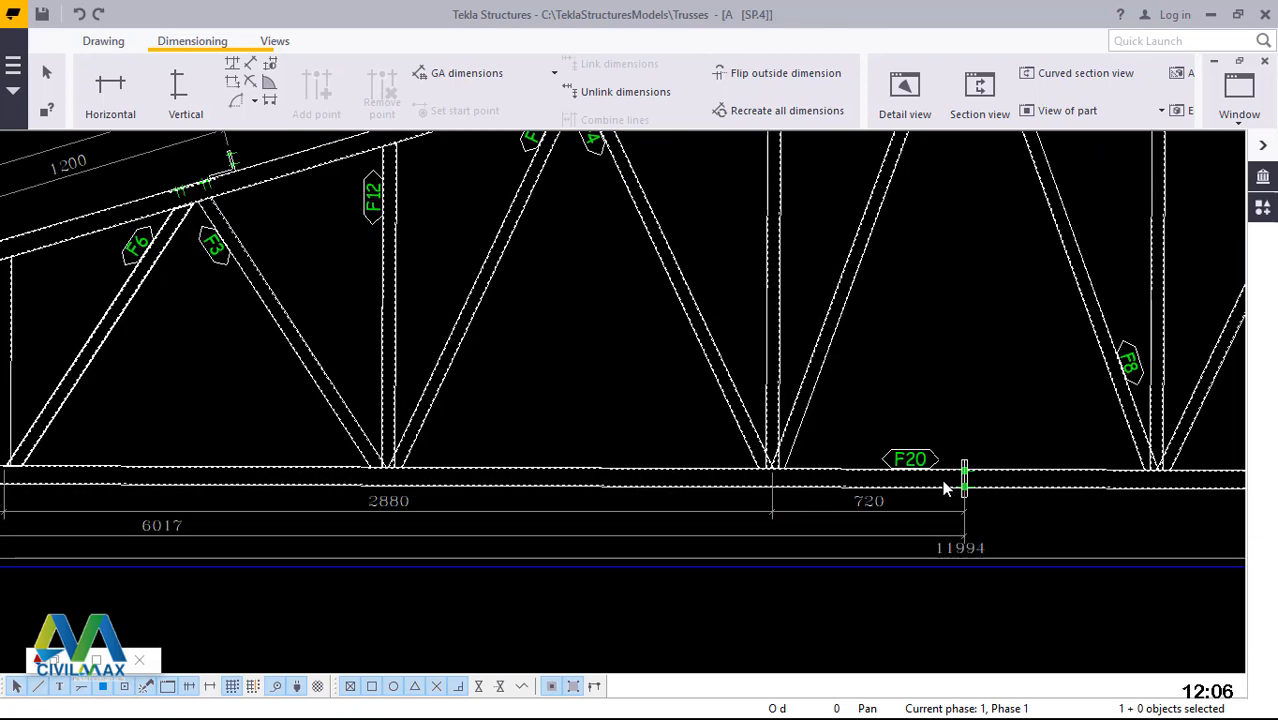
scroll(307, 500, "down", 2)
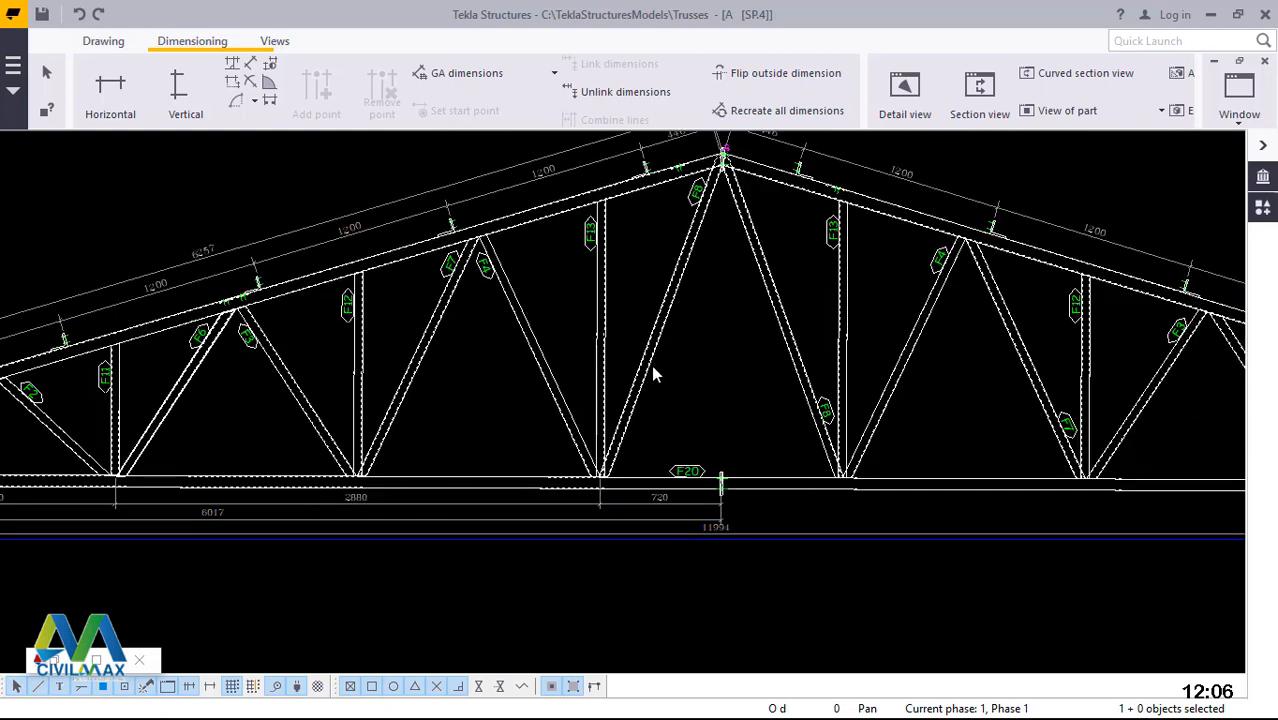
scroll(465, 392, "down", 2)
scroll(436, 402, "down", 1)
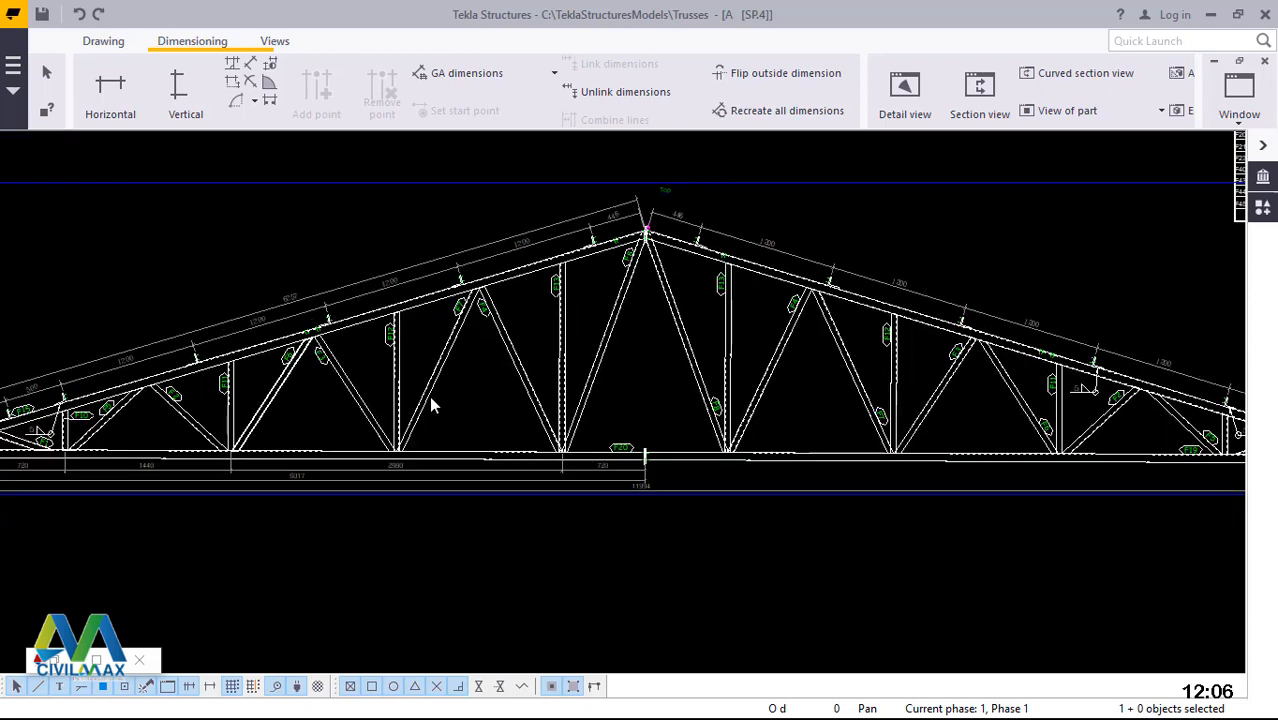
scroll(575, 425, "up", 2)
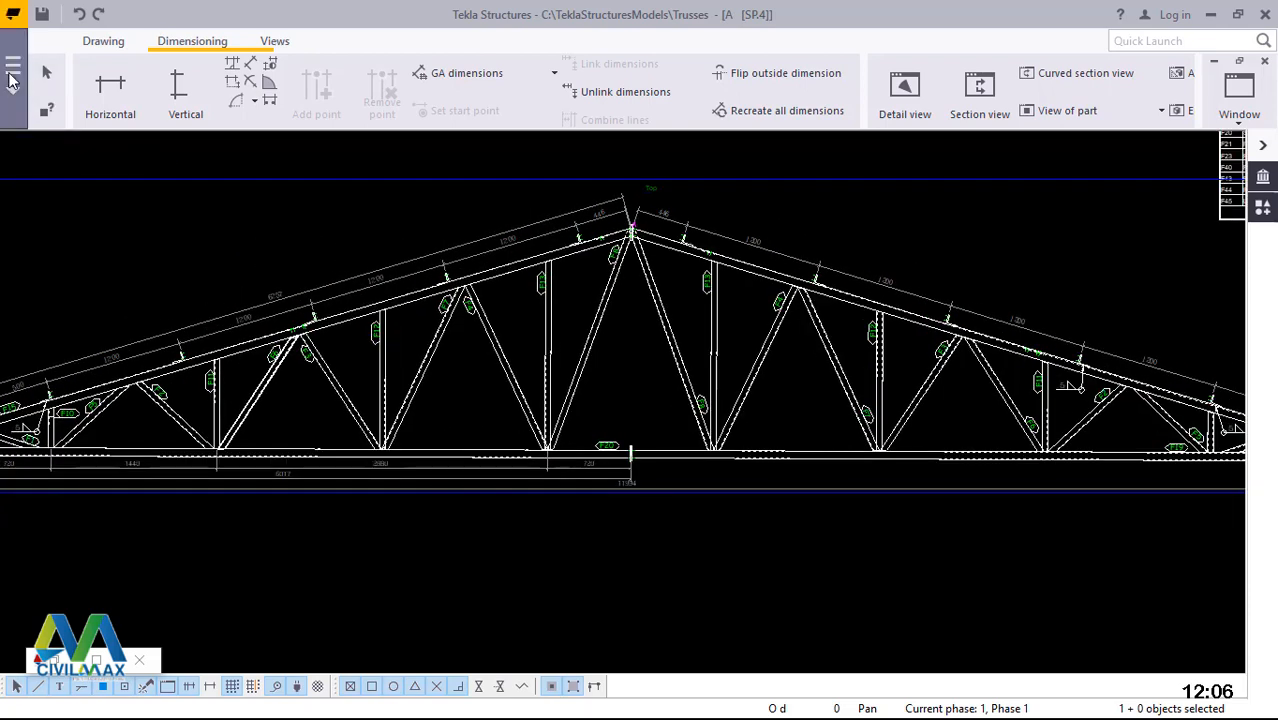
- Preview the truss drawing for printing and print it as a PDF file to the Plotfiles folder, fitted to paper
left_click(11, 77)
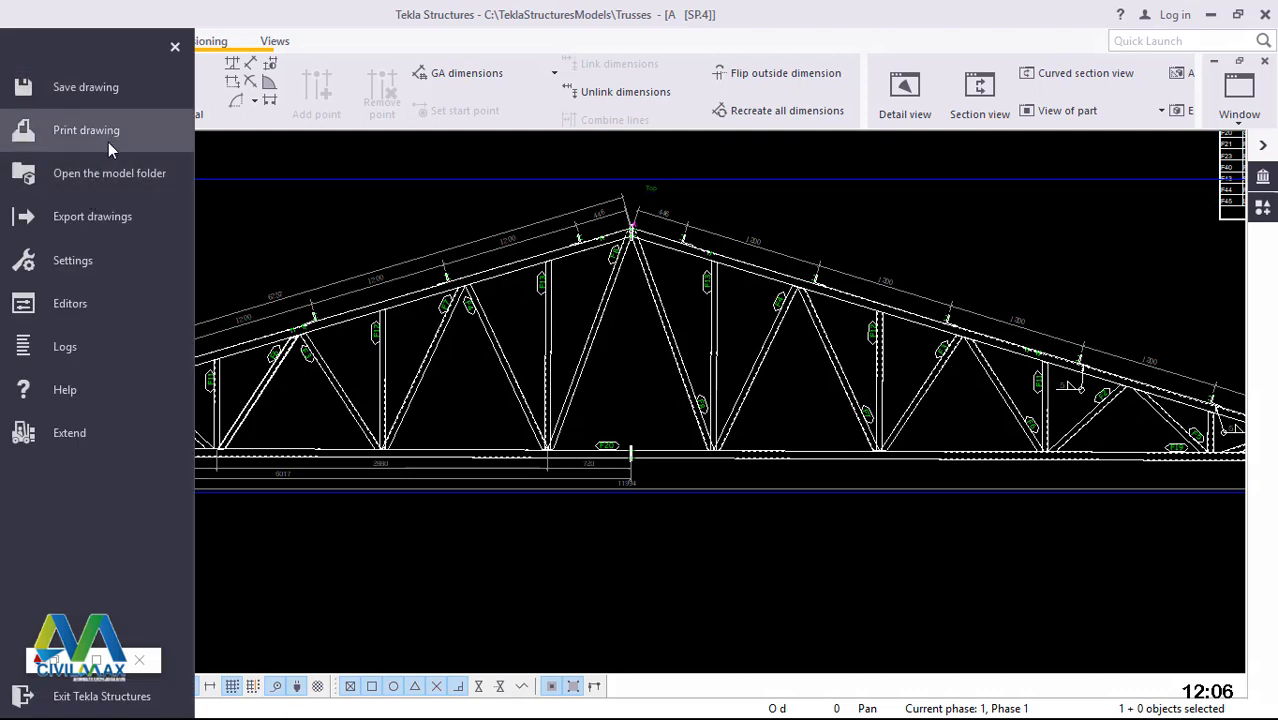
left_click(86, 130)
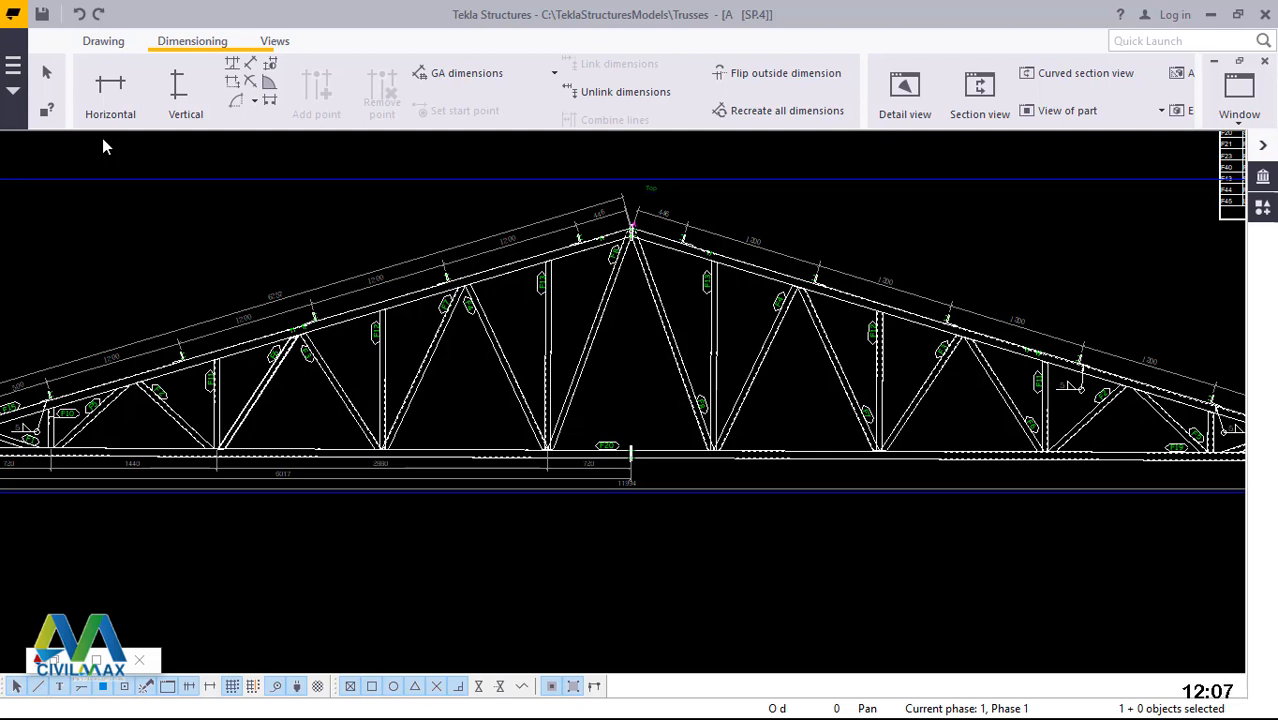
key("ctrl+p")
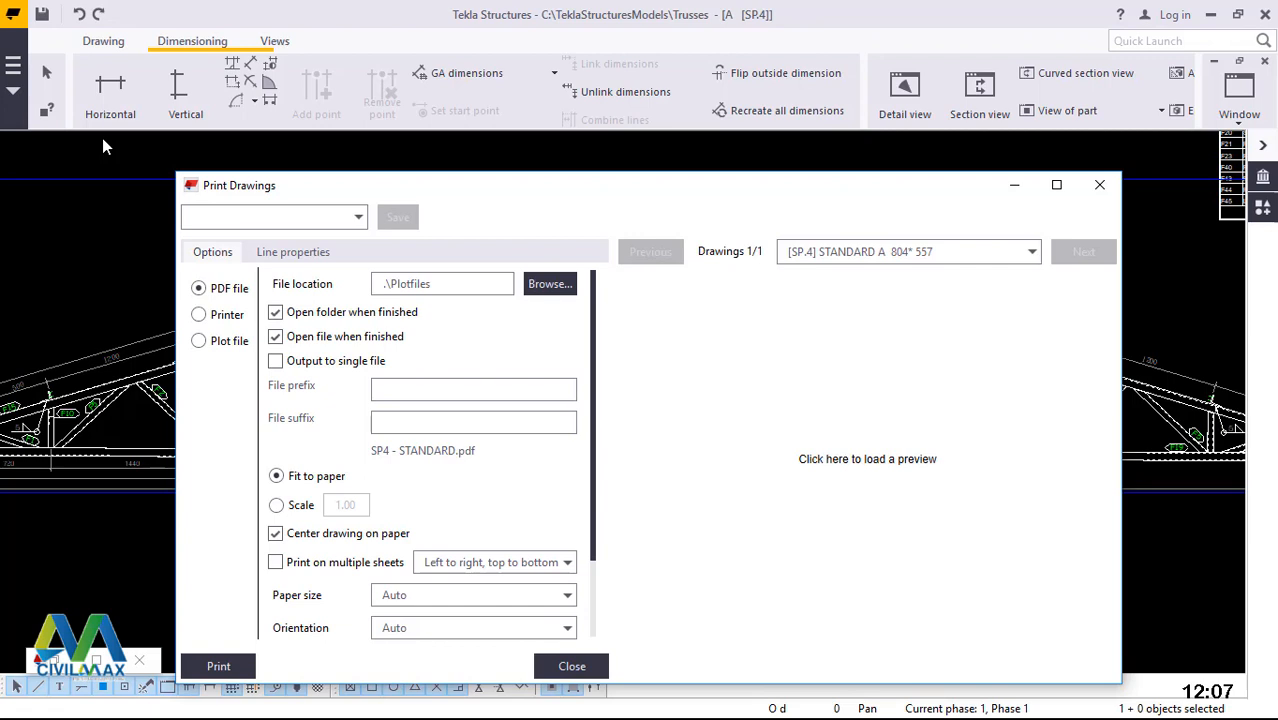
left_click(890, 461)
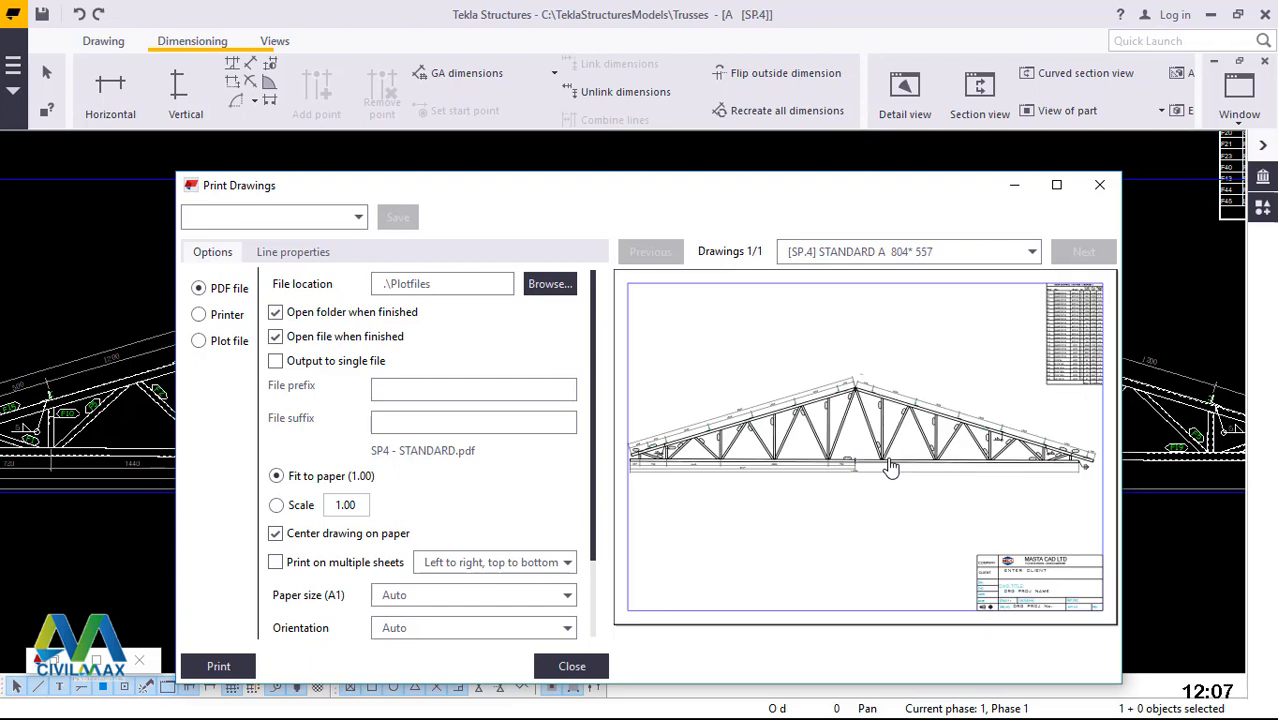
left_click(208, 667)
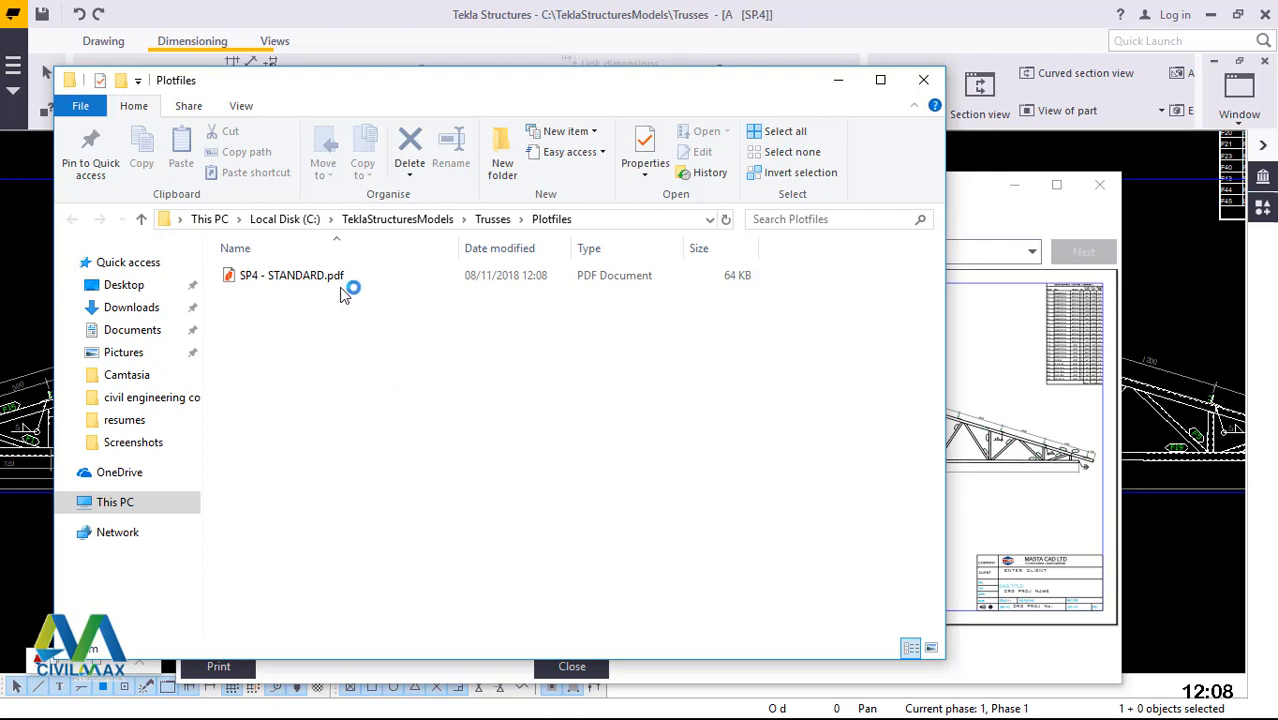
- Open SP4 - STANDARD.pdf in Nitro Pro, maximize the window and fit the whole page to inspect the printed truss
double_click(300, 276)
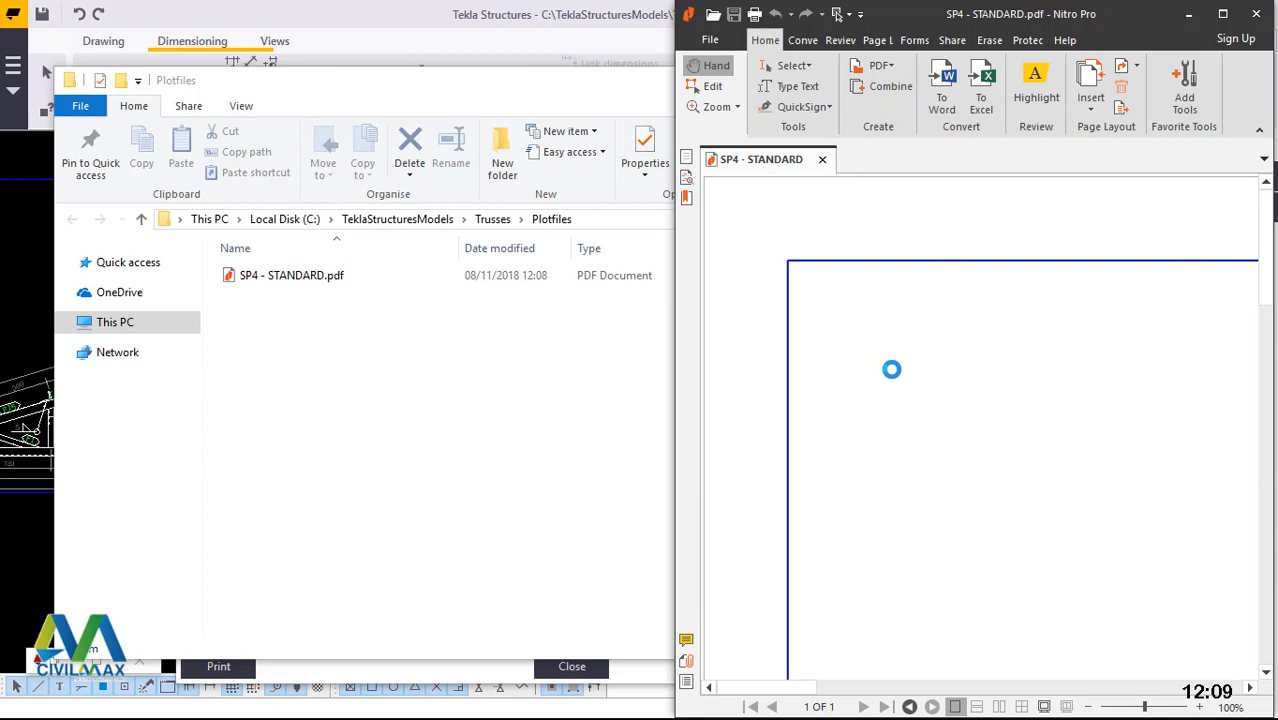
left_click(1223, 14)
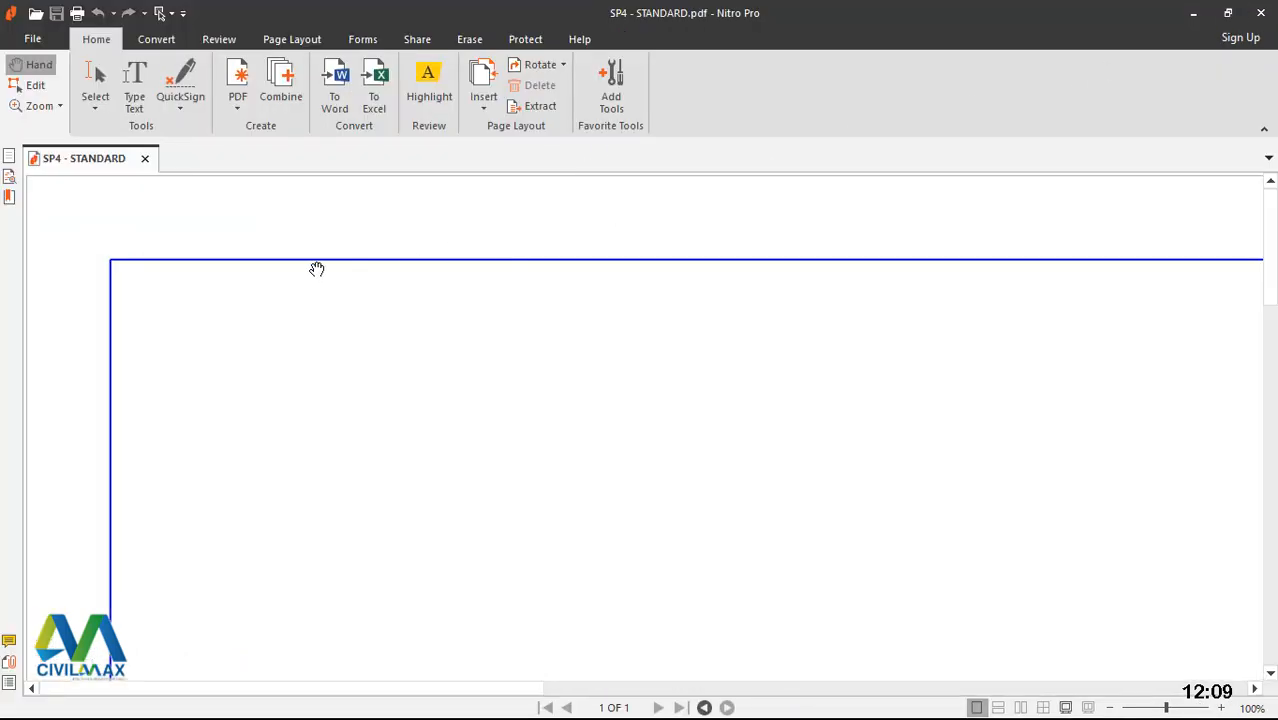
right_click(493, 324)
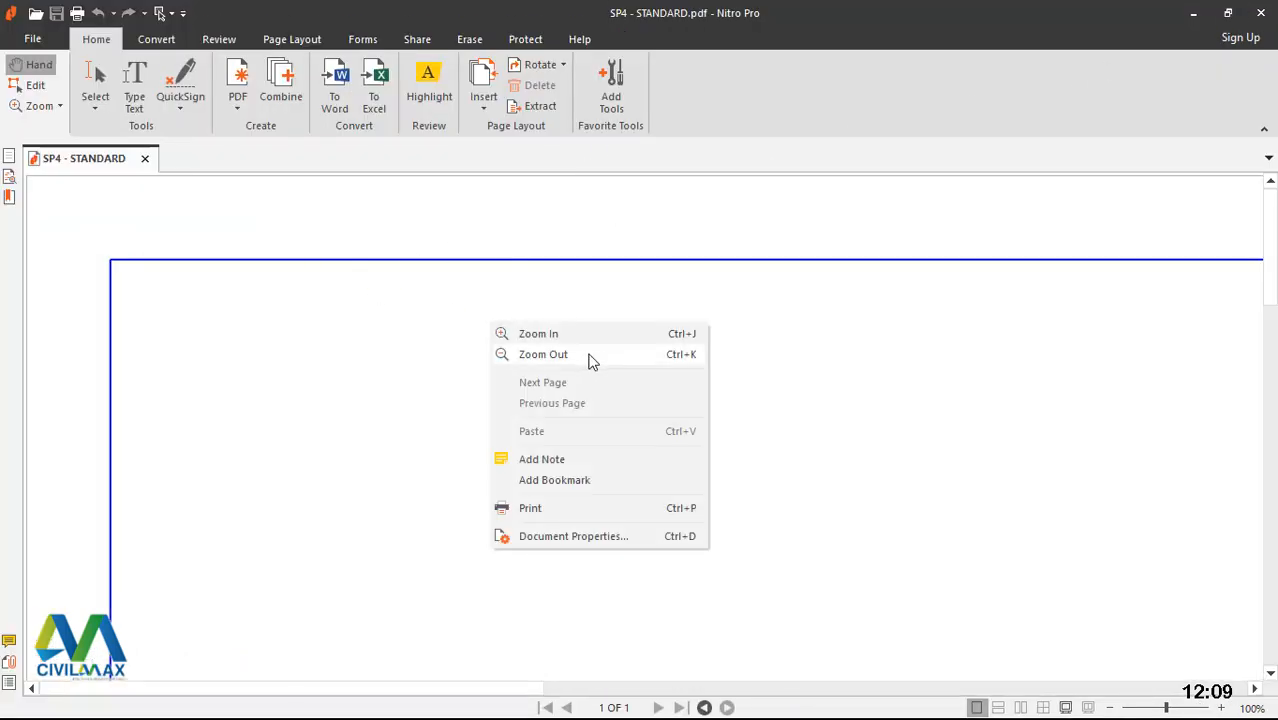
left_click(564, 338)
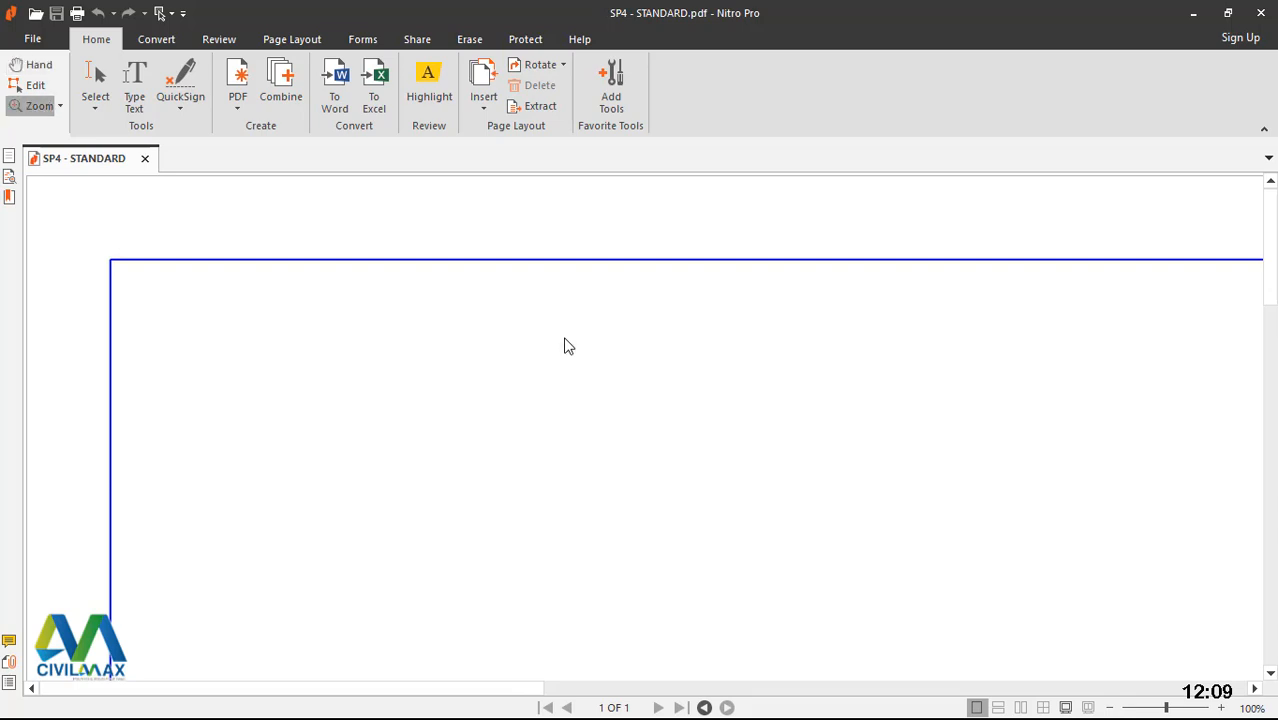
right_click(565, 340)
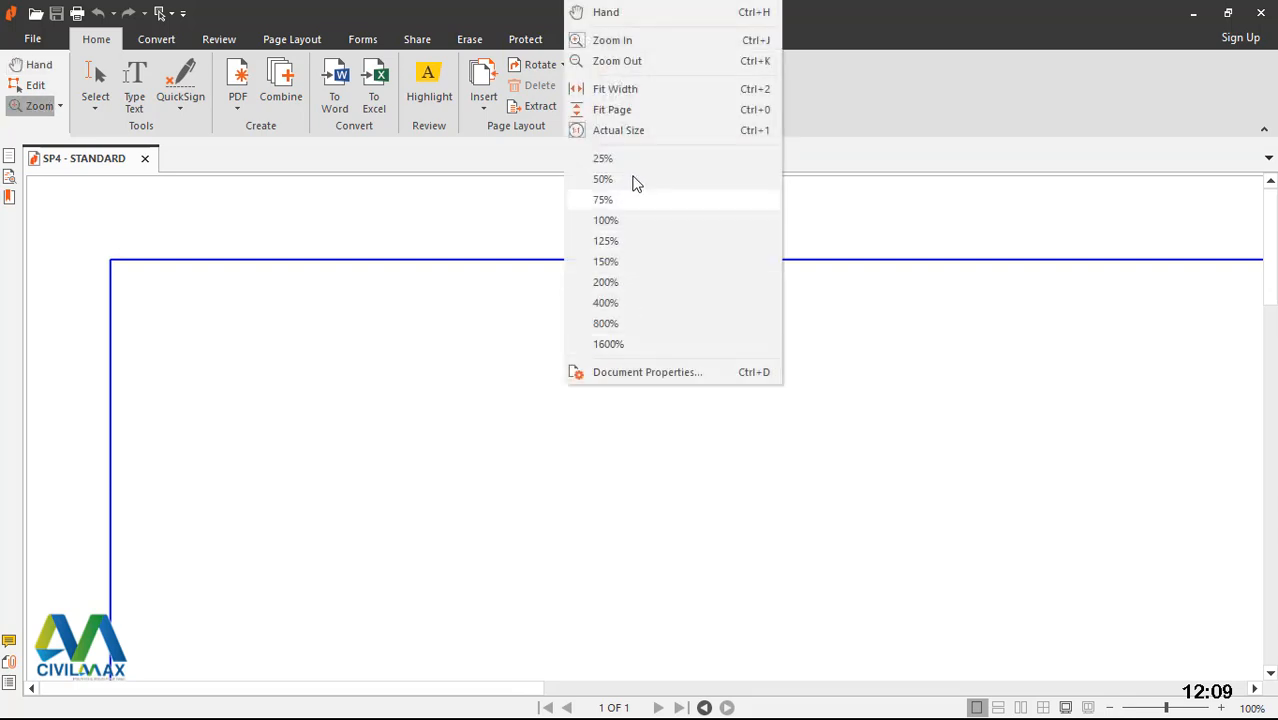
left_click(622, 112)
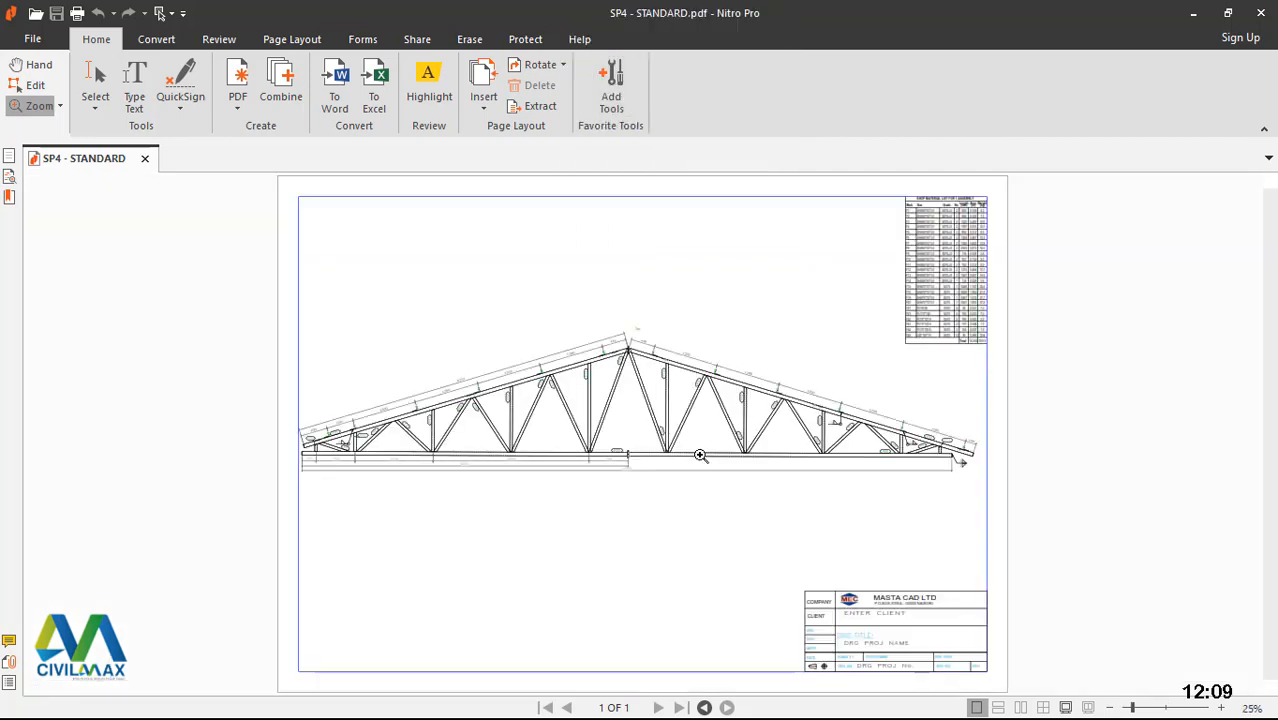
left_click(659, 423)
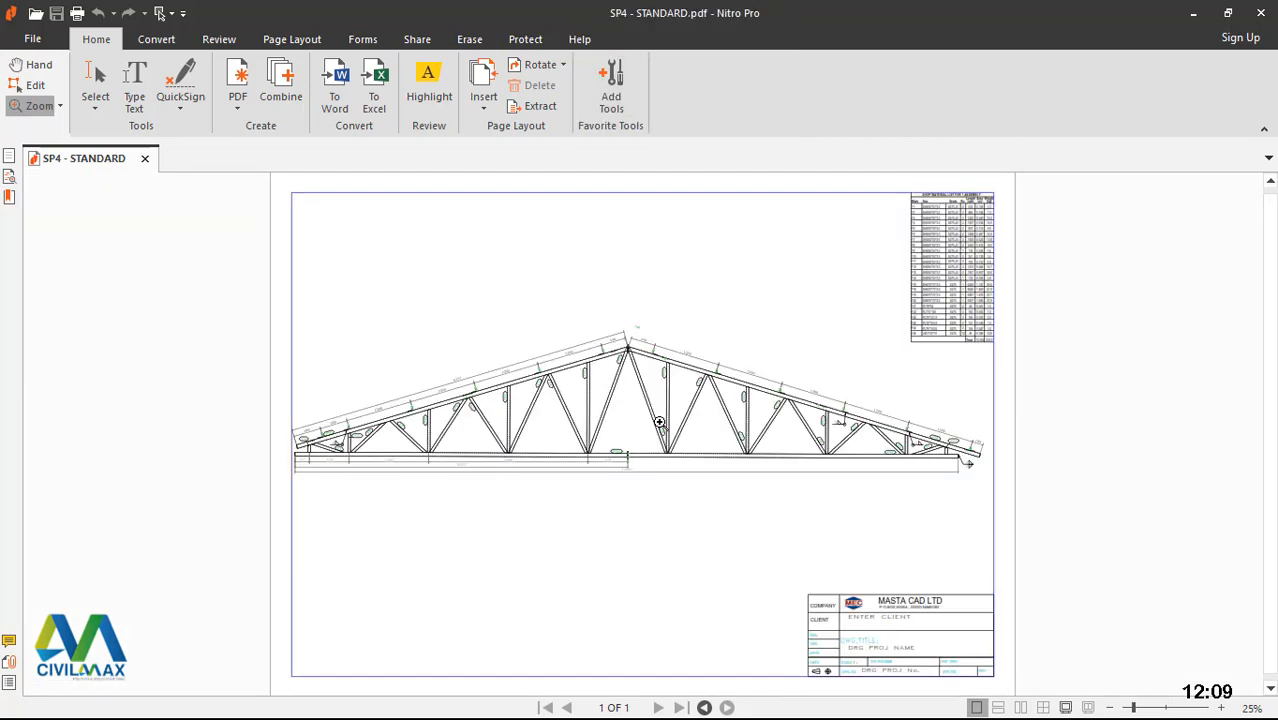
- Inspect the printed truss's apex and the bottom chord's marks and dimensions from midspan towards the left half
left_click(659, 423)
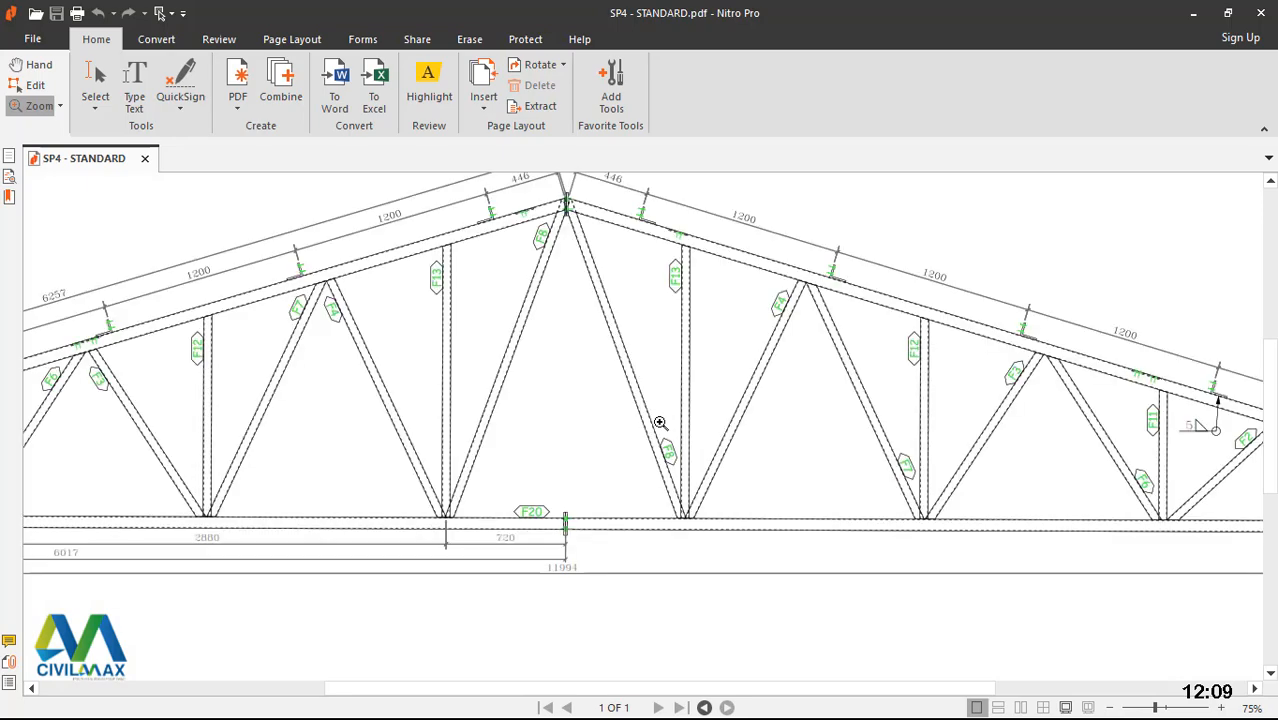
left_click(659, 423)
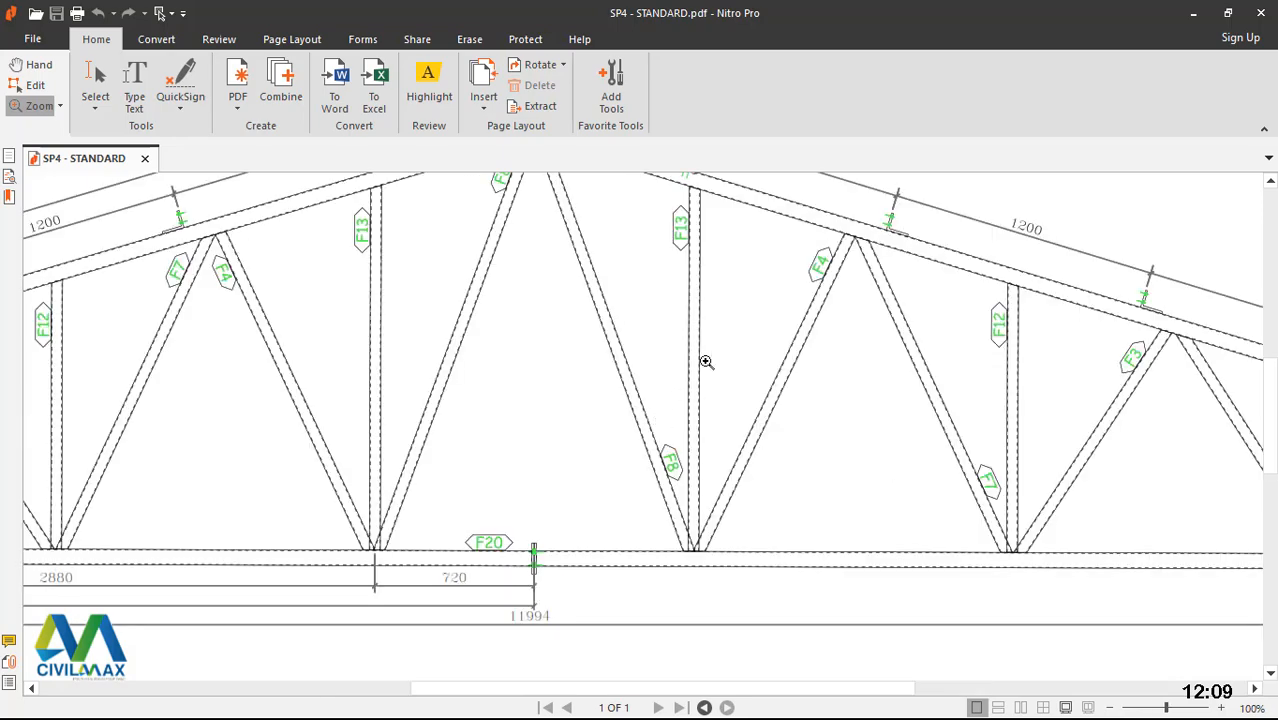
scroll(705, 361, "up", 2)
scroll(705, 361, "up", 1)
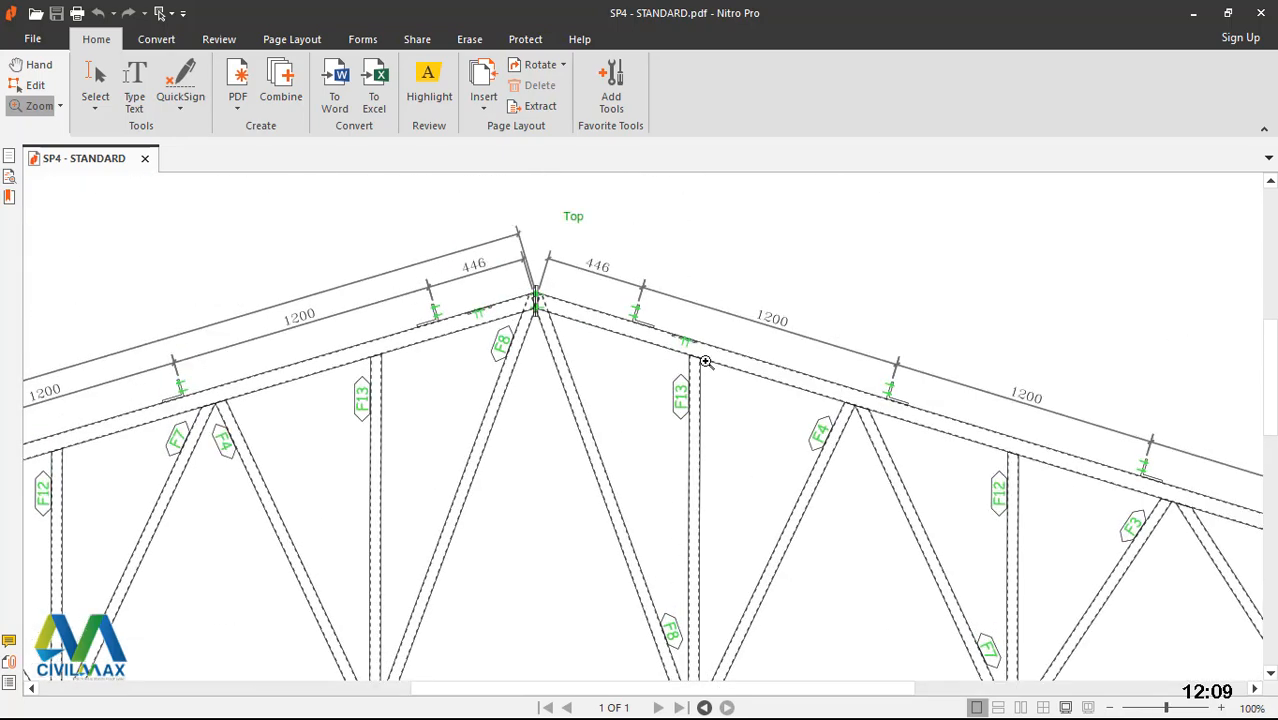
scroll(705, 361, "down", 5)
left_click(360, 483)
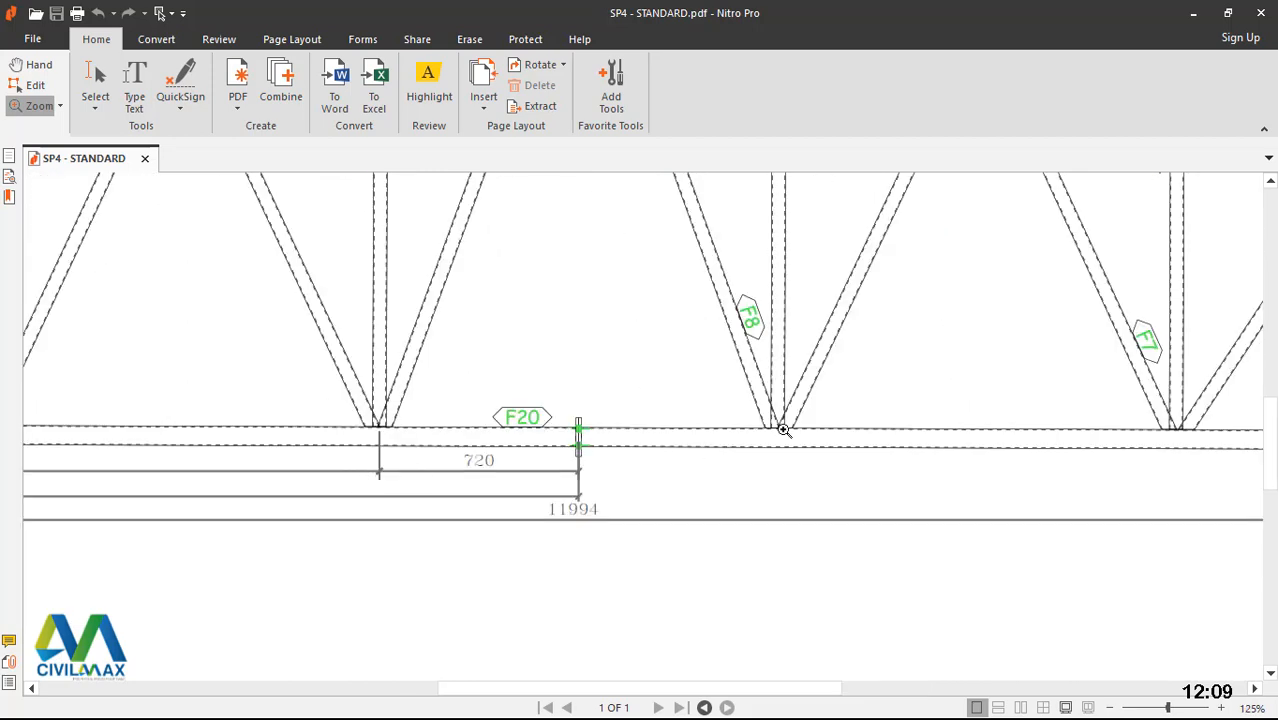
scroll(784, 430, "left", 6)
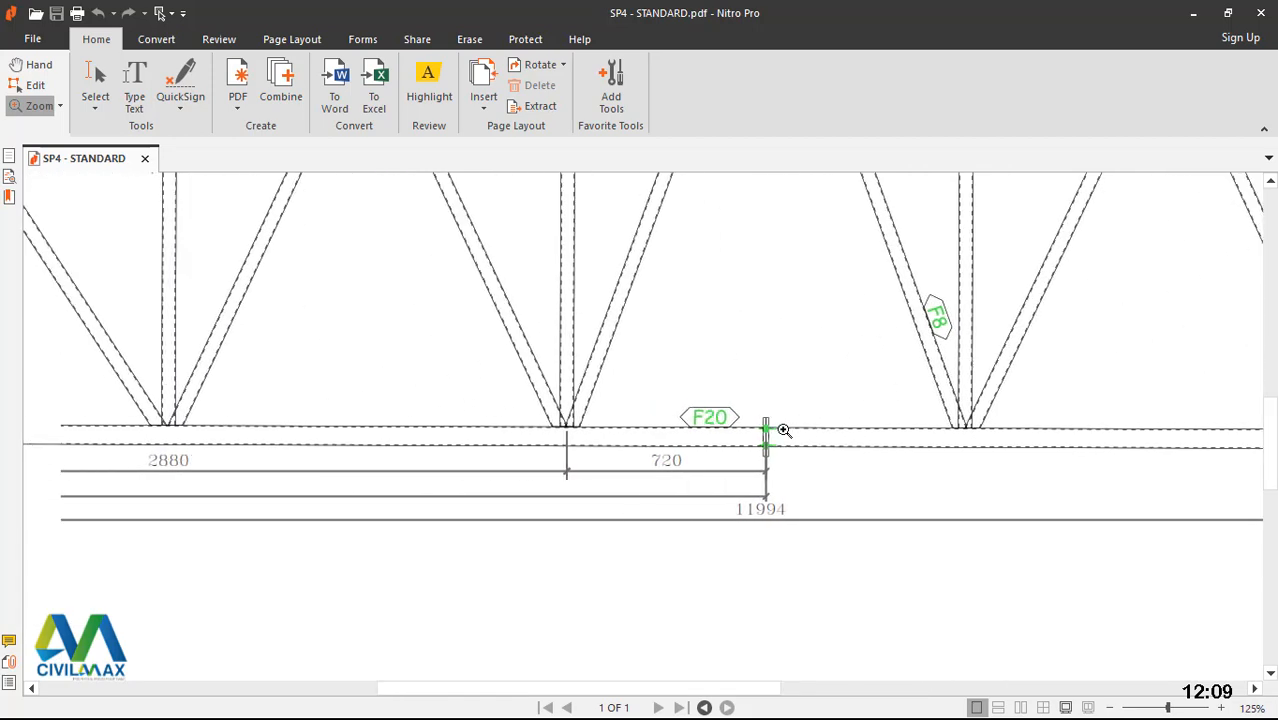
scroll(784, 430, "left", 5)
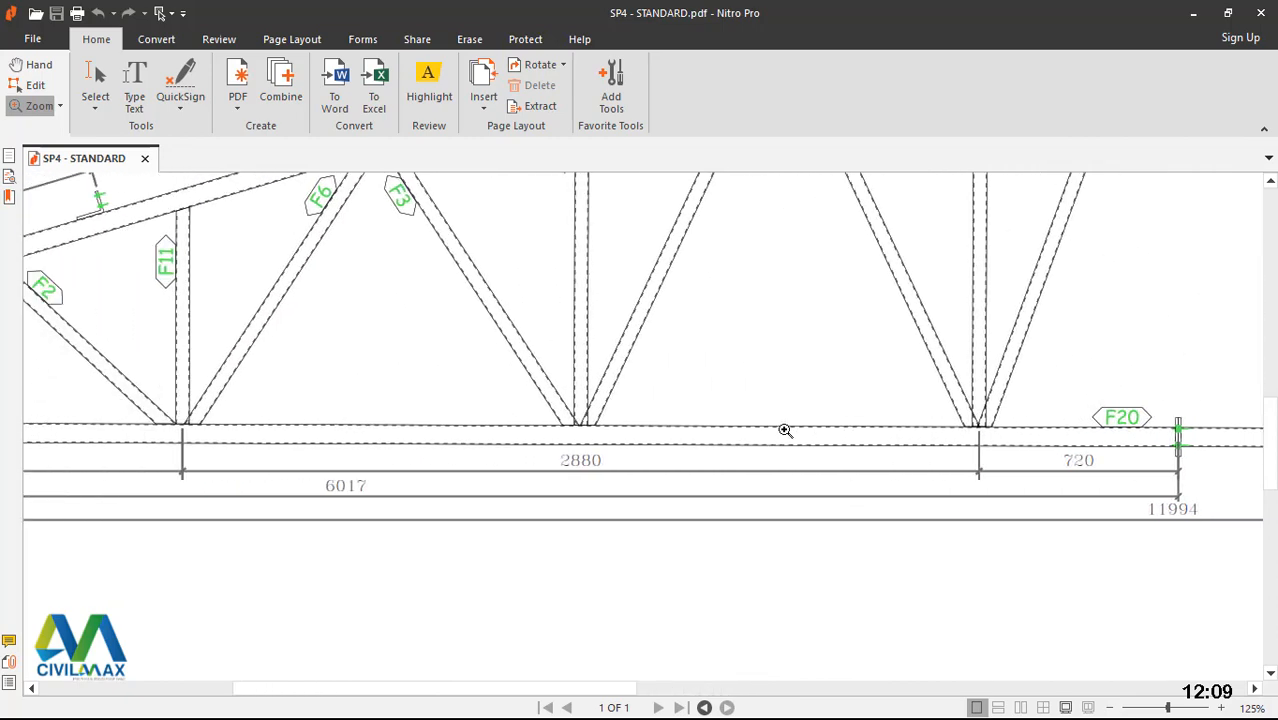
scroll(784, 430, "left", 1)
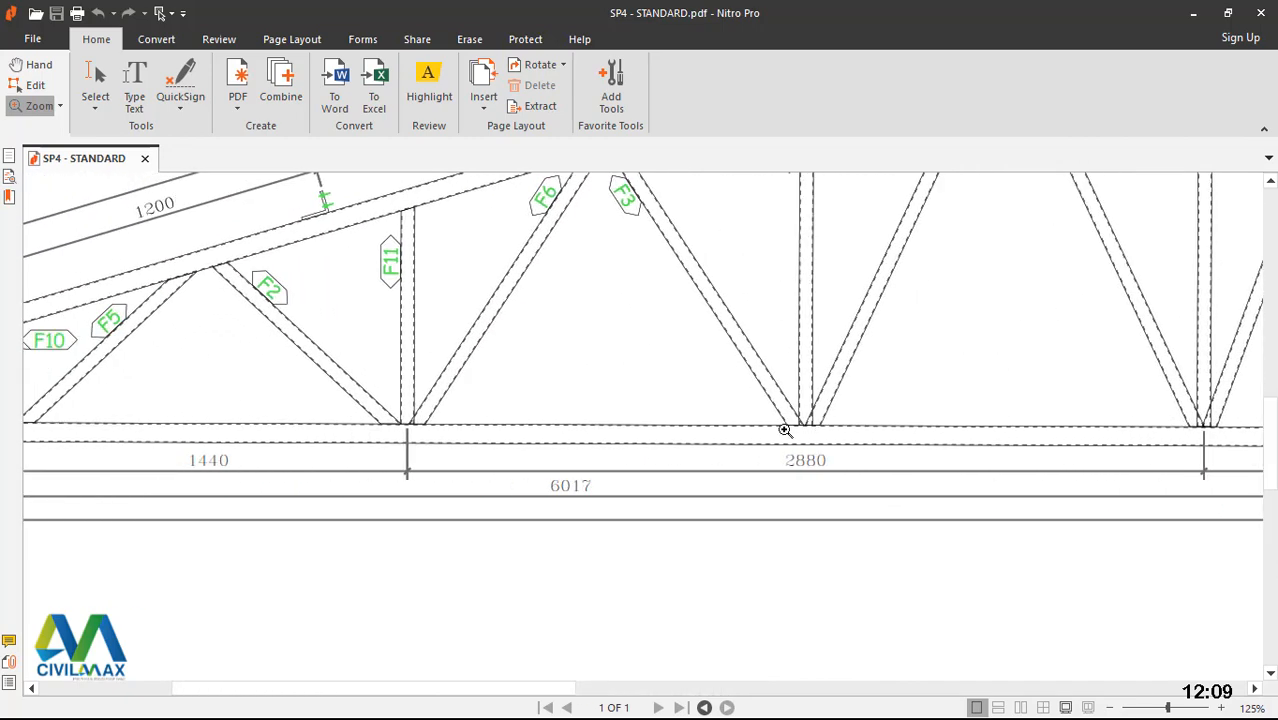
- Check the left half's top chord spacings and the weld and part marks around its eaves end
scroll(784, 430, "up", 5)
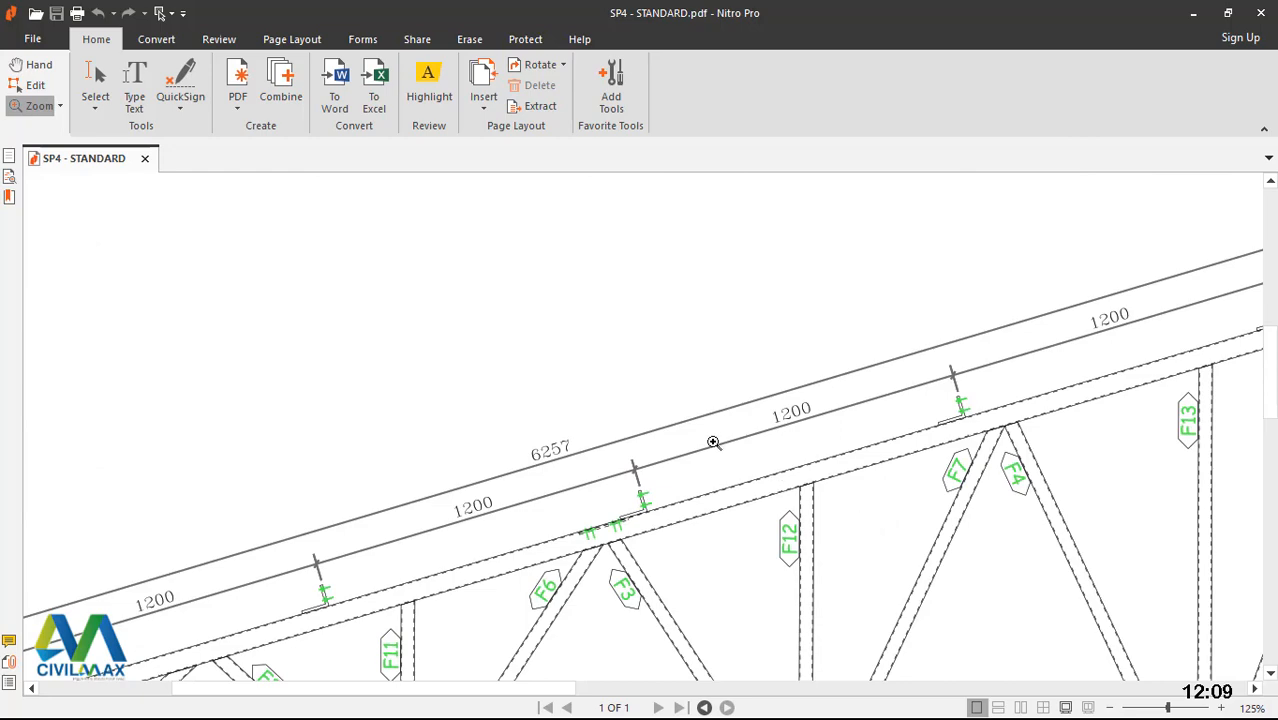
scroll(713, 442, "down", 1)
scroll(733, 460, "down", 5)
scroll(733, 460, "left", 3)
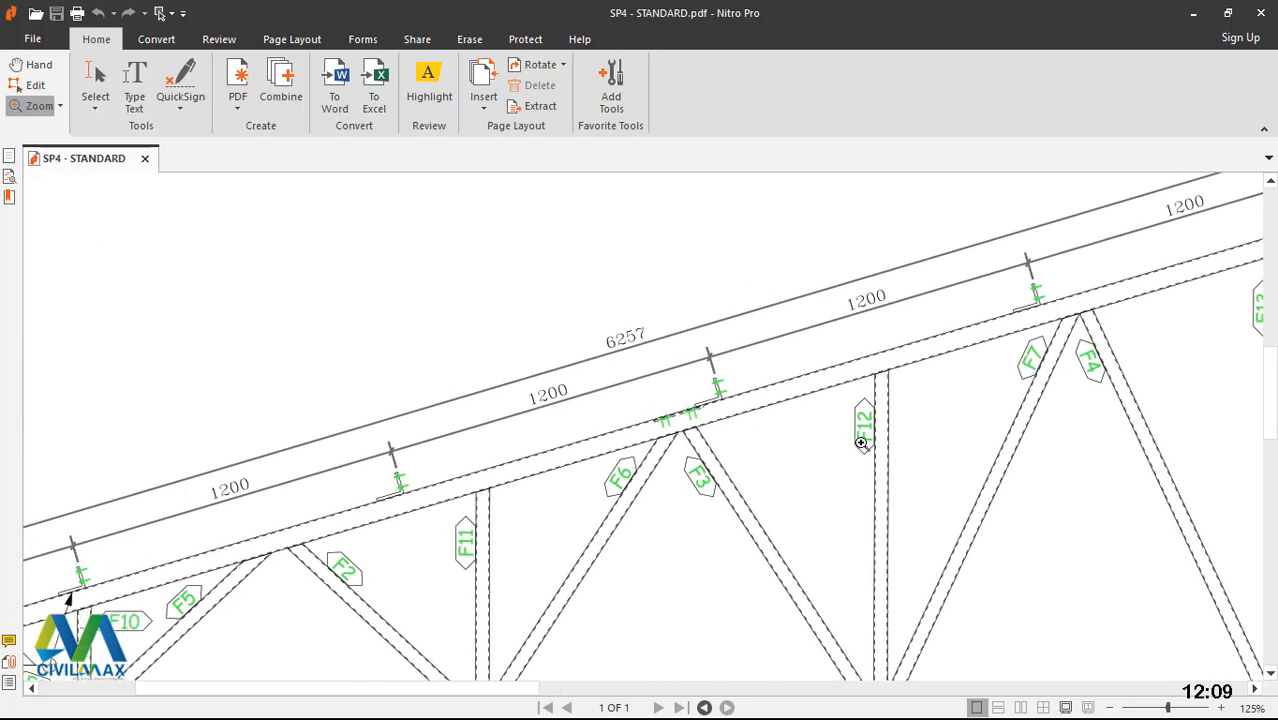
scroll(821, 459, "left", 3)
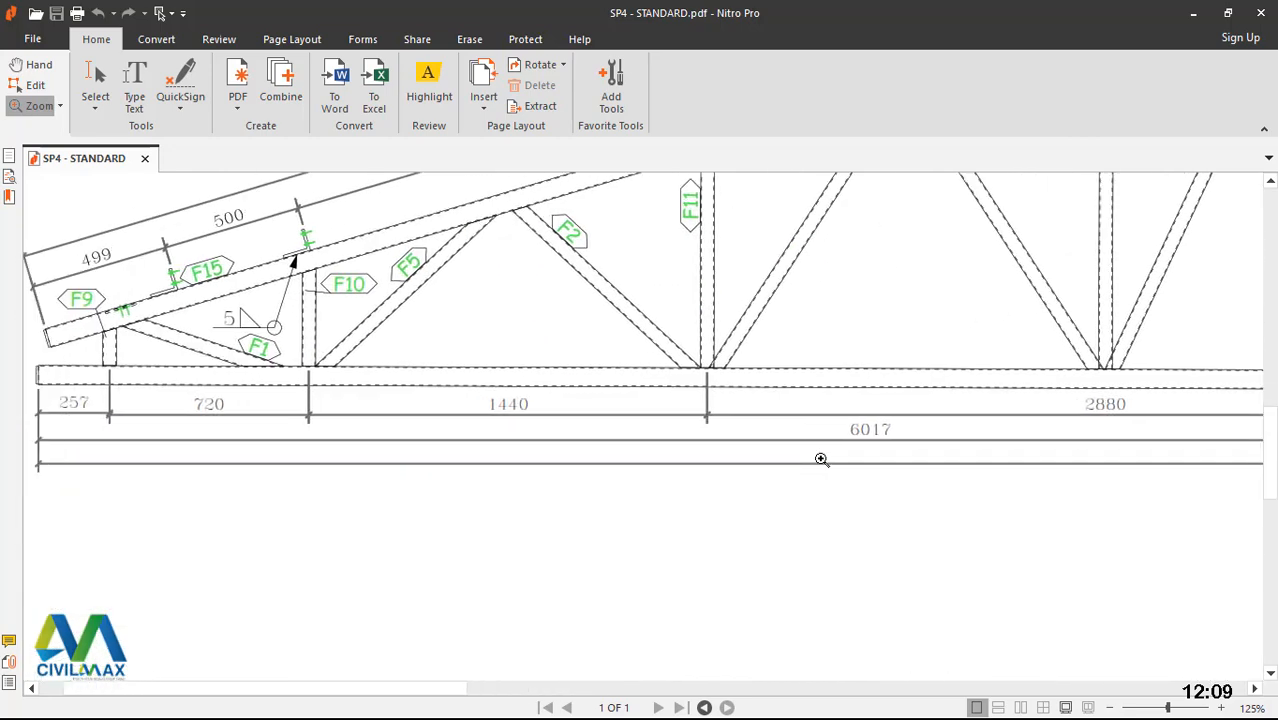
scroll(524, 413, "up", 2)
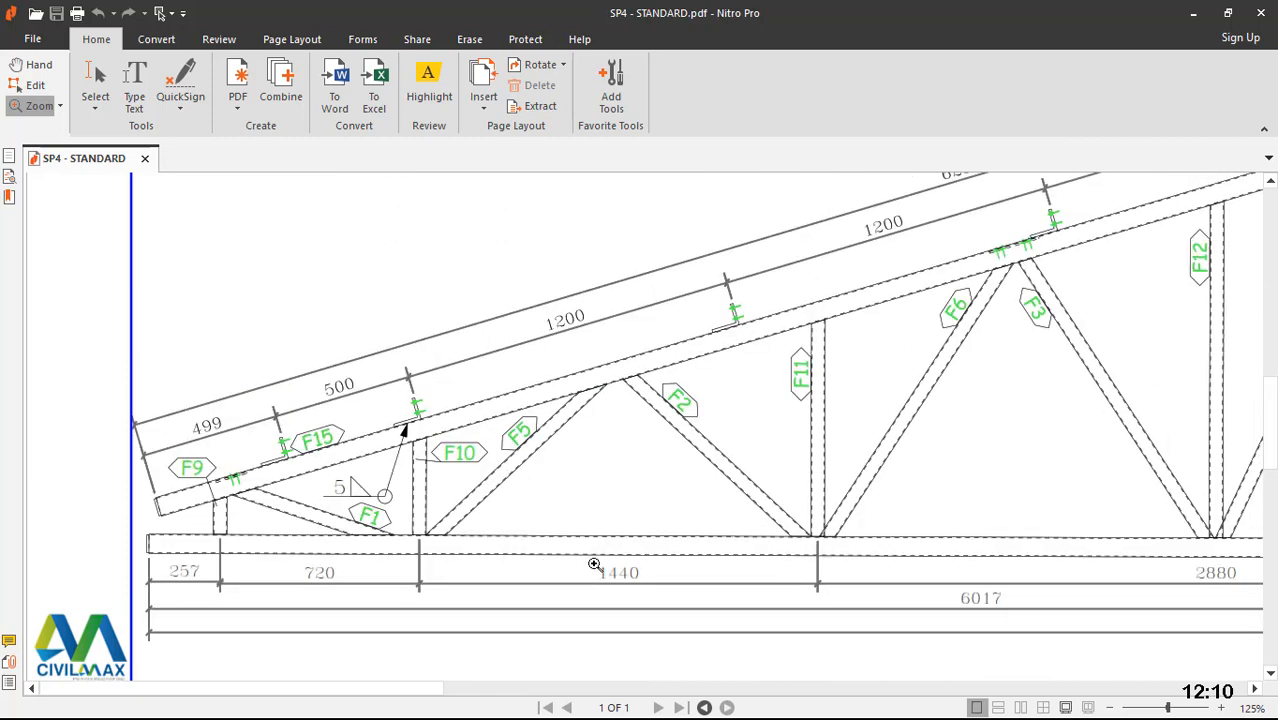
left_click(722, 575)
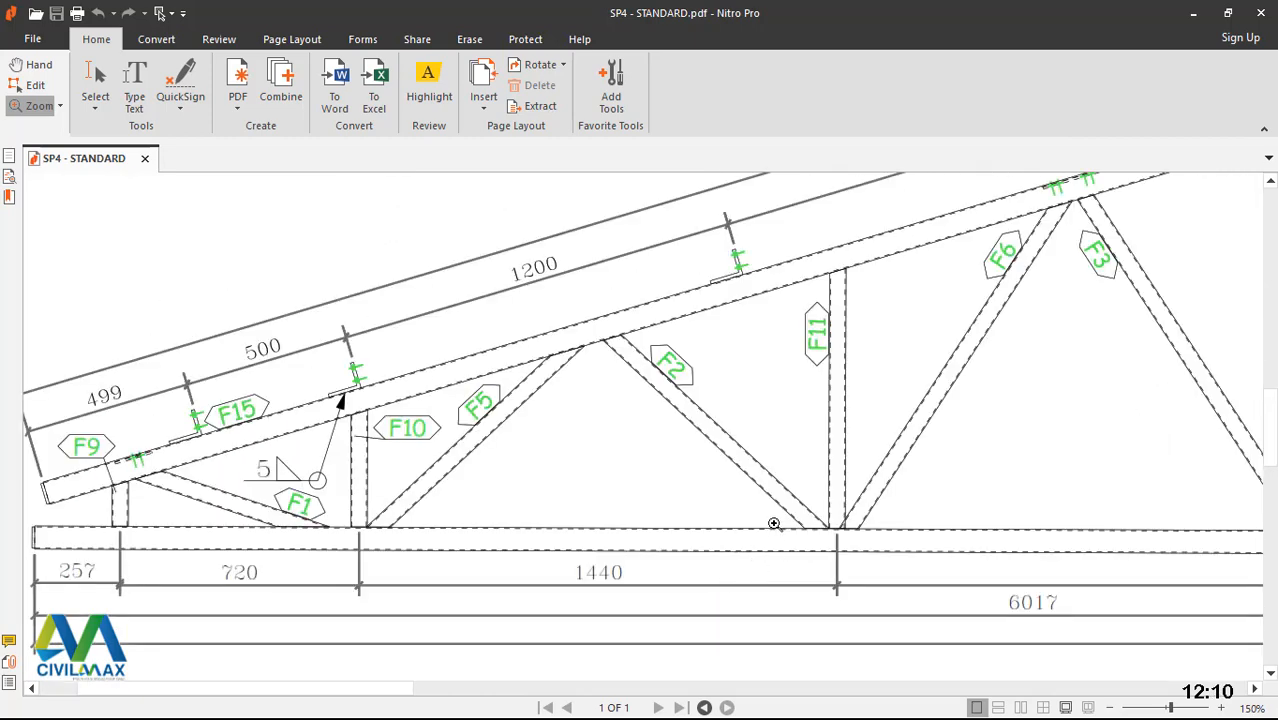
- Follow the truss from the left end to the apex, checking the web member marks and top chord dimensions
scroll(782, 512, "right", 5)
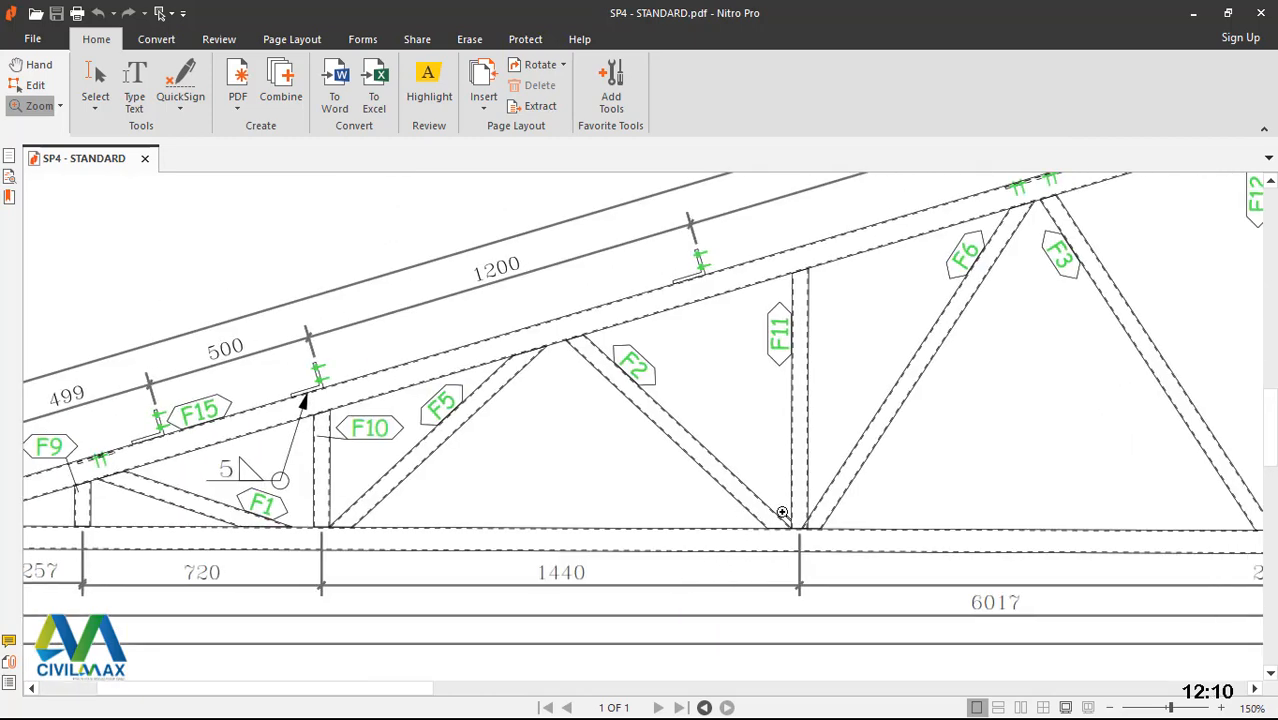
scroll(782, 512, "right", 4)
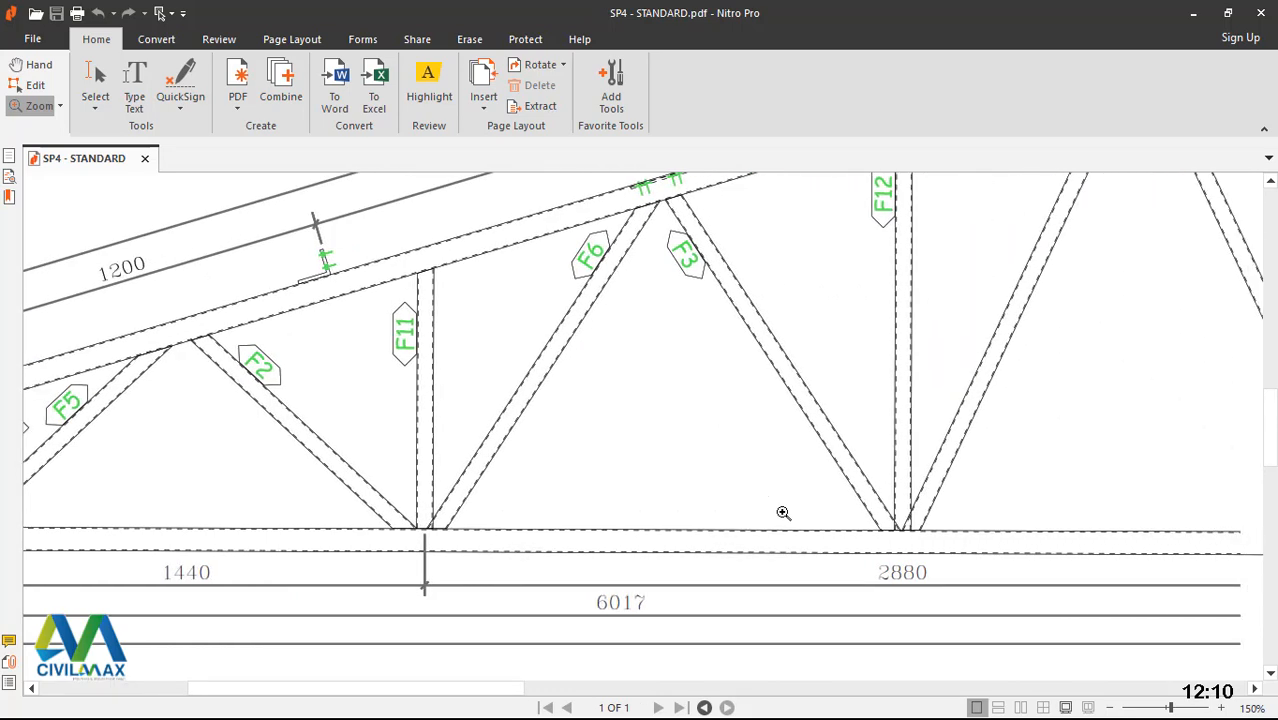
scroll(782, 512, "up", 2)
scroll(782, 512, "up", 6)
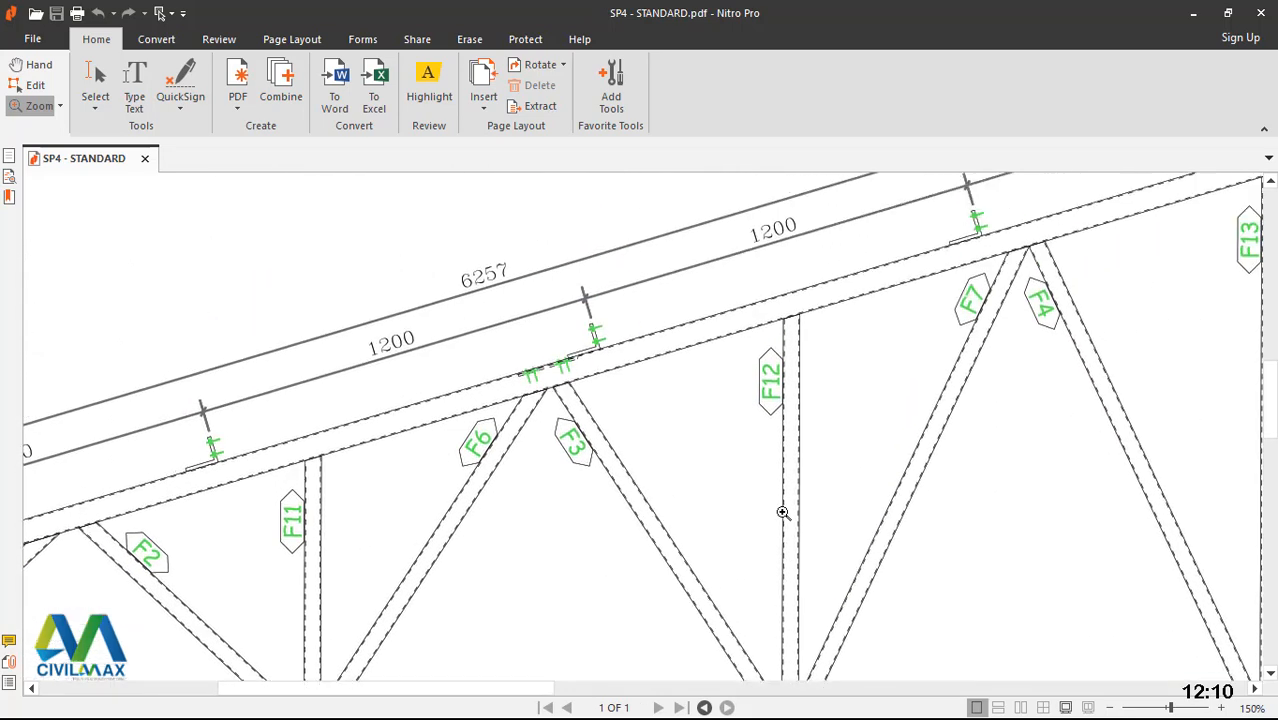
scroll(782, 512, "right", 5)
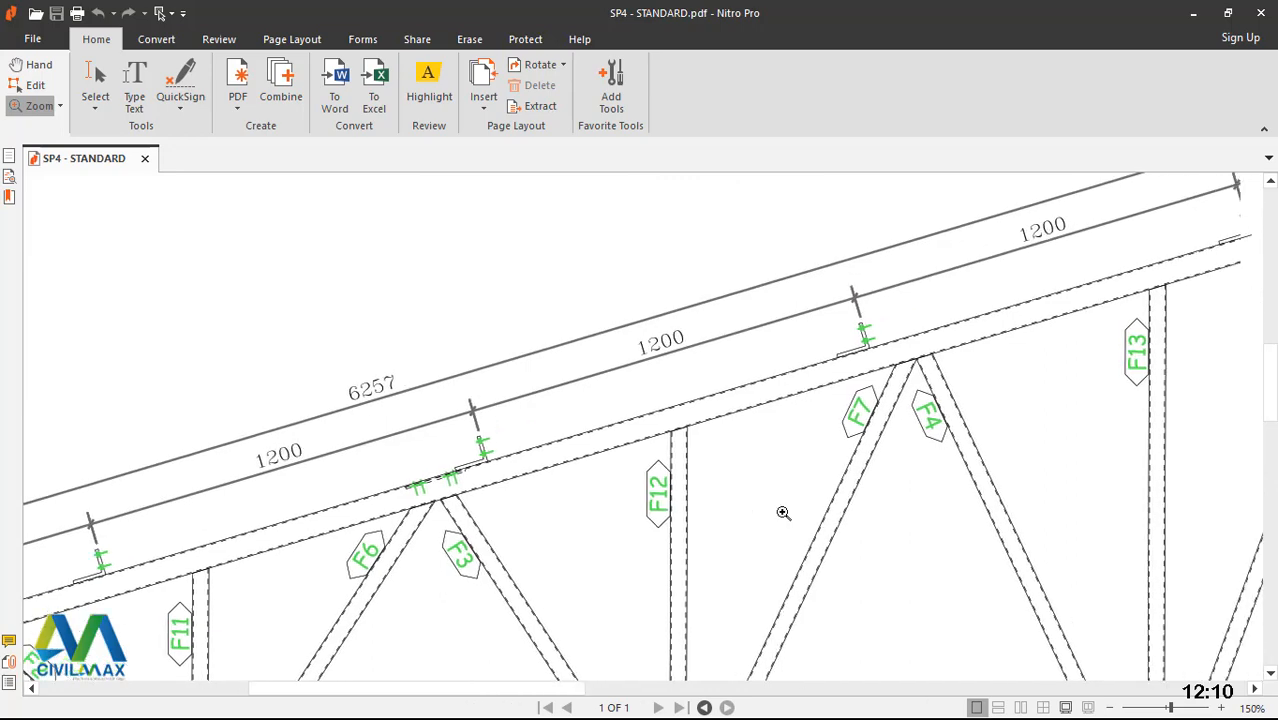
scroll(783, 512, "right", 6)
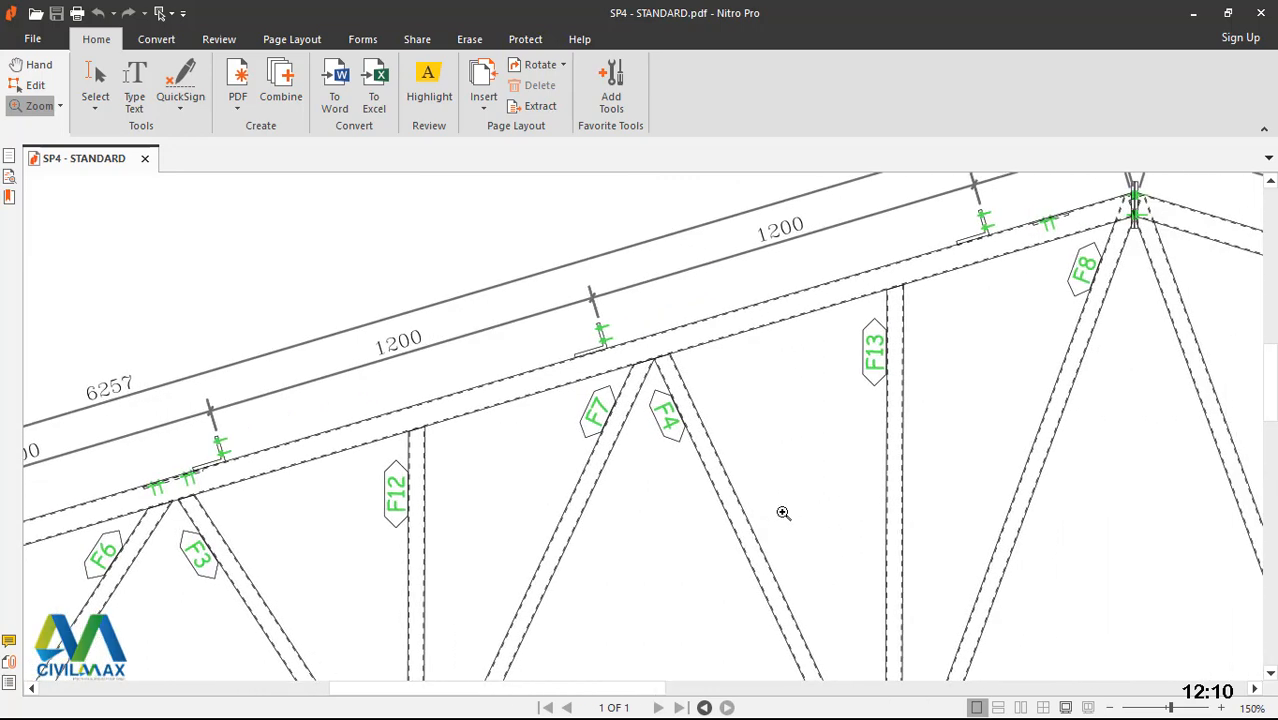
scroll(782, 512, "right", 3)
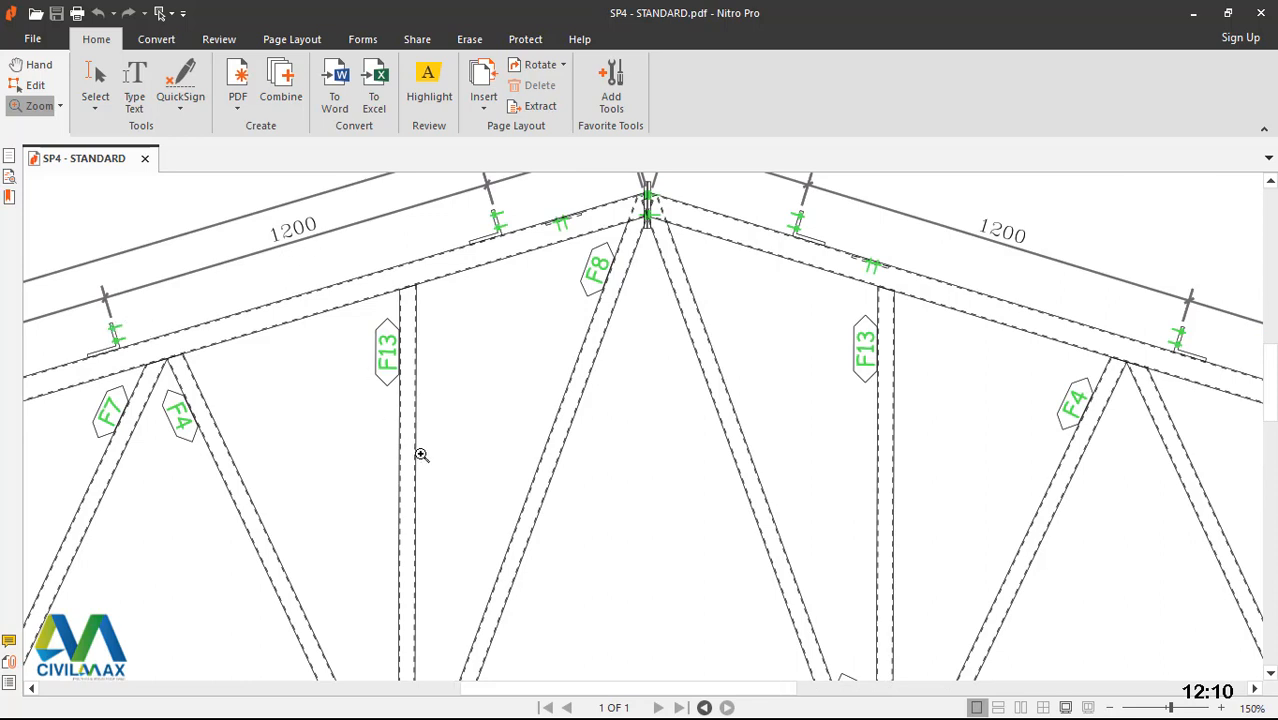
scroll(422, 451, "right", 2)
scroll(508, 443, "up", 1)
scroll(508, 444, "up", 3)
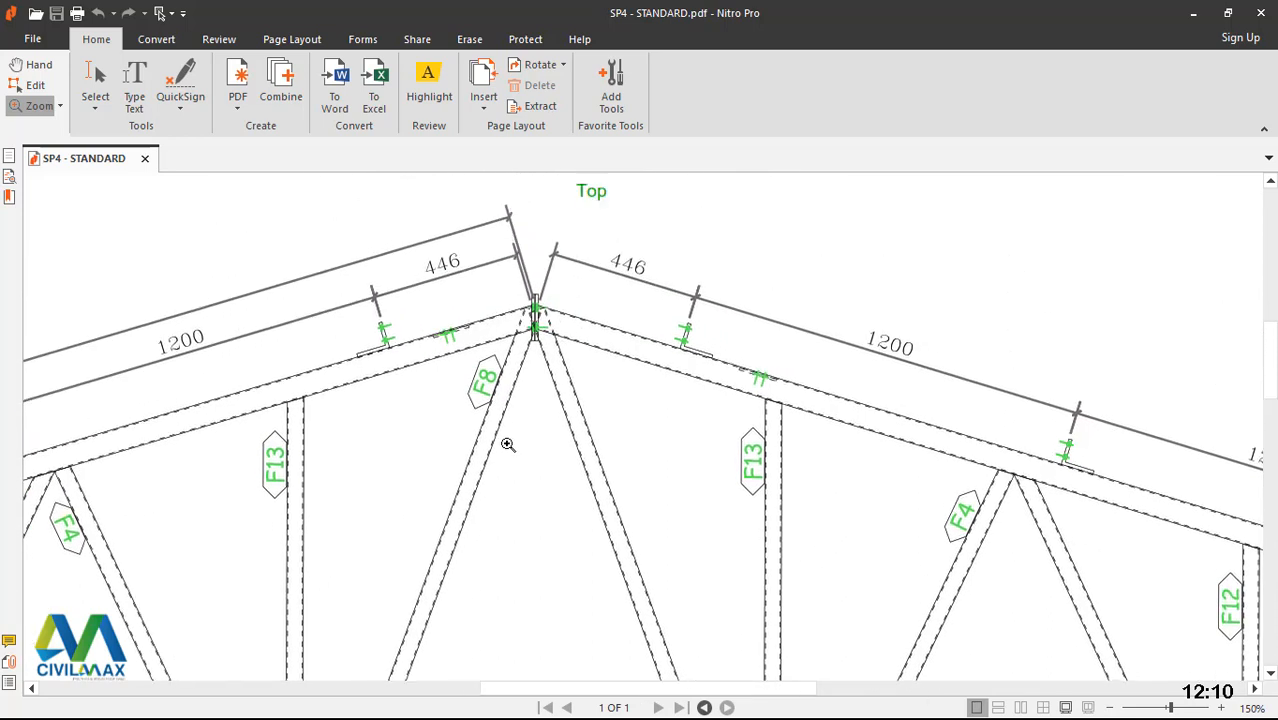
scroll(509, 444, "right", 2)
scroll(509, 444, "right", 6)
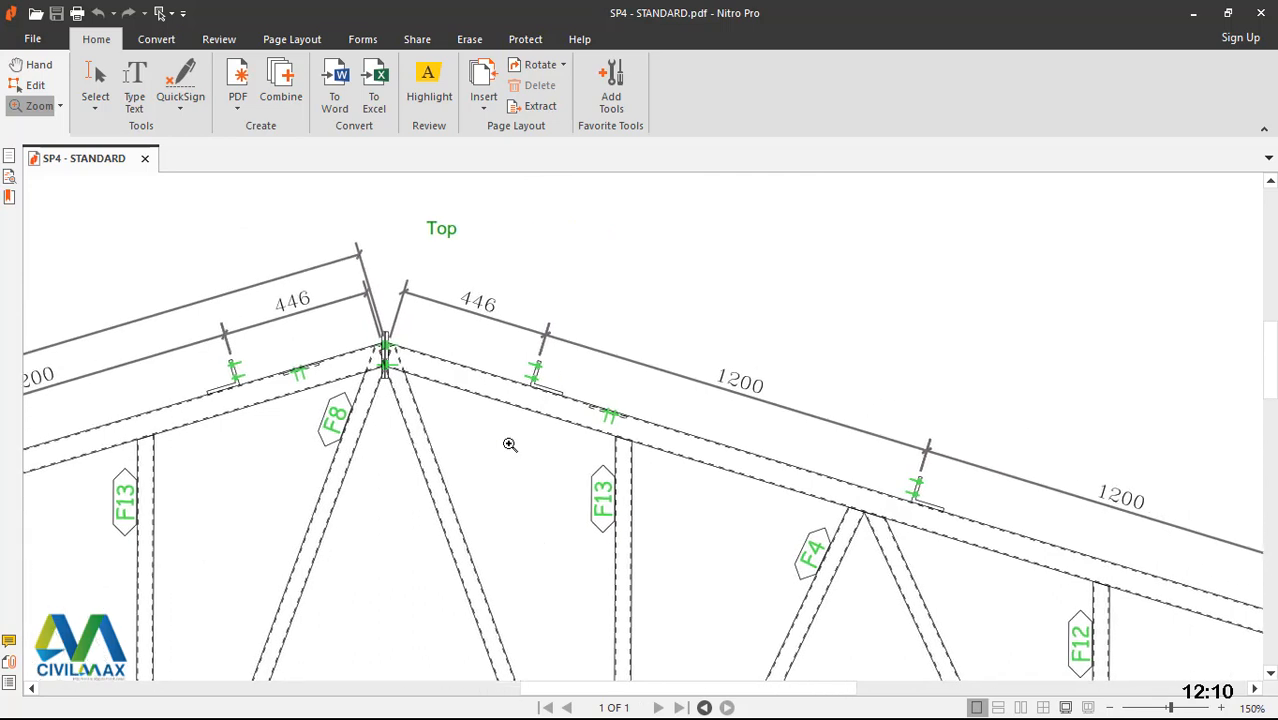
- Check the right half's diagonal, vertical and chord part marks, spacings and weld symbols down to the eaves end
scroll(509, 444, "down", 7)
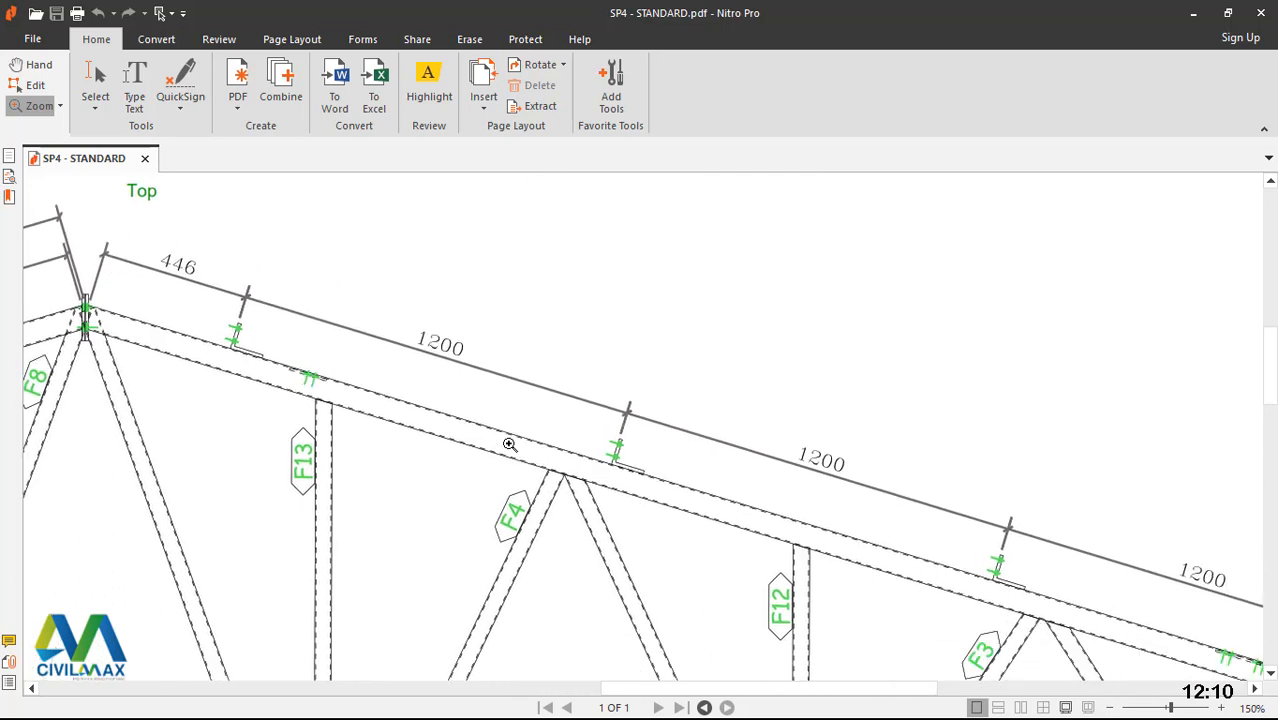
scroll(509, 444, "down", 3)
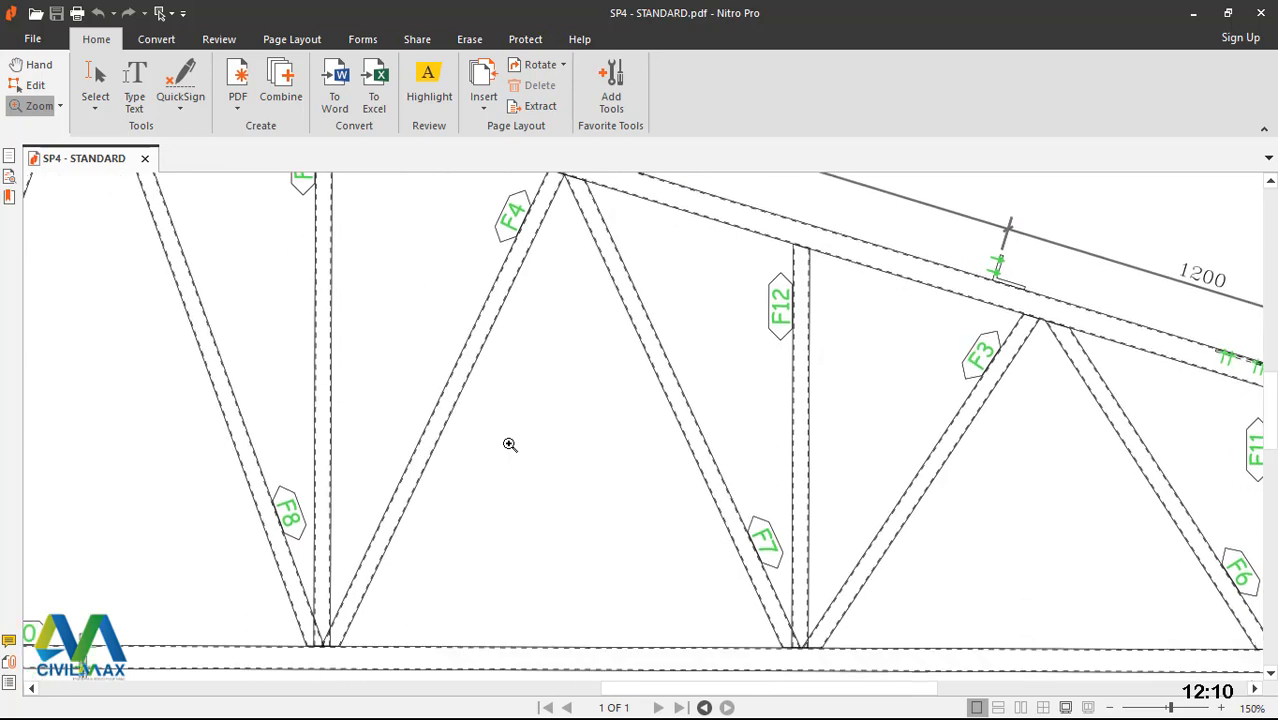
scroll(508, 441, "right", 2)
scroll(508, 441, "right", 5)
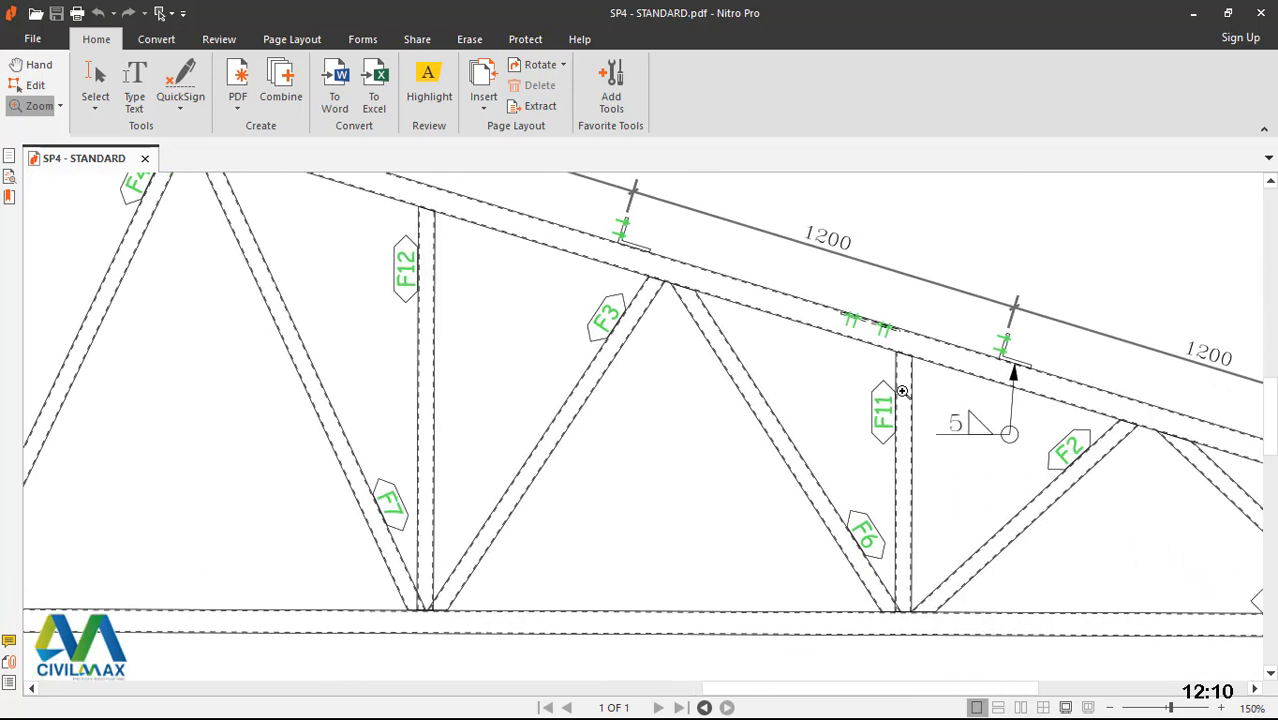
scroll(905, 417, "up", 3)
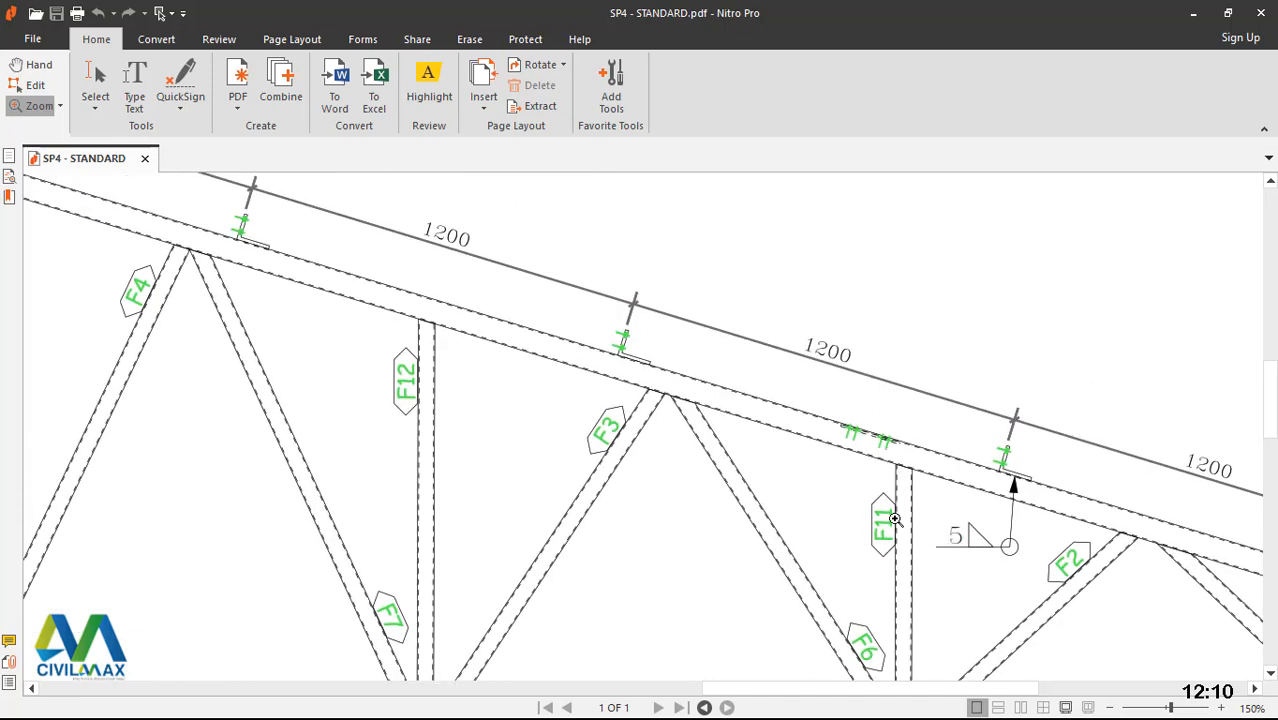
scroll(895, 518, "down", 3)
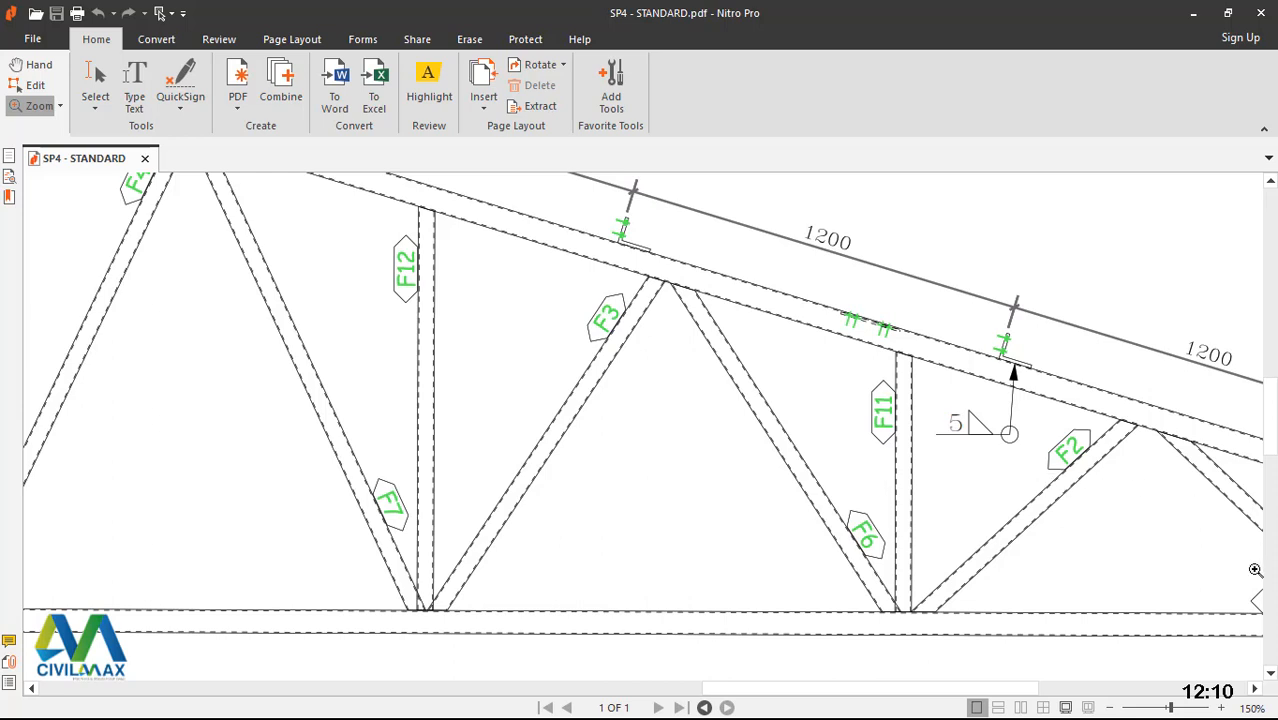
scroll(1190, 430, "right", 4, "shift")
scroll(1182, 364, "right", 6, "shift")
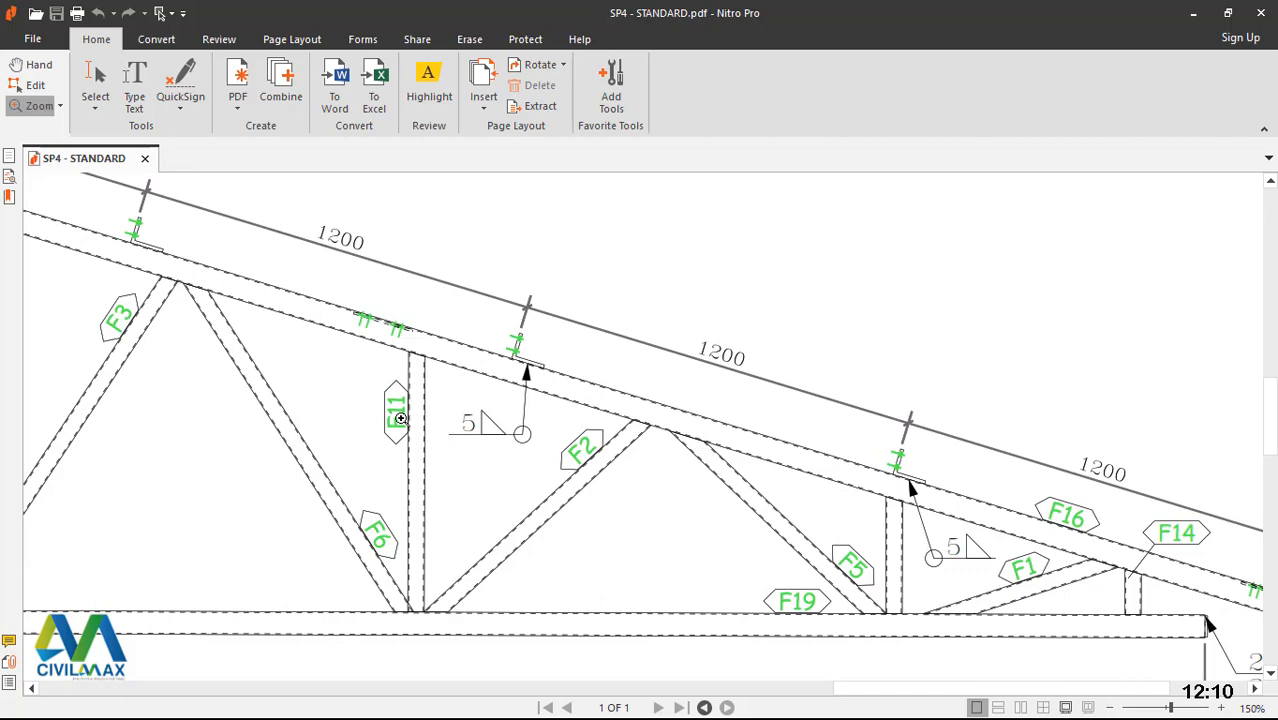
- Examine the shop material list's marks, sizes, grades, quantities, lengths, areas and weights
scroll(1089, 424, "up", 1)
scroll(1089, 424, "up", 10)
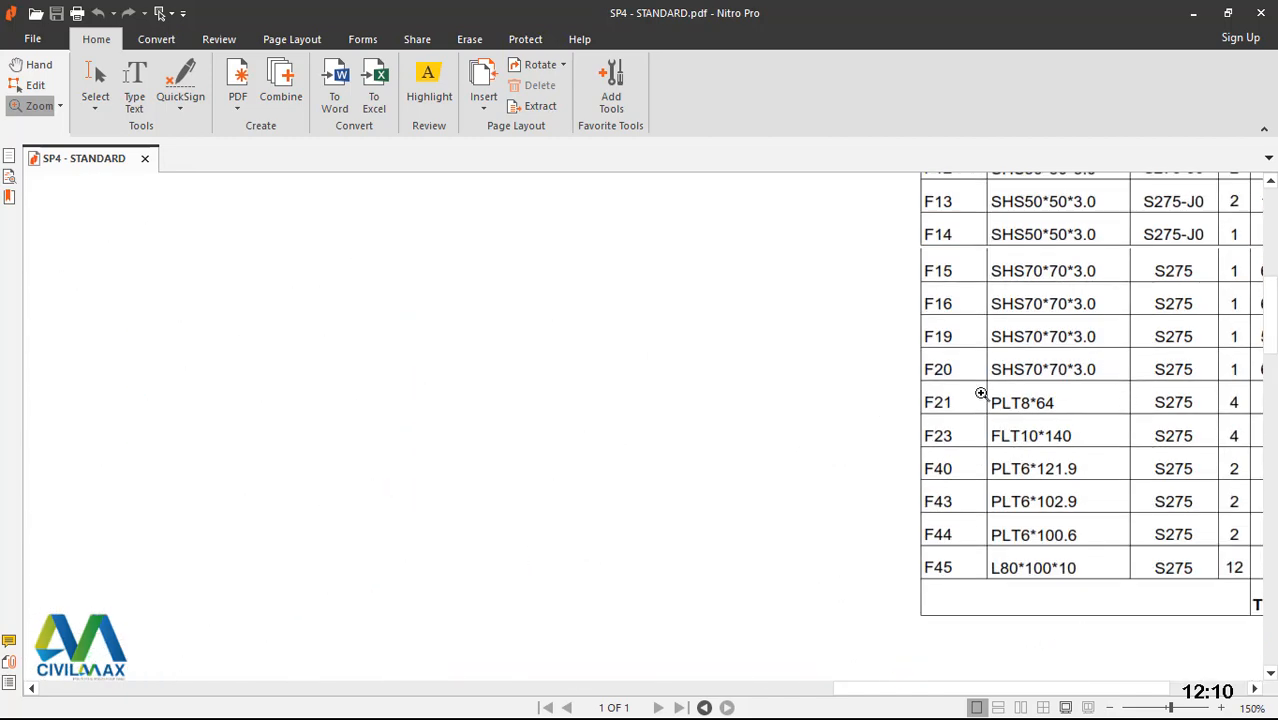
scroll(984, 400, "up", 2)
scroll(1090, 266, "right", 2)
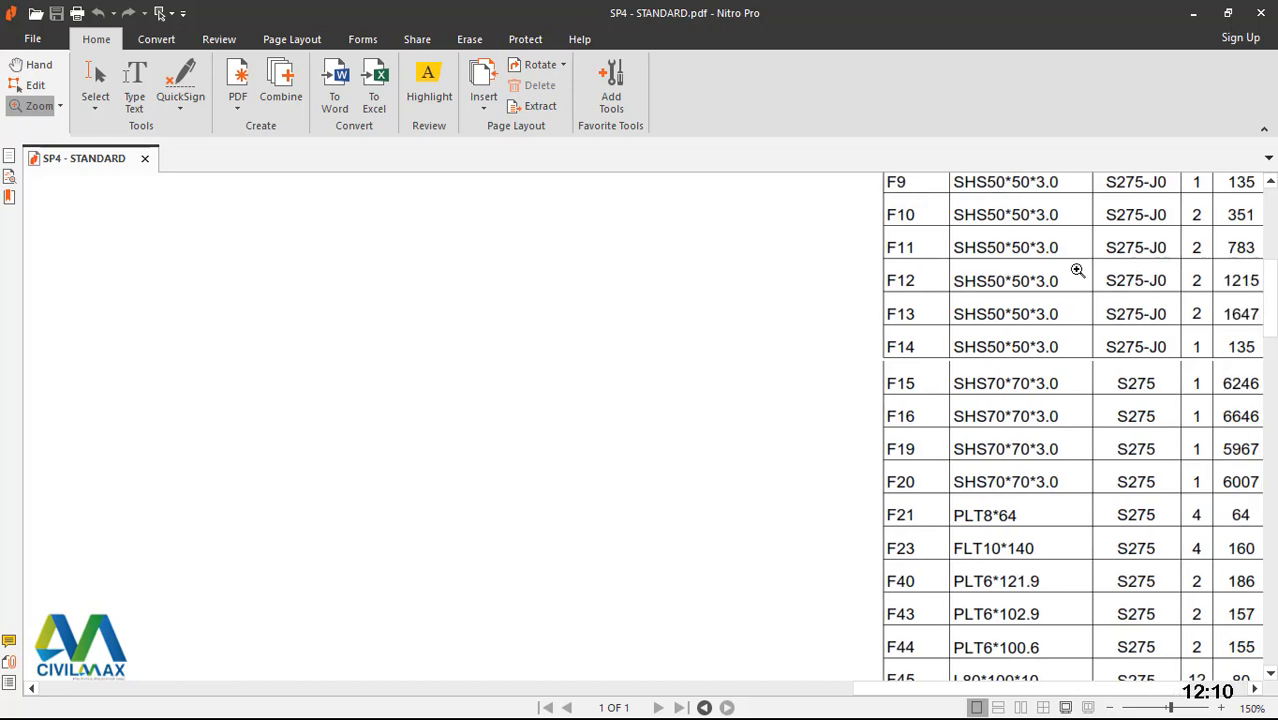
scroll(1220, 296, "up", 3)
scroll(1222, 297, "up", 3)
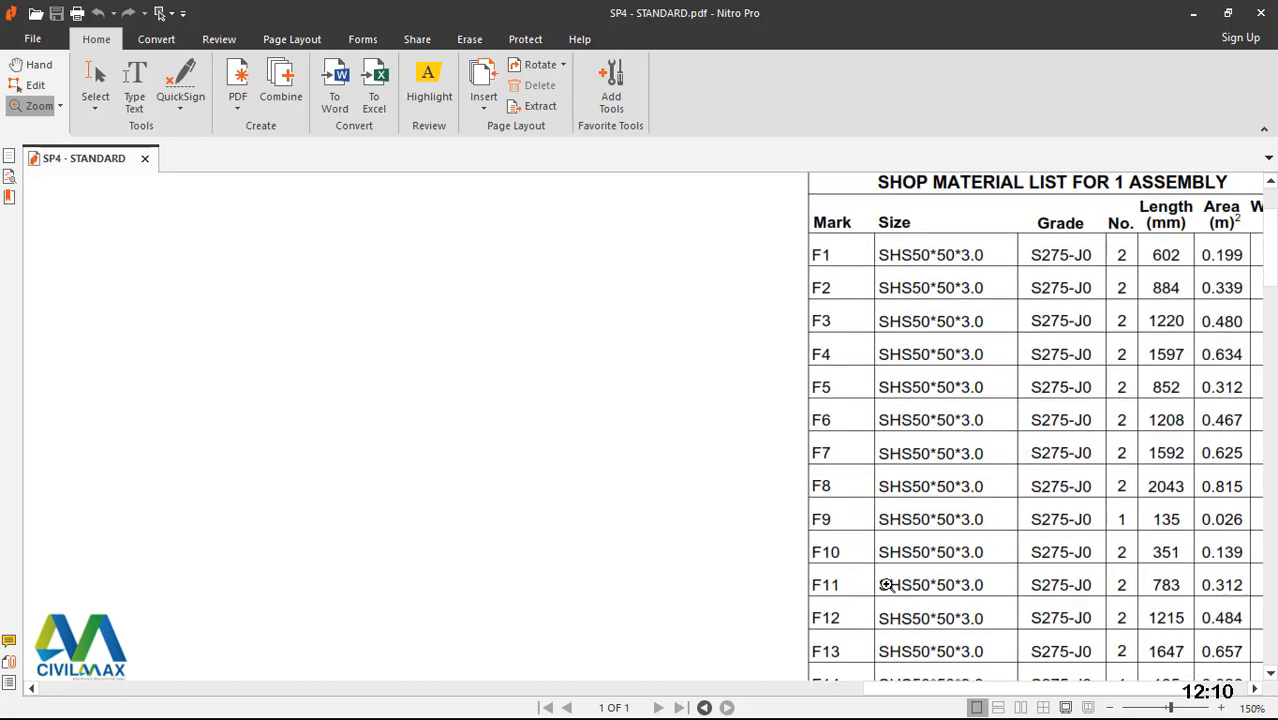
scroll(870, 588, "right", 2)
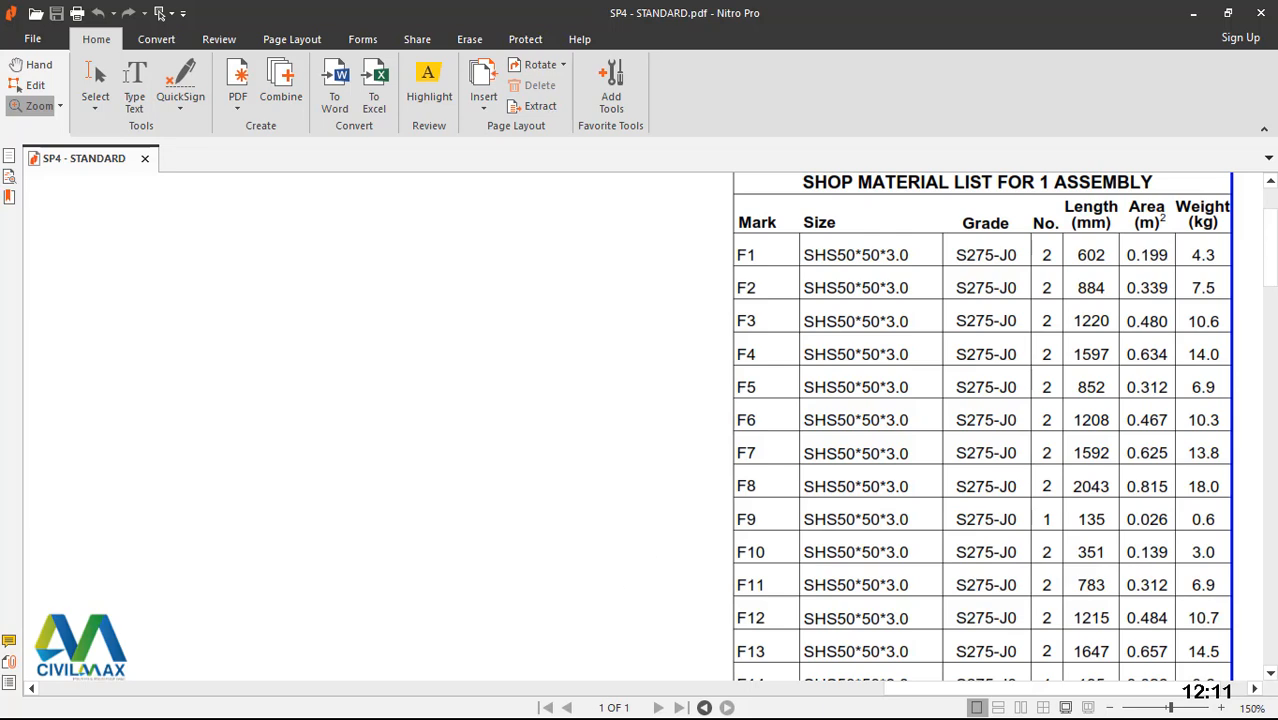
- Open the scientific calculator and multiply 30 by the 783 mm length listed for part F11
key("super")
left_click(388, 701)
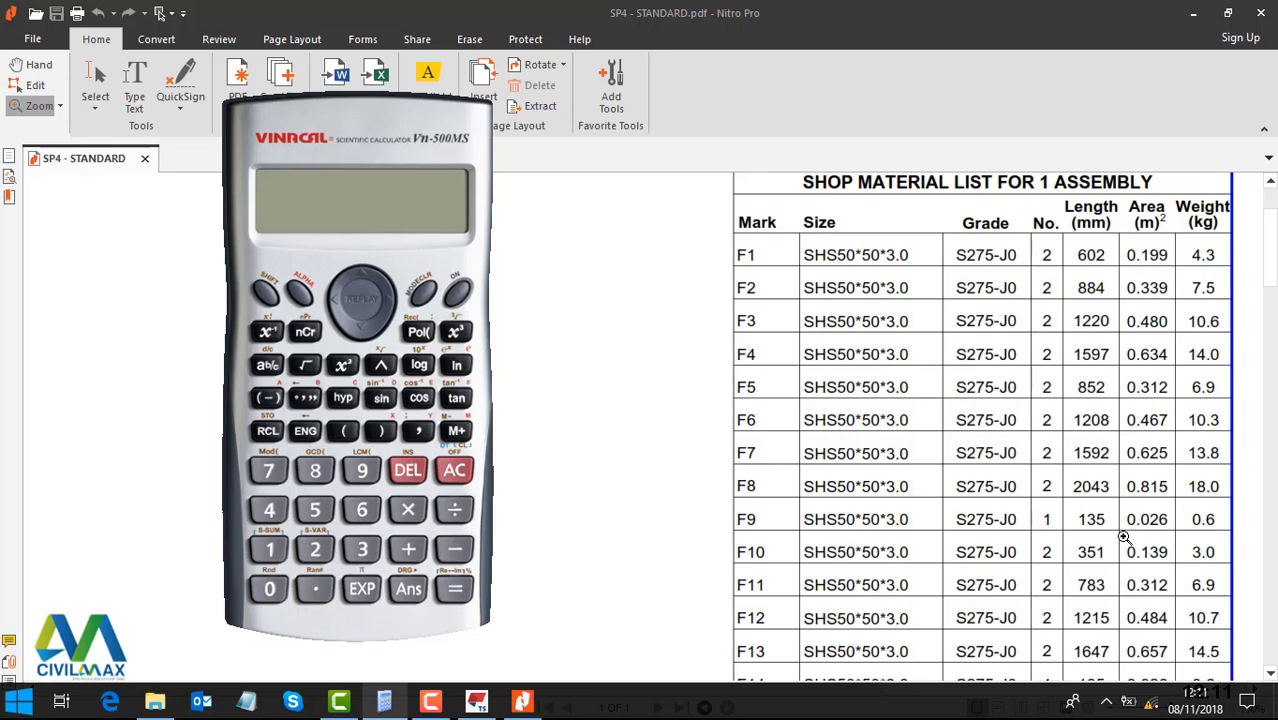
left_click(456, 296)
left_click(362, 549)
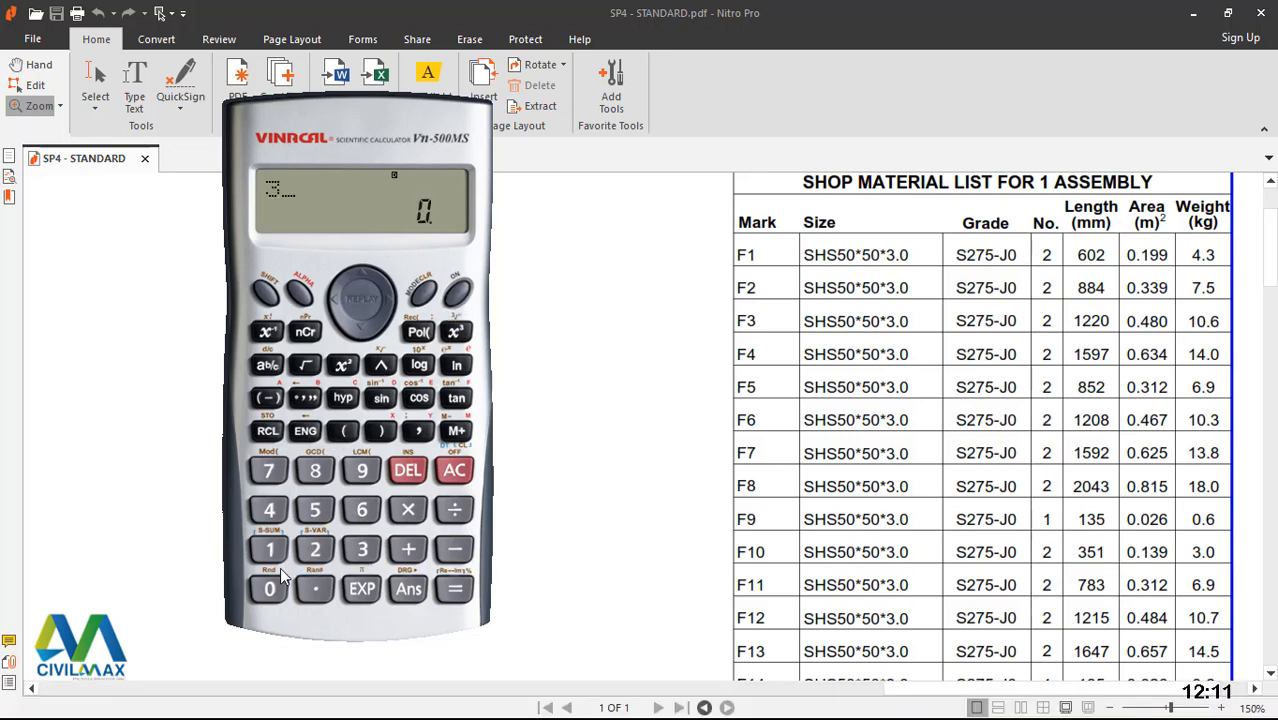
left_click(272, 587)
left_click(408, 512)
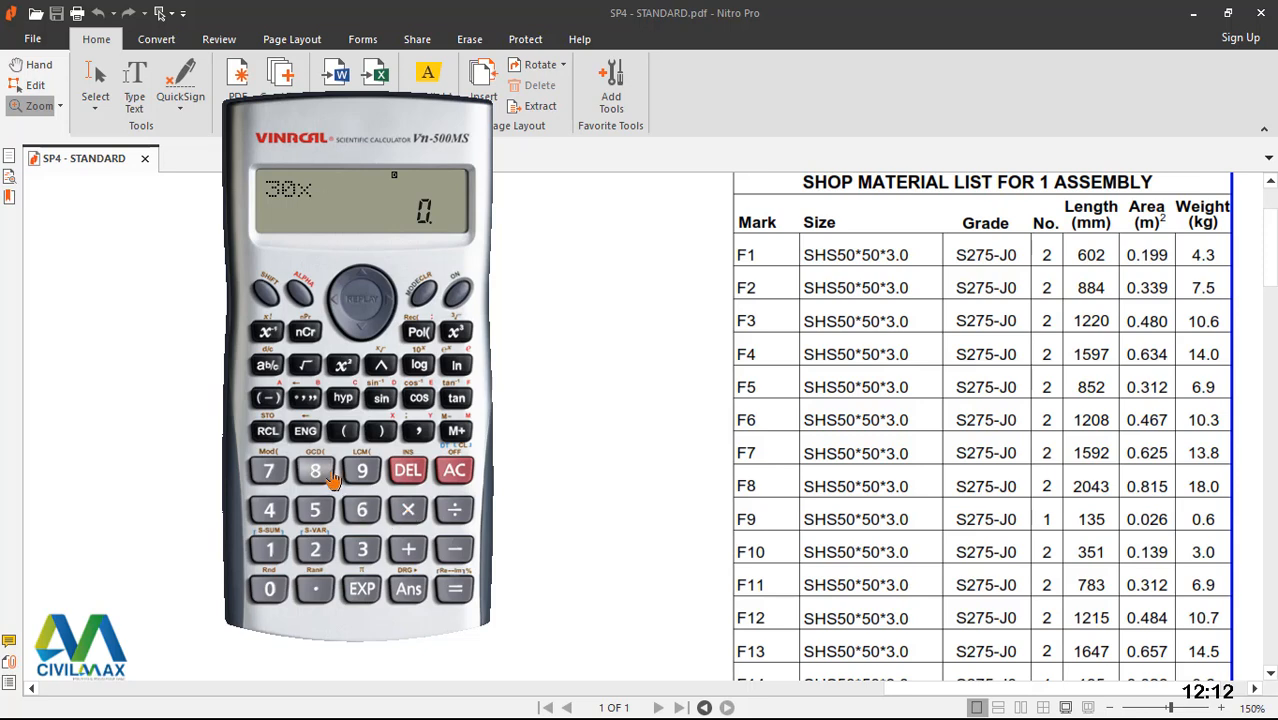
left_click(268, 470)
left_click(315, 470)
left_click(362, 549)
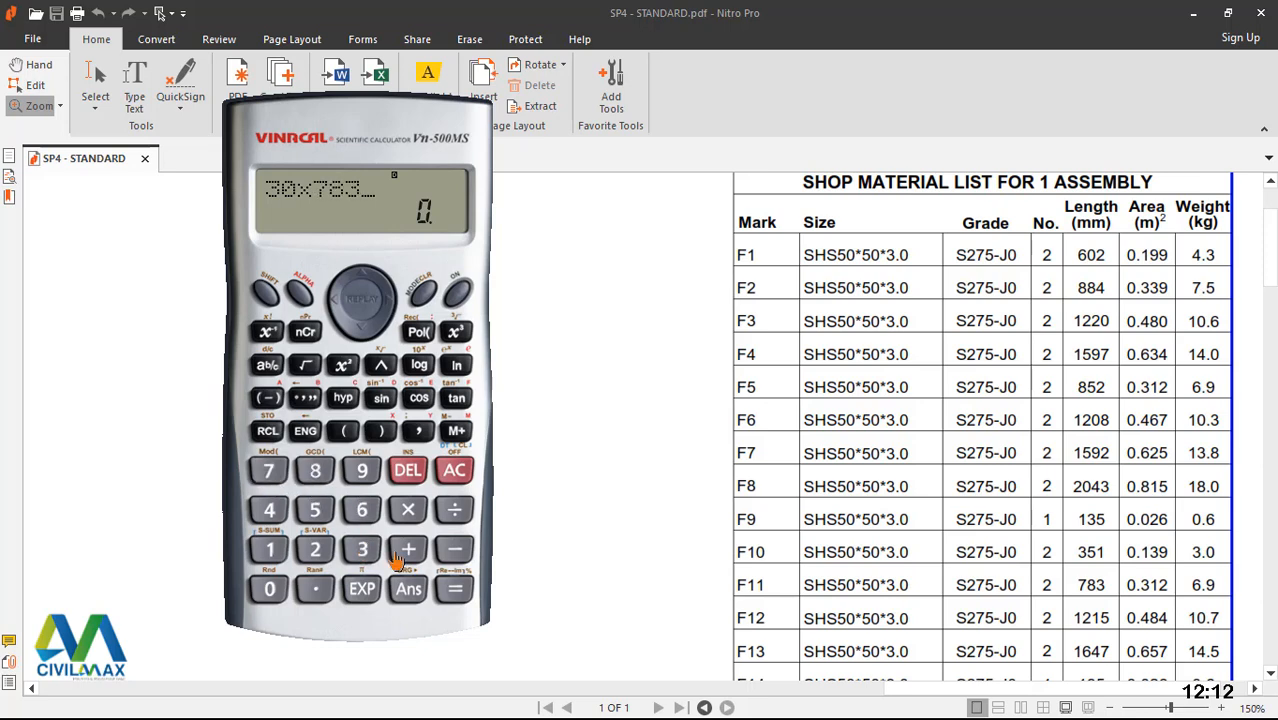
left_click(455, 594)
- Divide the calculated total length by 12
left_click(455, 511)
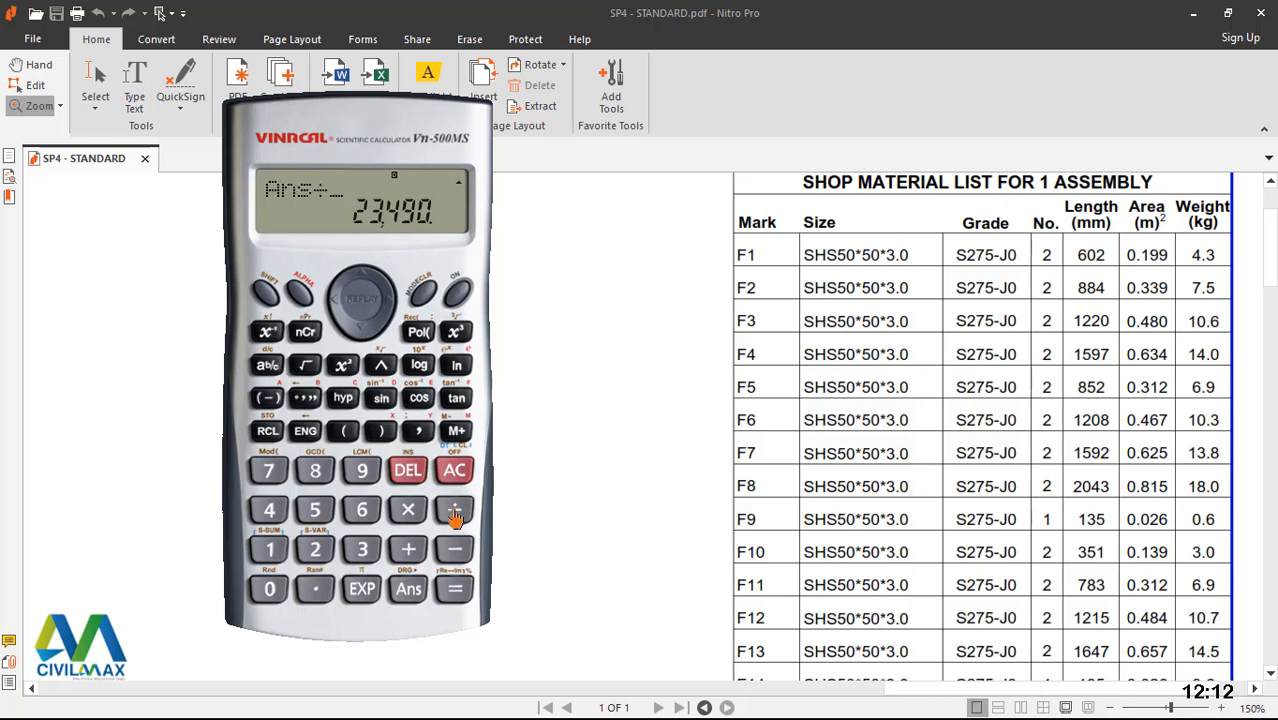
left_click(269, 549)
left_click(314, 551)
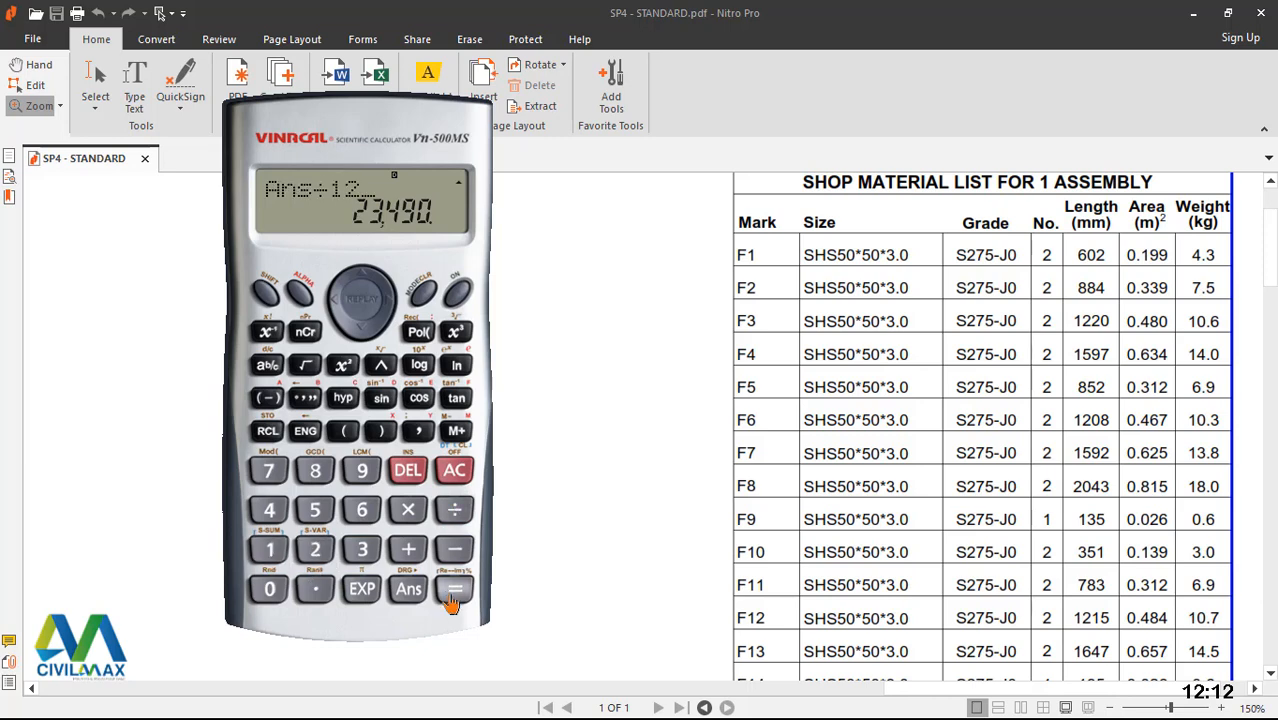
left_click(455, 589)
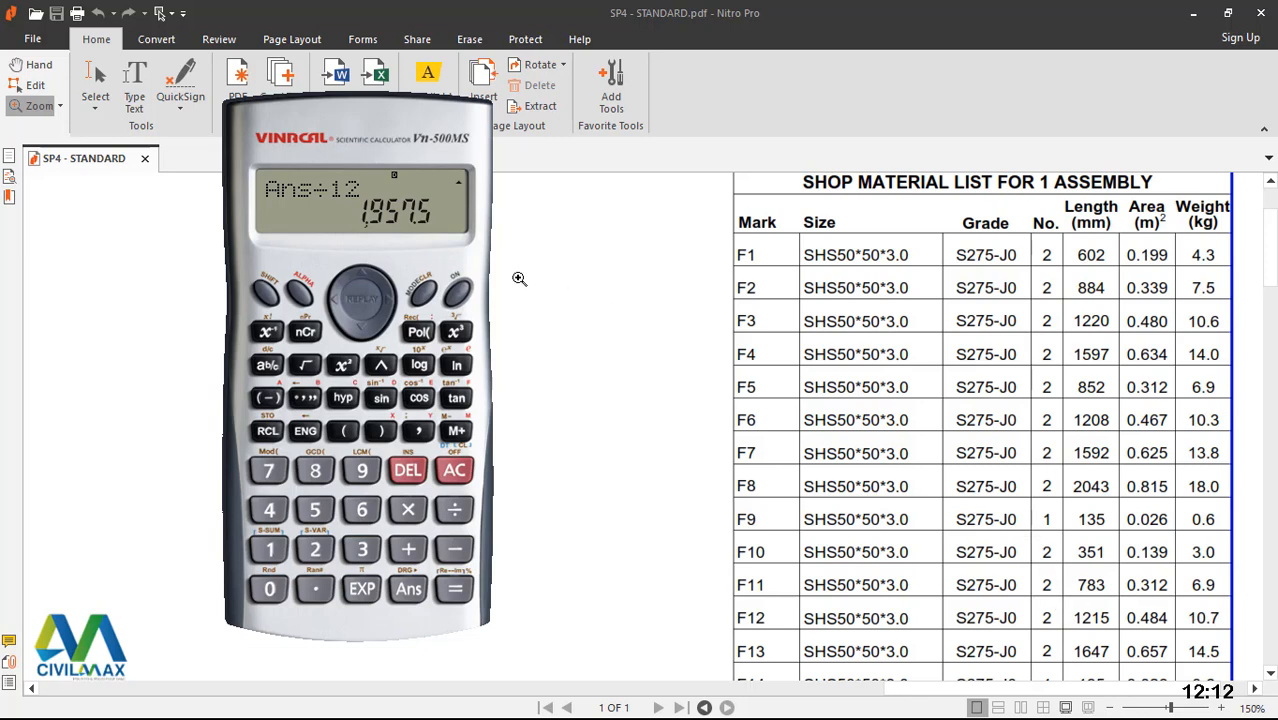
- Clear the calculator and recalculate the total length for part F11 as 30 times 783
left_click(456, 291)
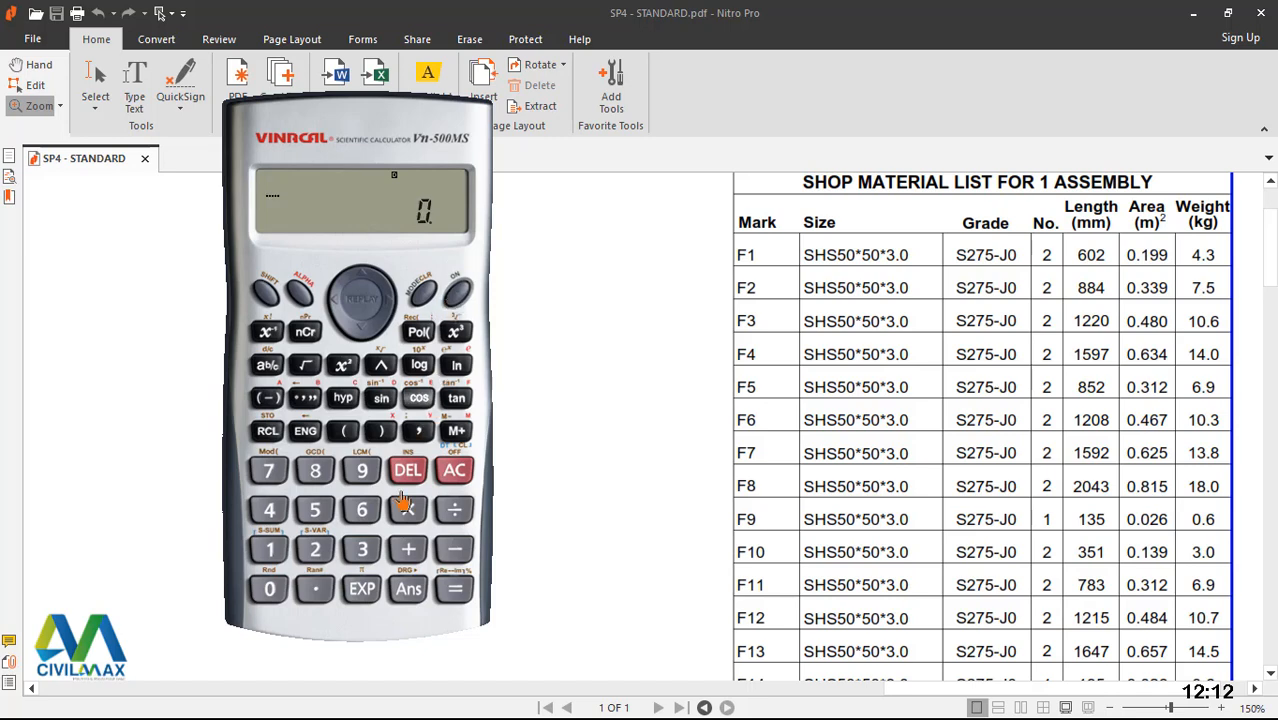
left_click(362, 549)
left_click(269, 589)
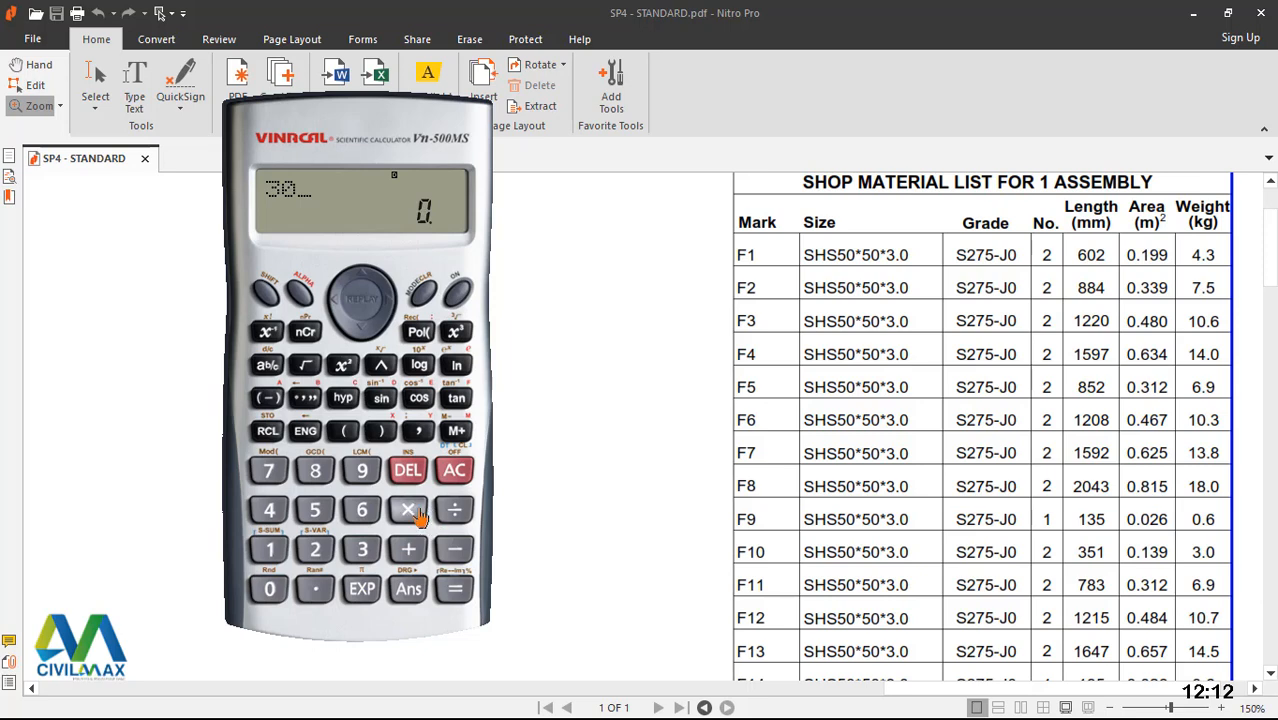
left_click(417, 514)
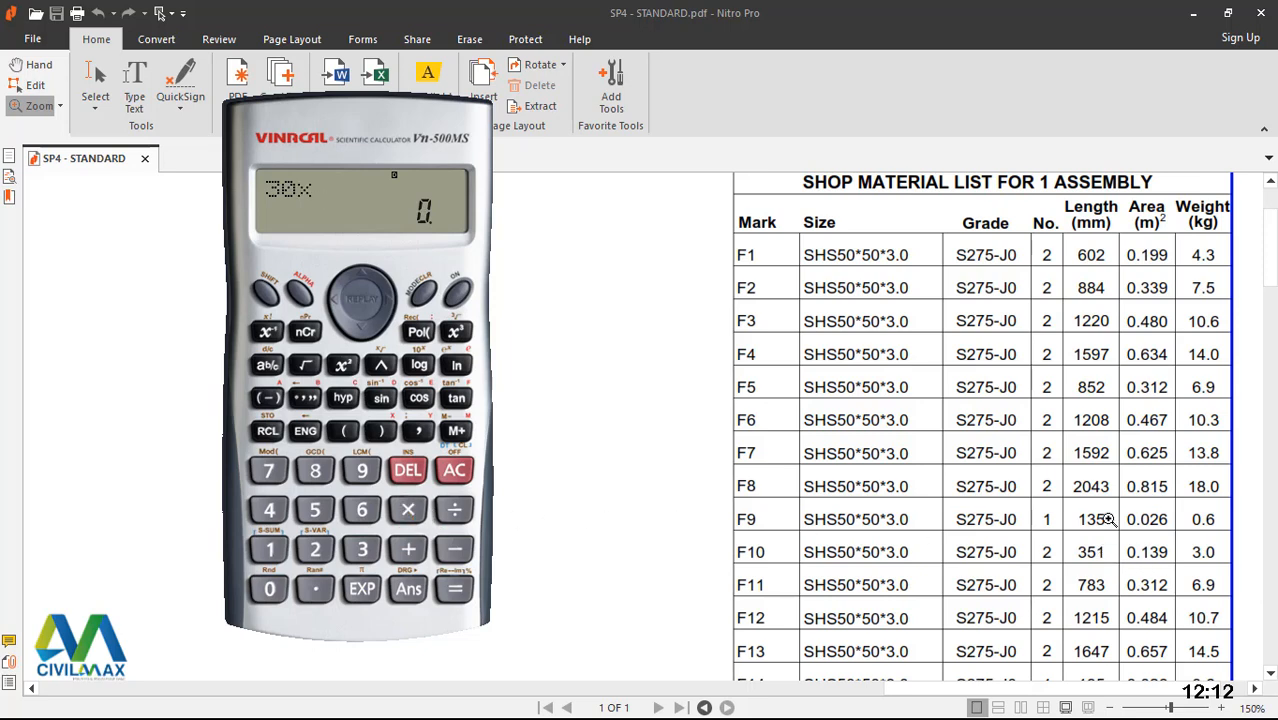
left_click(268, 470)
left_click(315, 470)
left_click(362, 549)
left_click(455, 589)
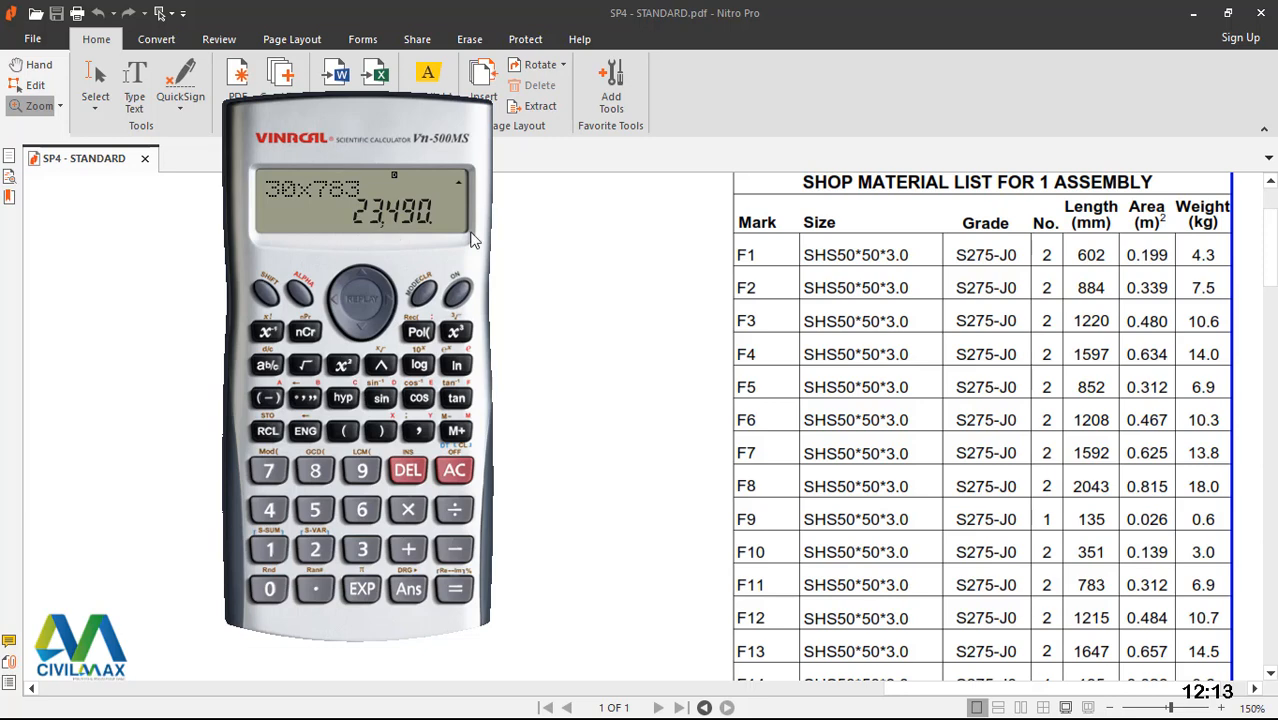
- Divide the recalculated F11 total by 12
left_click(455, 512)
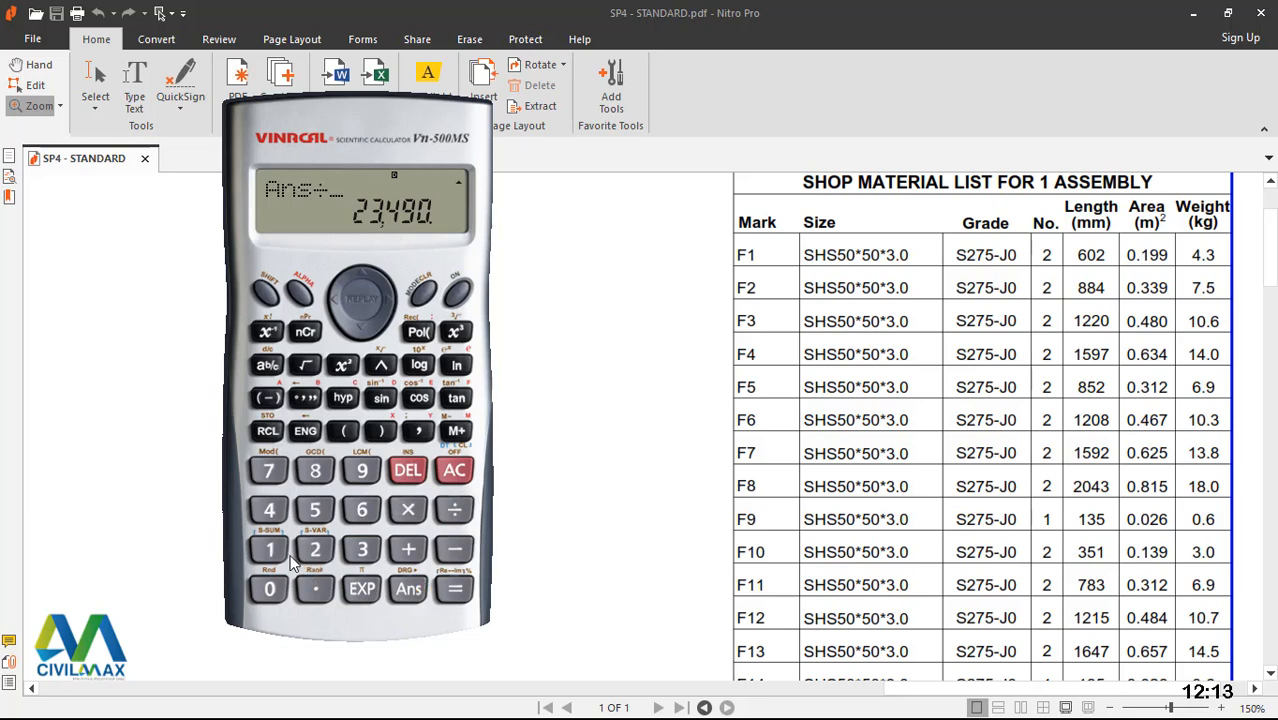
left_click(269, 551)
left_click(314, 551)
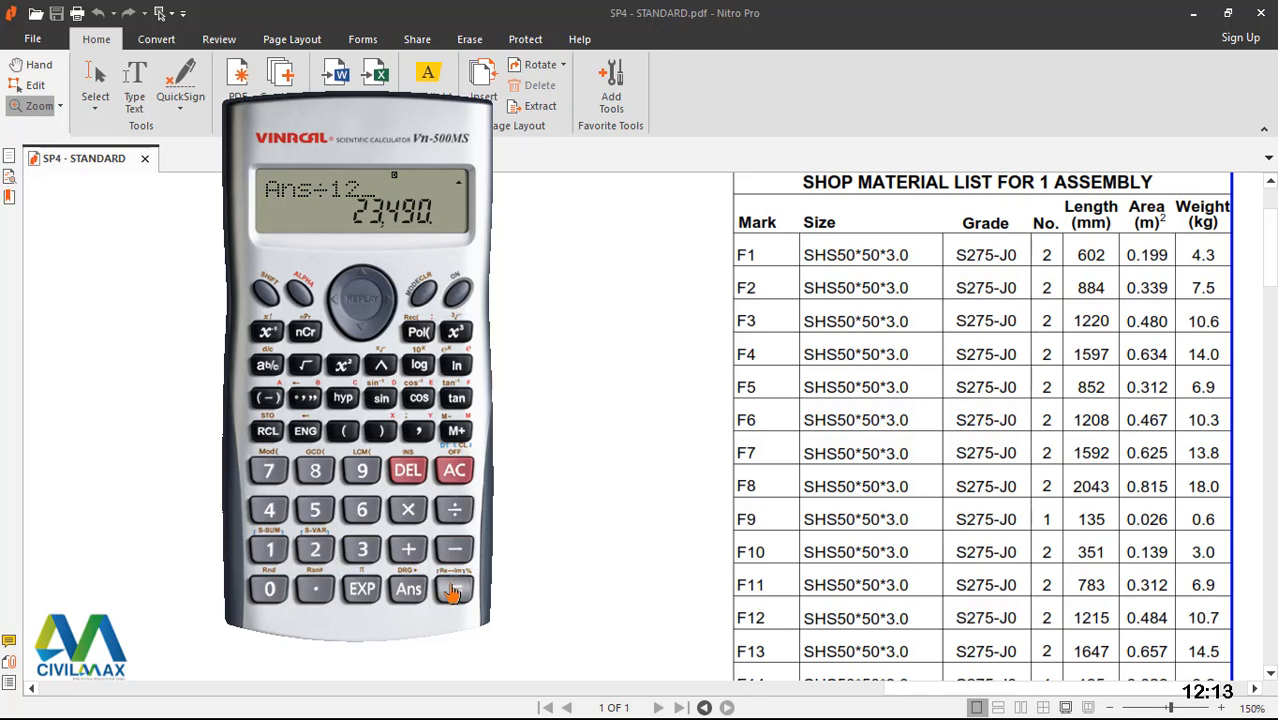
left_click(455, 589)
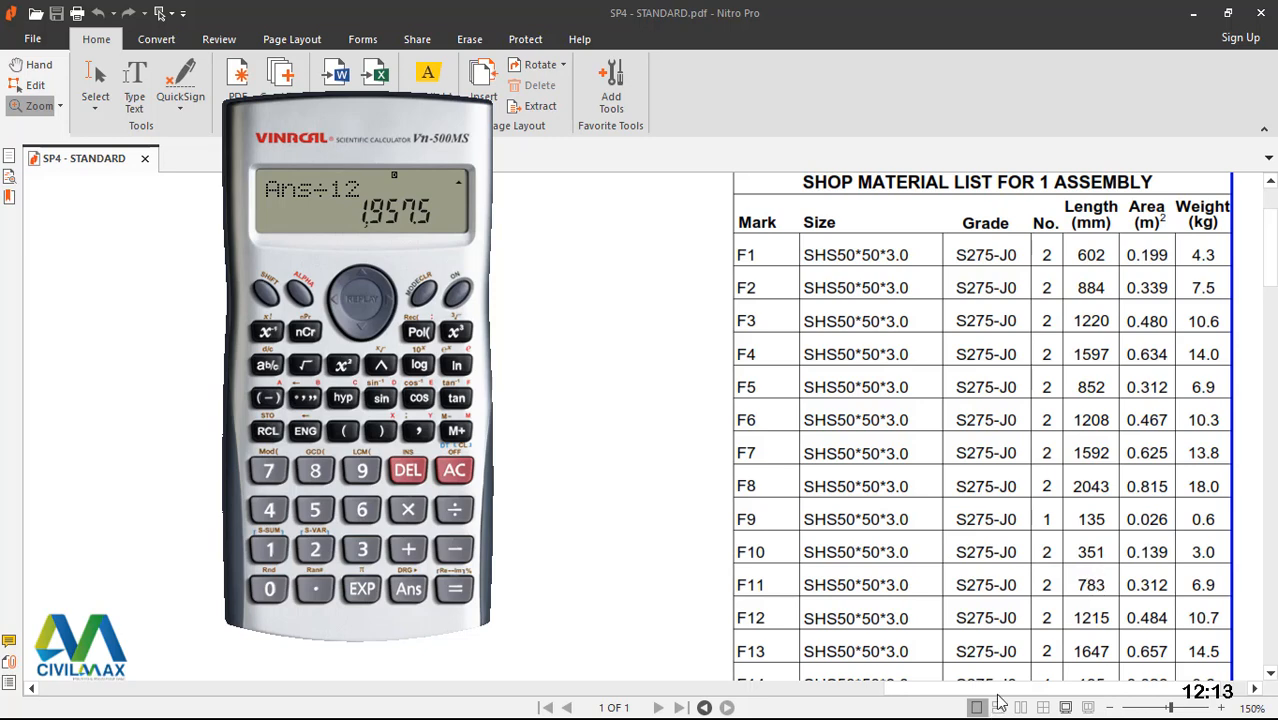
- Return to the PDF and check the rest of the material list, the apex and the left half's bottom chord dimensions
left_click(860, 552)
scroll(864, 553, "down", 10)
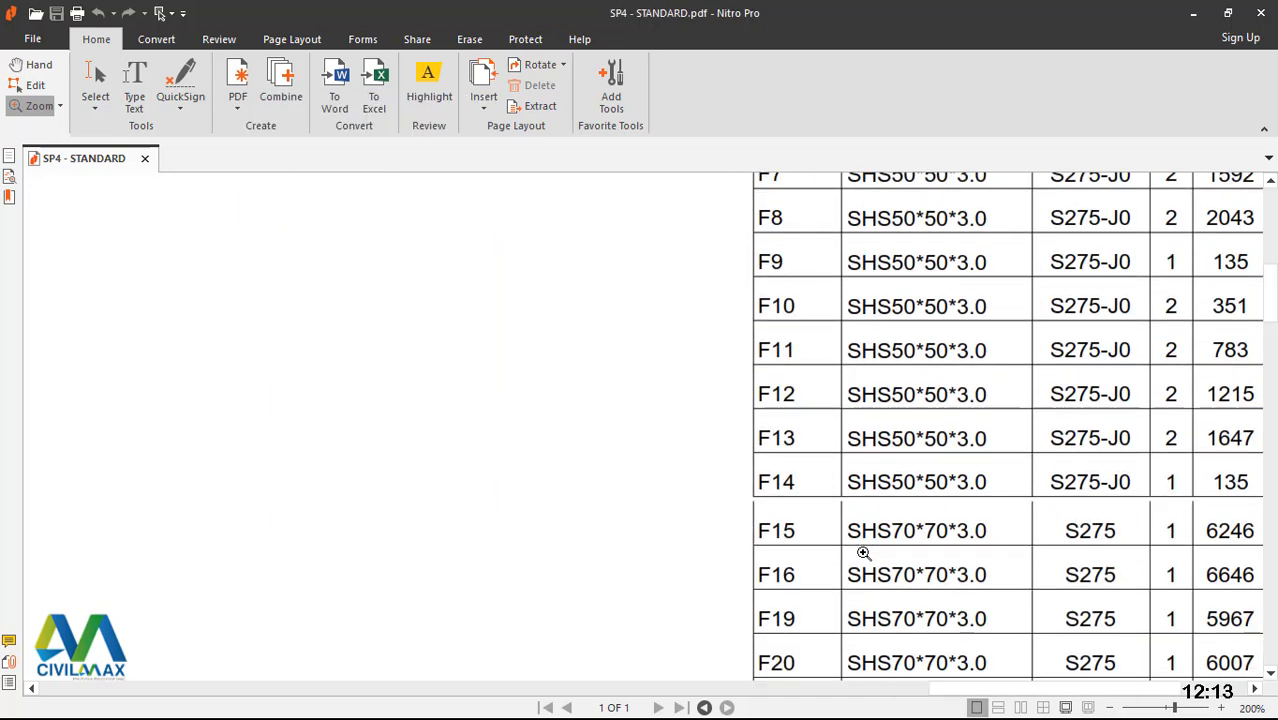
right_click(595, 337)
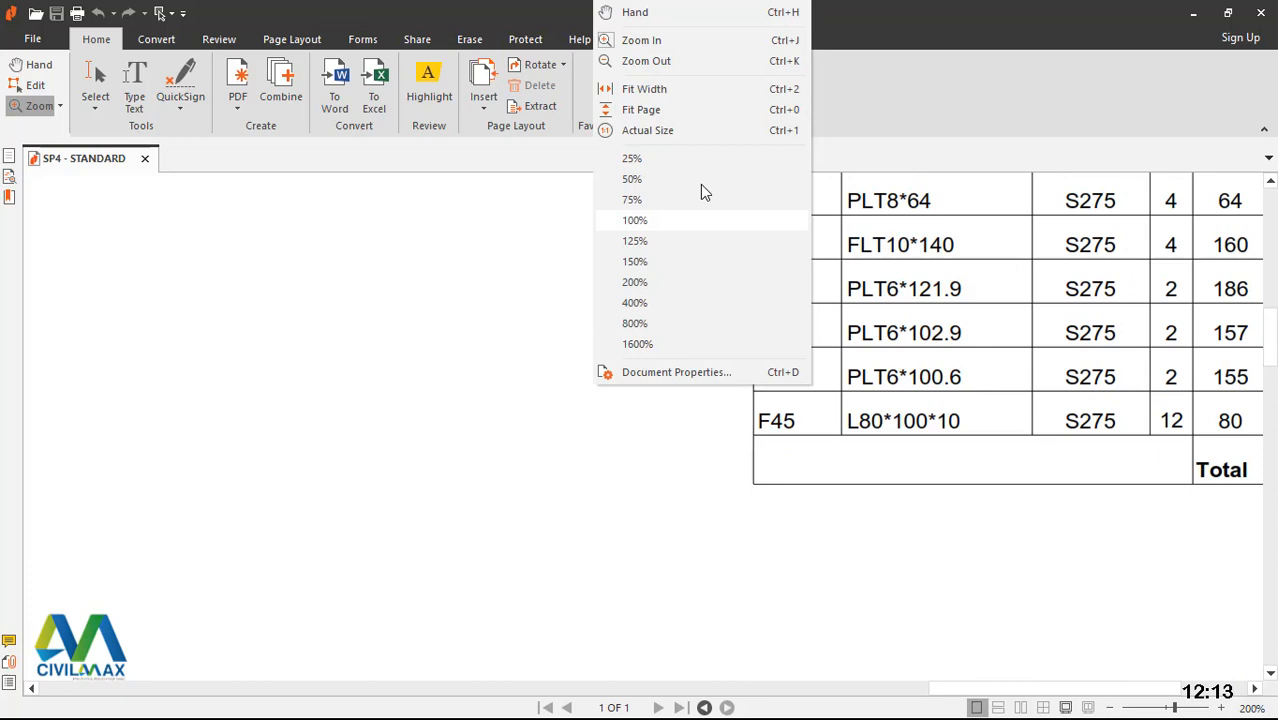
left_click(660, 109)
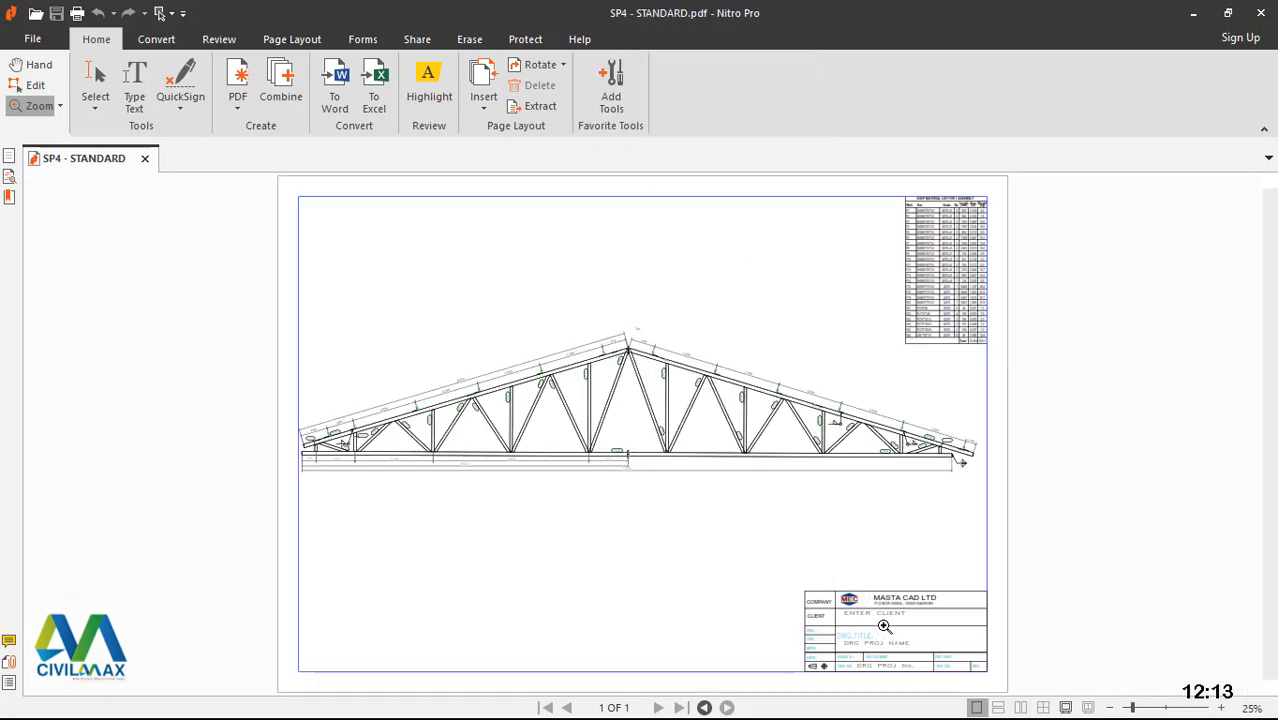
left_click(632, 468)
left_click(632, 468)
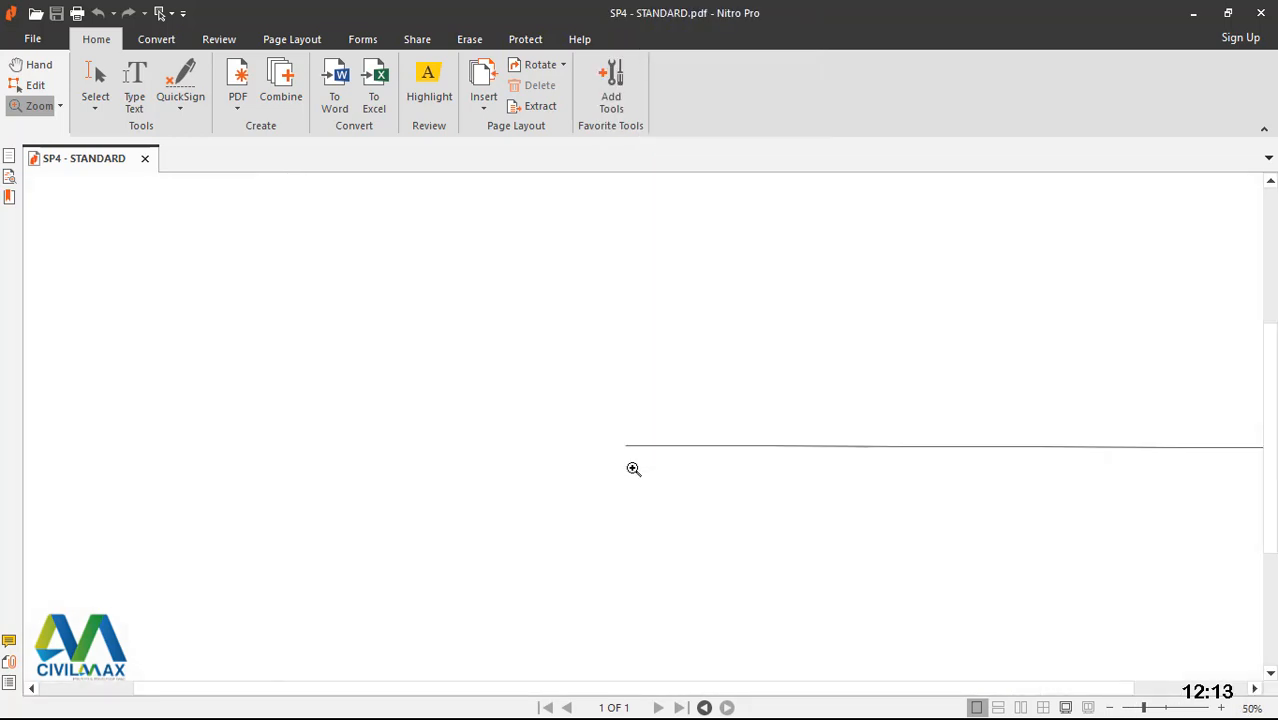
left_click(541, 464)
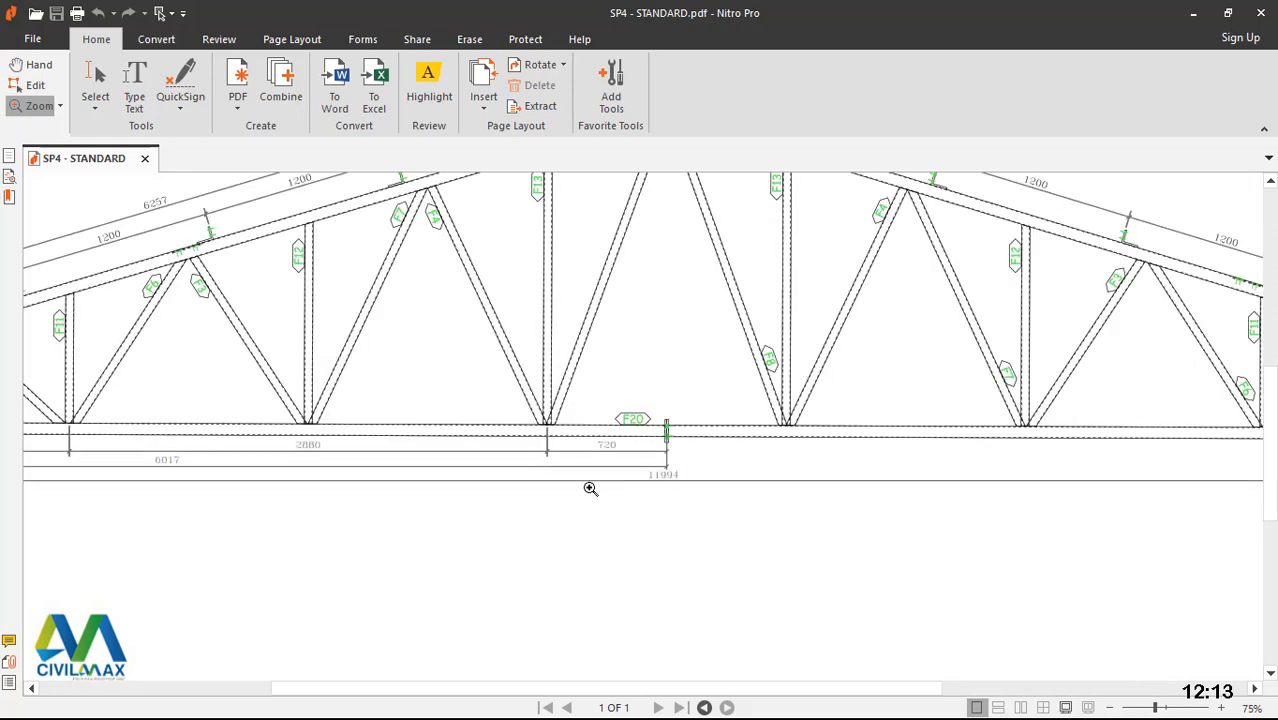
scroll(590, 488, "up", 3)
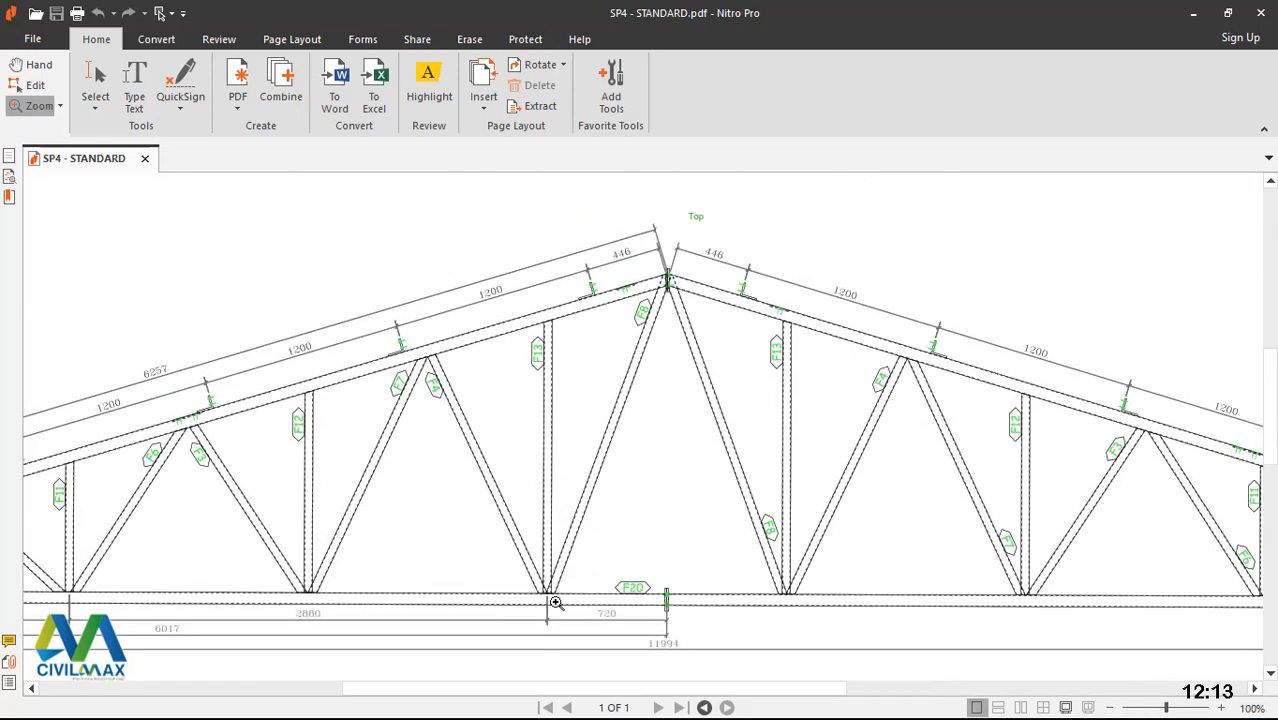
left_click(556, 601)
scroll(556, 601, "down", 2)
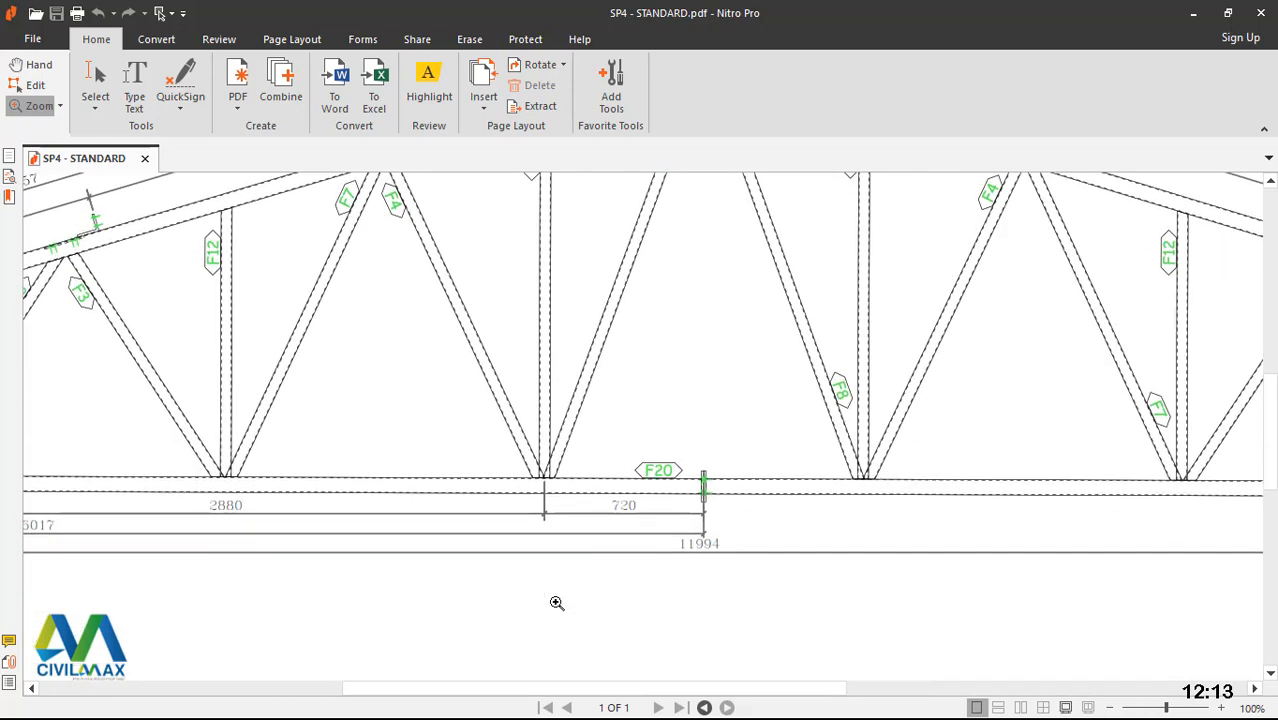
scroll(556, 601, "left", 3)
scroll(556, 602, "left", 7)
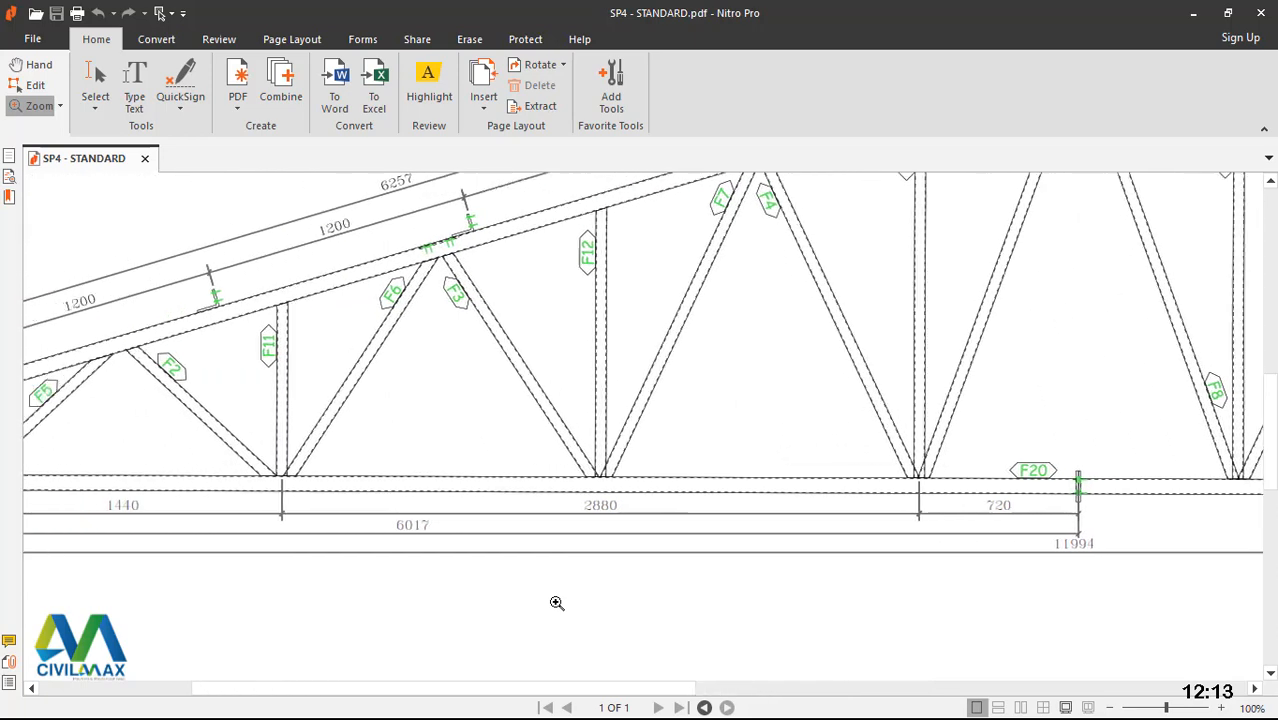
scroll(556, 602, "left", 3)
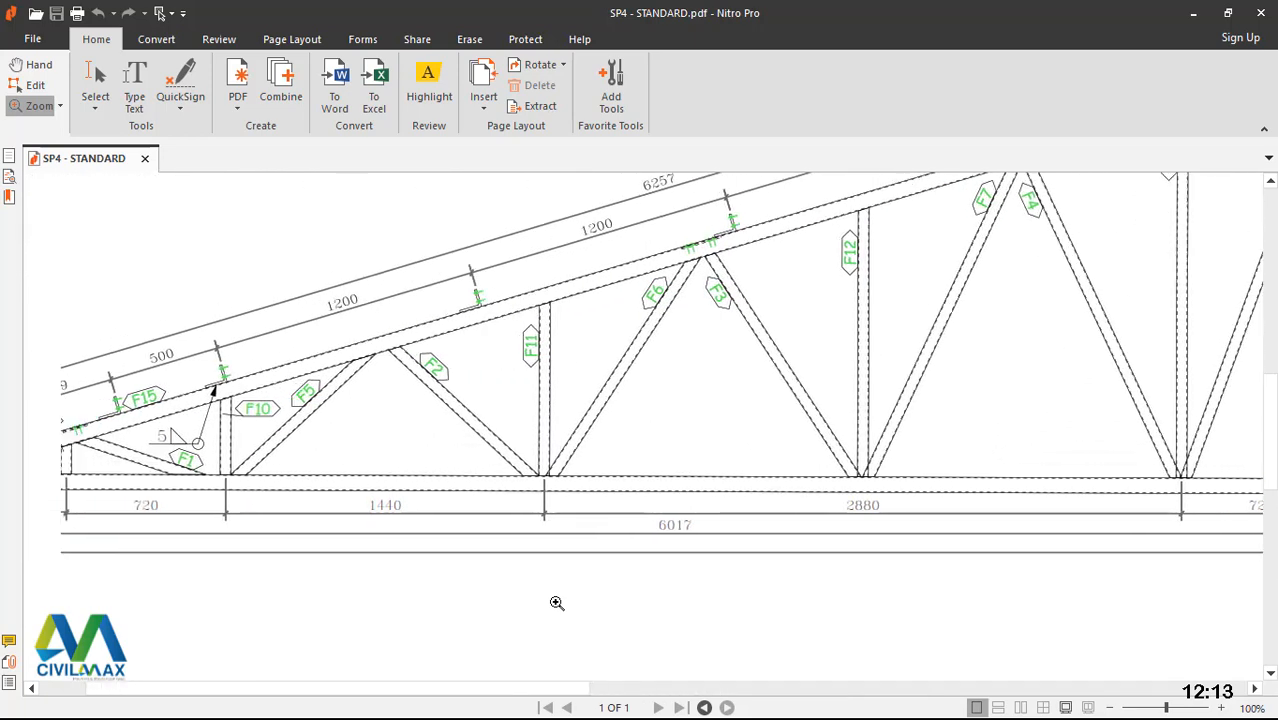
scroll(556, 603, "left", 2)
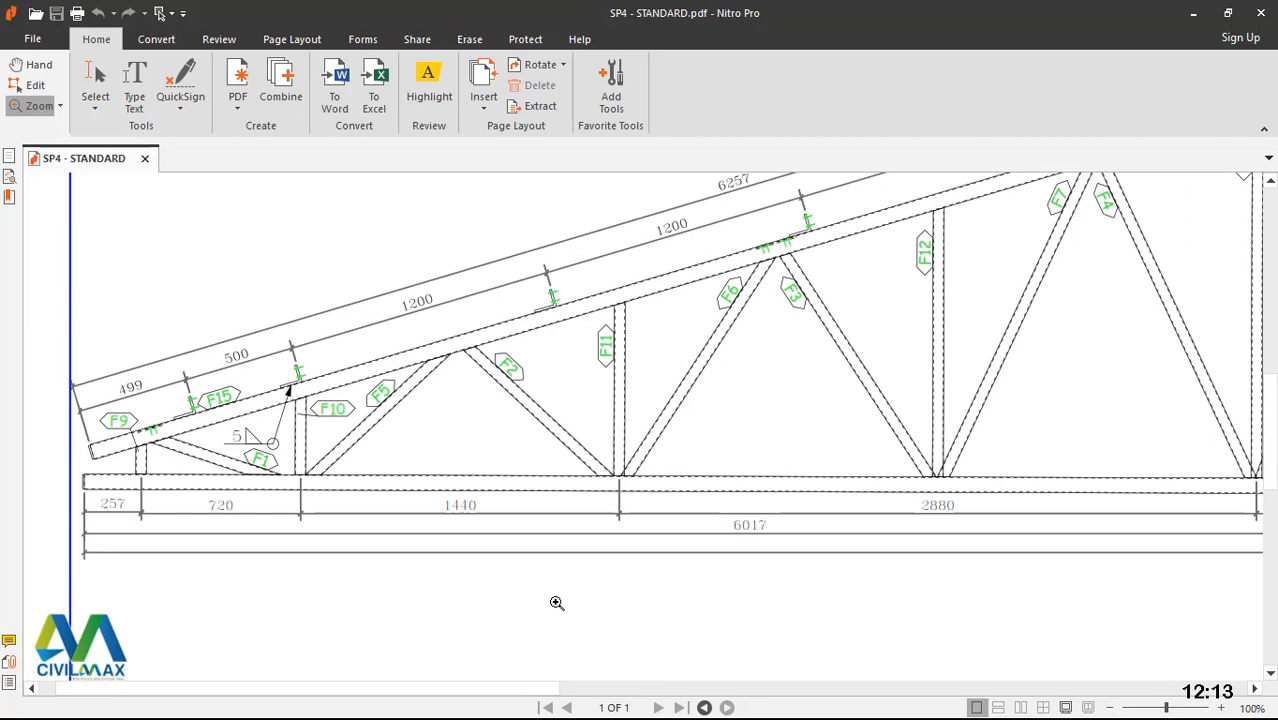
- Follow the bottom chord from the left end past the midspan splice, checking the right half's part marks and weld symbols
scroll(556, 602, "right", 6)
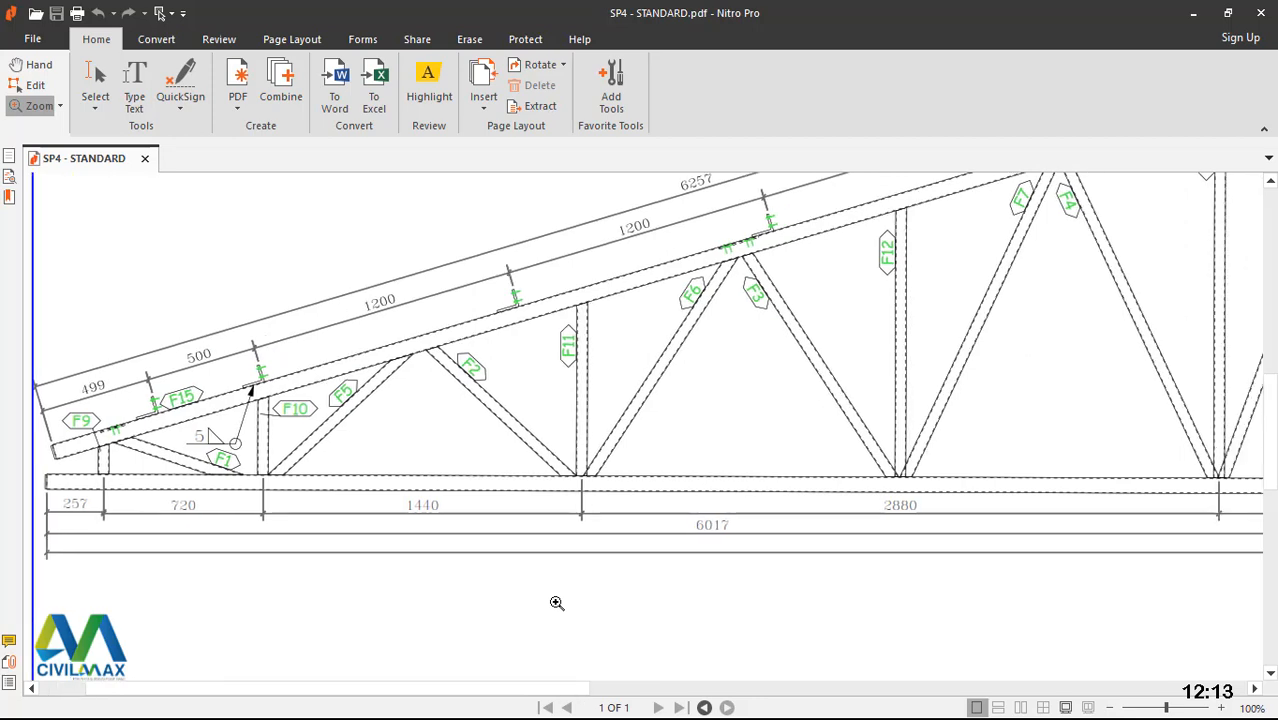
scroll(556, 603, "right", 2)
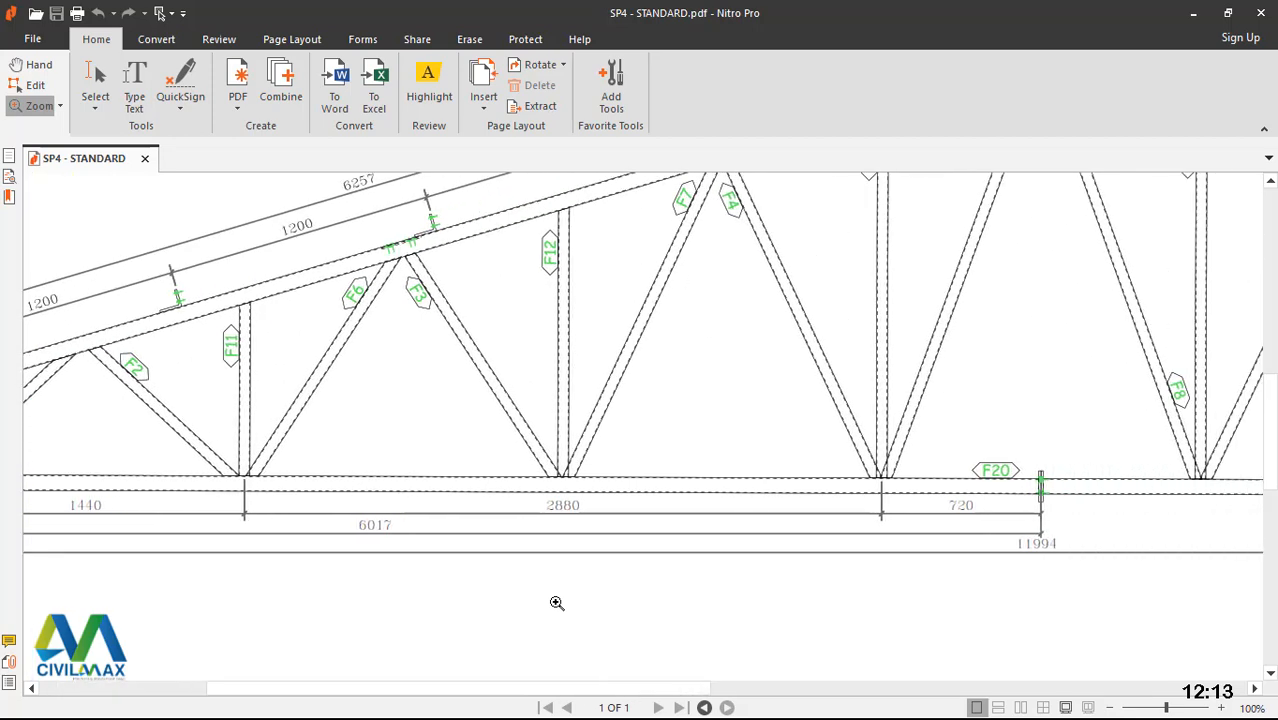
scroll(556, 603, "right", 7)
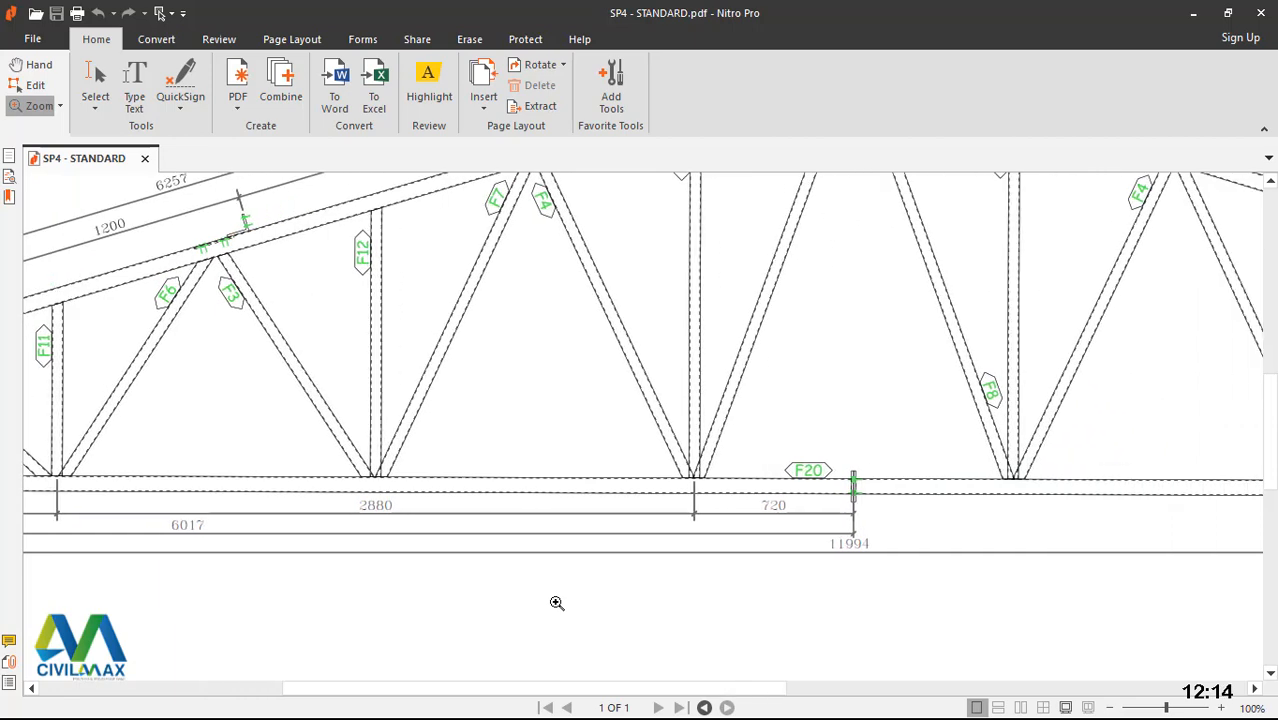
scroll(556, 603, "right", 9)
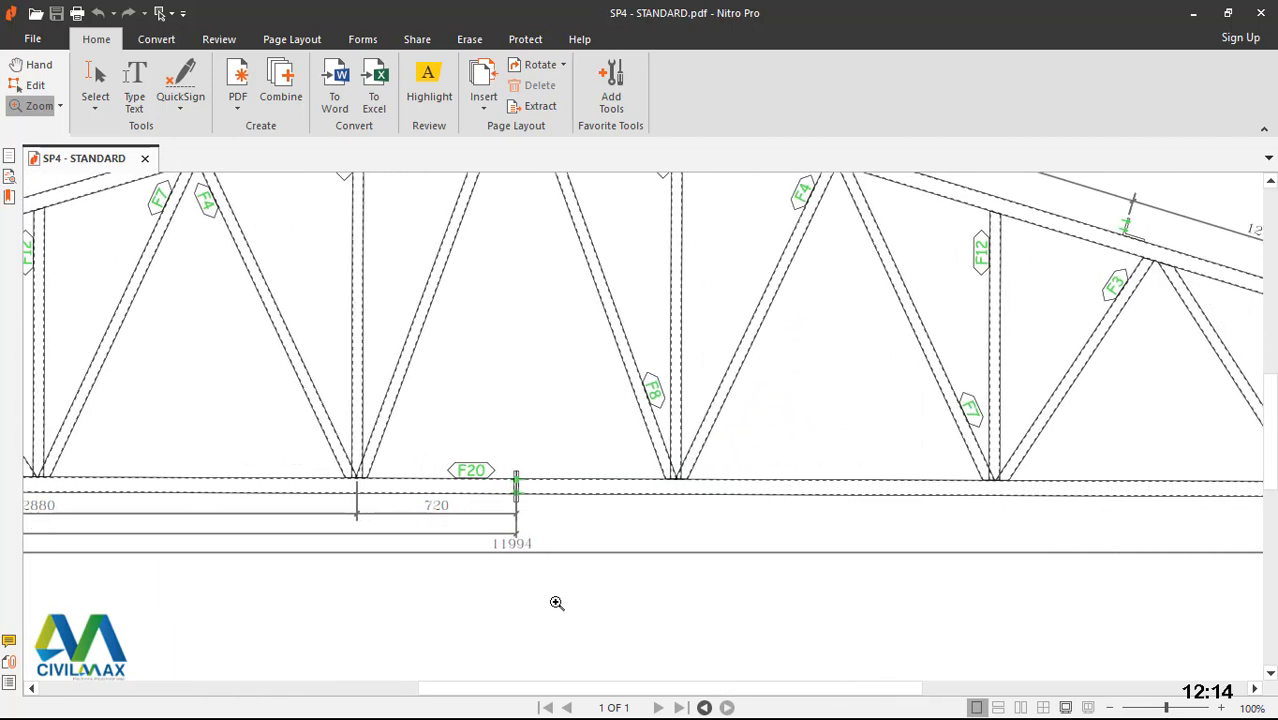
scroll(556, 603, "right", 8)
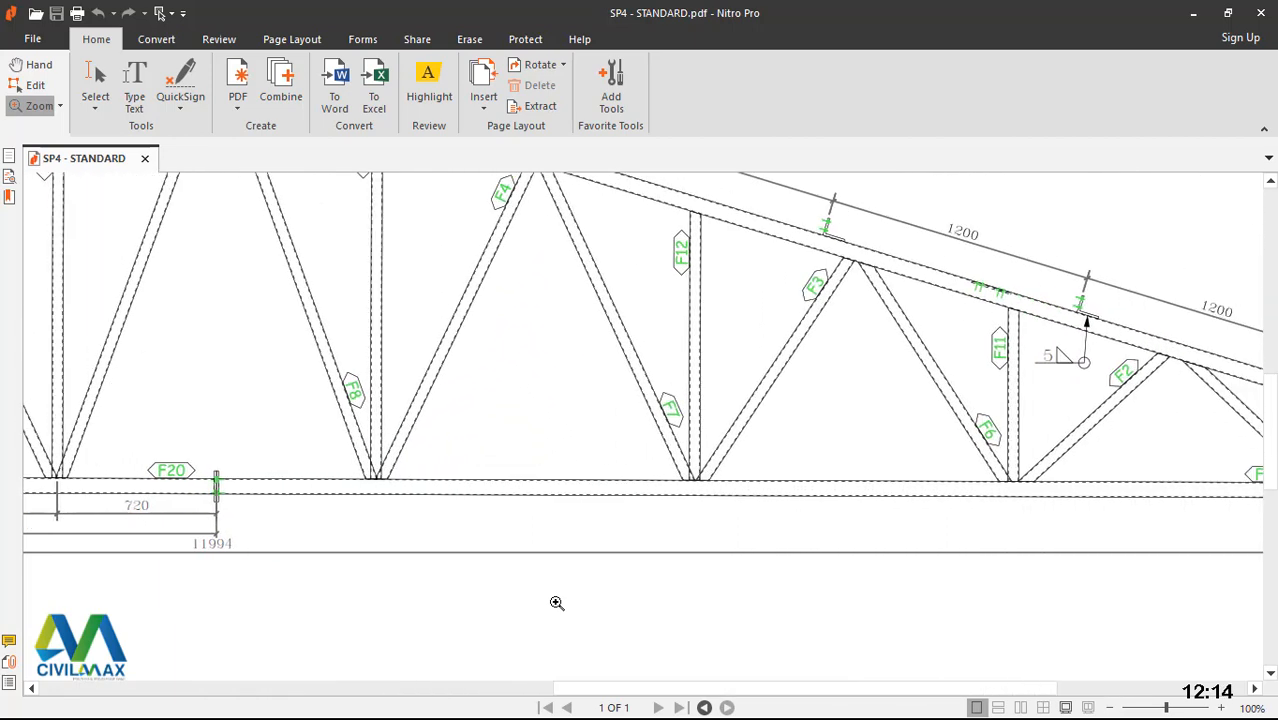
scroll(556, 603, "right", 2)
scroll(556, 603, "up", 2)
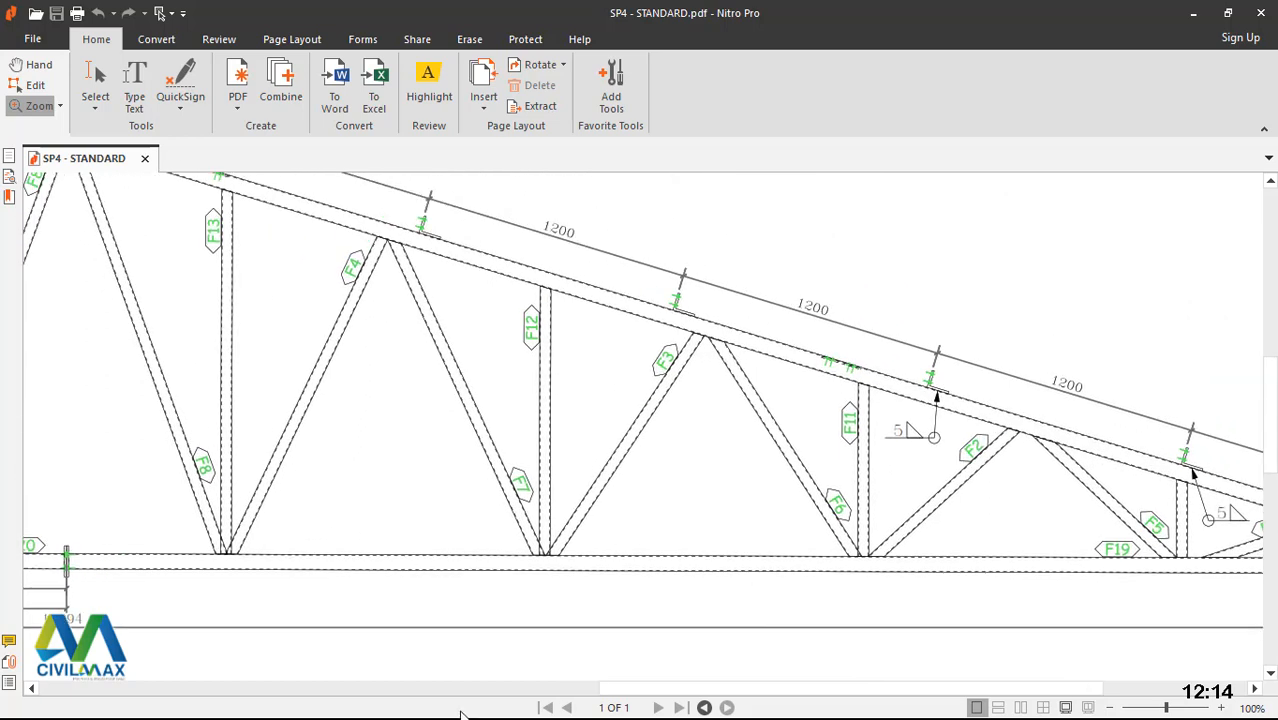
- Switch to Tekla Structures and minimize the Print Drawings dialog to reveal the truss drawing
key("super")
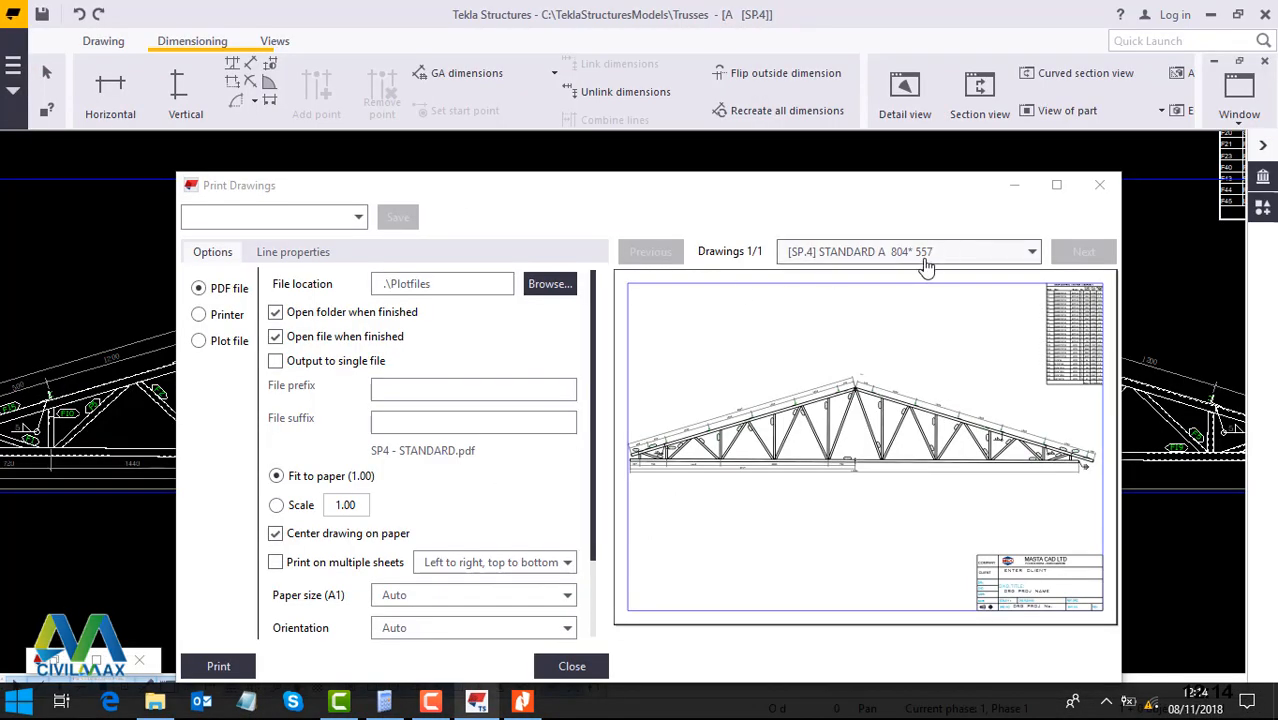
left_click(1014, 185)
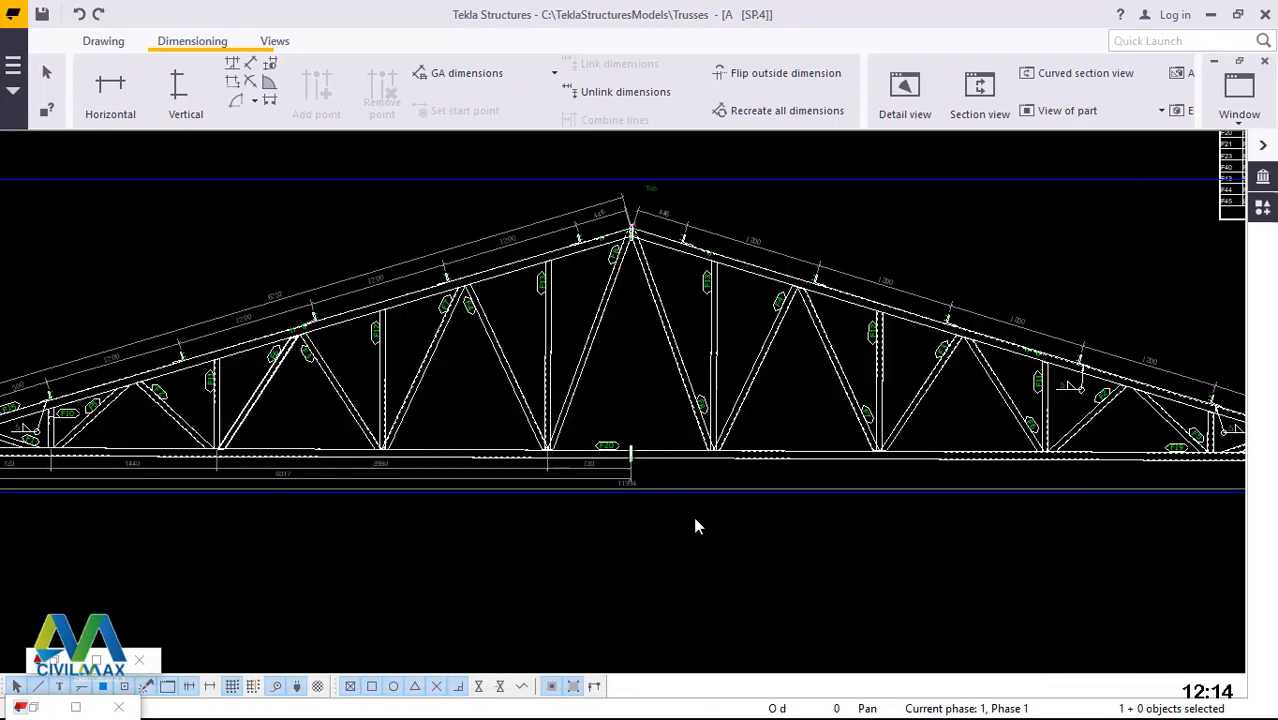